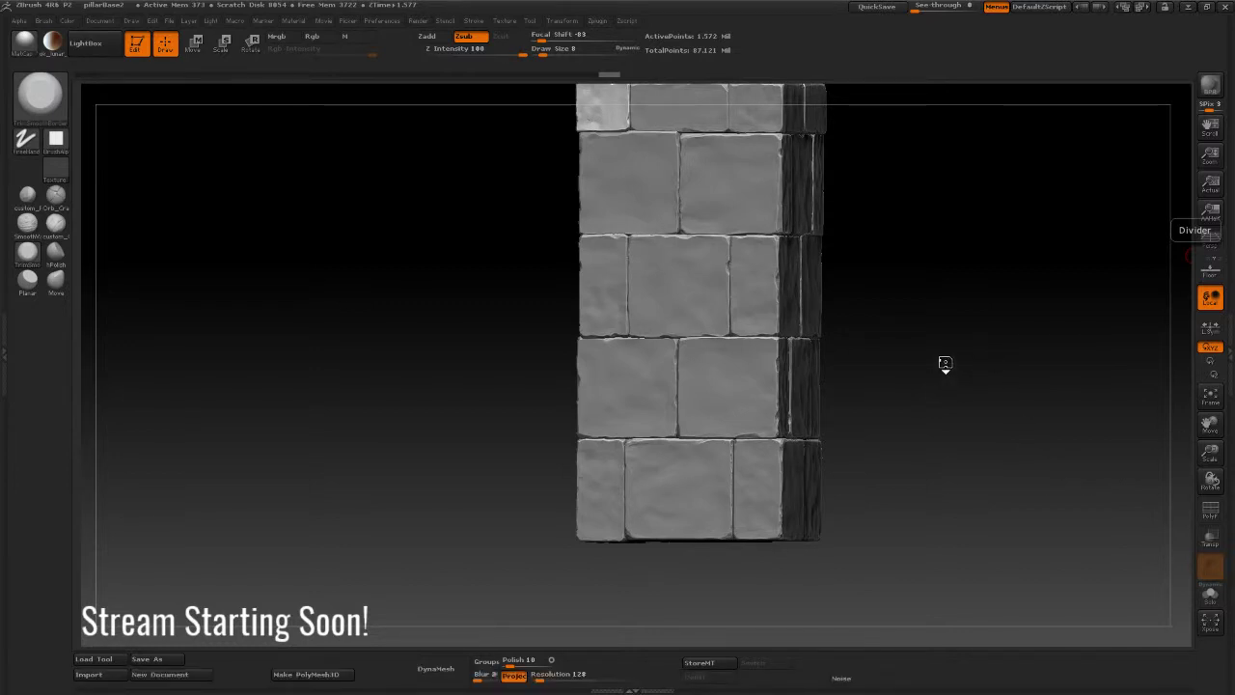
Step: Rotate the pillar into a tilted view showing its dark side and its top
{"action": "mouse_move", "coordinate": [945, 362]}
{"action": "left_mouse_down"}
{"action": "mouse_move", "coordinate": [850, 354]}
{"action": "mouse_move", "coordinate": [832, 405]}
{"action": "left_mouse_up"}
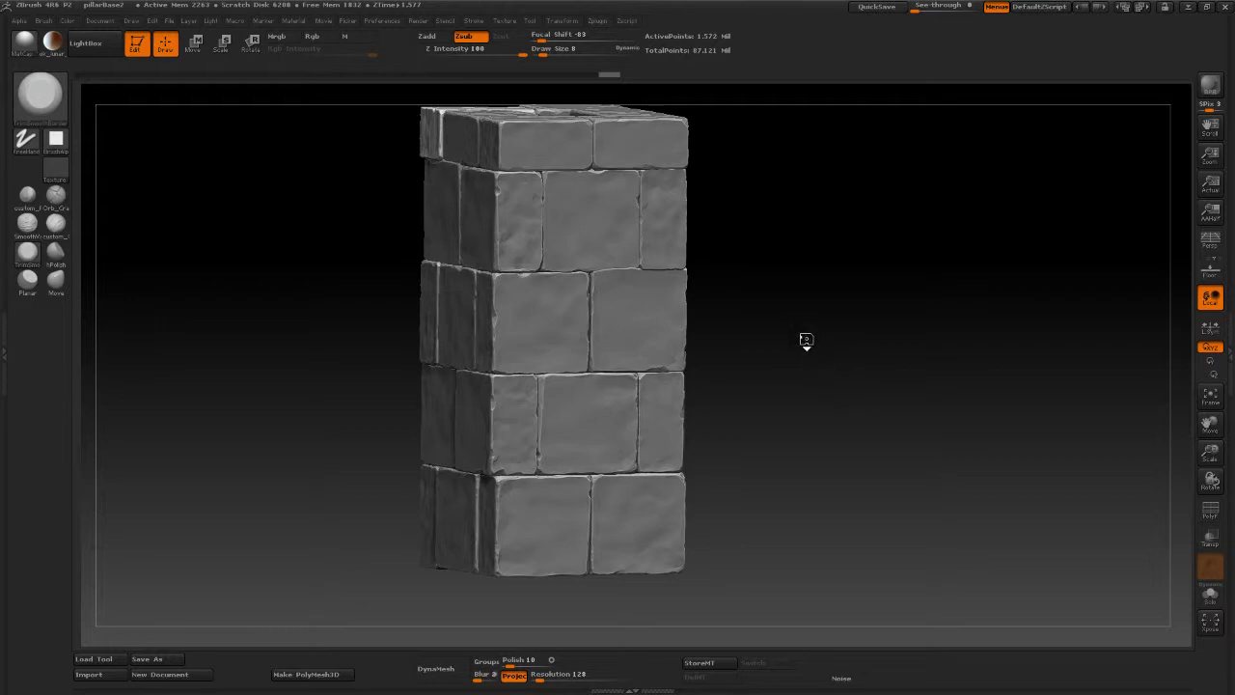
Step: Orbit the pillar and make the middle-right brick pillarBricks11_06 the active subtool
{"action": "mouse_move", "coordinate": [802, 342]}
{"action": "left_mouse_down"}
{"action": "mouse_move", "coordinate": [788, 358]}
{"action": "mouse_move", "coordinate": [816, 384]}
{"action": "mouse_move", "coordinate": [788, 353]}
{"action": "left_mouse_up"}
{"action": "mouse_move", "coordinate": [751, 406]}
{"action": "left_mouse_down"}
{"action": "mouse_move", "coordinate": [760, 424]}
{"action": "mouse_move", "coordinate": [805, 370]}
{"action": "mouse_move", "coordinate": [772, 394]}
{"action": "mouse_move", "coordinate": [777, 415]}
{"action": "mouse_move", "coordinate": [656, 383]}
{"action": "mouse_move", "coordinate": [766, 411]}
{"action": "left_mouse_up"}
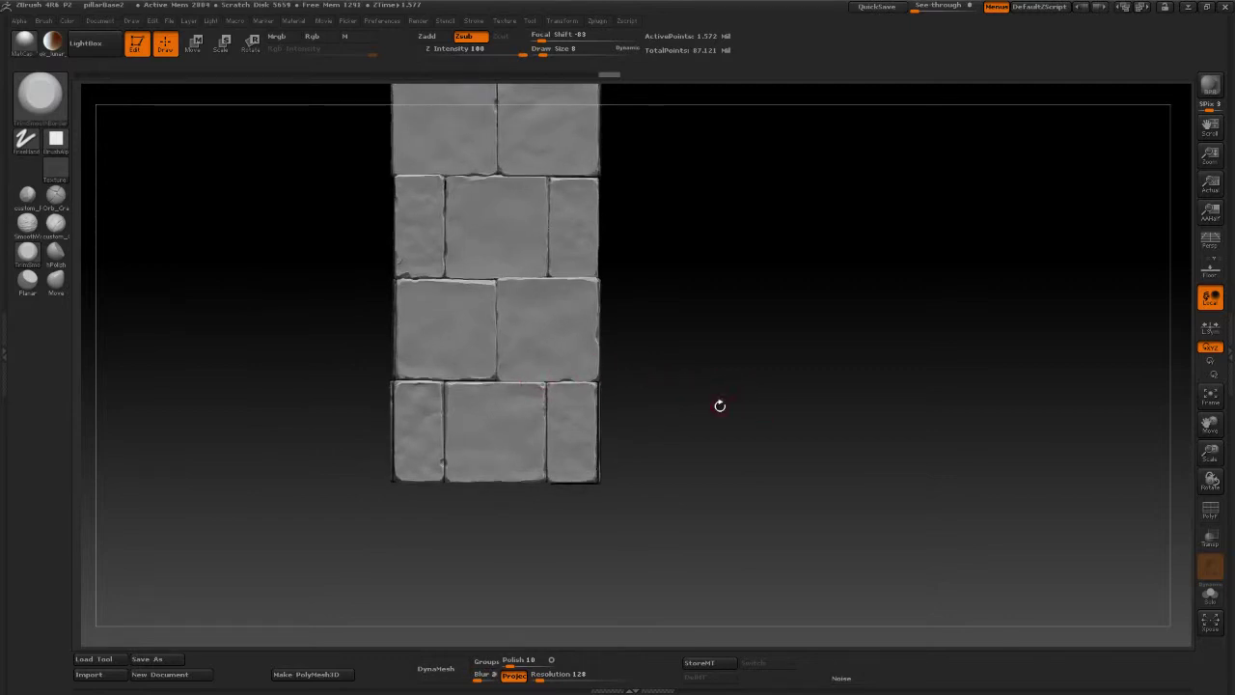
{"action": "left_click_drag", "start_coordinate": [611, 366], "coordinate": [613, 363], "text": "alt"}
{"action": "left_click", "coordinate": [546, 331], "text": "alt"}
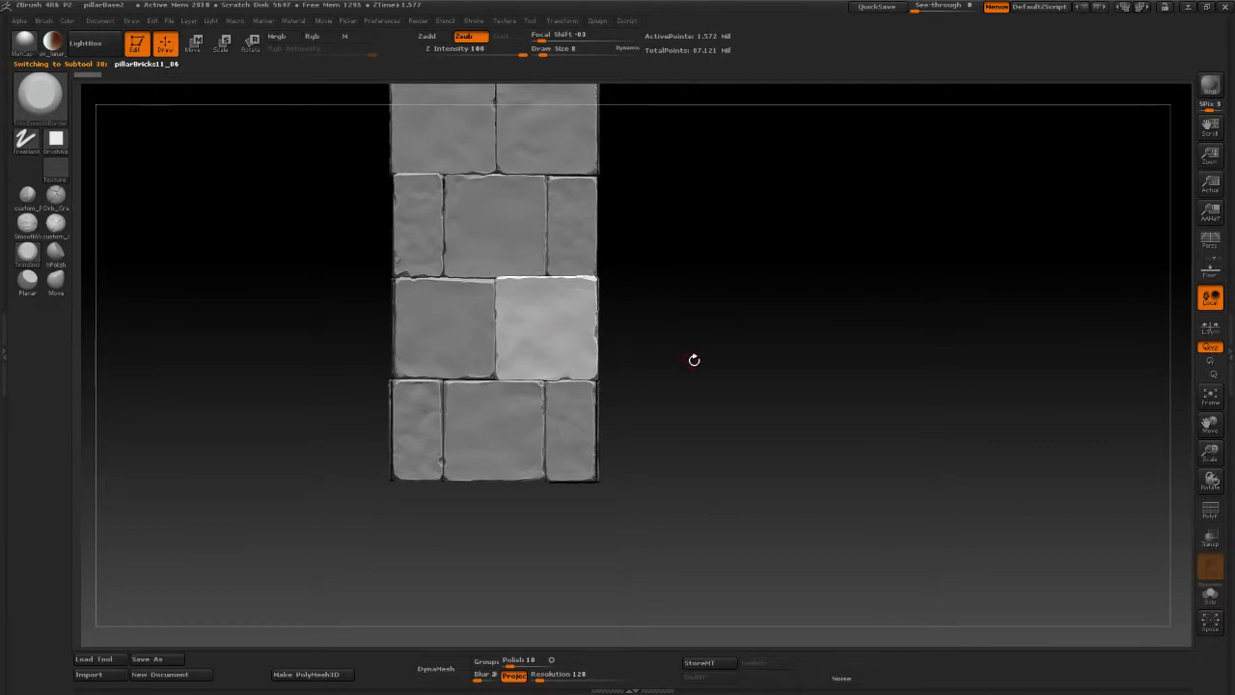
Step: Isolate pillarBricks11_06 with Solo and rotate it to view its underside
{"action": "left_click_drag", "start_coordinate": [695, 357], "coordinate": [808, 309]}
{"action": "mouse_move", "coordinate": [818, 383]}
{"action": "left_mouse_down"}
{"action": "mouse_move", "coordinate": [859, 334]}
{"action": "mouse_move", "coordinate": [861, 299]}
{"action": "left_mouse_up"}
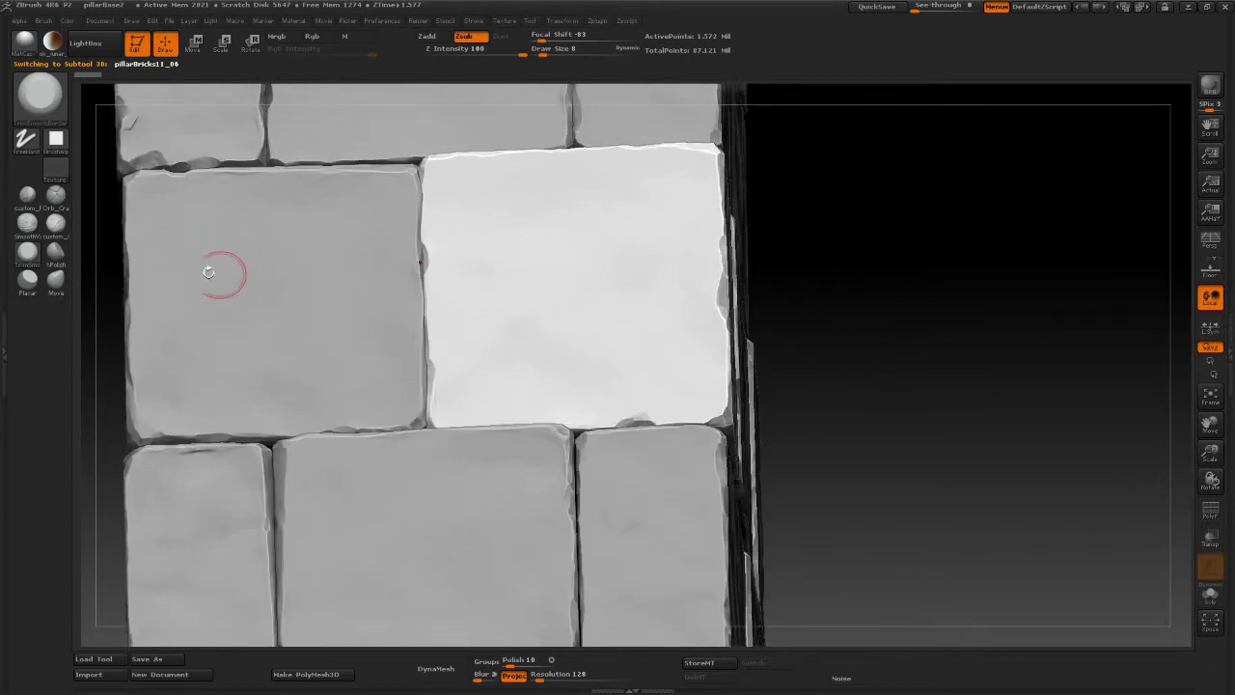
{"action": "left_click", "coordinate": [1209, 592]}
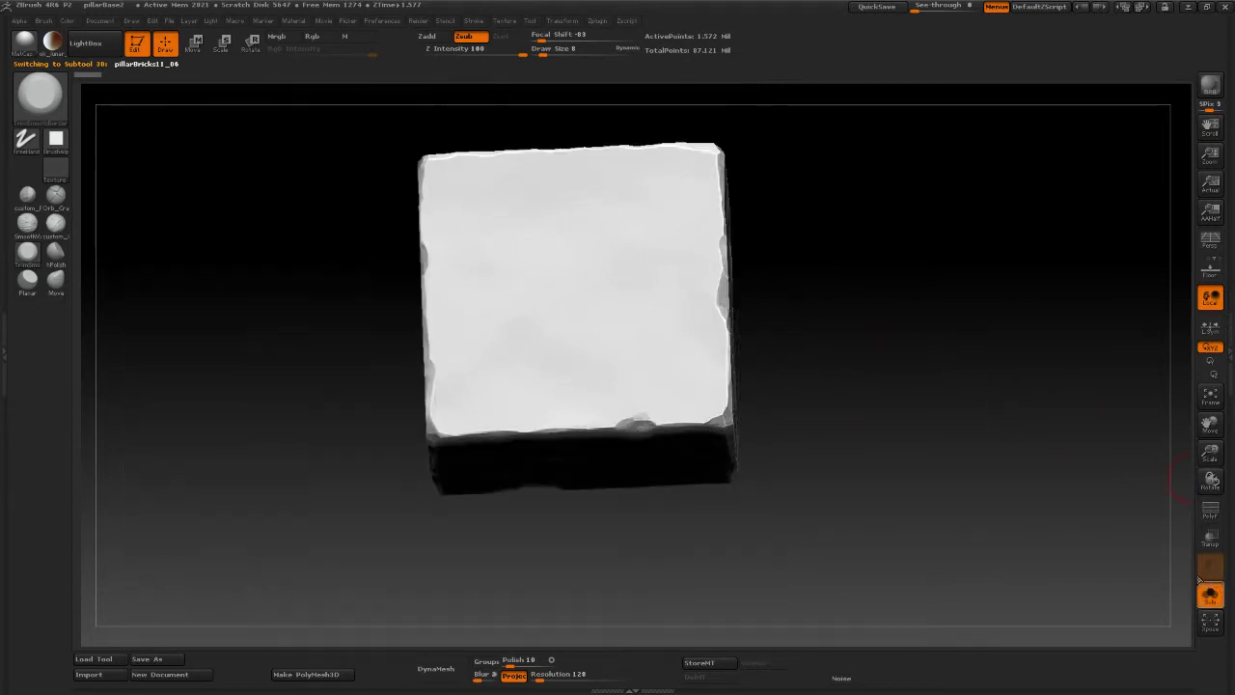
{"action": "mouse_move", "coordinate": [794, 354]}
{"action": "left_mouse_down"}
{"action": "mouse_move", "coordinate": [877, 361]}
{"action": "mouse_move", "coordinate": [902, 386]}
{"action": "mouse_move", "coordinate": [965, 405]}
{"action": "mouse_move", "coordinate": [918, 344]}
{"action": "mouse_move", "coordinate": [937, 320]}
{"action": "mouse_move", "coordinate": [912, 395]}
{"action": "left_mouse_up"}
{"action": "mouse_move", "coordinate": [880, 435]}
{"action": "left_mouse_down"}
{"action": "mouse_move", "coordinate": [868, 394]}
{"action": "mouse_move", "coordinate": [908, 447]}
{"action": "mouse_move", "coordinate": [1051, 443]}
{"action": "left_mouse_up"}
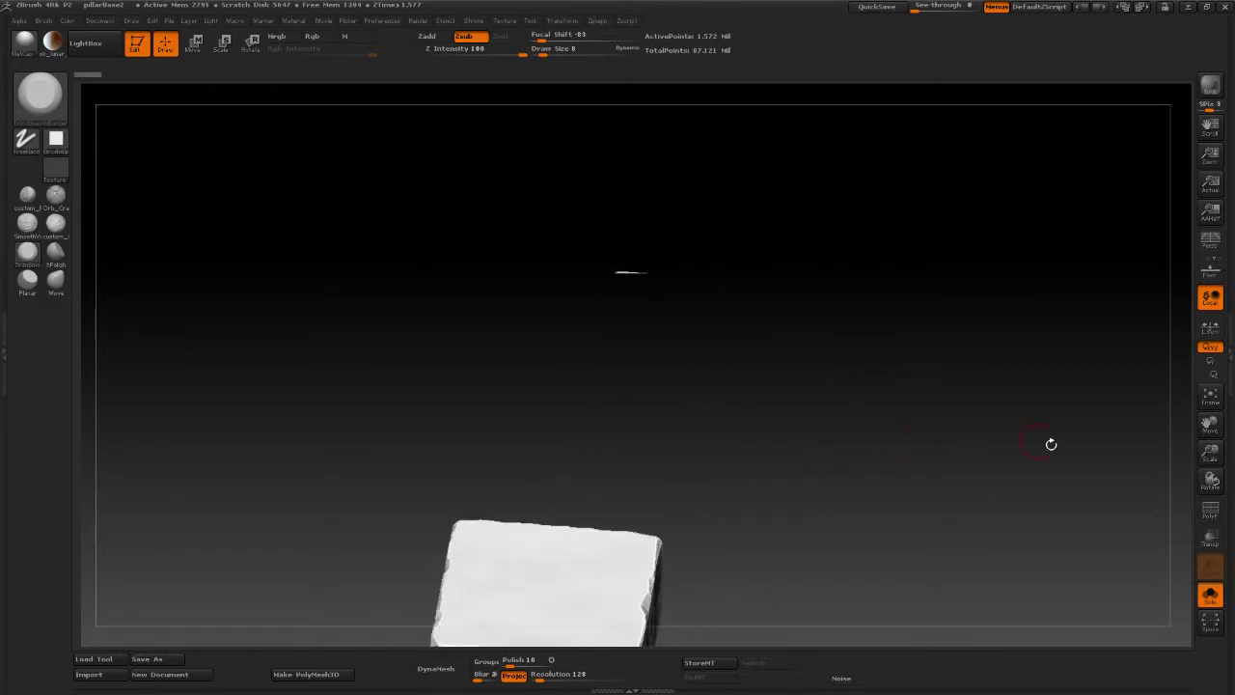
Step: Reframe the pillar, re-isolate the brick and chip its edge with two sculpt strokes
{"action": "left_click", "coordinate": [1209, 598]}
{"action": "mouse_move", "coordinate": [896, 515]}
{"action": "left_mouse_down"}
{"action": "mouse_move", "coordinate": [915, 345]}
{"action": "mouse_move", "coordinate": [896, 491]}
{"action": "left_mouse_up"}
{"action": "mouse_move", "coordinate": [971, 474]}
{"action": "left_mouse_down"}
{"action": "mouse_move", "coordinate": [918, 199]}
{"action": "mouse_move", "coordinate": [856, 503]}
{"action": "mouse_move", "coordinate": [940, 293]}
{"action": "mouse_move", "coordinate": [888, 446]}
{"action": "mouse_move", "coordinate": [965, 410]}
{"action": "mouse_move", "coordinate": [1110, 511]}
{"action": "left_mouse_up"}
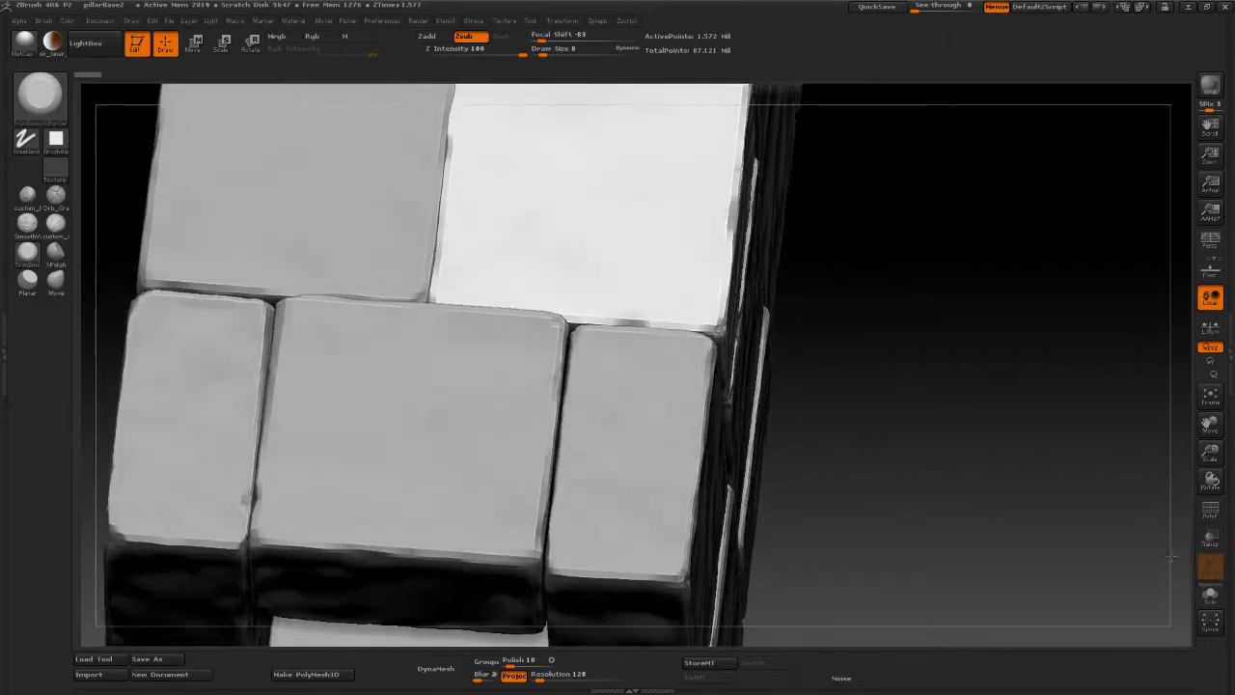
{"action": "left_click", "coordinate": [1209, 593]}
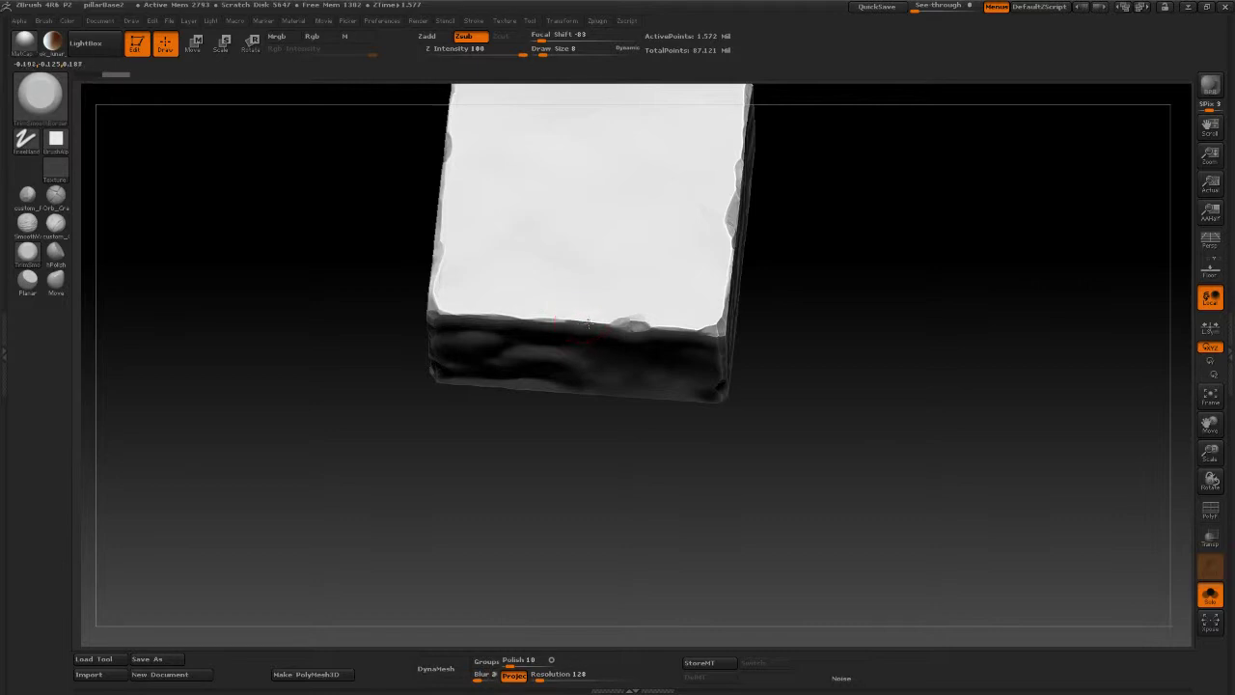
{"action": "left_click_drag", "start_coordinate": [590, 324], "coordinate": [487, 316]}
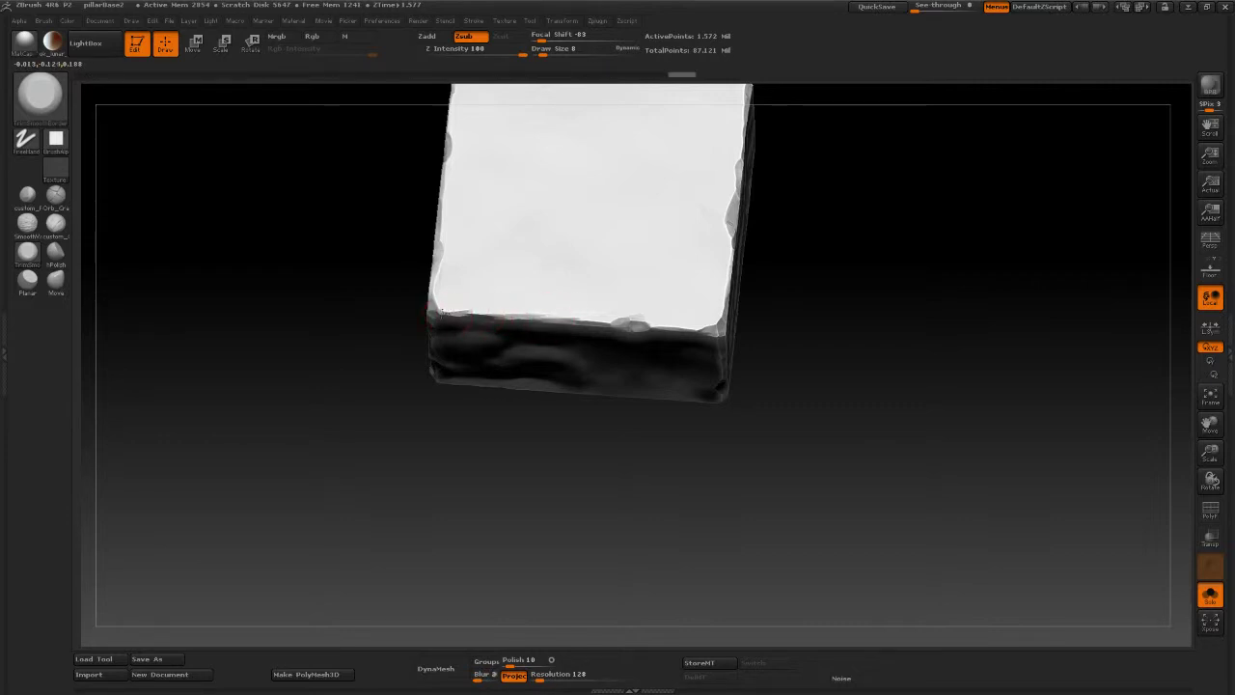
{"action": "left_click_drag", "start_coordinate": [467, 314], "coordinate": [614, 330]}
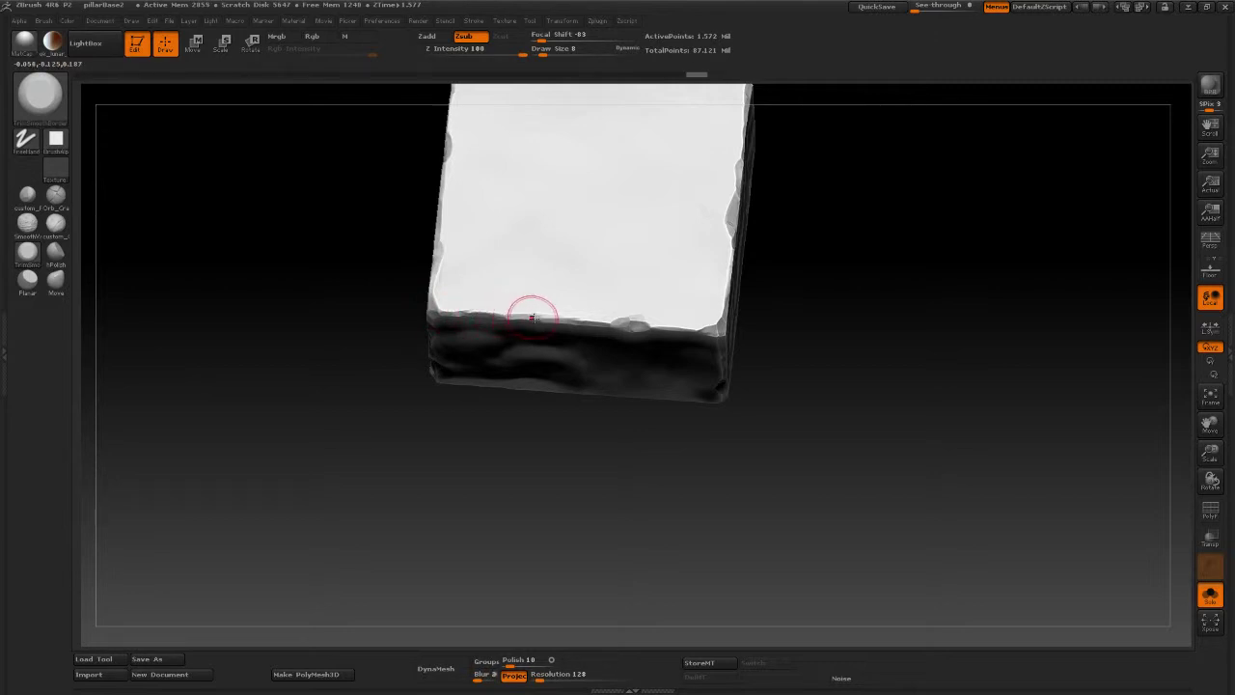
Step: Set Draw Size to 3, chip along the brick's bottom edge, then show all bricks
{"action": "left_click", "coordinate": [1209, 595]}
{"action": "mouse_move", "coordinate": [903, 462]}
{"action": "left_mouse_down"}
{"action": "mouse_move", "coordinate": [901, 421]}
{"action": "mouse_move", "coordinate": [1032, 436]}
{"action": "left_mouse_up"}
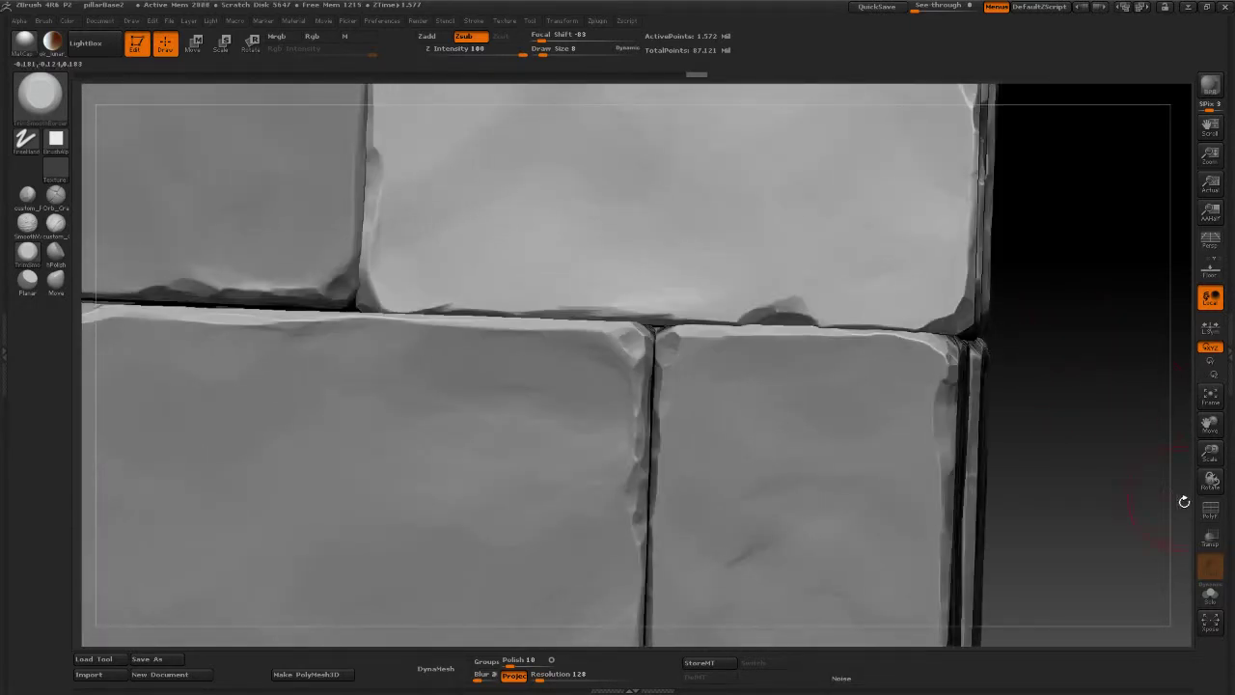
{"action": "left_click", "coordinate": [1211, 592]}
{"action": "left_click_drag", "start_coordinate": [1013, 503], "coordinate": [981, 447]}
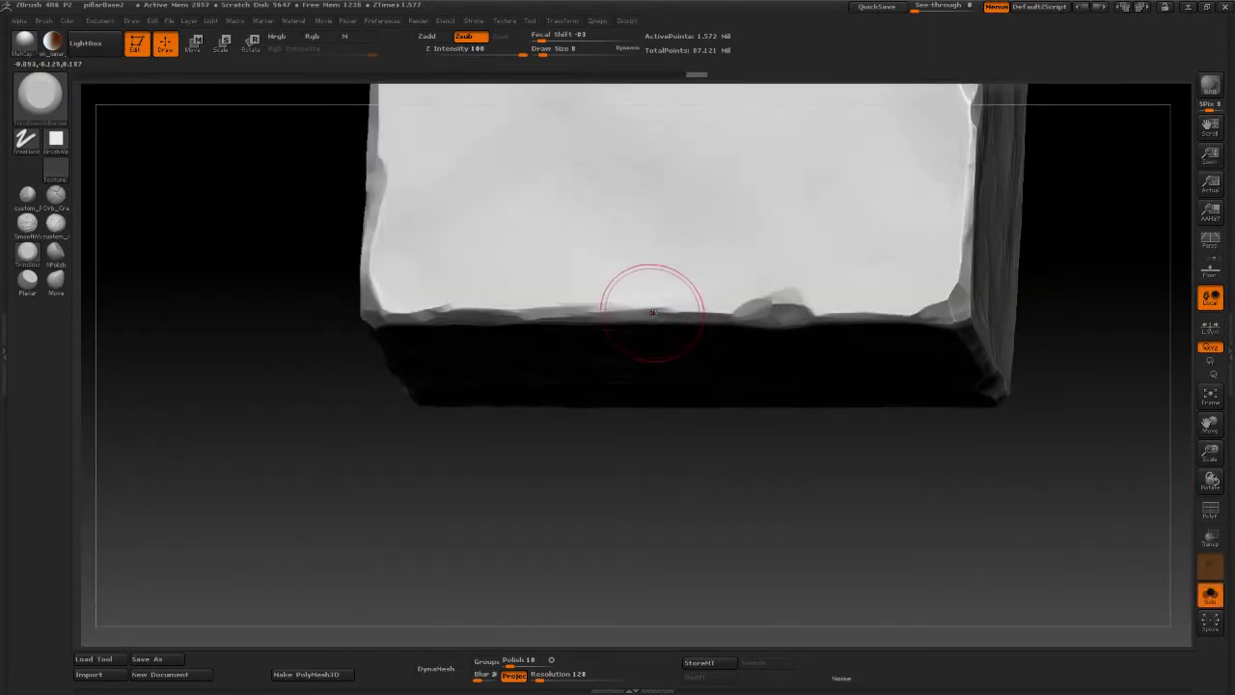
{"action": "key", "text": "space"}
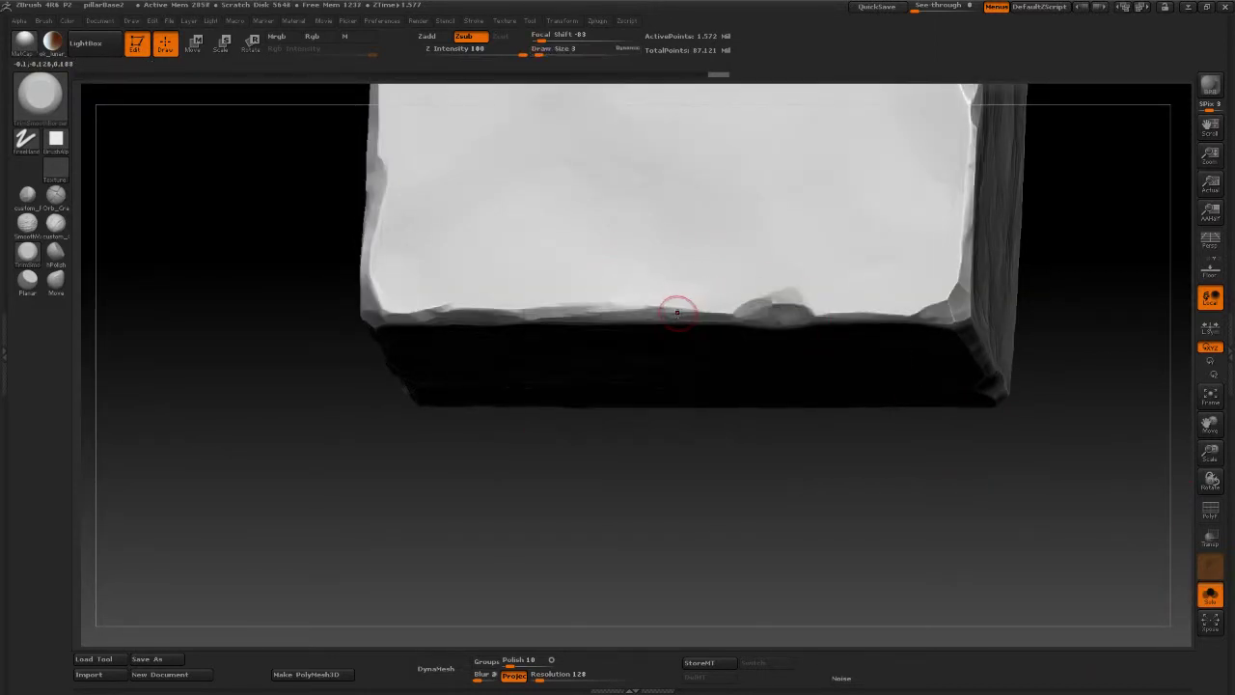
{"action": "left_click_drag", "start_coordinate": [721, 311], "coordinate": [573, 310]}
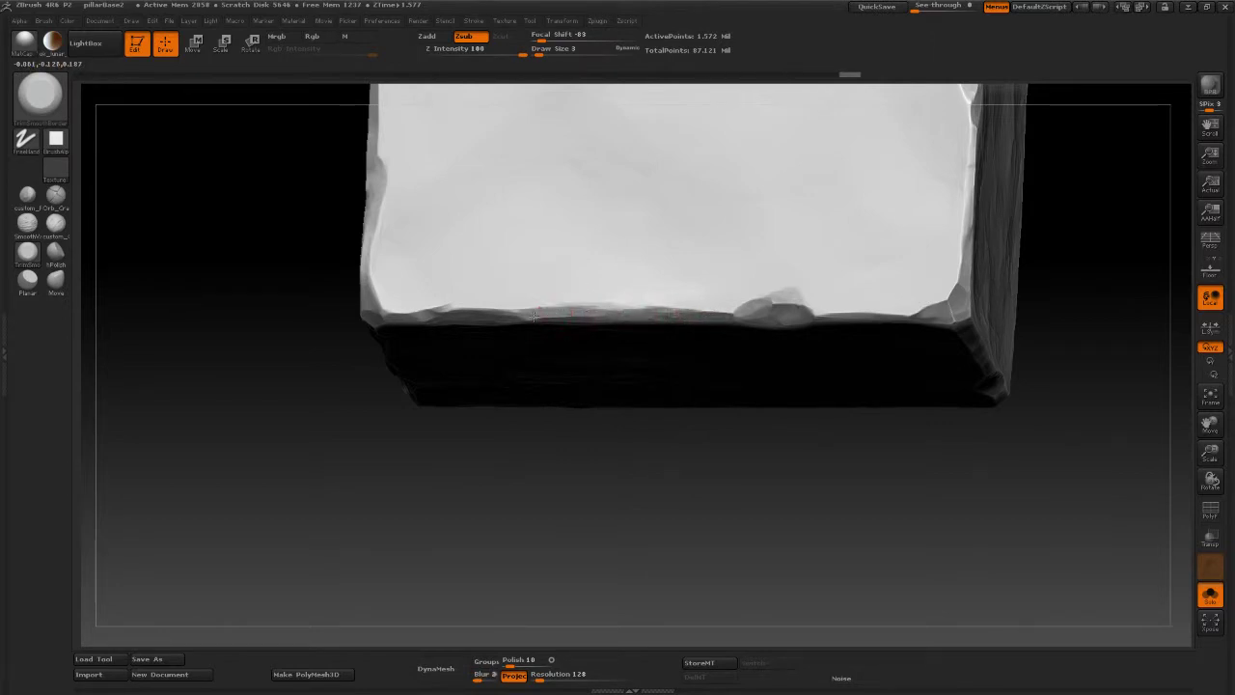
{"action": "mouse_move", "coordinate": [480, 311]}
{"action": "left_mouse_down"}
{"action": "mouse_move", "coordinate": [511, 308]}
{"action": "mouse_move", "coordinate": [469, 306]}
{"action": "left_mouse_up"}
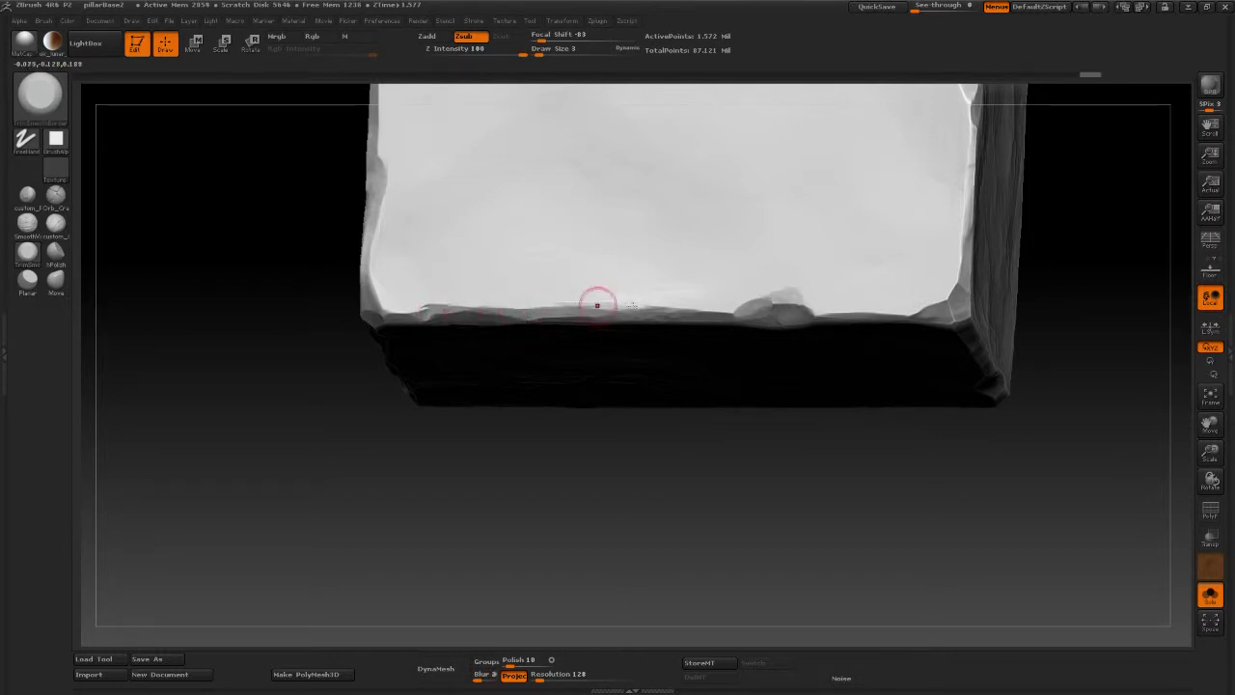
{"action": "left_click", "coordinate": [1161, 545]}
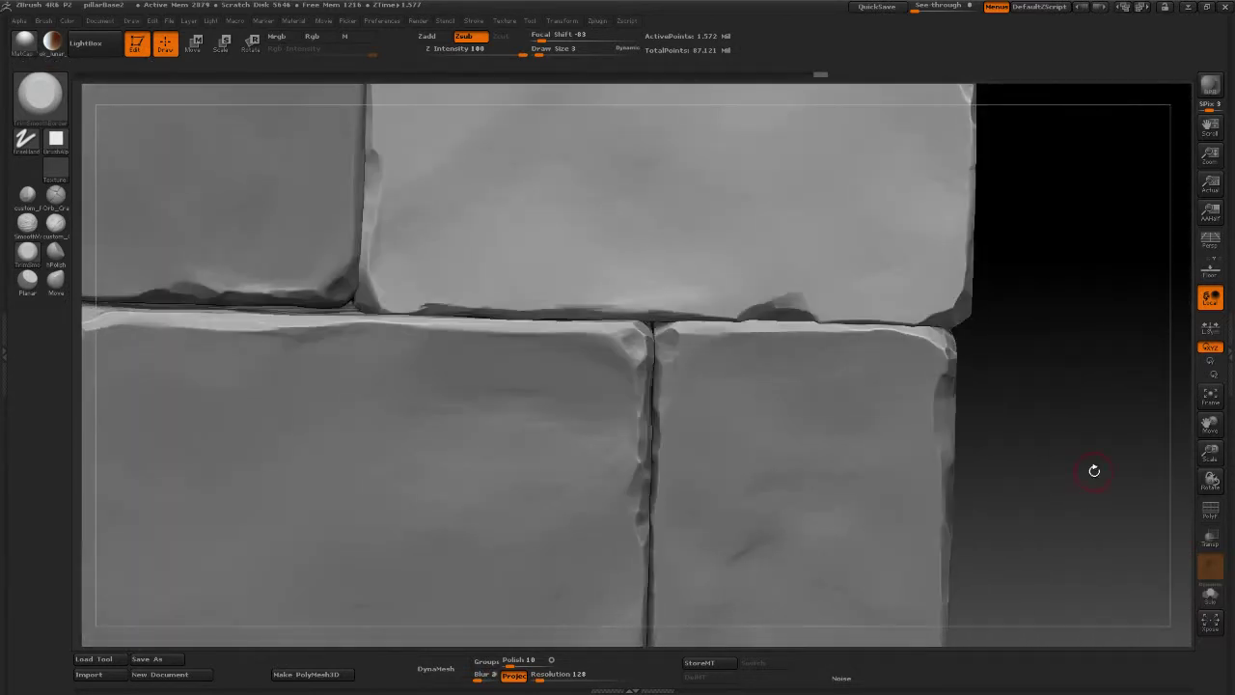
Step: Reframe the brick rows, select upper brick pillarBricks34_04, and switch to Move transpose with W
{"action": "mouse_move", "coordinate": [1022, 439]}
{"action": "left_mouse_down"}
{"action": "mouse_move", "coordinate": [945, 414]}
{"action": "mouse_move", "coordinate": [328, 405]}
{"action": "mouse_move", "coordinate": [239, 363]}
{"action": "mouse_move", "coordinate": [256, 419]}
{"action": "left_mouse_up"}
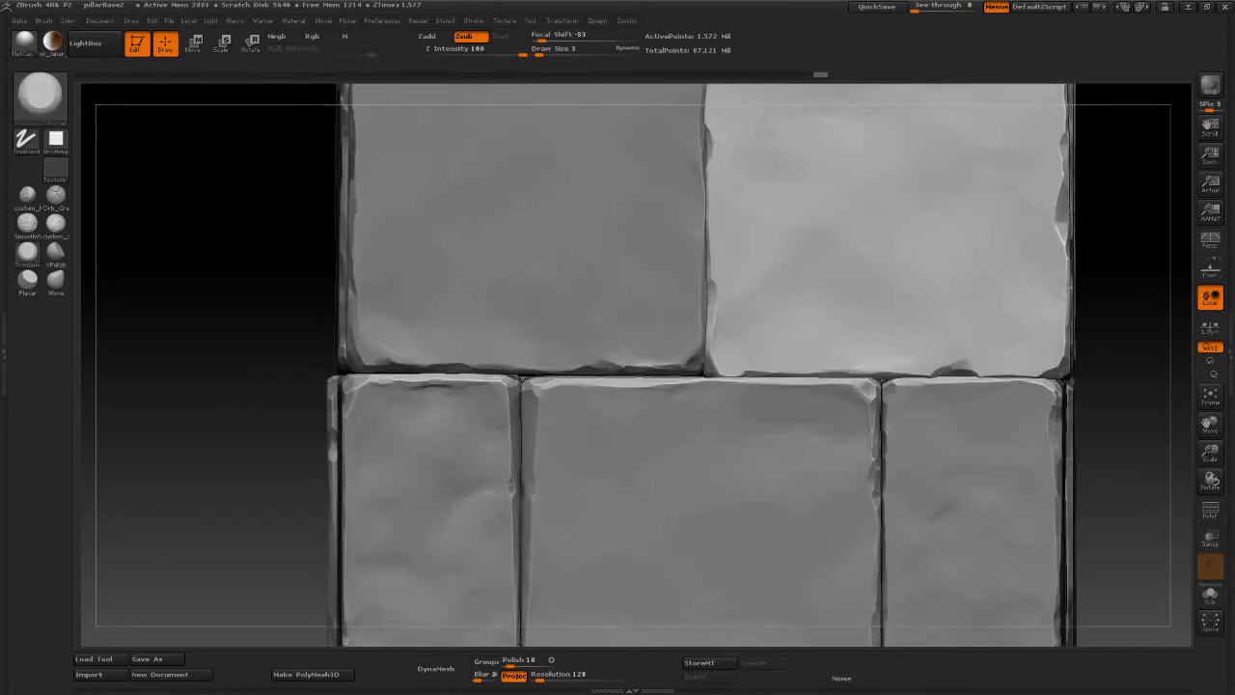
{"action": "left_click_drag", "start_coordinate": [197, 401], "coordinate": [206, 116], "text": "alt"}
{"action": "left_click_drag", "start_coordinate": [247, 242], "coordinate": [226, 361], "text": "alt"}
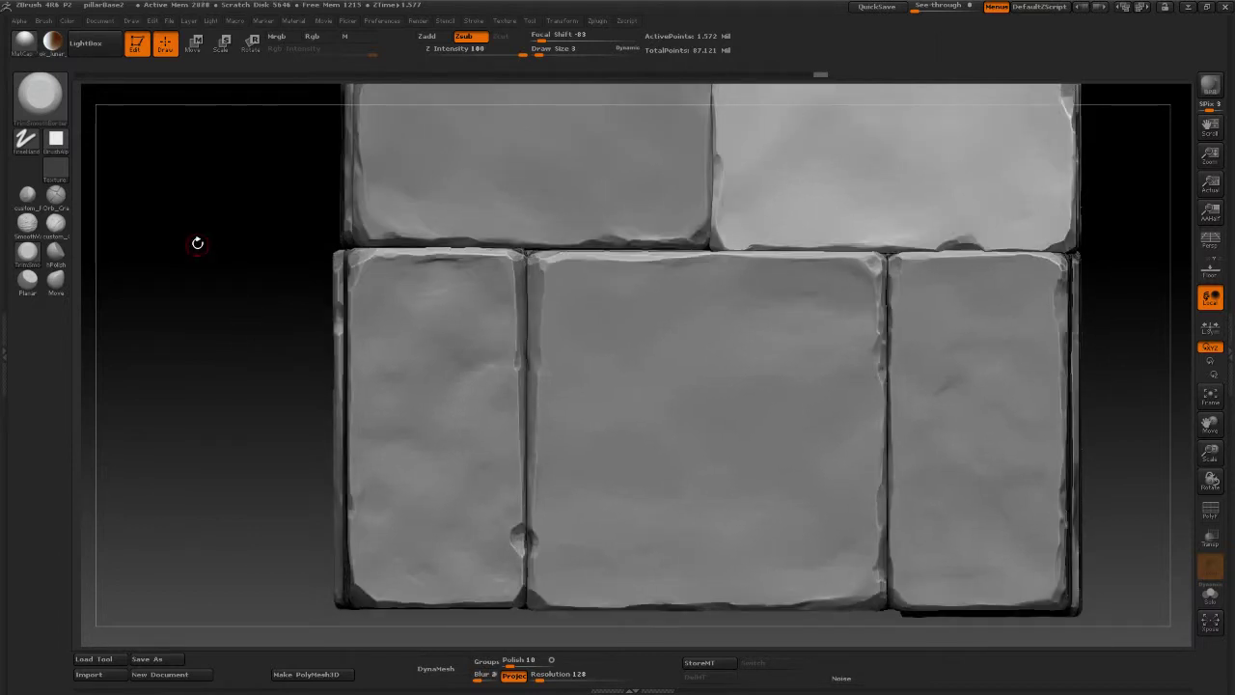
{"action": "mouse_move", "coordinate": [196, 242]}
{"action": "left_mouse_down", "text": "alt"}
{"action": "mouse_move", "coordinate": [204, 365]}
{"action": "mouse_move", "coordinate": [399, 325]}
{"action": "left_mouse_up", "text": "alt"}
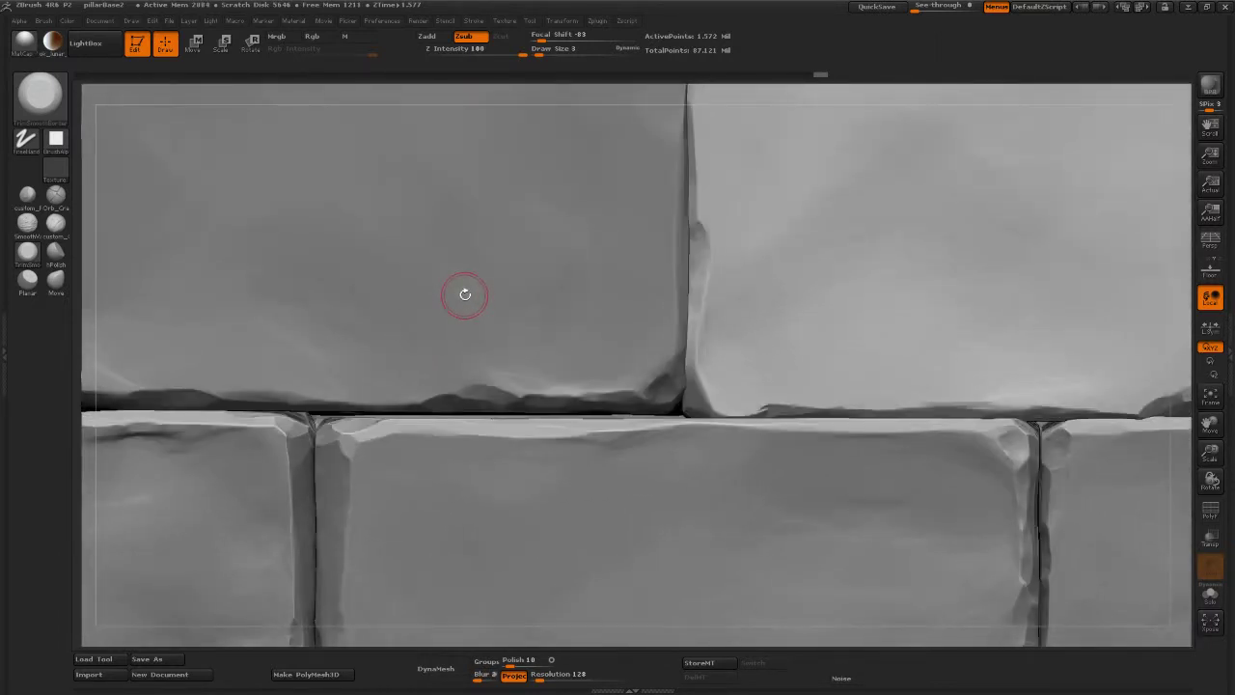
{"action": "left_click", "coordinate": [464, 289], "text": "alt"}
{"action": "key", "text": "w"}
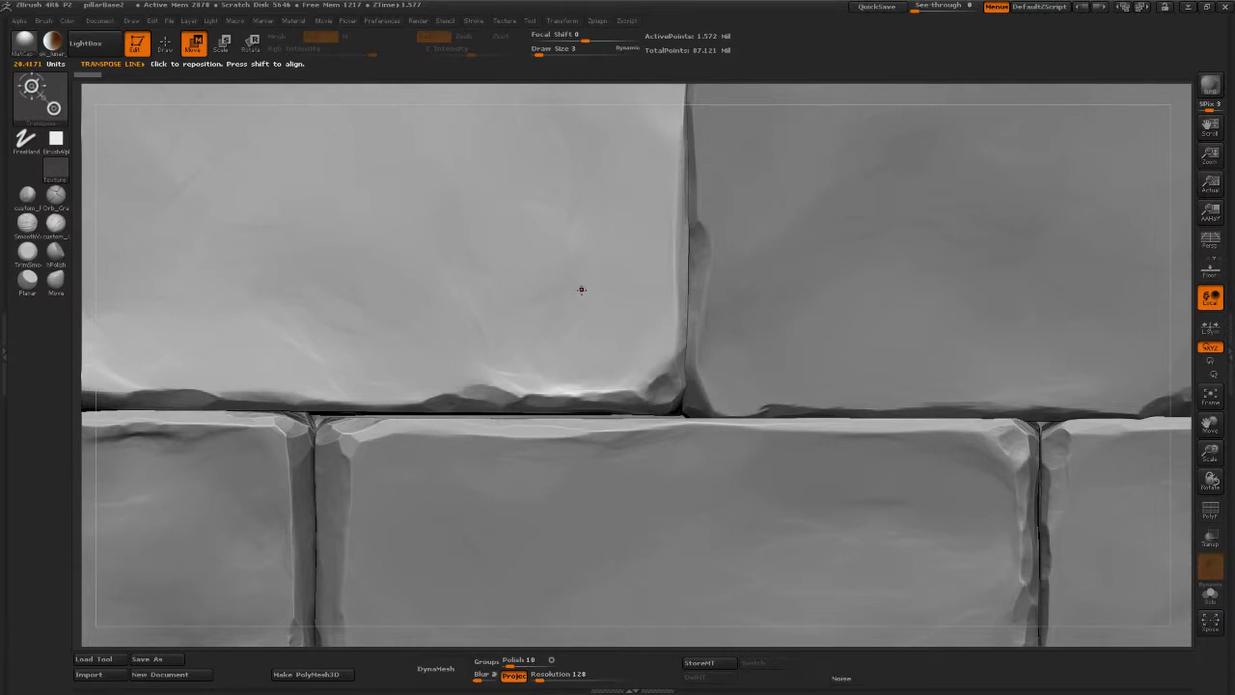
Step: Shift the upper brick, then the left brick pillarBricks34, using transpose move lines
{"action": "left_click_drag", "start_coordinate": [520, 216], "coordinate": [520, 503]}
{"action": "left_click_drag", "start_coordinate": [520, 349], "coordinate": [515, 356]}
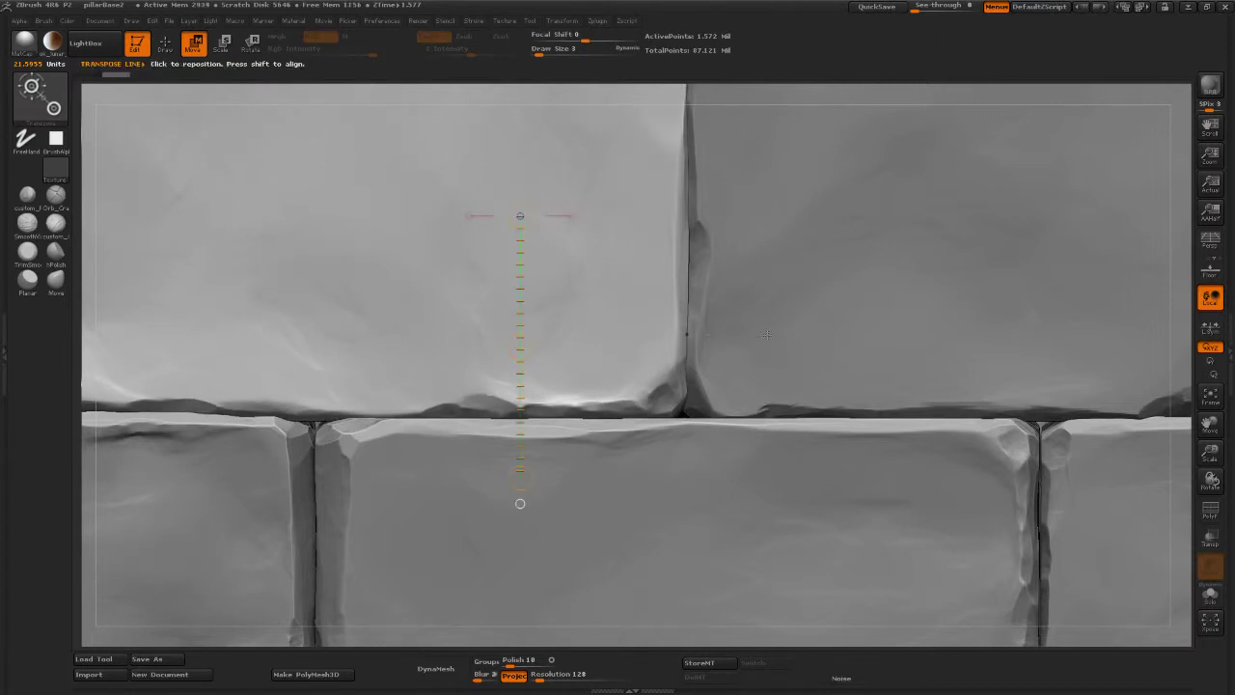
{"action": "key", "text": "f"}
{"action": "mouse_move", "coordinate": [253, 362]}
{"action": "left_mouse_down", "text": "alt"}
{"action": "mouse_move", "coordinate": [367, 290]}
{"action": "mouse_move", "coordinate": [353, 320]}
{"action": "mouse_move", "coordinate": [360, 363]}
{"action": "mouse_move", "coordinate": [660, 376]}
{"action": "left_mouse_up", "text": "alt"}
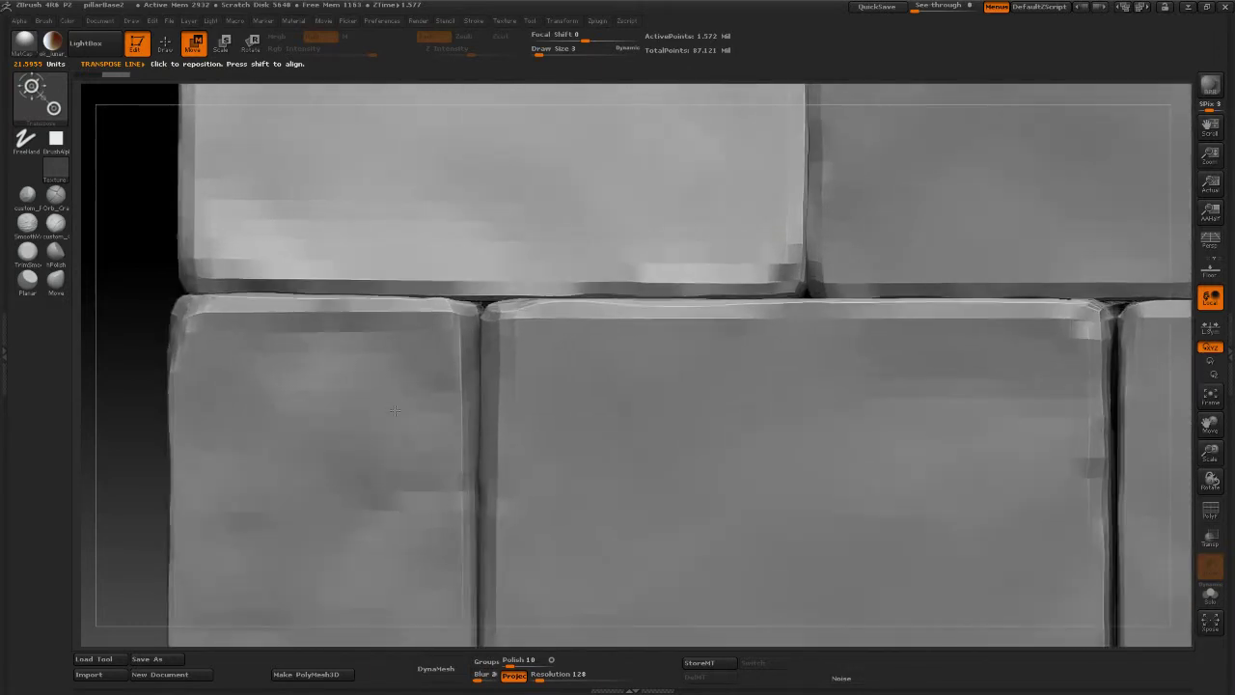
{"action": "left_click", "coordinate": [331, 374], "text": "alt"}
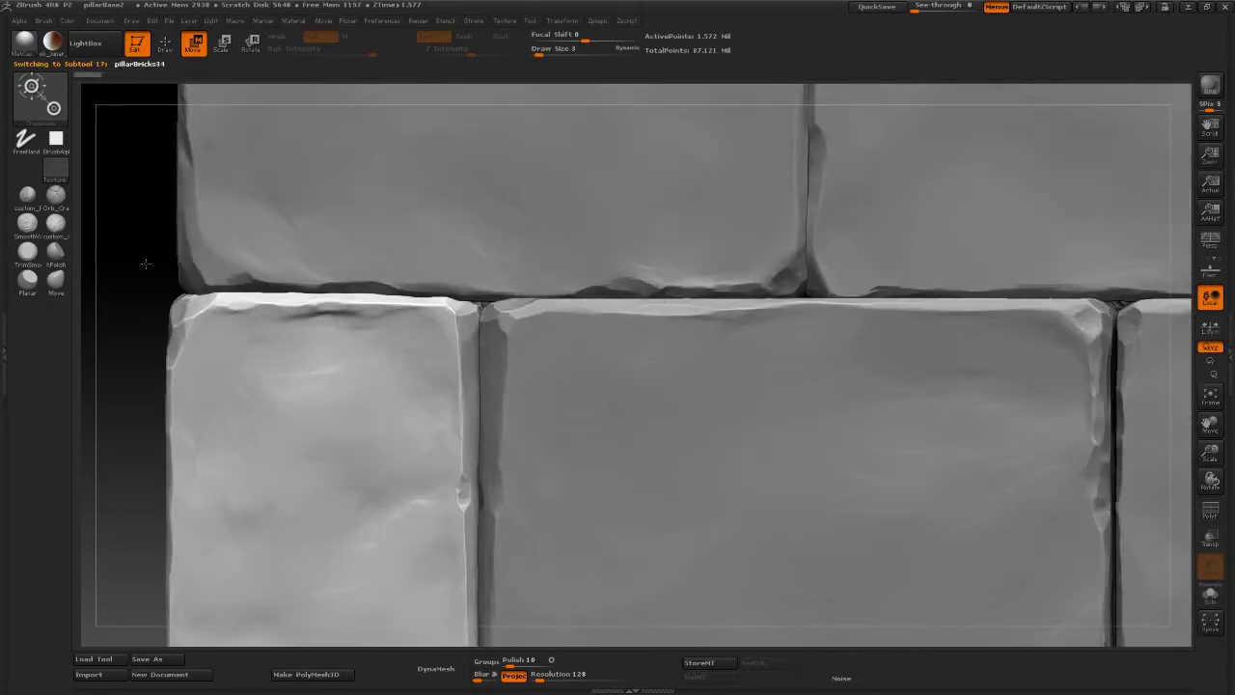
{"action": "left_click_drag", "start_coordinate": [144, 264], "coordinate": [336, 117], "text": "alt"}
{"action": "left_click_drag", "start_coordinate": [498, 397], "coordinate": [504, 295]}
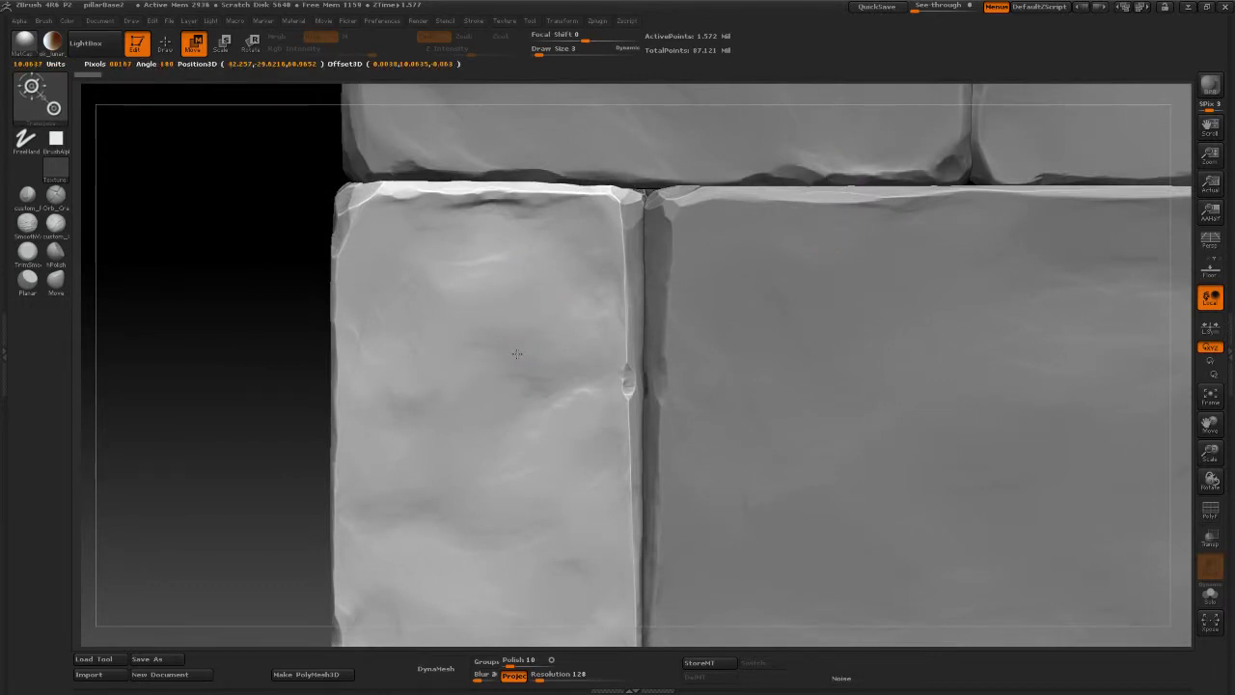
Step: Return to a front view, select pillarBricks33 and open Tool > Deformation
{"action": "mouse_move", "coordinate": [289, 290]}
{"action": "left_mouse_down", "text": "alt"}
{"action": "mouse_move", "coordinate": [253, 221]}
{"action": "mouse_move", "coordinate": [736, 336]}
{"action": "left_mouse_up", "text": "alt"}
{"action": "mouse_move", "coordinate": [339, 355]}
{"action": "left_mouse_down"}
{"action": "mouse_move", "coordinate": [886, 379]}
{"action": "mouse_move", "coordinate": [383, 345]}
{"action": "mouse_move", "coordinate": [314, 363]}
{"action": "mouse_move", "coordinate": [675, 347]}
{"action": "left_mouse_up"}
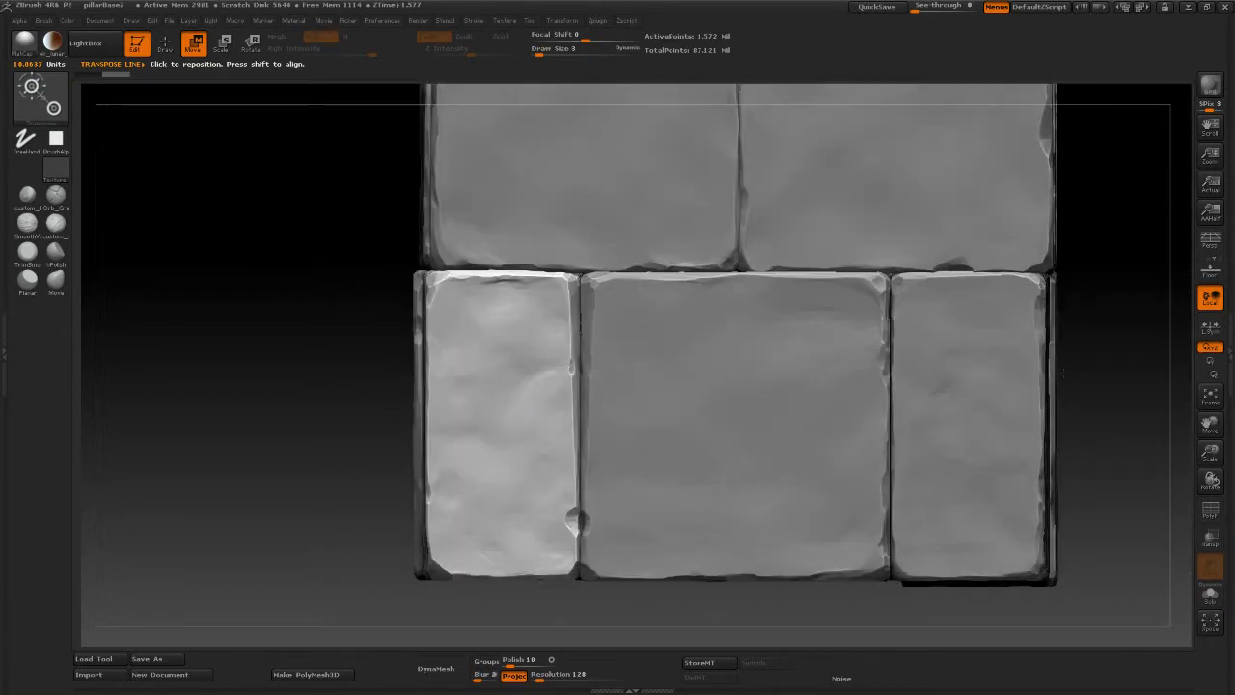
{"action": "mouse_move", "coordinate": [1181, 319]}
{"action": "left_mouse_down", "text": "alt"}
{"action": "mouse_move", "coordinate": [915, 310]}
{"action": "mouse_move", "coordinate": [838, 294]}
{"action": "left_mouse_up", "text": "alt"}
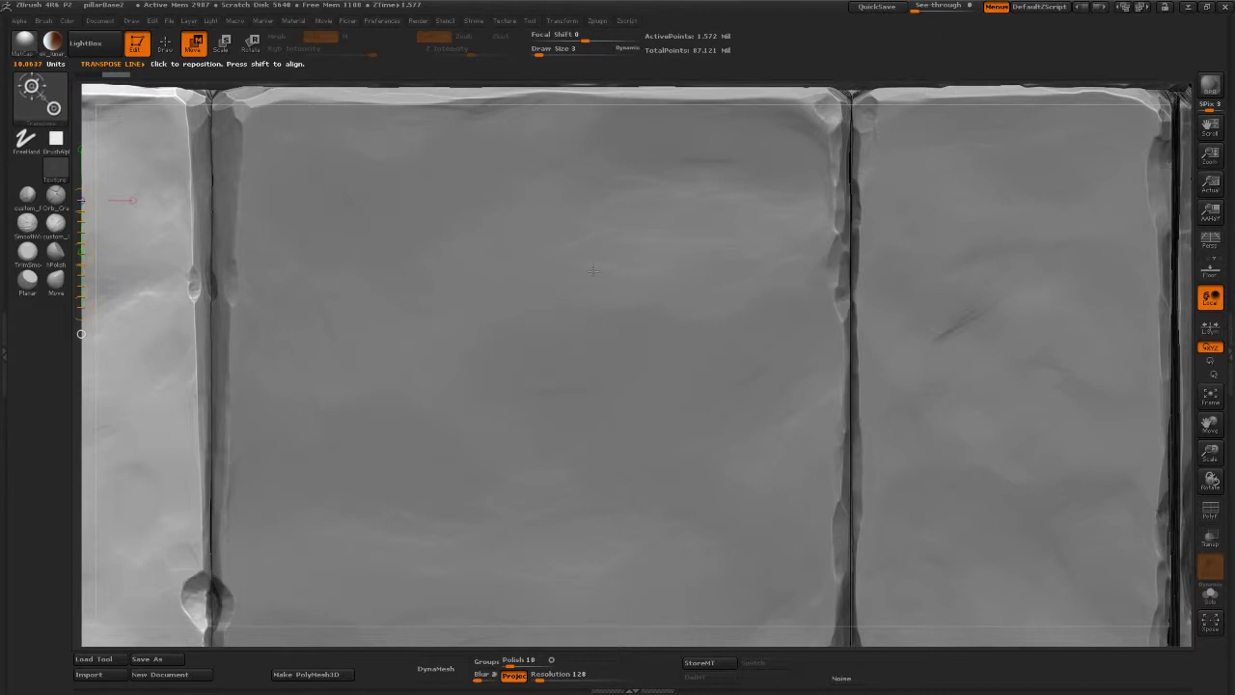
{"action": "left_click", "coordinate": [802, 357], "text": "alt"}
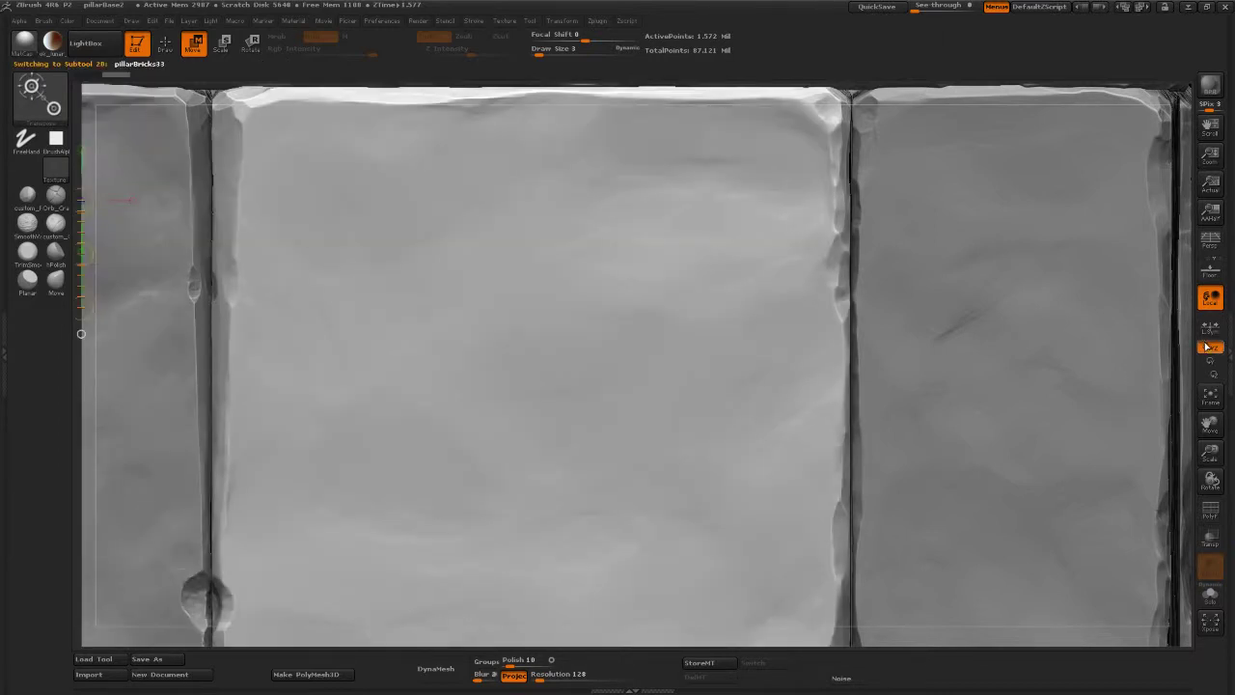
{"action": "left_click", "coordinate": [1229, 351]}
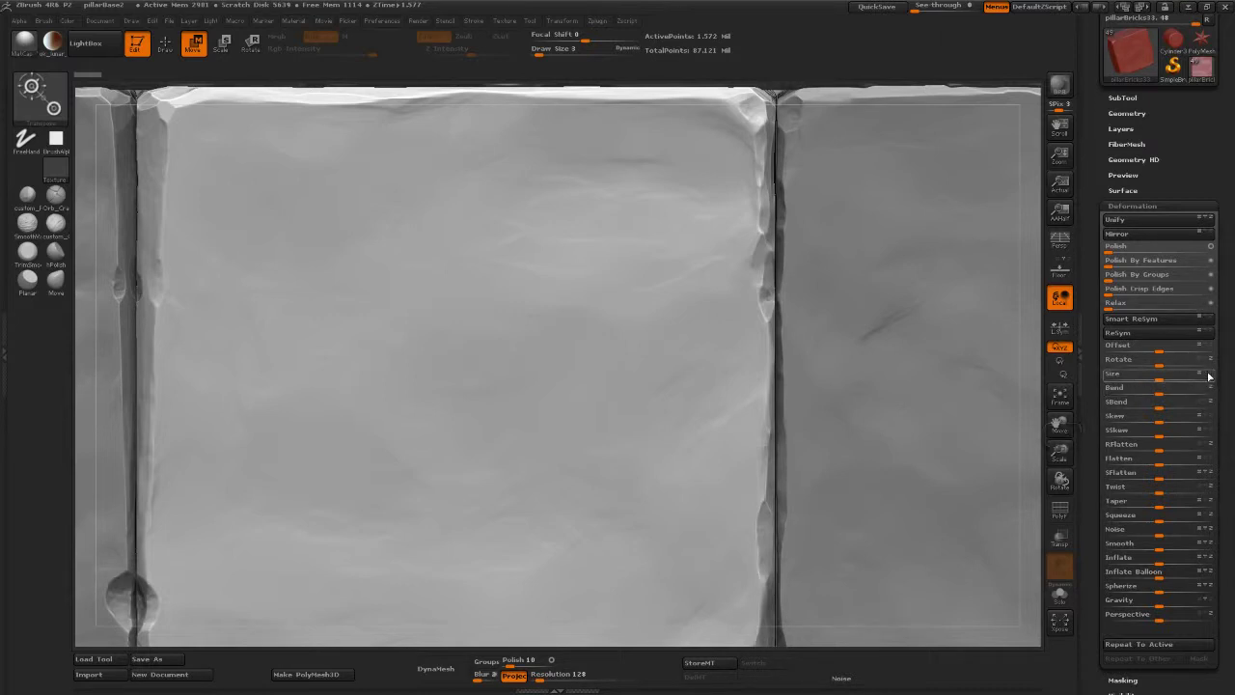
Step: Select right brick pillarBricks35_01, nudge it slightly left with a move line, and check it in Solo
{"action": "left_click_drag", "start_coordinate": [1165, 376], "coordinate": [1164, 378]}
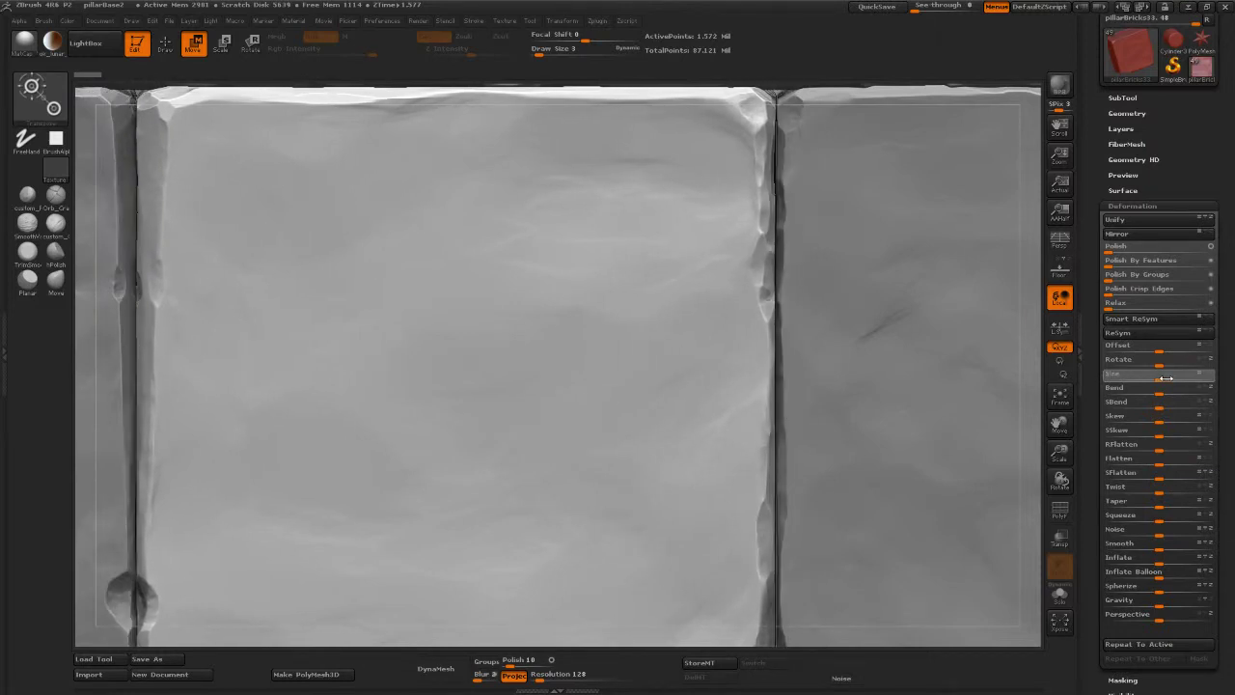
{"action": "left_click_drag", "start_coordinate": [1166, 377], "coordinate": [1166, 378]}
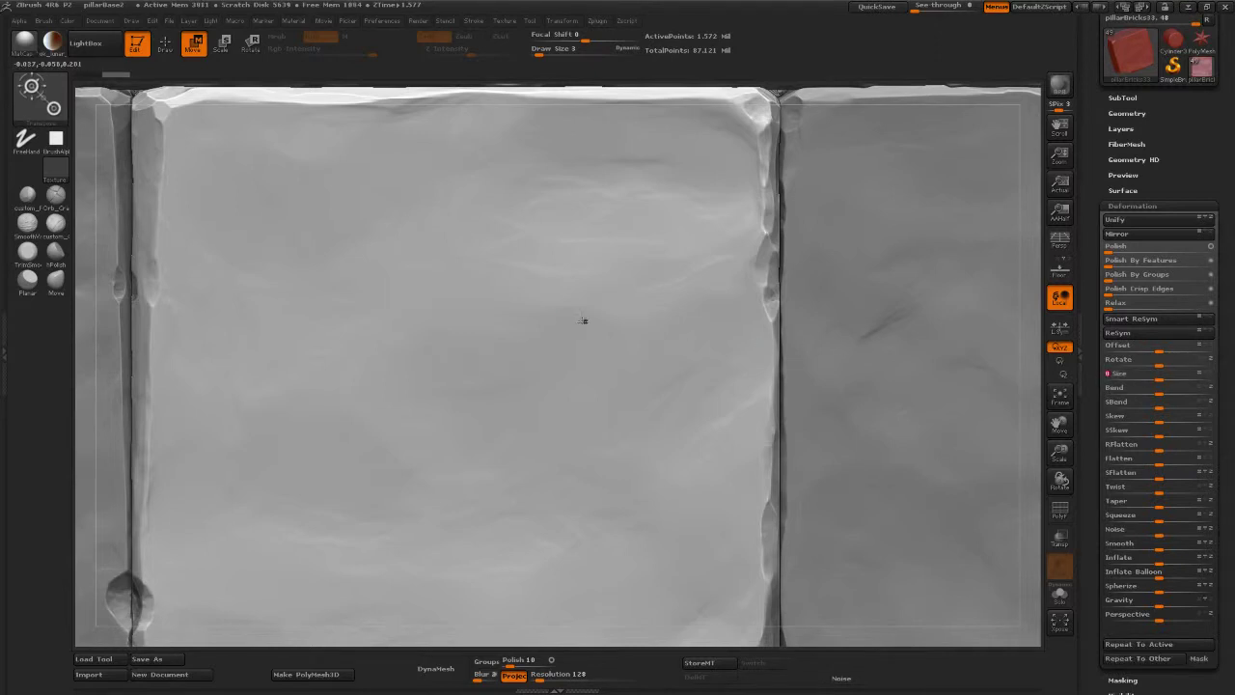
{"action": "left_click_drag", "start_coordinate": [583, 320], "coordinate": [628, 299]}
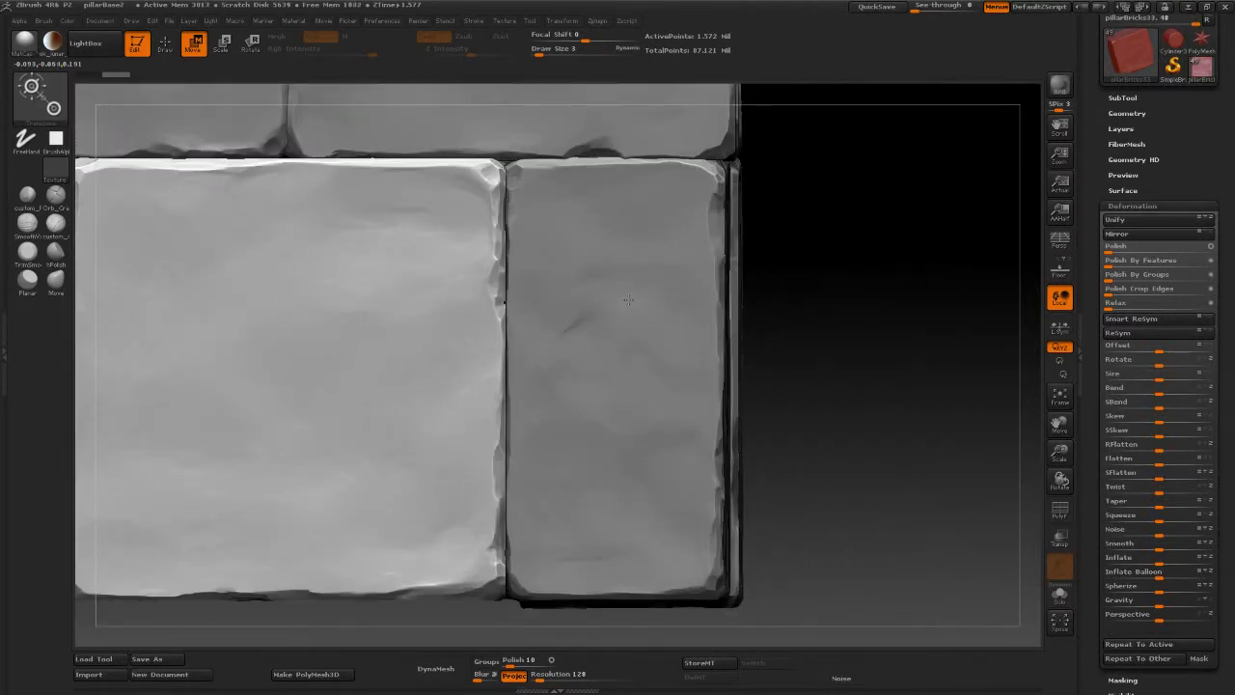
{"action": "left_click", "coordinate": [599, 290], "text": "alt"}
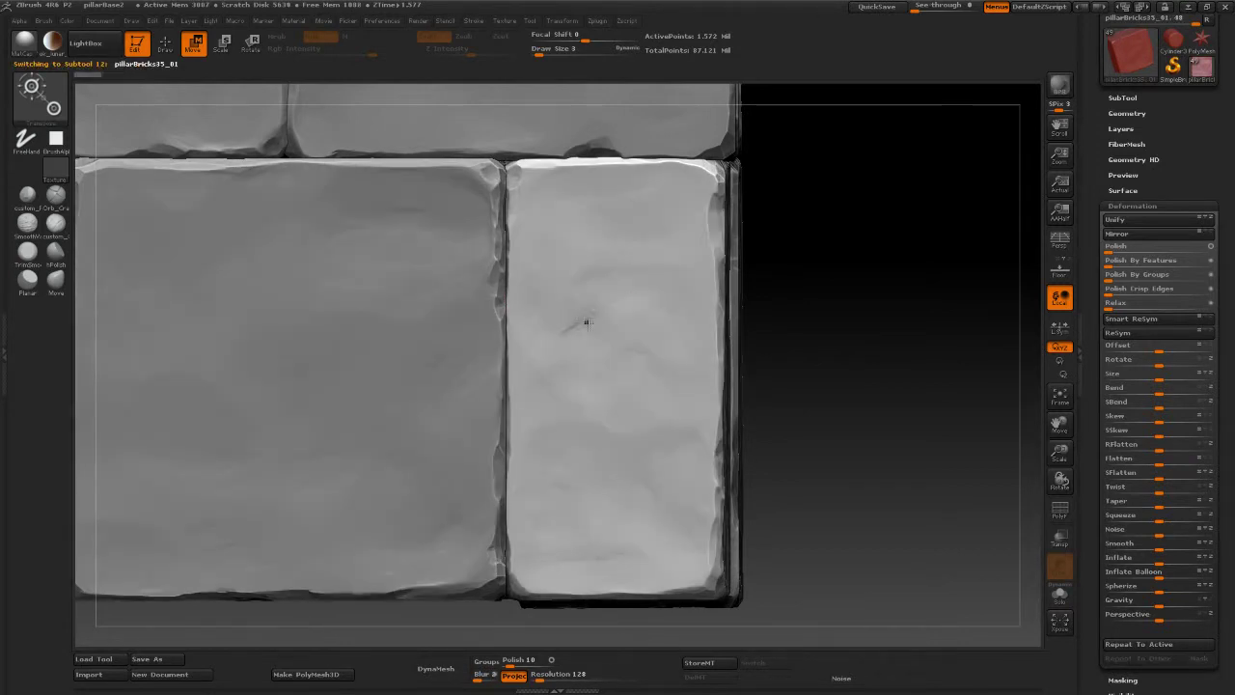
{"action": "mouse_move", "coordinate": [588, 356]}
{"action": "left_mouse_down"}
{"action": "mouse_move", "coordinate": [671, 356]}
{"action": "mouse_move", "coordinate": [633, 357]}
{"action": "left_mouse_up"}
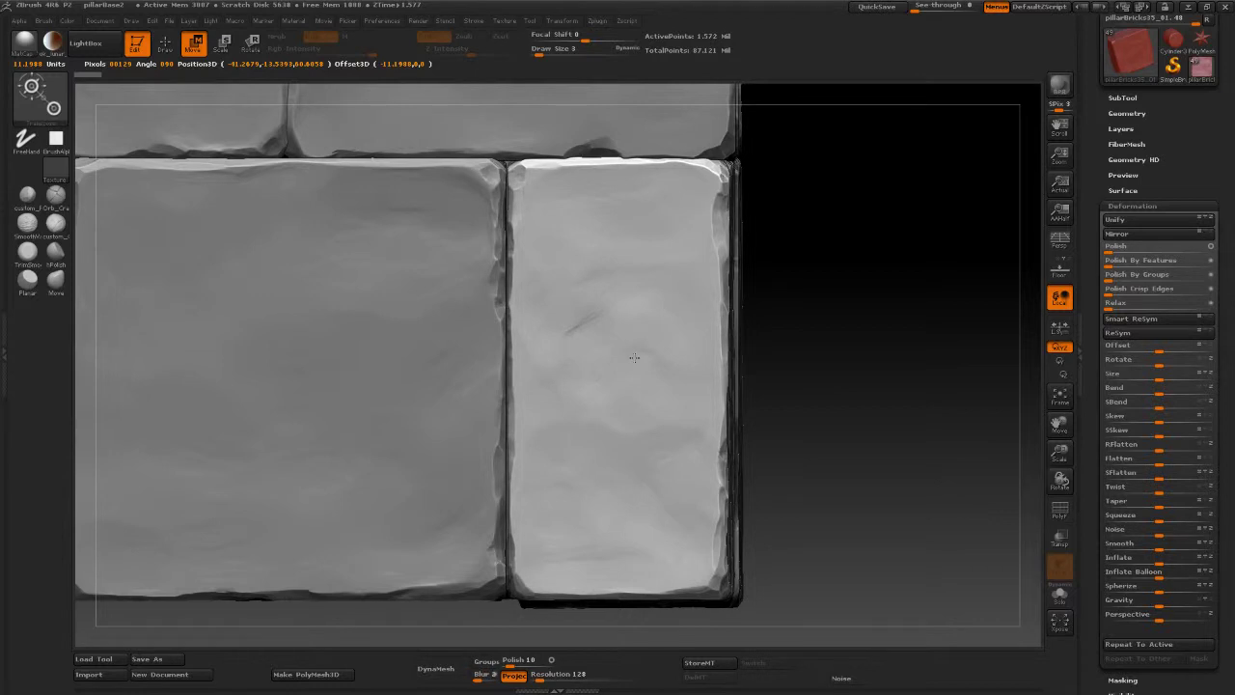
{"action": "left_click_drag", "start_coordinate": [634, 357], "coordinate": [629, 357]}
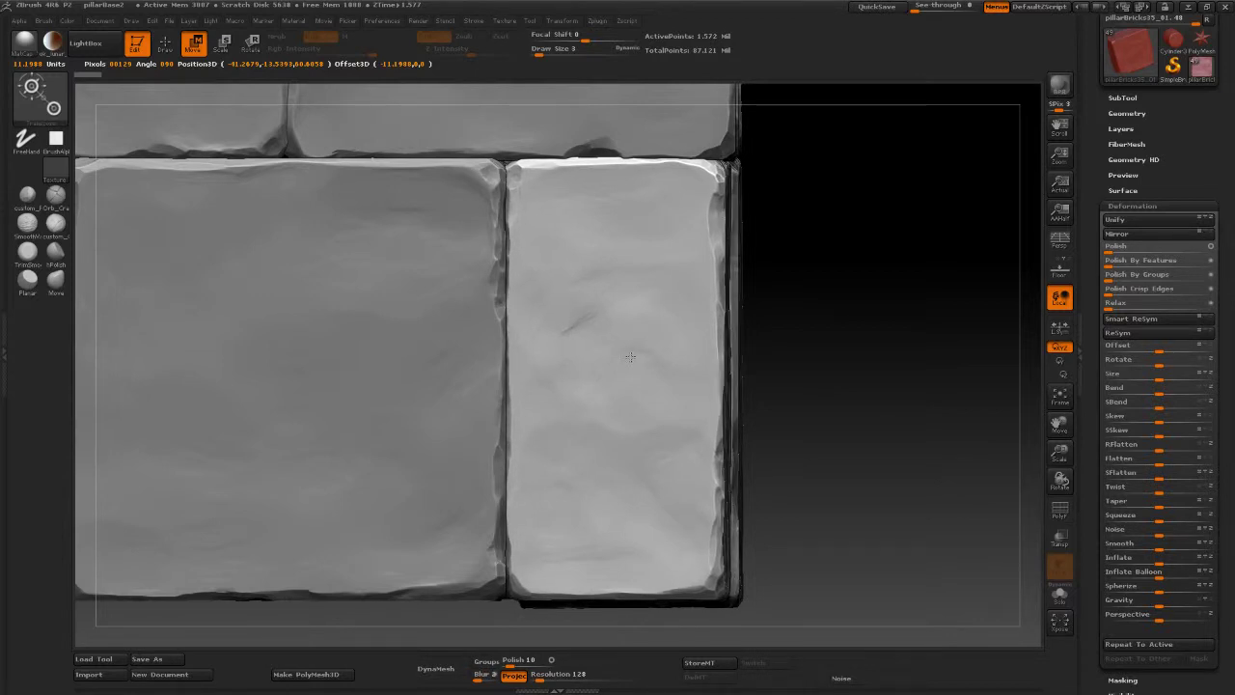
{"action": "mouse_move", "coordinate": [629, 357]}
{"action": "right_mouse_down", "text": "ctrl"}
{"action": "mouse_move", "coordinate": [823, 359]}
{"action": "mouse_move", "coordinate": [871, 377]}
{"action": "right_mouse_up", "text": "ctrl"}
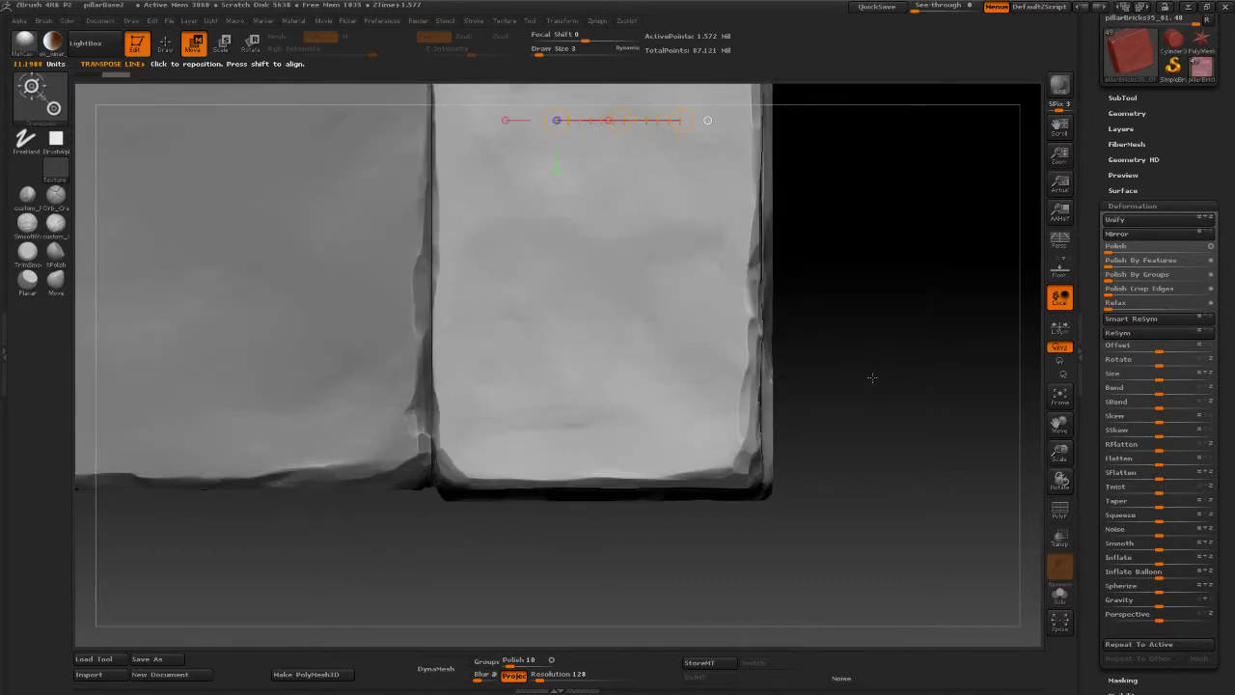
{"action": "left_click", "coordinate": [1059, 595]}
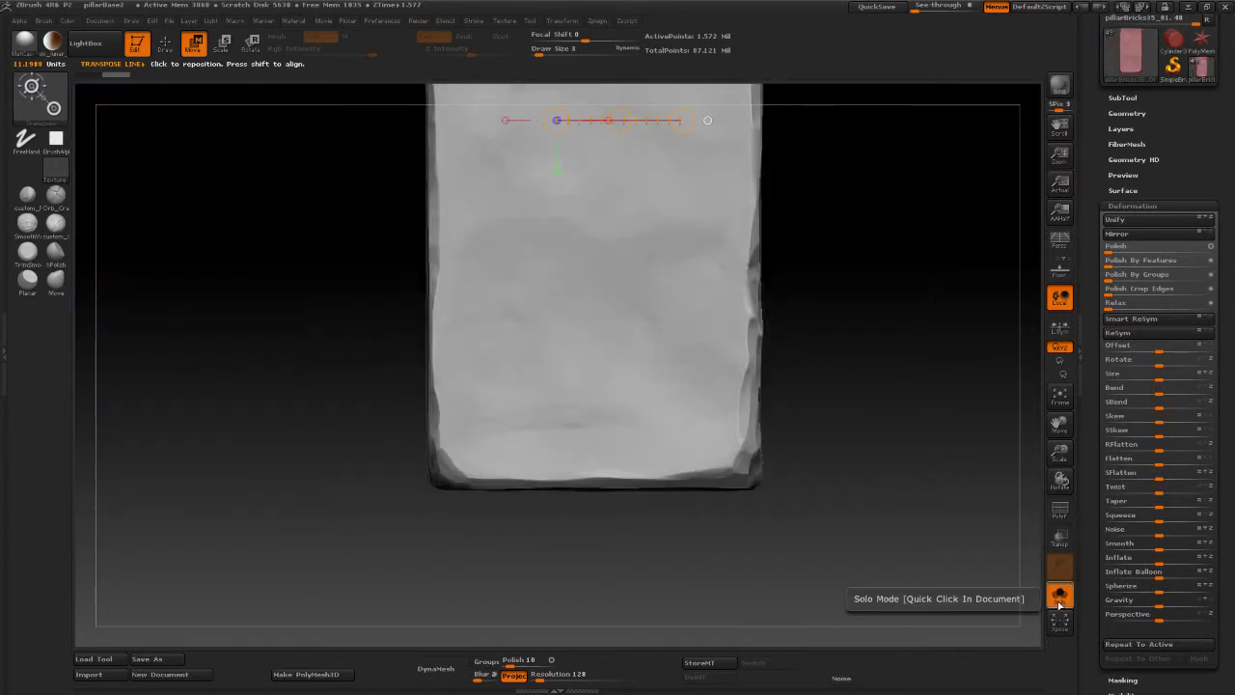
{"action": "left_click", "coordinate": [357, 353]}
Step: Switch to Draw mode and polish the brick's left edge with three custom_Polish dabs
{"action": "key", "text": "space"}
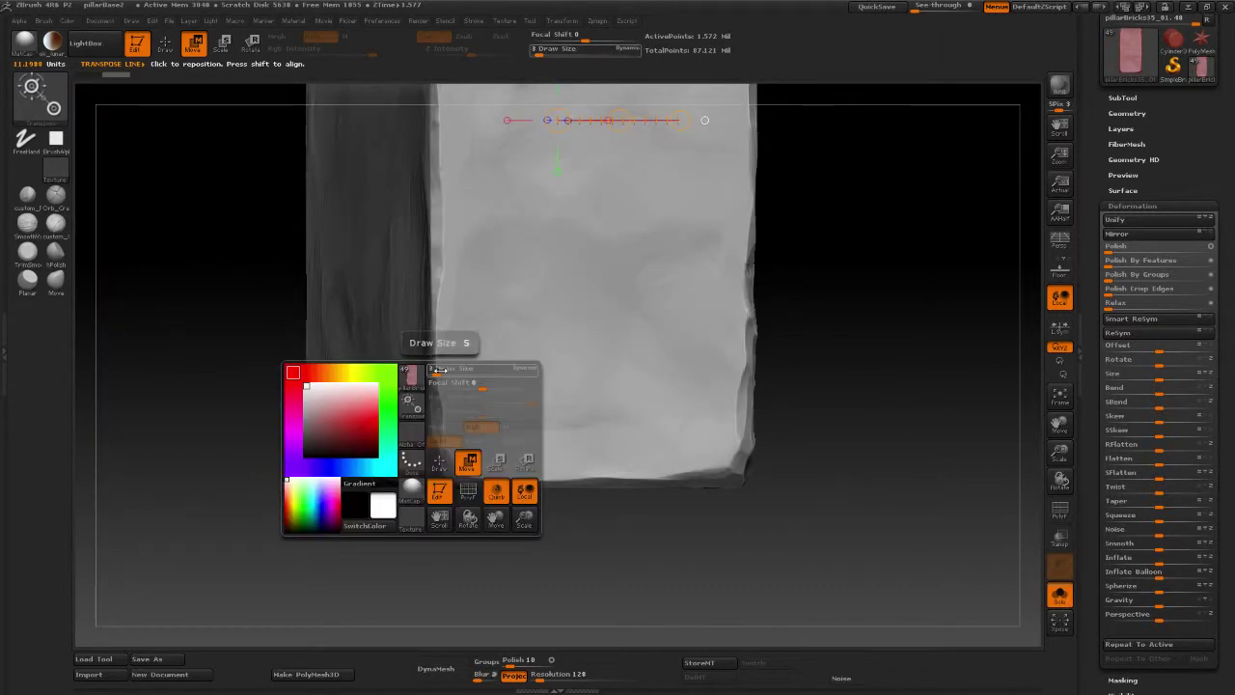
{"action": "left_click", "coordinate": [163, 48]}
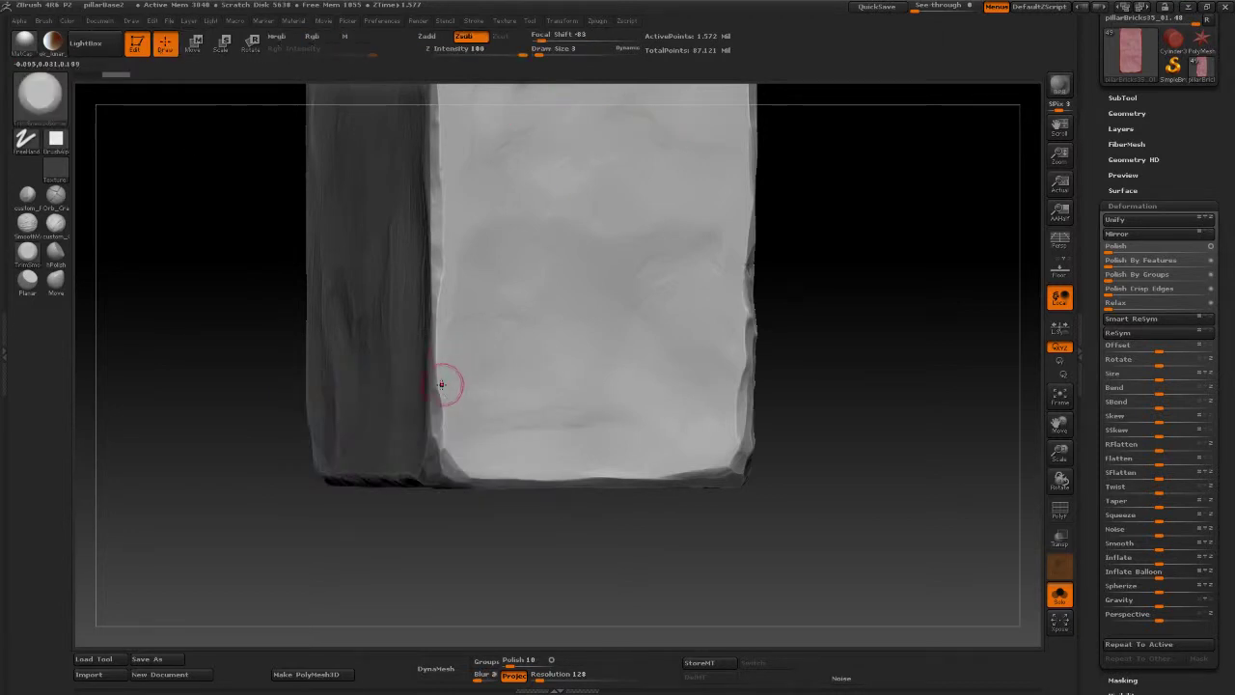
{"action": "mouse_move", "coordinate": [437, 383]}
{"action": "left_mouse_down"}
{"action": "mouse_move", "coordinate": [435, 319]}
{"action": "mouse_move", "coordinate": [437, 370]}
{"action": "mouse_move", "coordinate": [435, 350]}
{"action": "left_mouse_up"}
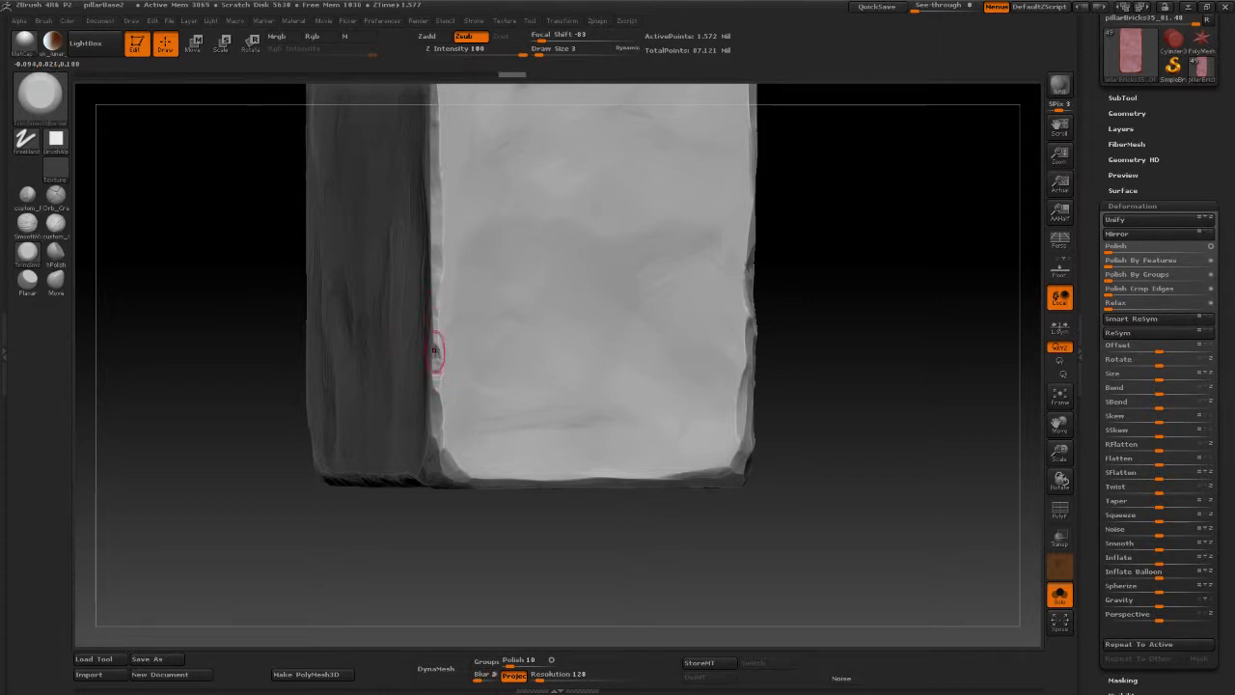
{"action": "left_click", "coordinate": [27, 195]}
{"action": "left_click", "coordinate": [438, 371]}
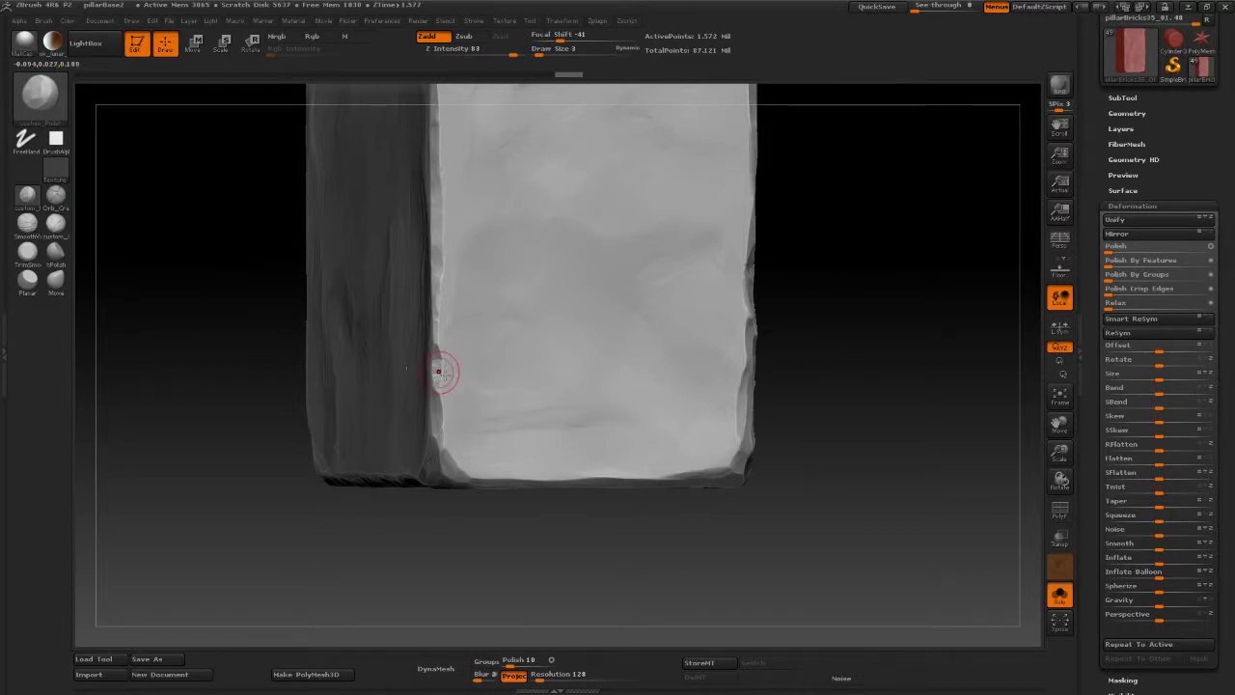
{"action": "left_click", "coordinate": [438, 371]}
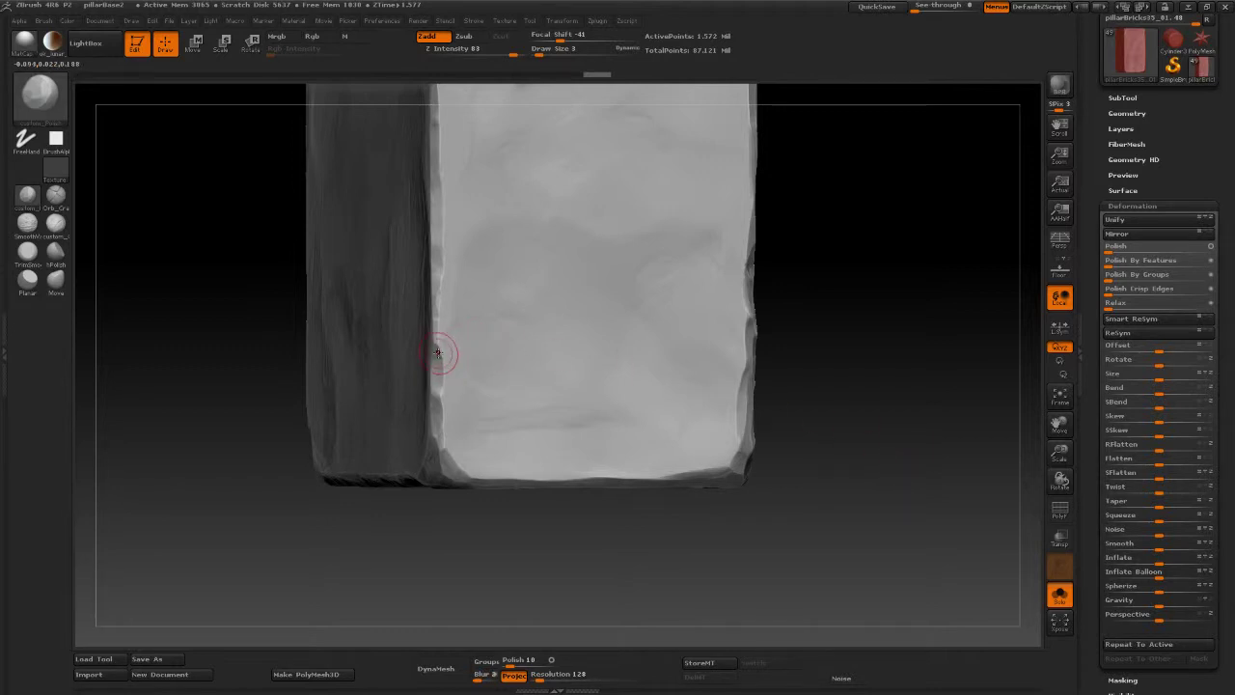
{"action": "left_click", "coordinate": [468, 355]}
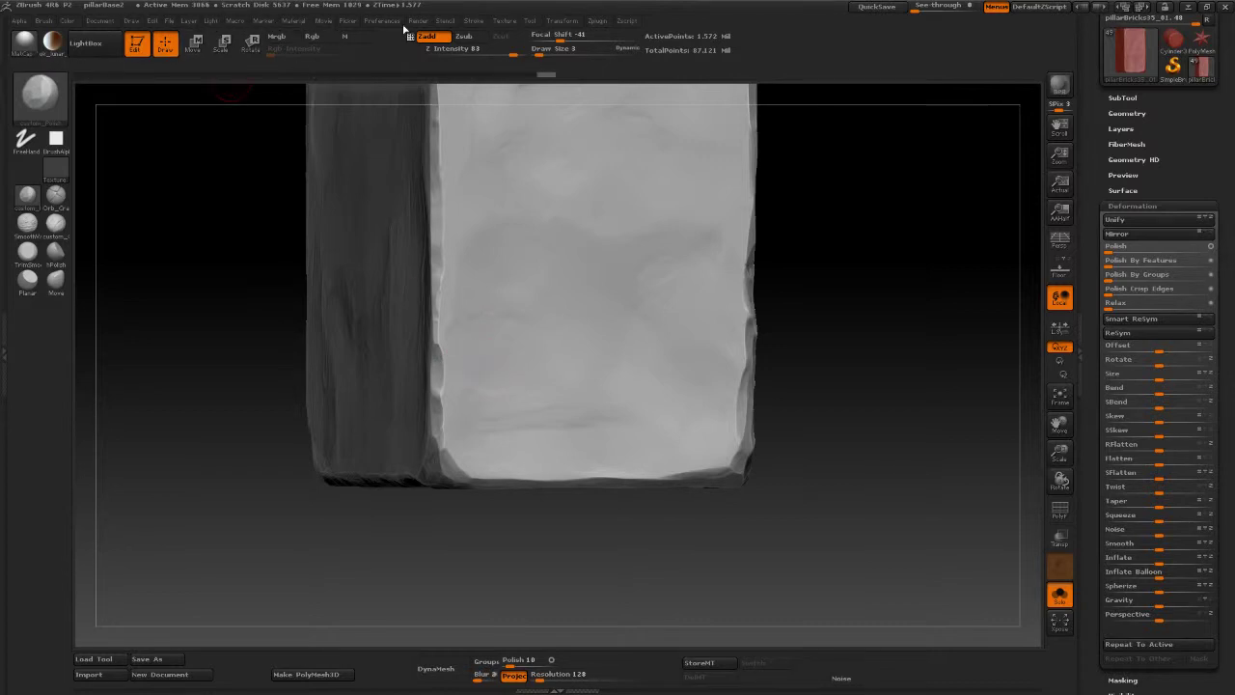
Step: Review the QuickSave autosave settings, smooth the wall with Shift, and re-isolate the brick
{"action": "left_click", "coordinate": [170, 21]}
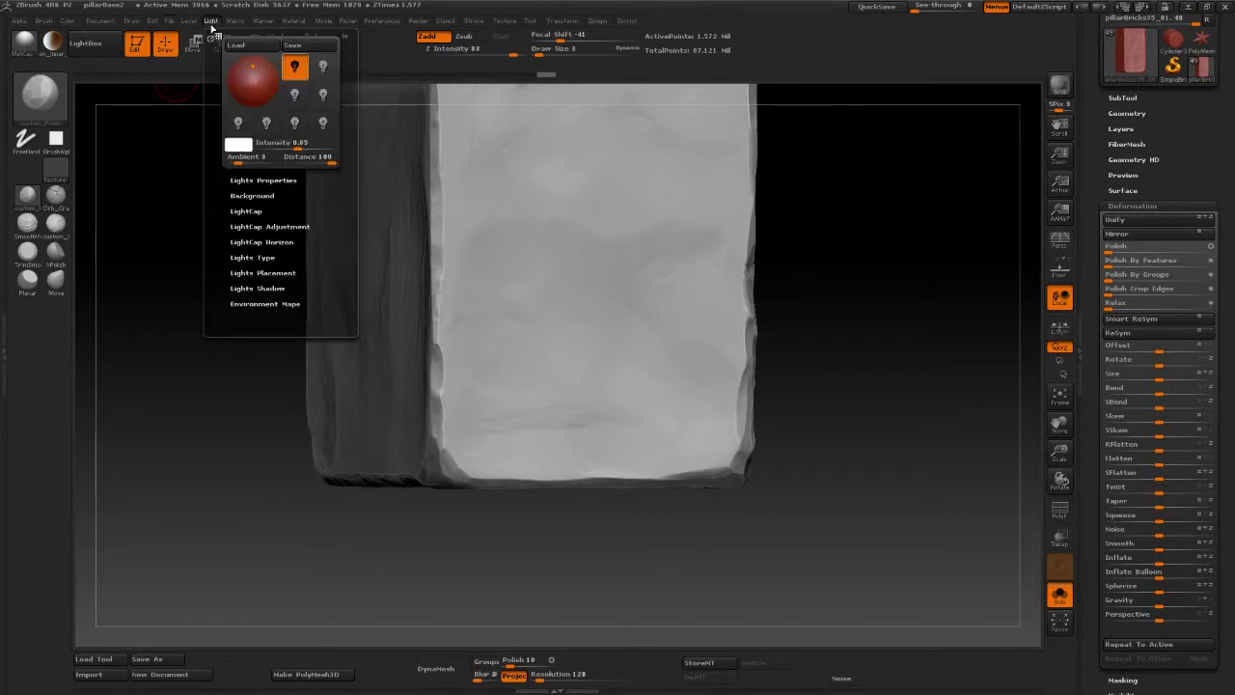
{"action": "mouse_move", "coordinate": [382, 21]}
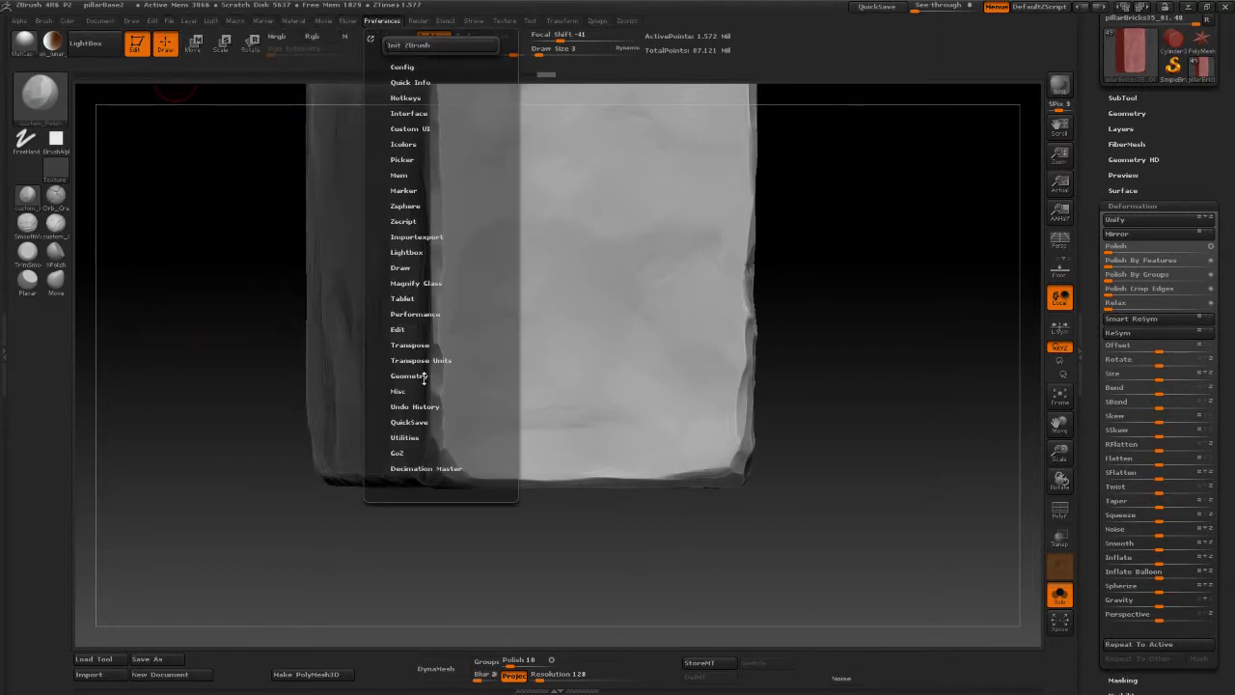
{"action": "left_click", "coordinate": [409, 422]}
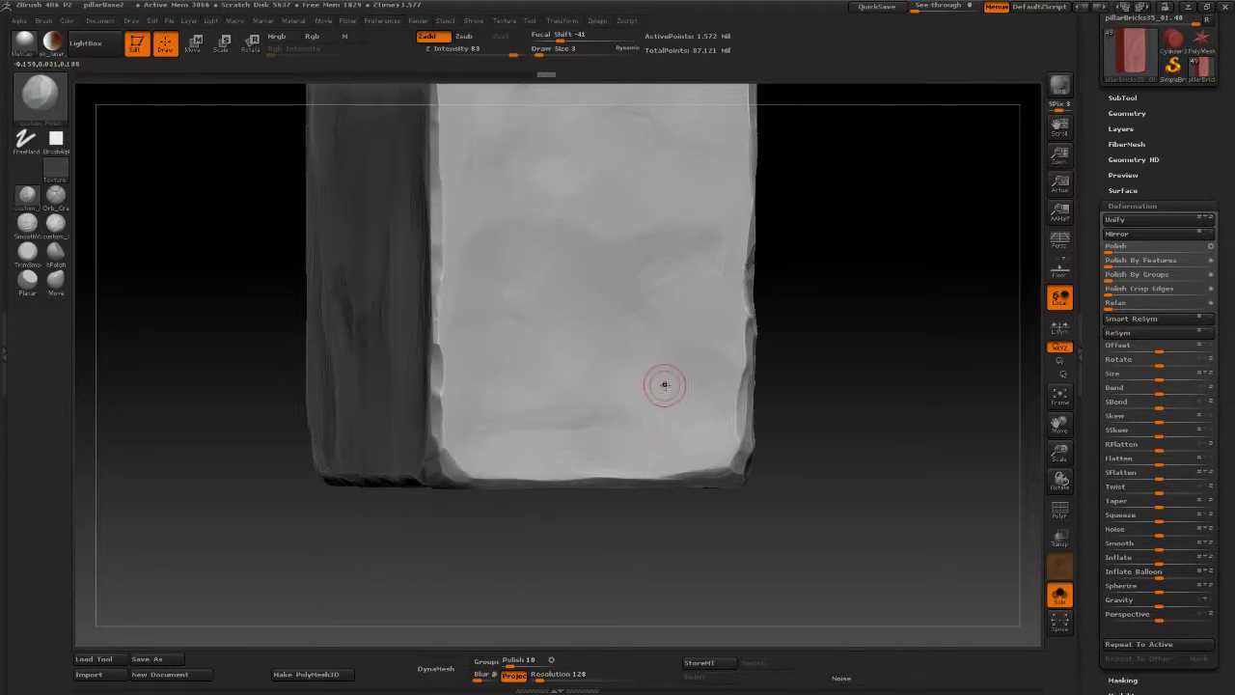
{"action": "left_click", "coordinate": [1057, 592]}
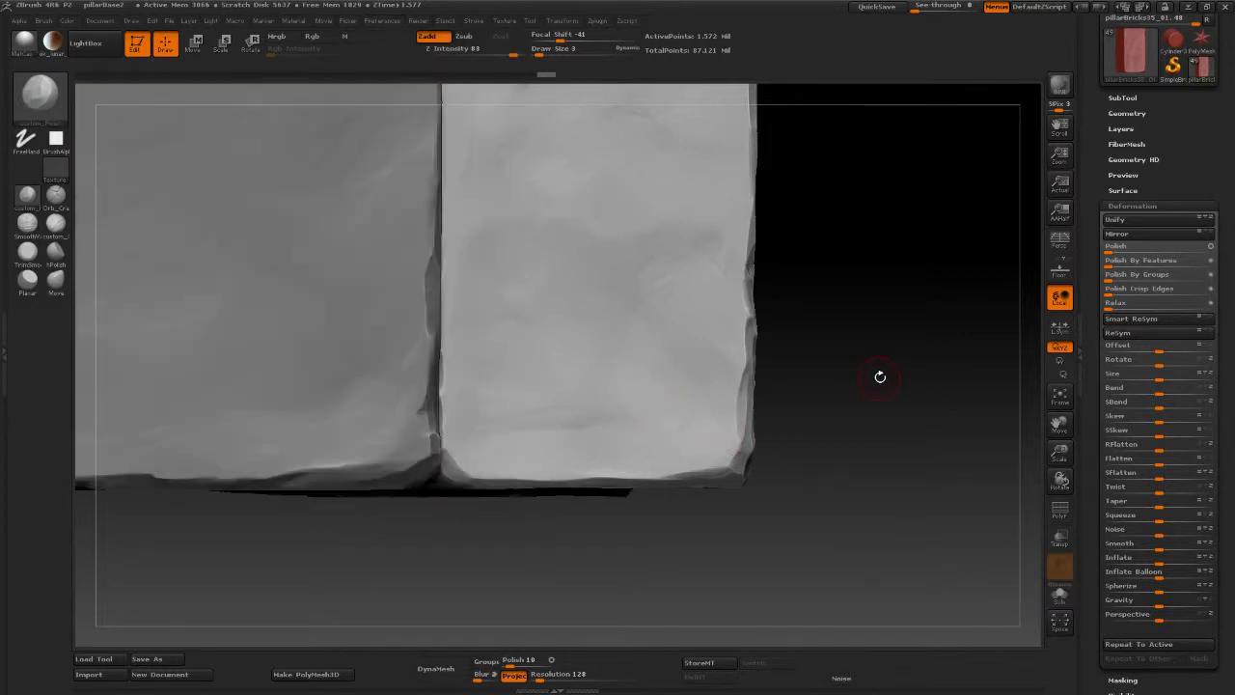
{"action": "left_click_drag", "start_coordinate": [879, 378], "coordinate": [840, 383]}
{"action": "key", "text": "shift"}
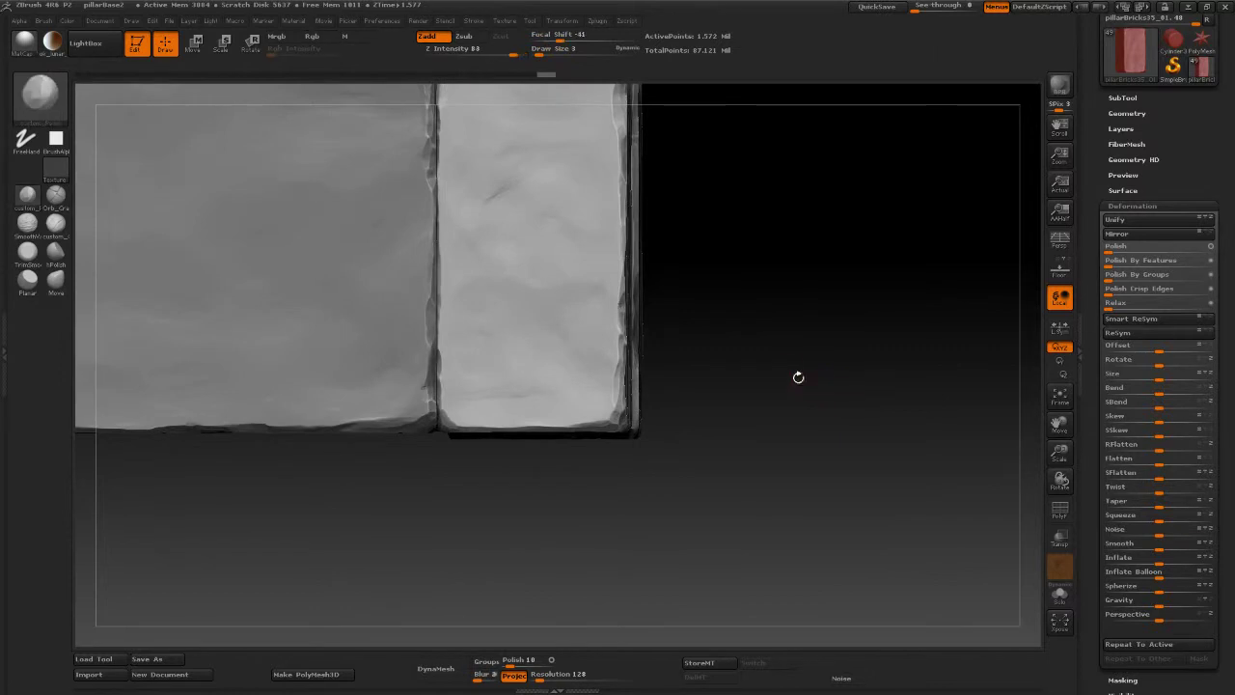
{"action": "left_click_drag", "start_coordinate": [791, 367], "coordinate": [739, 319], "text": "shift"}
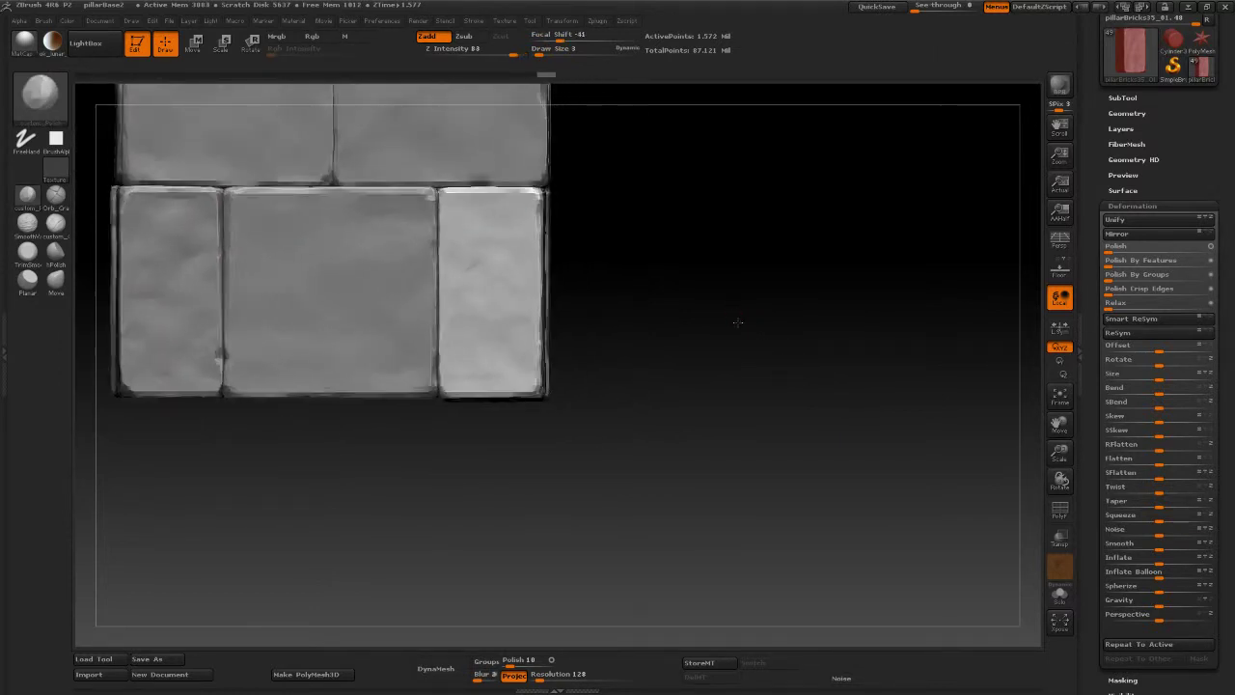
{"action": "left_click_drag", "start_coordinate": [733, 314], "coordinate": [798, 347], "text": "alt"}
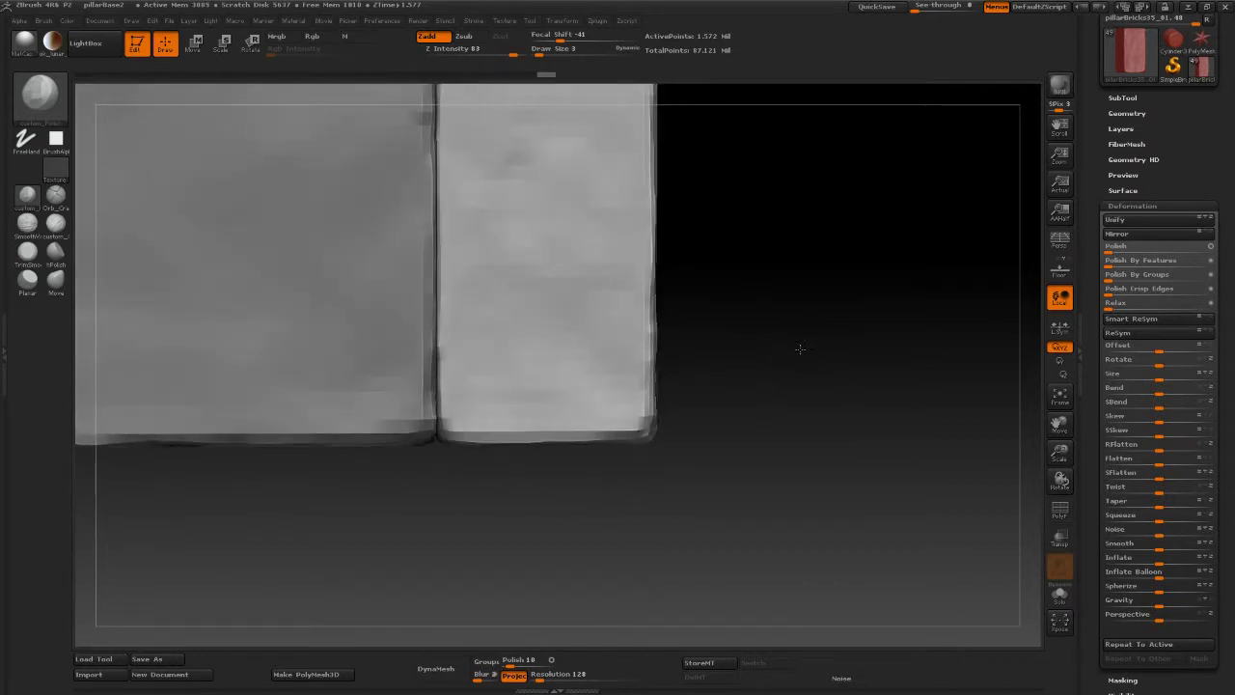
{"action": "left_click", "coordinate": [1059, 592]}
{"action": "left_click_drag", "start_coordinate": [785, 432], "coordinate": [803, 405]}
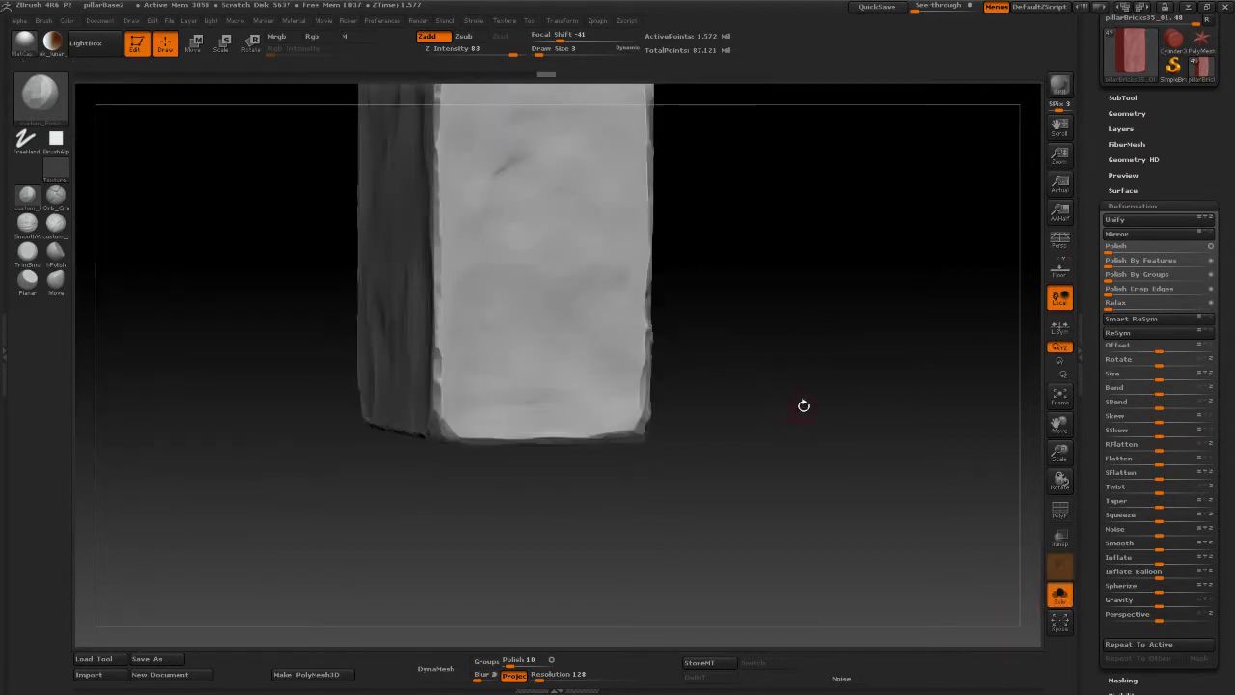
{"action": "left_click_drag", "start_coordinate": [806, 345], "coordinate": [805, 450]}
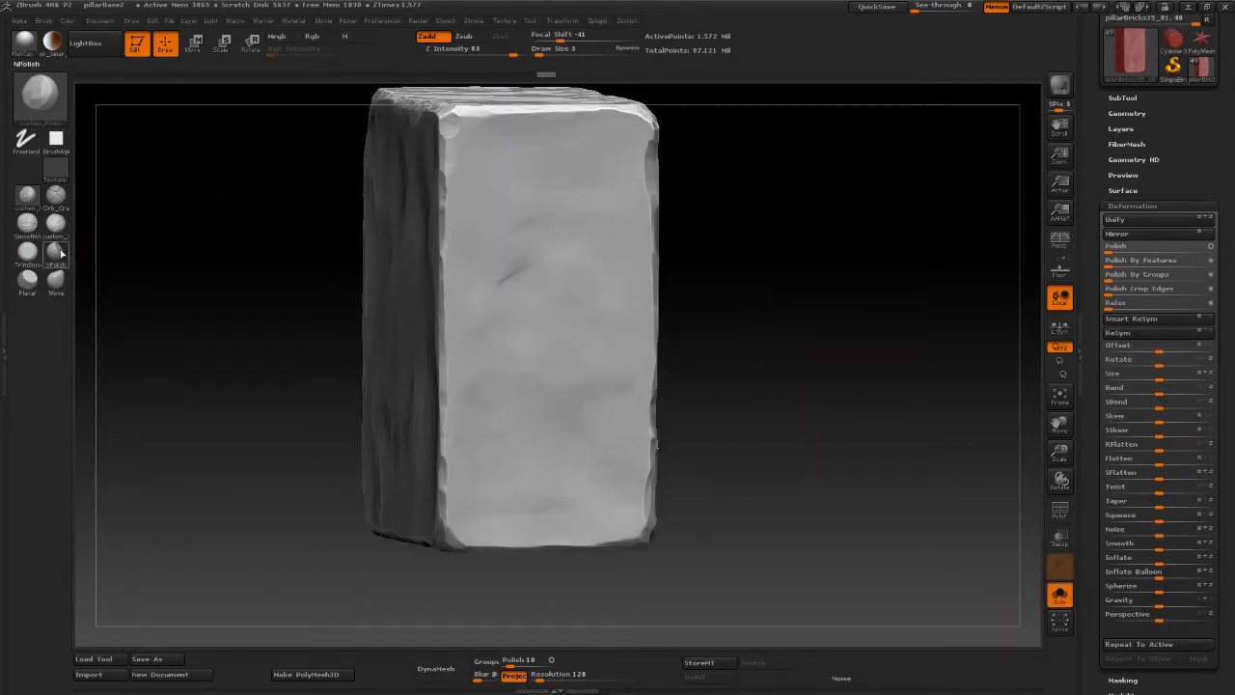
Step: Choose the TrimSmoothBorder brush at Draw Size 4 and orbit around the brick
{"action": "left_click", "coordinate": [30, 253]}
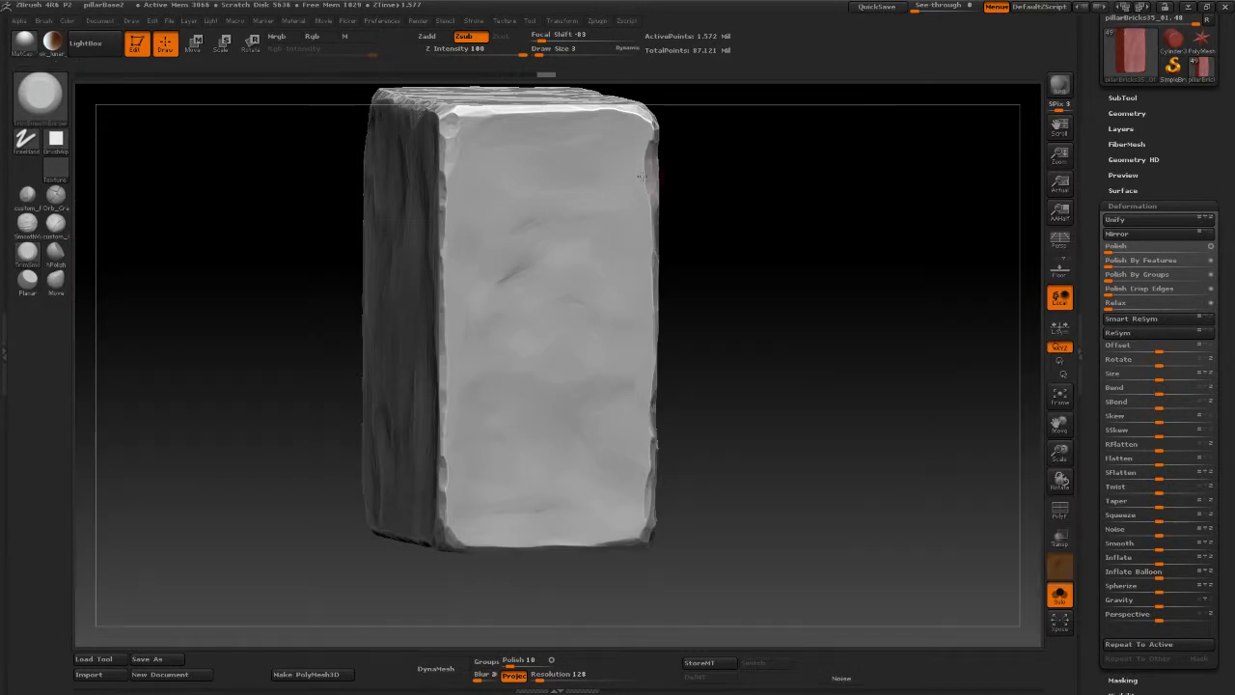
{"action": "key", "text": "space"}
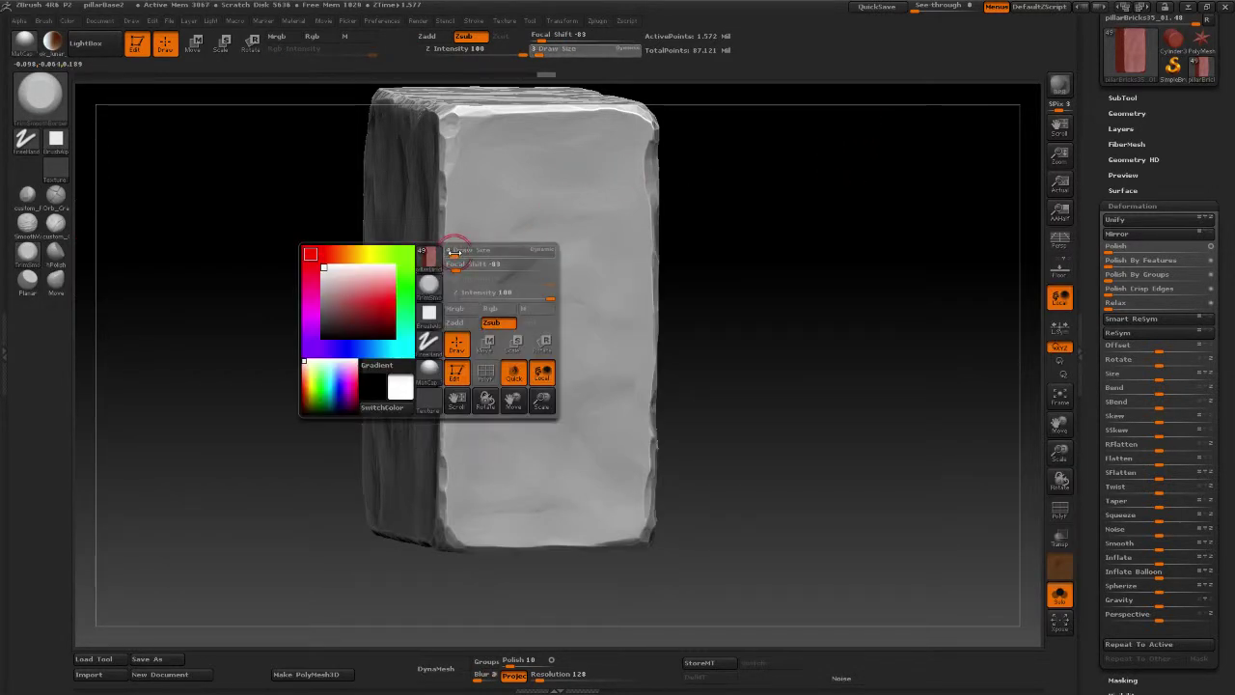
{"action": "left_click", "coordinate": [455, 254]}
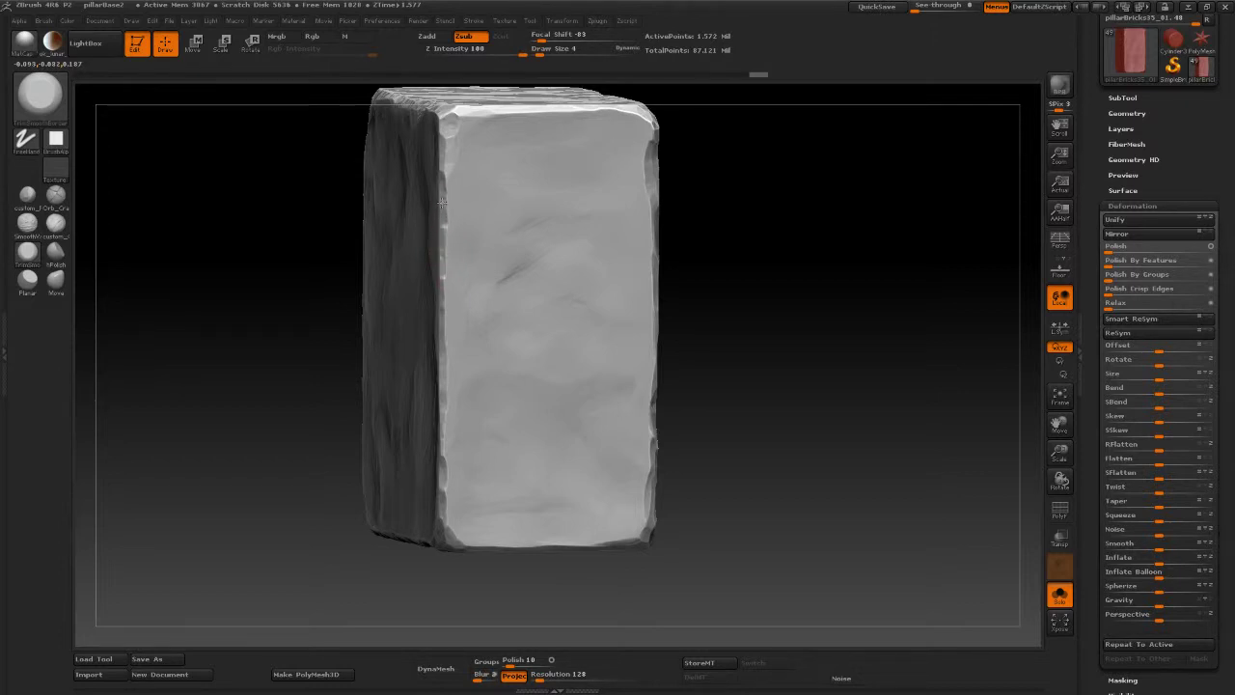
{"action": "right_click_drag", "start_coordinate": [827, 262], "coordinate": [501, 171], "text": "ctrl"}
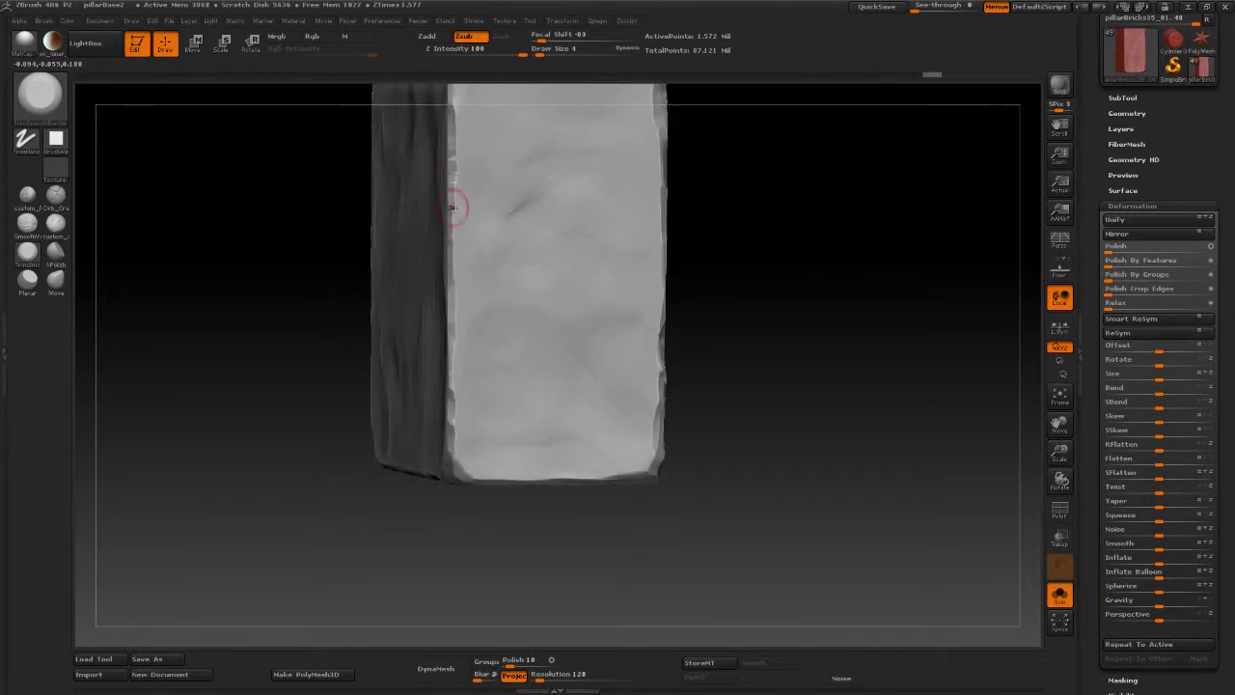
{"action": "left_click_drag", "start_coordinate": [1003, 540], "coordinate": [918, 422]}
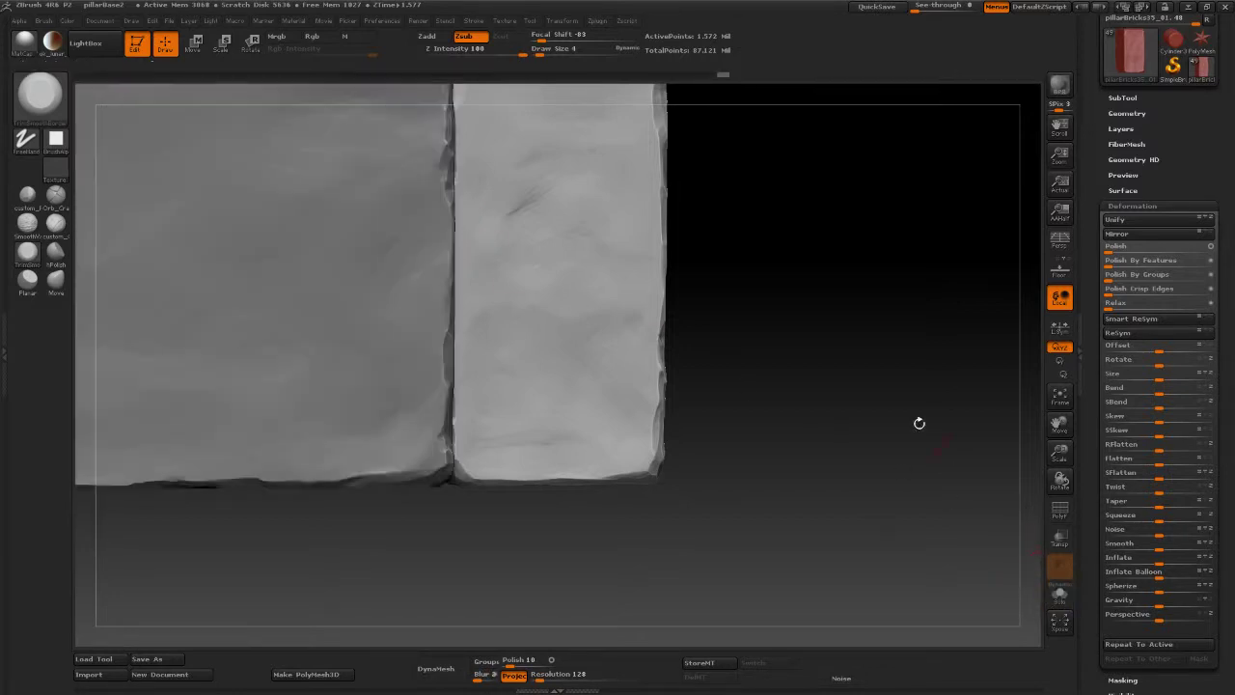
{"action": "right_click_drag", "start_coordinate": [485, 334], "coordinate": [816, 338]}
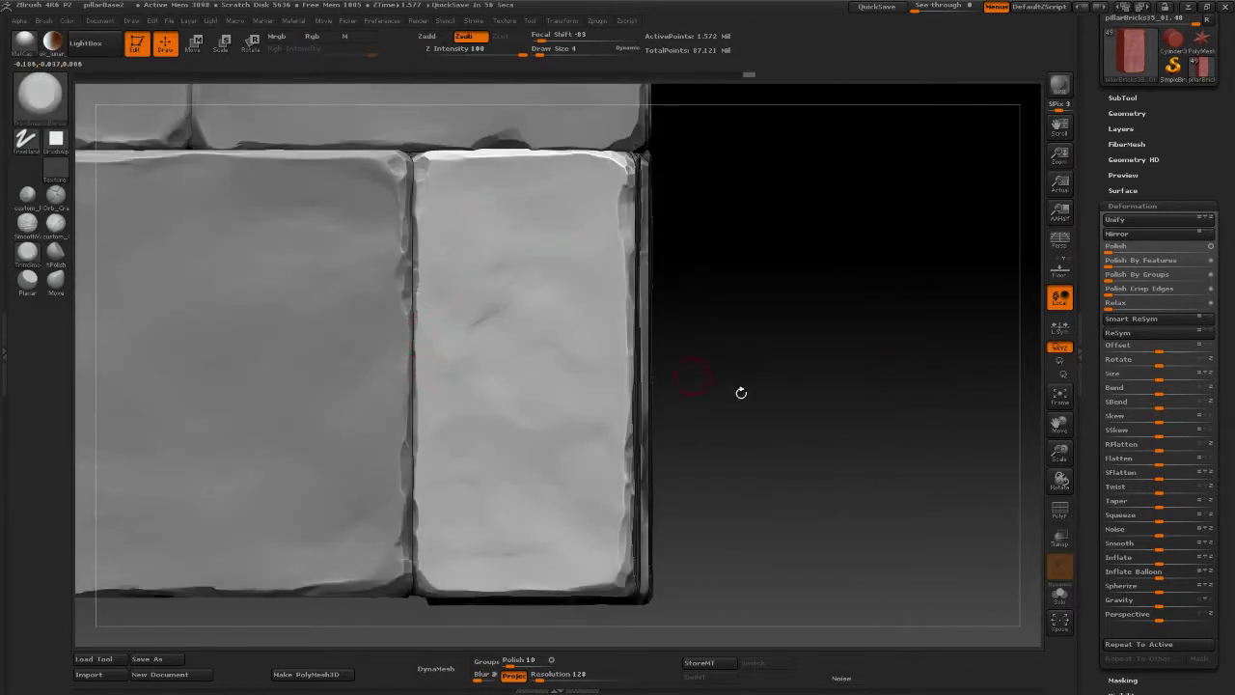
Step: Trim the right brick's corner edges in Solo, then show the whole wall front-on
{"action": "left_click", "coordinate": [1060, 595]}
{"action": "left_click_drag", "start_coordinate": [916, 456], "coordinate": [645, 337]}
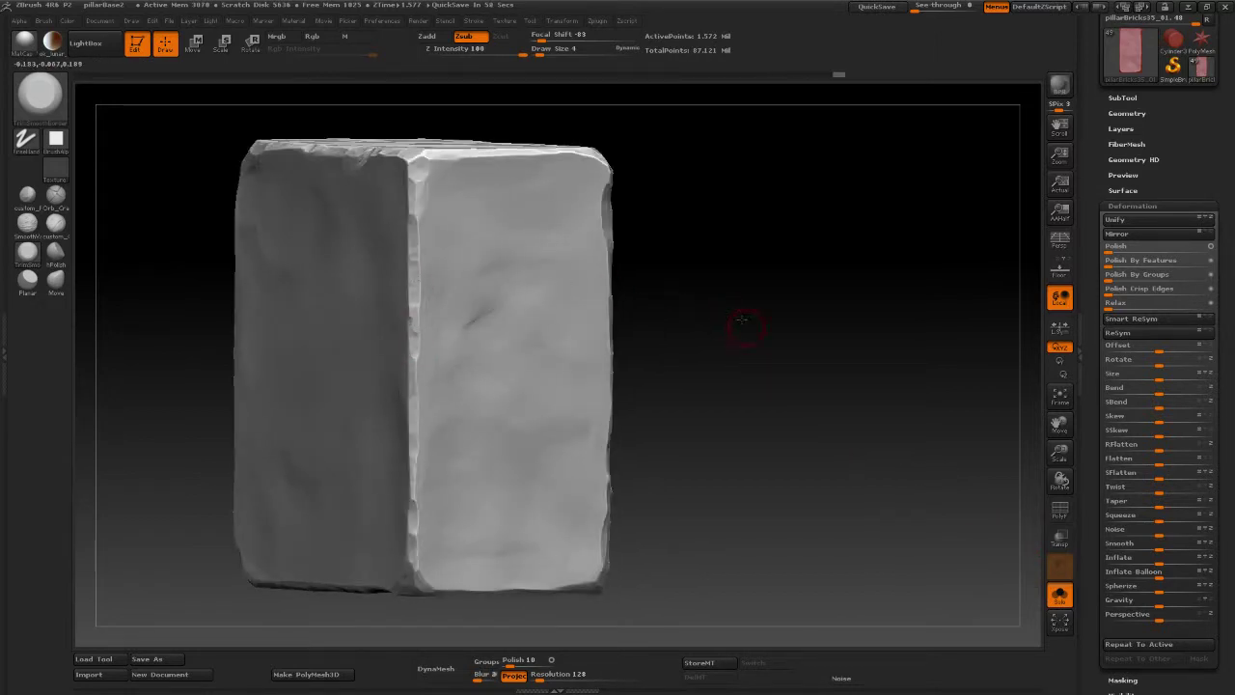
{"action": "left_click_drag", "start_coordinate": [739, 325], "coordinate": [411, 298], "text": "shift"}
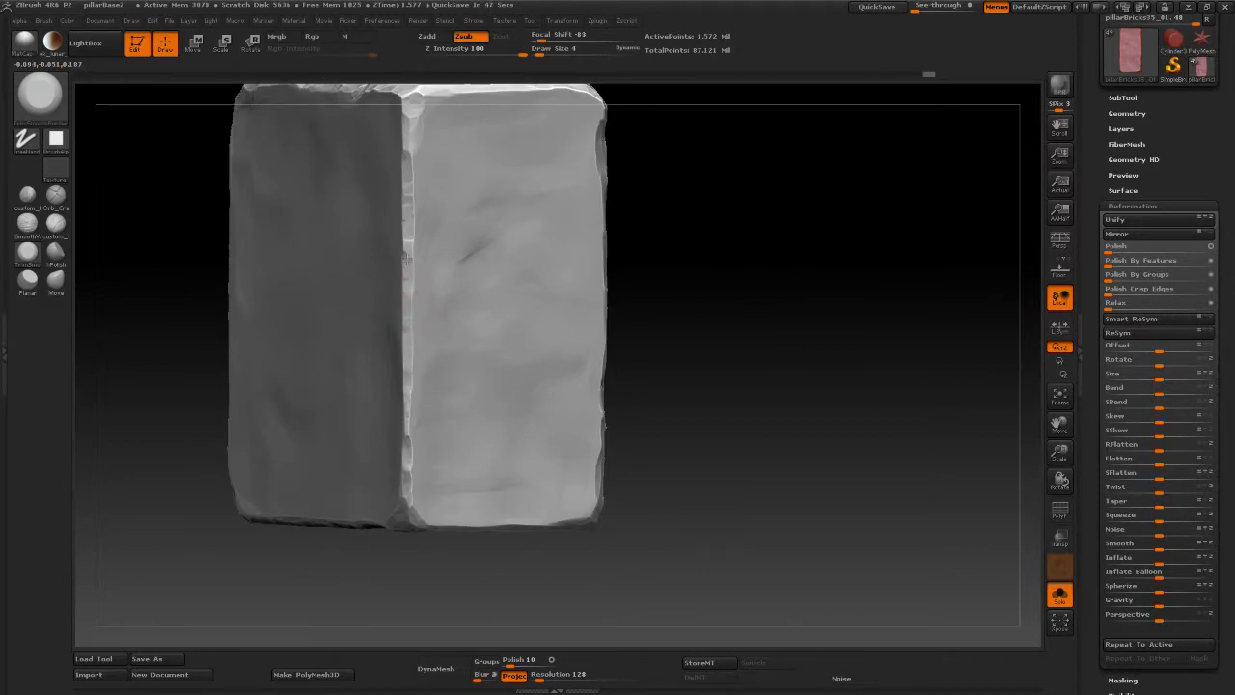
{"action": "left_click_drag", "start_coordinate": [724, 304], "coordinate": [565, 182], "text": "alt"}
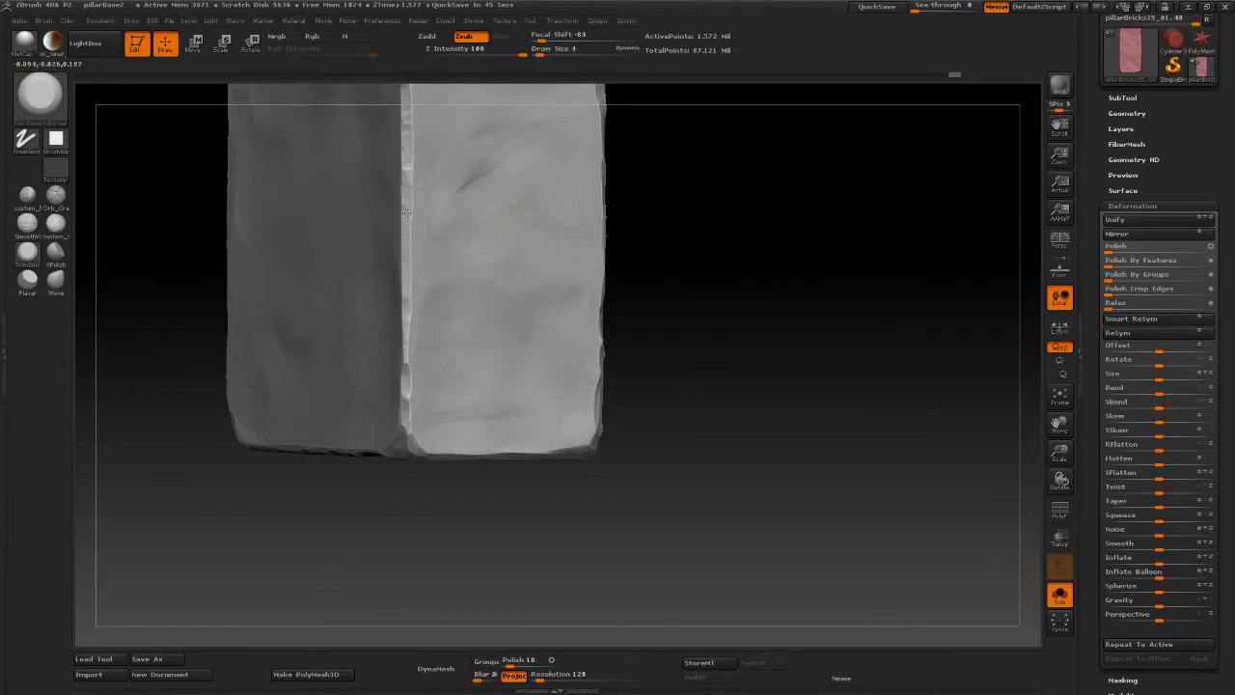
{"action": "left_click_drag", "start_coordinate": [800, 298], "coordinate": [805, 270]}
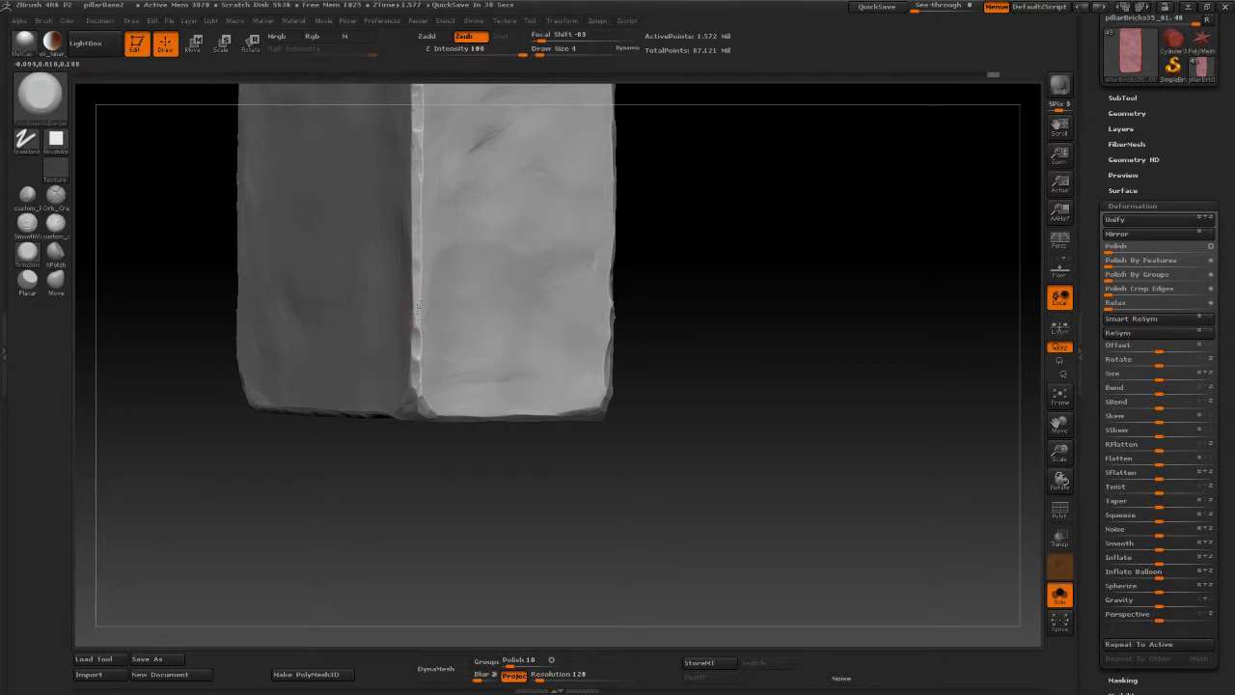
{"action": "mouse_move", "coordinate": [675, 318]}
{"action": "left_mouse_down"}
{"action": "mouse_move", "coordinate": [758, 408]}
{"action": "mouse_move", "coordinate": [794, 386]}
{"action": "mouse_move", "coordinate": [1018, 449]}
{"action": "left_mouse_up"}
{"action": "left_click", "coordinate": [1014, 555]}
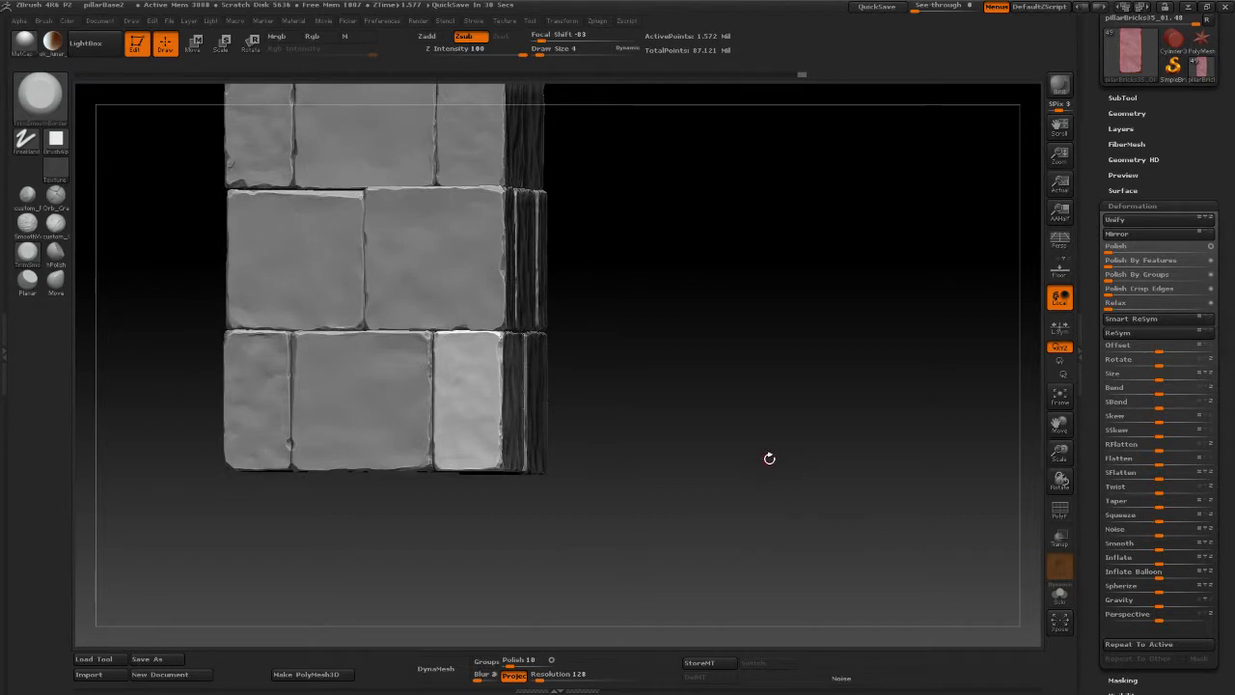
{"action": "left_click_drag", "start_coordinate": [768, 458], "coordinate": [763, 518]}
Step: Select lower-left brick pillarBricks33 and shift it slightly right with a Move transpose line
{"action": "left_click", "coordinate": [396, 385], "text": "alt"}
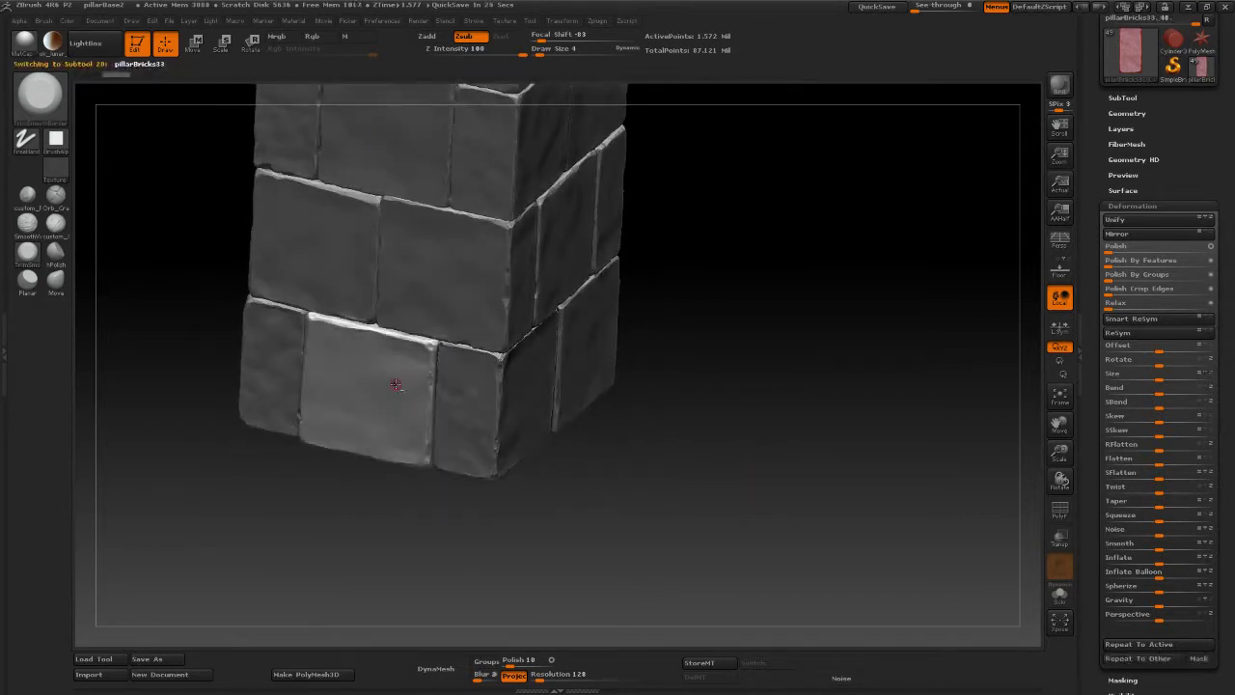
{"action": "left_click_drag", "start_coordinate": [96, 344], "coordinate": [95, 183], "text": "shift"}
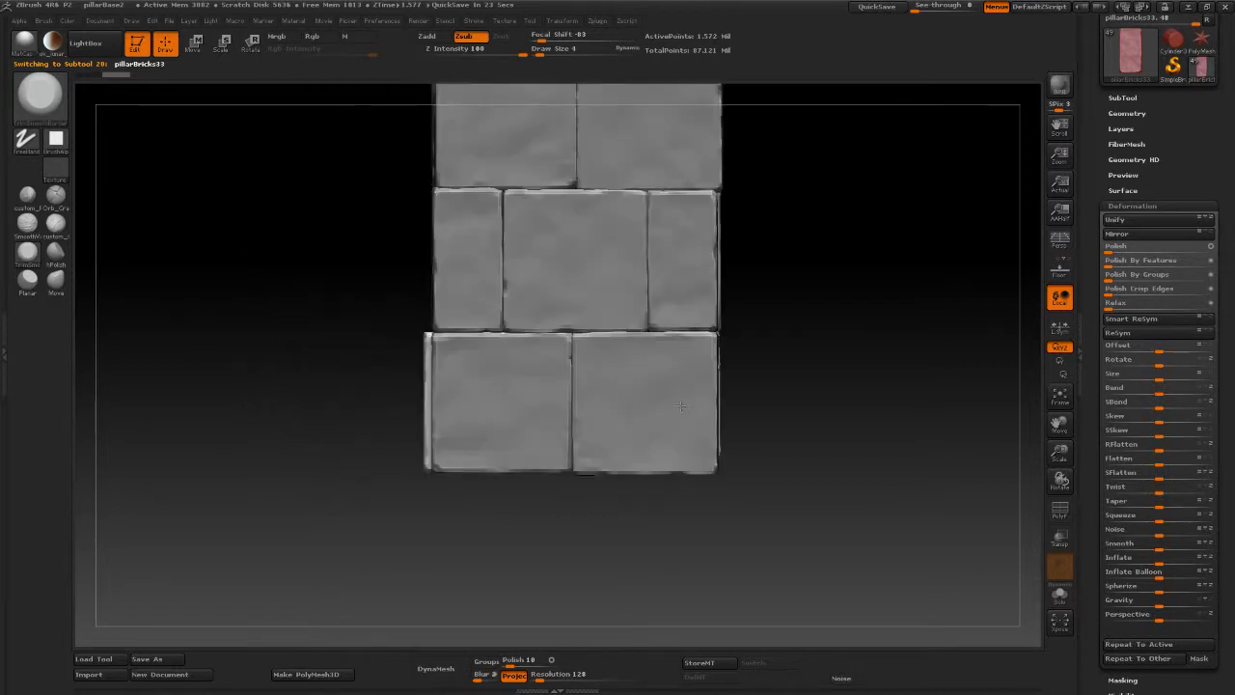
{"action": "left_click", "coordinate": [194, 43]}
{"action": "left_click_drag", "start_coordinate": [459, 422], "coordinate": [641, 421]}
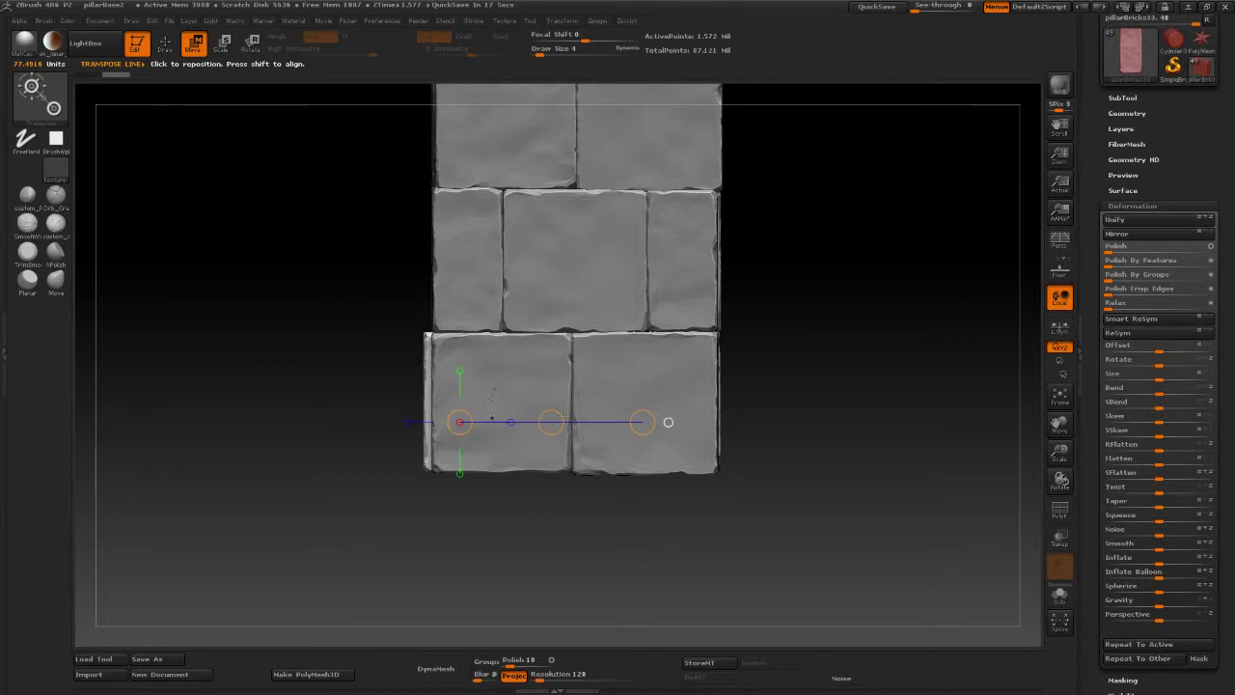
{"action": "left_click_drag", "start_coordinate": [551, 420], "coordinate": [555, 420]}
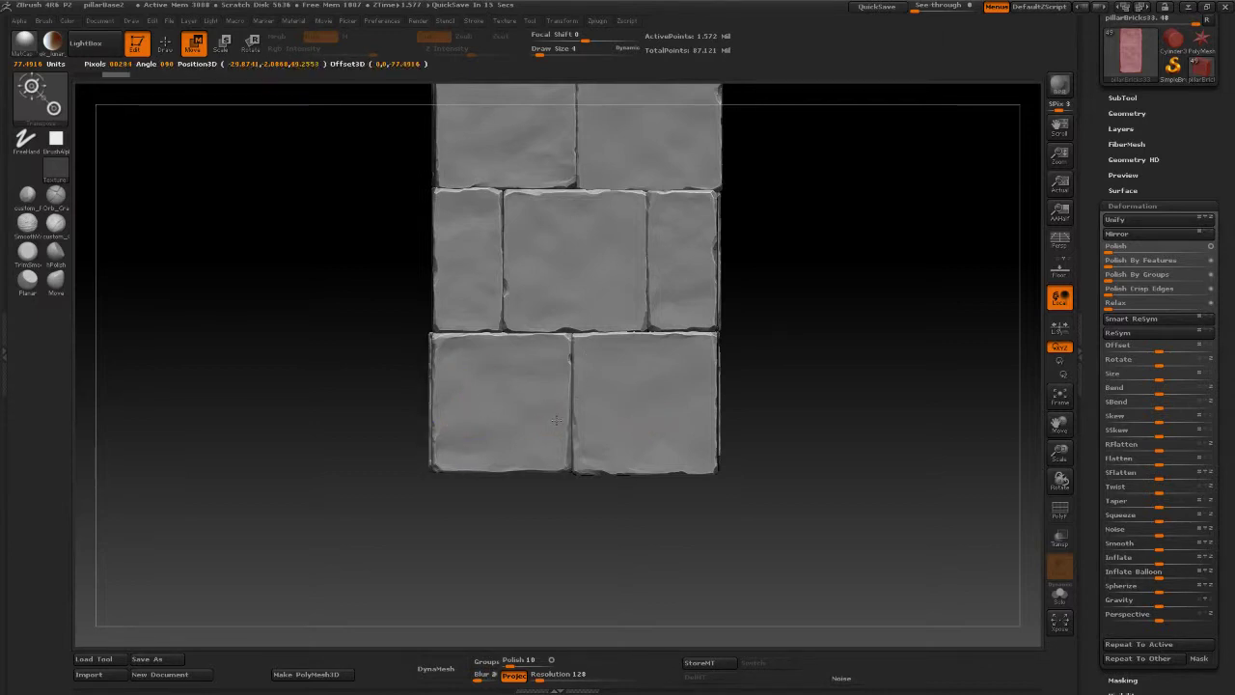
{"action": "mouse_move", "coordinate": [454, 427]}
{"action": "left_mouse_down"}
{"action": "mouse_move", "coordinate": [662, 422]}
{"action": "mouse_move", "coordinate": [656, 384]}
{"action": "mouse_move", "coordinate": [559, 406]}
{"action": "mouse_move", "coordinate": [512, 378]}
{"action": "left_mouse_up"}
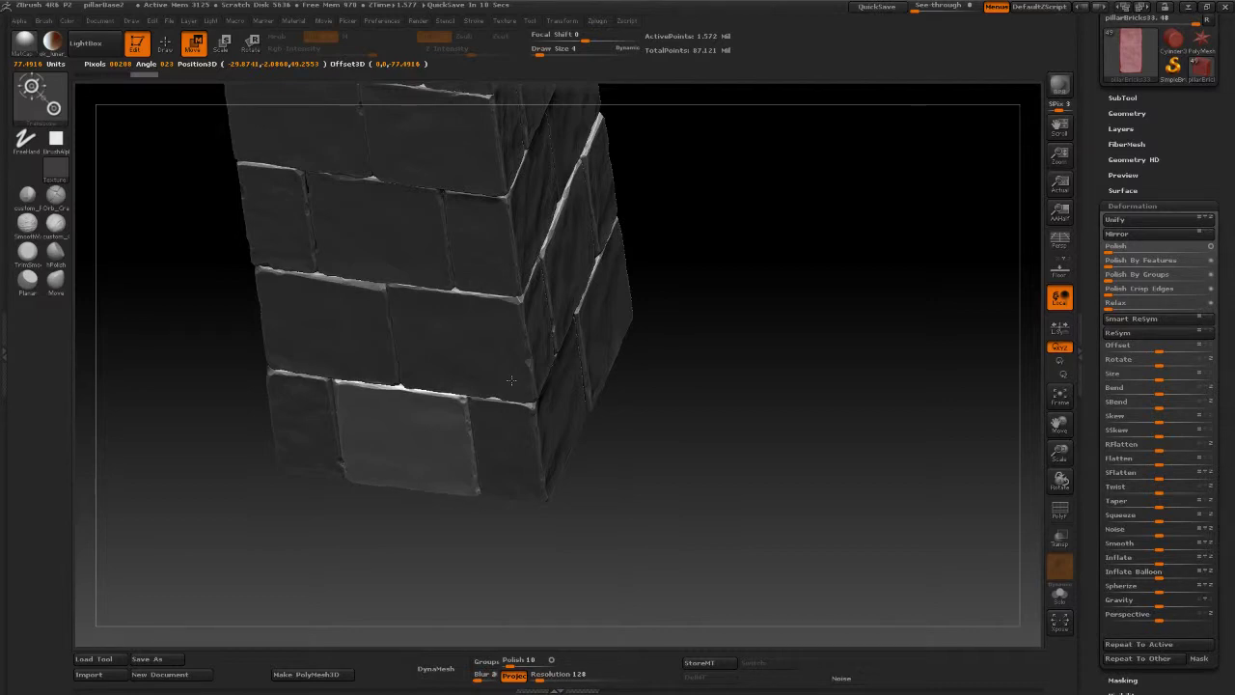
{"action": "mouse_move", "coordinate": [598, 386]}
{"action": "left_mouse_down"}
{"action": "mouse_move", "coordinate": [709, 372]}
{"action": "mouse_move", "coordinate": [685, 408]}
{"action": "mouse_move", "coordinate": [803, 370]}
{"action": "left_mouse_up"}
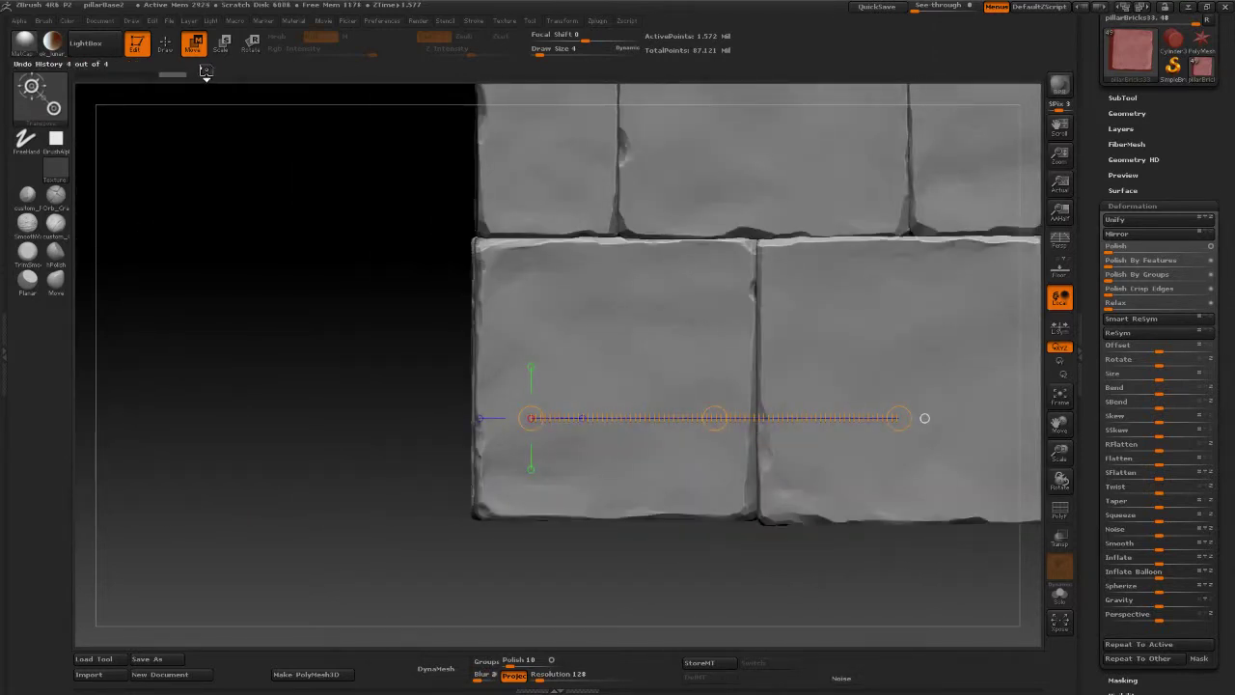
Step: Return to Draw mode with Q, reframe the wall, and select brick pillarBricks11_03
{"action": "key", "text": "q"}
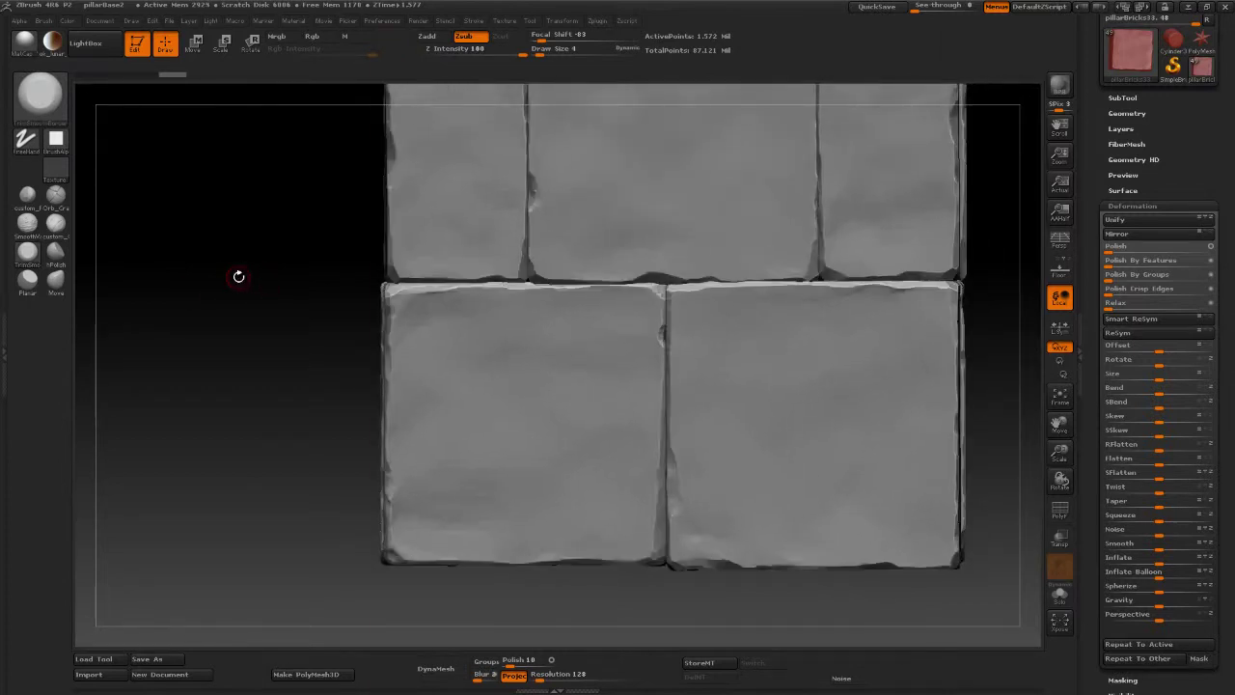
{"action": "left_click_drag", "start_coordinate": [239, 277], "coordinate": [219, 228], "text": "alt"}
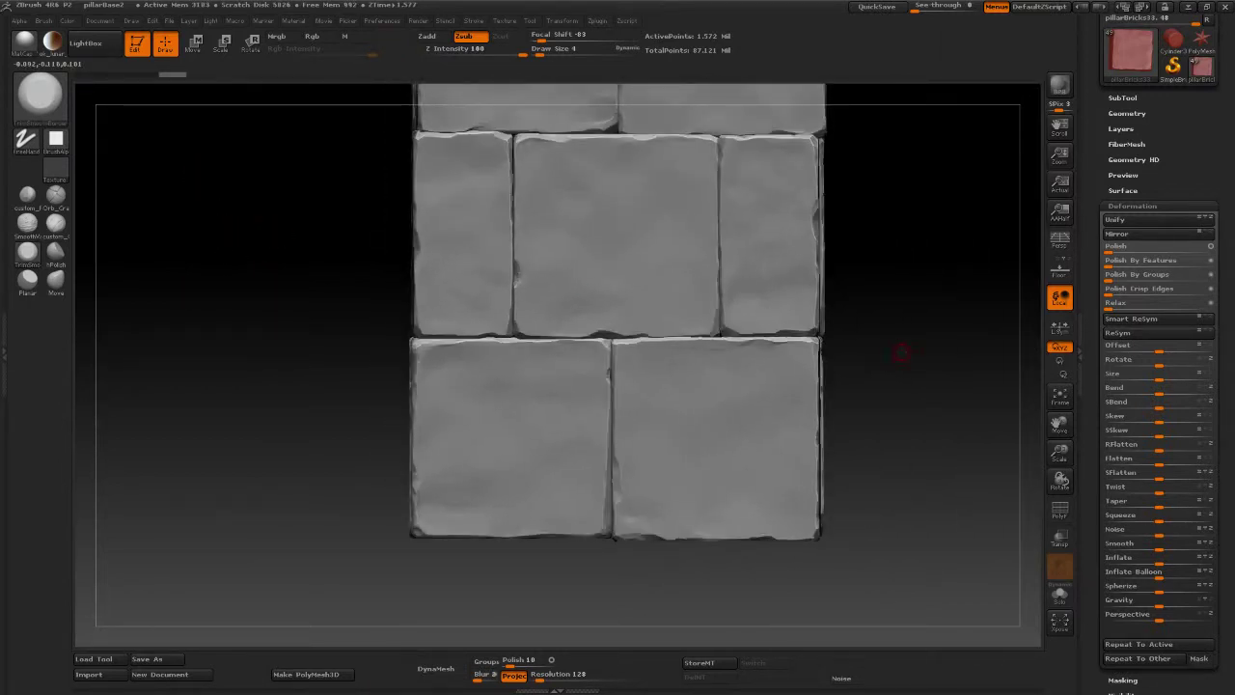
{"action": "mouse_move", "coordinate": [836, 327]}
{"action": "left_mouse_down", "text": "alt"}
{"action": "mouse_move", "coordinate": [809, 282]}
{"action": "mouse_move", "coordinate": [746, 231]}
{"action": "left_mouse_up", "text": "alt"}
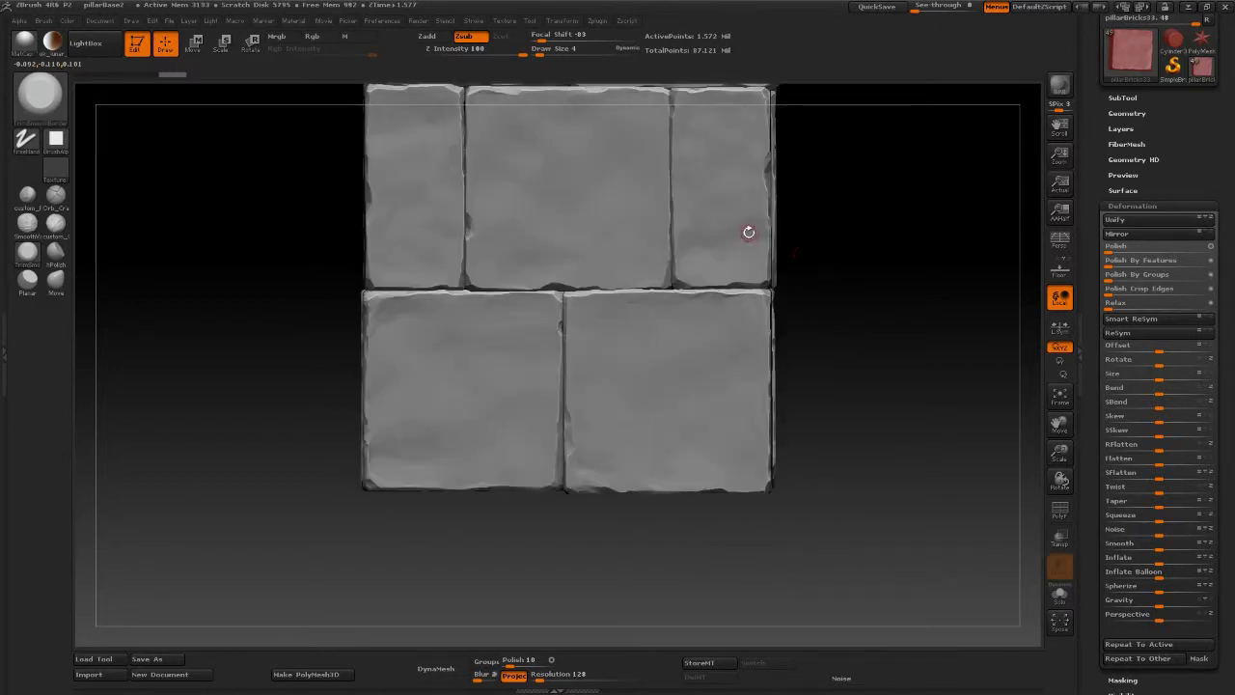
{"action": "mouse_move", "coordinate": [877, 325]}
{"action": "left_mouse_down", "text": "alt"}
{"action": "mouse_move", "coordinate": [831, 292]}
{"action": "mouse_move", "coordinate": [756, 334]}
{"action": "left_mouse_up", "text": "alt"}
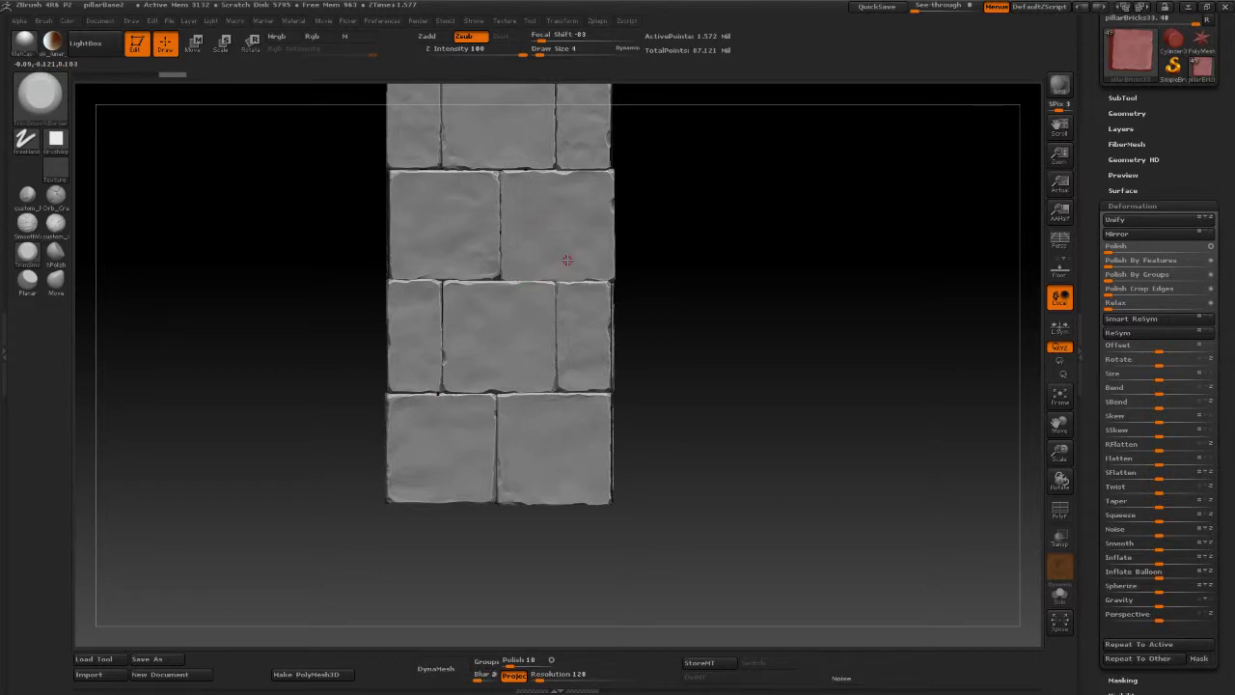
{"action": "left_click", "coordinate": [555, 230], "text": "alt"}
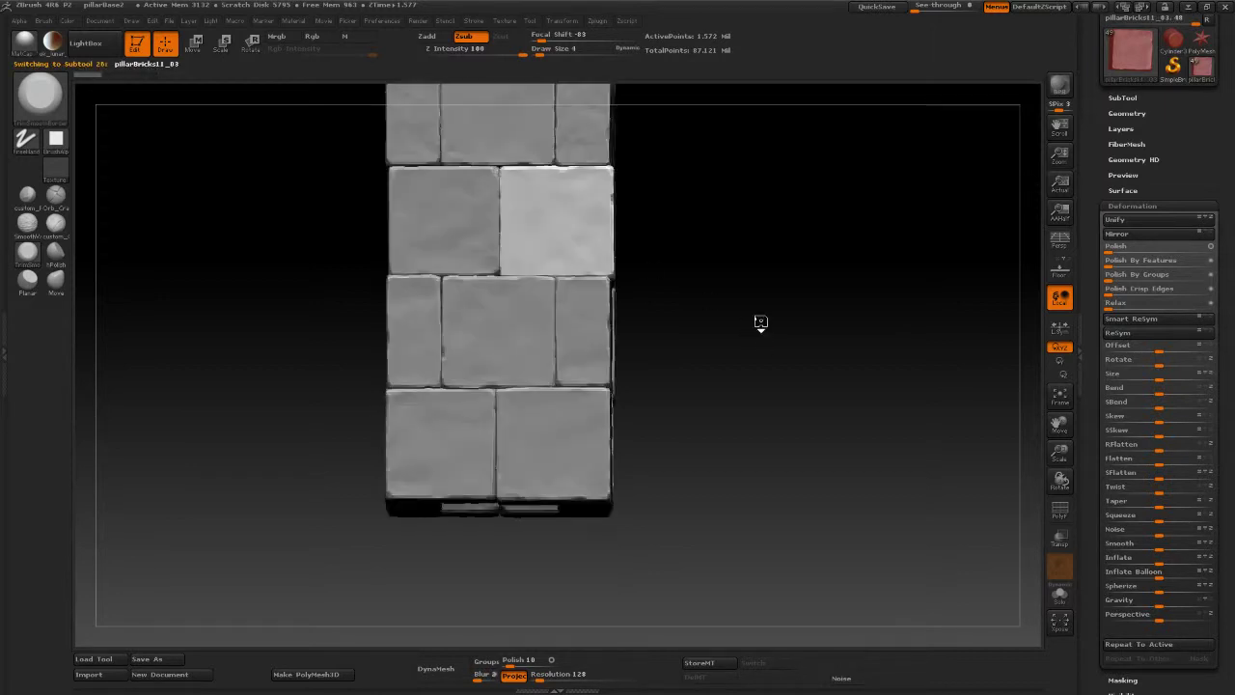
Step: Isolate pillarBricks11_03 in Solo, rough up its lower edge and smooth one bump
{"action": "left_click", "coordinate": [1059, 595]}
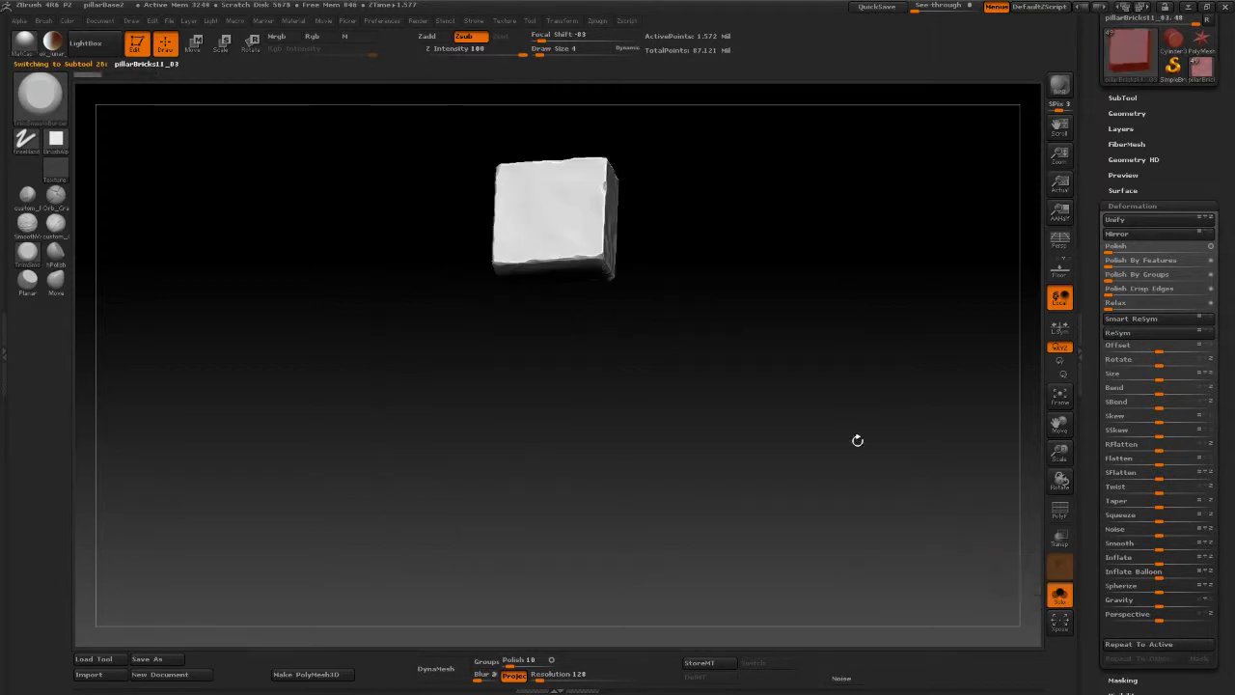
{"action": "mouse_move", "coordinate": [857, 438]}
{"action": "left_mouse_down"}
{"action": "mouse_move", "coordinate": [762, 342]}
{"action": "mouse_move", "coordinate": [685, 440]}
{"action": "mouse_move", "coordinate": [597, 479]}
{"action": "mouse_move", "coordinate": [736, 334]}
{"action": "mouse_move", "coordinate": [653, 449]}
{"action": "mouse_move", "coordinate": [759, 411]}
{"action": "mouse_move", "coordinate": [874, 318]}
{"action": "mouse_move", "coordinate": [961, 273]}
{"action": "mouse_move", "coordinate": [945, 356]}
{"action": "left_mouse_up"}
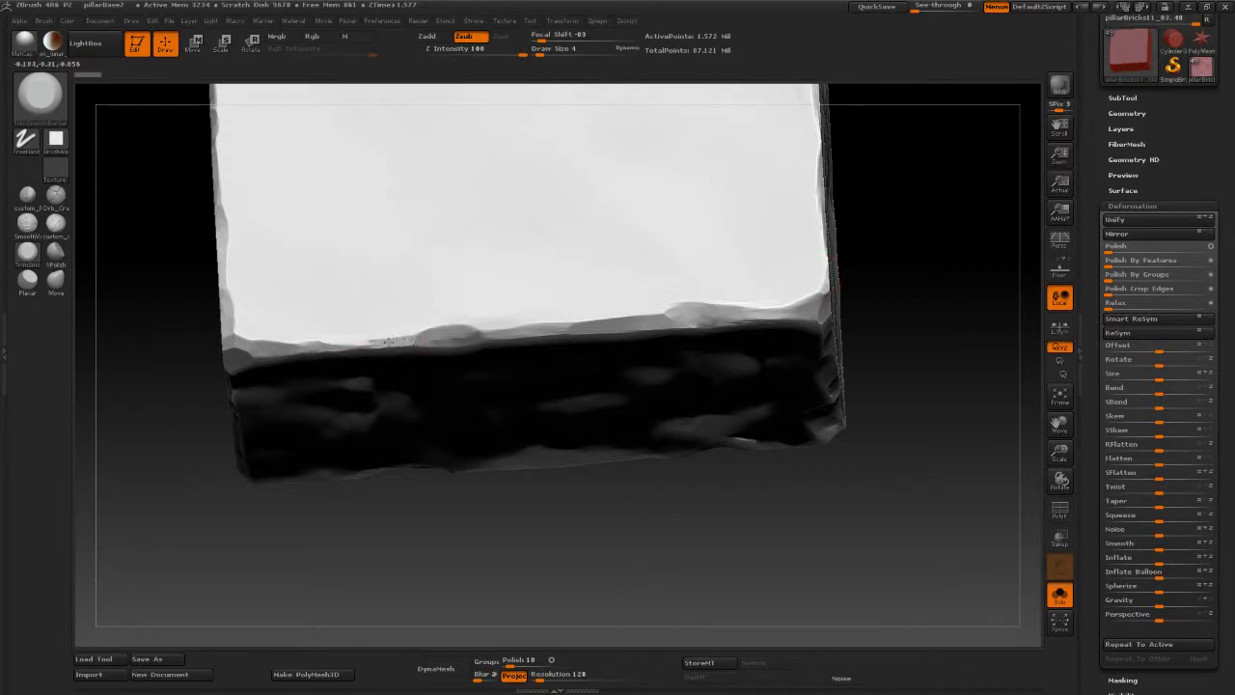
{"action": "mouse_move", "coordinate": [353, 344]}
{"action": "left_mouse_down"}
{"action": "mouse_move", "coordinate": [254, 347]}
{"action": "mouse_move", "coordinate": [405, 339]}
{"action": "left_mouse_up"}
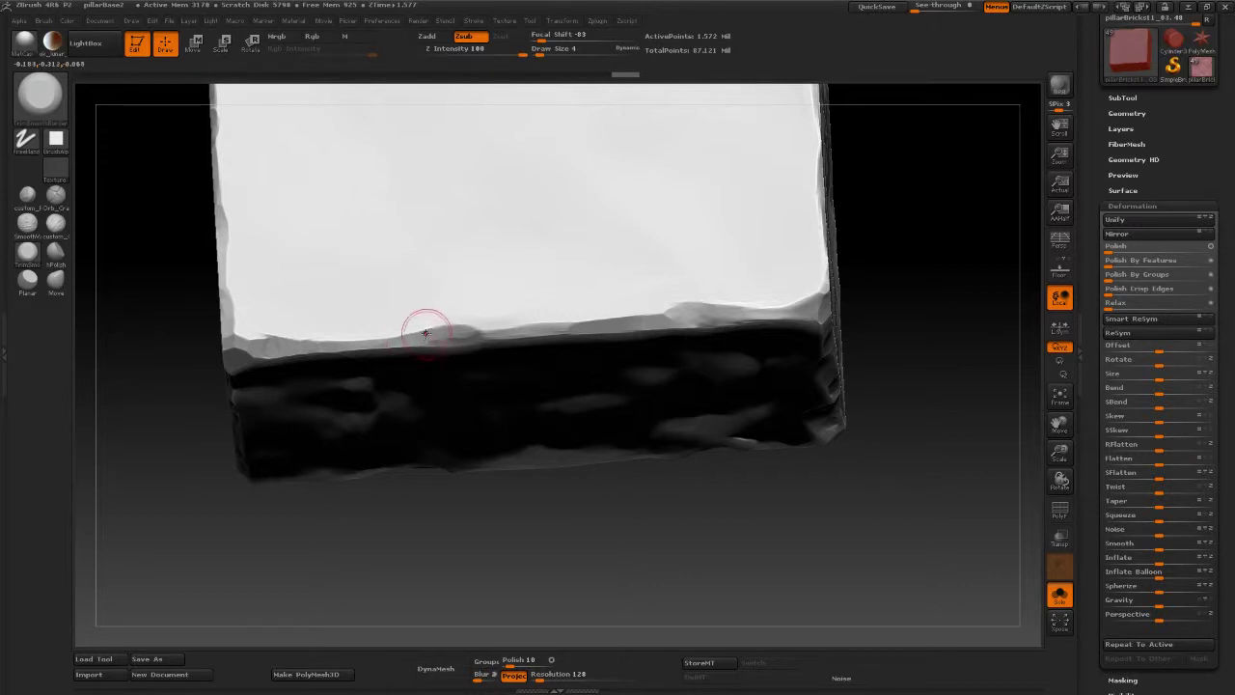
{"action": "left_click_drag", "start_coordinate": [427, 325], "coordinate": [546, 326]}
{"action": "key", "text": "ctrl+z"}
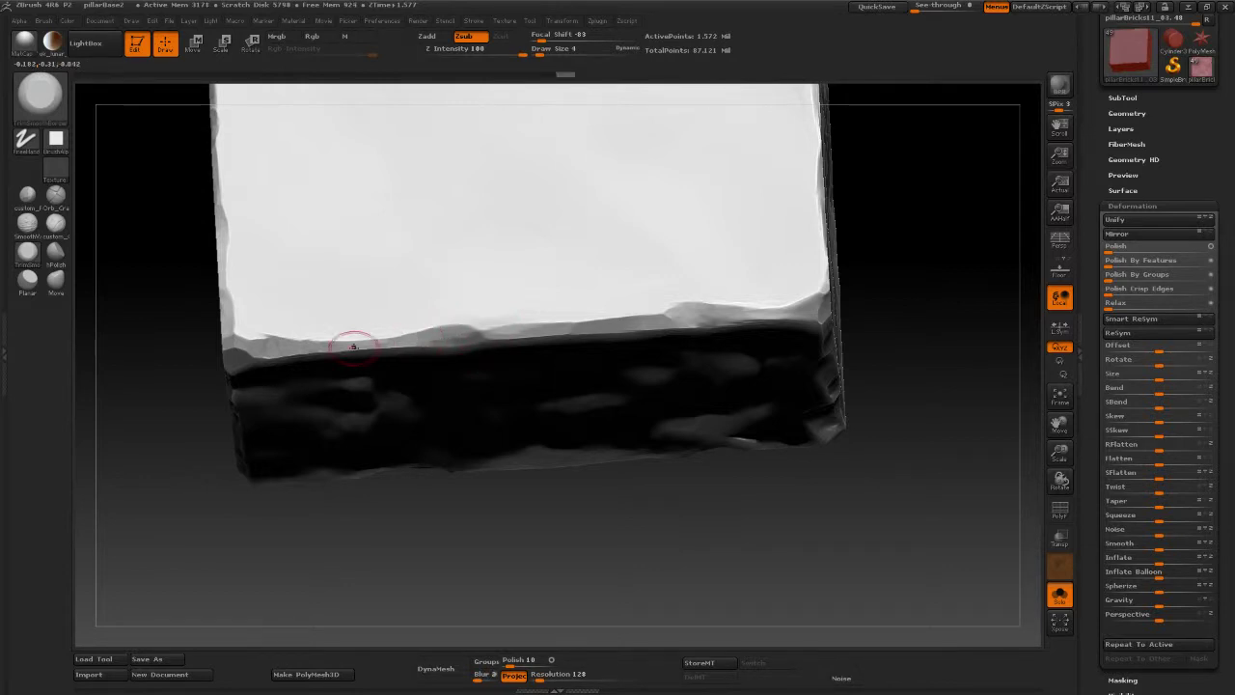
{"action": "key", "text": "ctrl+shift+z"}
{"action": "key", "text": "ctrl+shift+z"}
Step: Chip the brick's lower edge further, undoing the excess lower-left strokes
{"action": "left_click", "coordinate": [977, 436]}
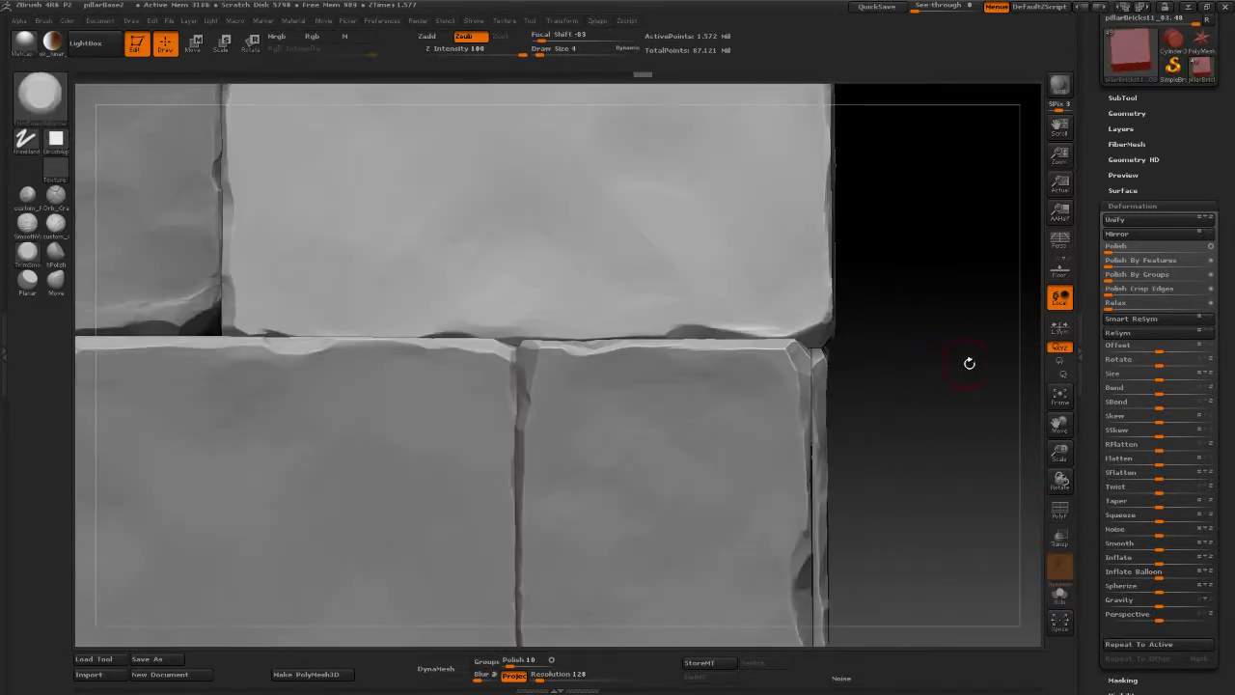
{"action": "key", "text": "shift+s"}
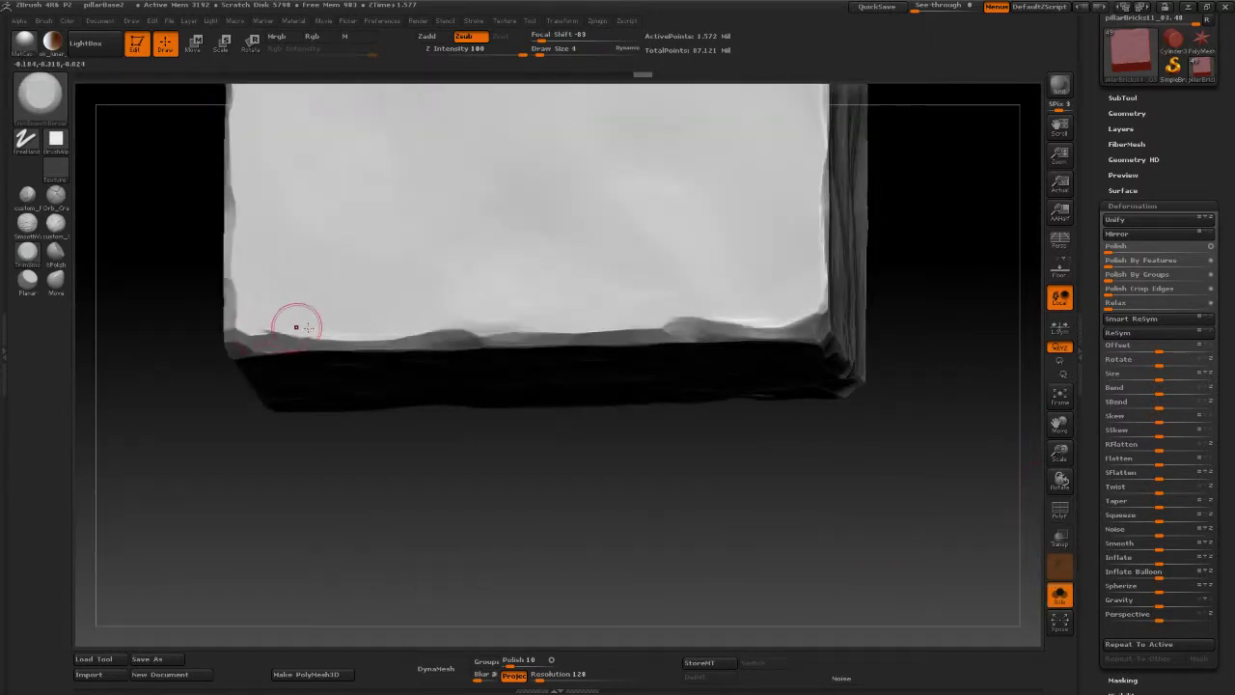
{"action": "mouse_move", "coordinate": [389, 339]}
{"action": "left_mouse_down"}
{"action": "mouse_move", "coordinate": [273, 338]}
{"action": "mouse_move", "coordinate": [439, 333]}
{"action": "left_mouse_up"}
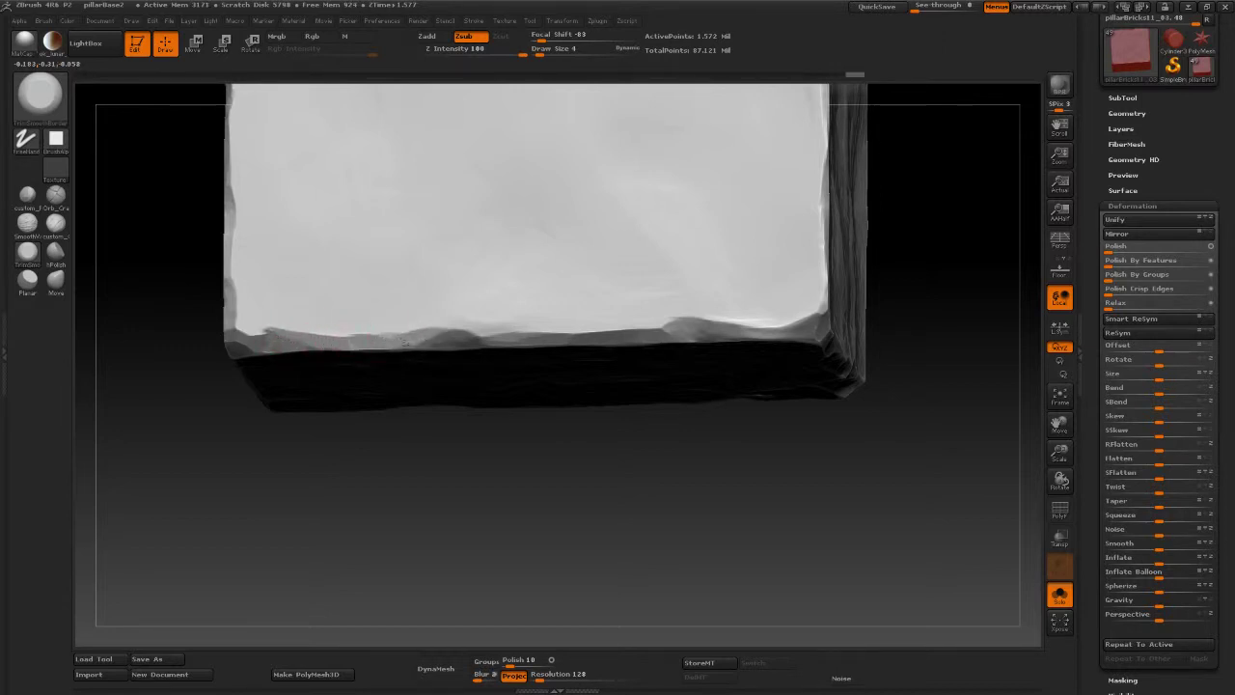
{"action": "left_click_drag", "start_coordinate": [303, 336], "coordinate": [260, 333]}
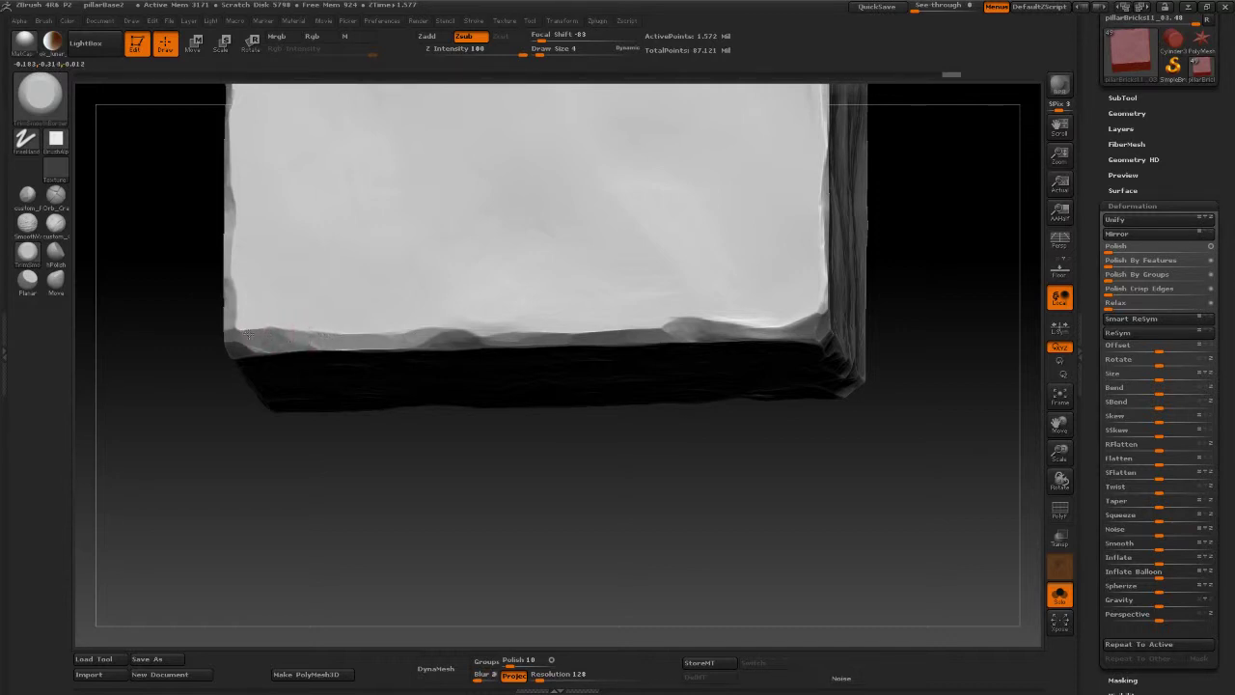
{"action": "key", "text": "ctrl+z"}
{"action": "key", "text": "ctrl+z"}
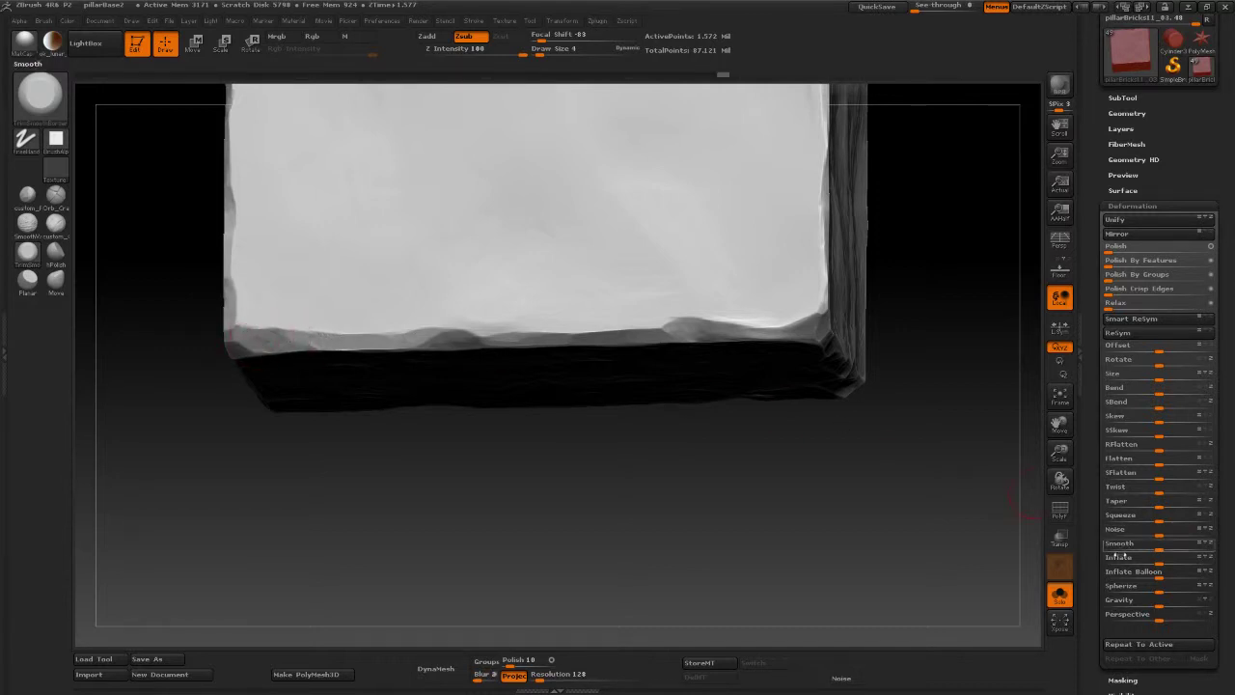
Step: Compare the brick with its neighbours, then rotate it to inspect its underside
{"action": "left_click", "coordinate": [1059, 595]}
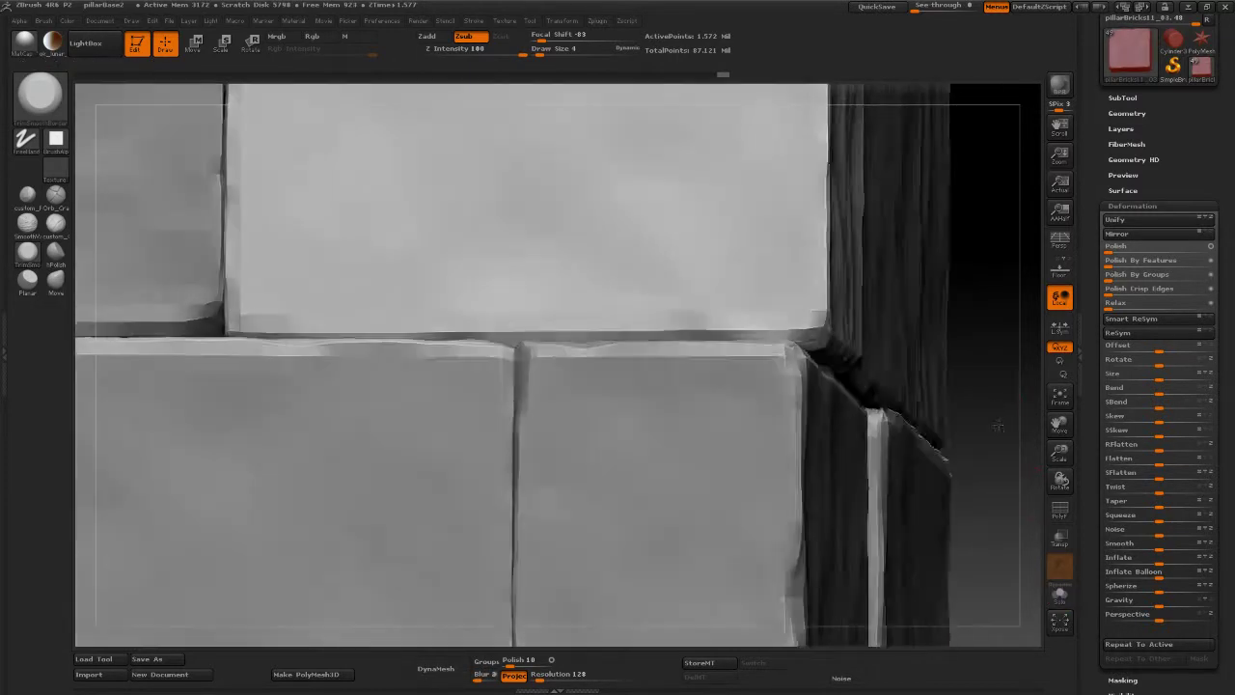
{"action": "left_click_drag", "start_coordinate": [980, 410], "coordinate": [966, 376]}
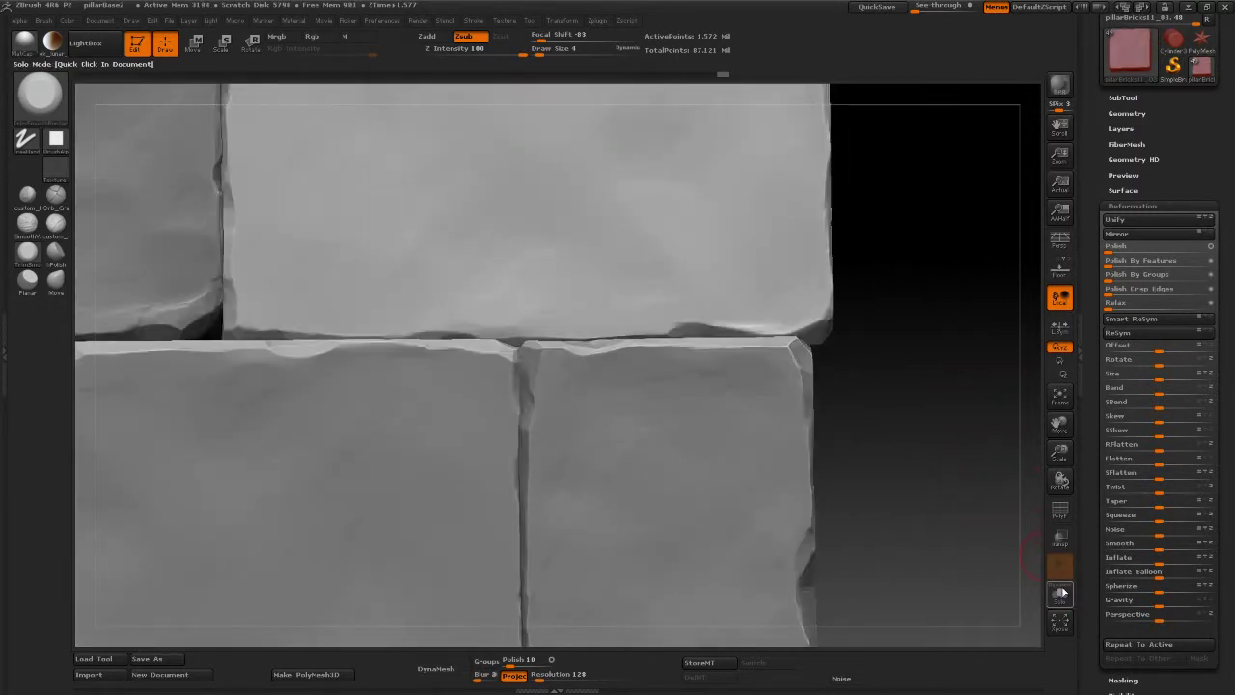
{"action": "left_click", "coordinate": [1059, 596]}
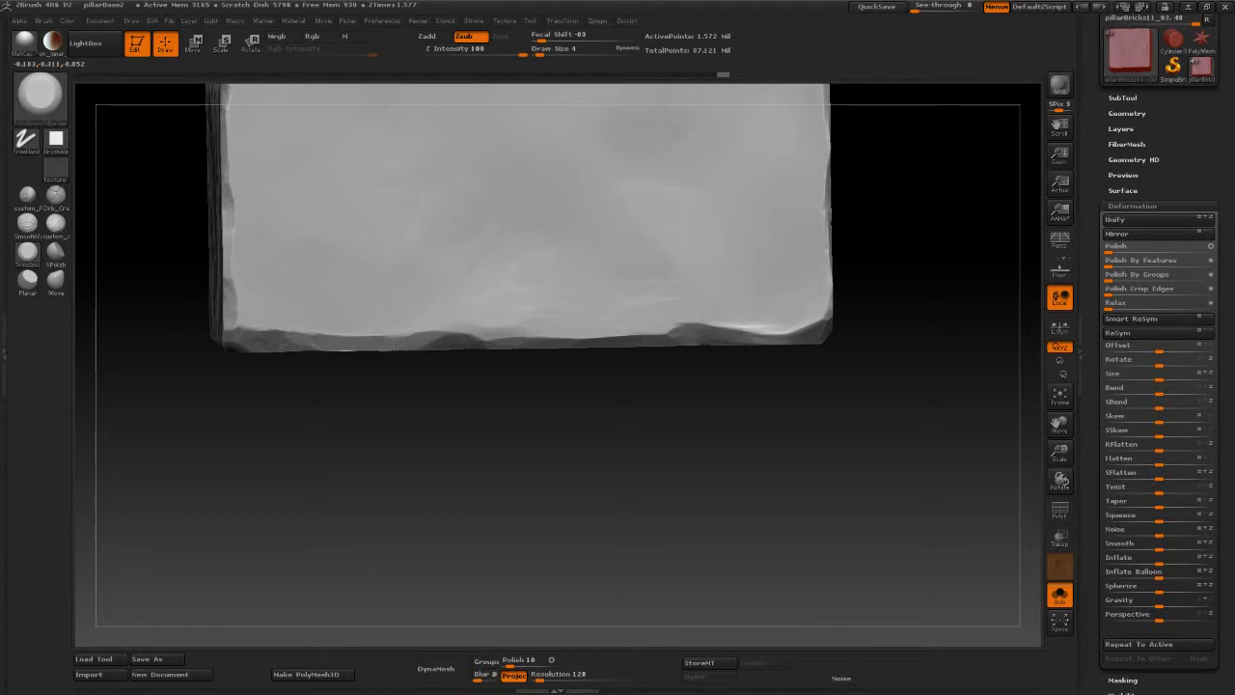
{"action": "left_click_drag", "start_coordinate": [382, 350], "coordinate": [409, 348]}
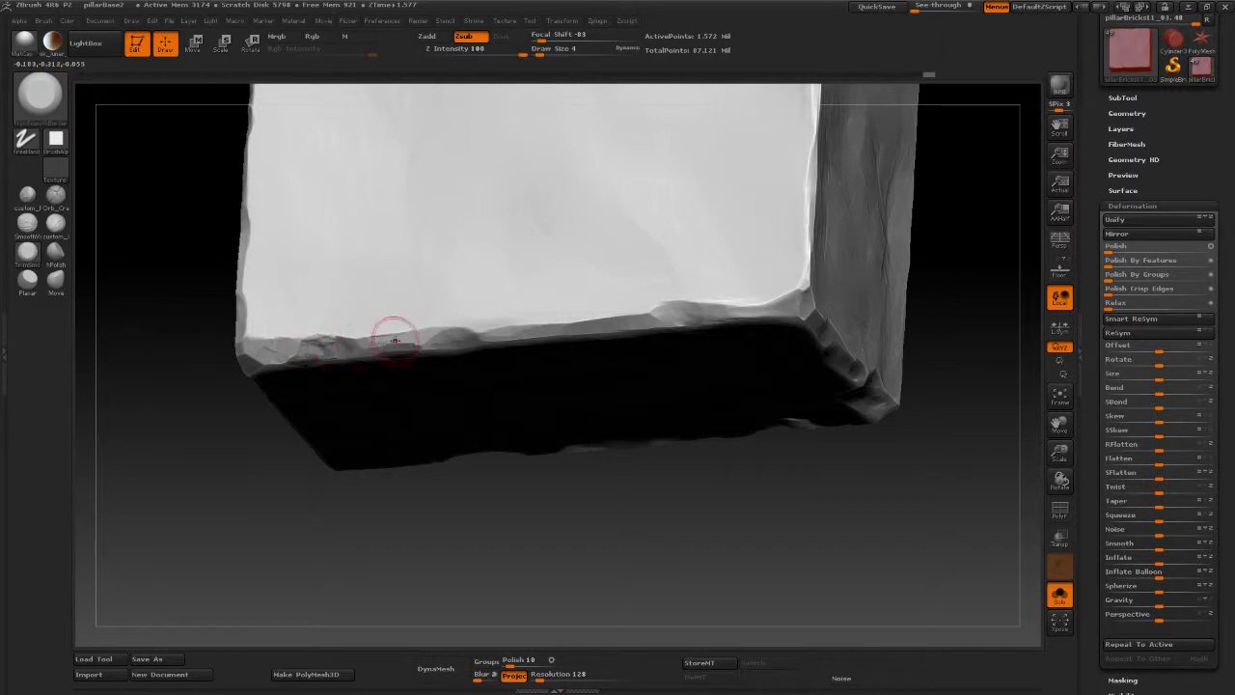
{"action": "left_click_drag", "start_coordinate": [612, 532], "coordinate": [619, 495], "text": "shift"}
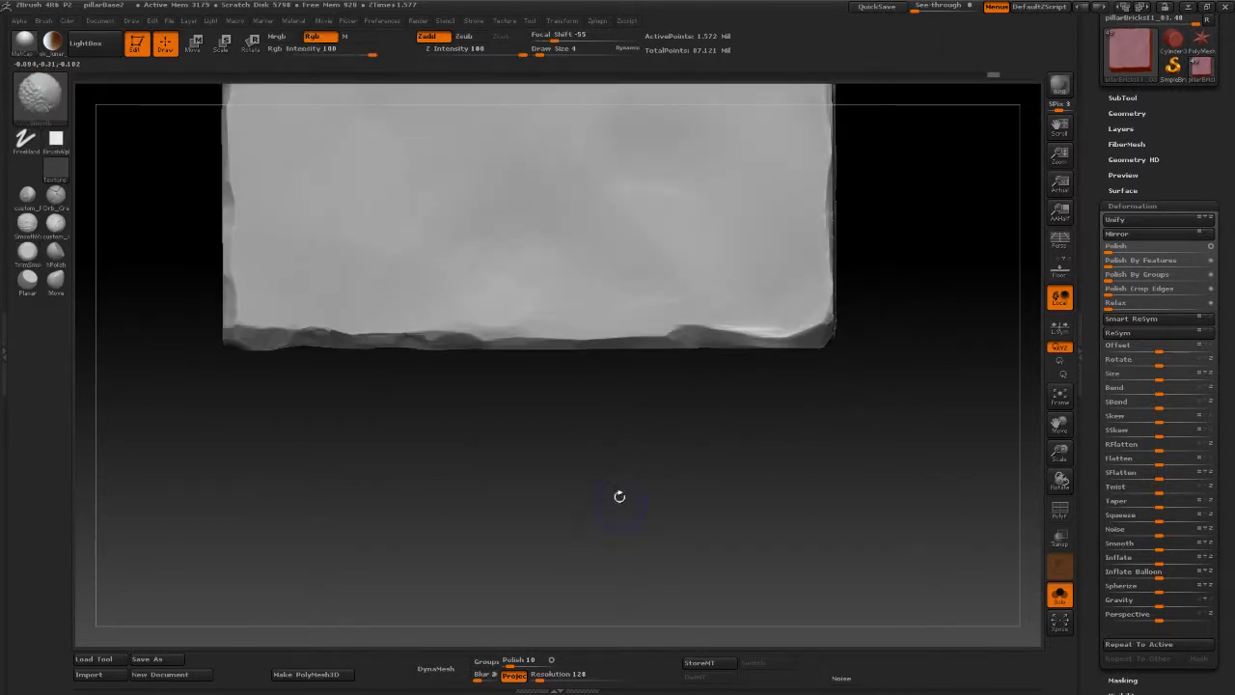
{"action": "left_click", "coordinate": [1060, 598]}
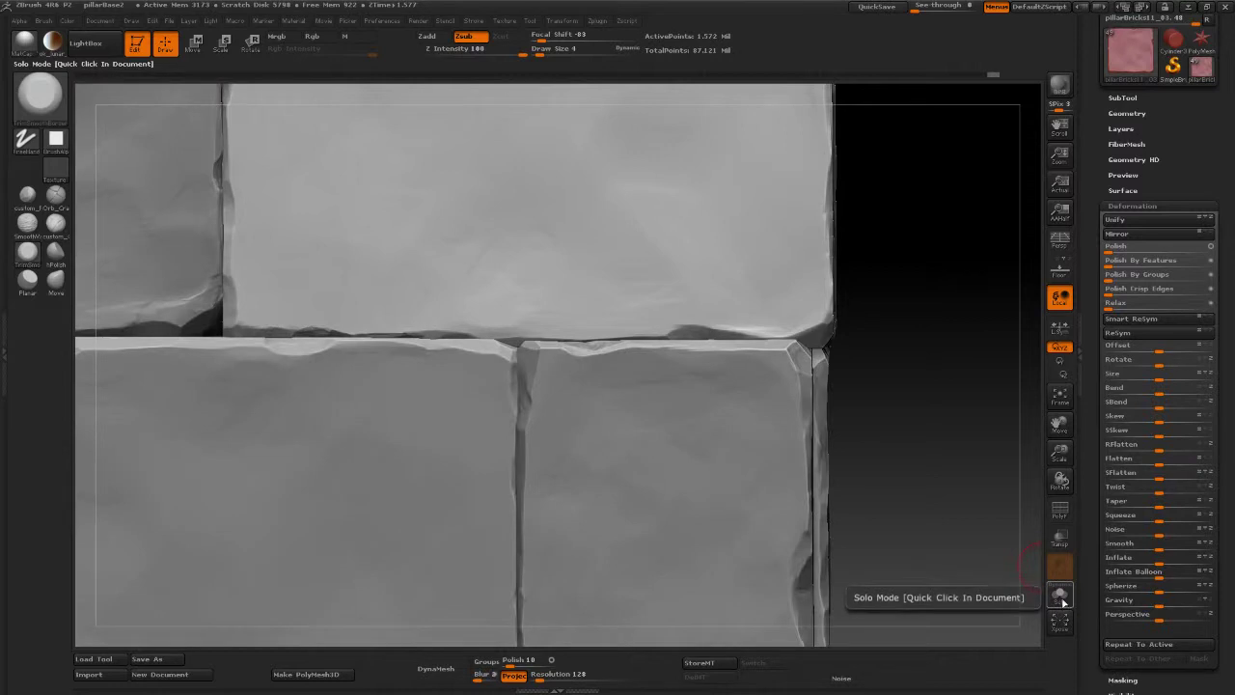
{"action": "left_click", "coordinate": [1060, 598]}
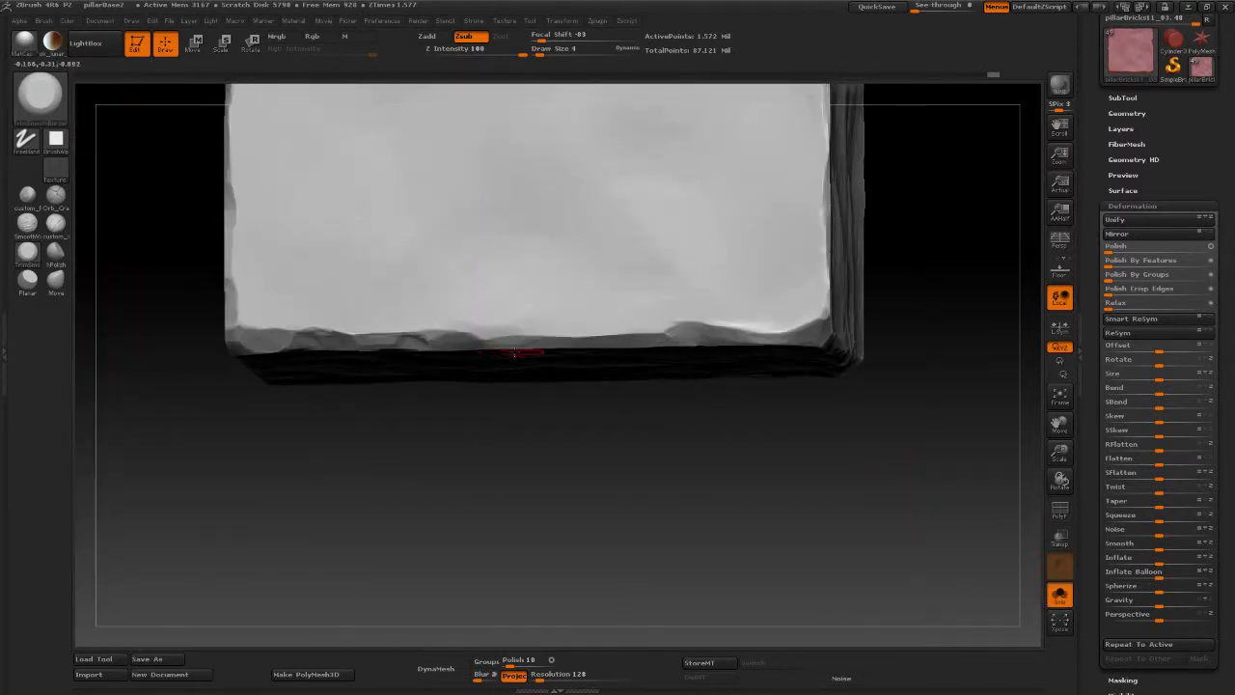
{"action": "left_click_drag", "start_coordinate": [399, 380], "coordinate": [353, 429]}
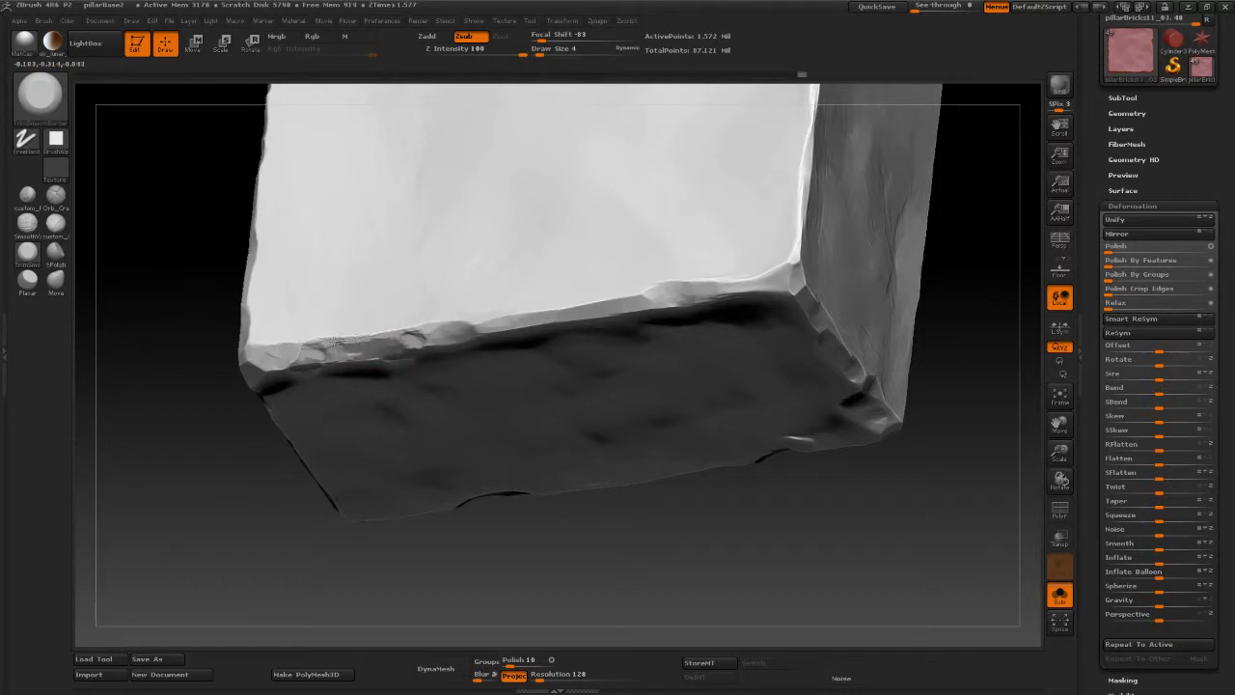
Step: Select the custom Polish brush and set Draw Size to 8
{"action": "key", "text": "b"}
{"action": "key", "text": "p"}
{"action": "key", "text": "o"}
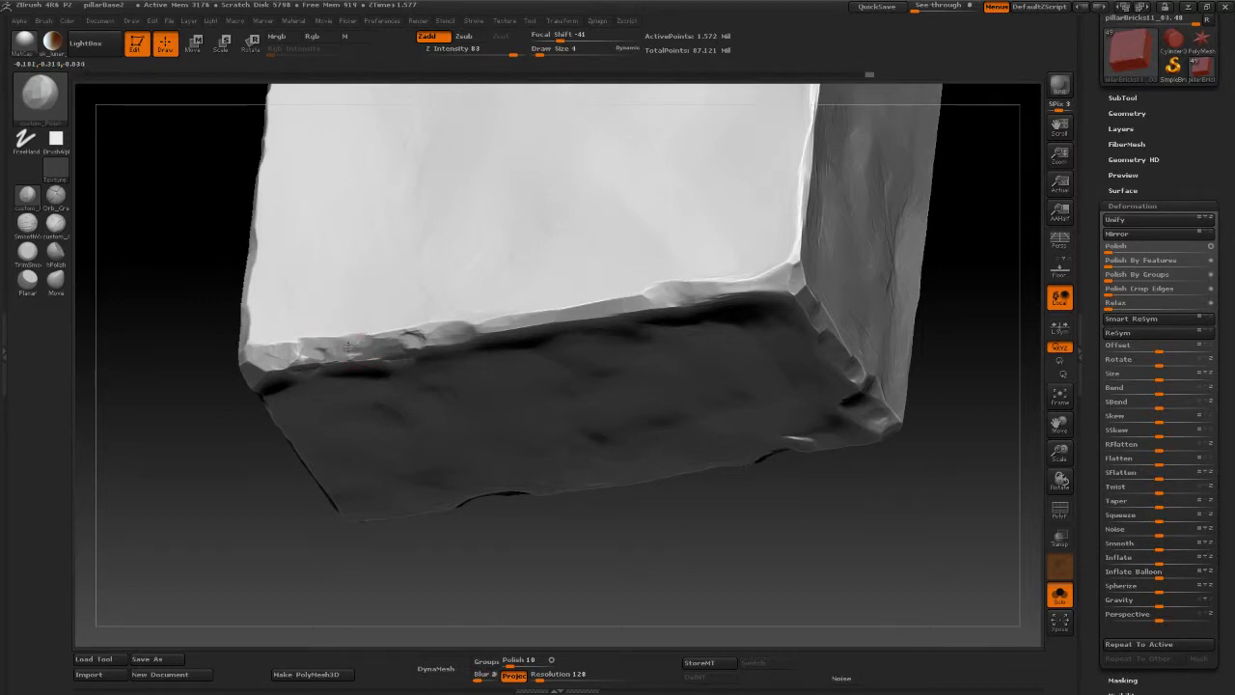
{"action": "key", "text": "space"}
{"action": "left_click_drag", "start_coordinate": [339, 346], "coordinate": [413, 335]}
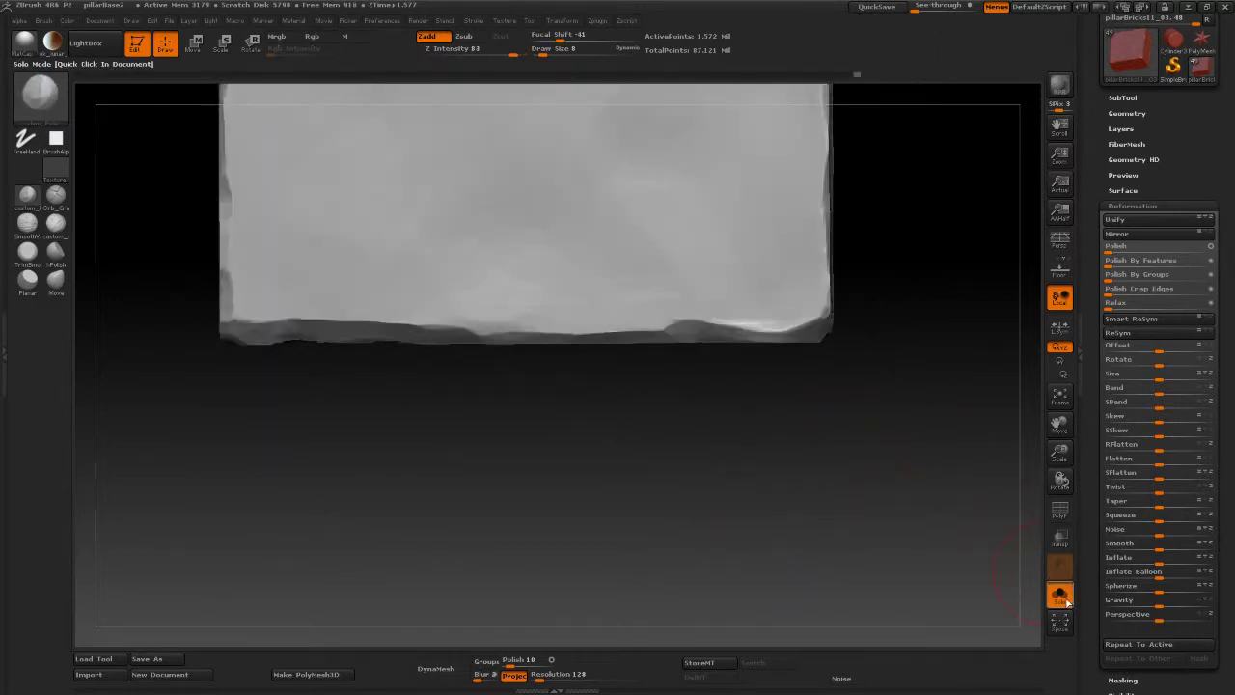
Step: Re-isolate the lighter brick and tilt the view to see it at an angle
{"action": "left_click", "coordinate": [1059, 595]}
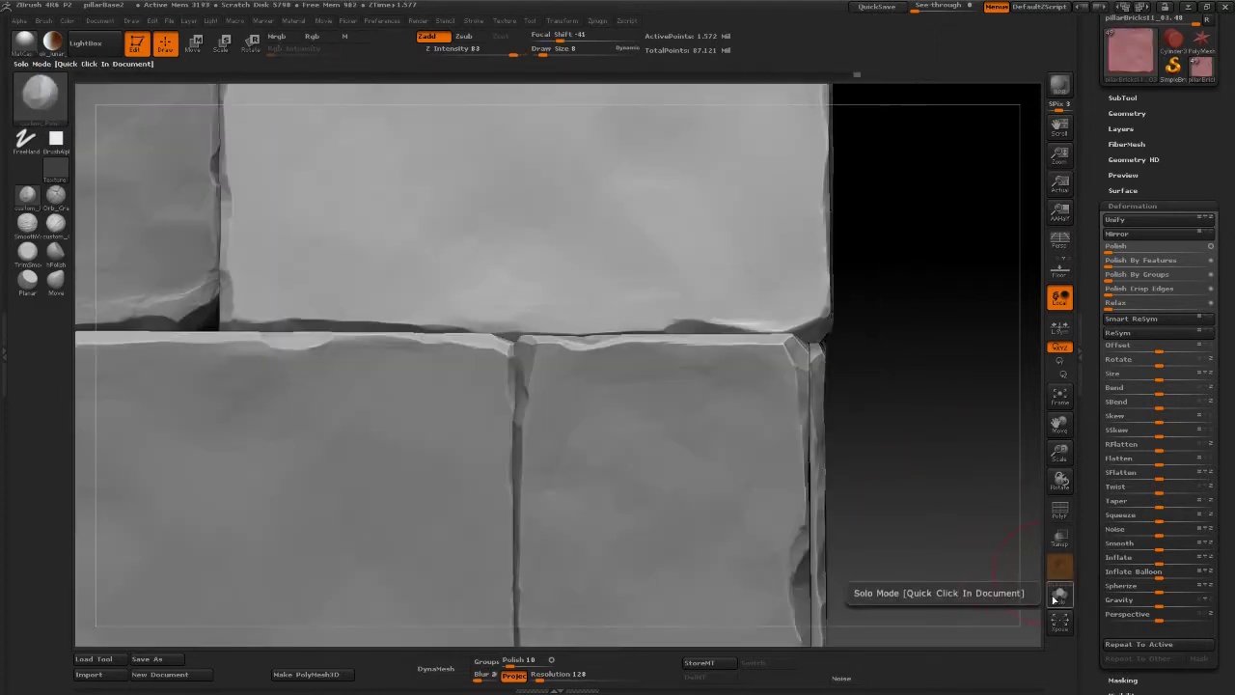
{"action": "mouse_move", "coordinate": [969, 495]}
{"action": "left_mouse_down", "text": "alt"}
{"action": "mouse_move", "coordinate": [901, 358]}
{"action": "mouse_move", "coordinate": [839, 315]}
{"action": "left_mouse_up", "text": "alt"}
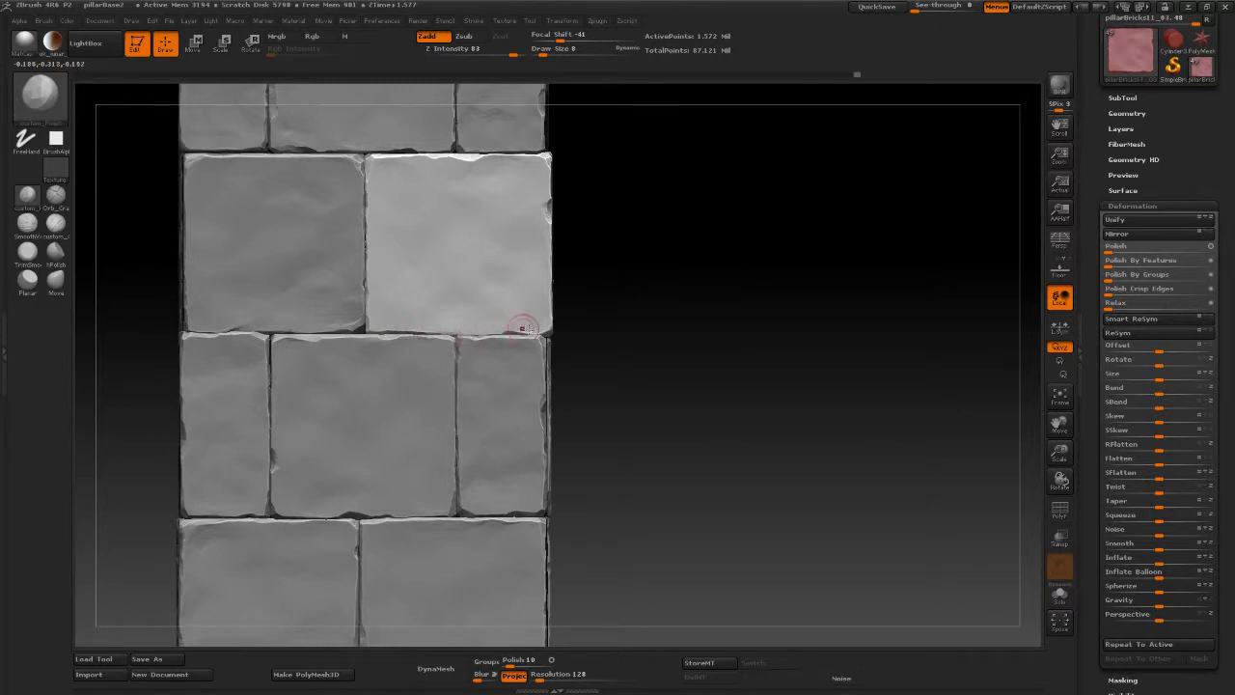
{"action": "left_click", "coordinate": [1060, 595]}
{"action": "mouse_move", "coordinate": [786, 474]}
{"action": "left_mouse_down"}
{"action": "mouse_move", "coordinate": [768, 420]}
{"action": "mouse_move", "coordinate": [762, 289]}
{"action": "left_mouse_up"}
Step: Switch to the Zsub brush at Draw Size 4 and carve a dent into the bottom edge
{"action": "left_click", "coordinate": [56, 252]}
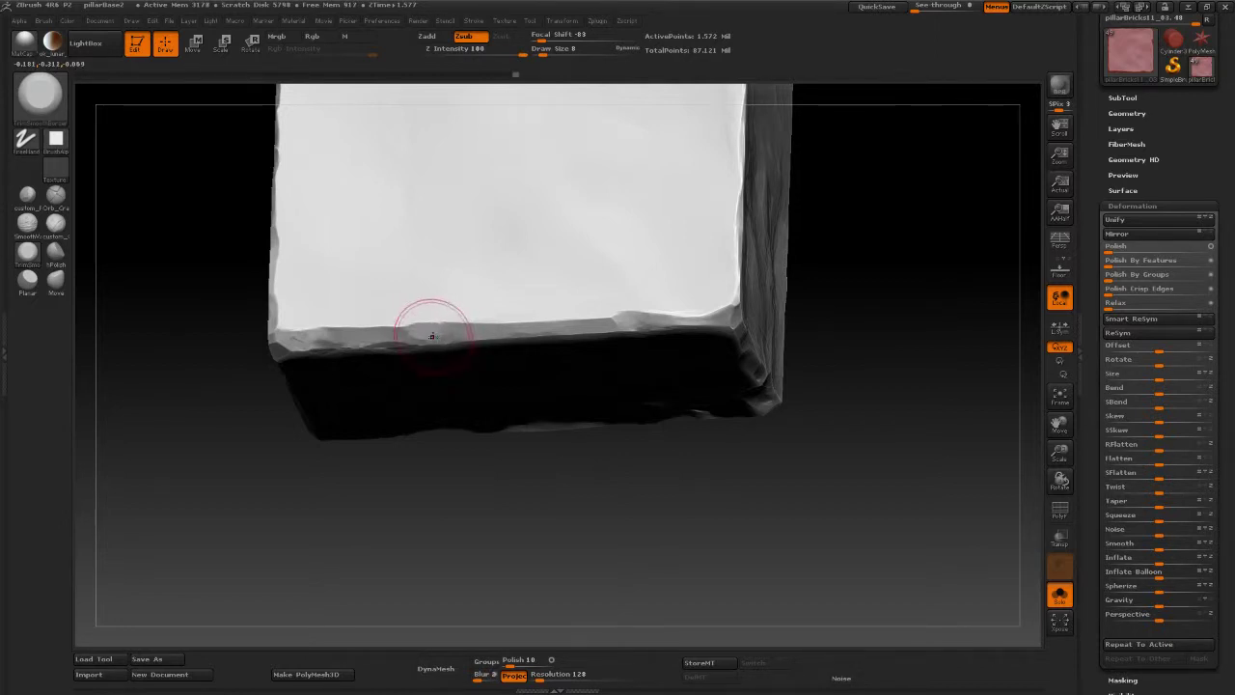
{"action": "key", "text": "space"}
{"action": "left_click_drag", "start_coordinate": [443, 333], "coordinate": [439, 333]}
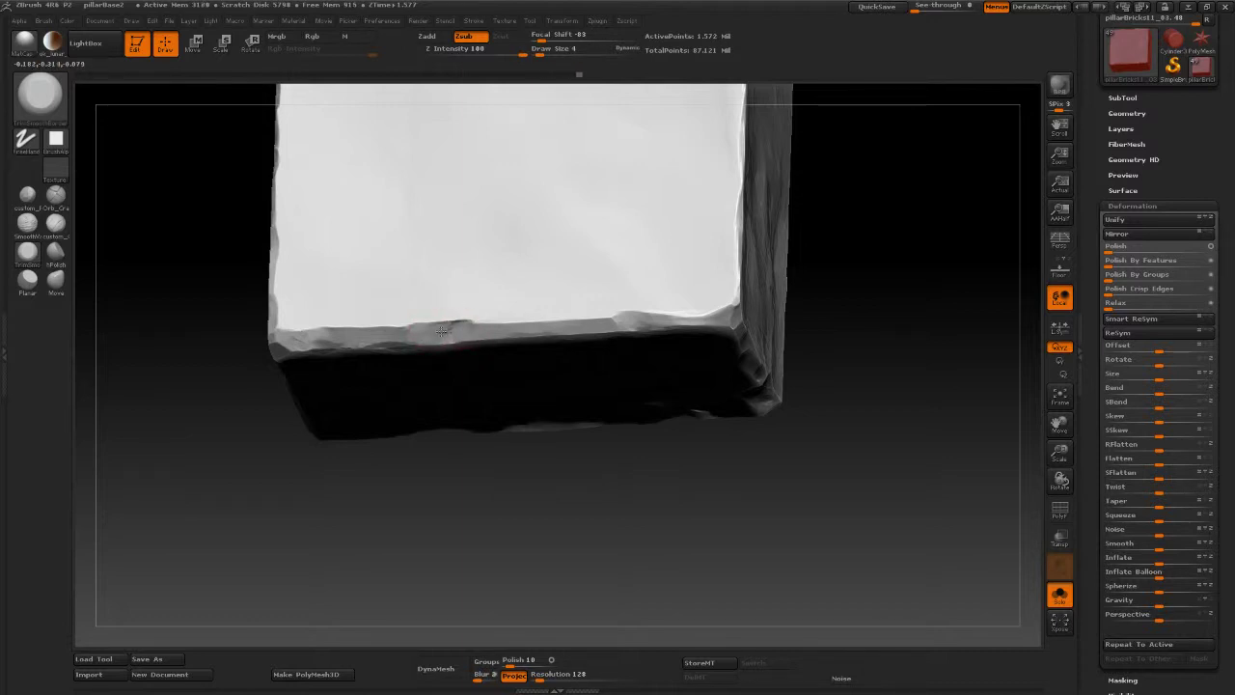
{"action": "left_click_drag", "start_coordinate": [442, 330], "coordinate": [471, 331]}
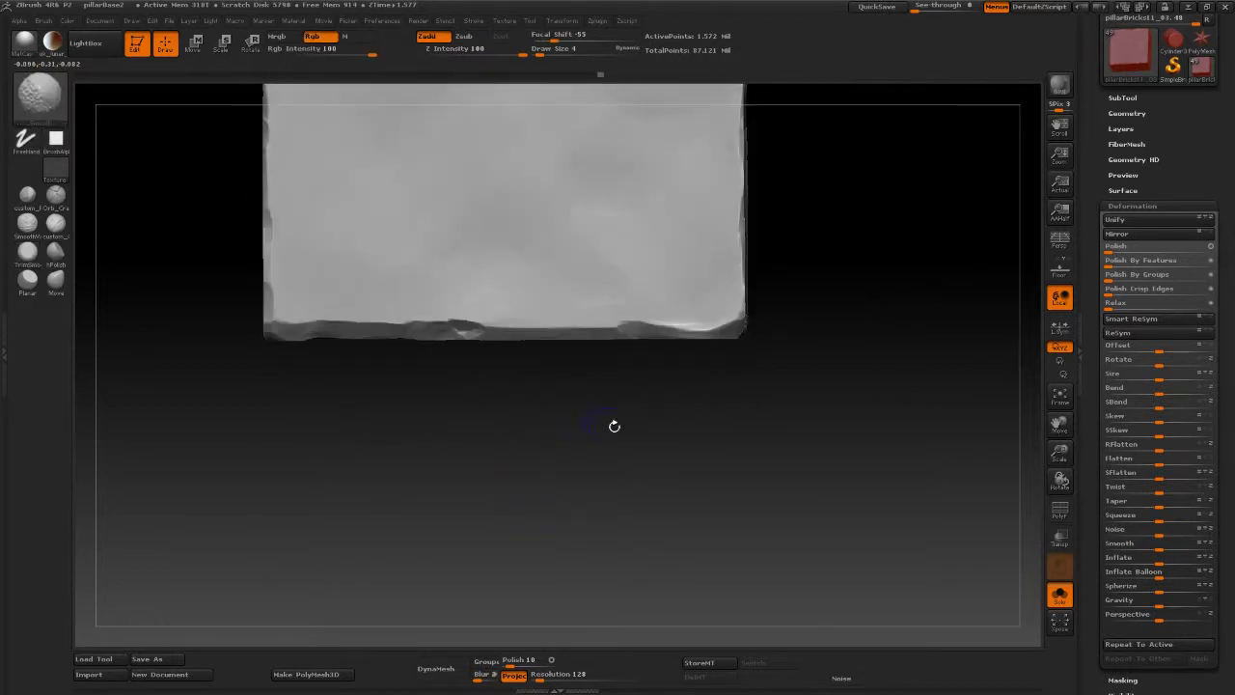
Step: Carve two more chips along the lighter brick's lower edge and Shift-smooth one rough spot
{"action": "left_click", "coordinate": [1059, 595]}
{"action": "left_click_drag", "start_coordinate": [868, 421], "coordinate": [842, 353], "text": "alt"}
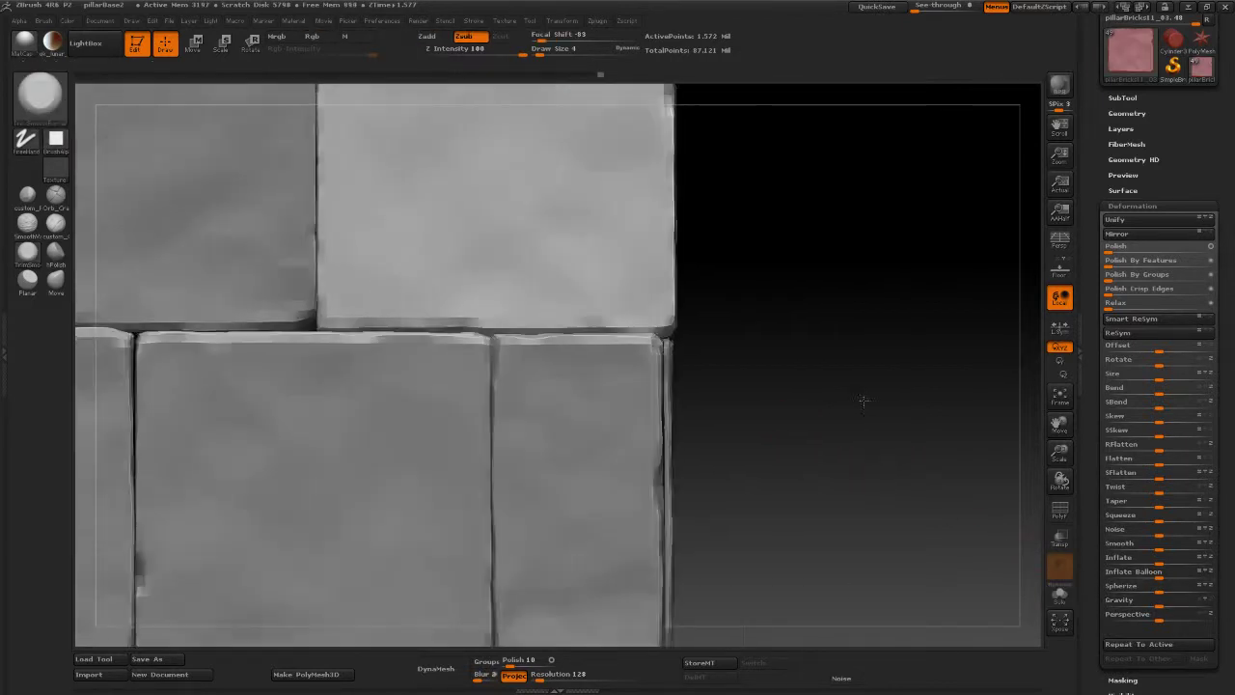
{"action": "left_click", "coordinate": [1059, 595]}
{"action": "mouse_move", "coordinate": [719, 469]}
{"action": "left_mouse_down", "text": "shift"}
{"action": "mouse_move", "coordinate": [717, 439]}
{"action": "mouse_move", "coordinate": [791, 480]}
{"action": "left_mouse_up", "text": "shift"}
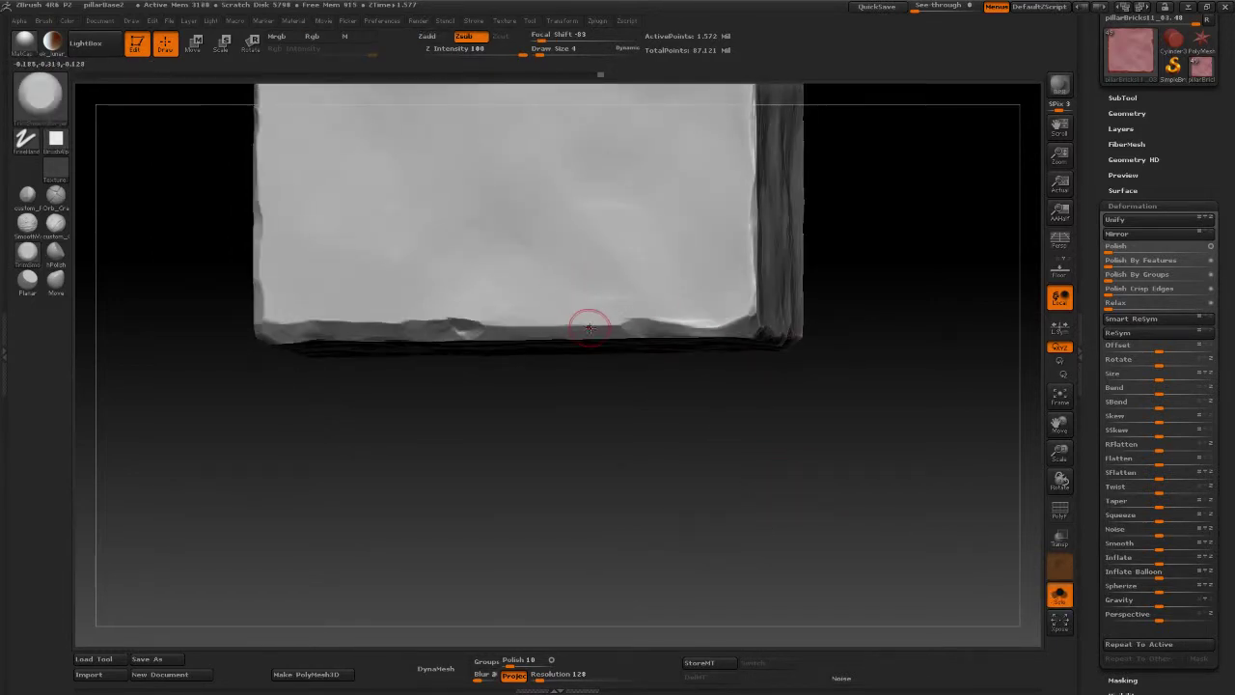
{"action": "left_click_drag", "start_coordinate": [585, 405], "coordinate": [580, 347]}
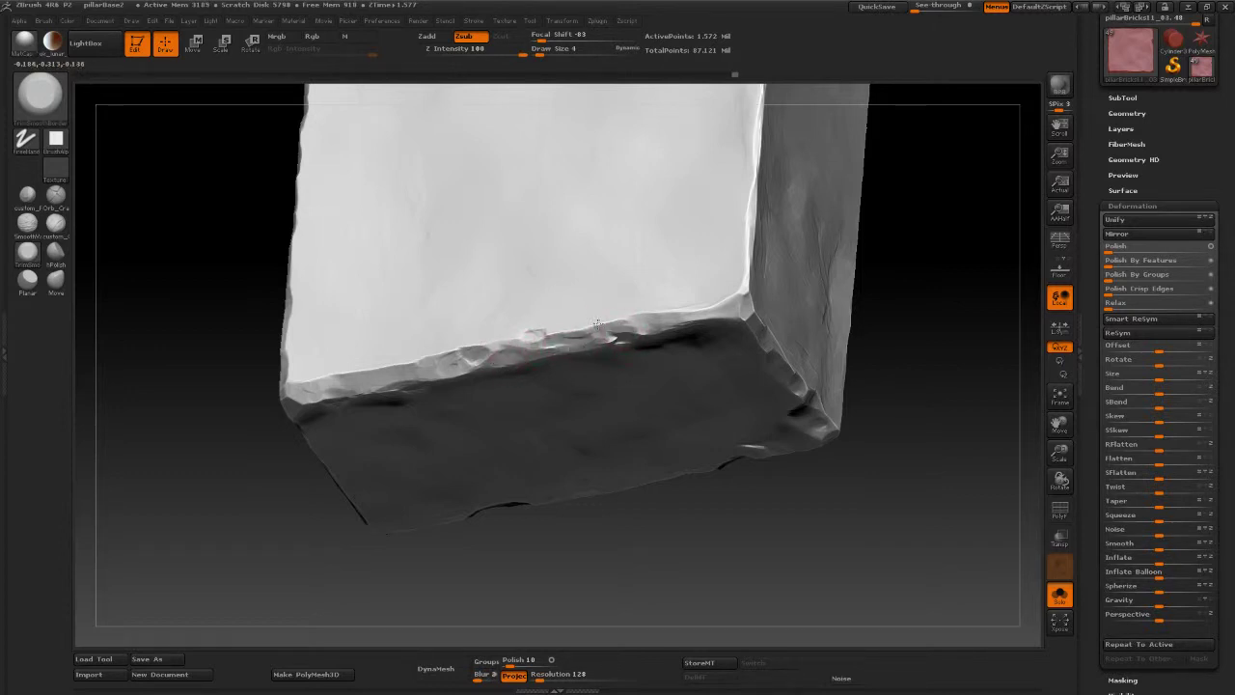
{"action": "left_click_drag", "start_coordinate": [533, 334], "coordinate": [524, 337]}
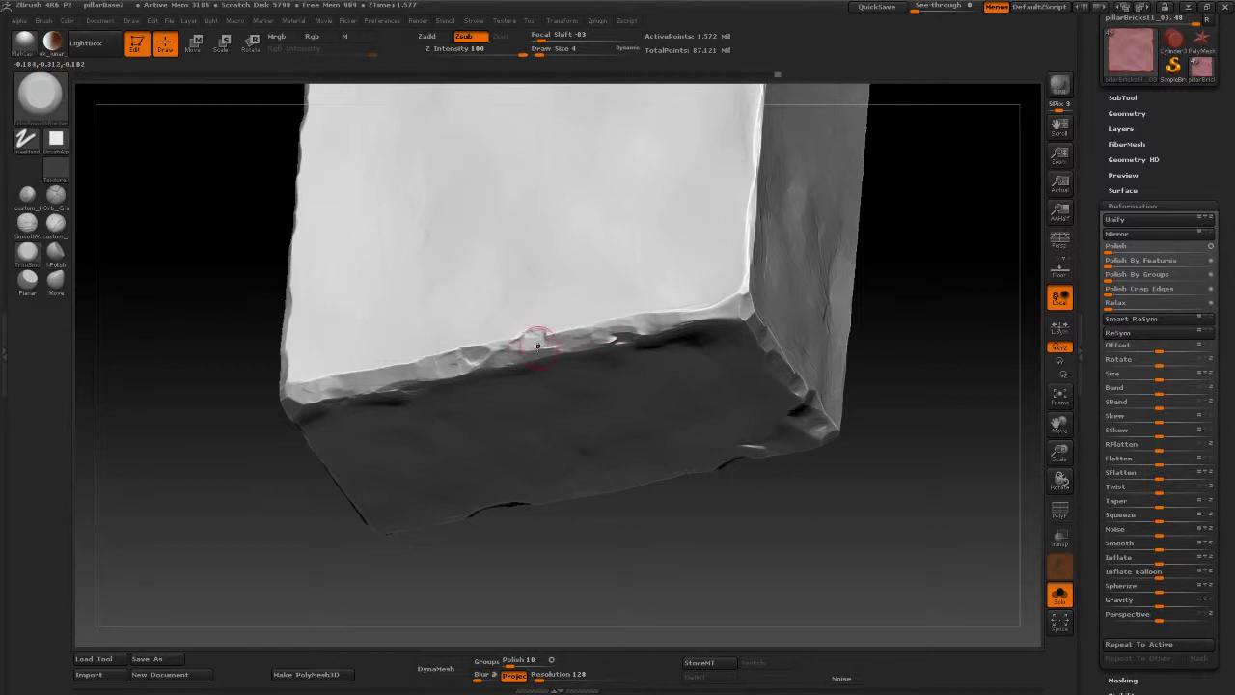
{"action": "left_click_drag", "start_coordinate": [544, 337], "coordinate": [549, 339]}
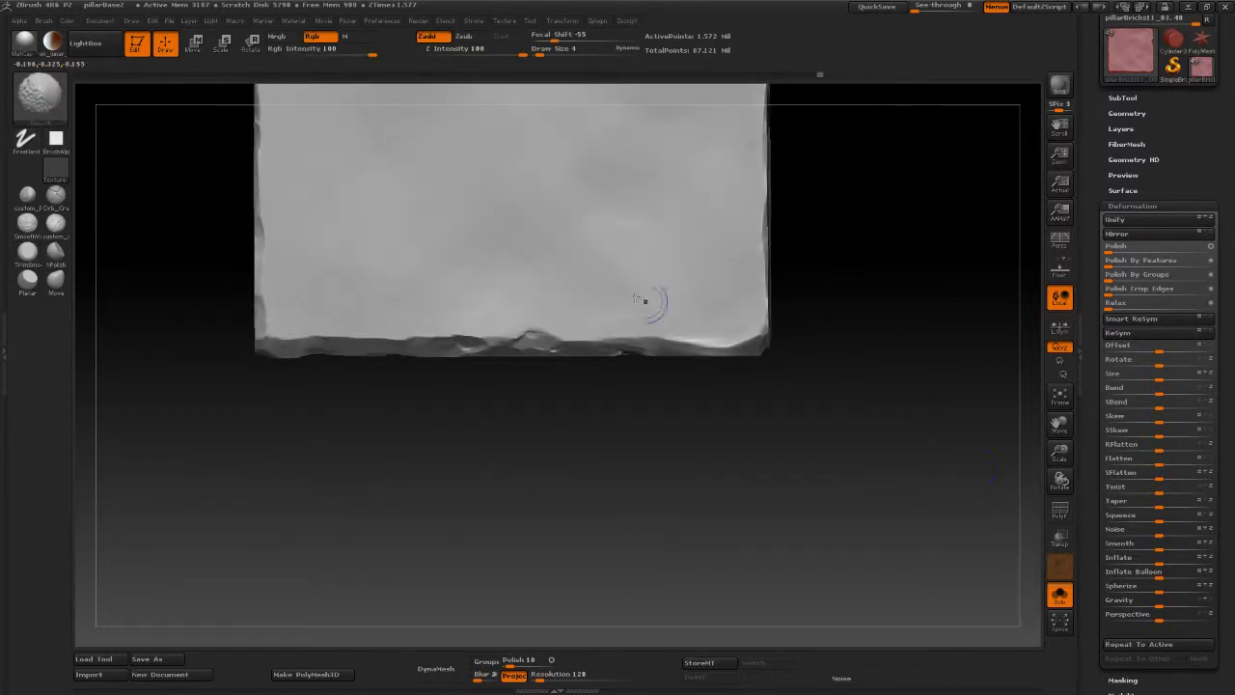
{"action": "key", "text": "shift"}
{"action": "left_click_drag", "start_coordinate": [514, 349], "coordinate": [463, 343]}
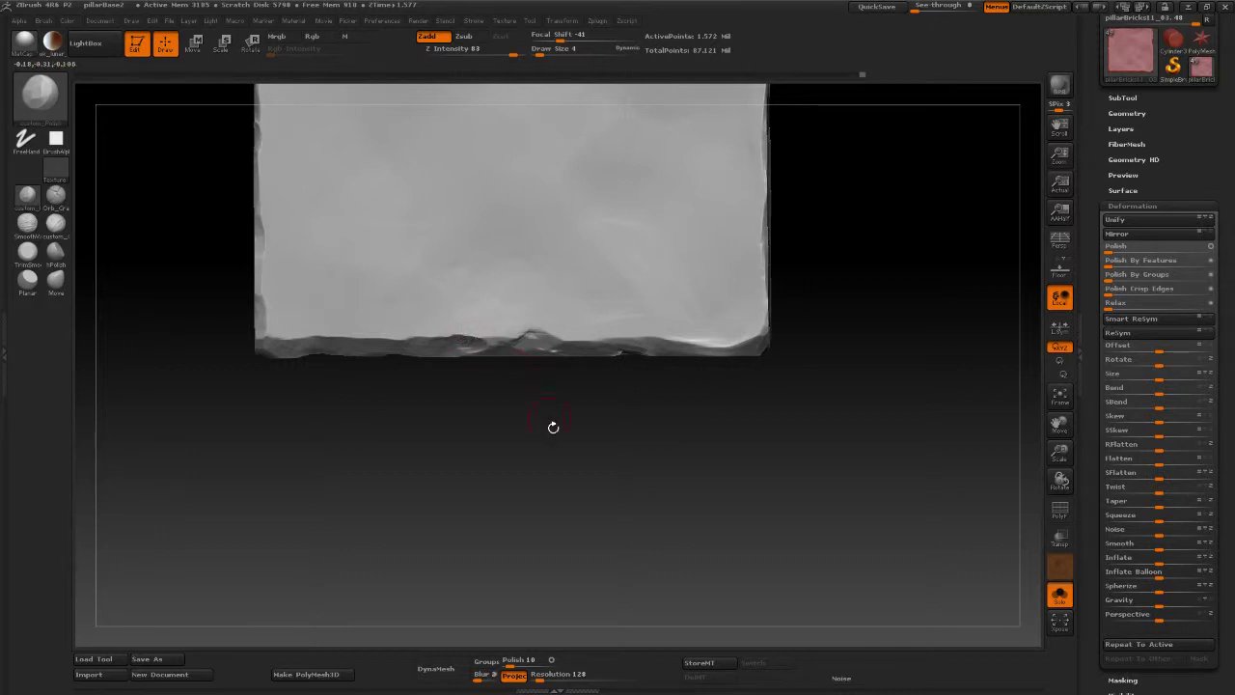
{"action": "left_click_drag", "start_coordinate": [552, 427], "coordinate": [530, 337]}
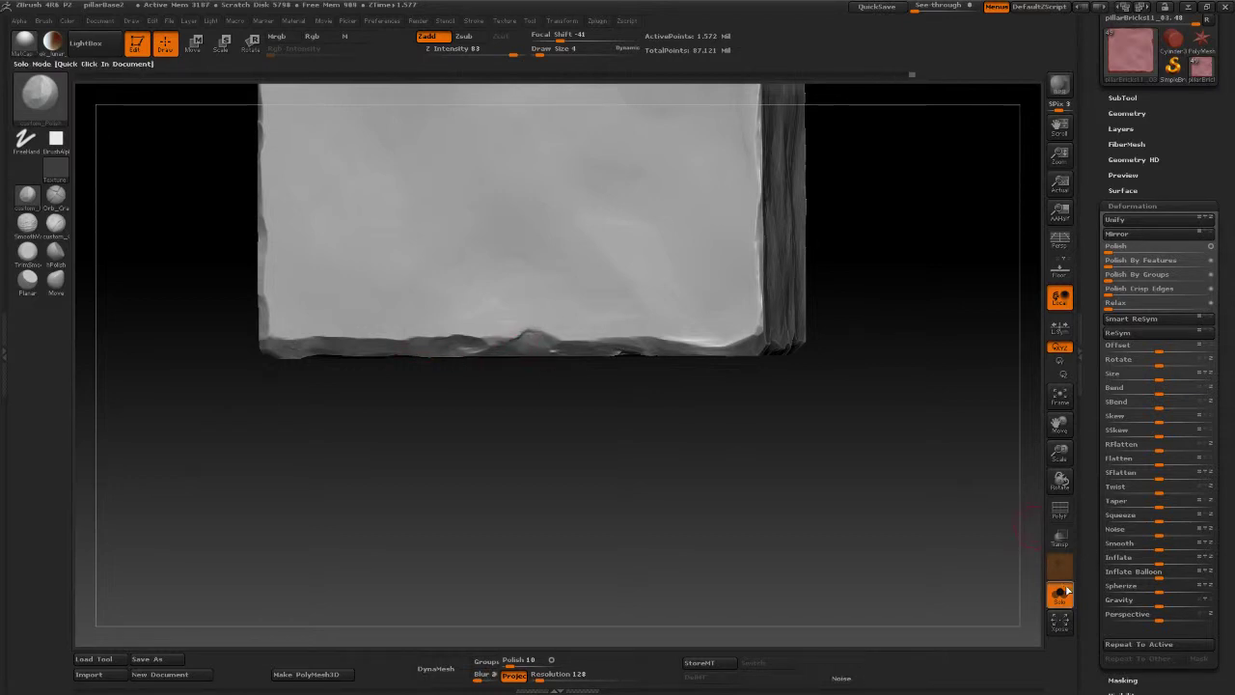
Step: Re-isolate the lighter brick and rotate it to show its underside
{"action": "left_click", "coordinate": [943, 462]}
{"action": "mouse_move", "coordinate": [961, 435]}
{"action": "left_mouse_down"}
{"action": "mouse_move", "coordinate": [898, 300]}
{"action": "mouse_move", "coordinate": [858, 302]}
{"action": "left_mouse_up"}
{"action": "left_click_drag", "start_coordinate": [664, 331], "coordinate": [750, 372]}
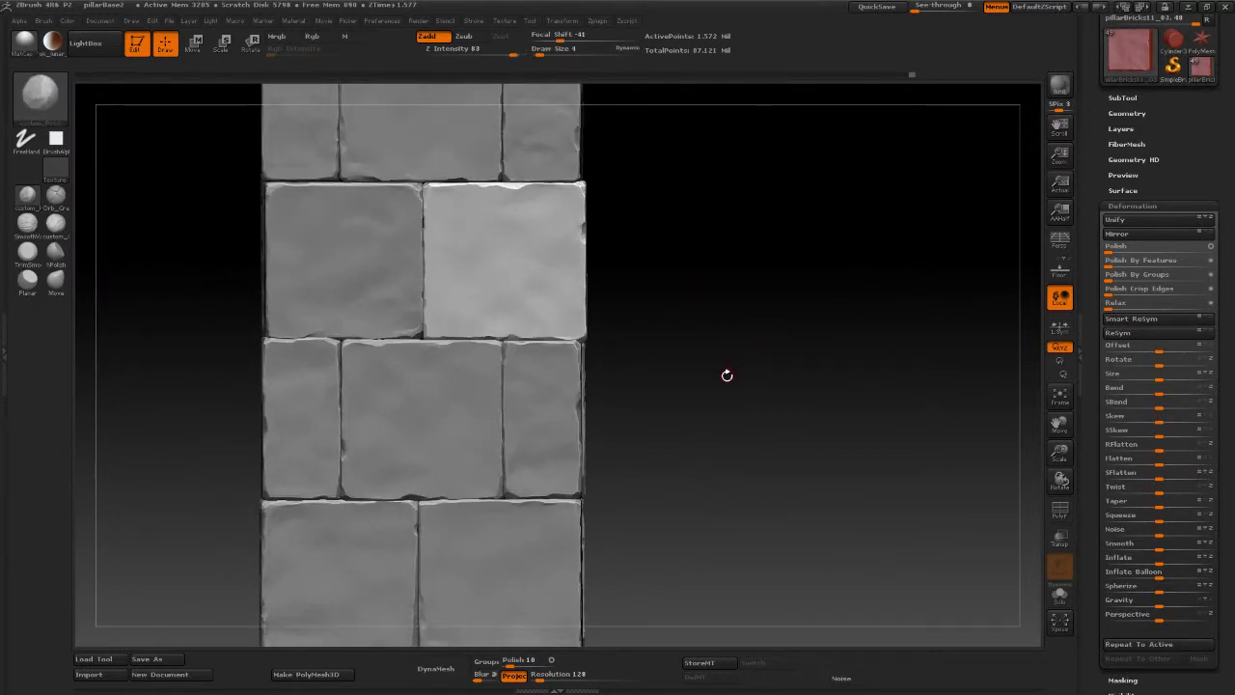
{"action": "left_click_drag", "start_coordinate": [727, 375], "coordinate": [721, 345]}
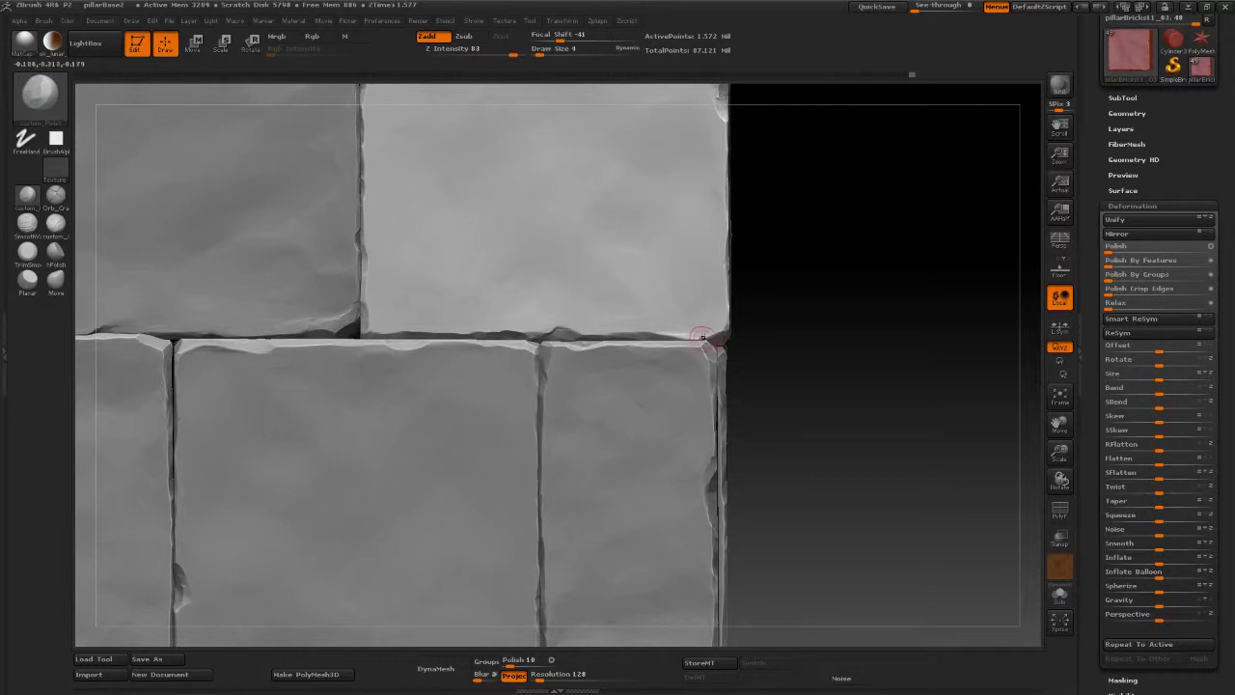
{"action": "left_click", "coordinate": [1060, 592]}
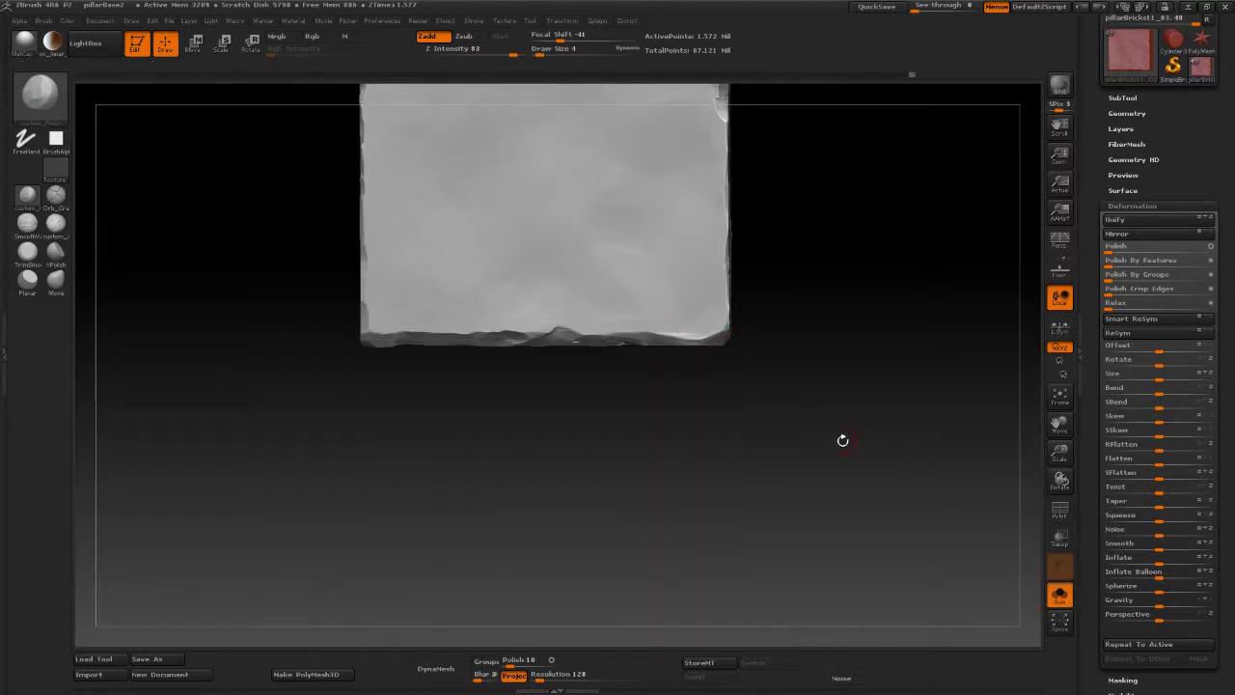
{"action": "mouse_move", "coordinate": [843, 440]}
{"action": "left_mouse_down"}
{"action": "mouse_move", "coordinate": [852, 414]}
{"action": "mouse_move", "coordinate": [774, 399]}
{"action": "left_mouse_up"}
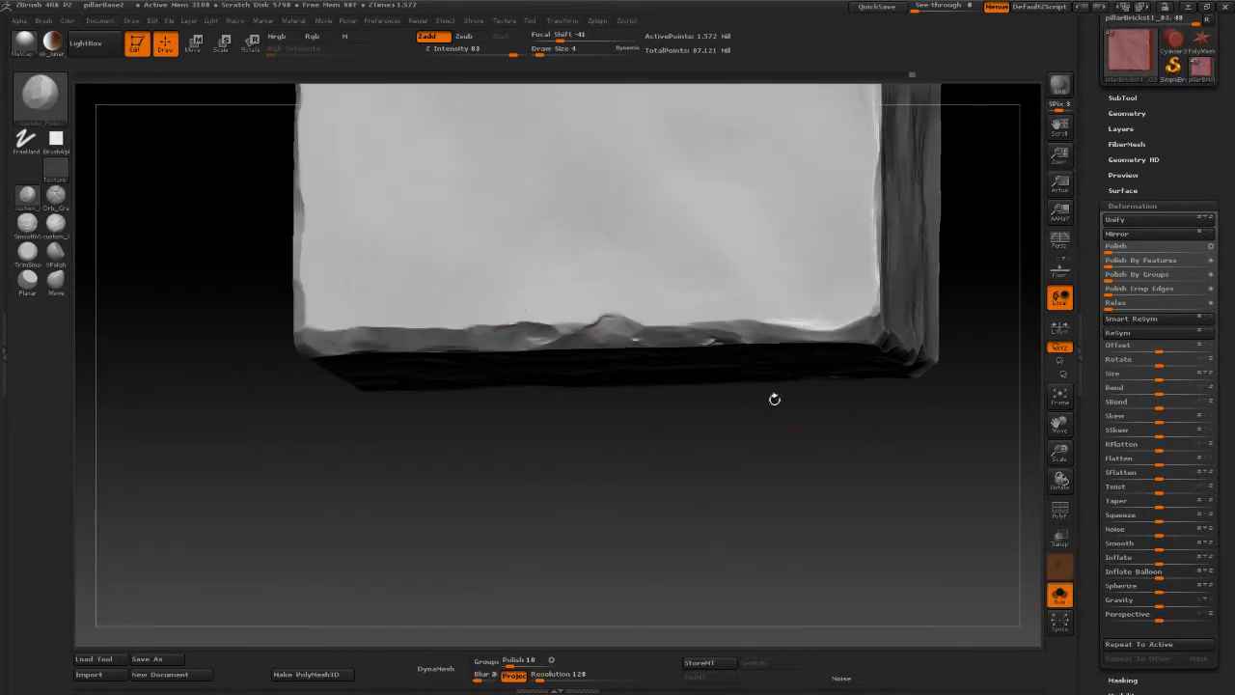
Step: Roughen the underside with the TrimSmoothBorder brush, then return to the standard brush and front view
{"action": "left_click", "coordinate": [24, 255]}
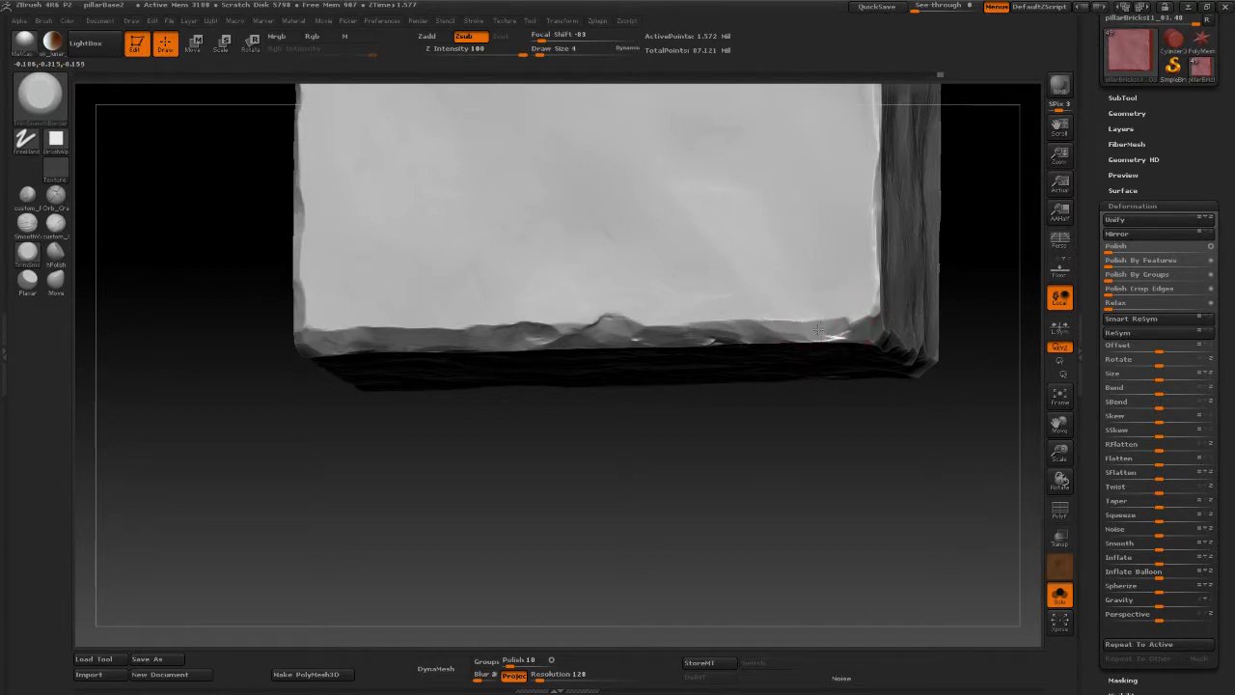
{"action": "right_click_drag", "start_coordinate": [818, 330], "coordinate": [809, 337]}
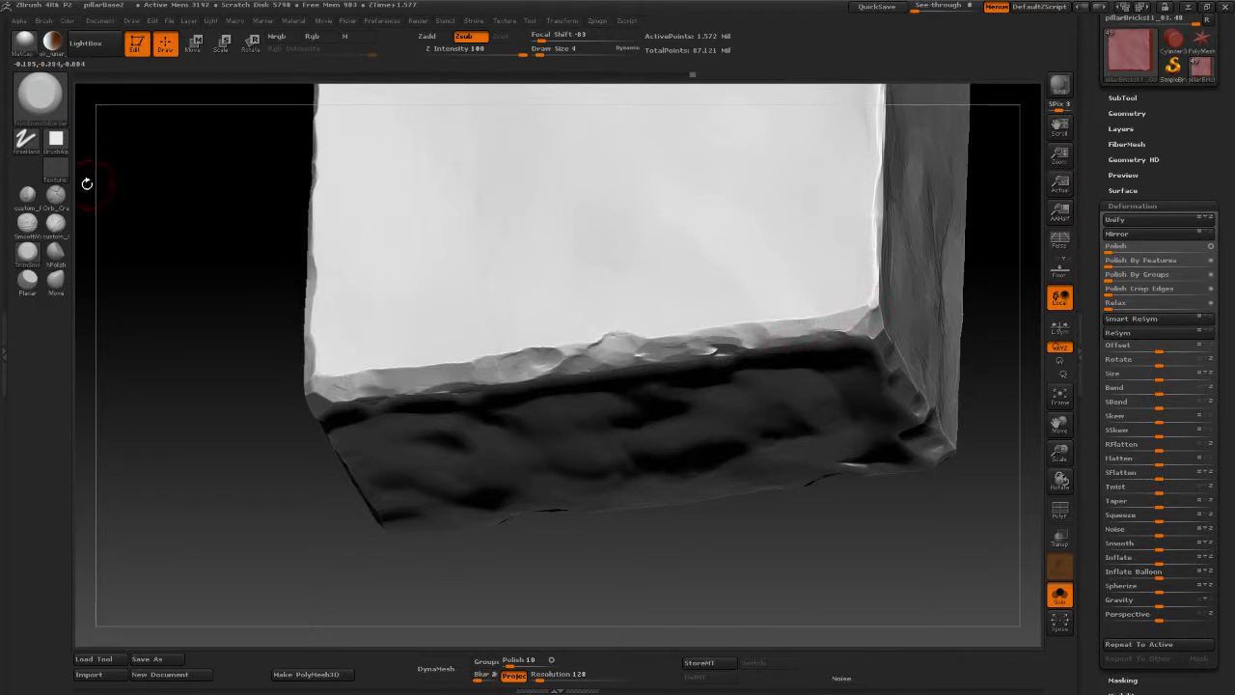
{"action": "left_click", "coordinate": [27, 195]}
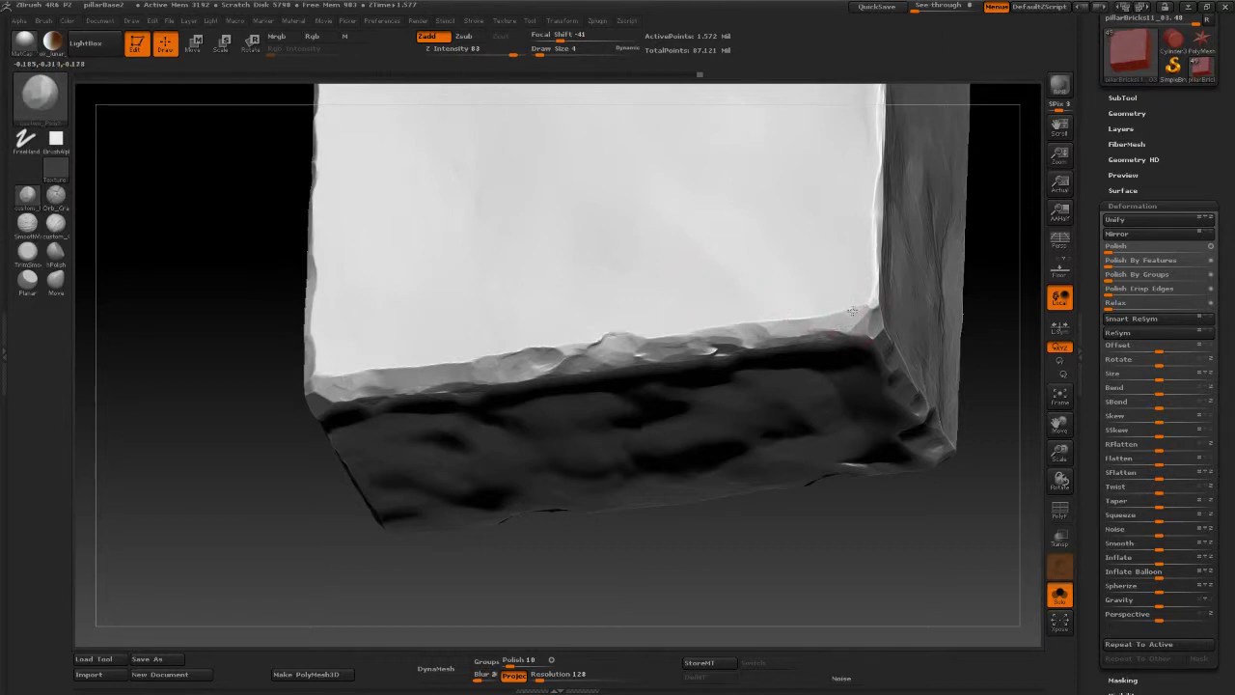
{"action": "left_click_drag", "start_coordinate": [813, 524], "coordinate": [840, 515]}
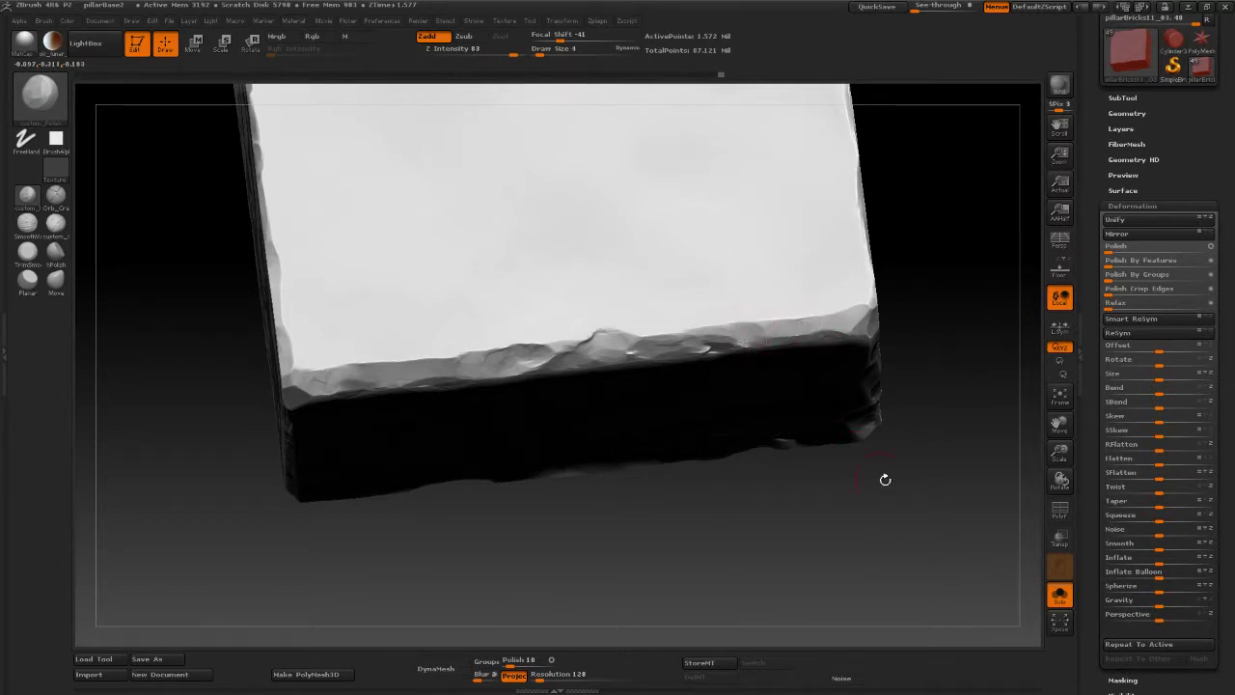
{"action": "left_click_drag", "start_coordinate": [885, 480], "coordinate": [910, 505], "text": "shift"}
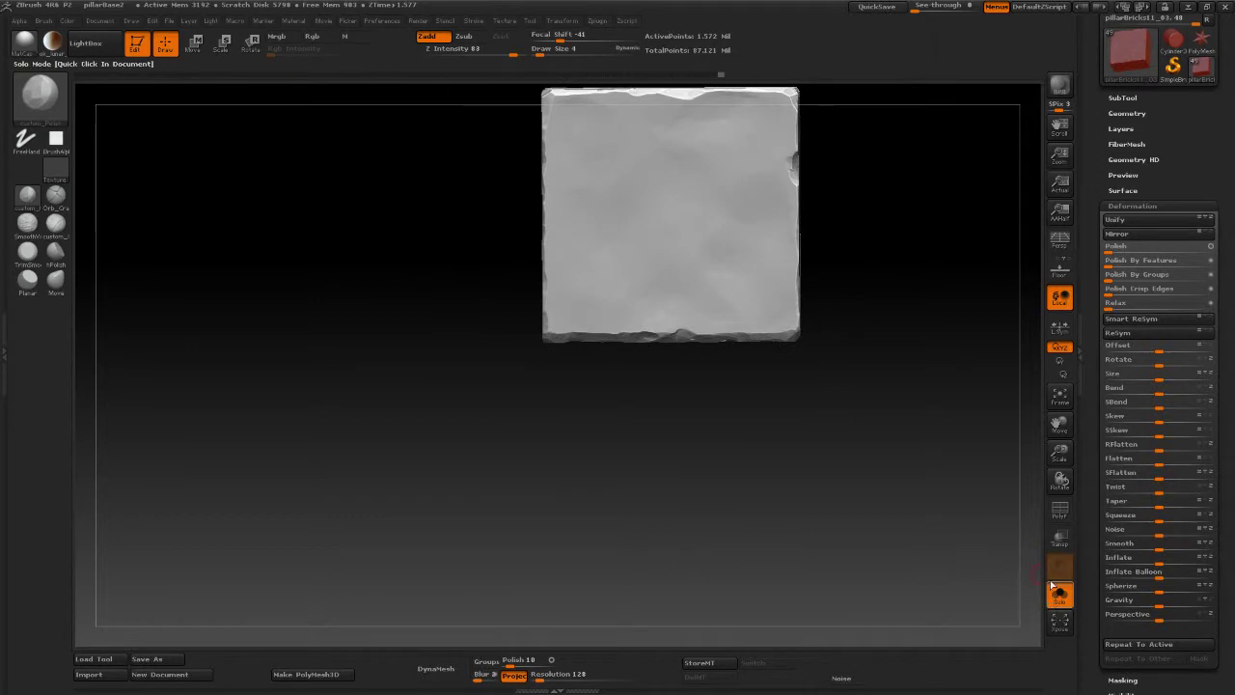
Step: Turn off Solo and pan, zoom and orbit around the pillar to inspect the middle bricks' seams
{"action": "left_click", "coordinate": [1054, 587]}
{"action": "mouse_move", "coordinate": [987, 499]}
{"action": "left_mouse_down", "text": "alt"}
{"action": "mouse_move", "coordinate": [924, 352]}
{"action": "mouse_move", "coordinate": [862, 339]}
{"action": "left_mouse_up", "text": "alt"}
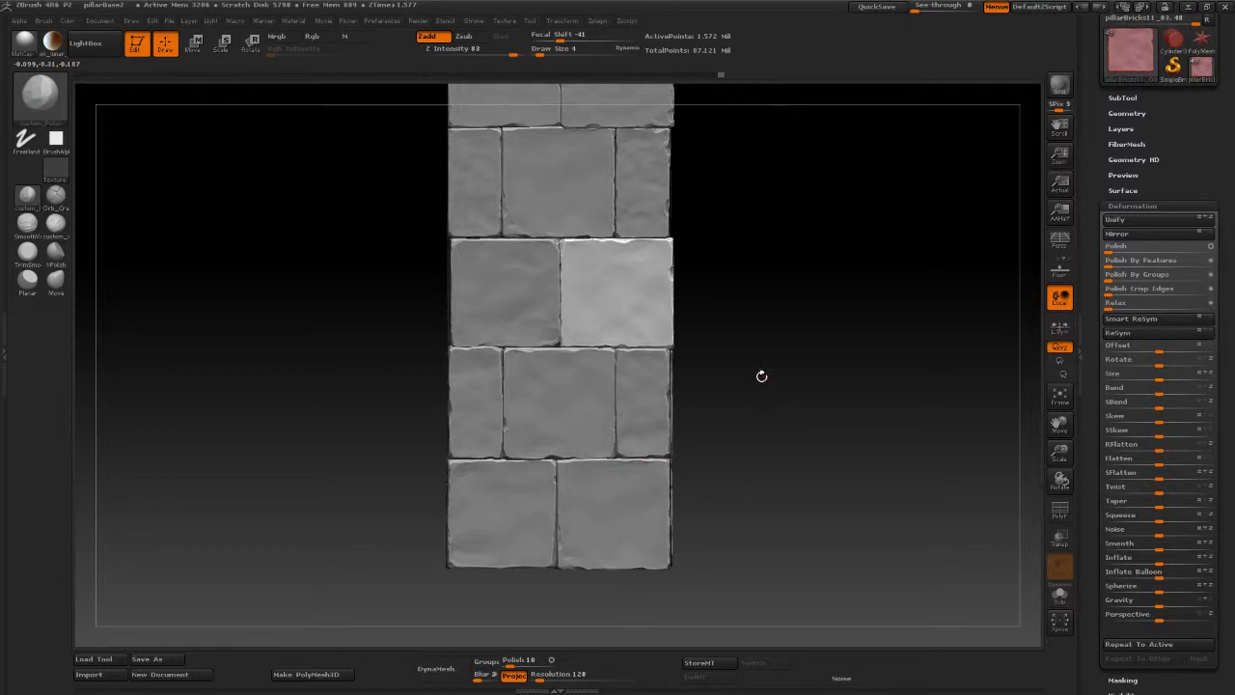
{"action": "left_click_drag", "start_coordinate": [760, 378], "coordinate": [747, 441], "text": "alt"}
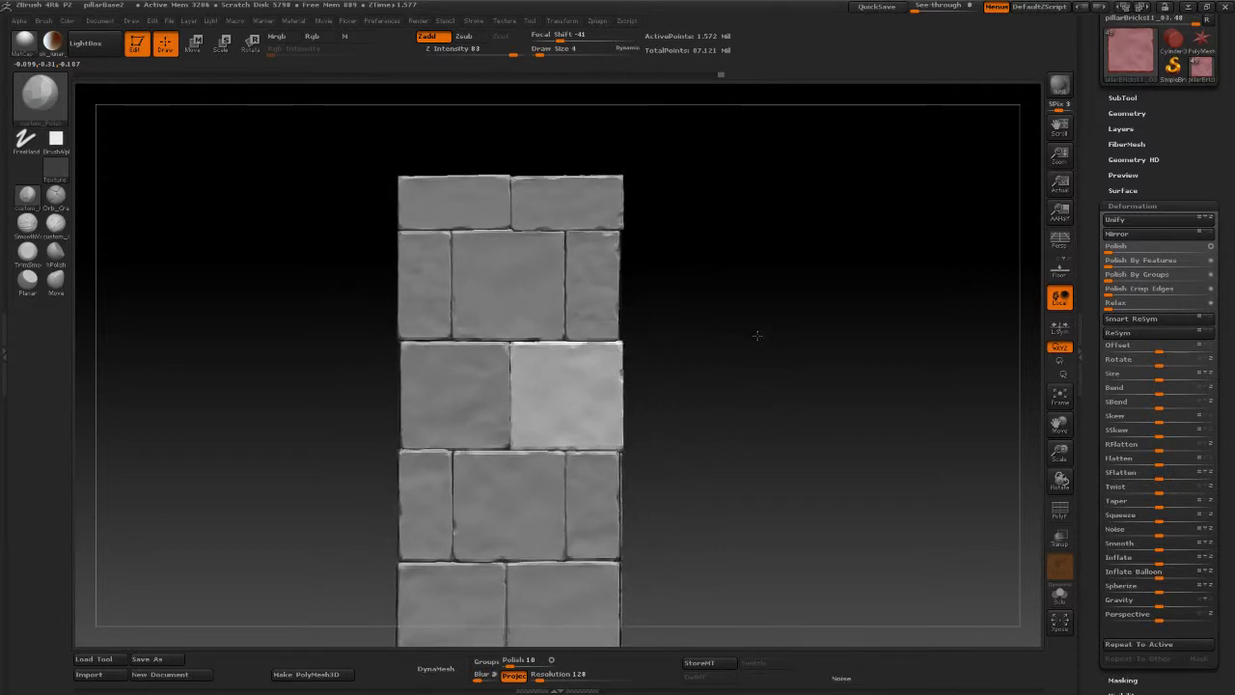
{"action": "mouse_move", "coordinate": [758, 336]}
{"action": "left_mouse_down", "text": "alt"}
{"action": "mouse_move", "coordinate": [775, 290]}
{"action": "mouse_move", "coordinate": [801, 339]}
{"action": "left_mouse_up", "text": "alt"}
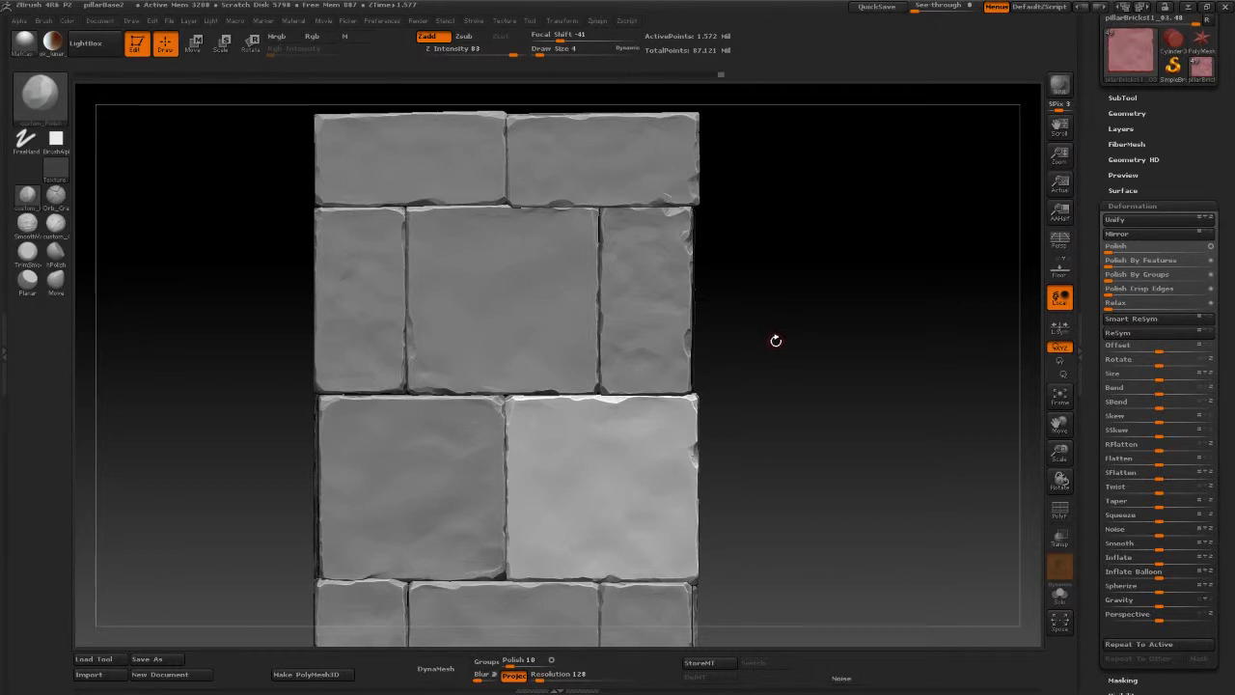
{"action": "left_click_drag", "start_coordinate": [776, 340], "coordinate": [791, 415], "text": "alt"}
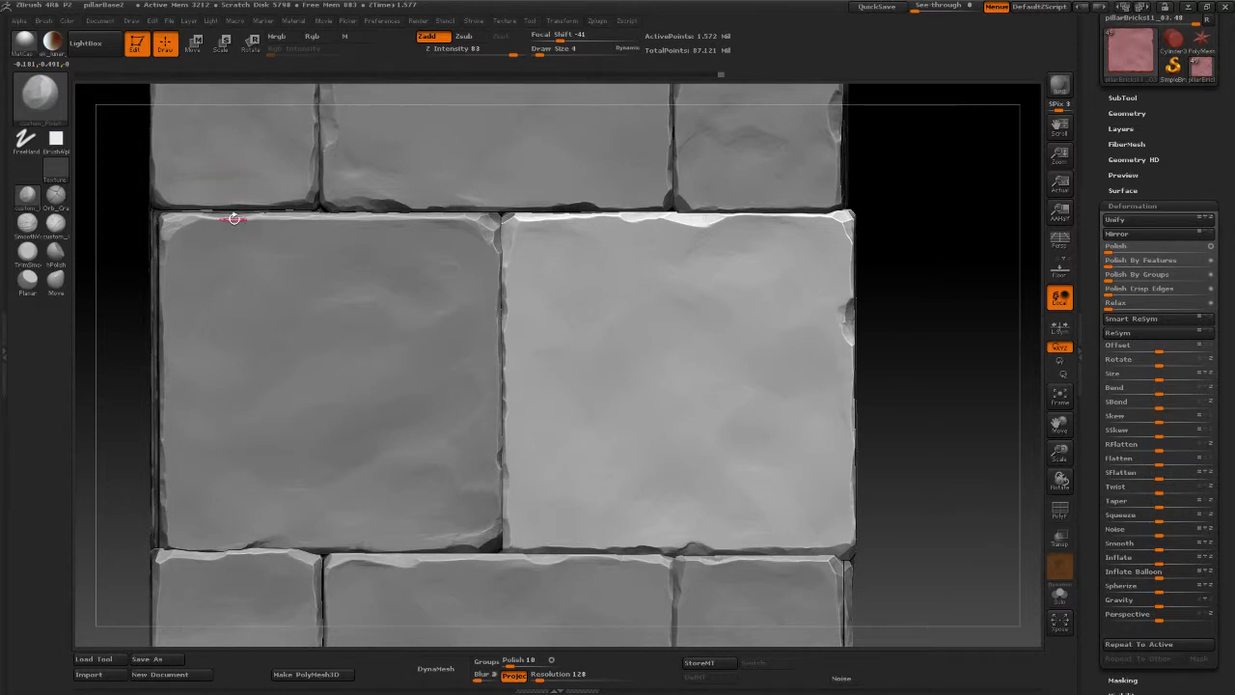
{"action": "left_click_drag", "start_coordinate": [932, 358], "coordinate": [522, 337]}
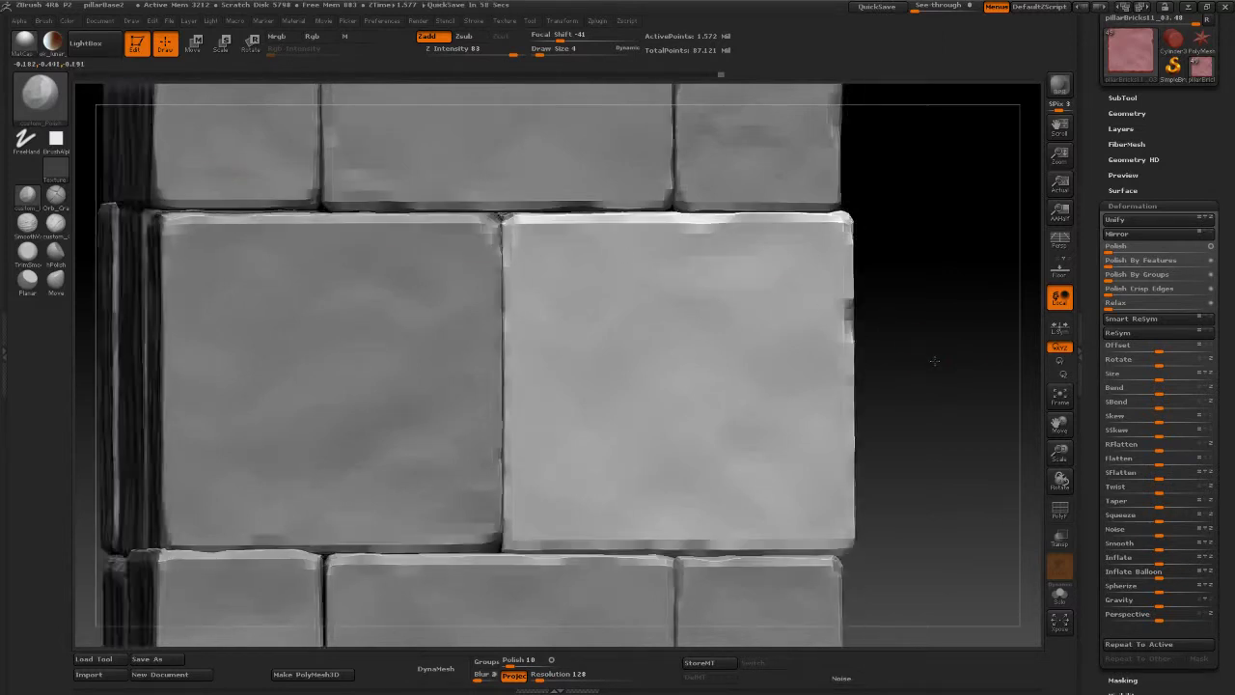
{"action": "mouse_move", "coordinate": [984, 345]}
{"action": "left_mouse_down"}
{"action": "mouse_move", "coordinate": [887, 311]}
{"action": "mouse_move", "coordinate": [432, 363]}
{"action": "left_mouse_up"}
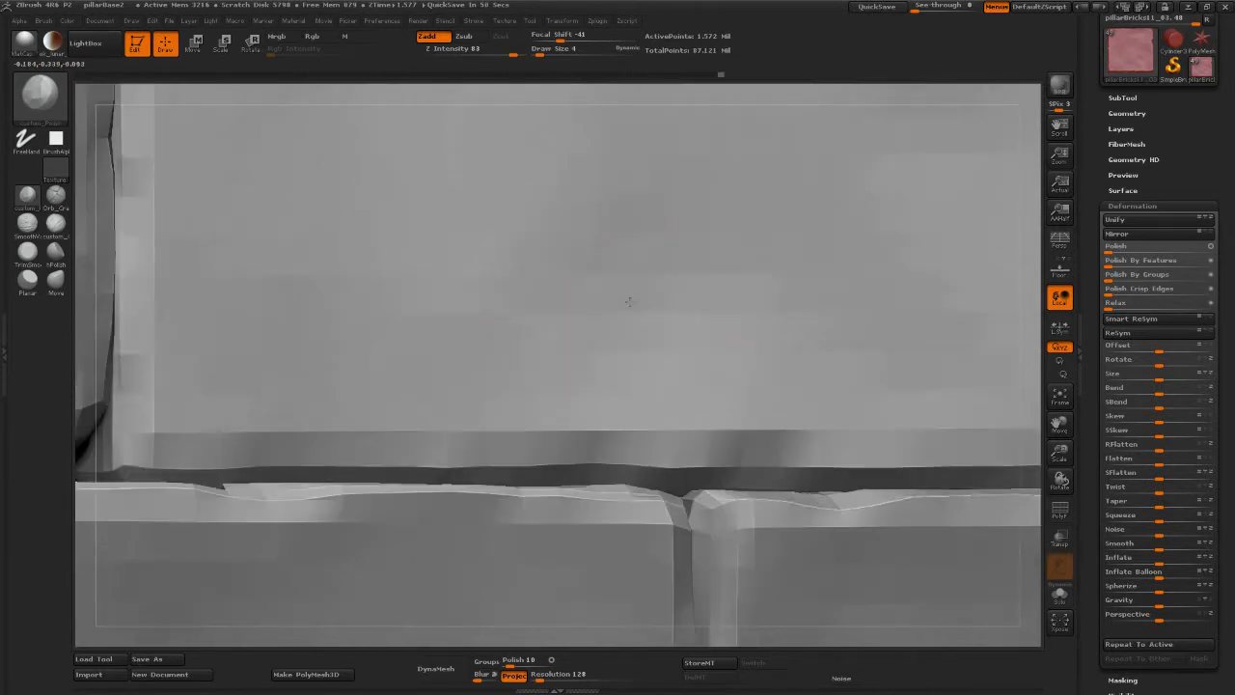
{"action": "mouse_move", "coordinate": [681, 320]}
{"action": "left_mouse_down", "text": "alt"}
{"action": "mouse_move", "coordinate": [781, 307]}
{"action": "mouse_move", "coordinate": [498, 294]}
{"action": "mouse_move", "coordinate": [570, 292]}
{"action": "left_mouse_up", "text": "alt"}
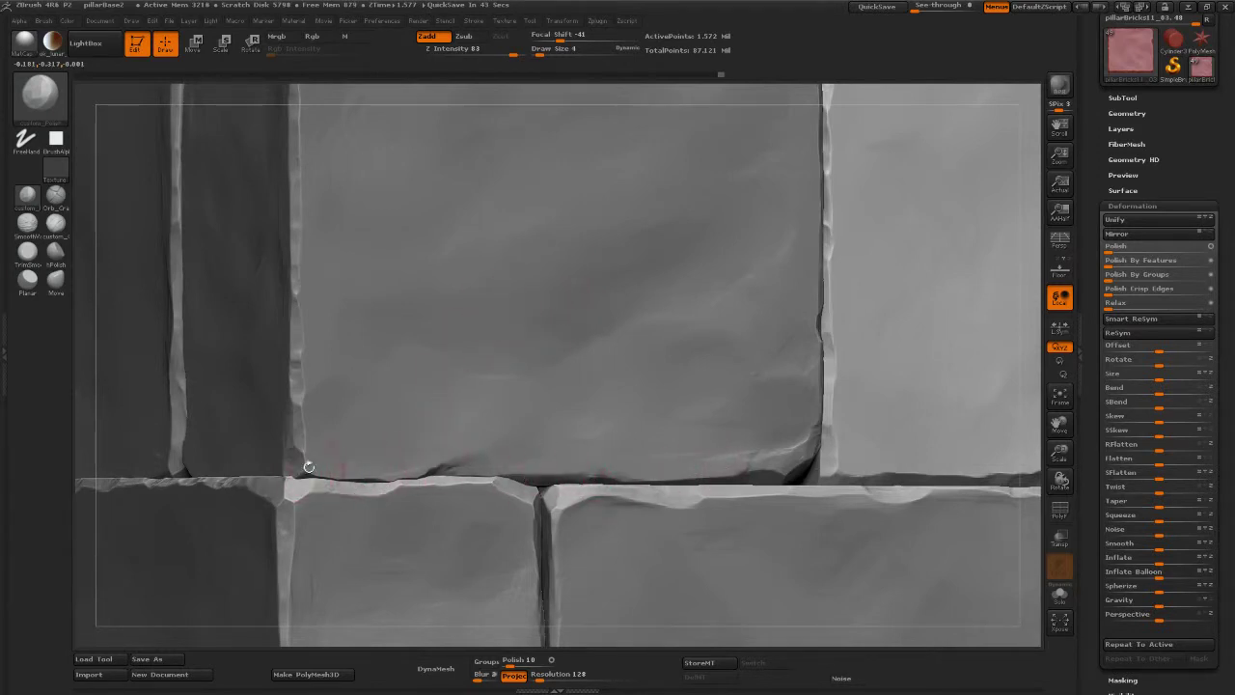
Step: Select pillarBricks35_03 and nudge it slightly with a Transpose Move line
{"action": "left_click", "coordinate": [520, 249], "text": "alt"}
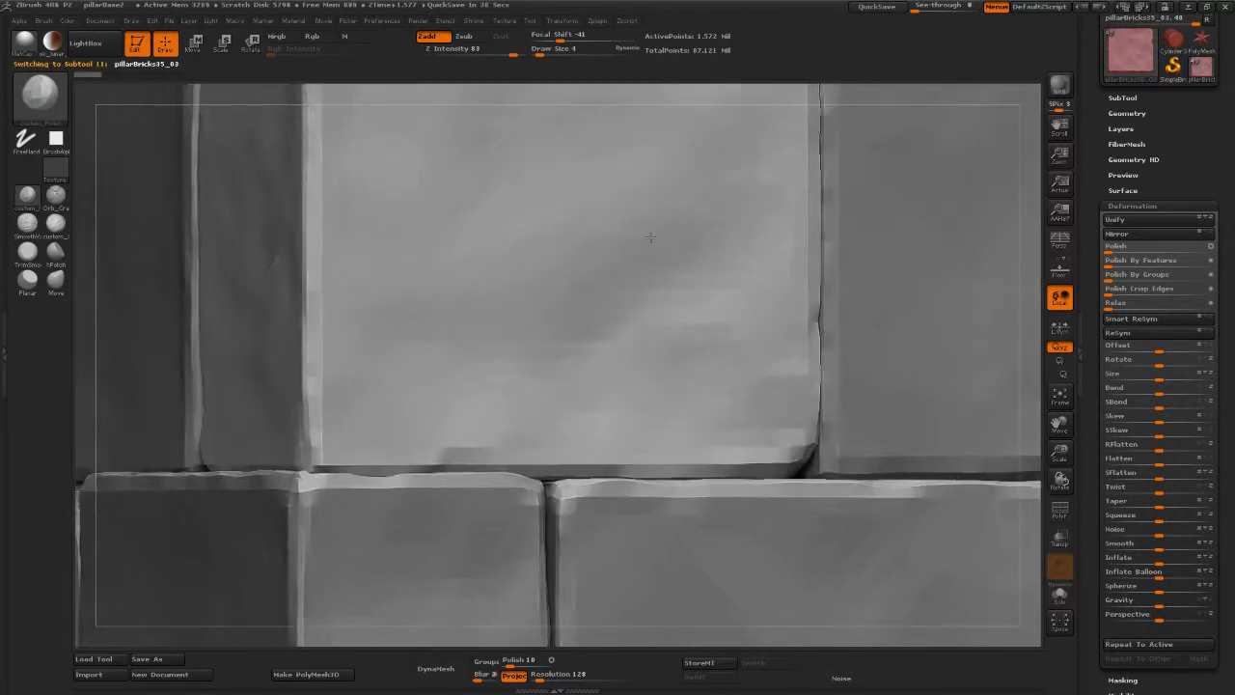
{"action": "mouse_move", "coordinate": [758, 254]}
{"action": "left_mouse_down", "text": "alt"}
{"action": "mouse_move", "coordinate": [637, 186]}
{"action": "mouse_move", "coordinate": [686, 301]}
{"action": "left_mouse_up", "text": "alt"}
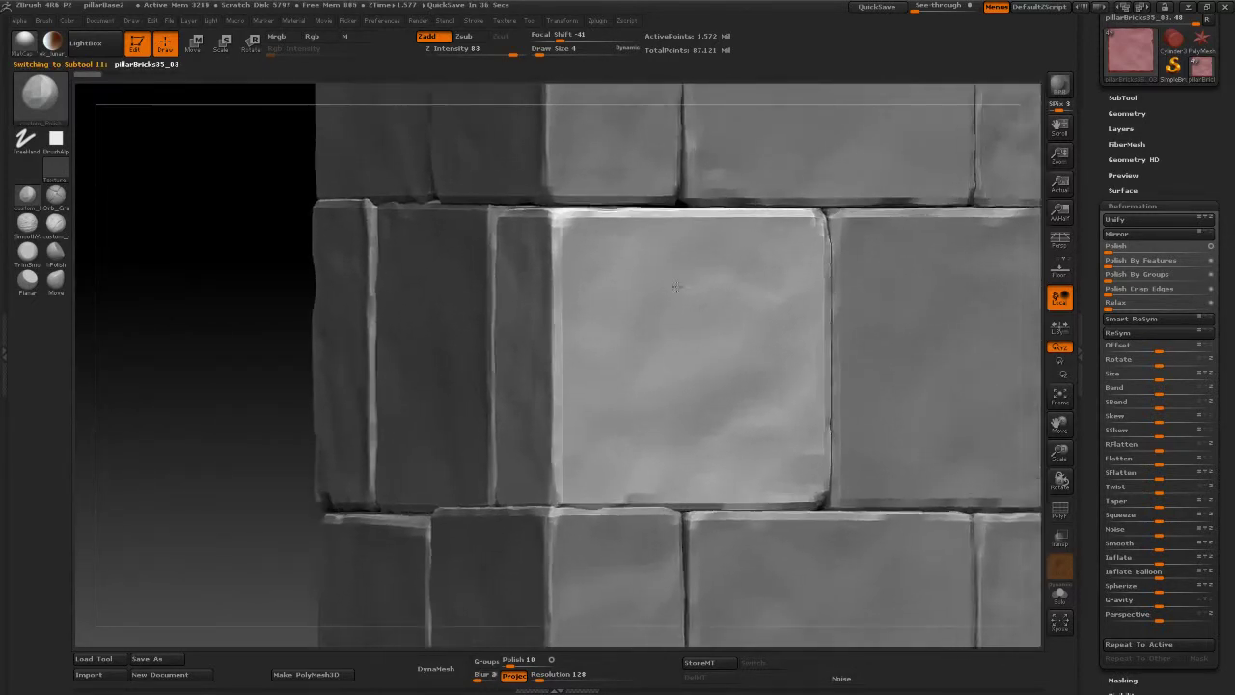
{"action": "key", "text": "w"}
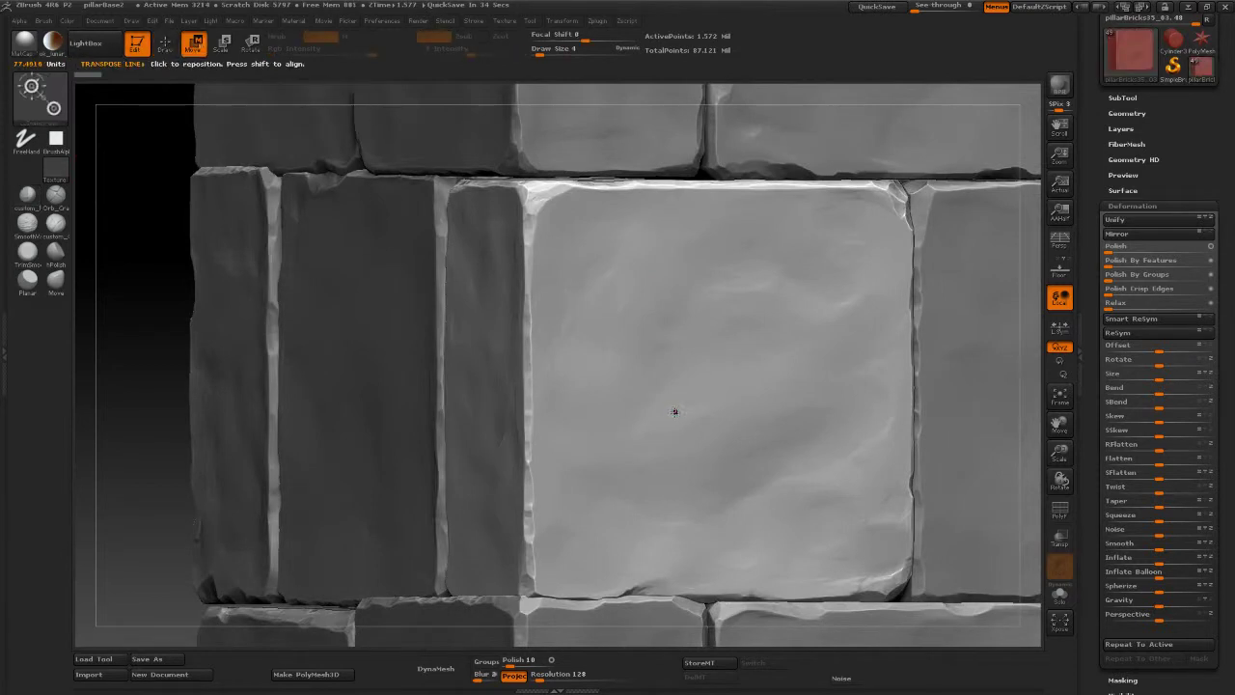
{"action": "left_click_drag", "start_coordinate": [683, 425], "coordinate": [683, 284]}
{"action": "left_click_drag", "start_coordinate": [683, 354], "coordinate": [680, 348]}
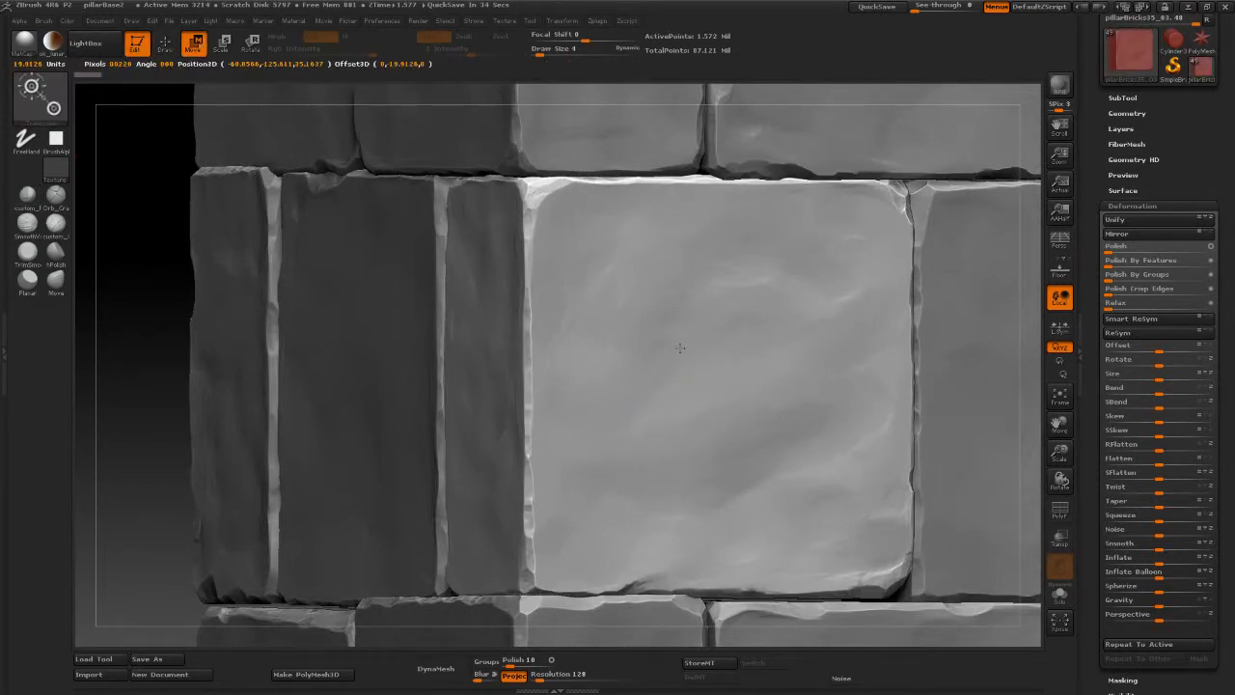
{"action": "left_click_drag", "start_coordinate": [826, 377], "coordinate": [782, 377]}
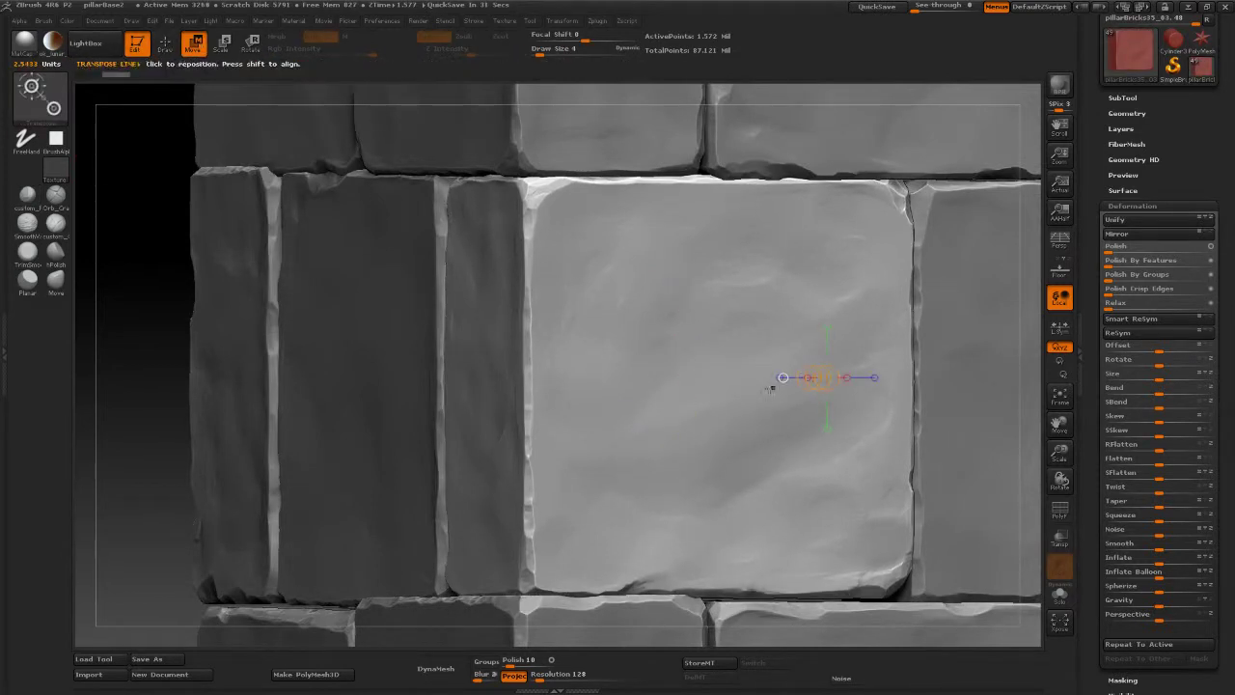
{"action": "key", "text": "q"}
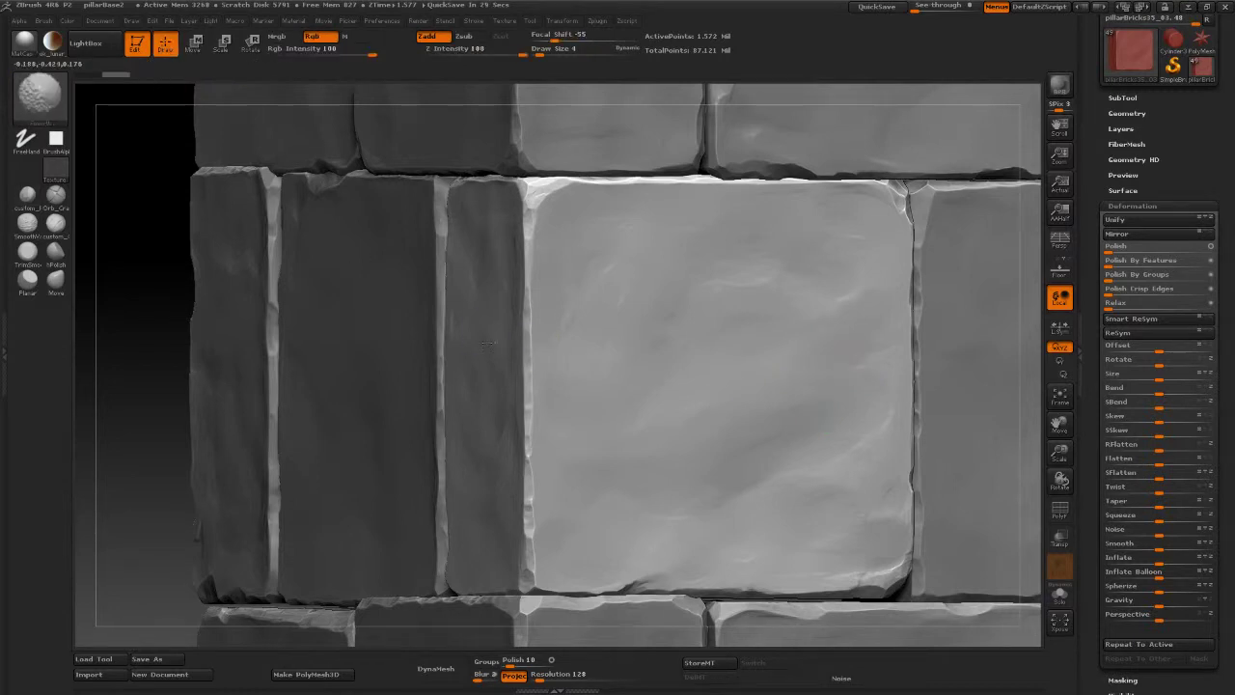
{"action": "left_click", "coordinate": [675, 365], "text": "ctrl+shift"}
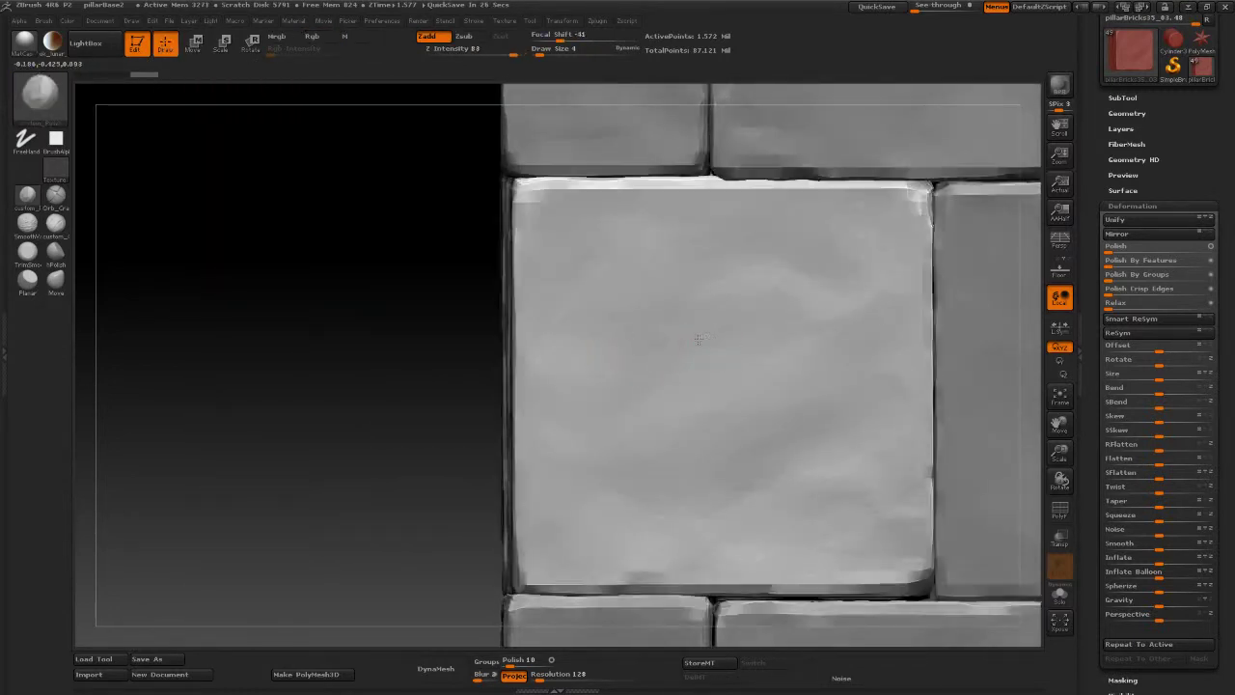
{"action": "right_click_drag", "start_coordinate": [608, 361], "coordinate": [643, 302], "text": "alt"}
Step: Frame the brick, shift it along a new move line, and lay another on the lower brick
{"action": "key", "text": "f"}
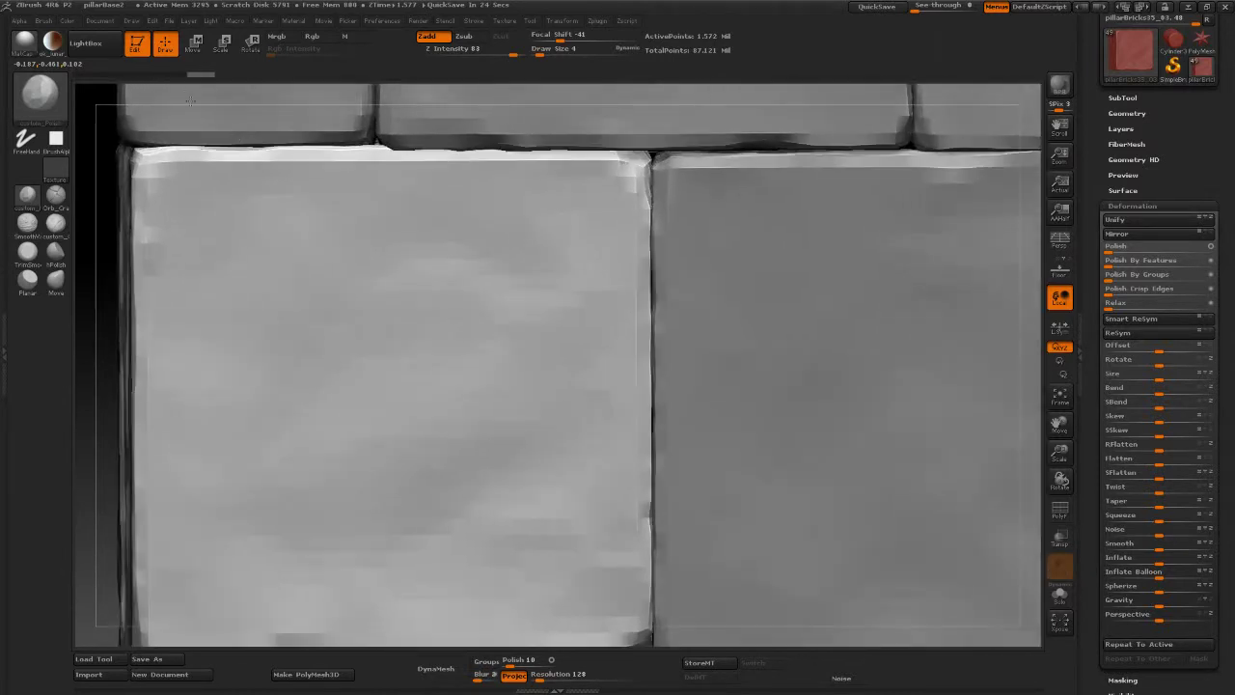
{"action": "left_click", "coordinate": [193, 43]}
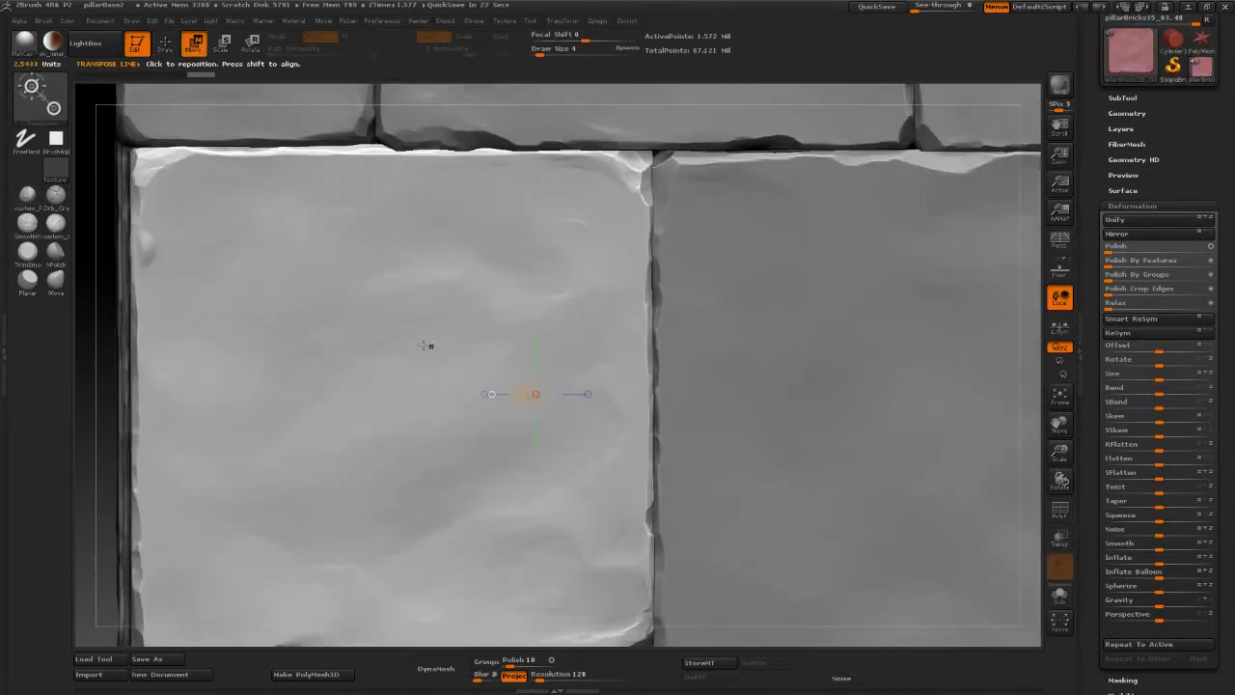
{"action": "left_click_drag", "start_coordinate": [386, 289], "coordinate": [386, 537]}
{"action": "left_click_drag", "start_coordinate": [384, 413], "coordinate": [387, 421]}
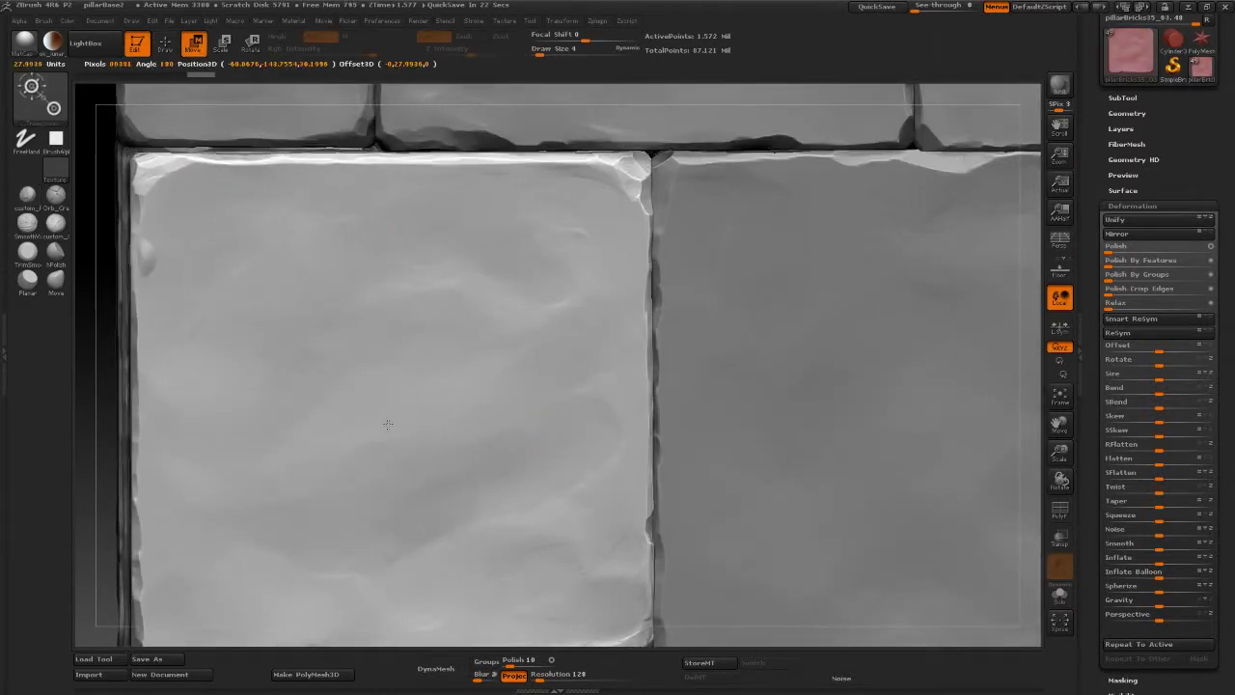
{"action": "right_click_drag", "start_coordinate": [624, 377], "coordinate": [619, 363], "text": "alt"}
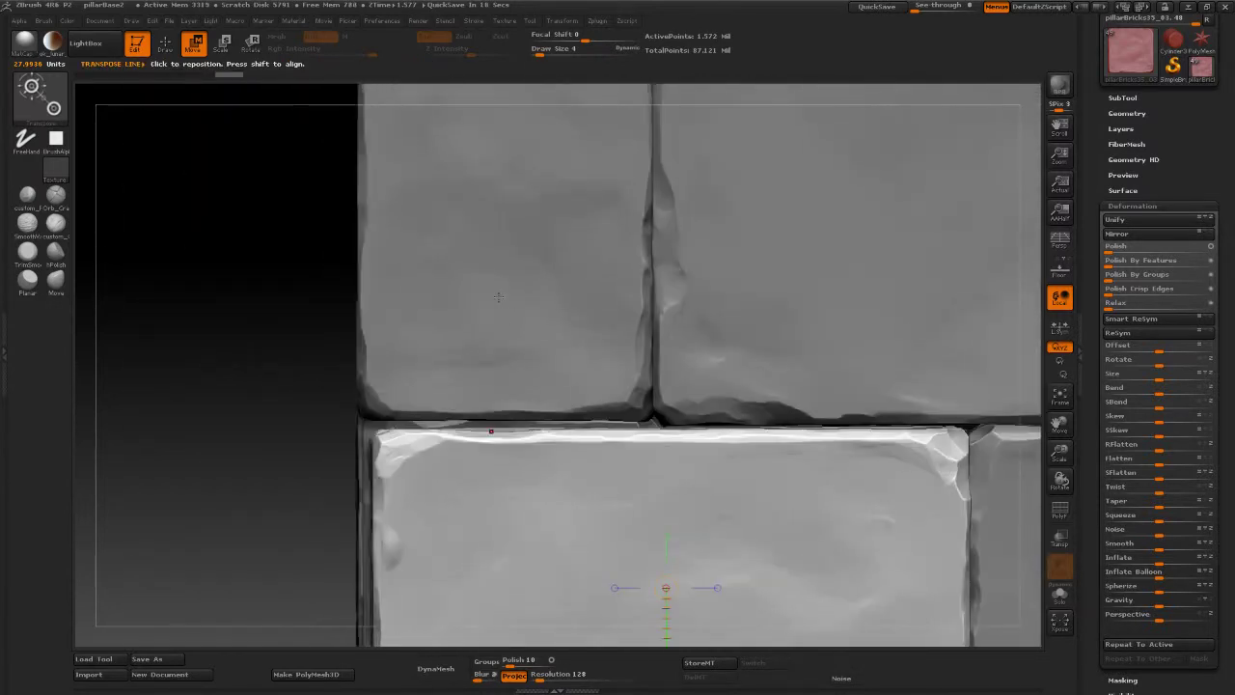
{"action": "left_click_drag", "start_coordinate": [376, 336], "coordinate": [446, 352]}
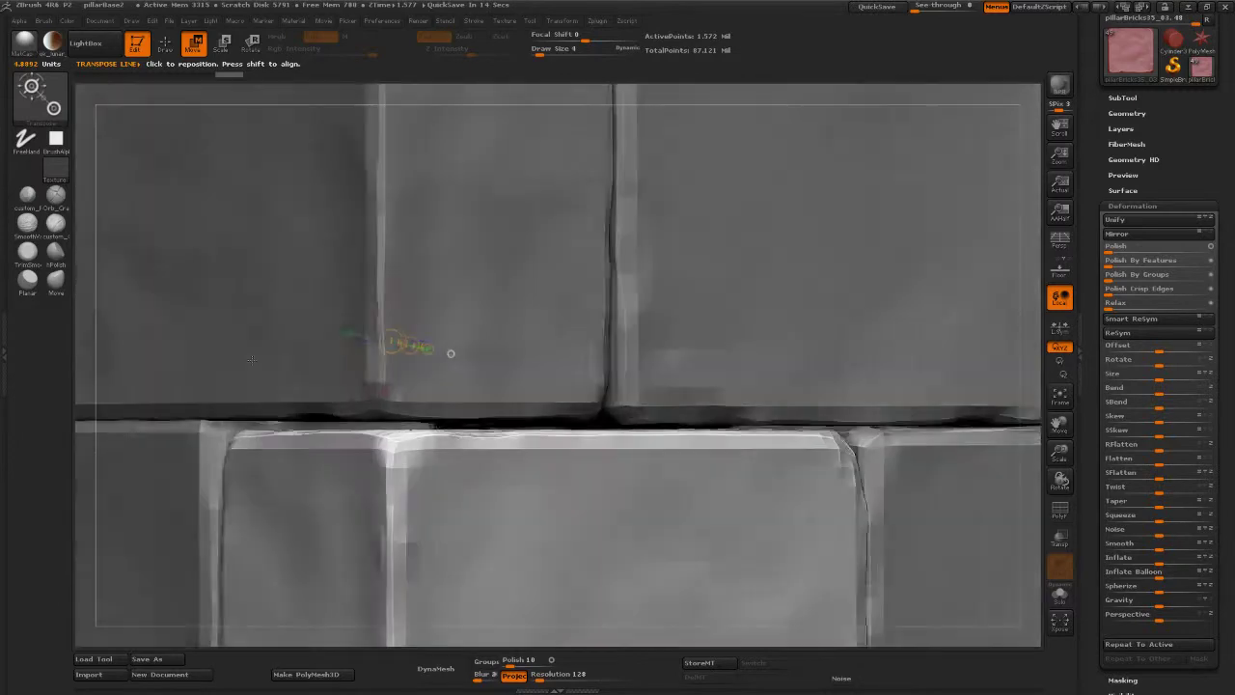
{"action": "mouse_move", "coordinate": [236, 361]}
{"action": "right_mouse_down", "text": "alt"}
{"action": "mouse_move", "coordinate": [518, 407]}
{"action": "mouse_move", "coordinate": [615, 305]}
{"action": "mouse_move", "coordinate": [611, 332]}
{"action": "right_mouse_up", "text": "alt"}
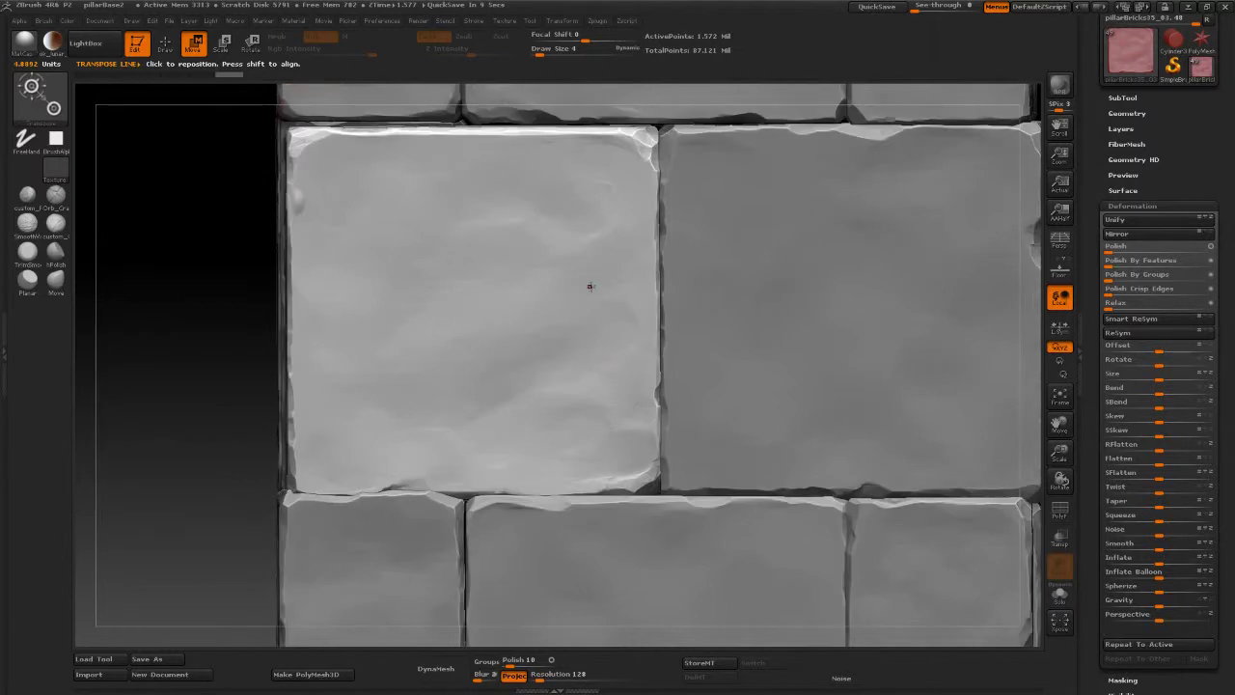
{"action": "right_click_drag", "start_coordinate": [583, 251], "coordinate": [582, 288], "text": "alt"}
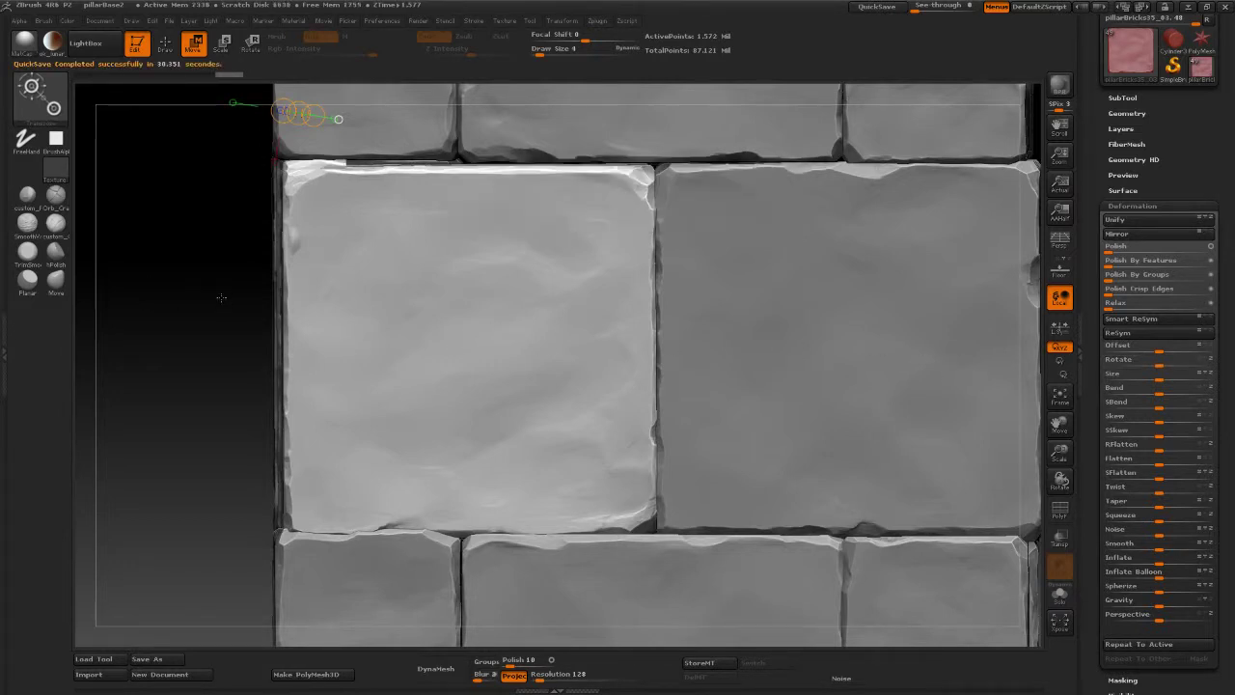
Step: Undo the bad brick move and zoom out to view the whole pillar
{"action": "key", "text": "ctrl+z"}
{"action": "key", "text": "w"}
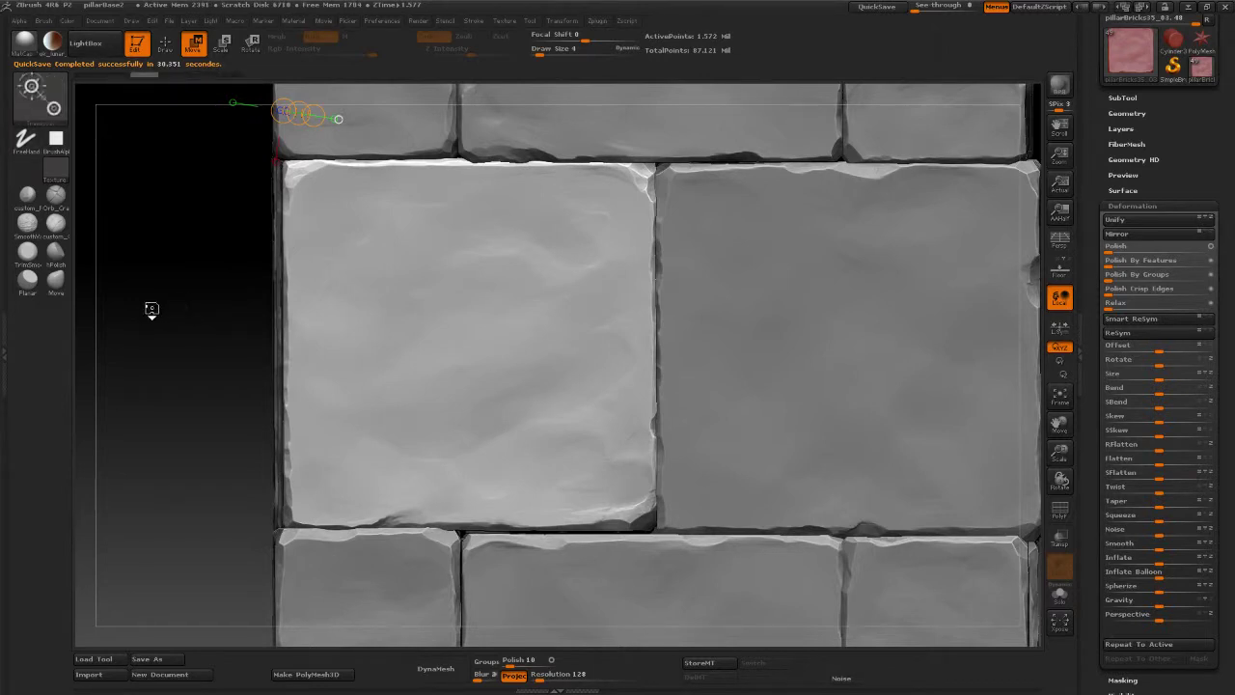
{"action": "key", "text": "ctrl+z"}
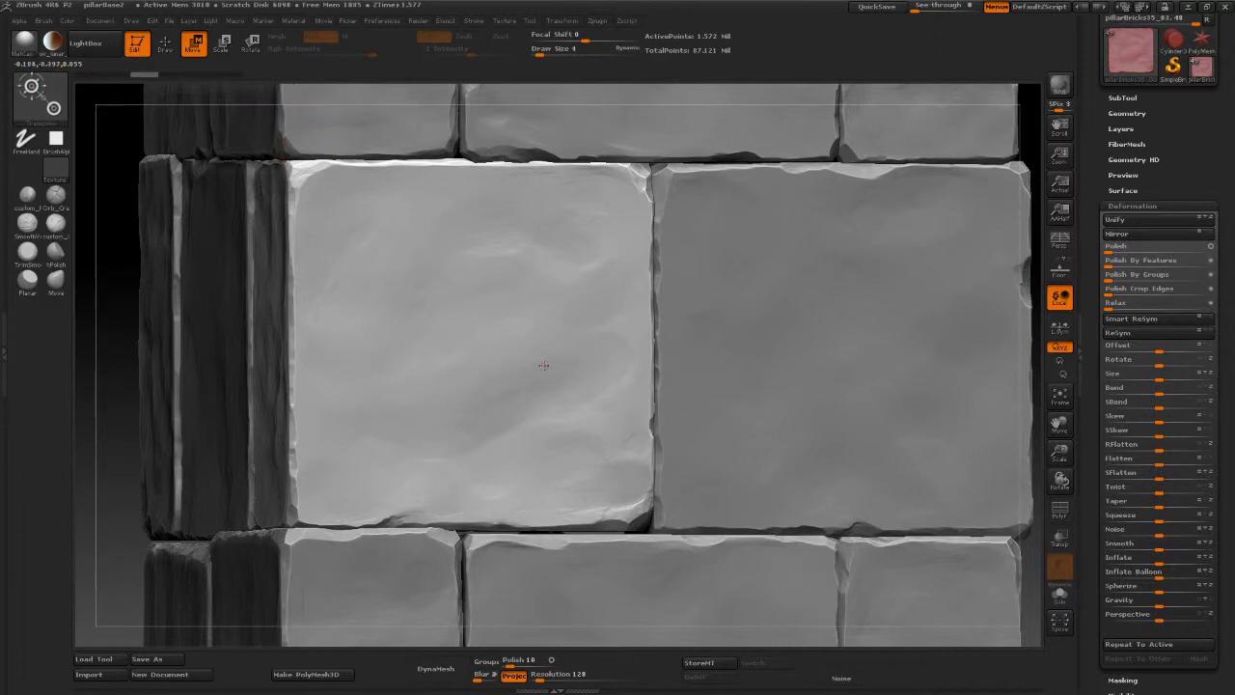
{"action": "right_click_drag", "start_coordinate": [543, 366], "coordinate": [426, 342], "text": "alt"}
{"action": "mouse_move", "coordinate": [822, 380]}
{"action": "left_mouse_down"}
{"action": "mouse_move", "coordinate": [875, 381]}
{"action": "mouse_move", "coordinate": [832, 389]}
{"action": "mouse_move", "coordinate": [852, 411]}
{"action": "mouse_move", "coordinate": [749, 401]}
{"action": "left_mouse_up"}
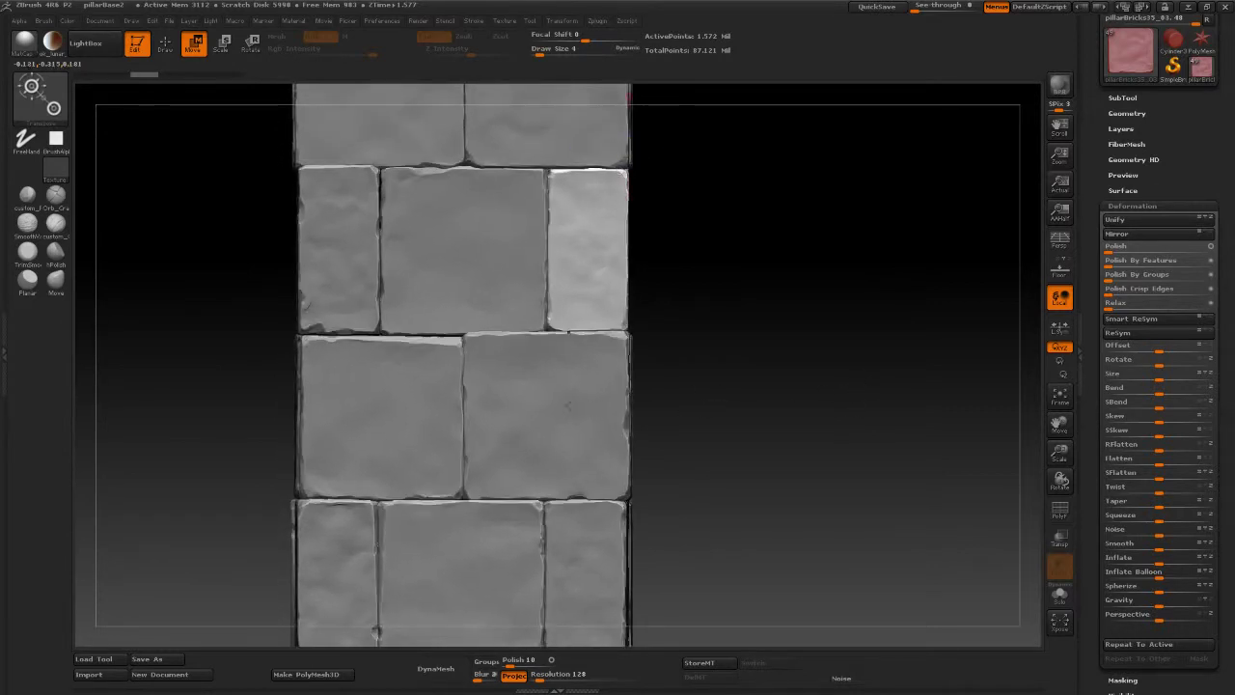
Step: Make the narrow left brick active, try a Rotate and undo it, then shrink it slightly with Size
{"action": "left_click", "coordinate": [569, 409], "text": "alt"}
{"action": "left_click_drag", "start_coordinate": [730, 411], "coordinate": [810, 405]}
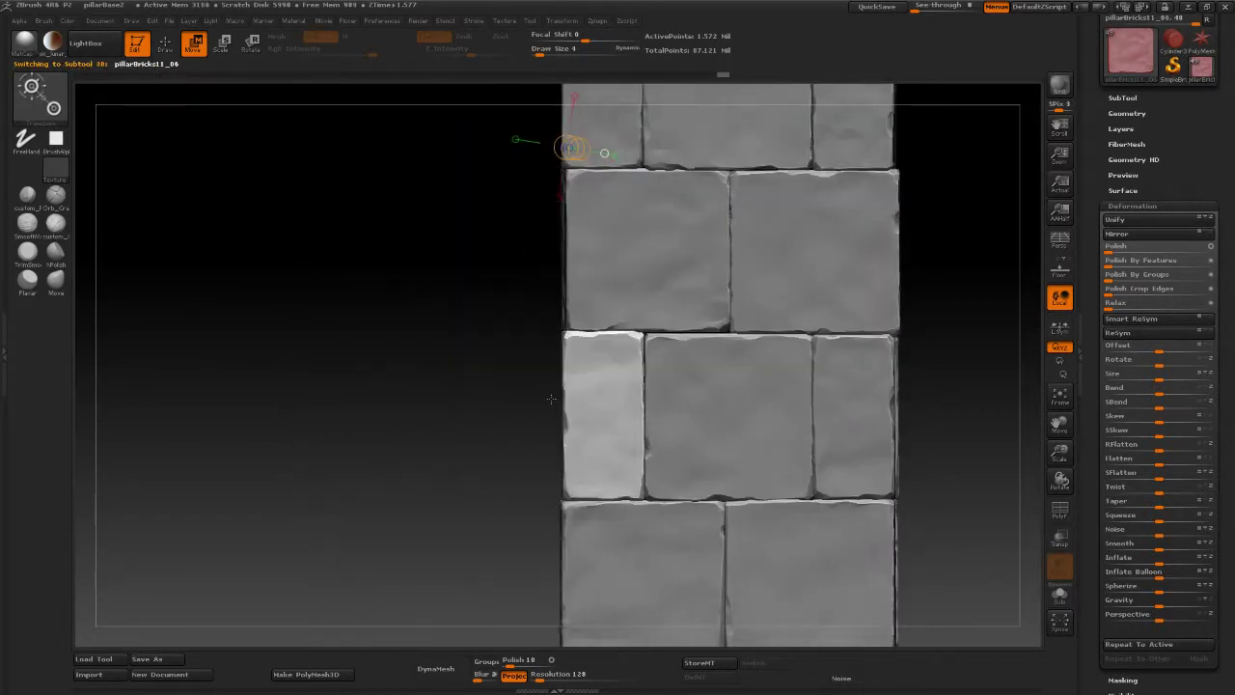
{"action": "left_click_drag", "start_coordinate": [413, 446], "coordinate": [415, 425], "text": "alt"}
{"action": "left_click_drag", "start_coordinate": [1059, 422], "coordinate": [960, 365]}
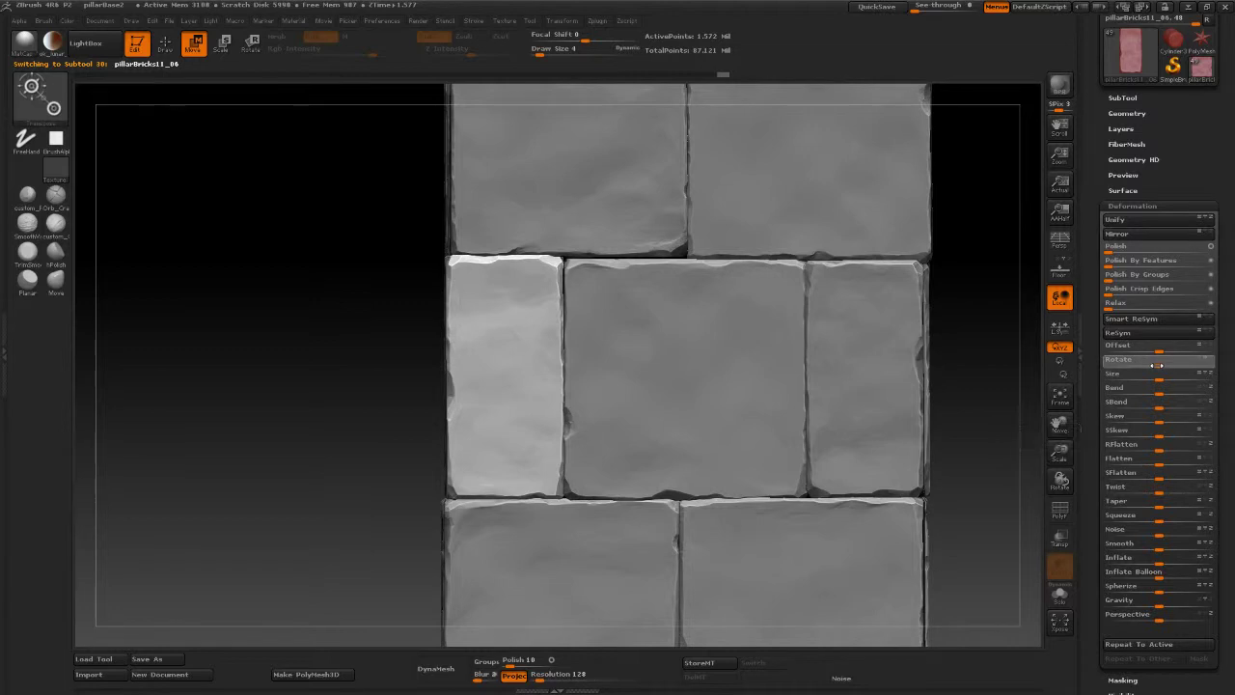
{"action": "left_click_drag", "start_coordinate": [1148, 365], "coordinate": [1173, 384]}
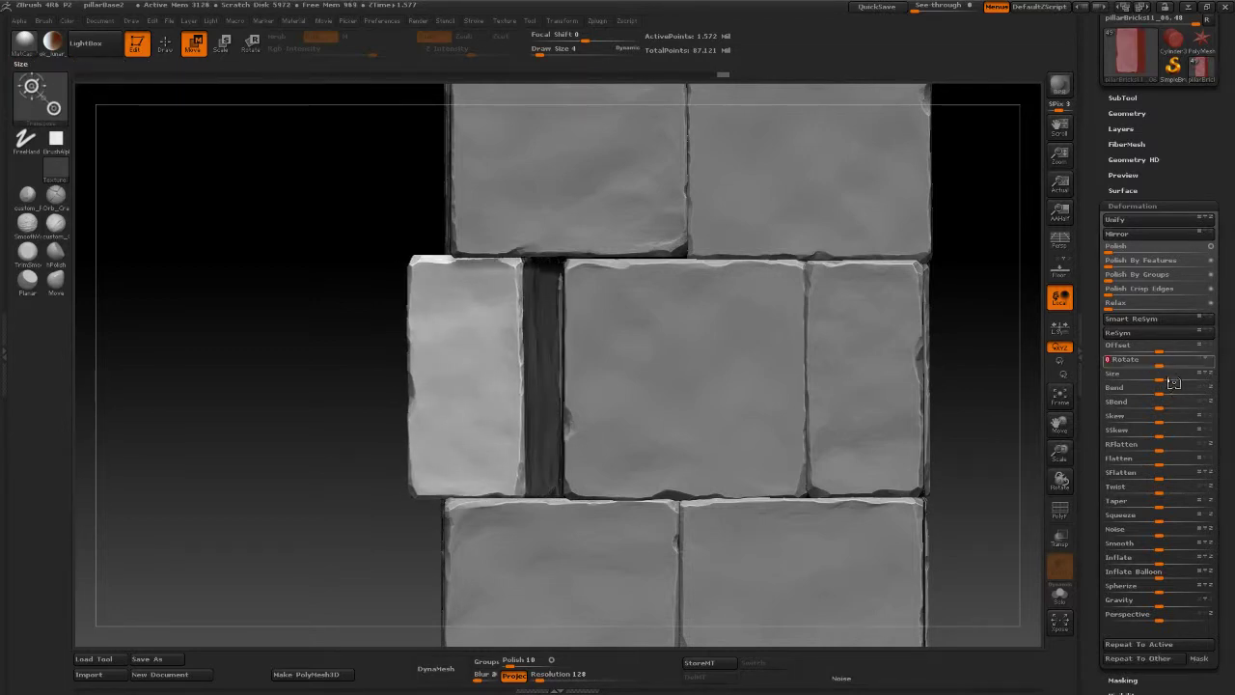
{"action": "key", "text": "ctrl+z"}
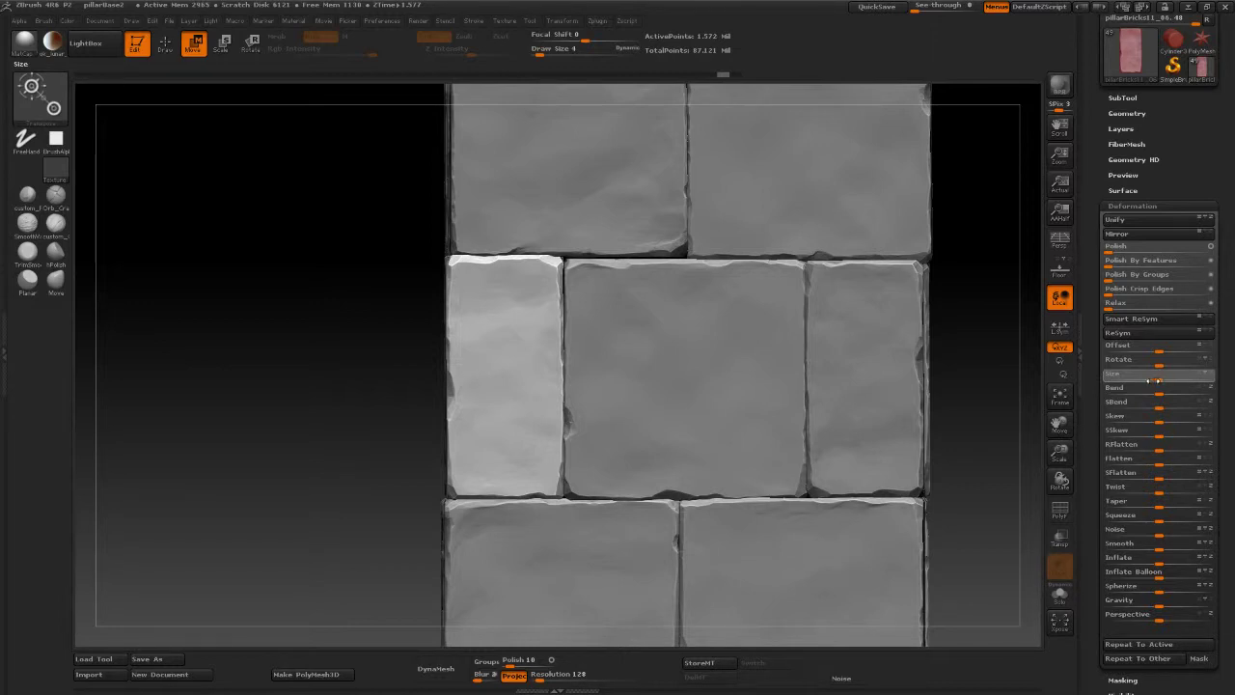
{"action": "left_click_drag", "start_coordinate": [1158, 380], "coordinate": [1153, 381]}
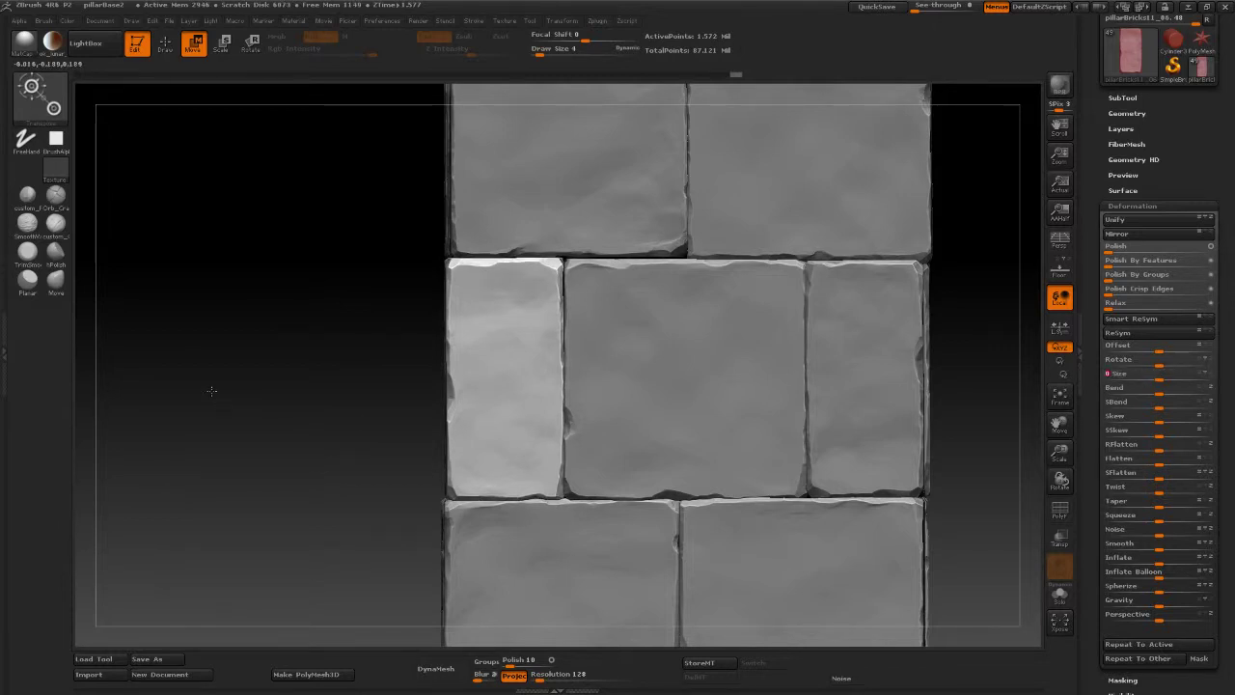
Step: Orbit to the pillar front, select the square centre brick pillarBricks11_01, and show it in Solo
{"action": "left_click_drag", "start_coordinate": [206, 389], "coordinate": [323, 392]}
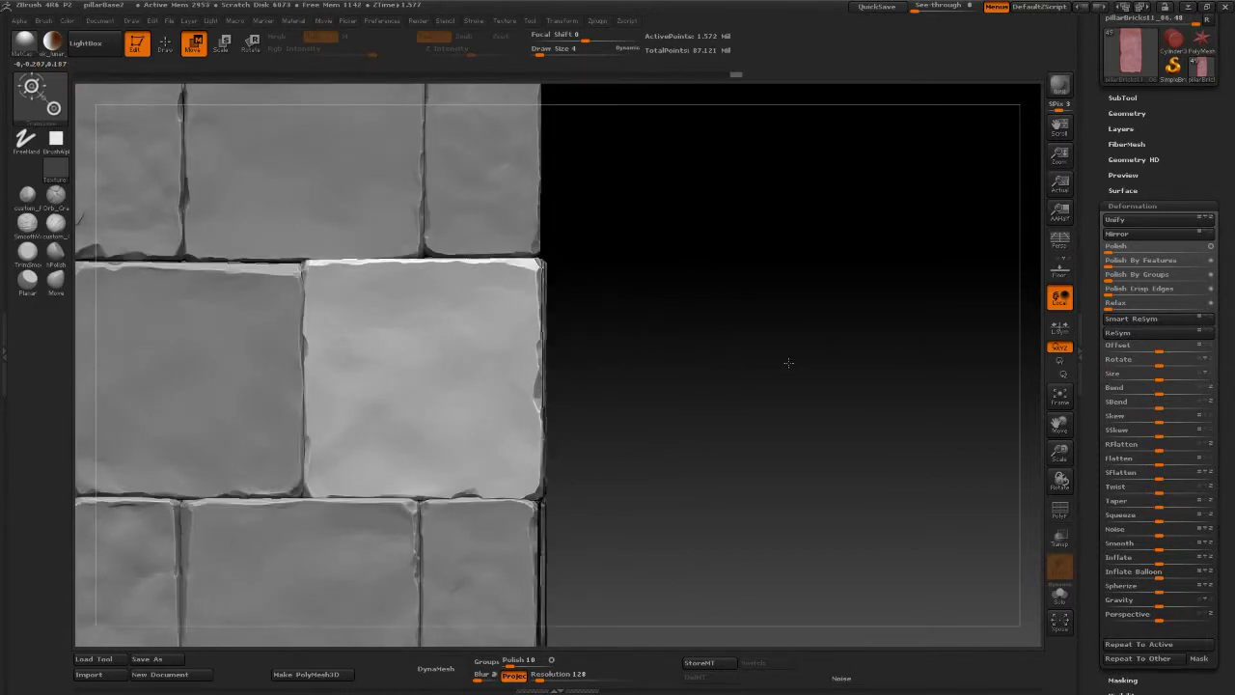
{"action": "left_click_drag", "start_coordinate": [788, 360], "coordinate": [739, 347], "text": "alt"}
{"action": "left_click_drag", "start_coordinate": [508, 91], "coordinate": [620, 126]}
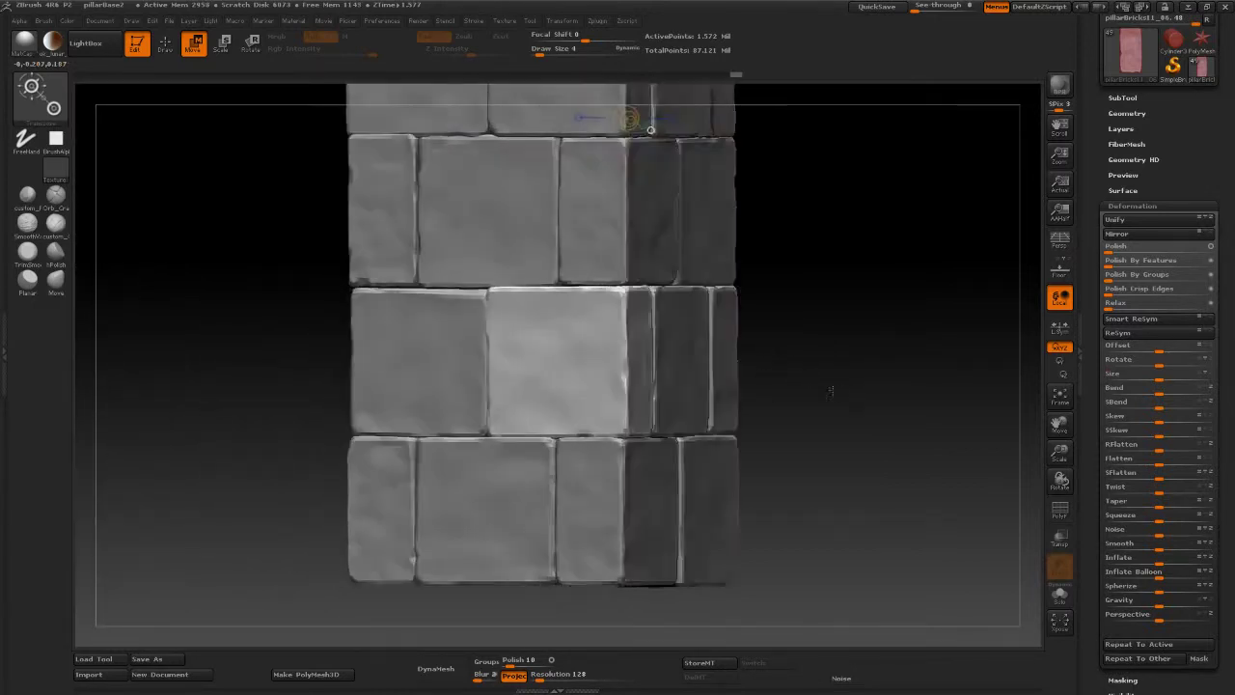
{"action": "left_click_drag", "start_coordinate": [405, 357], "coordinate": [409, 387], "text": "alt"}
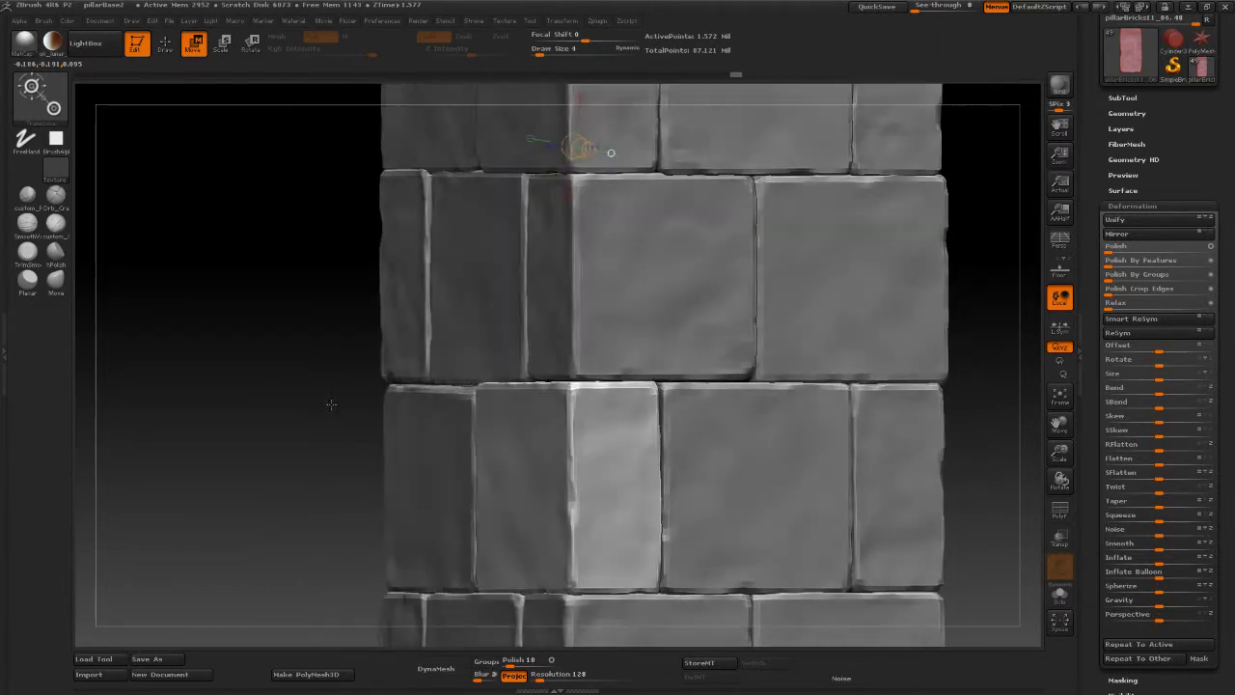
{"action": "mouse_move", "coordinate": [408, 368]}
{"action": "left_mouse_down"}
{"action": "mouse_move", "coordinate": [282, 395]}
{"action": "mouse_move", "coordinate": [569, 413]}
{"action": "left_mouse_up"}
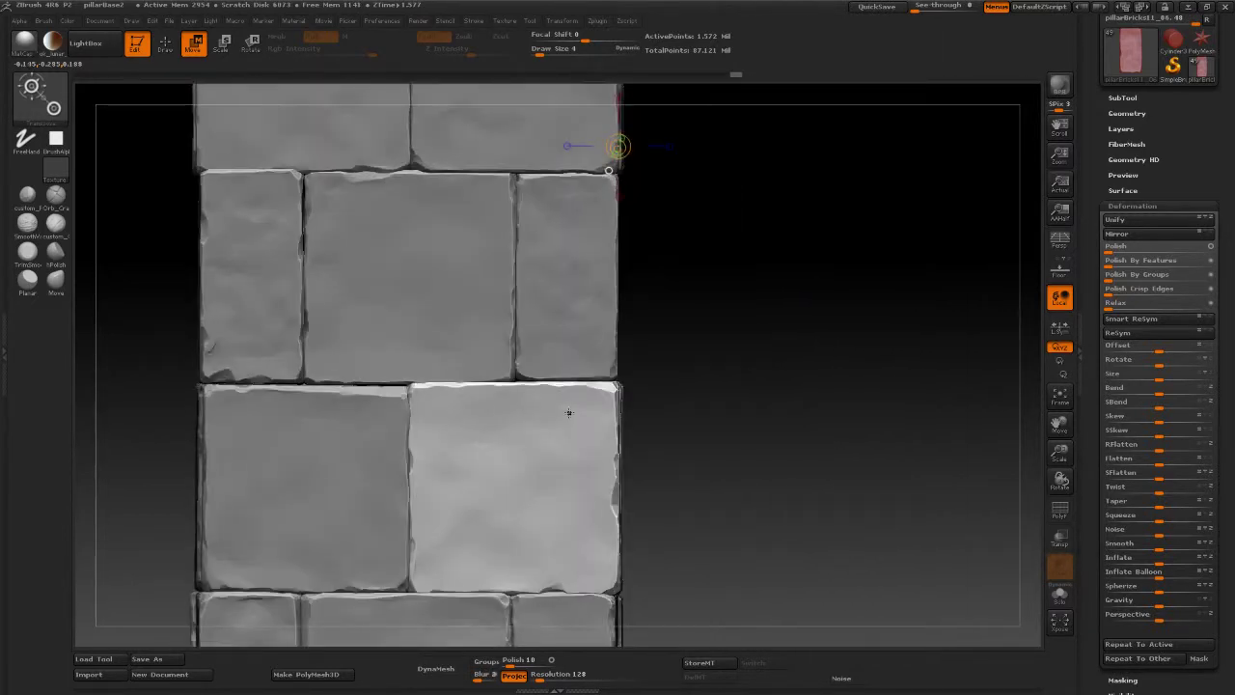
{"action": "mouse_move", "coordinate": [768, 417]}
{"action": "left_mouse_down", "text": "alt"}
{"action": "mouse_move", "coordinate": [755, 396]}
{"action": "mouse_move", "coordinate": [941, 316]}
{"action": "mouse_move", "coordinate": [795, 444]}
{"action": "mouse_move", "coordinate": [827, 422]}
{"action": "left_mouse_up", "text": "alt"}
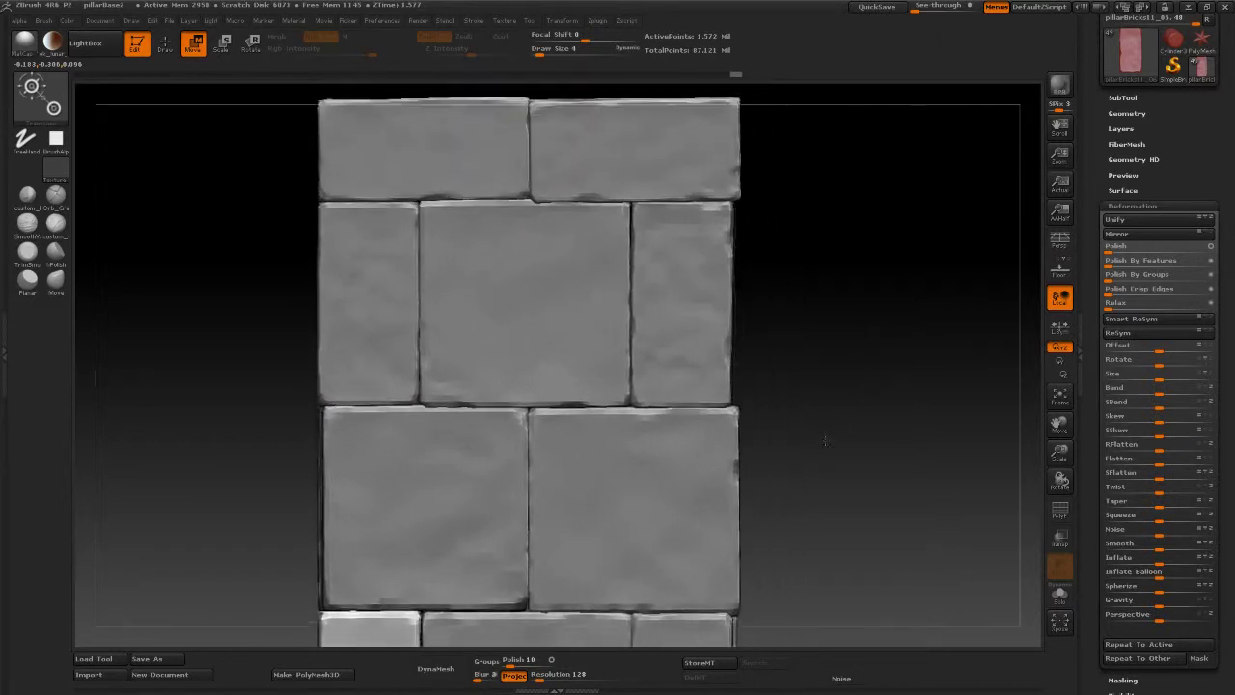
{"action": "mouse_move", "coordinate": [862, 325]}
{"action": "left_mouse_down", "text": "alt"}
{"action": "mouse_move", "coordinate": [826, 358]}
{"action": "mouse_move", "coordinate": [838, 377]}
{"action": "left_mouse_up", "text": "alt"}
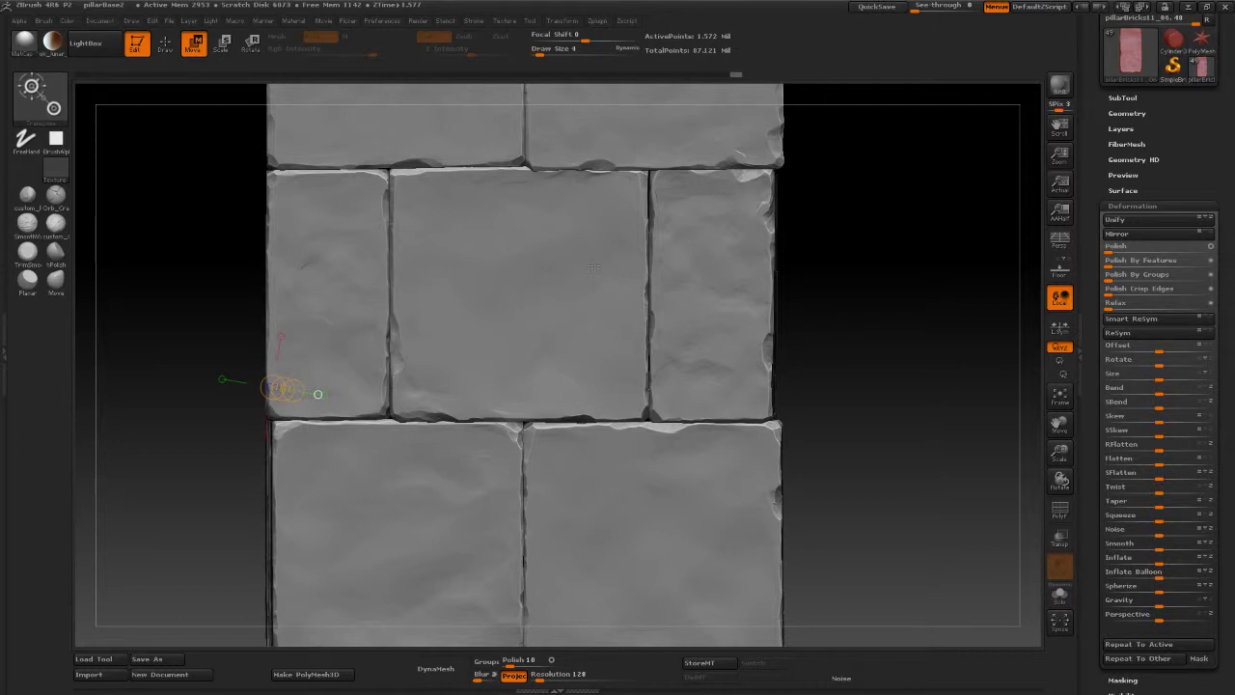
{"action": "left_click", "coordinate": [593, 302], "text": "alt"}
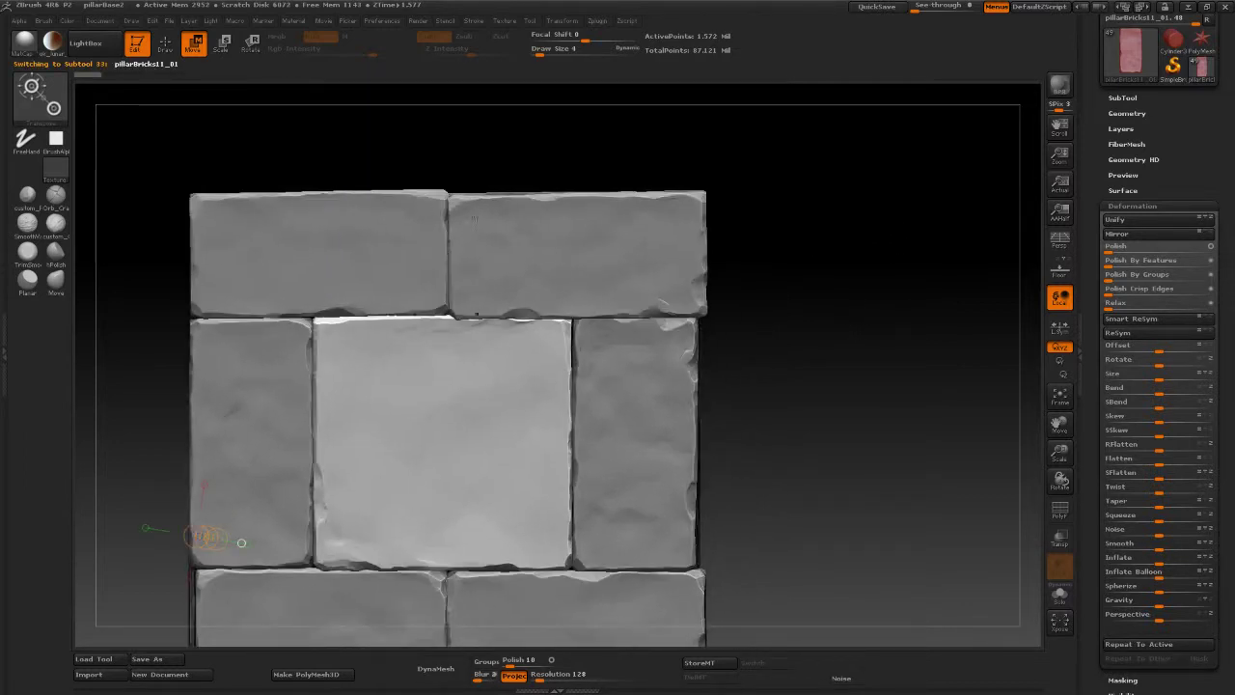
{"action": "left_click_drag", "start_coordinate": [787, 321], "coordinate": [929, 321]}
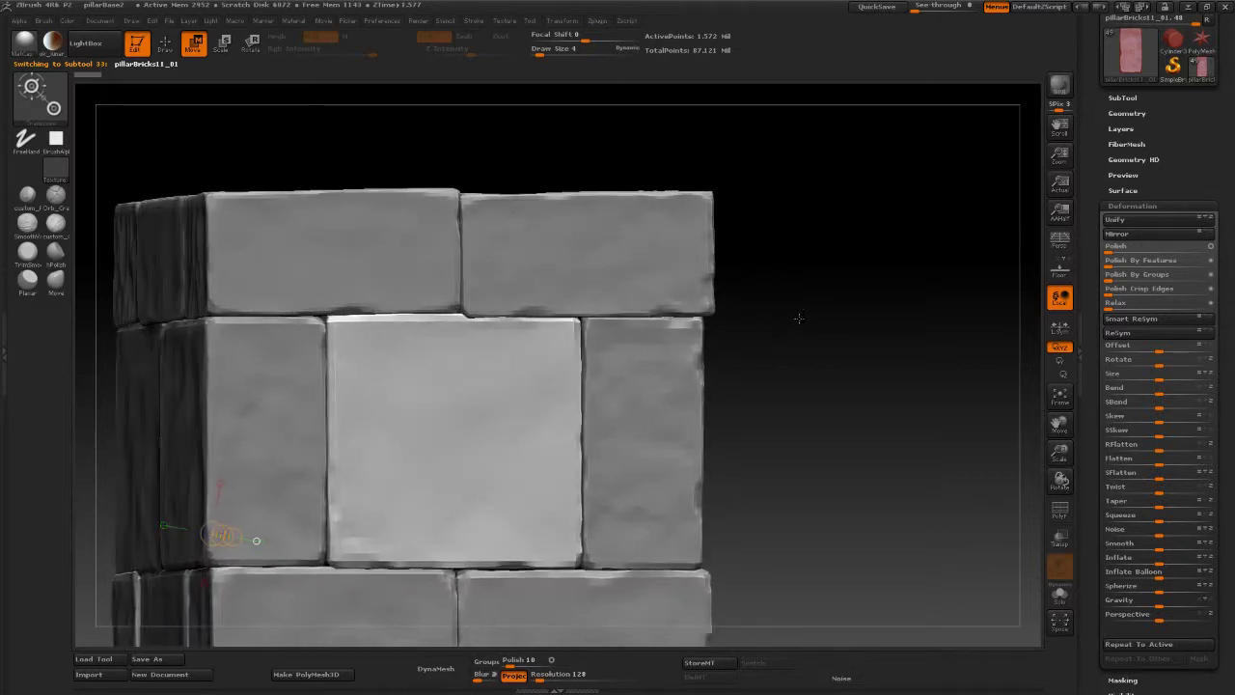
{"action": "left_click", "coordinate": [1059, 596]}
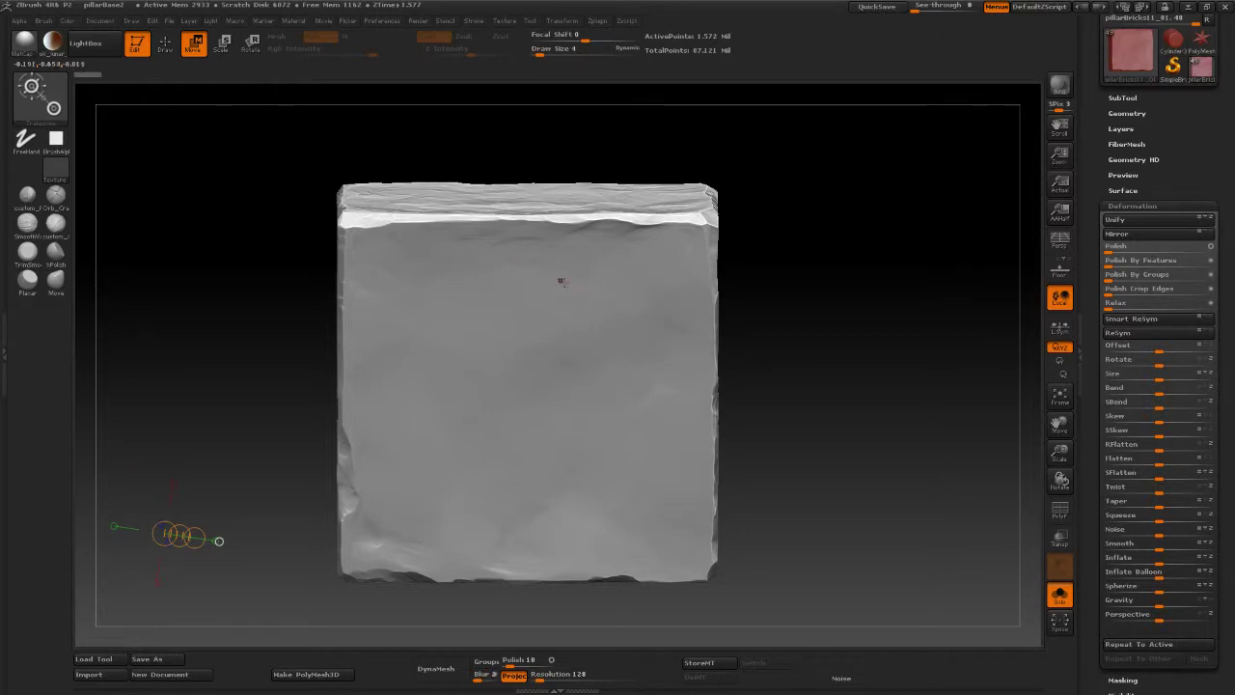
Step: Chip the centre brick's top edge with a carving brush, adjusting Draw Size between 10 and 4
{"action": "left_click", "coordinate": [55, 253]}
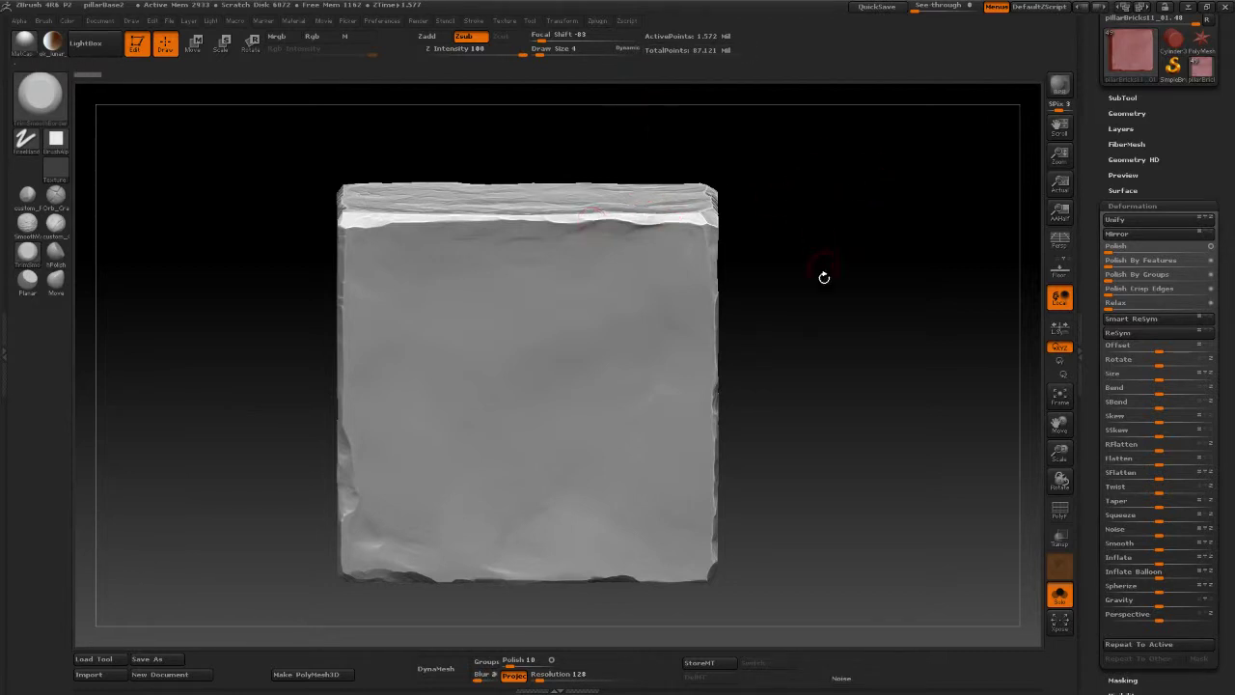
{"action": "key", "text": "space"}
{"action": "mouse_move", "coordinate": [595, 245]}
{"action": "left_mouse_down"}
{"action": "mouse_move", "coordinate": [637, 217]}
{"action": "mouse_move", "coordinate": [586, 221]}
{"action": "mouse_move", "coordinate": [640, 209]}
{"action": "mouse_move", "coordinate": [590, 224]}
{"action": "mouse_move", "coordinate": [495, 217]}
{"action": "mouse_move", "coordinate": [642, 229]}
{"action": "mouse_move", "coordinate": [601, 223]}
{"action": "left_mouse_up"}
{"action": "key", "text": "space"}
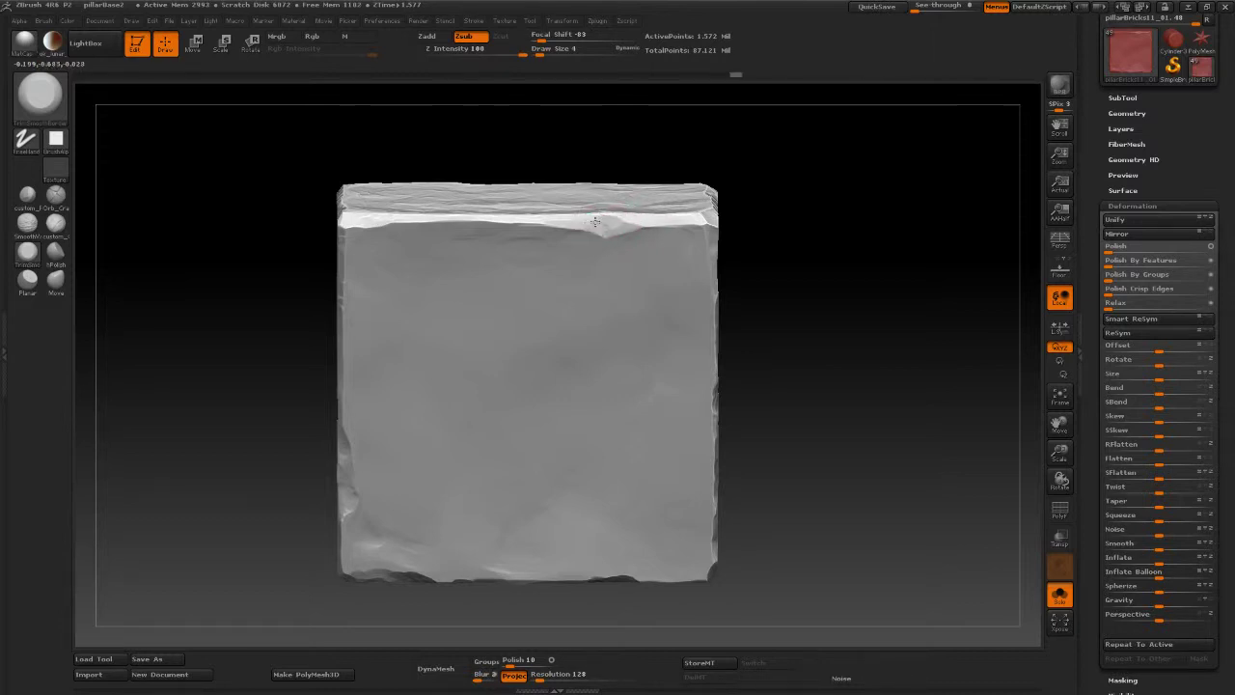
{"action": "left_click", "coordinate": [27, 196]}
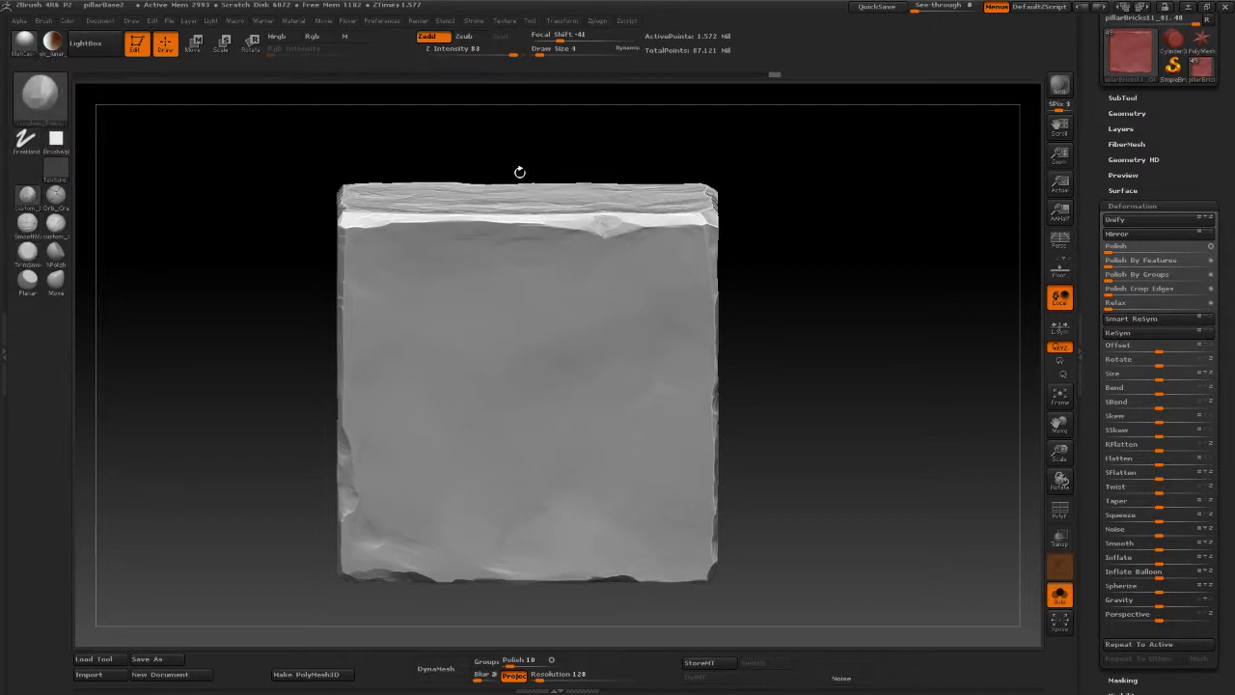
{"action": "left_click_drag", "start_coordinate": [607, 225], "coordinate": [614, 225]}
Step: Show the surrounding bricks again and make the top-right pillarBricks11_04 the active subtool
{"action": "left_click", "coordinate": [944, 408]}
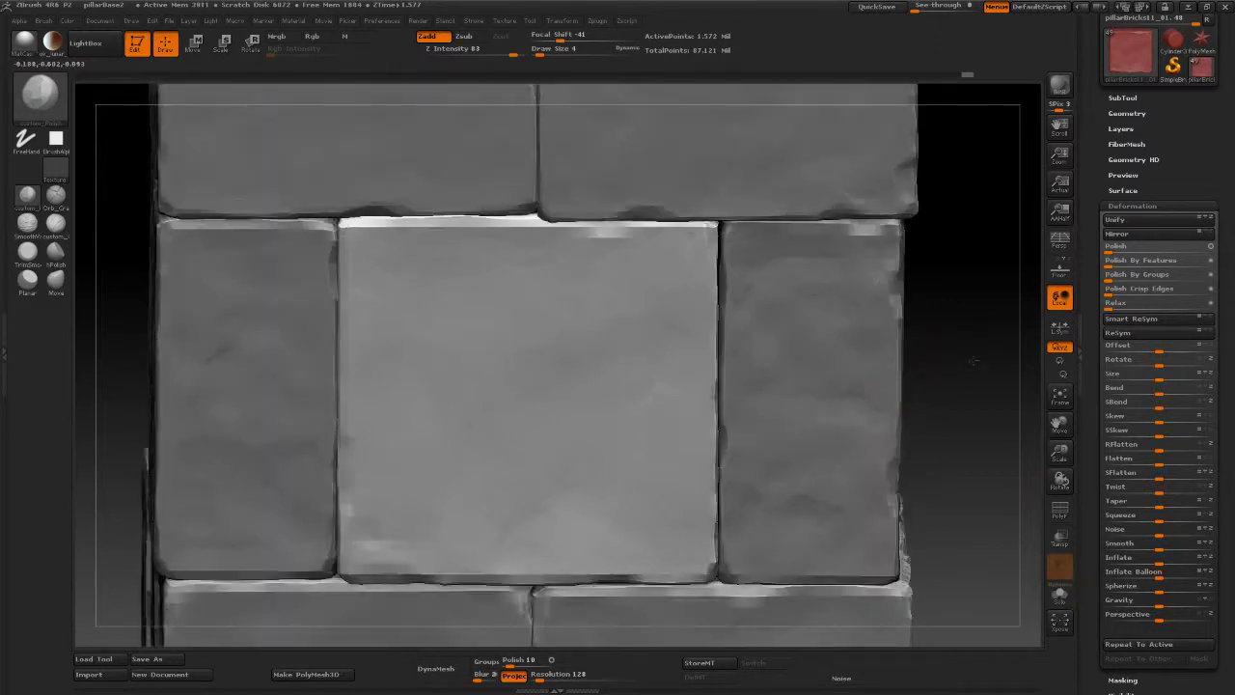
{"action": "mouse_move", "coordinate": [945, 358]}
{"action": "left_mouse_down"}
{"action": "mouse_move", "coordinate": [994, 345]}
{"action": "mouse_move", "coordinate": [951, 320]}
{"action": "mouse_move", "coordinate": [932, 284]}
{"action": "left_mouse_up"}
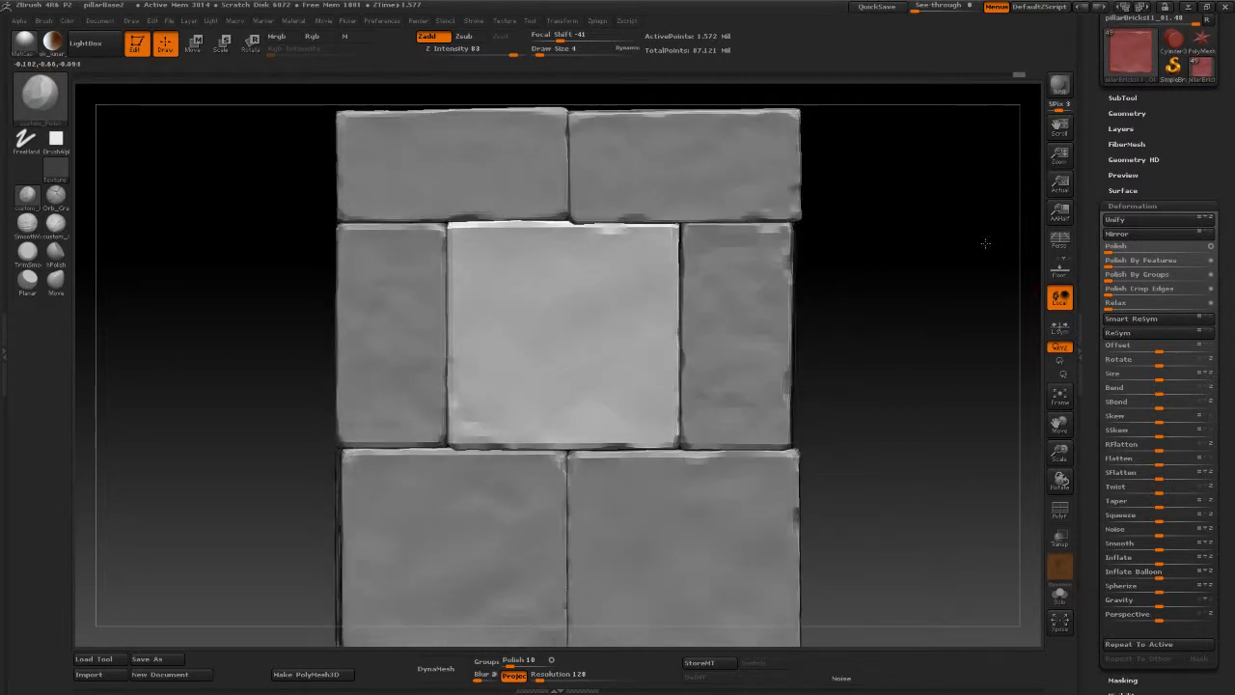
{"action": "left_click_drag", "start_coordinate": [964, 289], "coordinate": [977, 295], "text": "alt"}
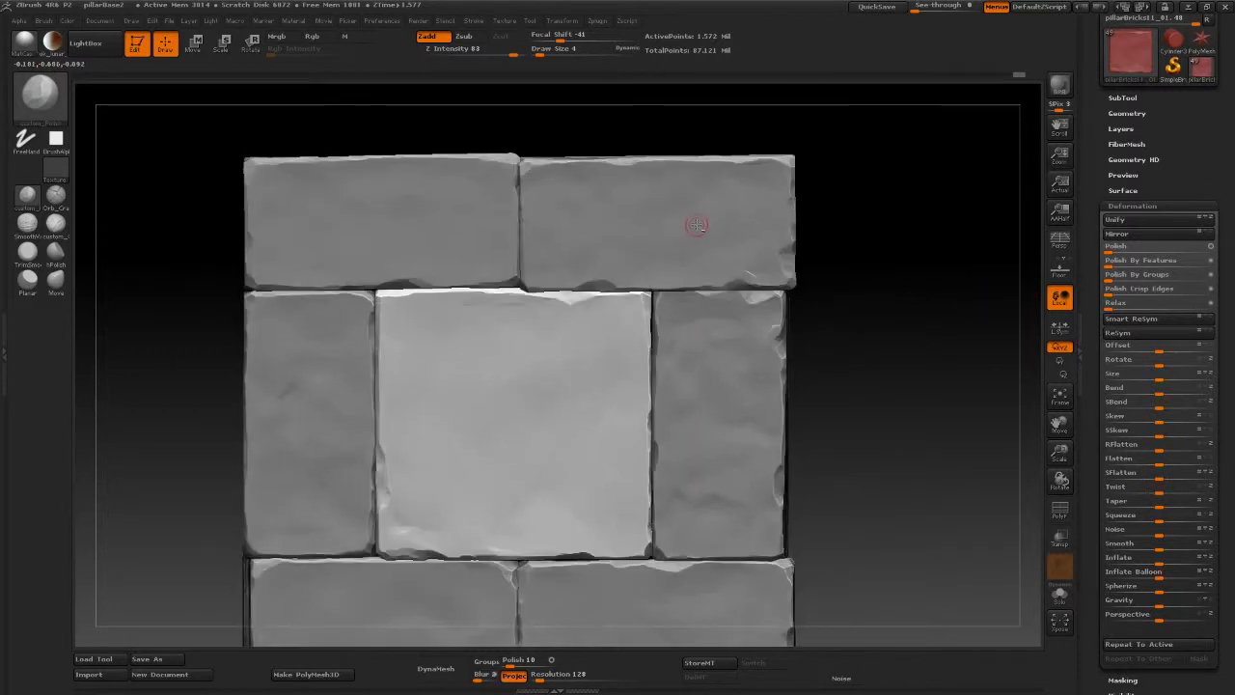
{"action": "left_click", "coordinate": [698, 226], "text": "alt"}
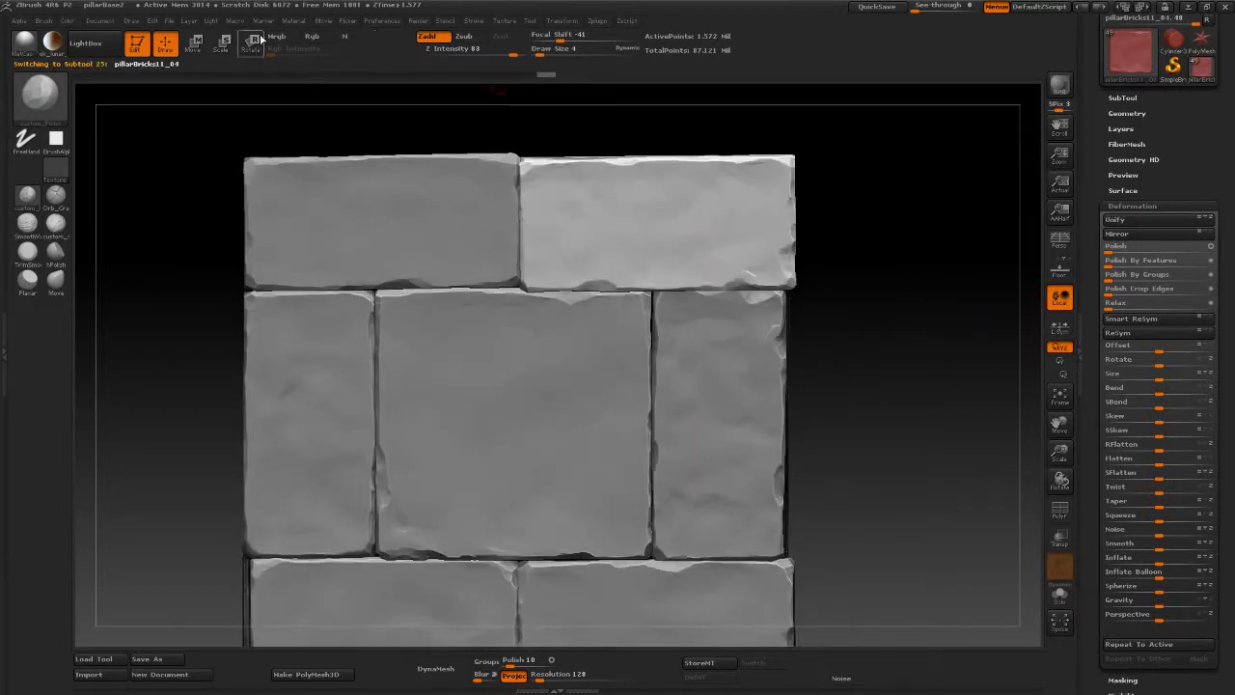
Step: Spin the top-right brick about horizontal and vertical axes with Transpose Rotate
{"action": "key", "text": "r"}
{"action": "left_click_drag", "start_coordinate": [578, 221], "coordinate": [799, 221]}
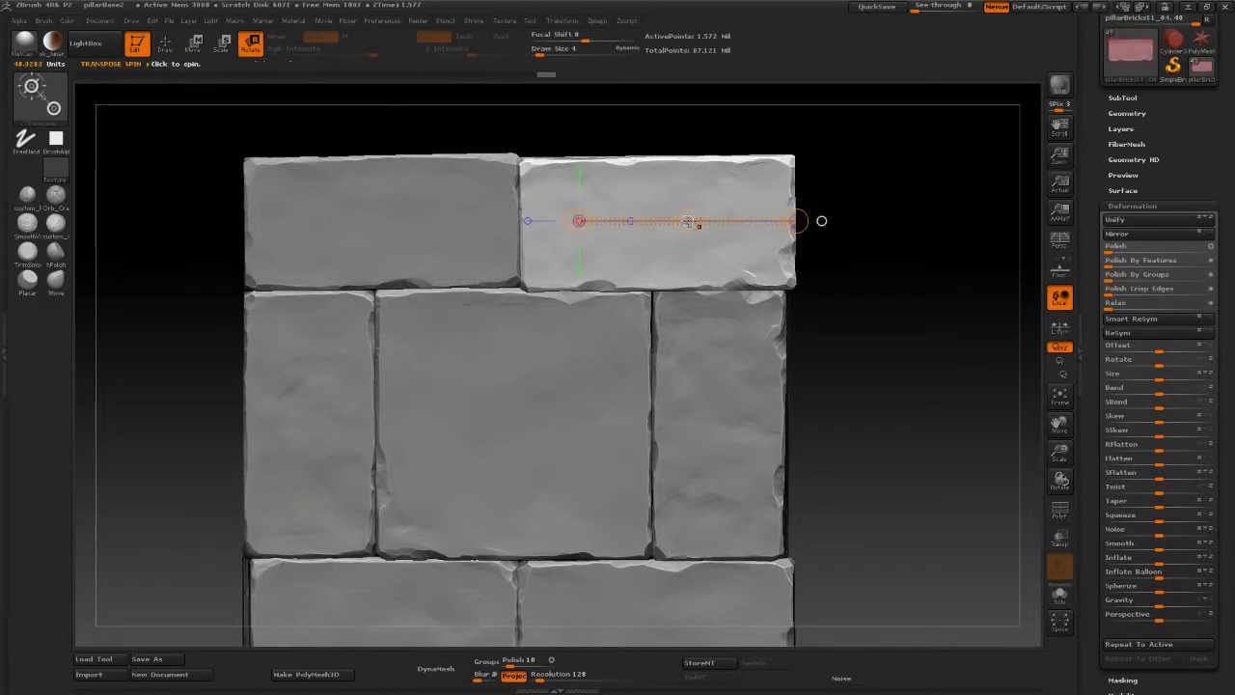
{"action": "left_click_drag", "start_coordinate": [695, 221], "coordinate": [669, 216]}
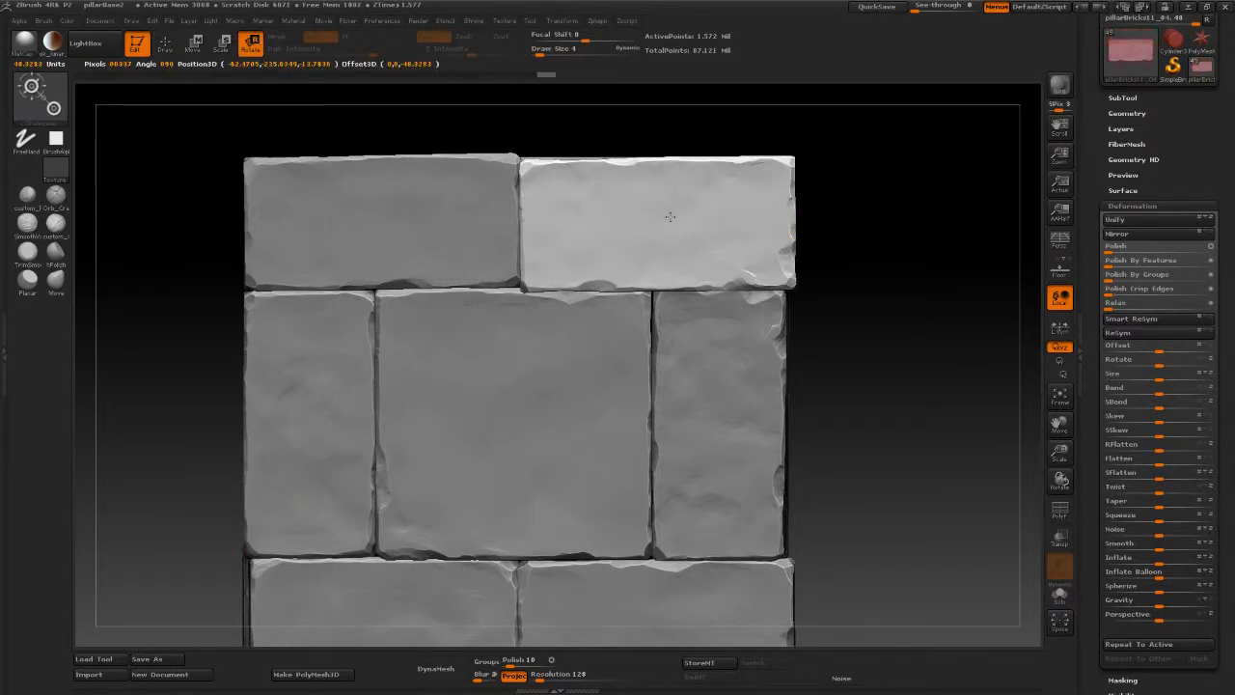
{"action": "mouse_move", "coordinate": [578, 221]}
{"action": "left_mouse_down"}
{"action": "mouse_move", "coordinate": [800, 221]}
{"action": "mouse_move", "coordinate": [688, 221]}
{"action": "left_mouse_up"}
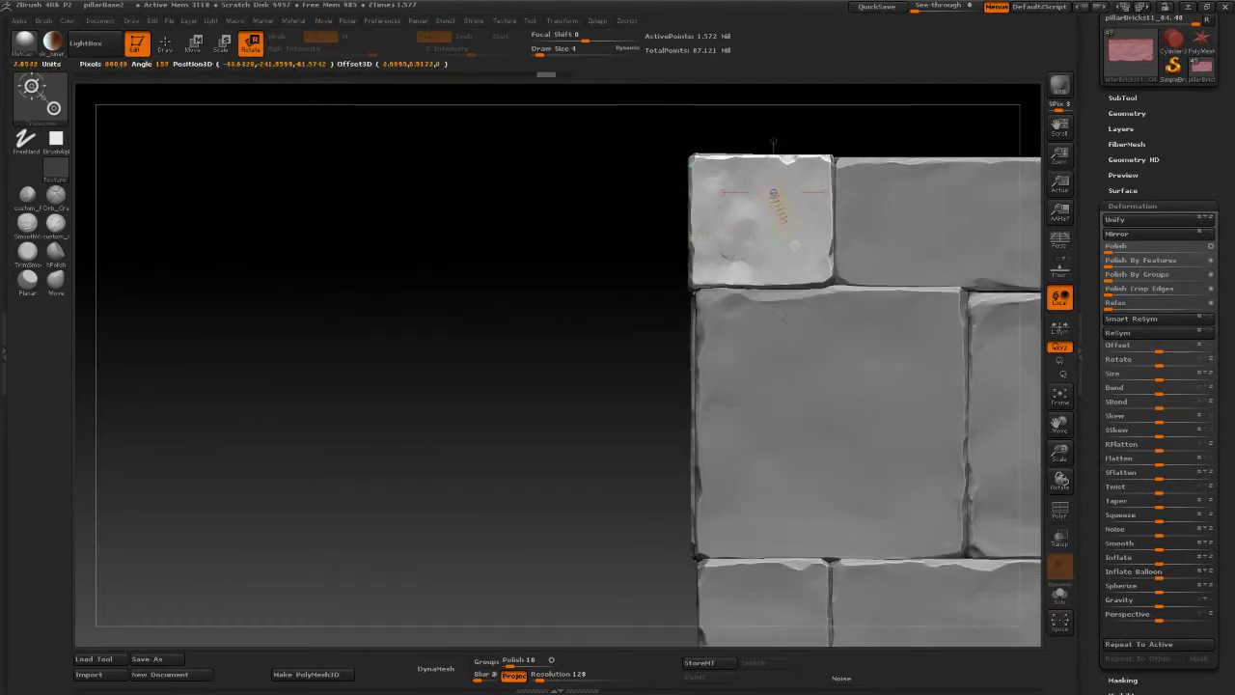
{"action": "mouse_move", "coordinate": [772, 144]}
{"action": "left_mouse_down"}
{"action": "mouse_move", "coordinate": [772, 399]}
{"action": "mouse_move", "coordinate": [773, 282]}
{"action": "left_mouse_up"}
{"action": "left_click_drag", "start_coordinate": [719, 237], "coordinate": [889, 236]}
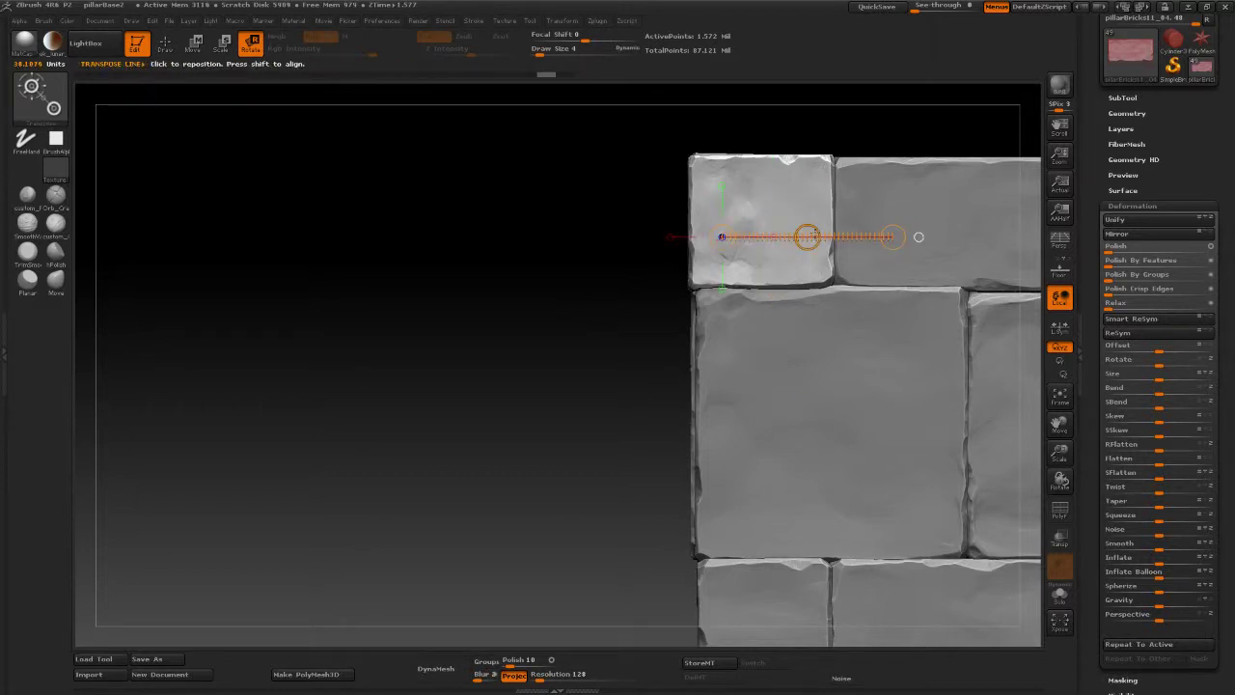
{"action": "mouse_move", "coordinate": [805, 237]}
{"action": "left_mouse_down"}
{"action": "mouse_move", "coordinate": [776, 239]}
{"action": "mouse_move", "coordinate": [809, 236]}
{"action": "left_mouse_up"}
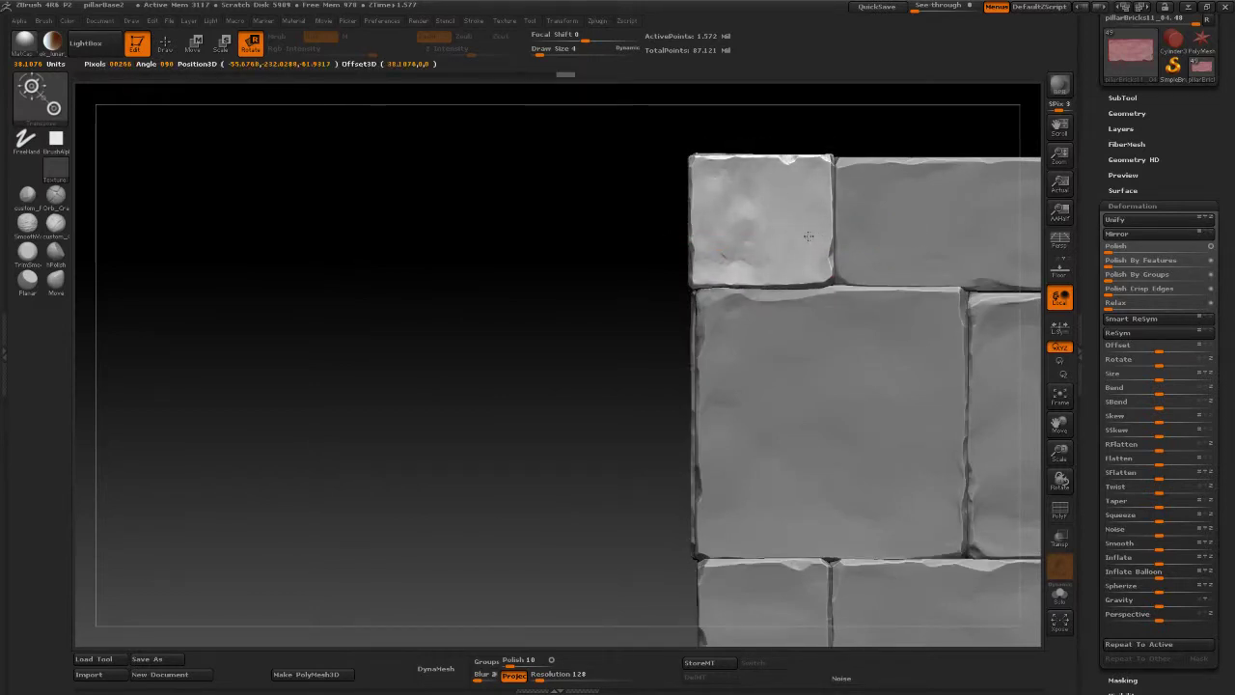
{"action": "left_click_drag", "start_coordinate": [709, 249], "coordinate": [806, 236]}
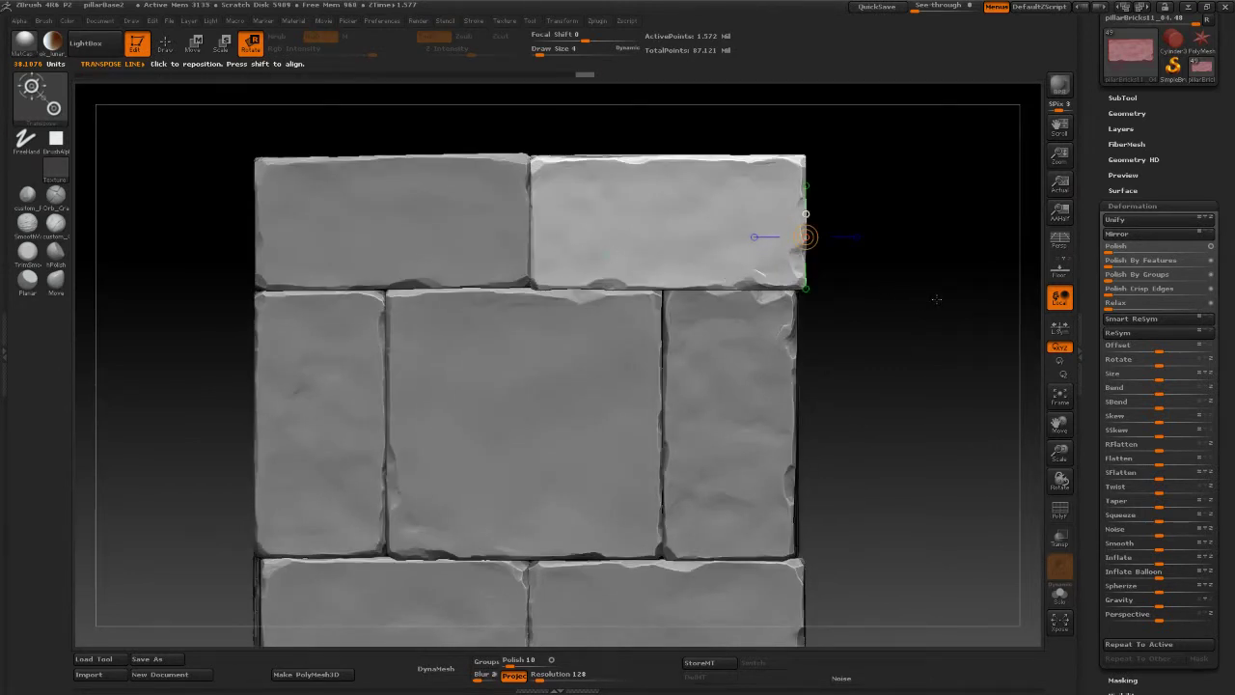
{"action": "mouse_move", "coordinate": [928, 296]}
{"action": "left_mouse_down"}
{"action": "mouse_move", "coordinate": [931, 337]}
{"action": "mouse_move", "coordinate": [950, 351]}
{"action": "left_mouse_up"}
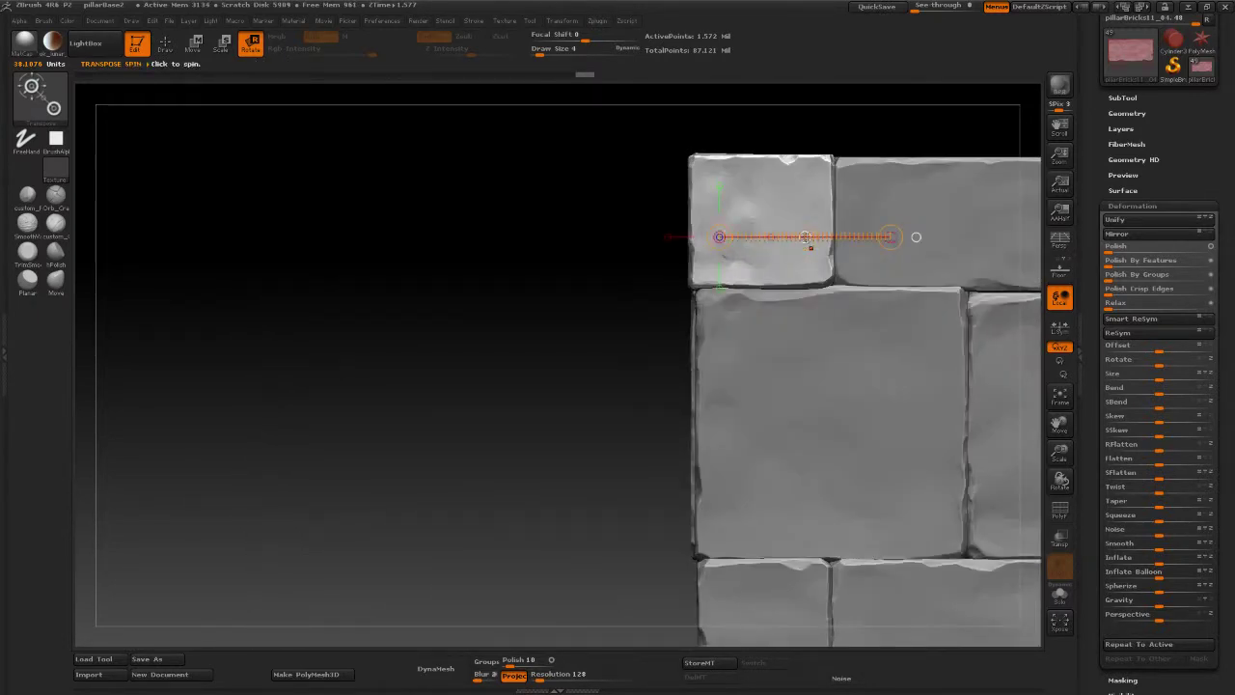
{"action": "left_click", "coordinate": [808, 236]}
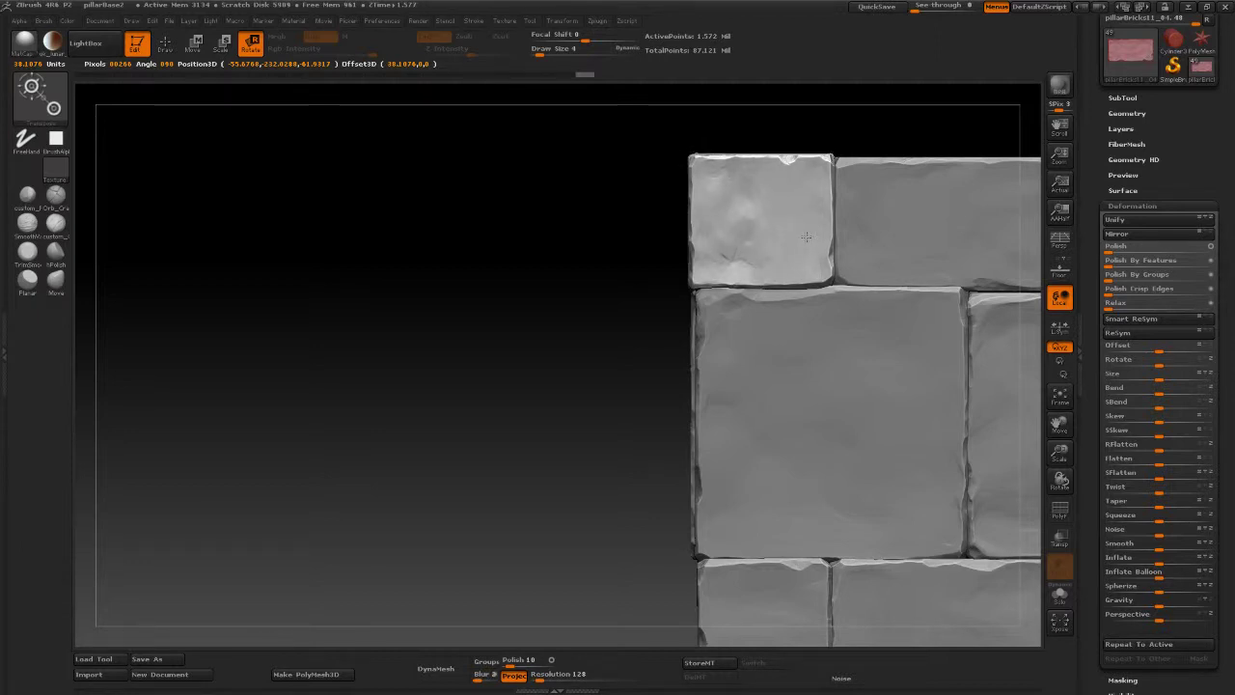
Step: Zoom to the pillar and make the narrow right middle brick pillarBricks11 the active subtool
{"action": "mouse_move", "coordinate": [696, 264]}
{"action": "left_mouse_down"}
{"action": "mouse_move", "coordinate": [911, 311]}
{"action": "mouse_move", "coordinate": [871, 339]}
{"action": "left_mouse_up"}
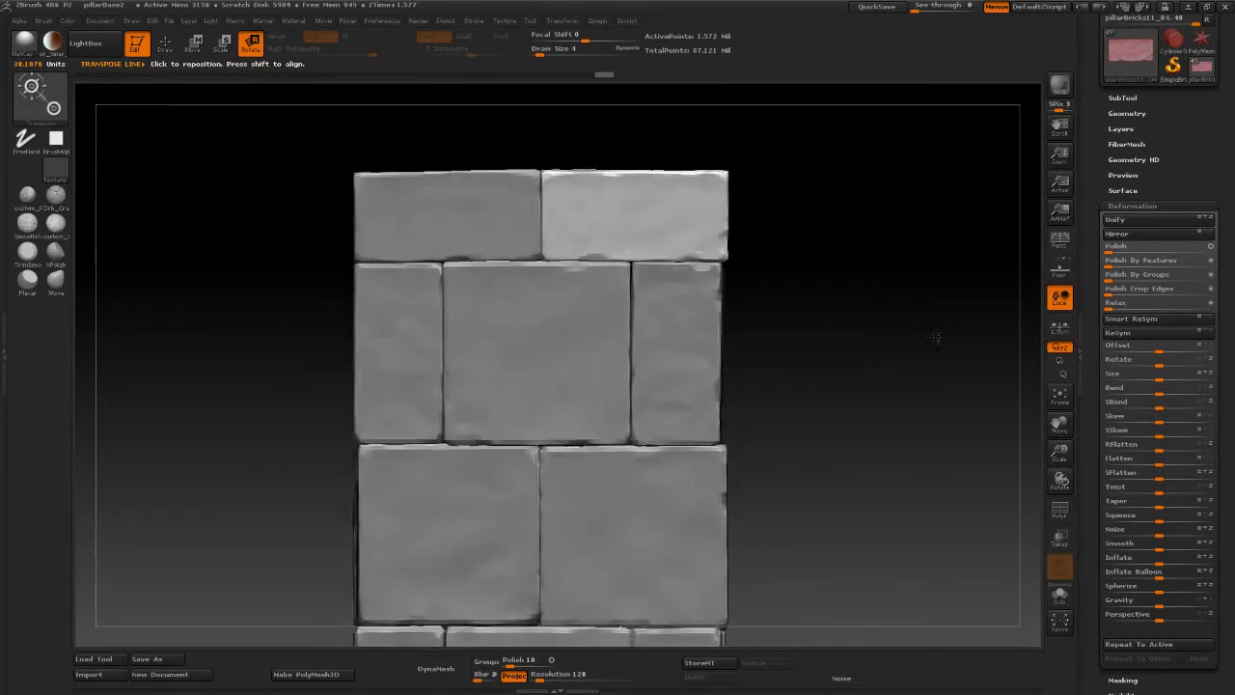
{"action": "left_click_drag", "start_coordinate": [874, 315], "coordinate": [739, 335], "text": "alt"}
{"action": "left_click", "coordinate": [739, 336], "text": "alt"}
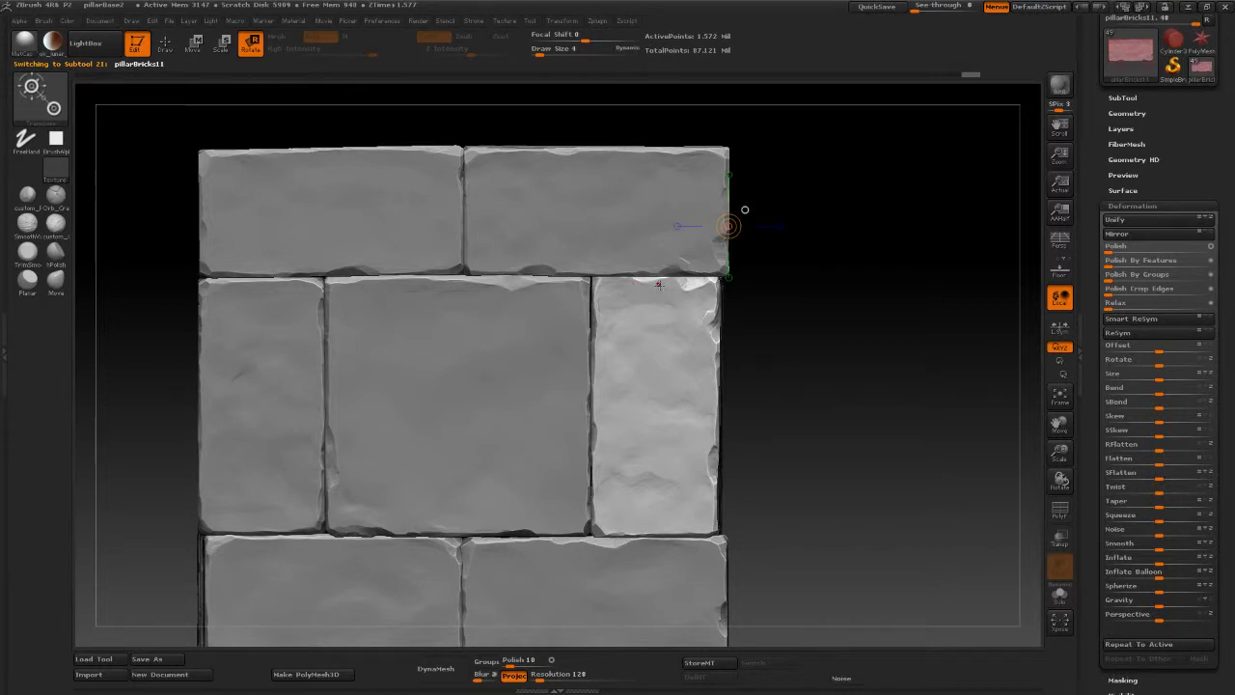
Step: Solo the right-hand middle brick and chip its top edge with Clay Zsub
{"action": "left_click", "coordinate": [1059, 596]}
{"action": "key", "text": "q"}
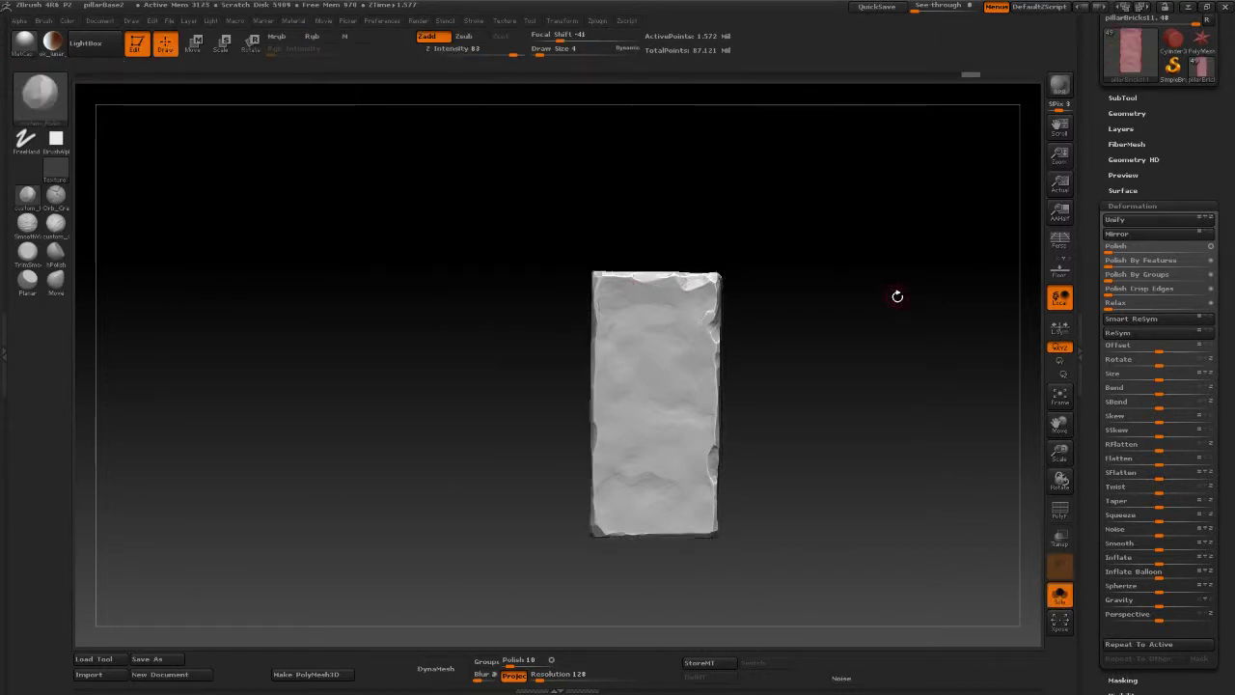
{"action": "left_click_drag", "start_coordinate": [897, 296], "coordinate": [260, 257]}
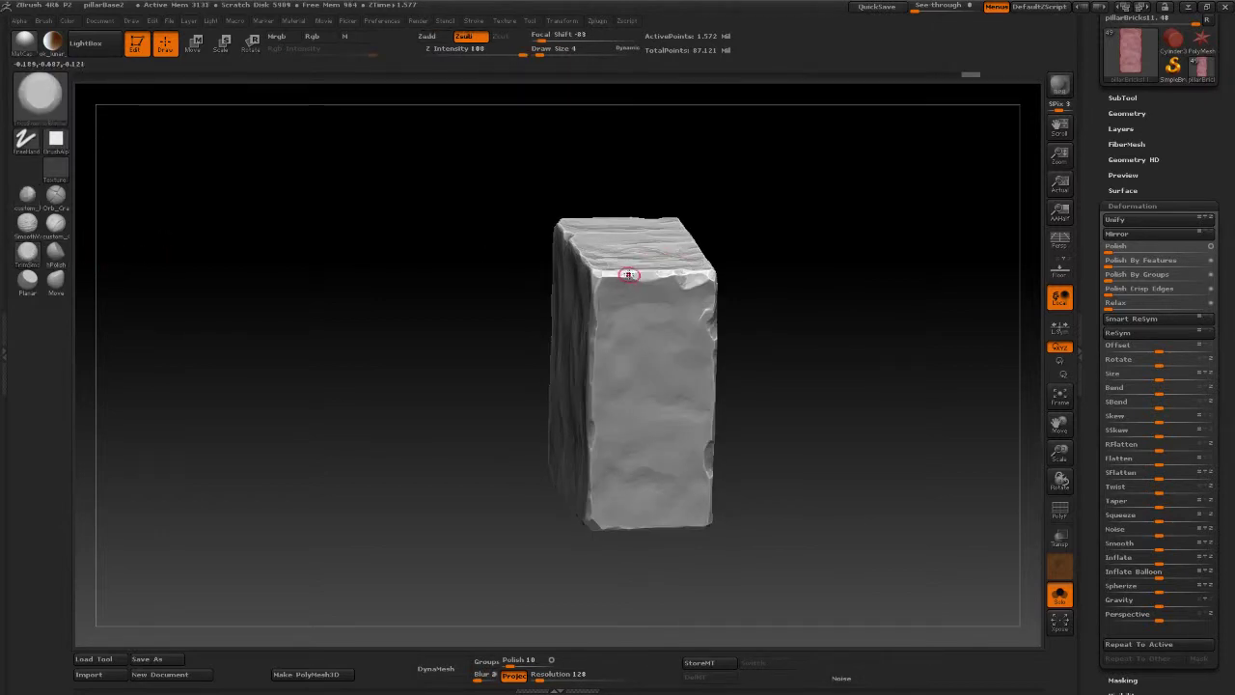
{"action": "key", "text": "space"}
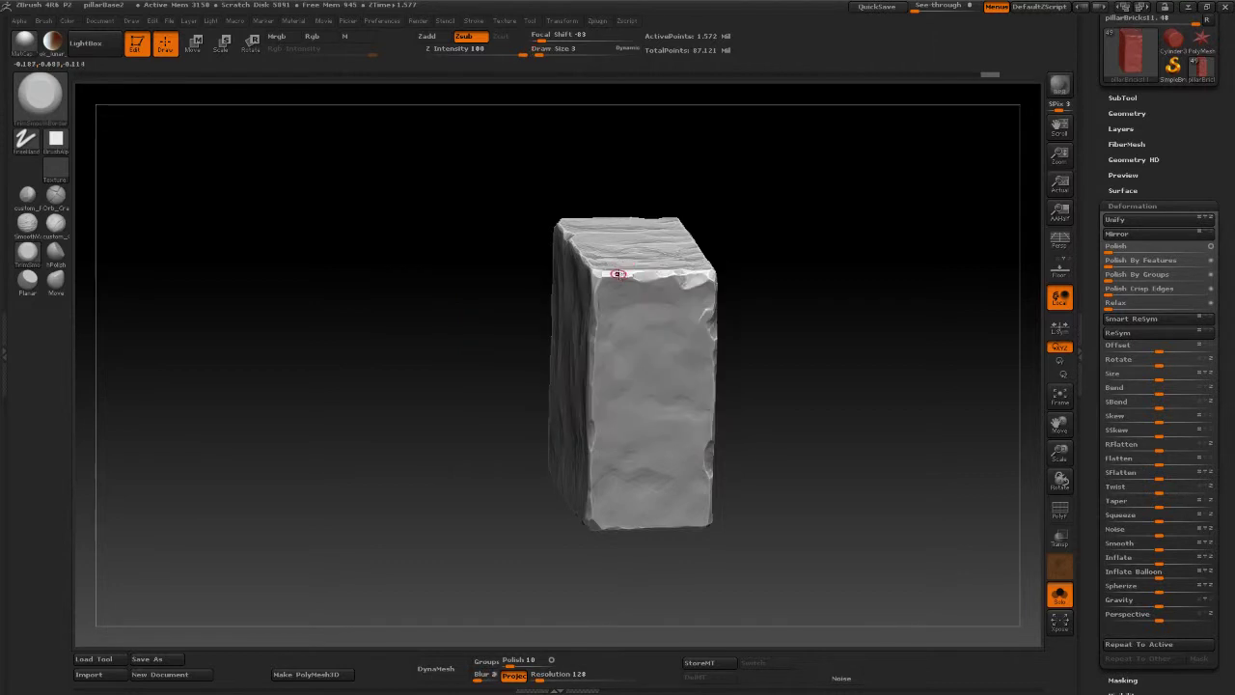
{"action": "key", "text": "space"}
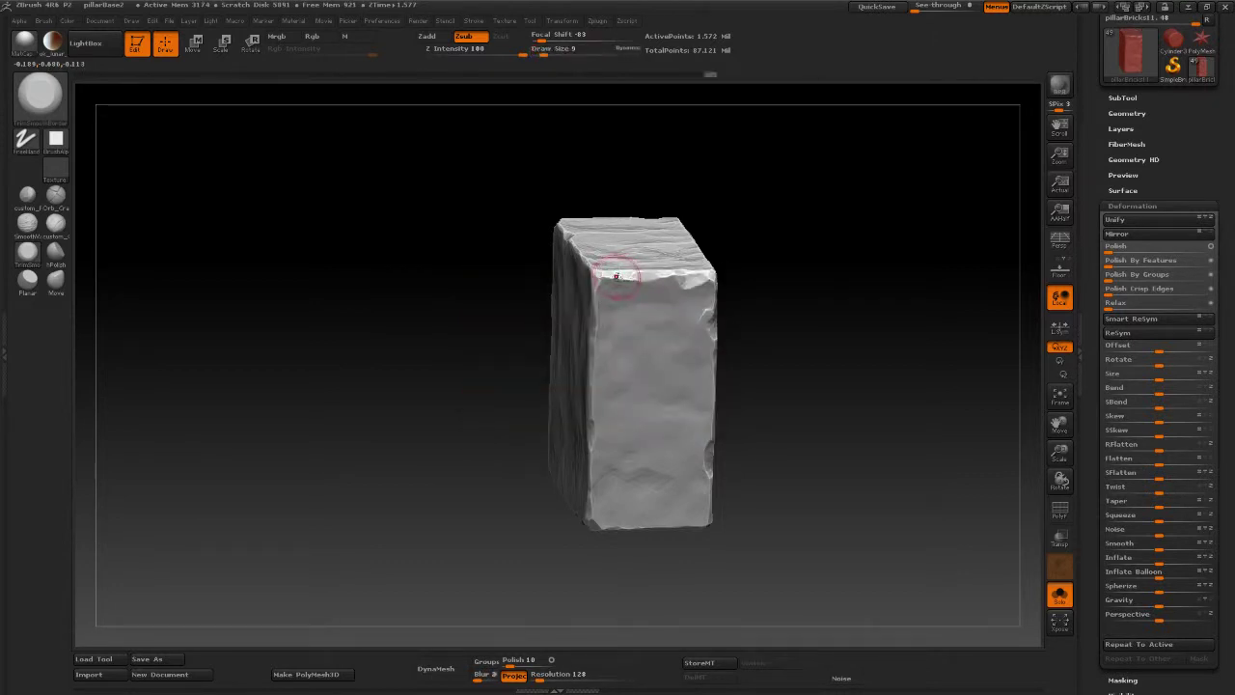
{"action": "left_click_drag", "start_coordinate": [610, 277], "coordinate": [601, 277]}
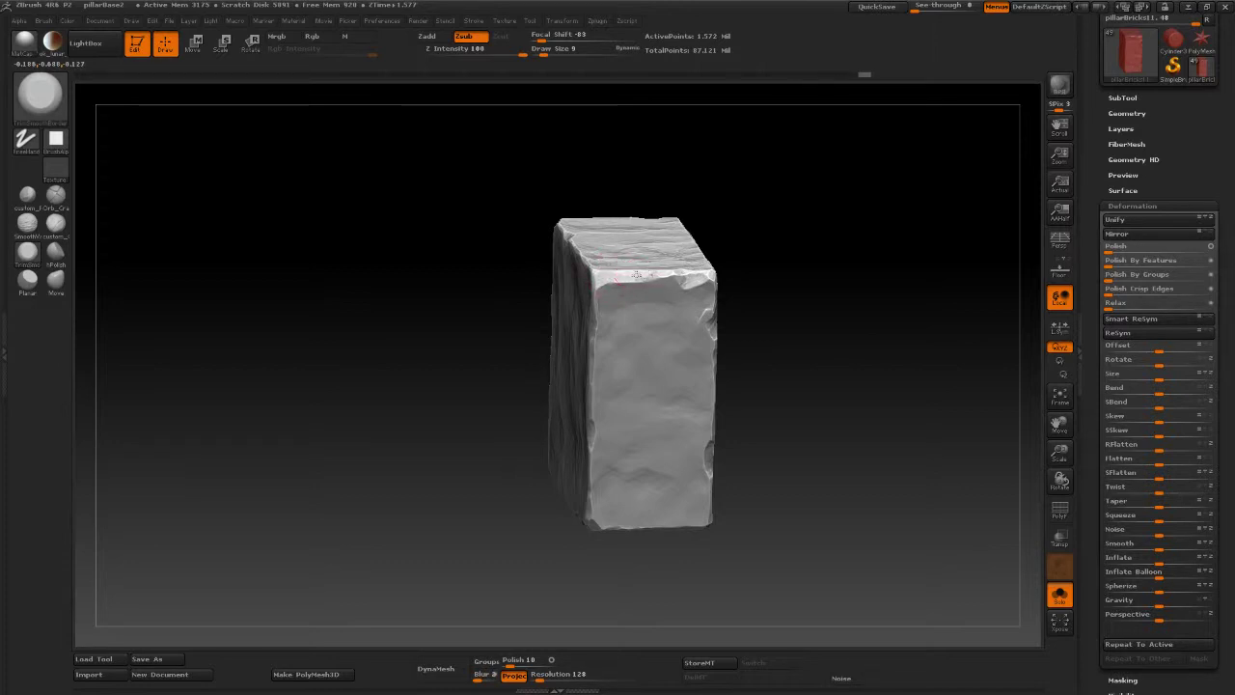
{"action": "left_click_drag", "start_coordinate": [636, 274], "coordinate": [641, 277]}
Step: Check the whole wall from the front, then isolate the right middle brick again up close
{"action": "left_click_drag", "start_coordinate": [719, 278], "coordinate": [901, 281], "text": "shift"}
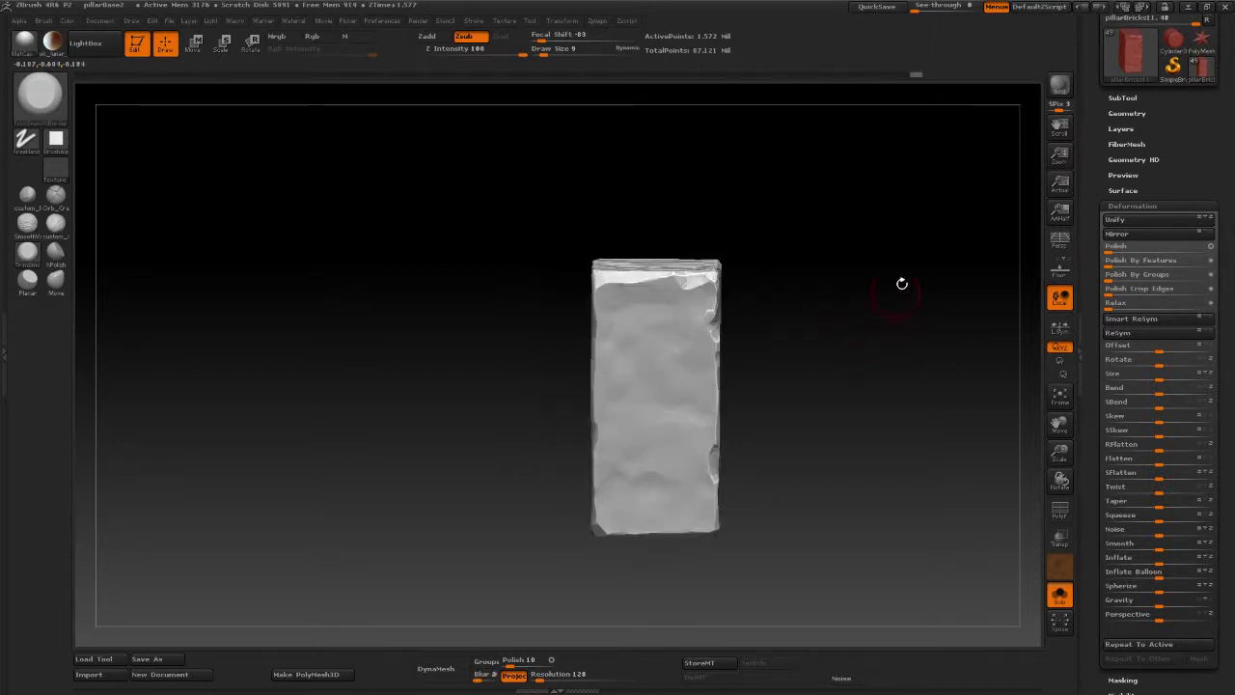
{"action": "left_click", "coordinate": [1059, 595]}
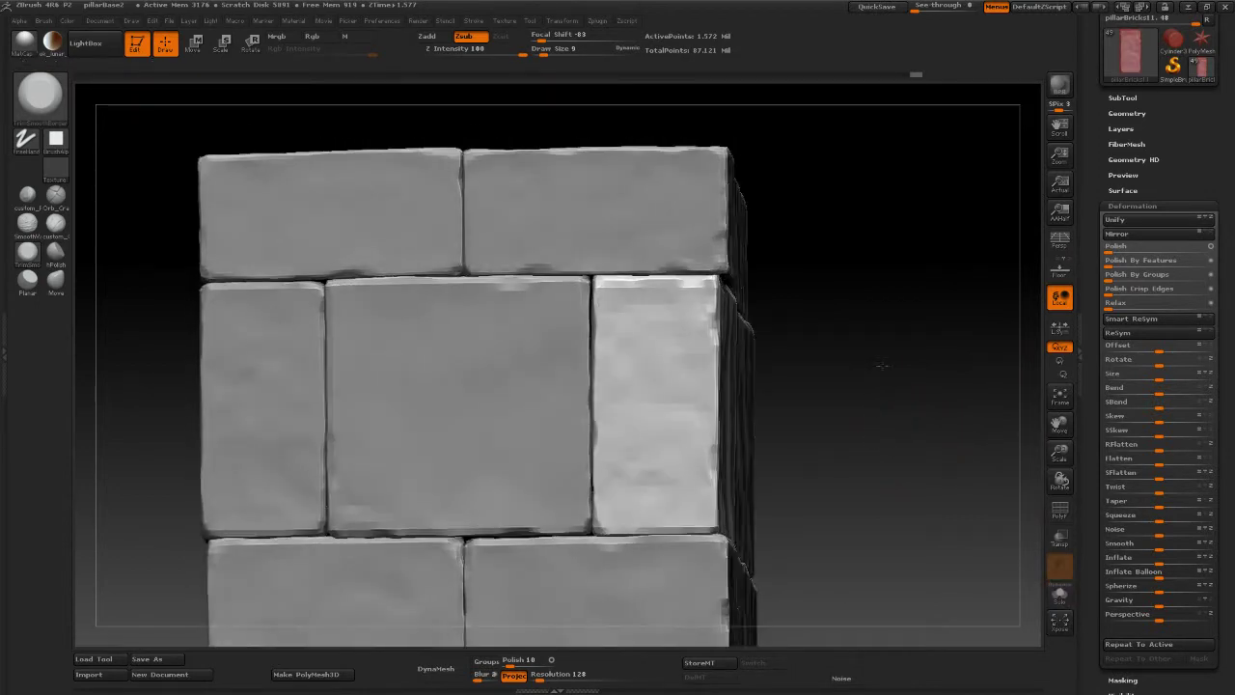
{"action": "left_click_drag", "start_coordinate": [880, 439], "coordinate": [871, 414], "text": "shift"}
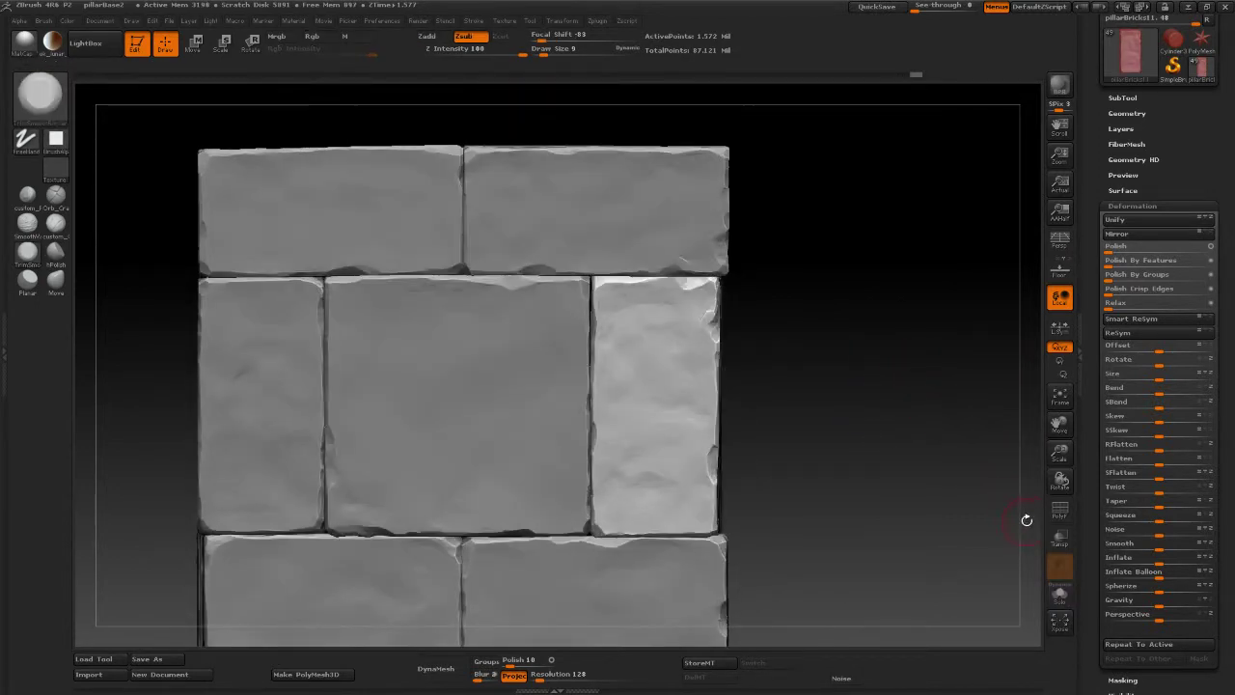
{"action": "left_click", "coordinate": [1059, 595]}
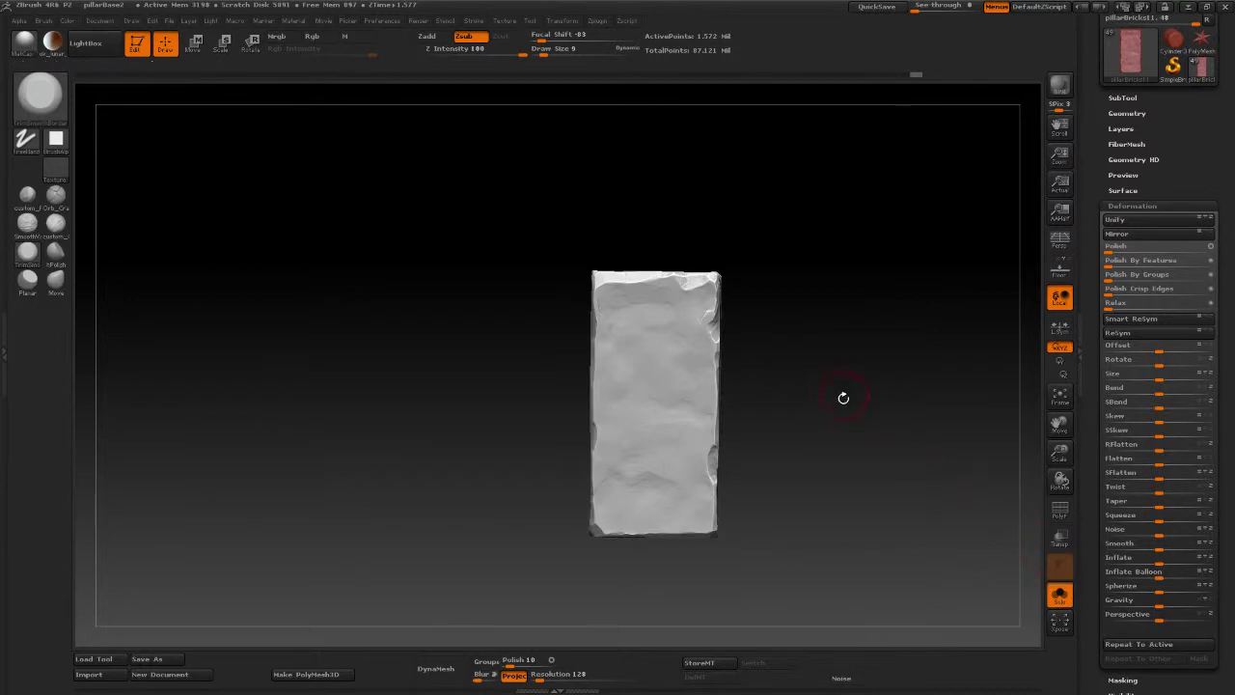
{"action": "left_click_drag", "start_coordinate": [840, 394], "coordinate": [782, 427]}
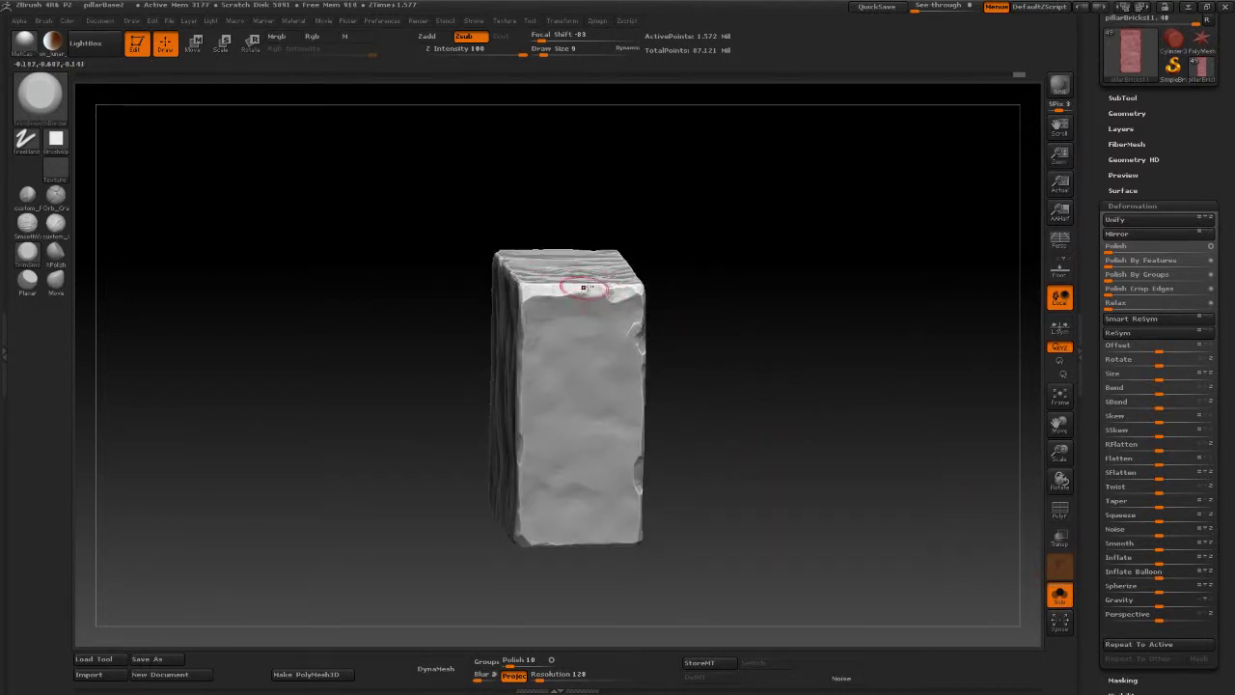
{"action": "right_click_drag", "start_coordinate": [778, 325], "coordinate": [632, 274], "text": "ctrl"}
Step: Chip a small notch into the brick's top edge at Draw Size 2–4
{"action": "key", "text": "space"}
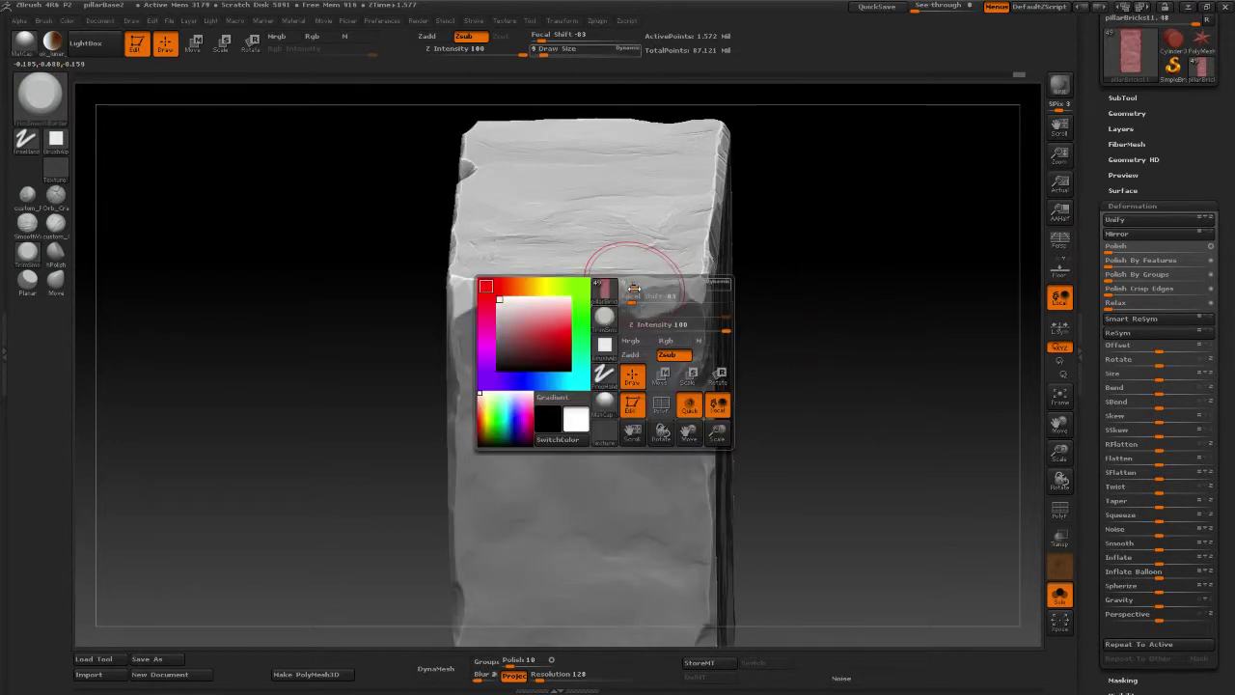
{"action": "left_click_drag", "start_coordinate": [631, 274], "coordinate": [634, 280]}
{"action": "key", "text": "space"}
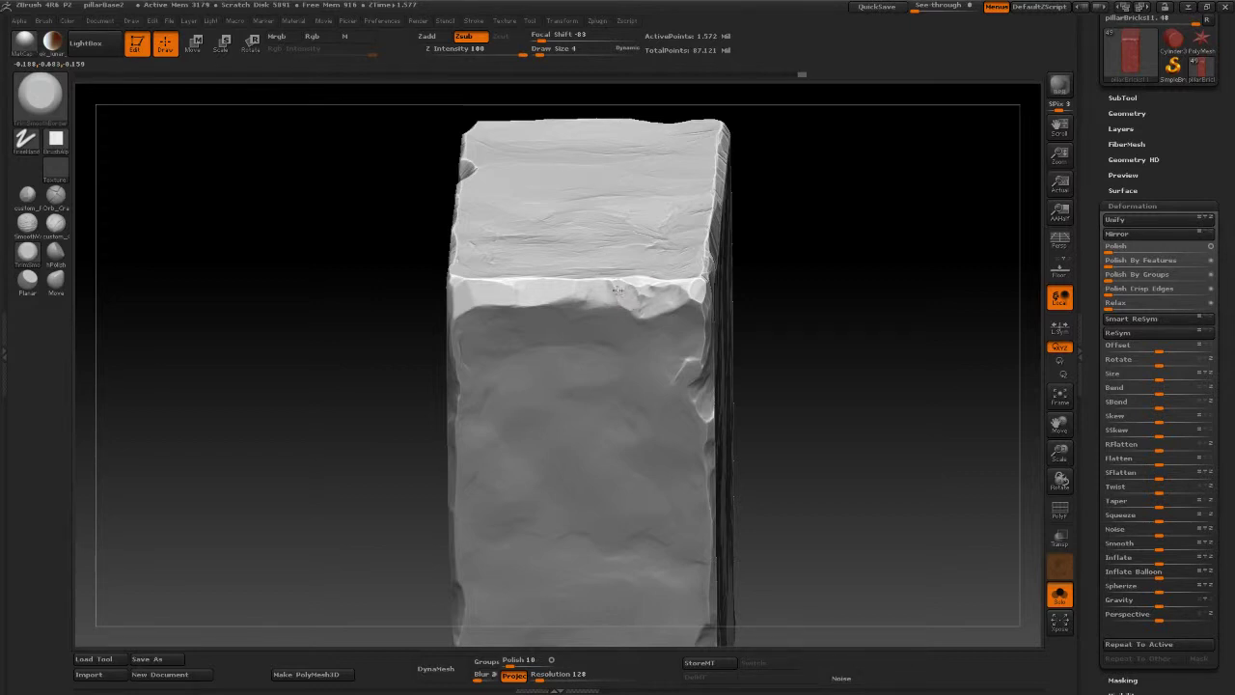
{"action": "mouse_move", "coordinate": [618, 289]}
{"action": "left_mouse_down"}
{"action": "mouse_move", "coordinate": [629, 285]}
{"action": "mouse_move", "coordinate": [588, 286]}
{"action": "mouse_move", "coordinate": [610, 285]}
{"action": "left_mouse_up"}
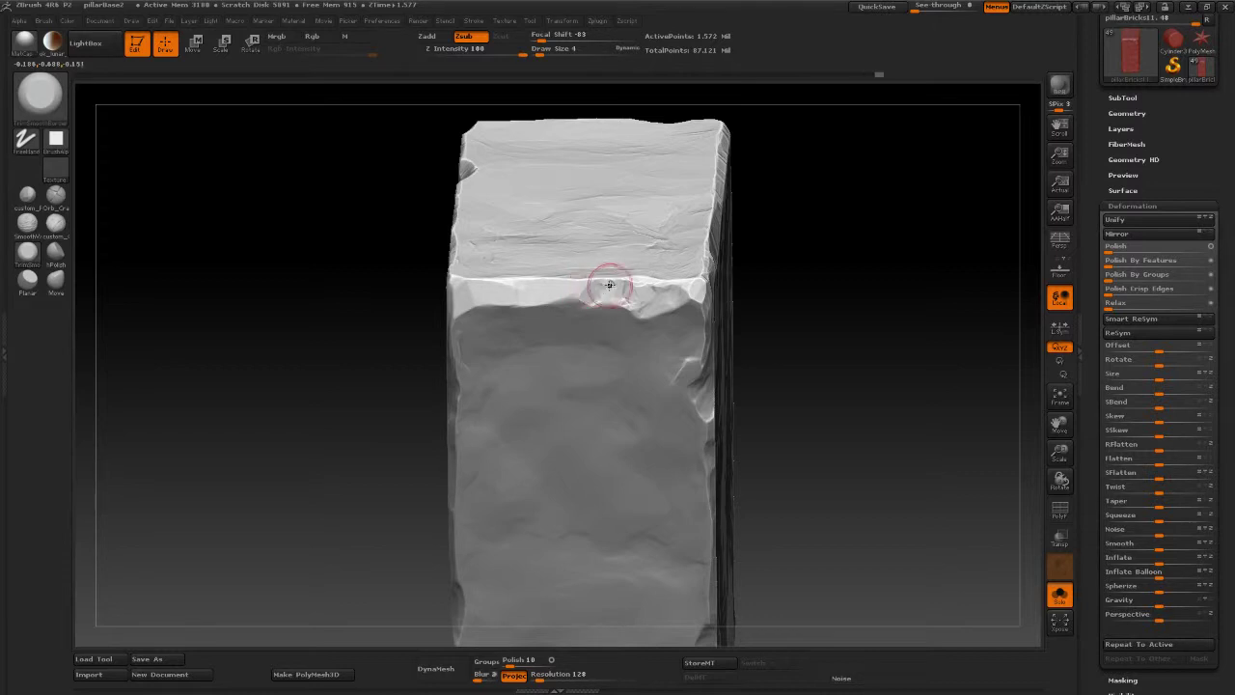
{"action": "left_click_drag", "start_coordinate": [906, 385], "coordinate": [907, 328], "text": "shift"}
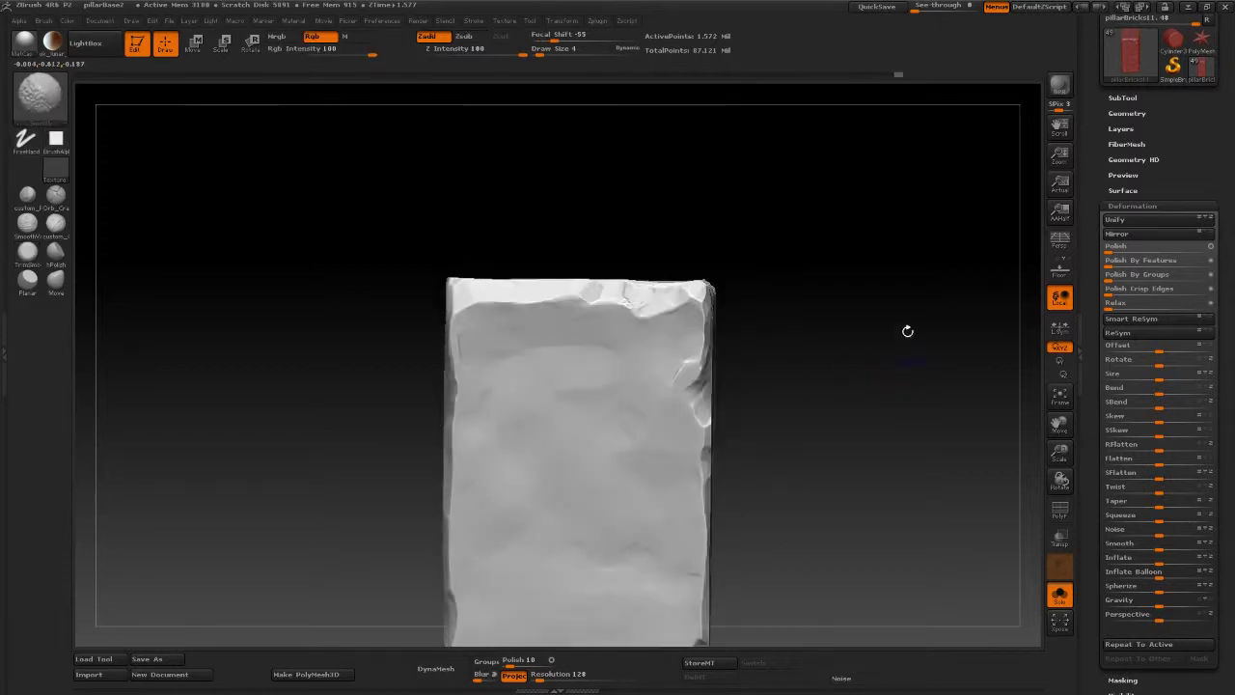
Step: Build up the top edge with Zadd, undo one stroke, resculpt it, and show the whole wall
{"action": "left_click", "coordinate": [55, 194]}
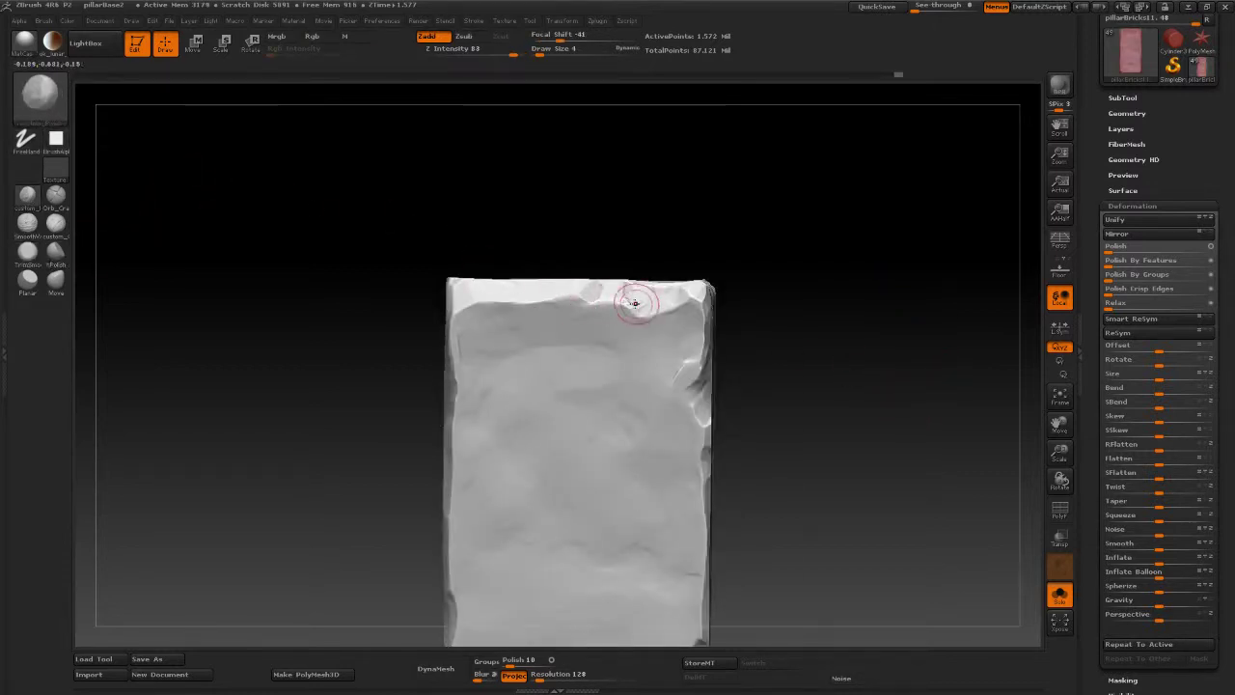
{"action": "mouse_move", "coordinate": [633, 302]}
{"action": "left_mouse_down"}
{"action": "mouse_move", "coordinate": [628, 289]}
{"action": "mouse_move", "coordinate": [589, 295]}
{"action": "mouse_move", "coordinate": [602, 297]}
{"action": "left_mouse_up"}
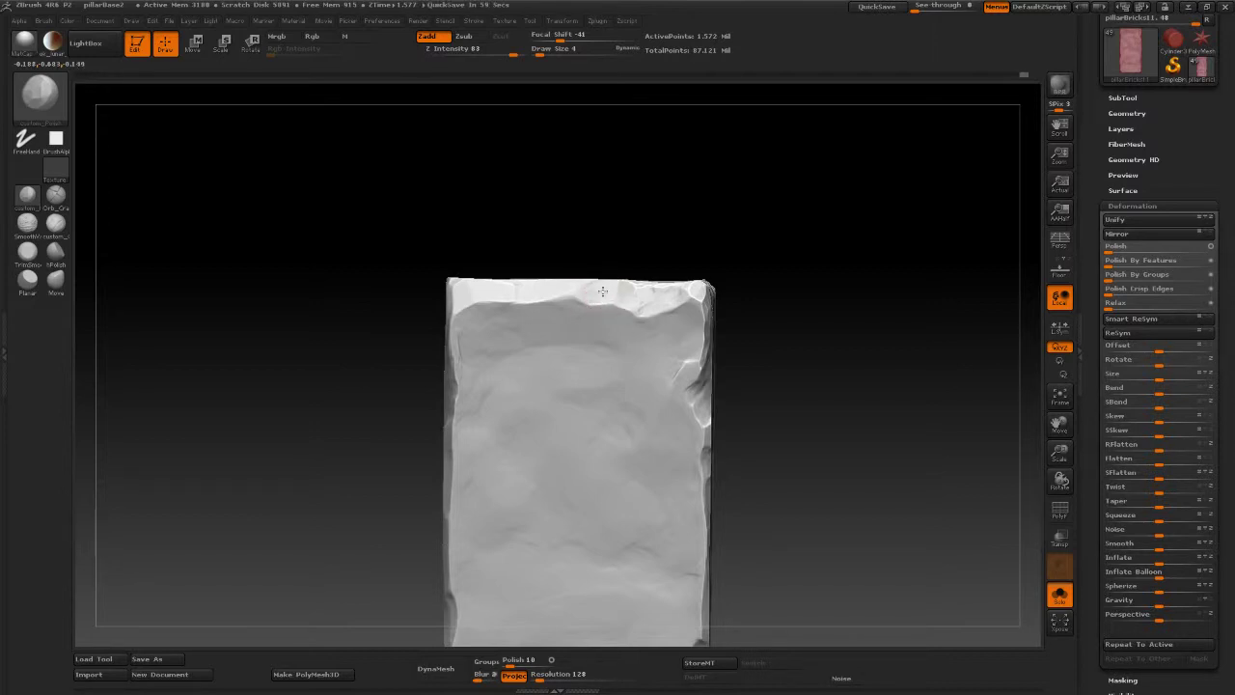
{"action": "key", "text": "ctrl+z"}
{"action": "left_click_drag", "start_coordinate": [595, 285], "coordinate": [639, 295]}
{"action": "left_click", "coordinate": [1065, 600]}
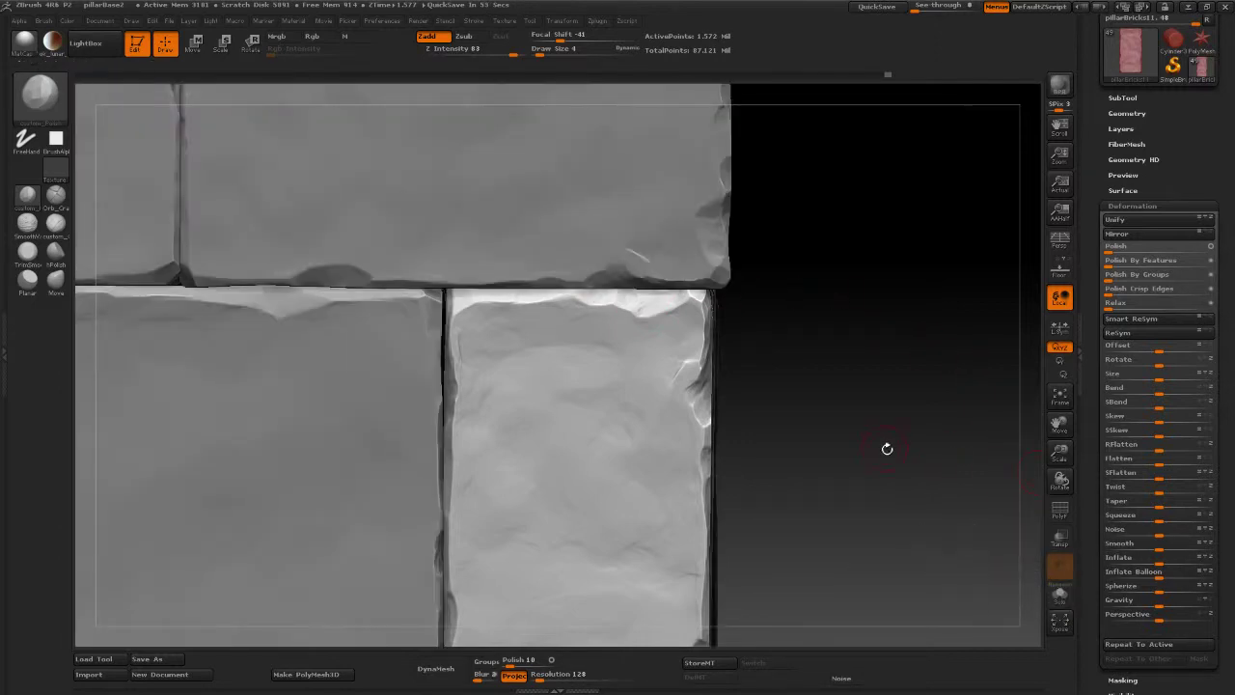
{"action": "left_click_drag", "start_coordinate": [885, 446], "coordinate": [826, 305]}
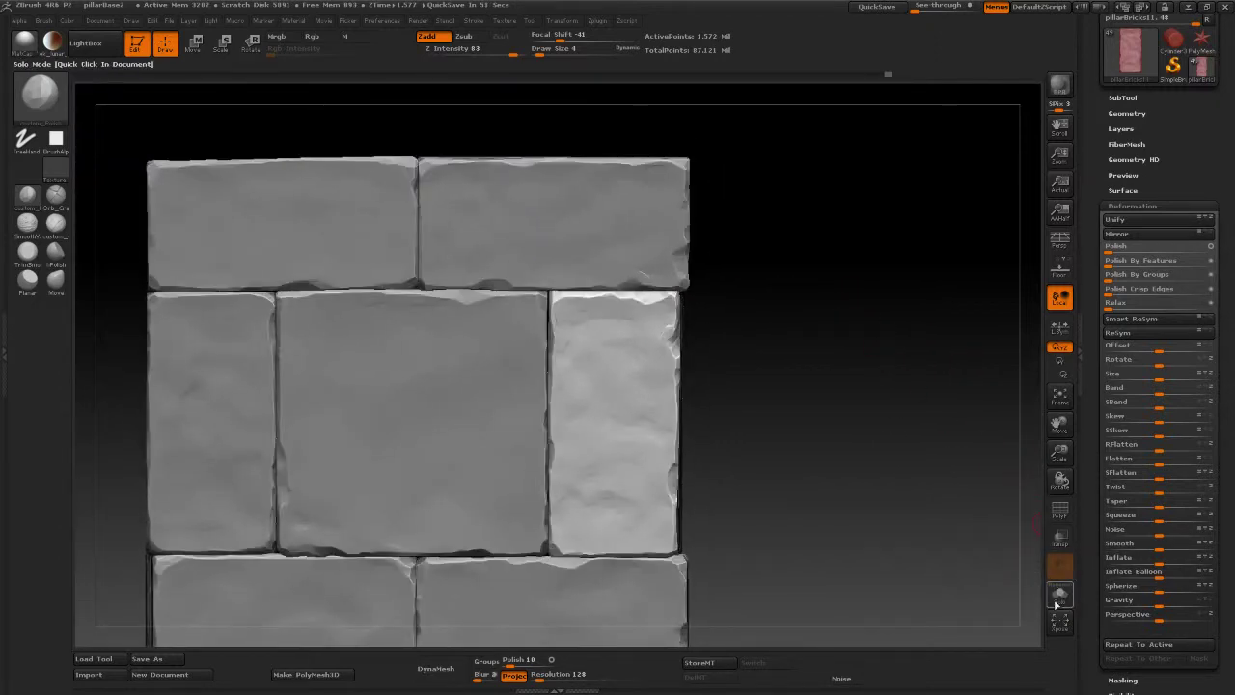
Step: Make the top-right brick the active subtool and solo it, zoomed in close
{"action": "left_click", "coordinate": [1059, 595]}
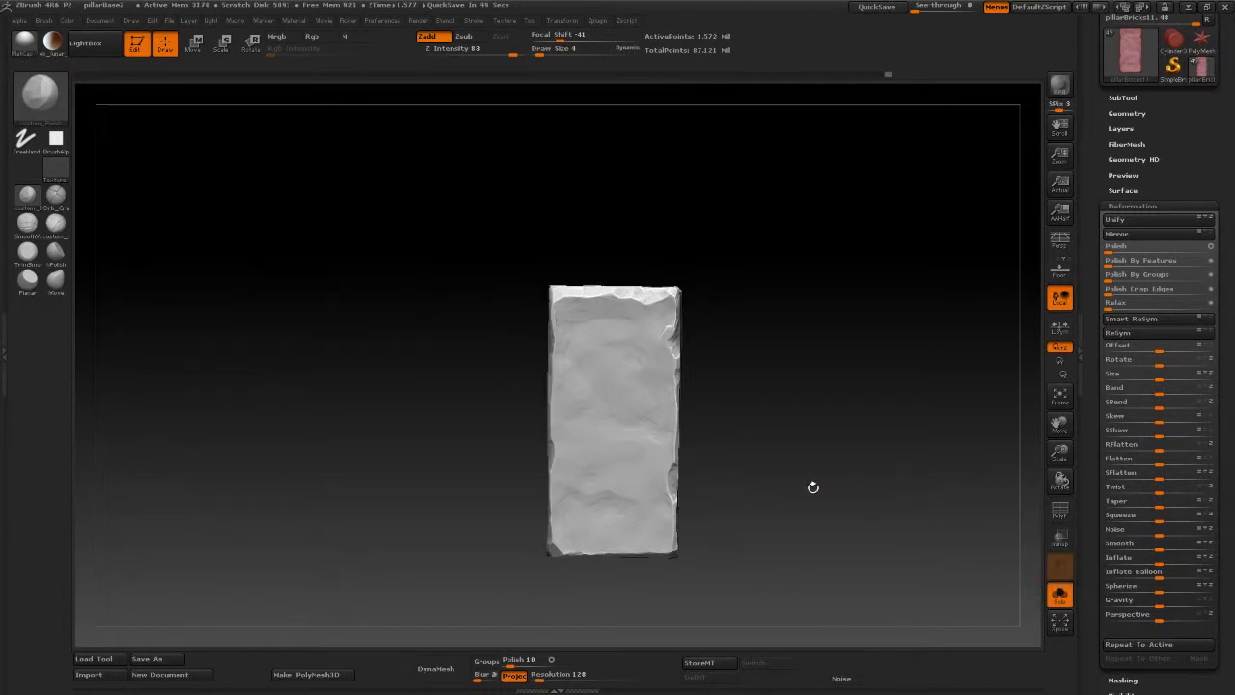
{"action": "left_click", "coordinate": [1056, 584]}
{"action": "left_click", "coordinate": [617, 261], "text": "alt"}
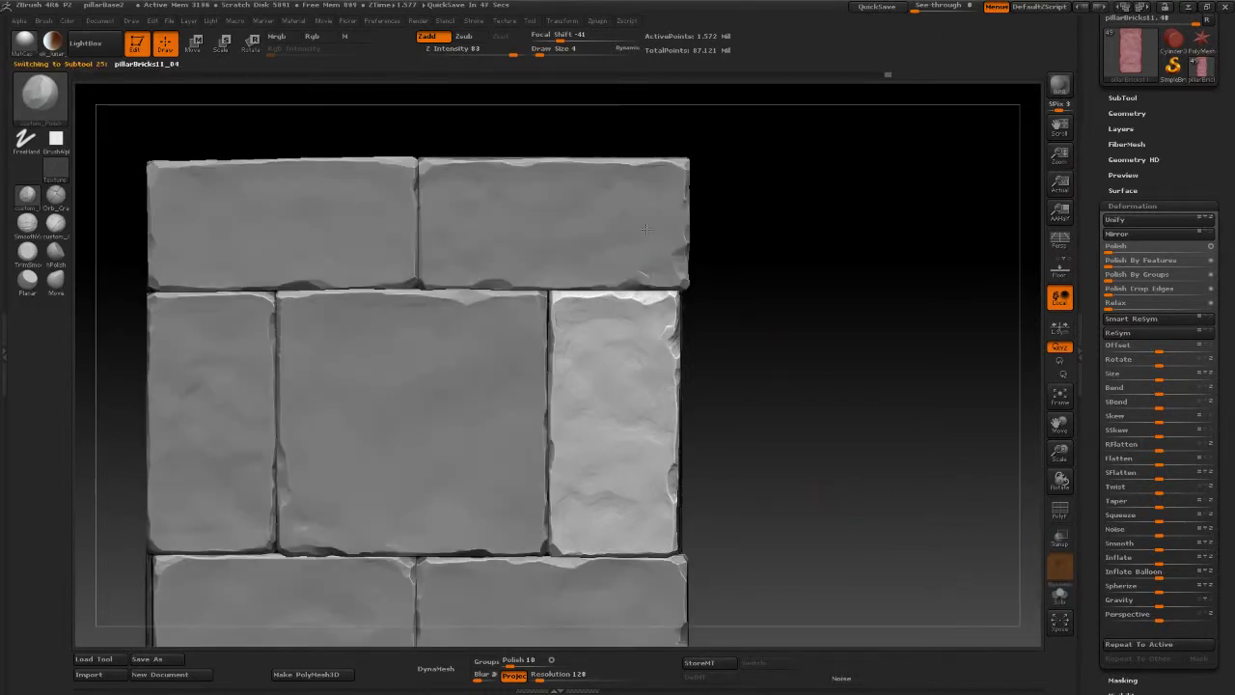
{"action": "left_click", "coordinate": [1061, 593]}
{"action": "left_click_drag", "start_coordinate": [918, 470], "coordinate": [740, 302]}
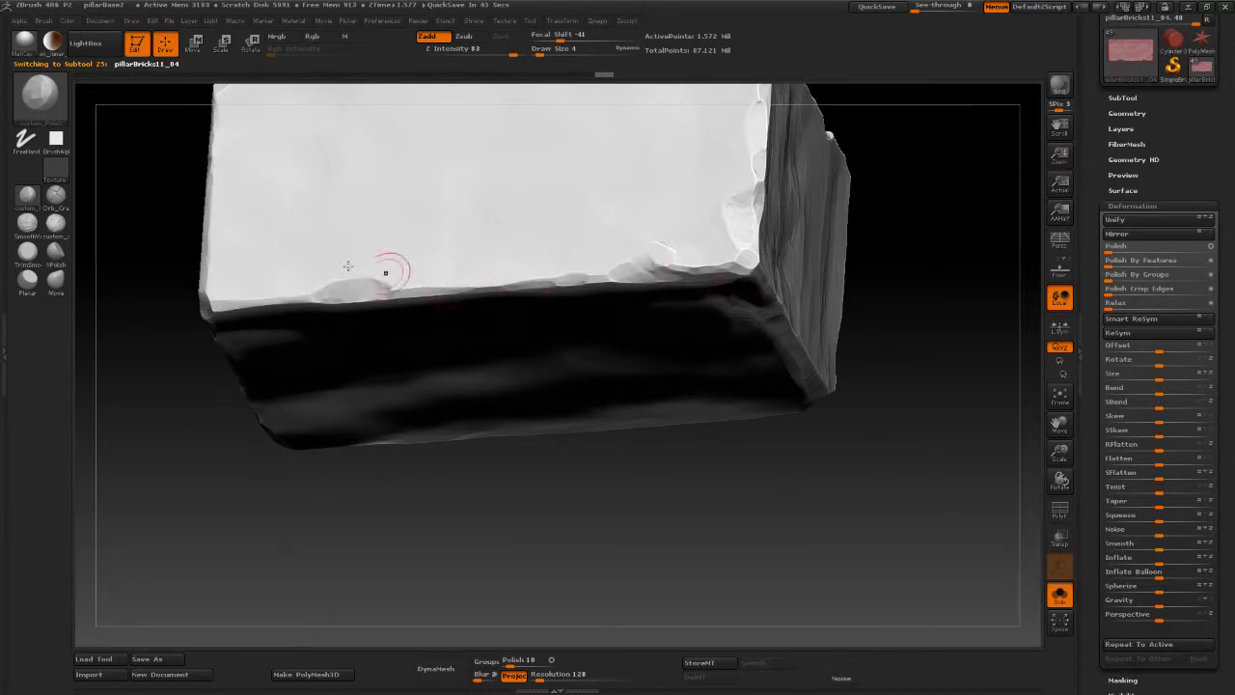
Step: Trim and chip the brick's top edge, including its right end, with the TrimSmooth brush
{"action": "left_click", "coordinate": [32, 253]}
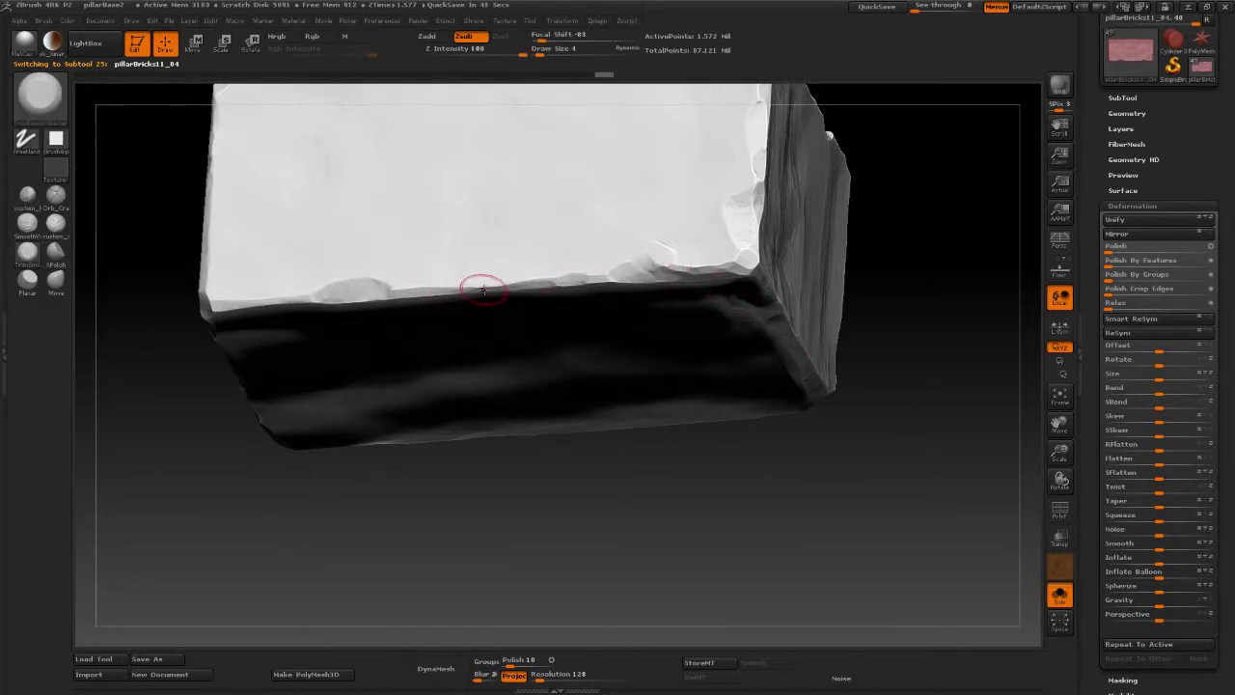
{"action": "key", "text": "space"}
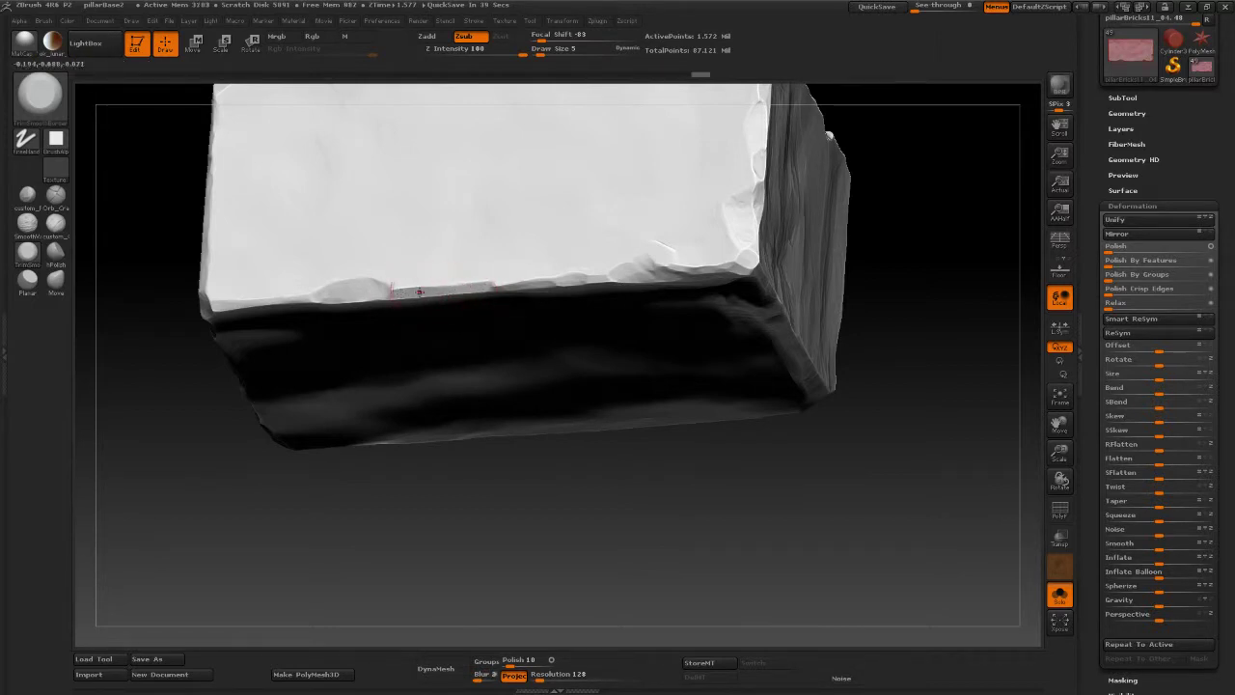
{"action": "left_click_drag", "start_coordinate": [427, 290], "coordinate": [628, 267]}
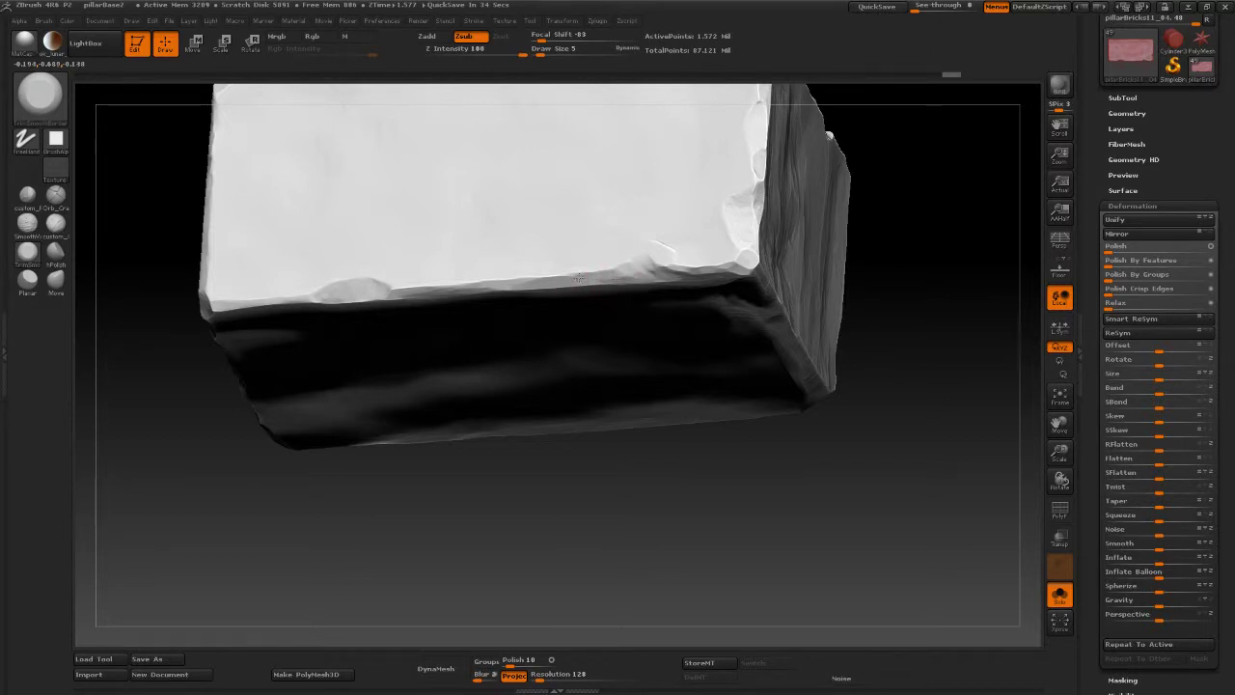
{"action": "left_click_drag", "start_coordinate": [549, 270], "coordinate": [607, 279]}
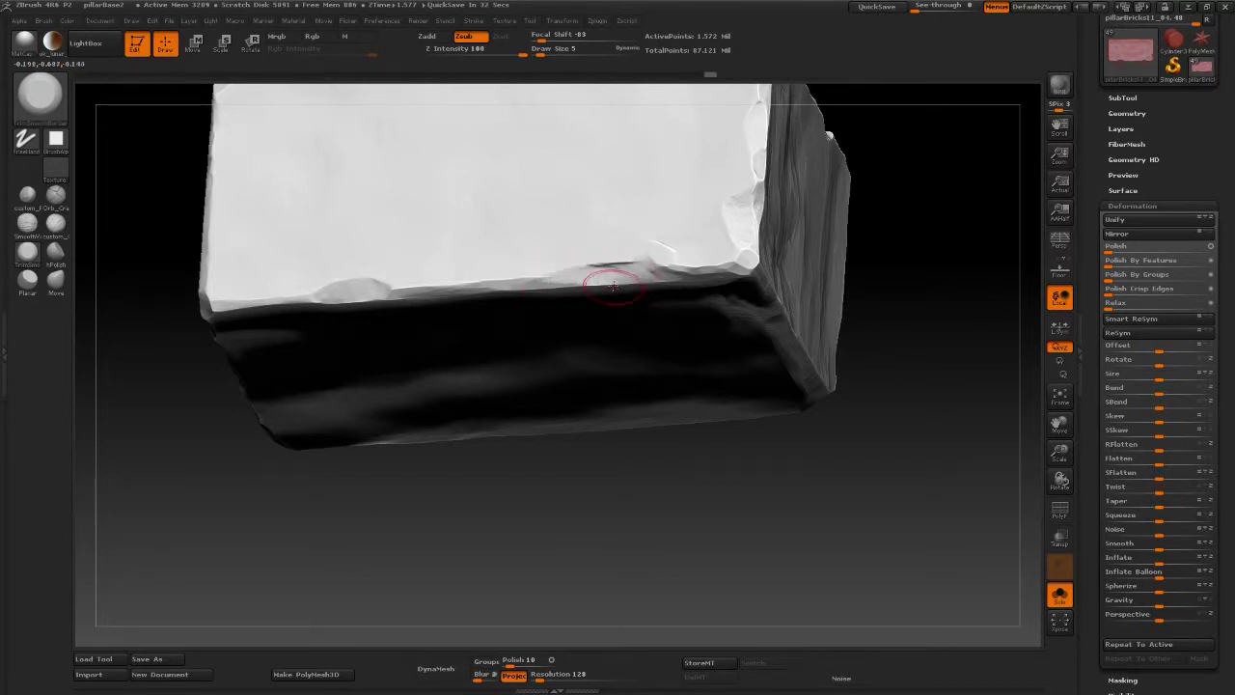
{"action": "left_click_drag", "start_coordinate": [910, 334], "coordinate": [545, 186]}
{"action": "mouse_move", "coordinate": [592, 276]}
{"action": "left_mouse_down"}
{"action": "mouse_move", "coordinate": [623, 268]}
{"action": "mouse_move", "coordinate": [362, 307]}
{"action": "mouse_move", "coordinate": [441, 281]}
{"action": "mouse_move", "coordinate": [489, 287]}
{"action": "left_mouse_up"}
Step: Chip and refine the brick's bottom front edge with TrimSmooth
{"action": "left_click_drag", "start_coordinate": [991, 321], "coordinate": [775, 221], "text": "shift"}
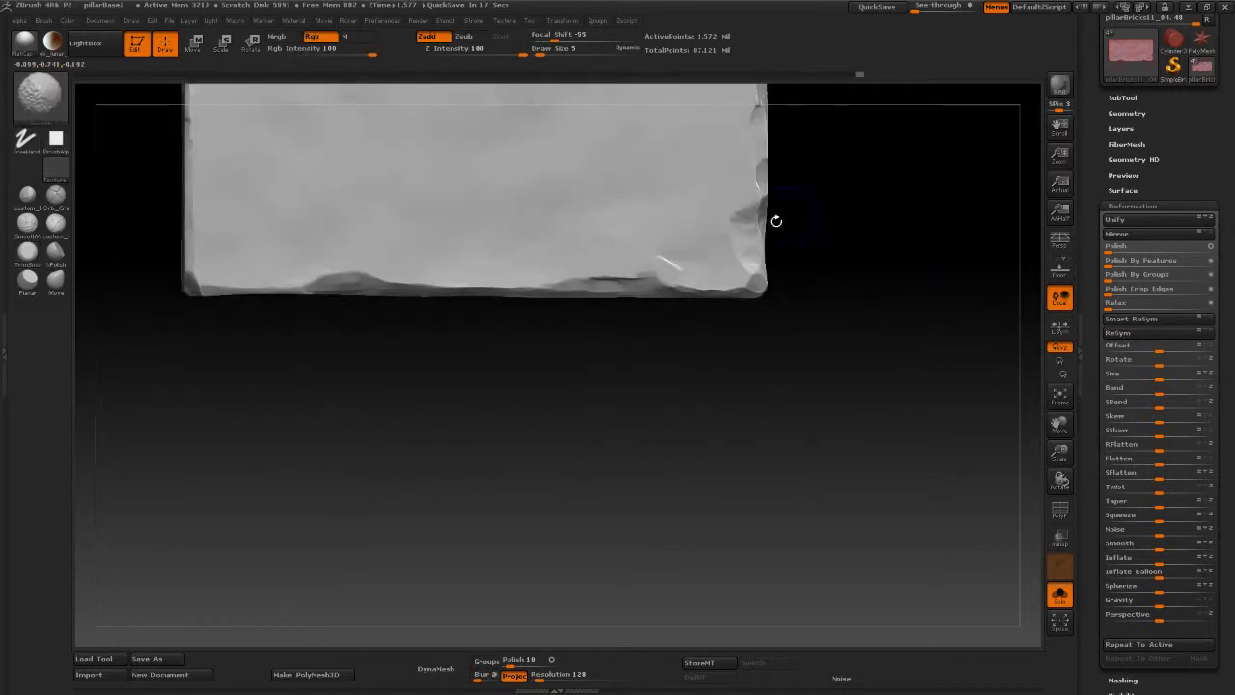
{"action": "left_click_drag", "start_coordinate": [824, 405], "coordinate": [887, 427], "text": "alt"}
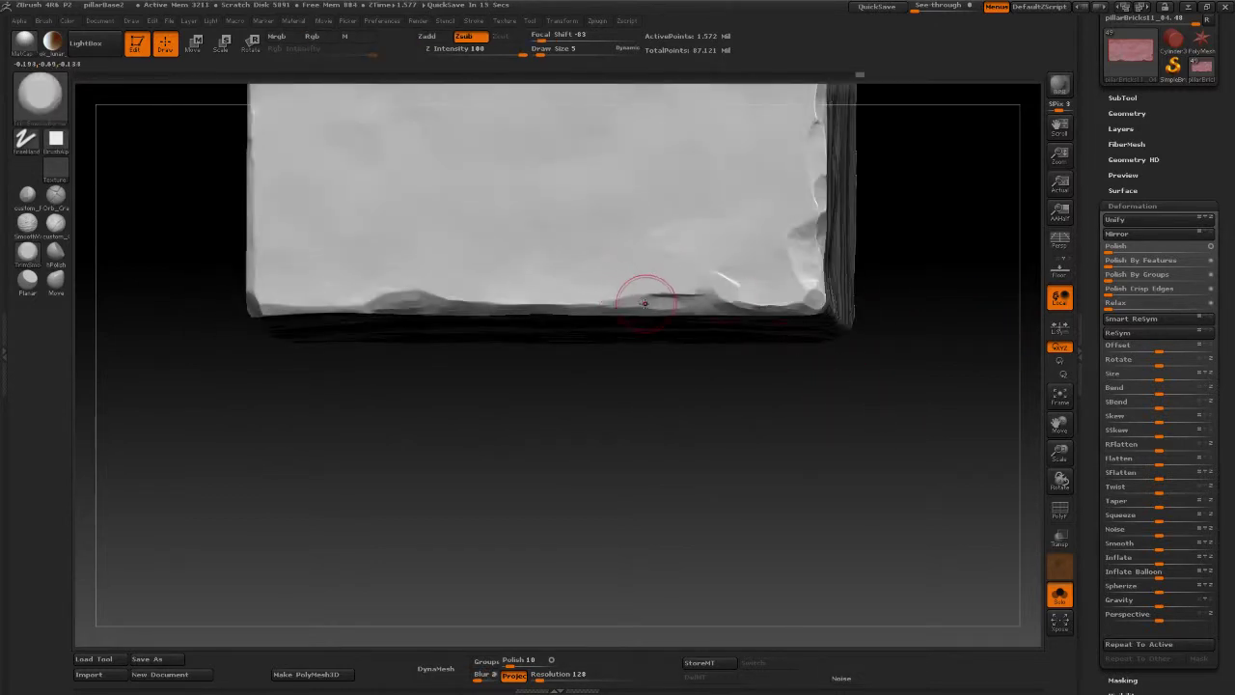
{"action": "mouse_move", "coordinate": [627, 286]}
{"action": "left_mouse_down"}
{"action": "mouse_move", "coordinate": [632, 301]}
{"action": "mouse_move", "coordinate": [595, 293]}
{"action": "mouse_move", "coordinate": [673, 292]}
{"action": "mouse_move", "coordinate": [653, 306]}
{"action": "mouse_move", "coordinate": [703, 290]}
{"action": "mouse_move", "coordinate": [666, 318]}
{"action": "left_mouse_up"}
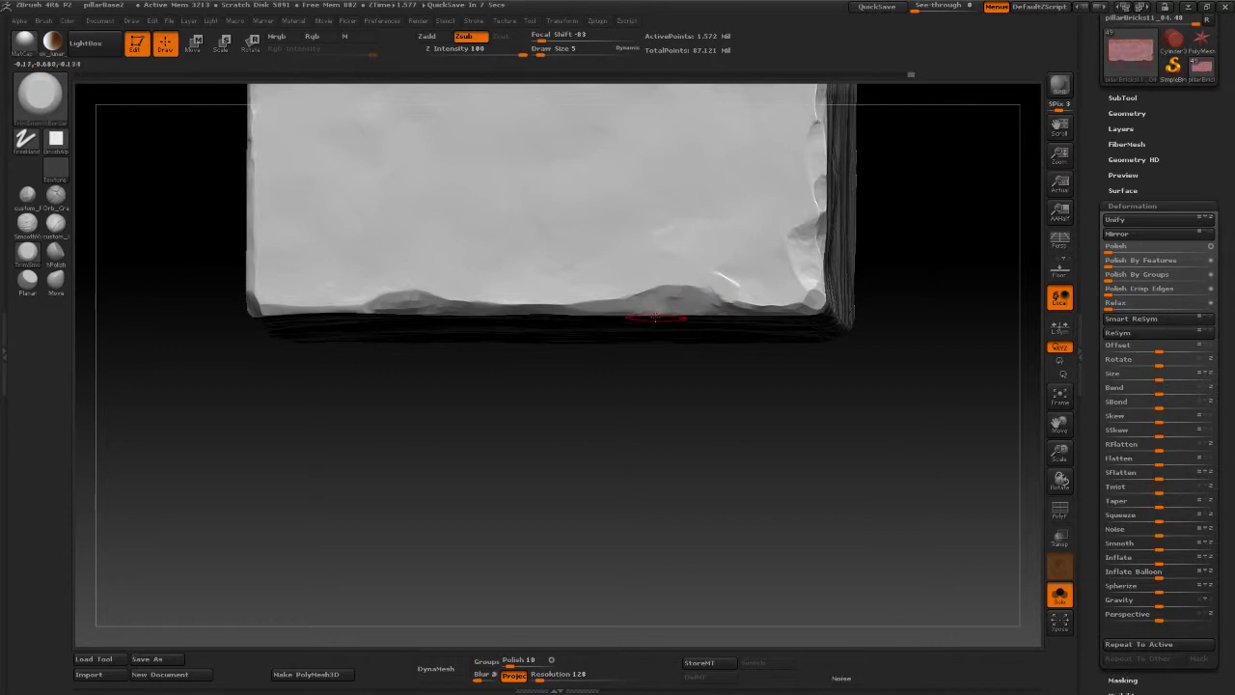
Step: Turn Solo off and reframe the full brick pillar in a front view
{"action": "left_click", "coordinate": [1055, 591]}
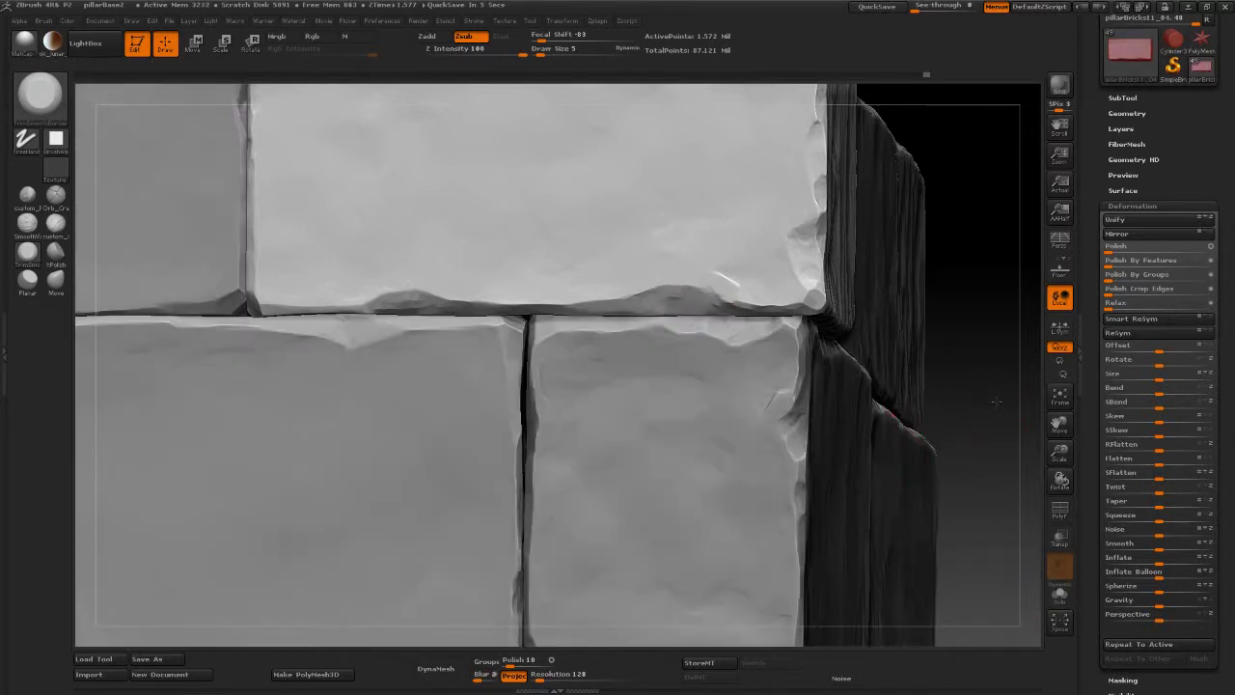
{"action": "left_click_drag", "start_coordinate": [995, 401], "coordinate": [898, 340]}
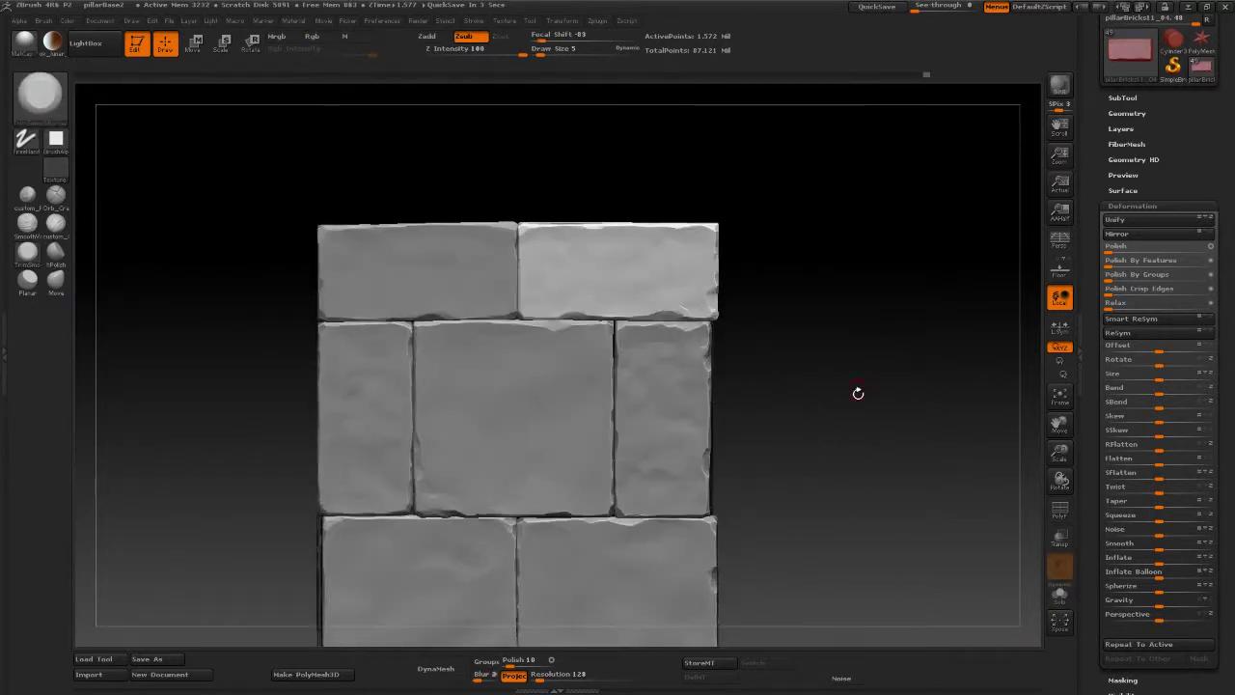
{"action": "left_click_drag", "start_coordinate": [858, 393], "coordinate": [852, 322], "text": "alt"}
{"action": "key", "text": "ctrl+s"}
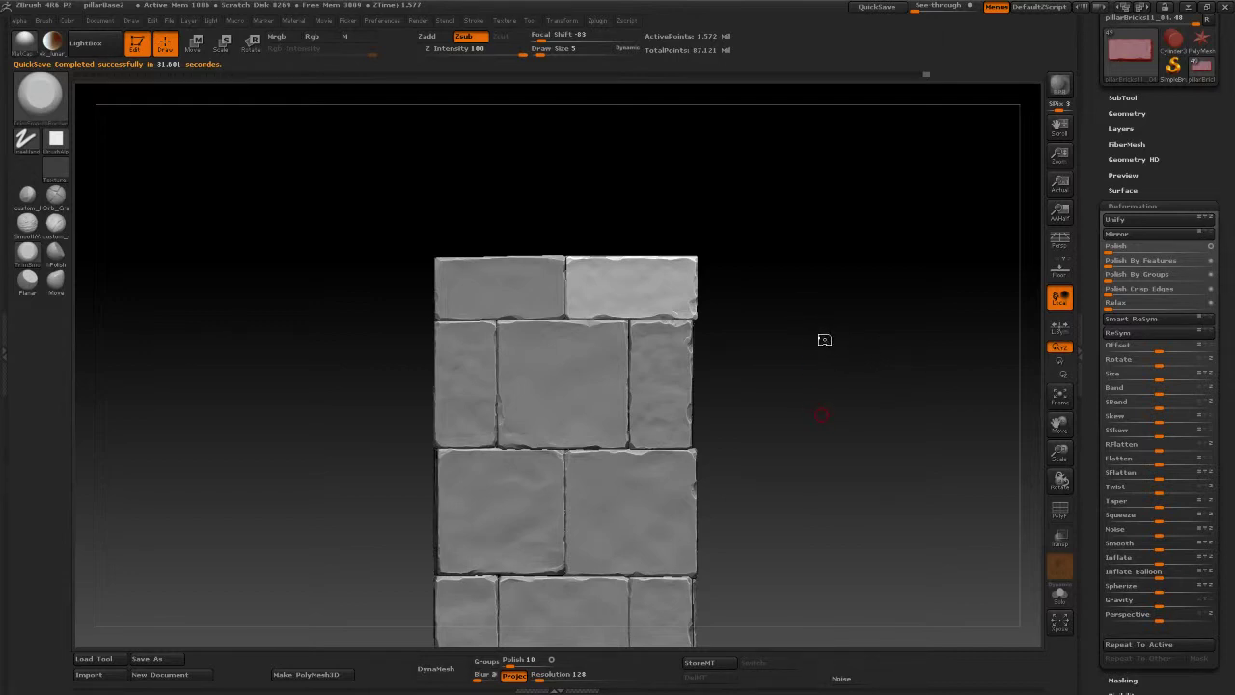
Step: Center the pillar in view and make pillarBricks11_03, the middle-row right brick, active
{"action": "scroll", "coordinate": [849, 349], "scroll_direction": "down", "scroll_amount": 3}
{"action": "mouse_move", "coordinate": [809, 385]}
{"action": "left_mouse_down", "text": "alt"}
{"action": "mouse_move", "coordinate": [816, 333]}
{"action": "mouse_move", "coordinate": [865, 366]}
{"action": "left_mouse_up", "text": "alt"}
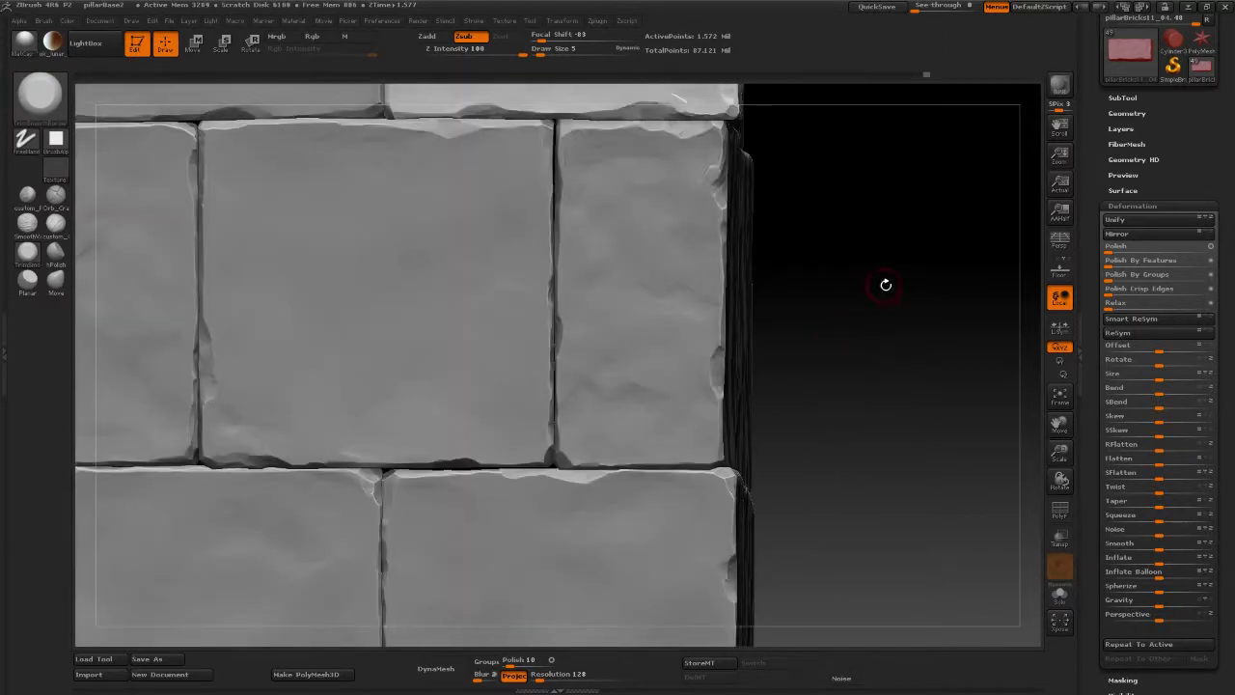
{"action": "left_click_drag", "start_coordinate": [885, 283], "coordinate": [920, 292], "text": "alt"}
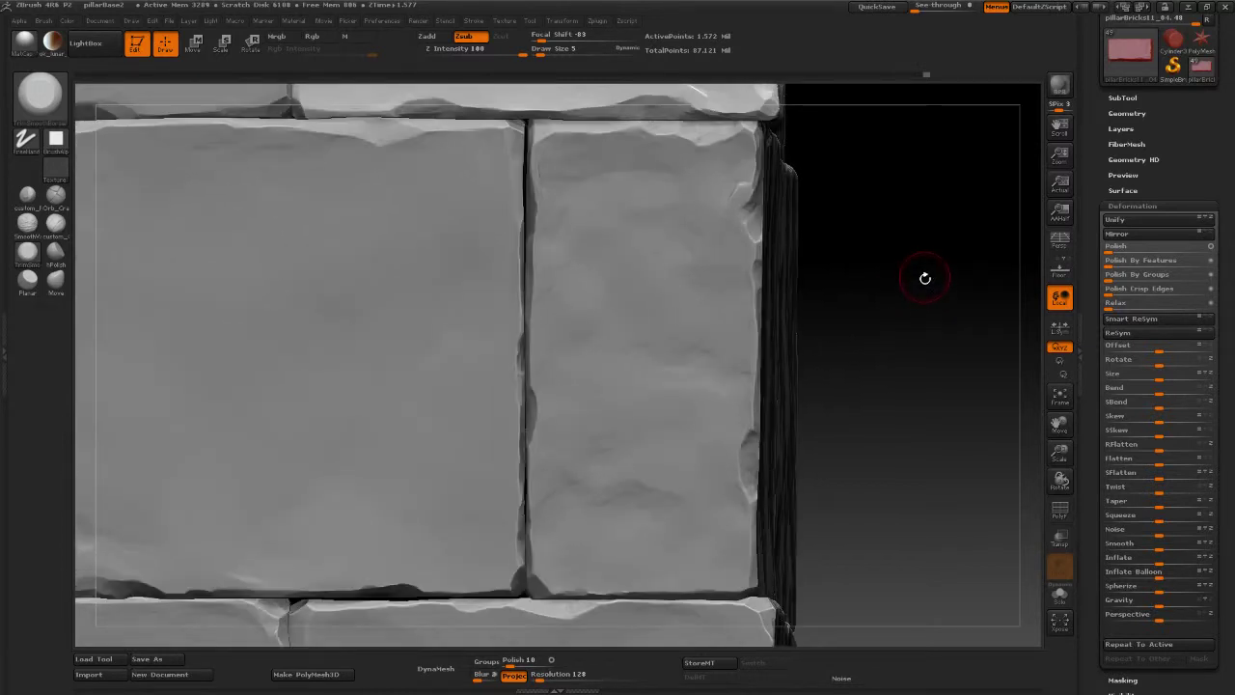
{"action": "left_click_drag", "start_coordinate": [931, 324], "coordinate": [920, 179], "text": "alt"}
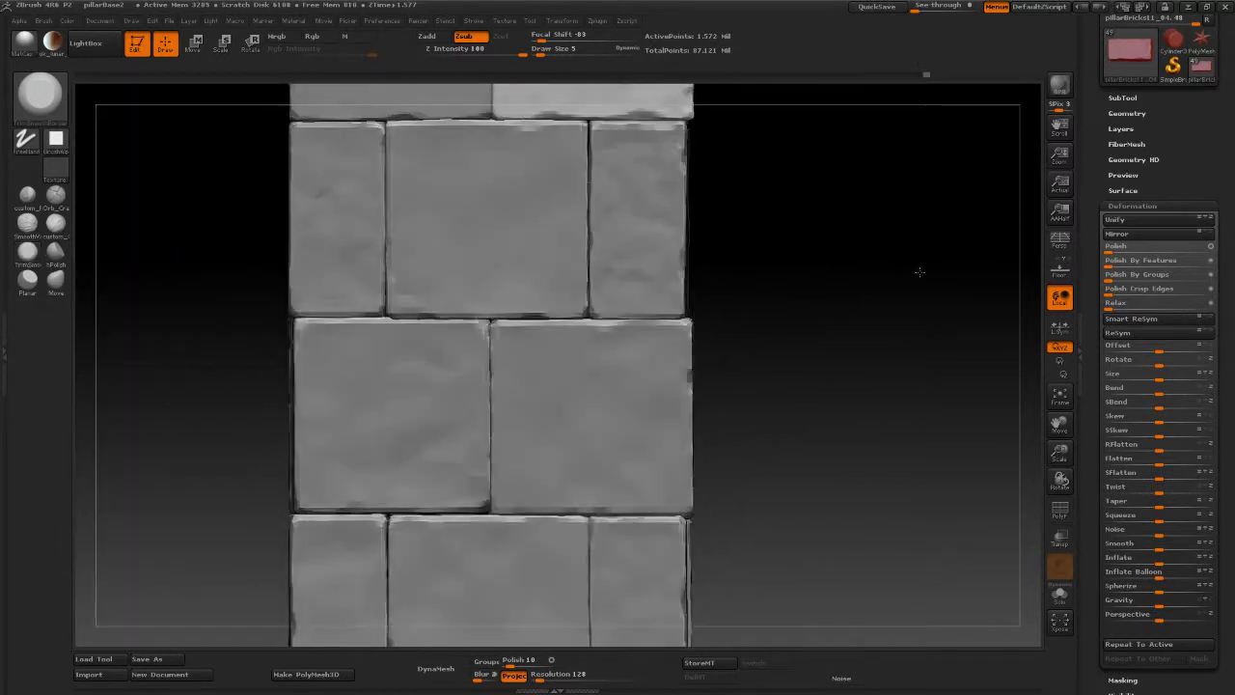
{"action": "left_click_drag", "start_coordinate": [827, 284], "coordinate": [841, 251], "text": "alt"}
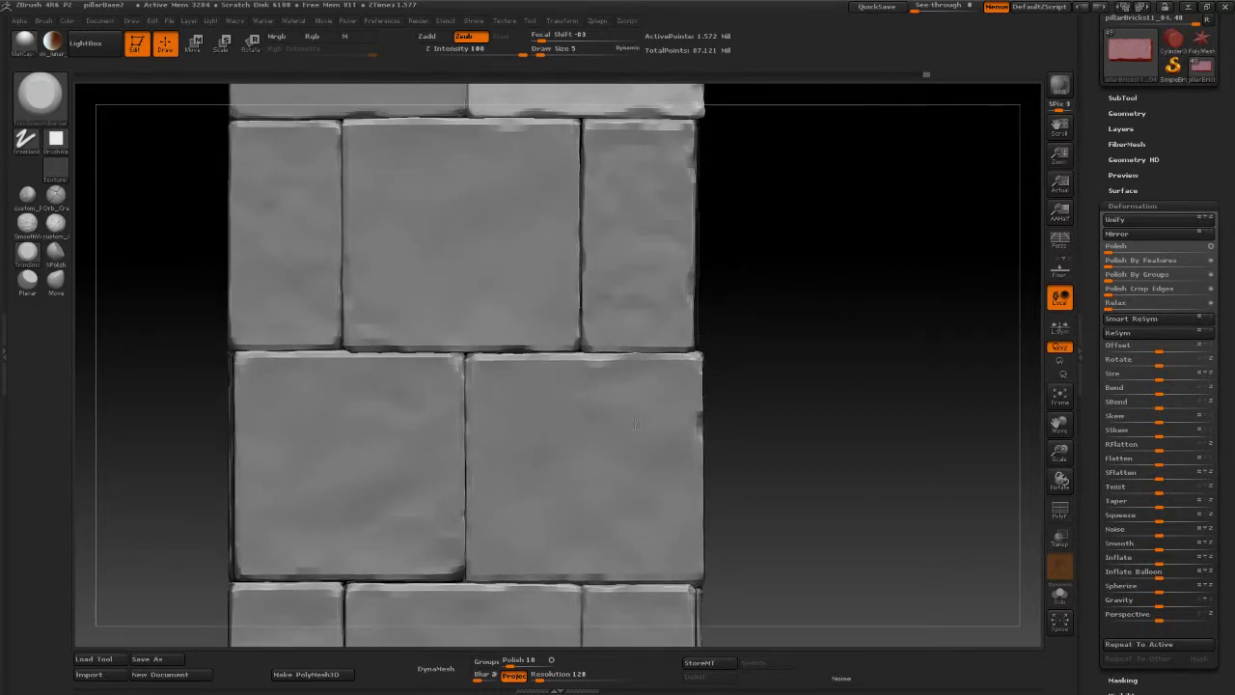
{"action": "left_click", "coordinate": [628, 424], "text": "alt"}
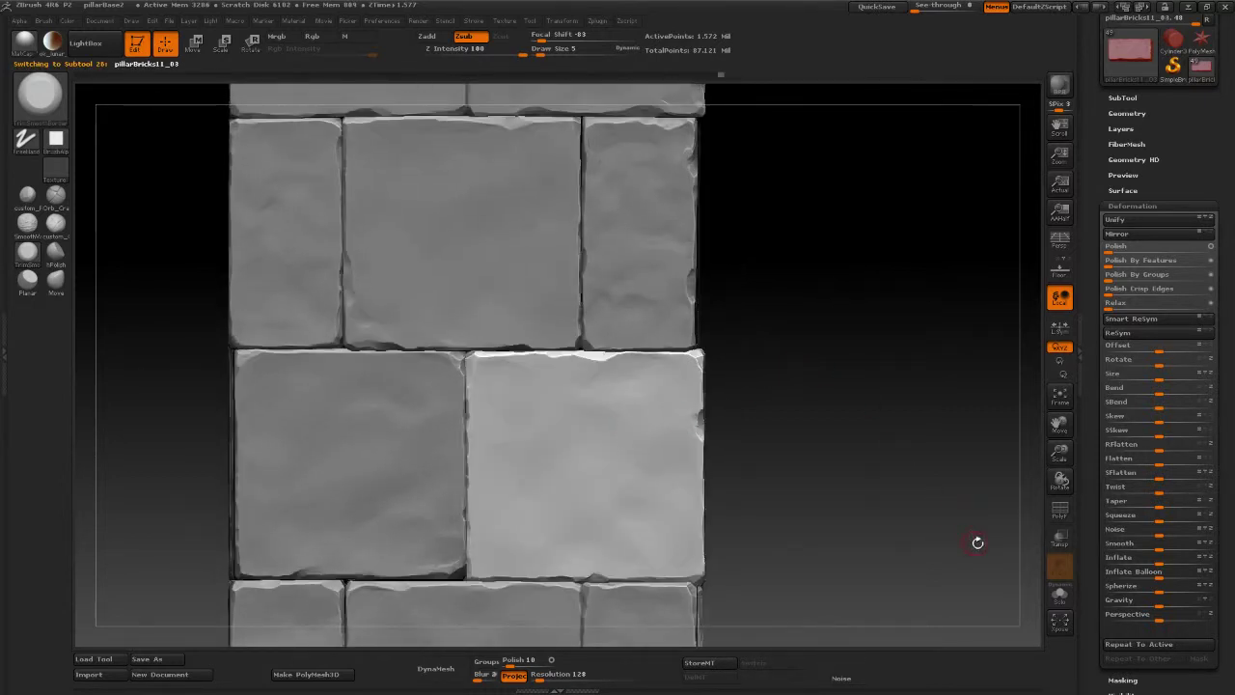
{"action": "left_click", "coordinate": [1059, 595]}
{"action": "left_click_drag", "start_coordinate": [799, 394], "coordinate": [830, 435]}
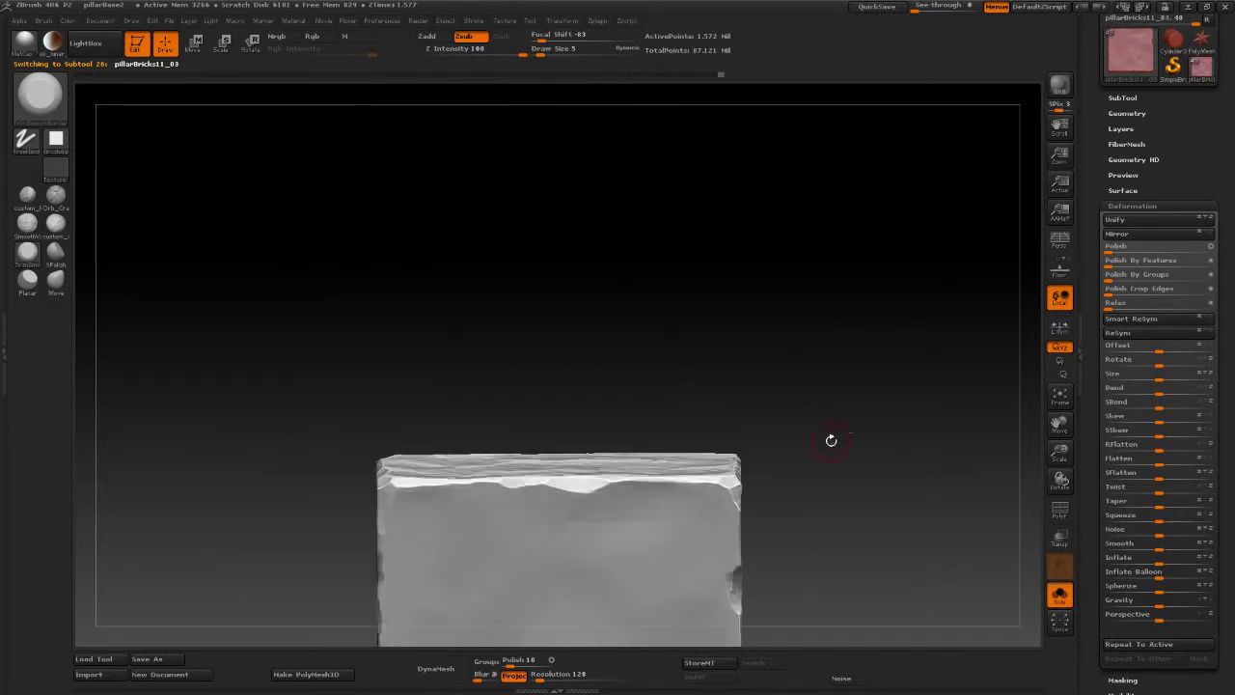
{"action": "key", "text": "f"}
{"action": "mouse_move", "coordinate": [773, 206]}
{"action": "left_mouse_down"}
{"action": "mouse_move", "coordinate": [747, 257]}
{"action": "mouse_move", "coordinate": [543, 161]}
{"action": "left_mouse_up"}
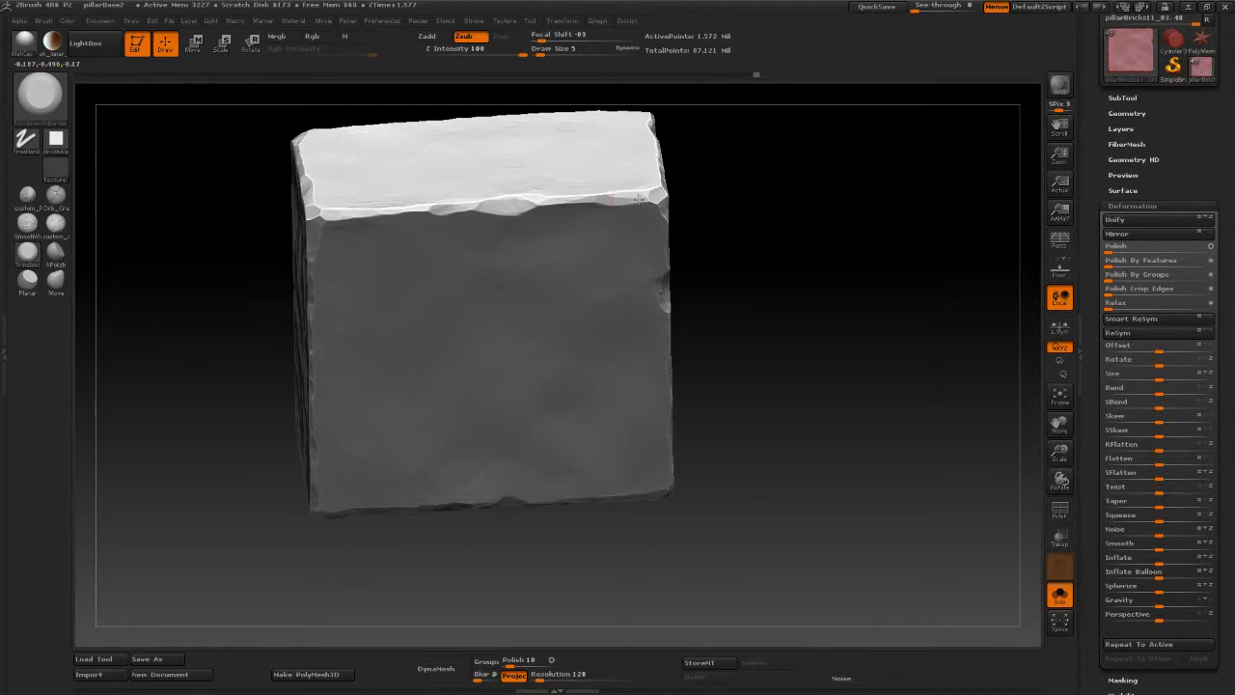
{"action": "left_click_drag", "start_coordinate": [693, 194], "coordinate": [799, 251], "text": "shift"}
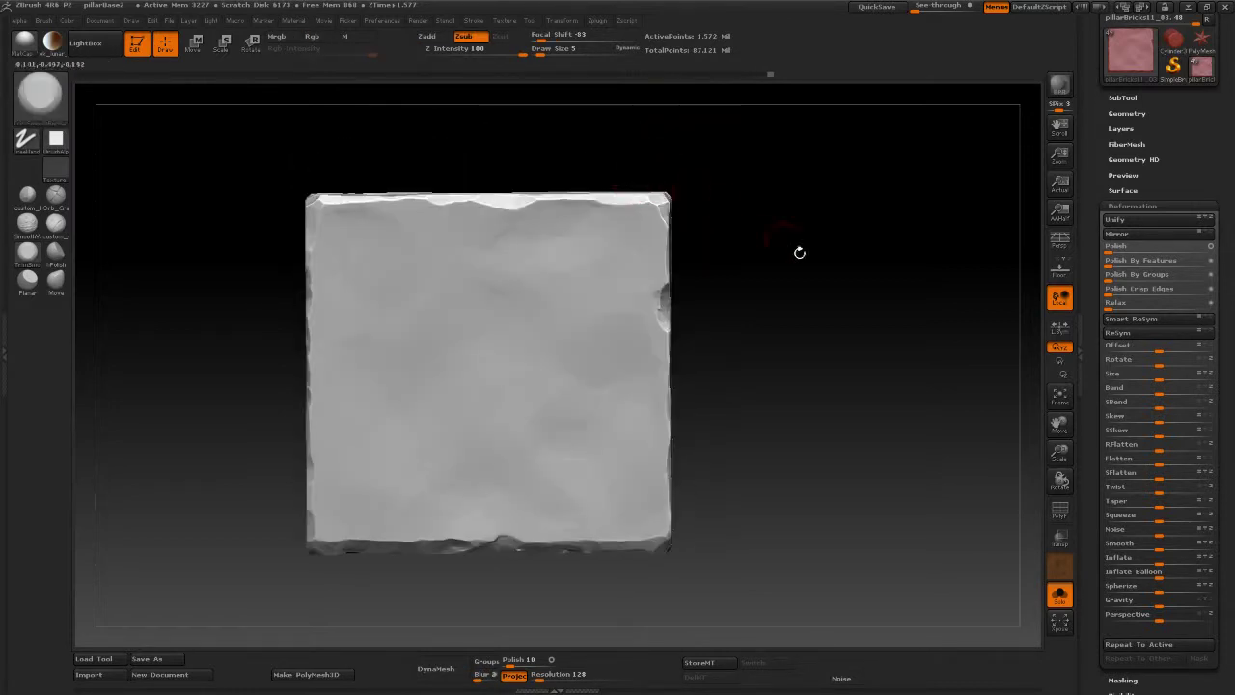
{"action": "left_click", "coordinate": [1058, 595]}
{"action": "key", "text": "f"}
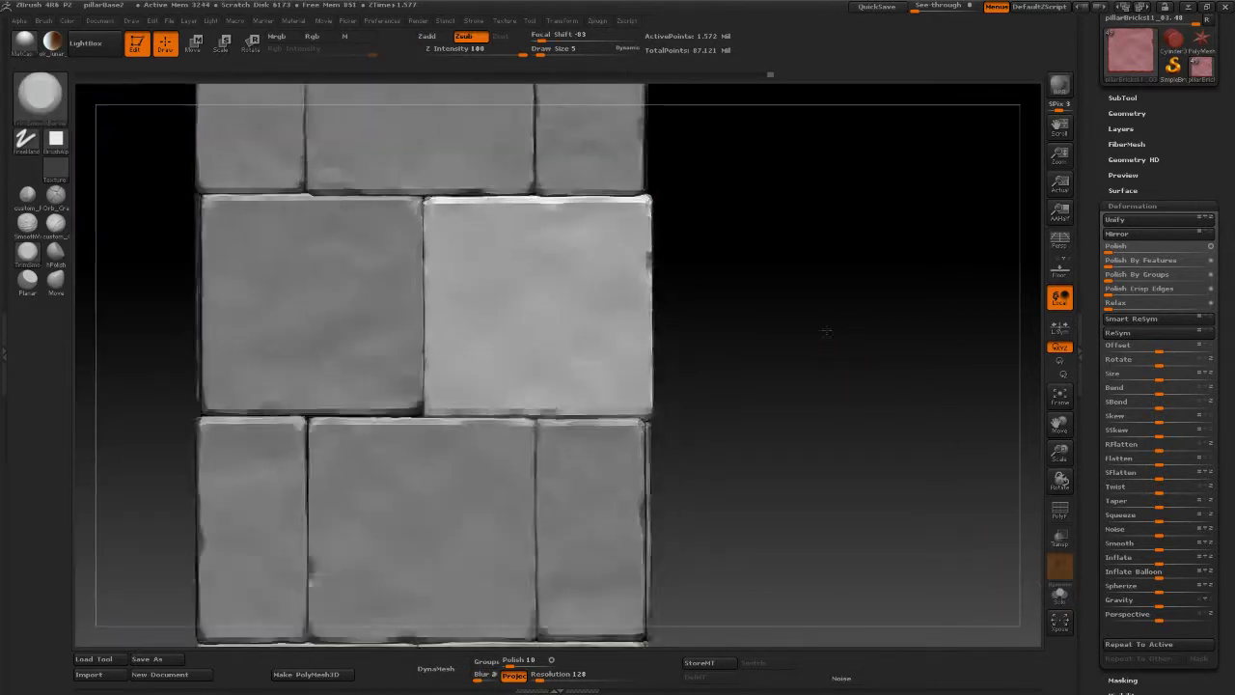
{"action": "mouse_move", "coordinate": [740, 235]}
{"action": "left_mouse_down", "text": "alt"}
{"action": "mouse_move", "coordinate": [772, 331]}
{"action": "mouse_move", "coordinate": [717, 357]}
{"action": "mouse_move", "coordinate": [717, 270]}
{"action": "left_mouse_up", "text": "alt"}
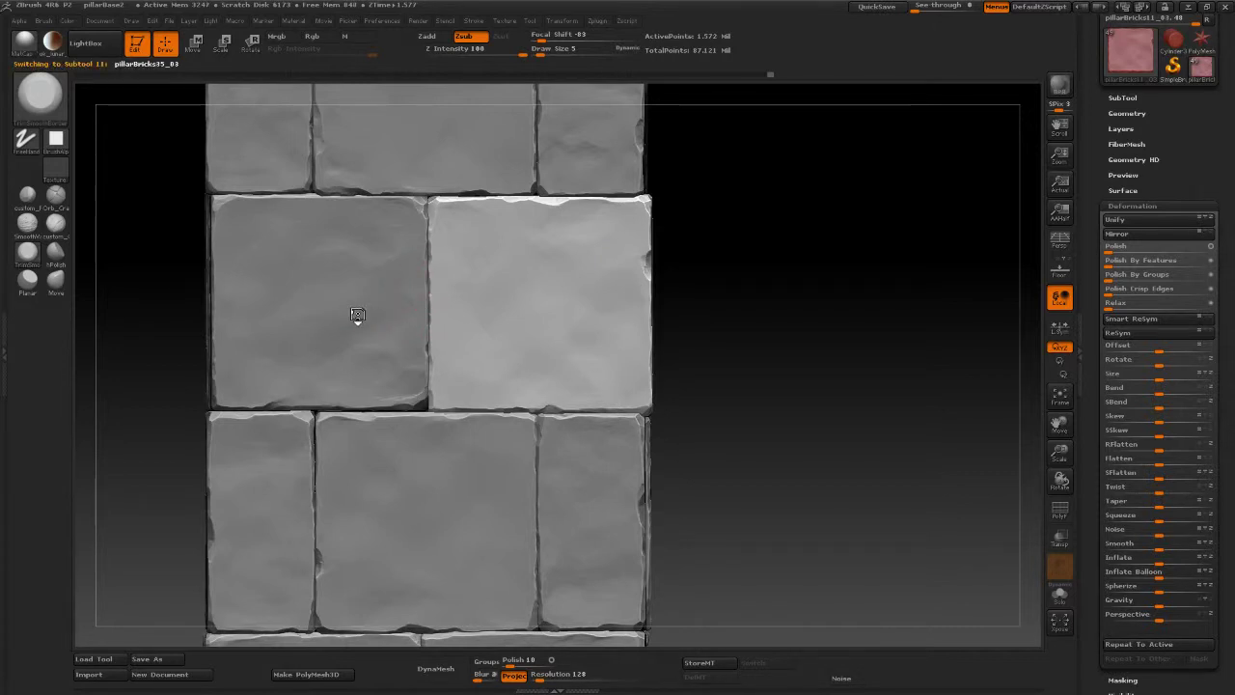
Step: Select pillarBricks35_03 and nudge it slightly with the Move transpose line, then zoom out
{"action": "left_click", "coordinate": [651, 342], "text": "ctrl"}
{"action": "left_click", "coordinate": [190, 45]}
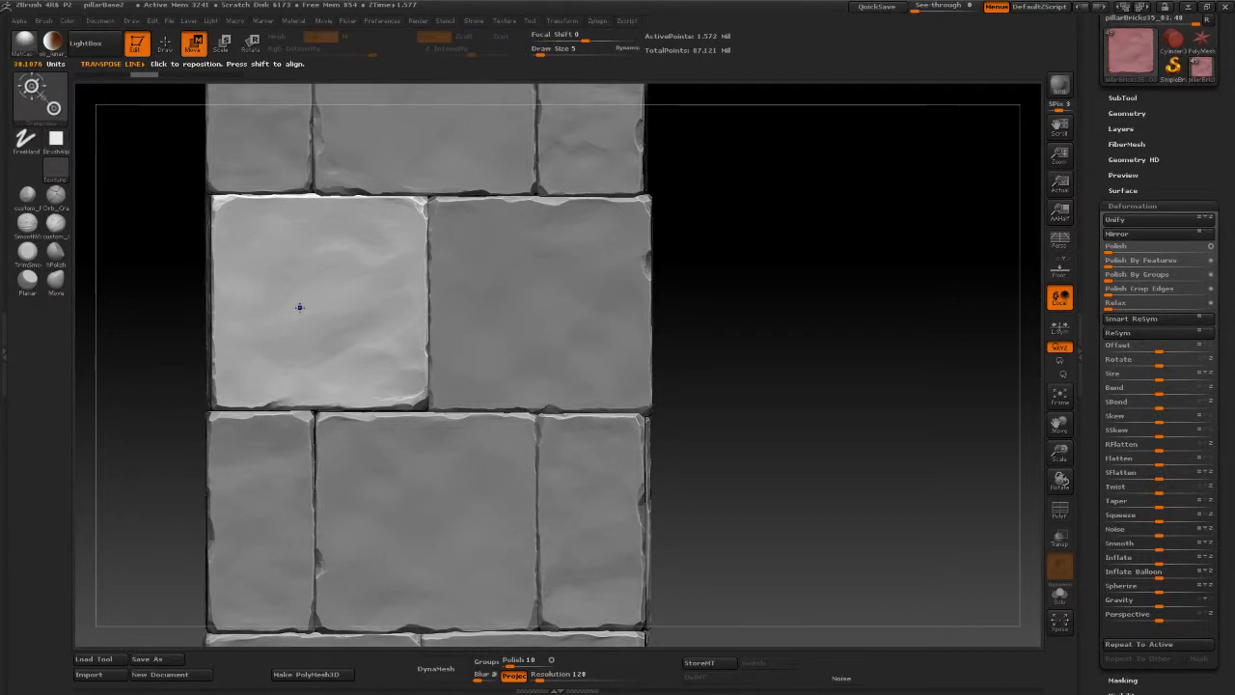
{"action": "left_click_drag", "start_coordinate": [298, 306], "coordinate": [454, 306]}
{"action": "left_click_drag", "start_coordinate": [358, 306], "coordinate": [363, 307]}
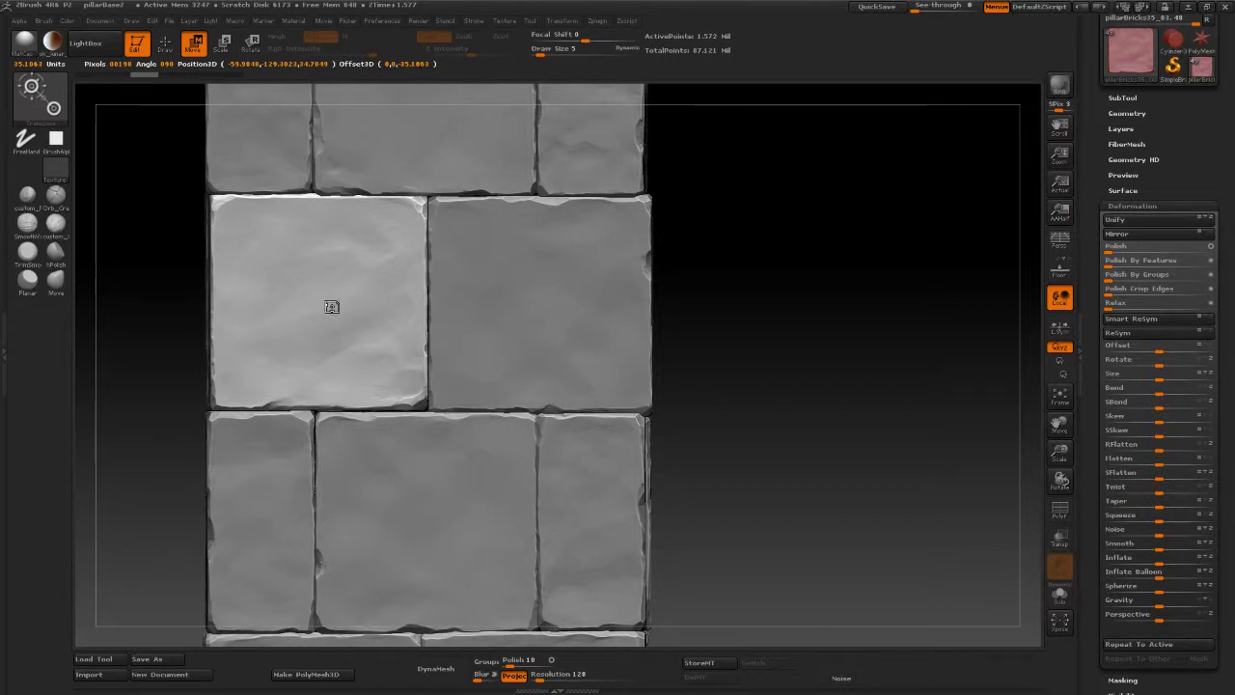
{"action": "left_click", "coordinate": [733, 337], "text": "ctrl+shift"}
{"action": "right_click_drag", "start_coordinate": [774, 348], "coordinate": [725, 290], "text": "ctrl"}
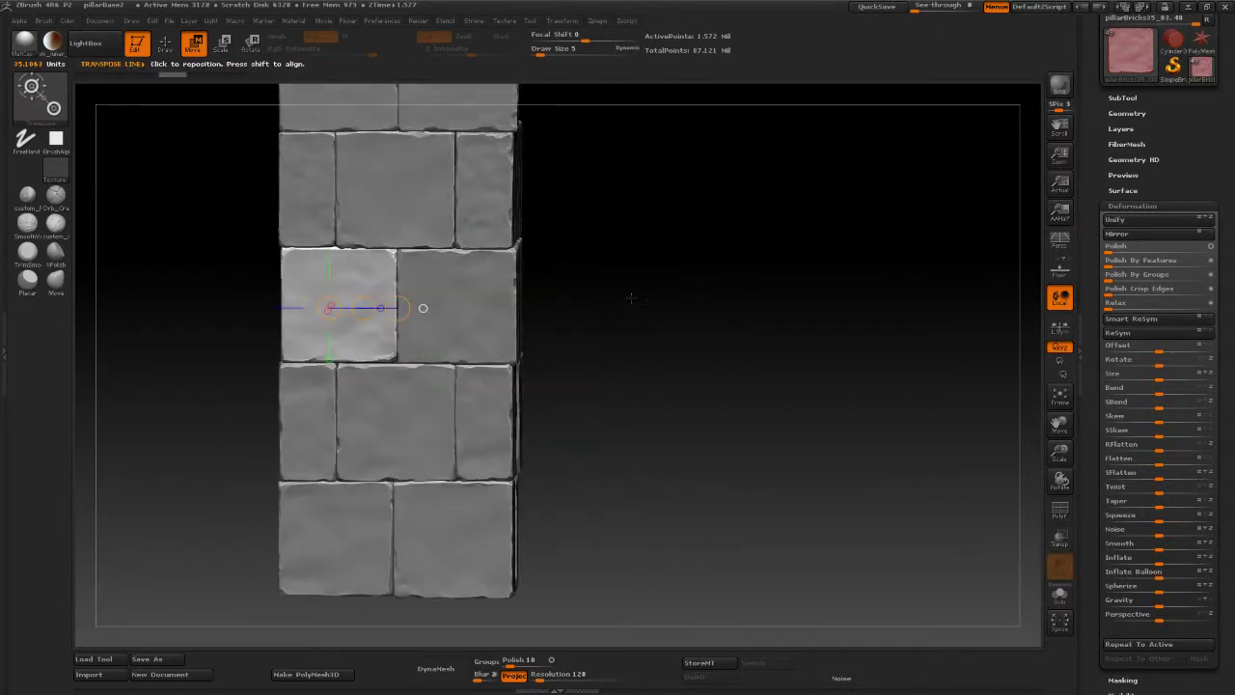
{"action": "right_click_drag", "start_coordinate": [644, 295], "coordinate": [686, 272], "text": "ctrl"}
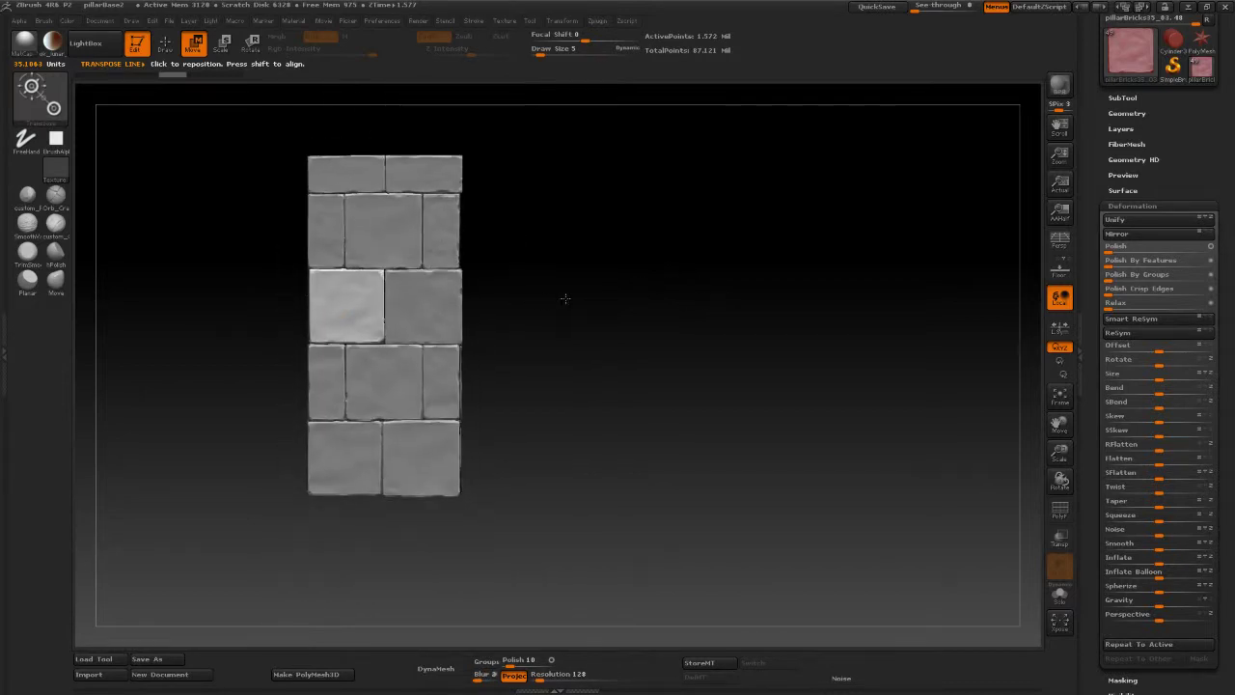
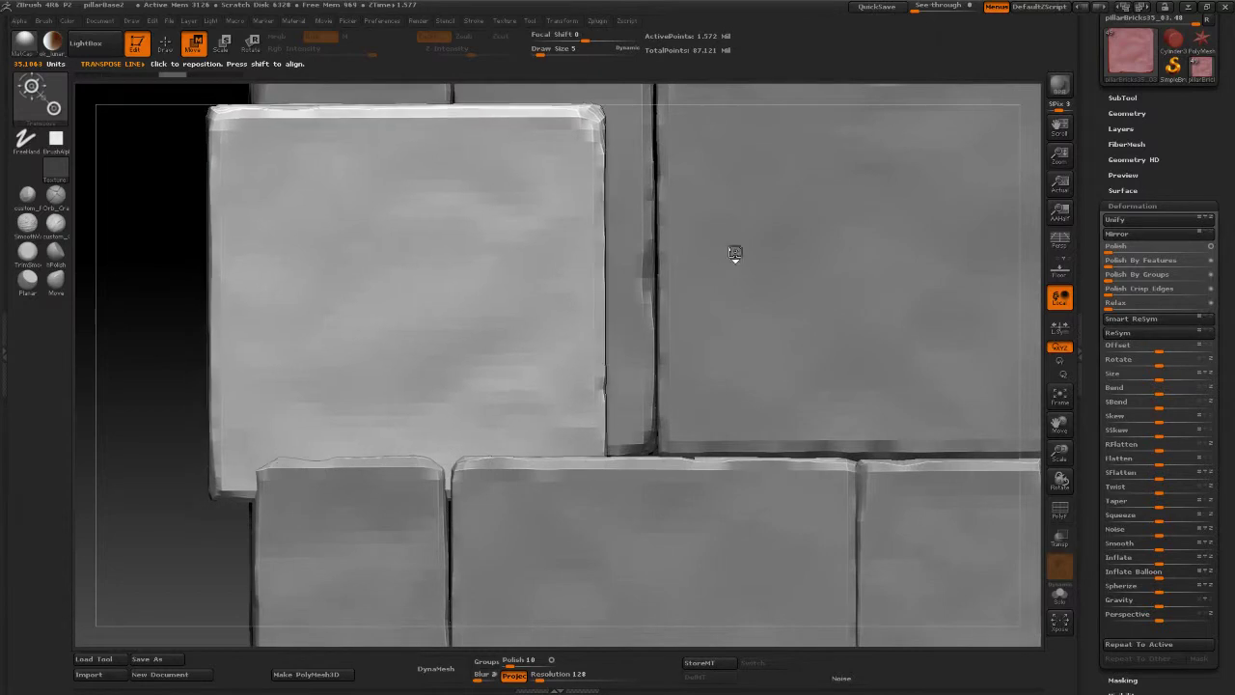
Step: Nudge the central left brick slightly right and frame the whole pillar in view
{"action": "right_click_drag", "start_coordinate": [710, 270], "coordinate": [449, 343]}
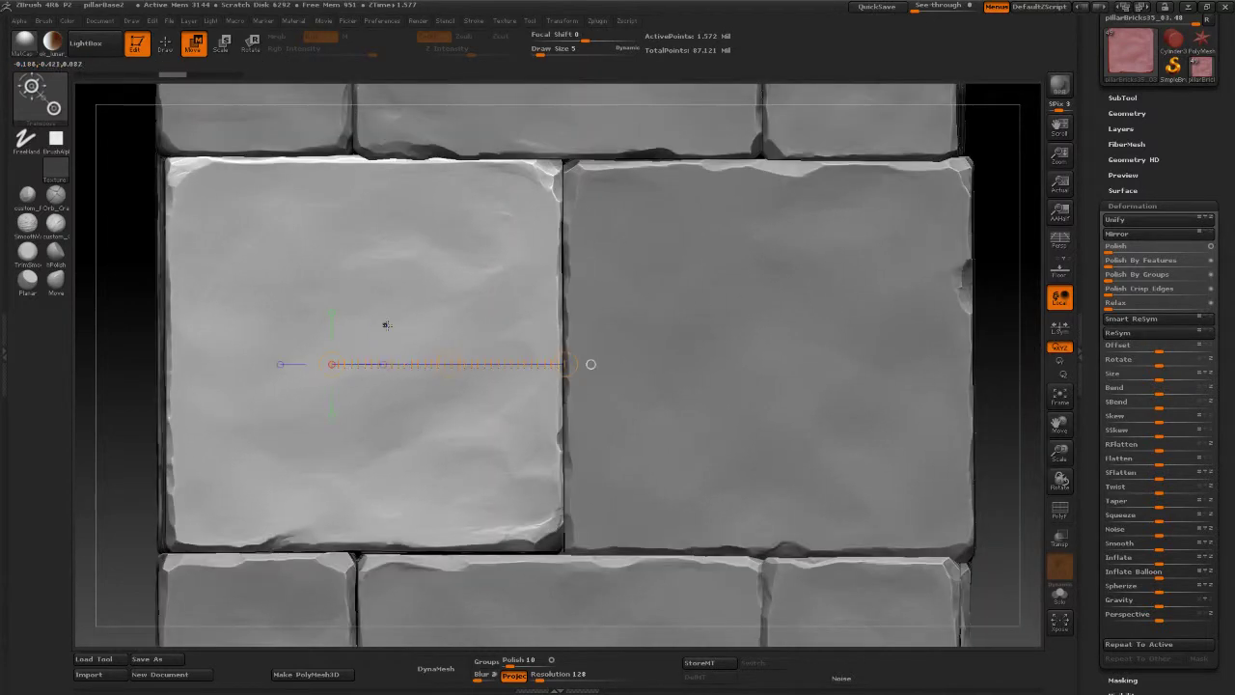
{"action": "left_click", "coordinate": [446, 363]}
{"action": "left_click_drag", "start_coordinate": [447, 364], "coordinate": [449, 364]}
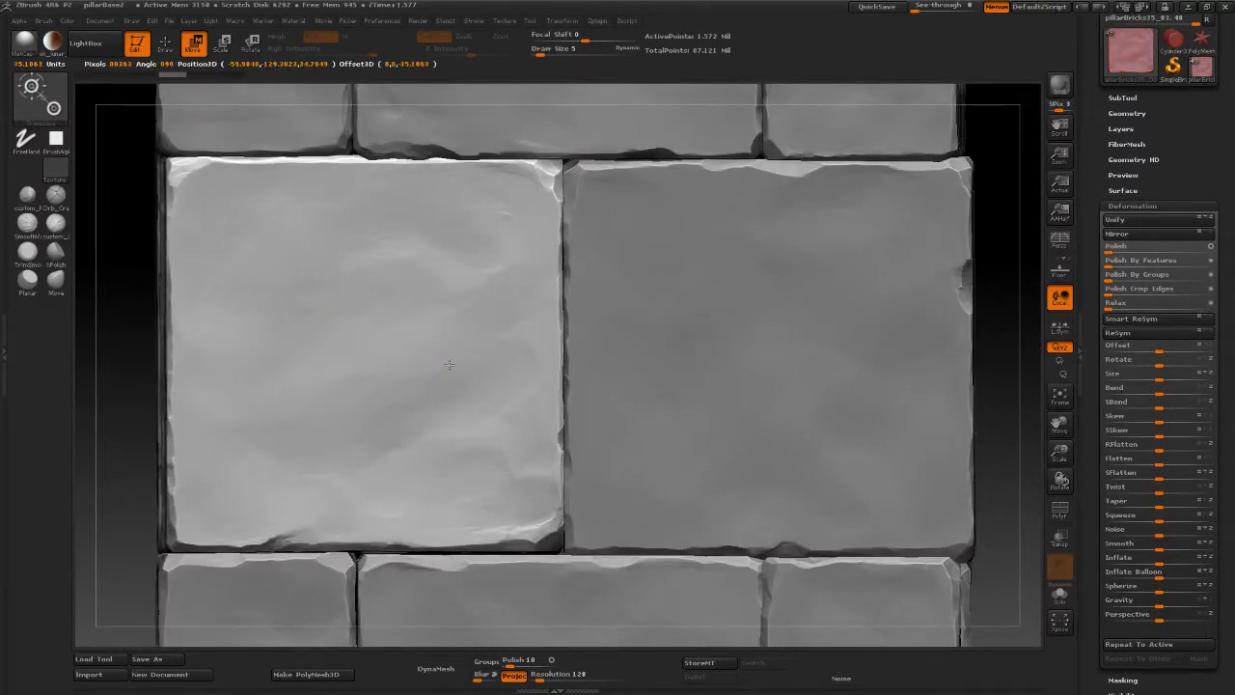
{"action": "left_click_drag", "start_coordinate": [276, 361], "coordinate": [588, 361]}
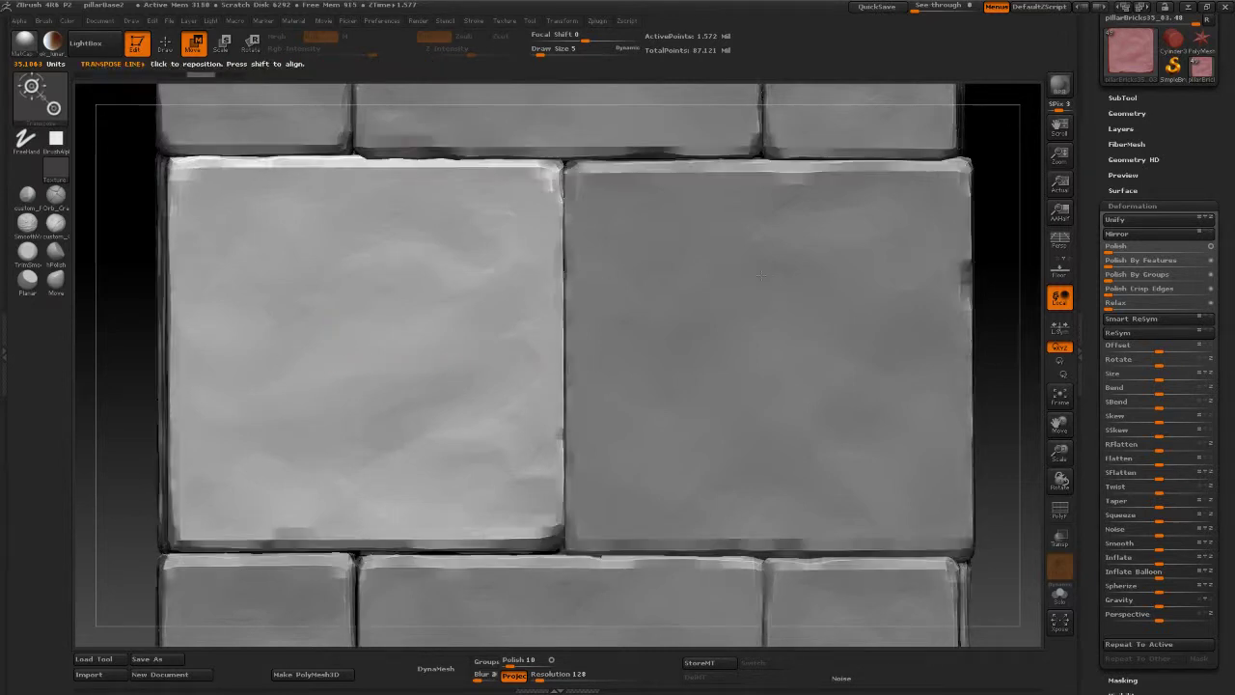
{"action": "key", "text": "f"}
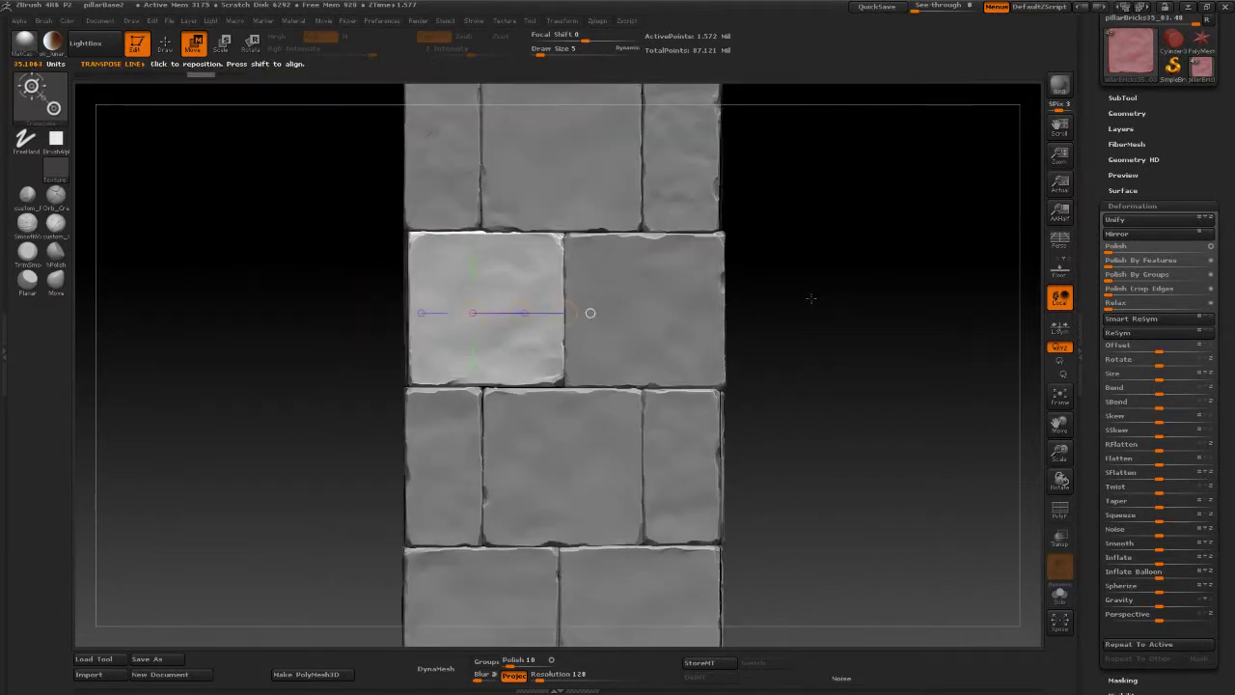
{"action": "mouse_move", "coordinate": [821, 279]}
{"action": "left_mouse_down", "text": "alt"}
{"action": "mouse_move", "coordinate": [838, 314]}
{"action": "mouse_move", "coordinate": [910, 267]}
{"action": "mouse_move", "coordinate": [827, 273]}
{"action": "mouse_move", "coordinate": [821, 229]}
{"action": "mouse_move", "coordinate": [779, 219]}
{"action": "mouse_move", "coordinate": [780, 348]}
{"action": "left_mouse_up", "text": "alt"}
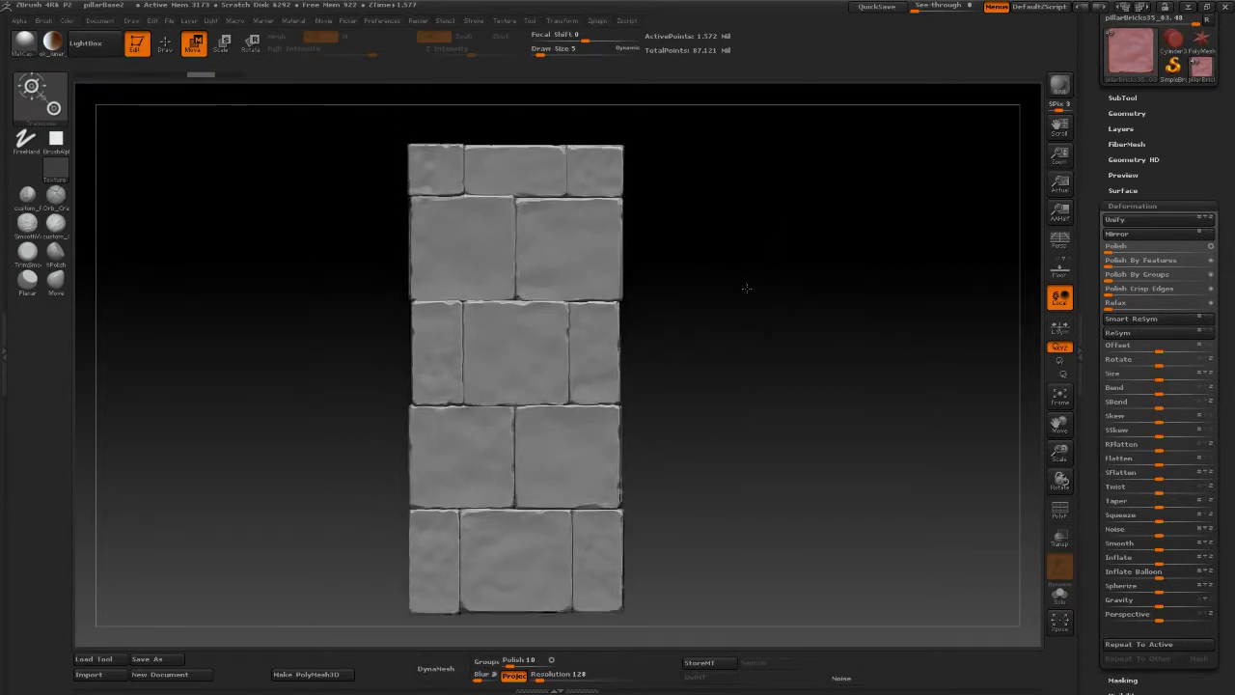
{"action": "mouse_move", "coordinate": [738, 250]}
{"action": "left_mouse_down", "text": "alt"}
{"action": "mouse_move", "coordinate": [855, 207]}
{"action": "mouse_move", "coordinate": [802, 402]}
{"action": "mouse_move", "coordinate": [815, 299]}
{"action": "mouse_move", "coordinate": [830, 318]}
{"action": "left_mouse_up", "text": "alt"}
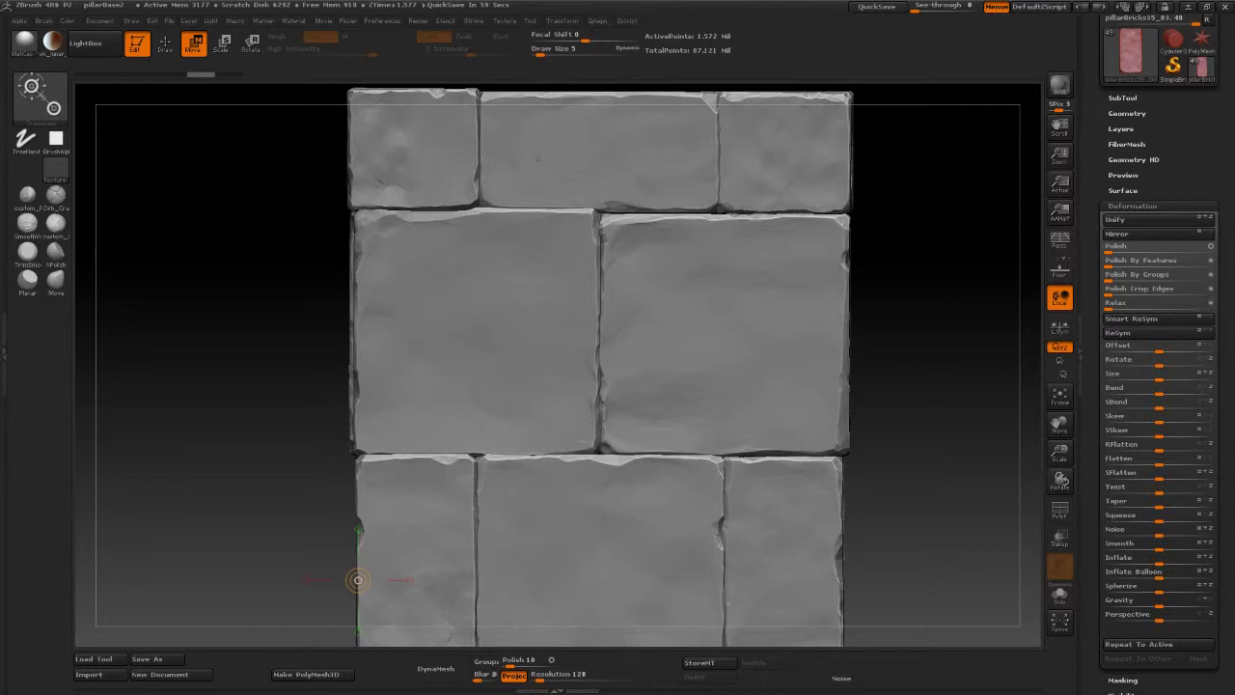
Step: Isolate the top-middle brick pillarBricks34_11 and carve Zsub chips along its lower edge
{"action": "left_click", "coordinate": [557, 151], "text": "alt"}
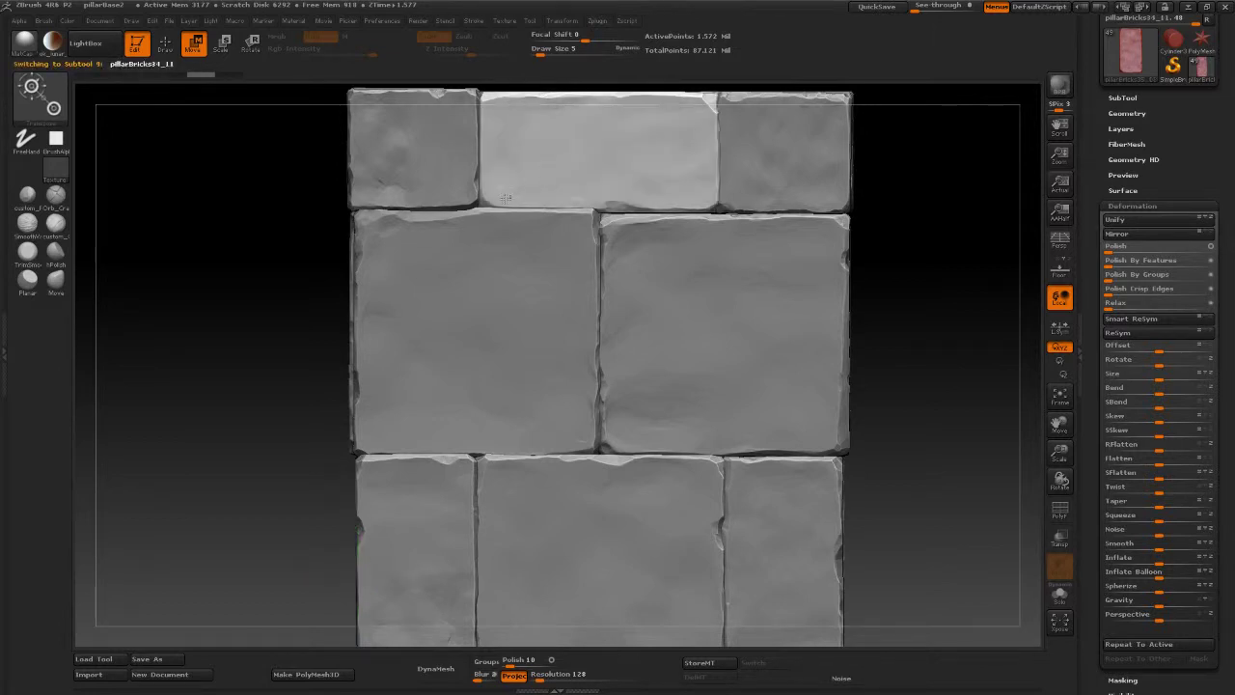
{"action": "left_click_drag", "start_coordinate": [222, 270], "coordinate": [222, 319]}
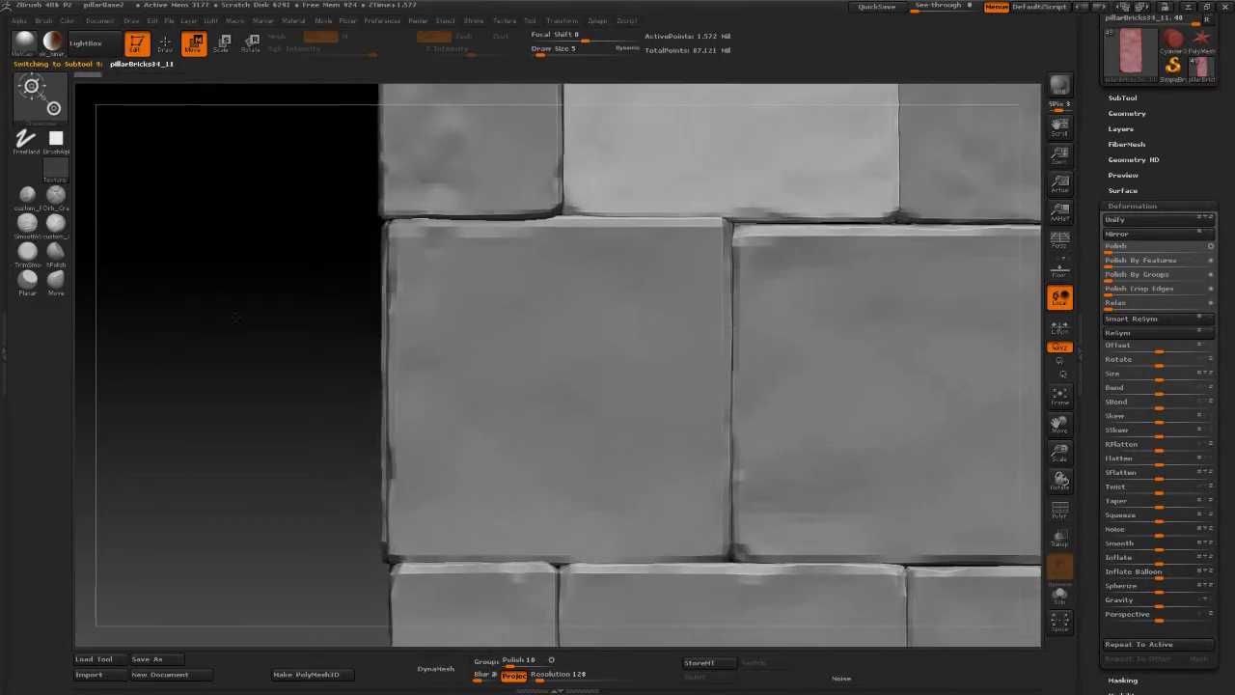
{"action": "left_click", "coordinate": [1059, 595]}
{"action": "key", "text": "f"}
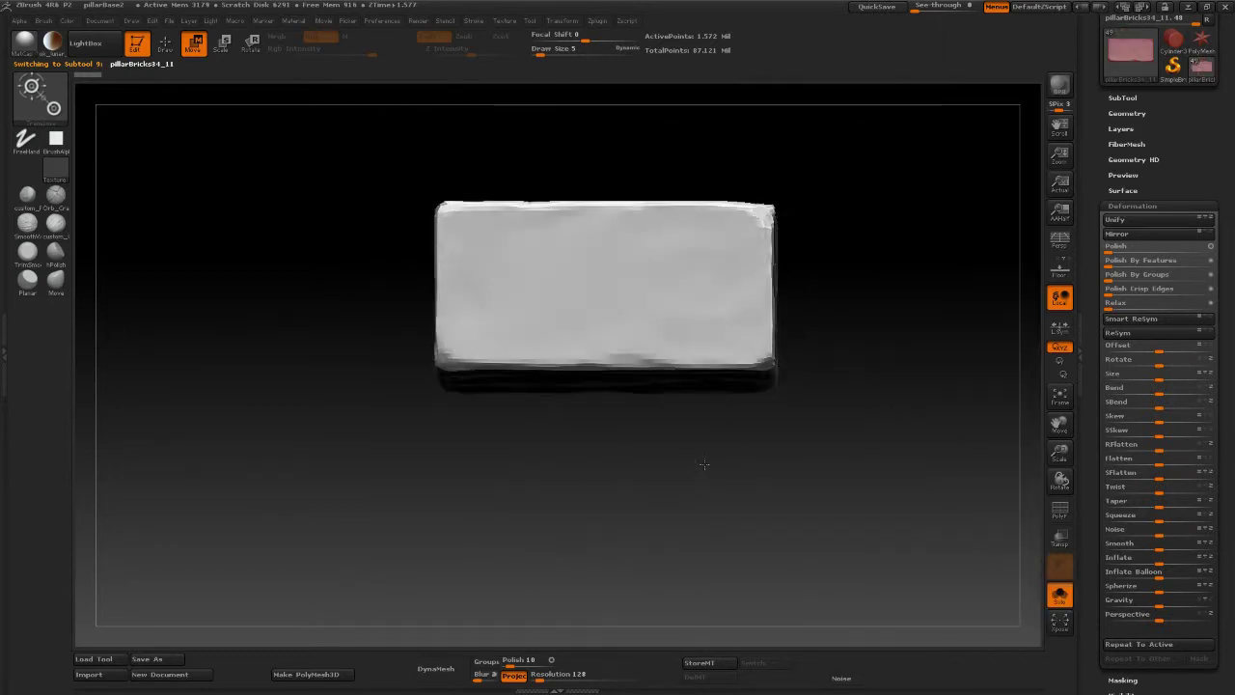
{"action": "mouse_move", "coordinate": [700, 496]}
{"action": "left_mouse_down"}
{"action": "mouse_move", "coordinate": [703, 459]}
{"action": "mouse_move", "coordinate": [250, 306]}
{"action": "mouse_move", "coordinate": [350, 241]}
{"action": "mouse_move", "coordinate": [310, 395]}
{"action": "left_mouse_up"}
{"action": "key", "text": "q"}
{"action": "key", "text": "f"}
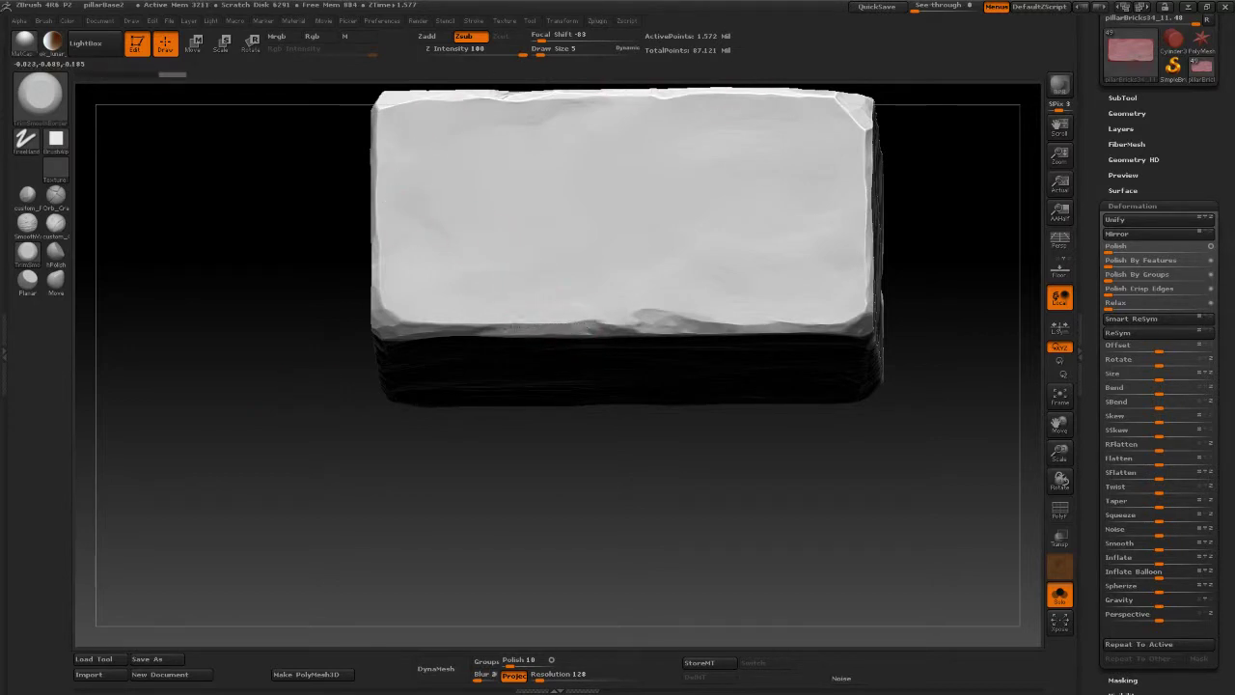
{"action": "mouse_move", "coordinate": [400, 325]}
{"action": "left_mouse_down"}
{"action": "mouse_move", "coordinate": [379, 325]}
{"action": "mouse_move", "coordinate": [579, 330]}
{"action": "left_mouse_up"}
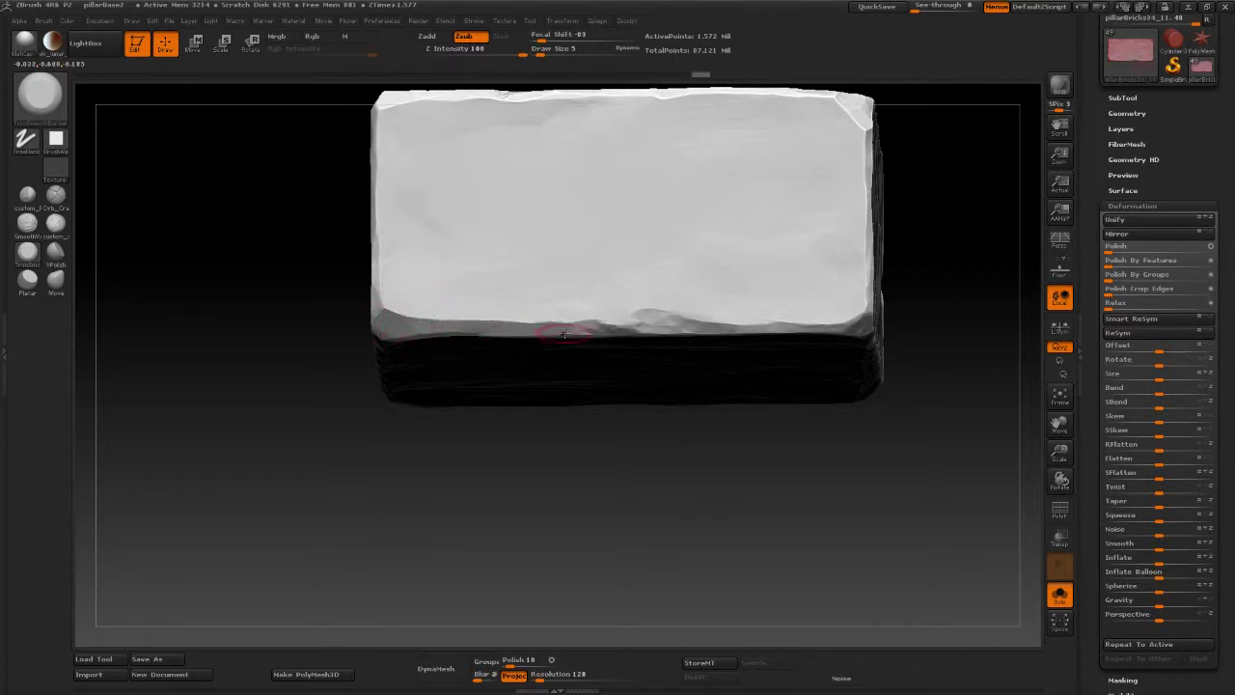
Step: Show all pillar bricks again and select the large brick below the top row
{"action": "left_click", "coordinate": [1059, 595]}
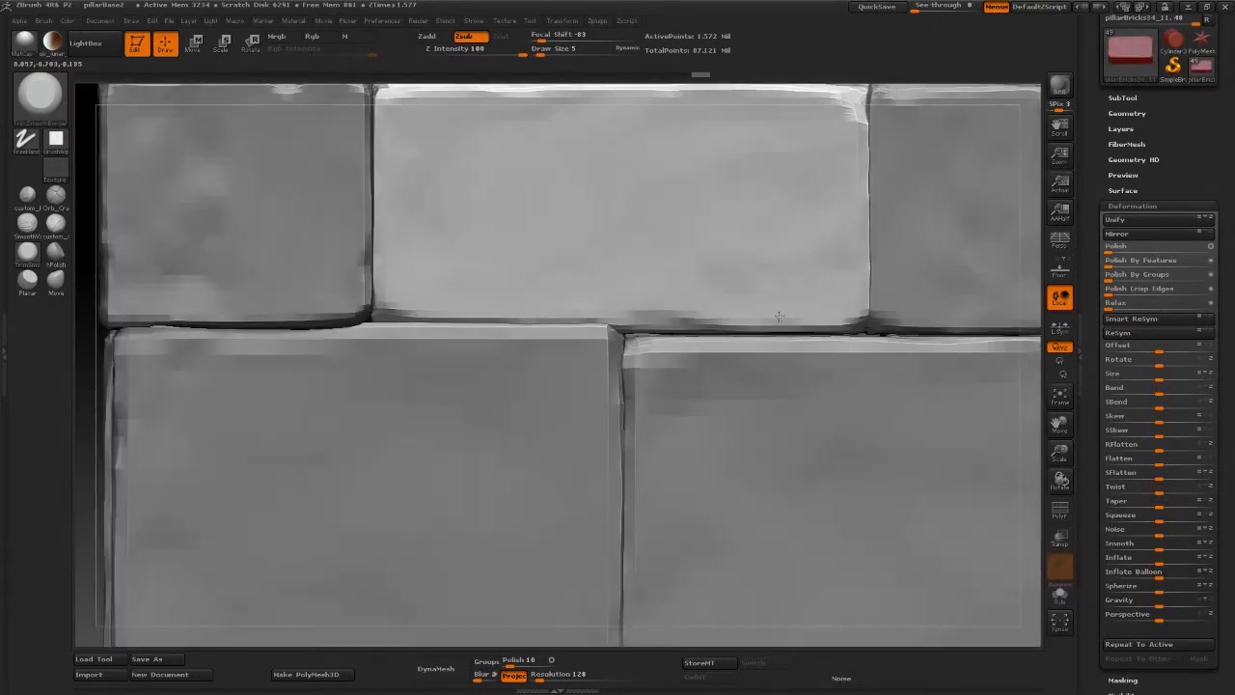
{"action": "scroll", "coordinate": [824, 307], "scroll_direction": "down", "scroll_amount": 3}
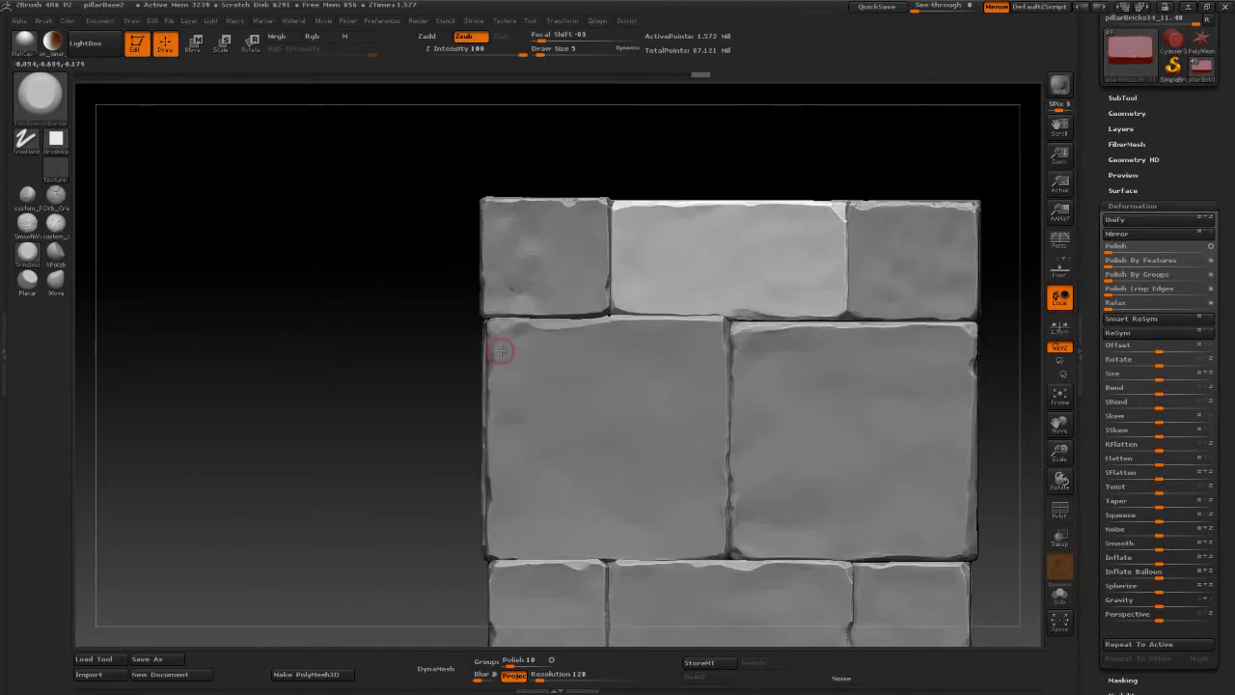
{"action": "scroll", "coordinate": [369, 335], "scroll_direction": "up", "scroll_amount": 3}
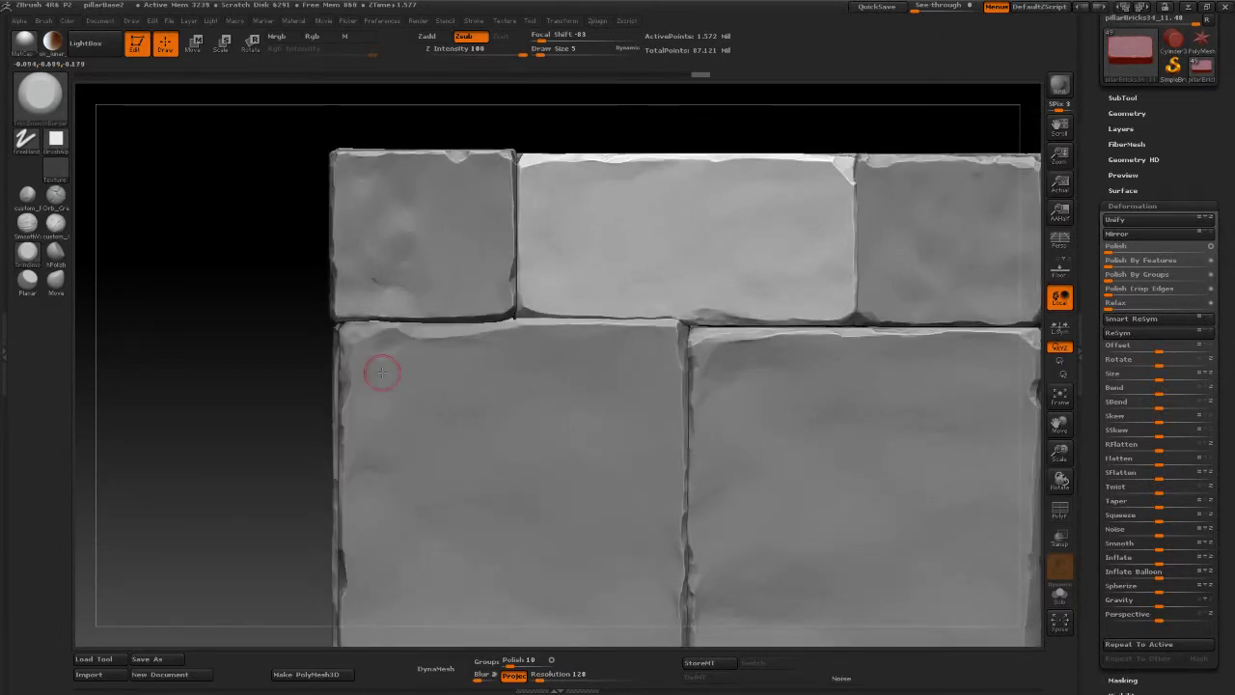
{"action": "left_click", "coordinate": [604, 393], "text": "alt"}
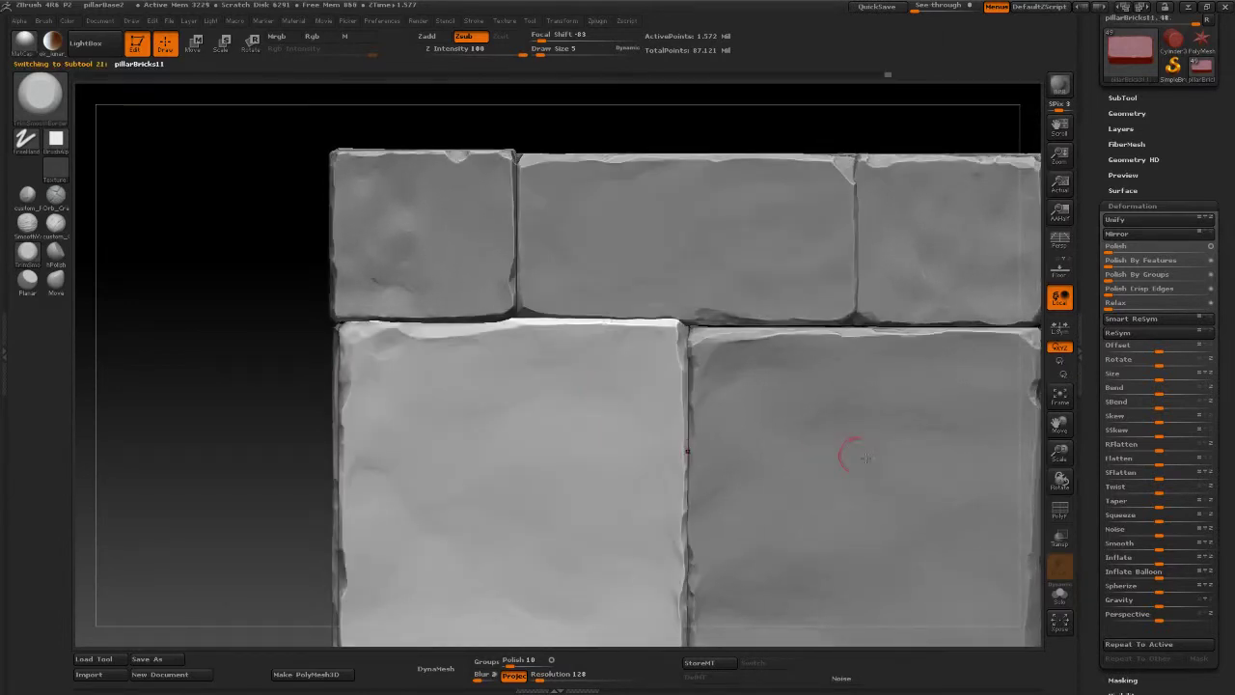
Step: Isolate pillarBricks11 and carve Zsub chips along its top front edge, including the right corner
{"action": "left_click", "coordinate": [1058, 591]}
{"action": "left_click_drag", "start_coordinate": [884, 427], "coordinate": [866, 427]}
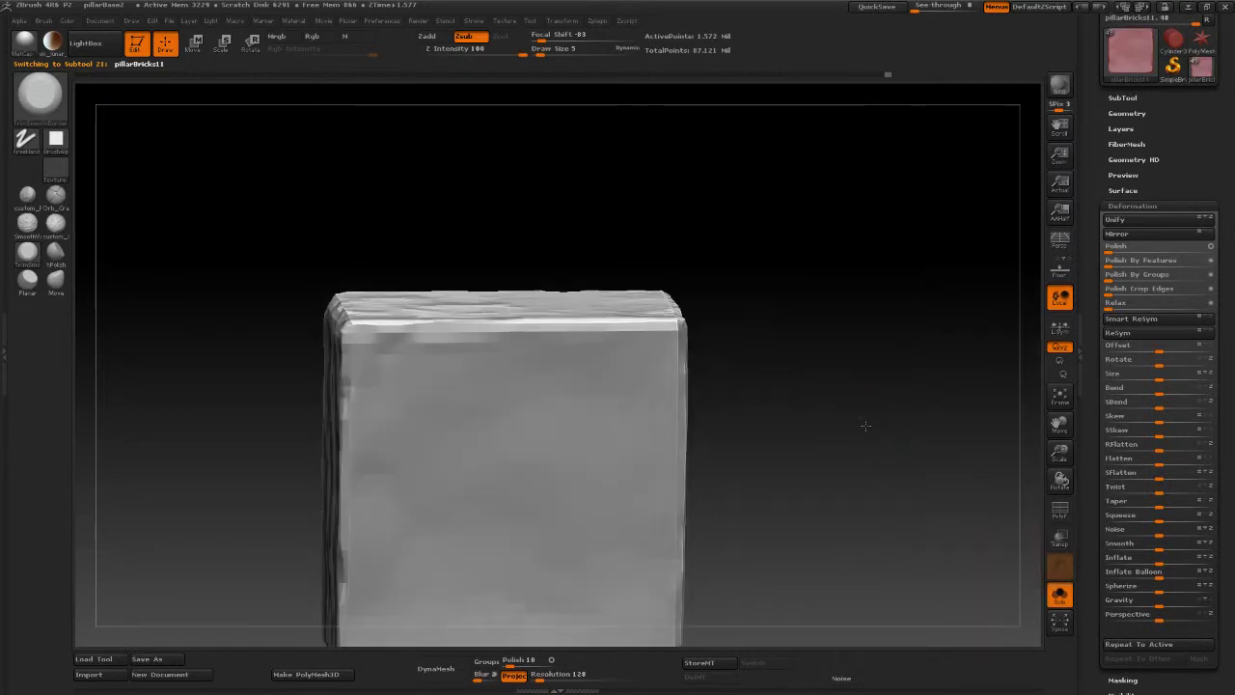
{"action": "left_click_drag", "start_coordinate": [752, 231], "coordinate": [772, 303]}
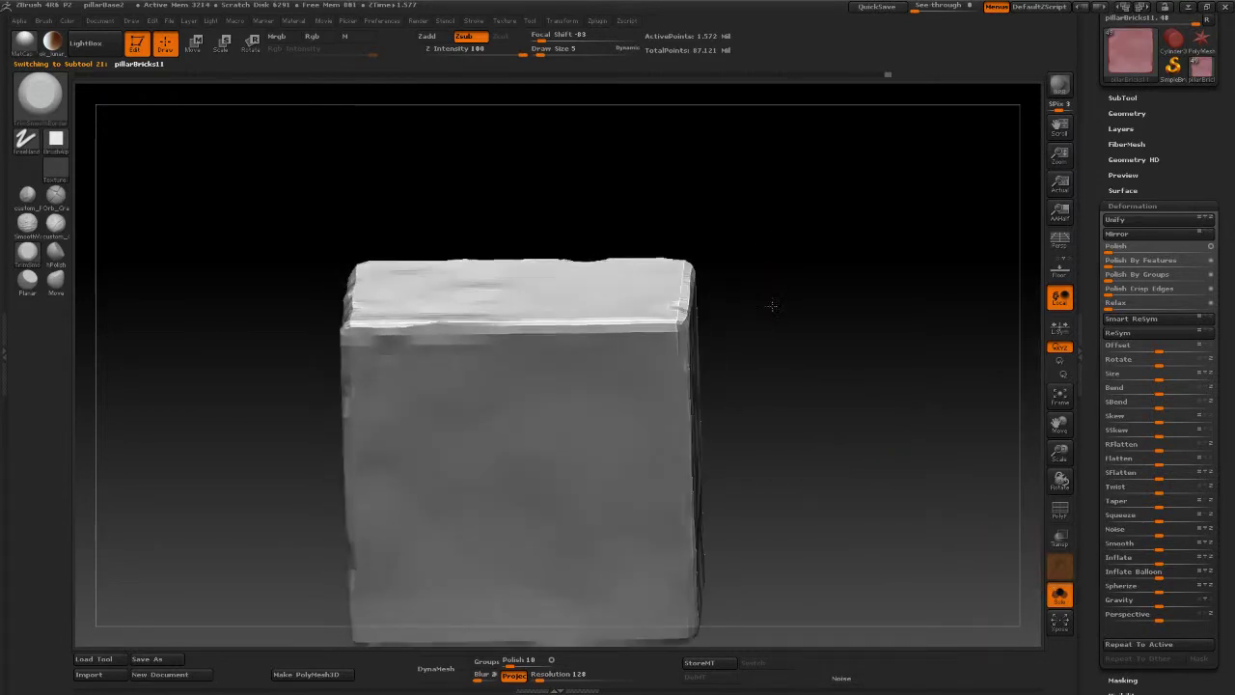
{"action": "scroll", "coordinate": [784, 304], "scroll_direction": "up", "scroll_amount": 2}
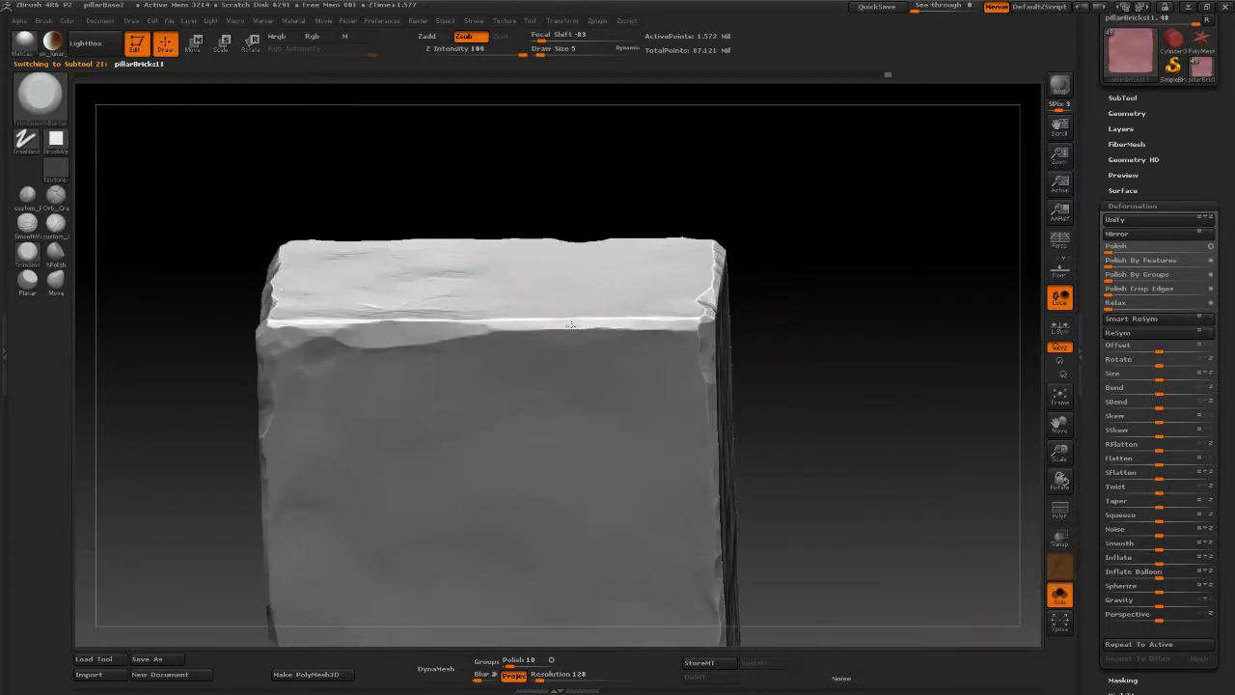
{"action": "mouse_move", "coordinate": [517, 327]}
{"action": "left_mouse_down"}
{"action": "mouse_move", "coordinate": [496, 325]}
{"action": "mouse_move", "coordinate": [636, 325]}
{"action": "left_mouse_up"}
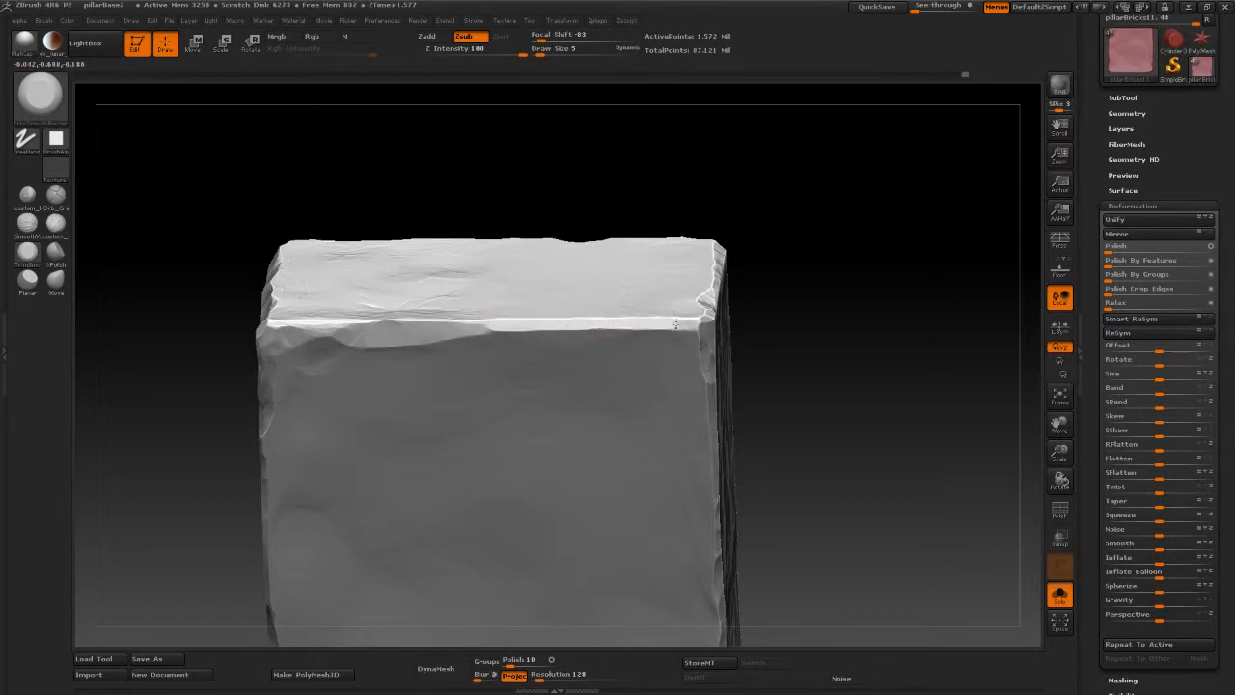
{"action": "left_click_drag", "start_coordinate": [782, 306], "coordinate": [650, 240]}
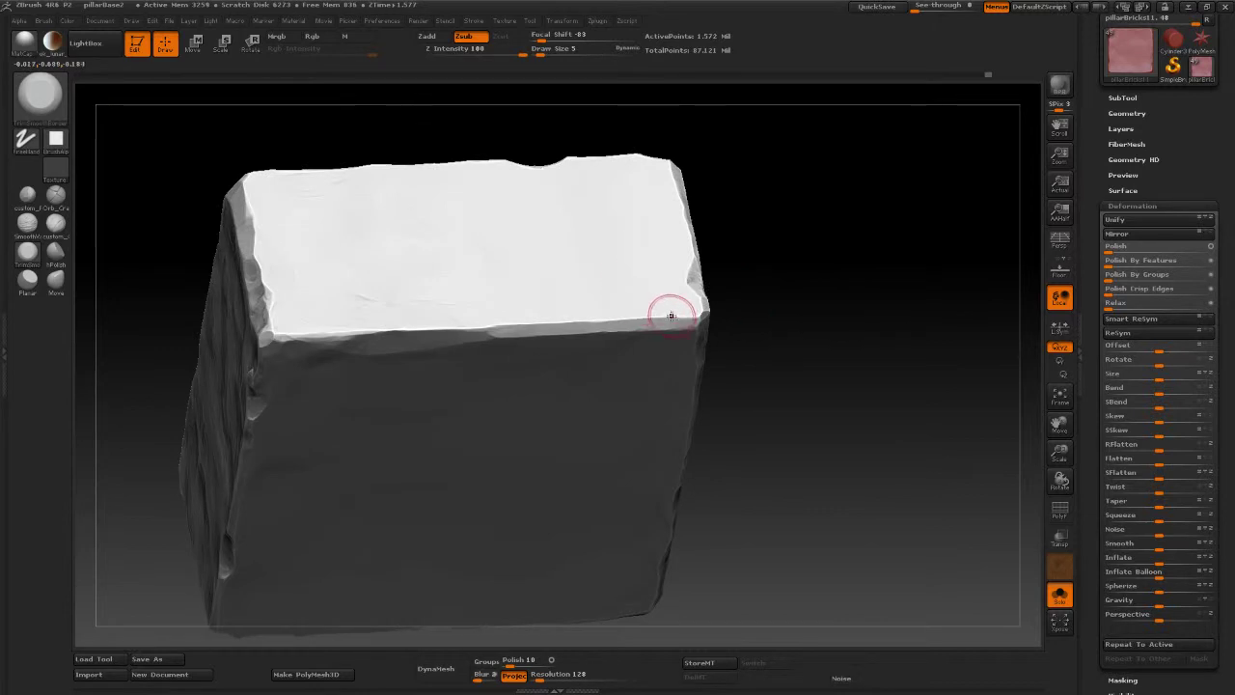
{"action": "mouse_move", "coordinate": [671, 315]}
{"action": "left_mouse_down"}
{"action": "mouse_move", "coordinate": [659, 318]}
{"action": "mouse_move", "coordinate": [686, 319]}
{"action": "left_mouse_up"}
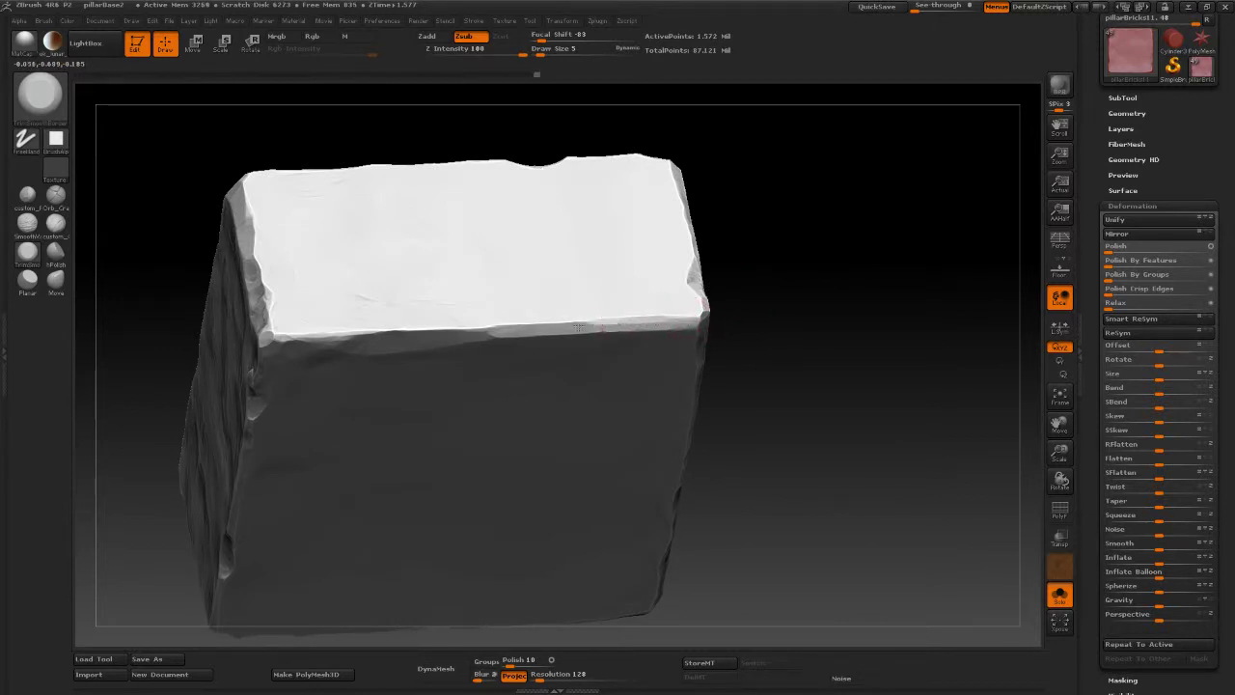
{"action": "mouse_move", "coordinate": [582, 327]}
{"action": "left_mouse_down"}
{"action": "mouse_move", "coordinate": [494, 330]}
{"action": "mouse_move", "coordinate": [698, 319]}
{"action": "mouse_move", "coordinate": [810, 283]}
{"action": "left_mouse_up"}
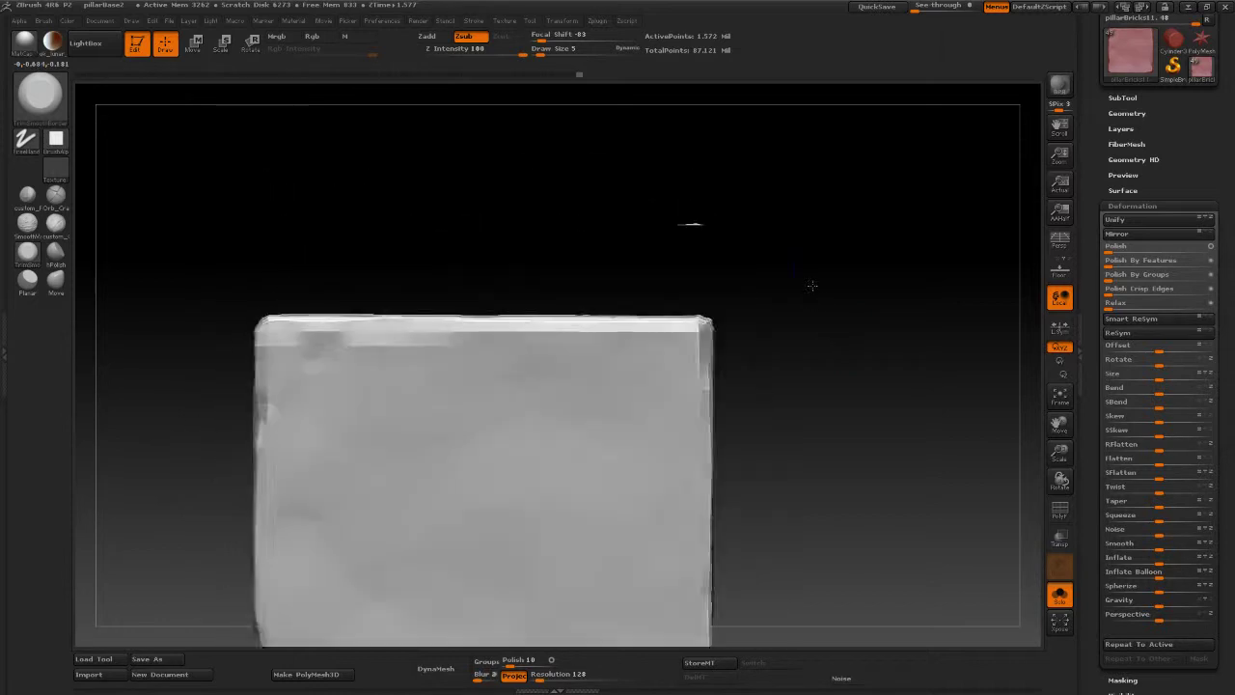
Step: Show all bricks, briefly re-isolate the top-middle brick, then unhide the rest of the pillar
{"action": "left_click", "coordinate": [1059, 589]}
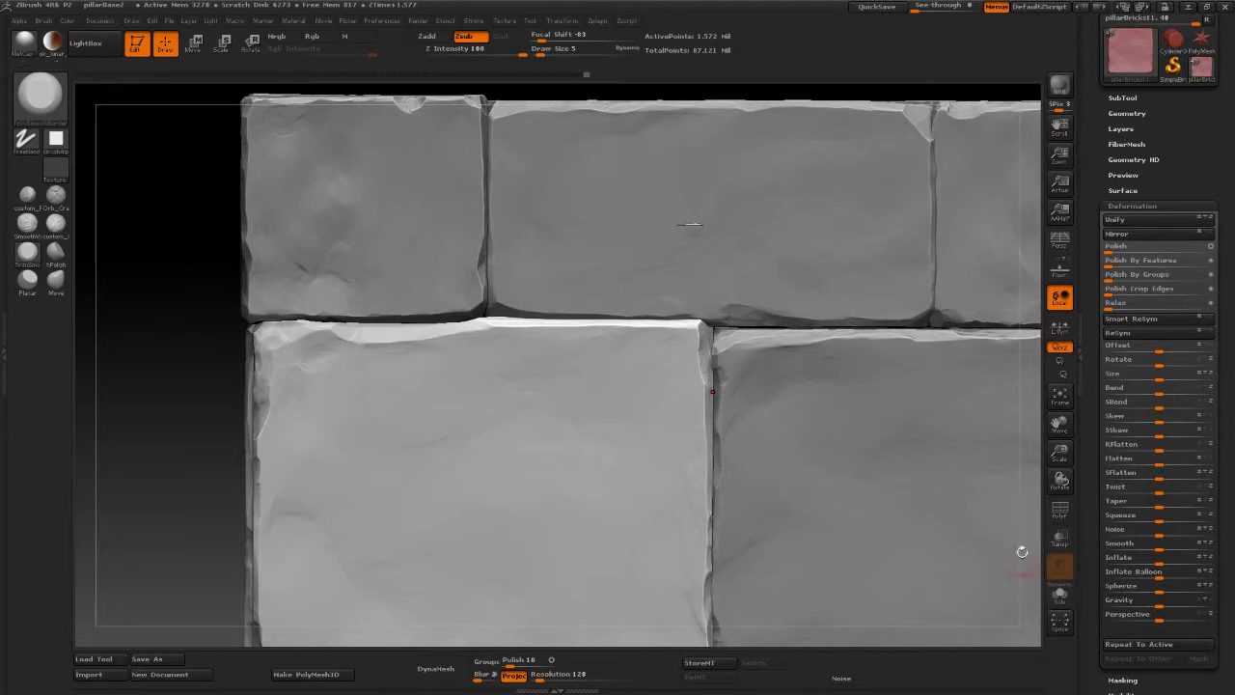
{"action": "left_click", "coordinate": [865, 220], "text": "alt"}
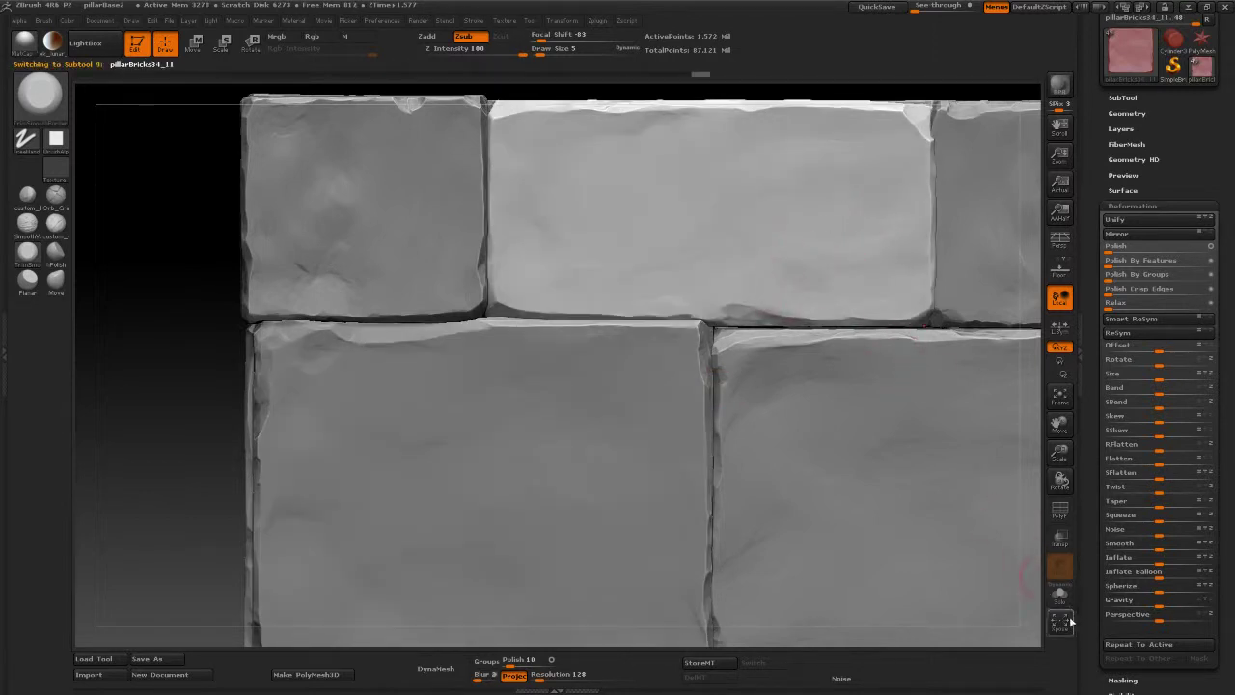
{"action": "left_click", "coordinate": [1059, 590]}
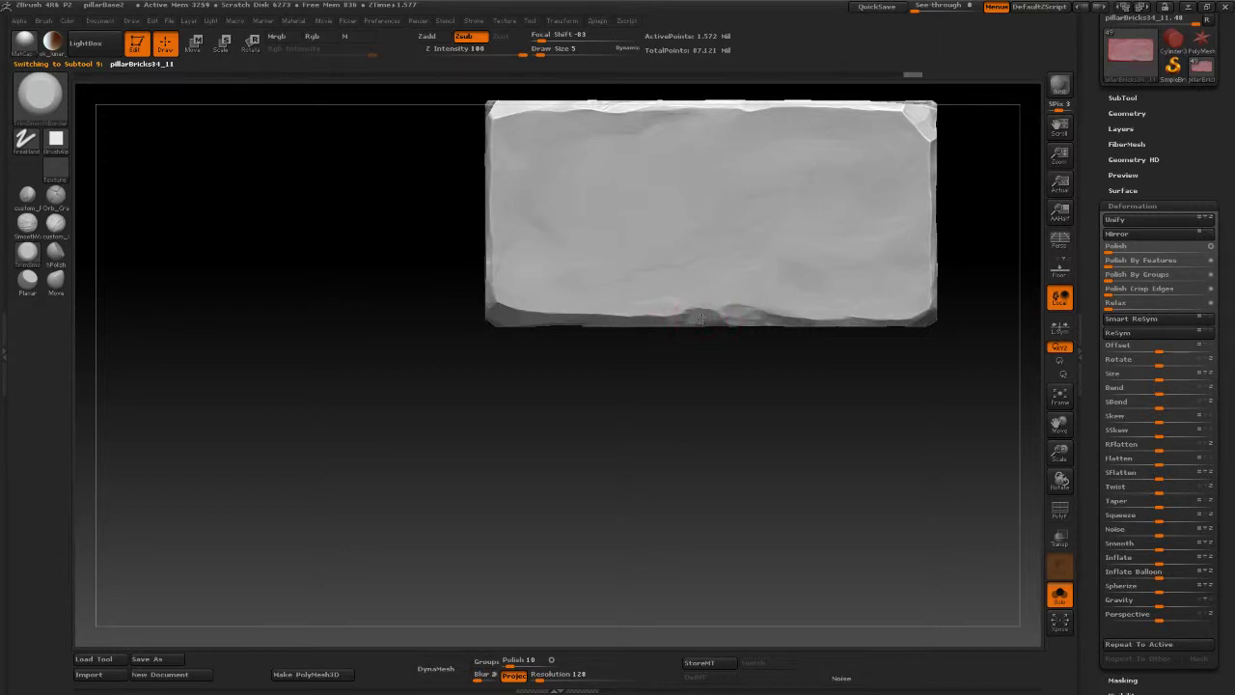
{"action": "left_click", "coordinate": [1059, 595]}
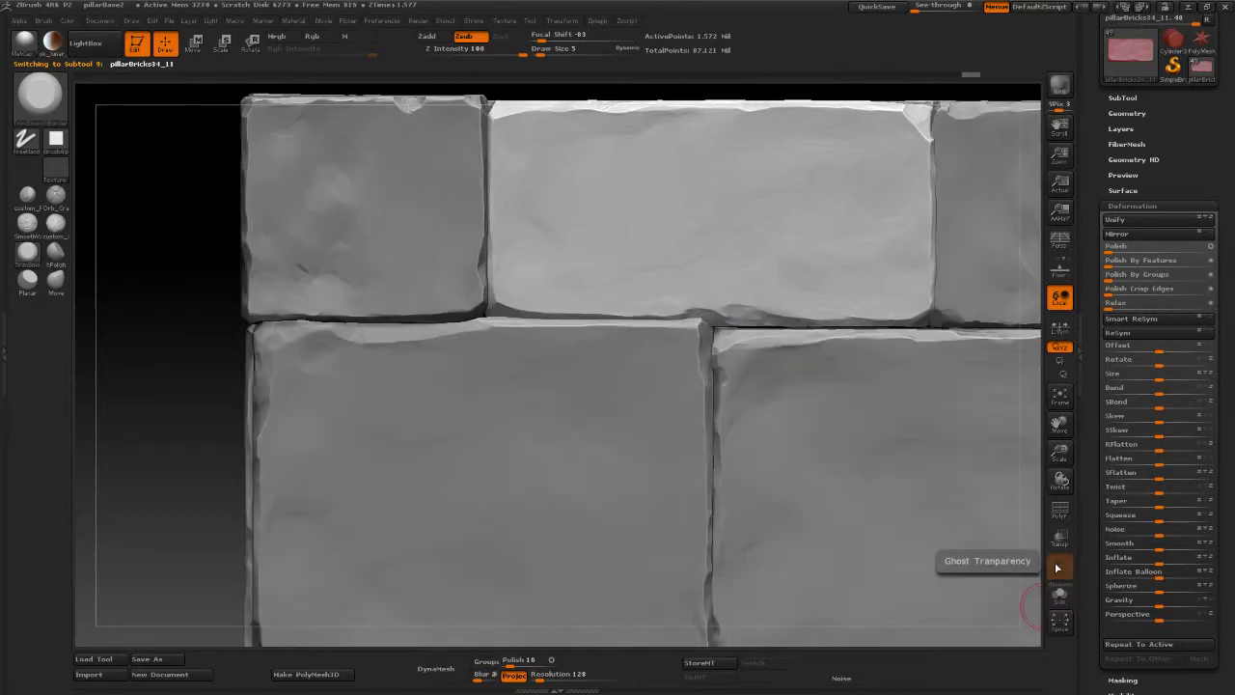
Step: Turn on ghost transparency and inspect the whole pillar from the sides and top
{"action": "left_click", "coordinate": [1056, 568]}
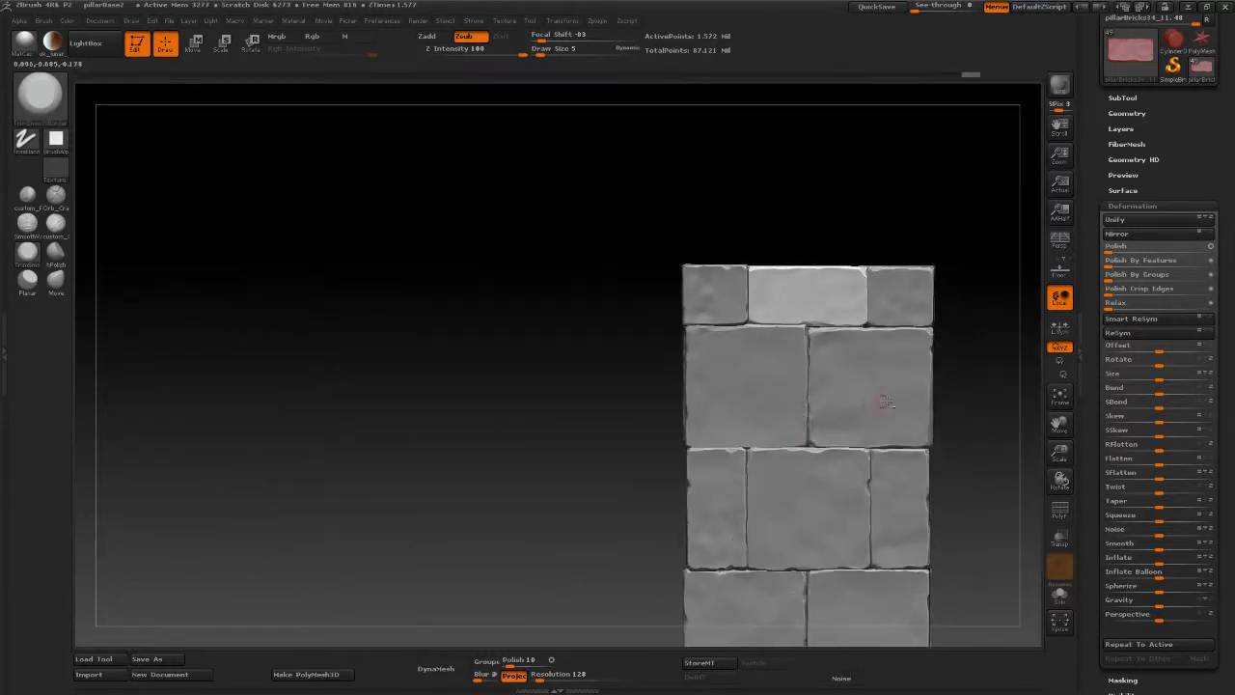
{"action": "left_click_drag", "start_coordinate": [991, 362], "coordinate": [781, 334], "text": "alt"}
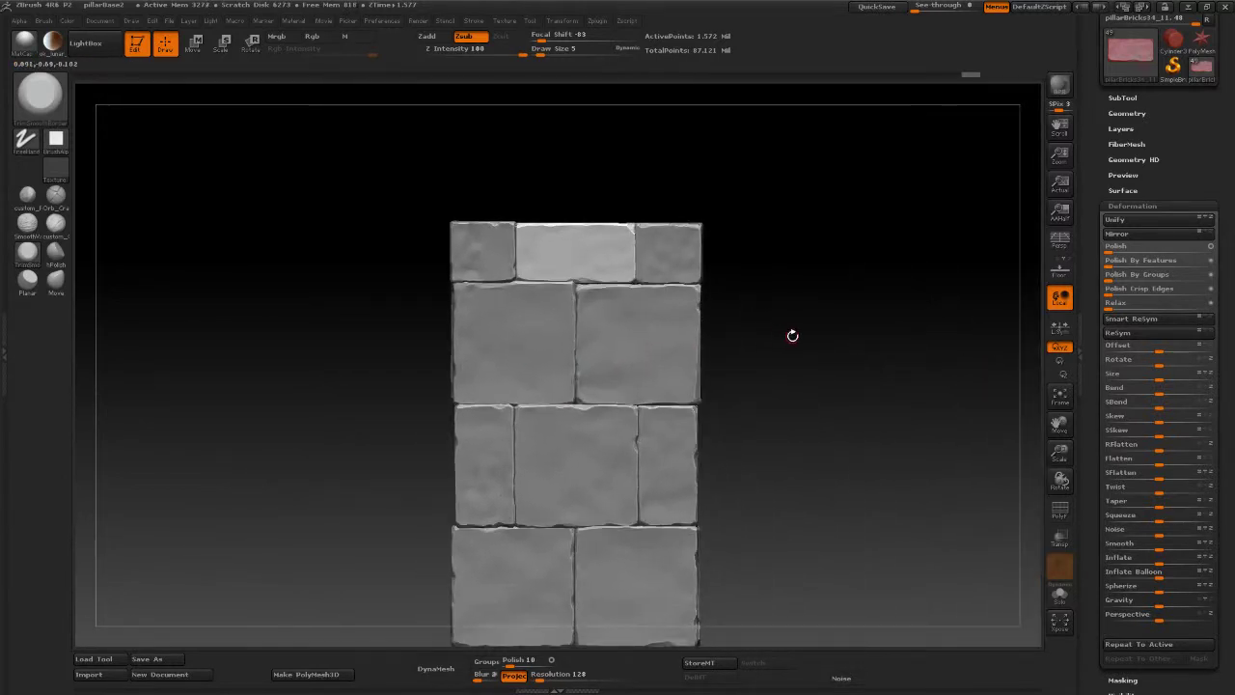
{"action": "left_click_drag", "start_coordinate": [792, 335], "coordinate": [819, 385], "text": "alt"}
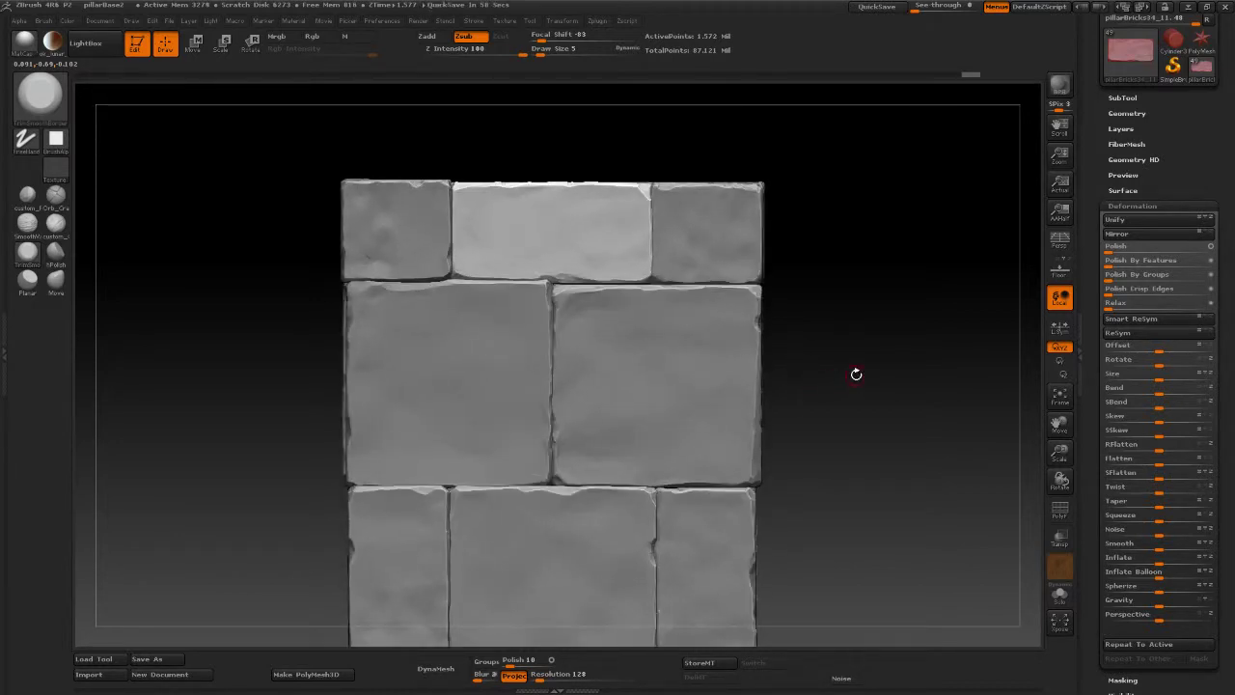
{"action": "left_click_drag", "start_coordinate": [855, 373], "coordinate": [864, 363]}
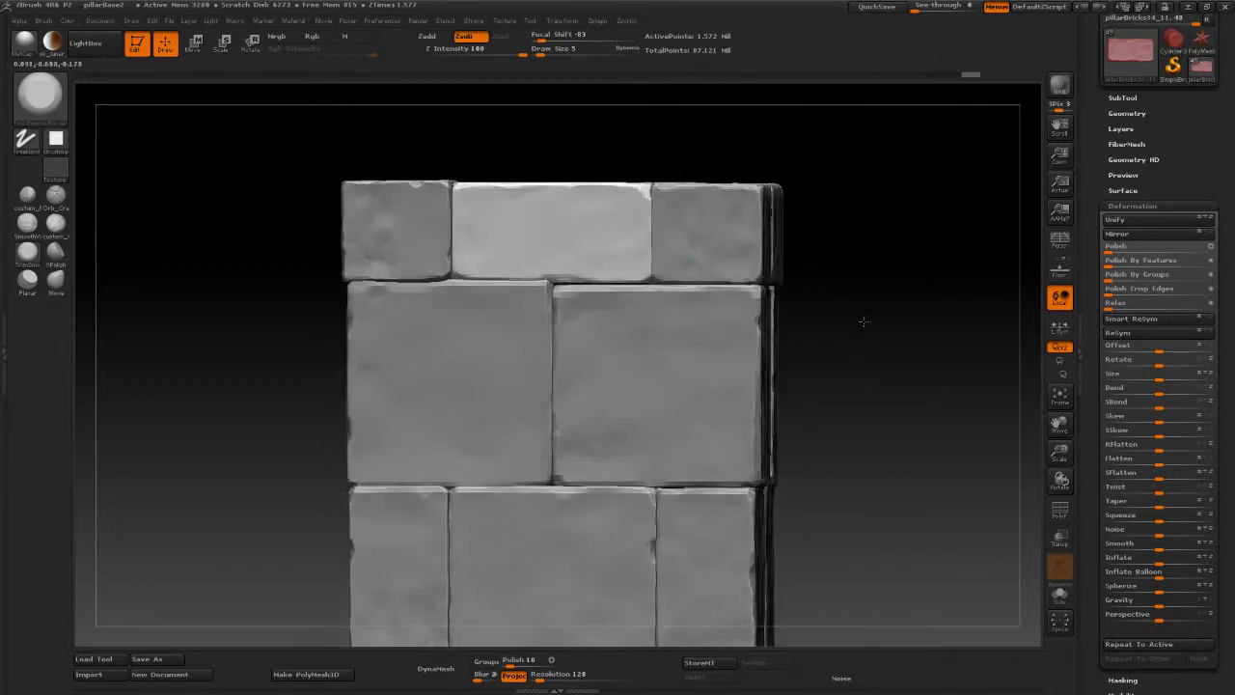
{"action": "left_click_drag", "start_coordinate": [858, 316], "coordinate": [868, 340]}
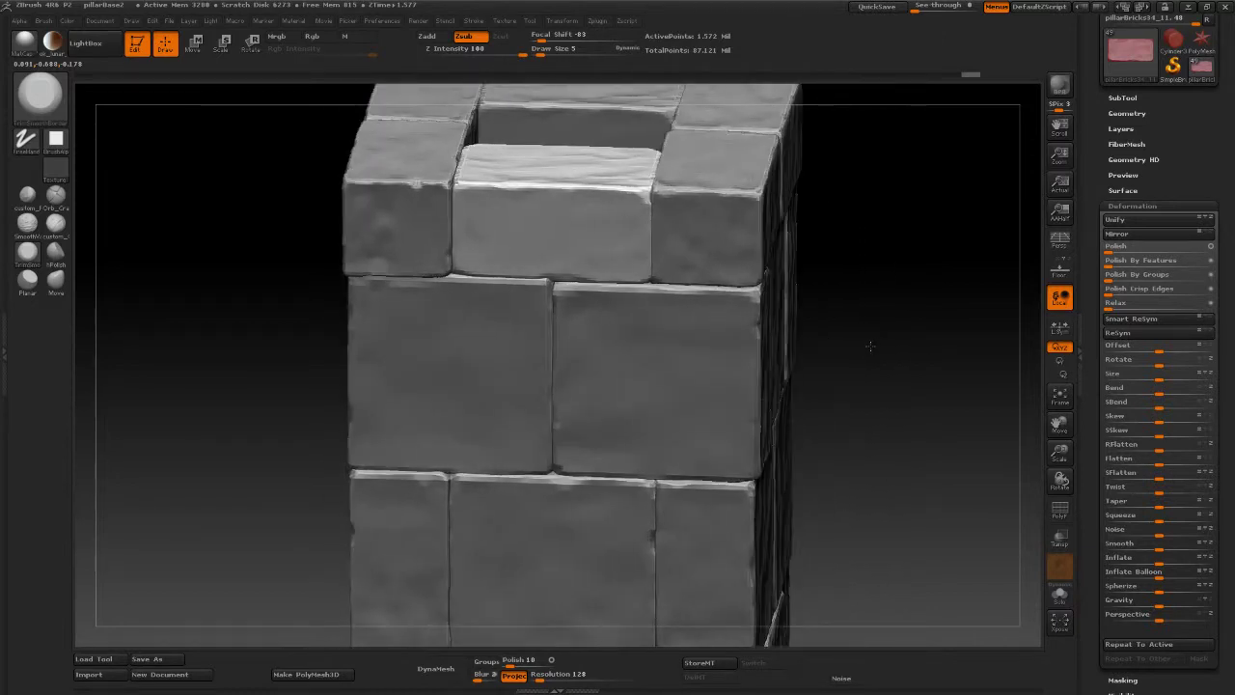
Step: Select corner brick pillarBricks34_10, nudge it slightly right, and isolate it in front view
{"action": "left_click", "coordinate": [725, 248], "text": "alt"}
{"action": "left_click", "coordinate": [193, 42]}
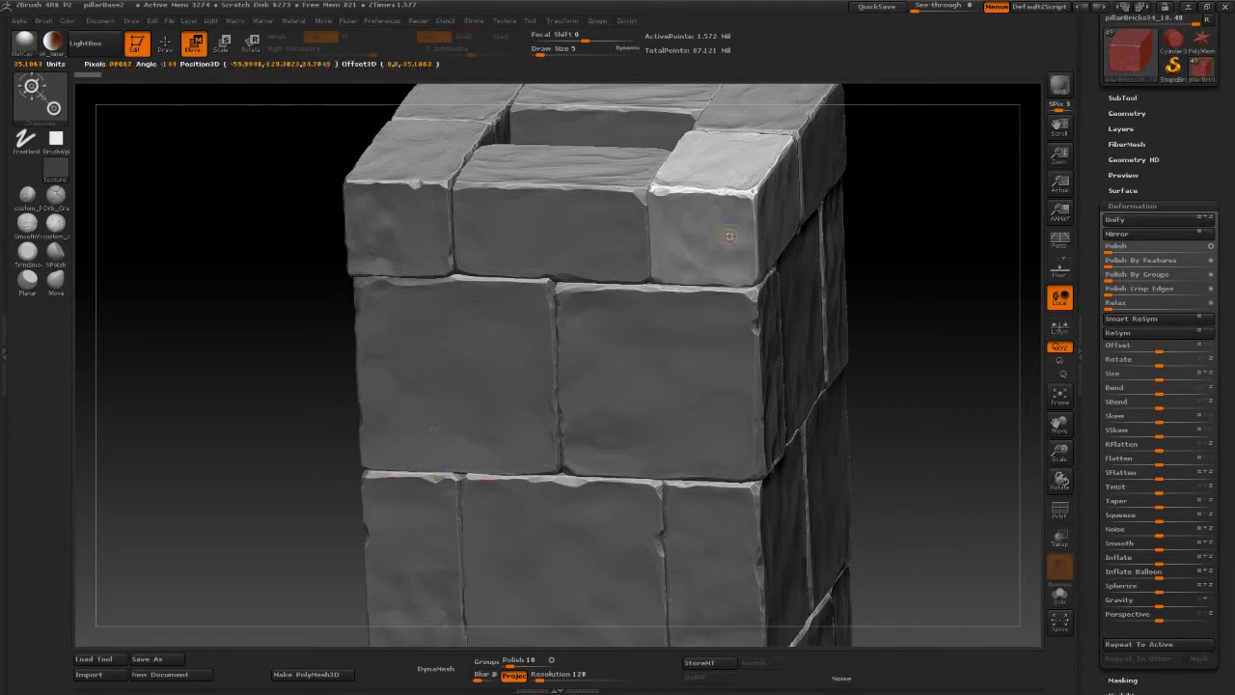
{"action": "left_click_drag", "start_coordinate": [773, 235], "coordinate": [775, 236]}
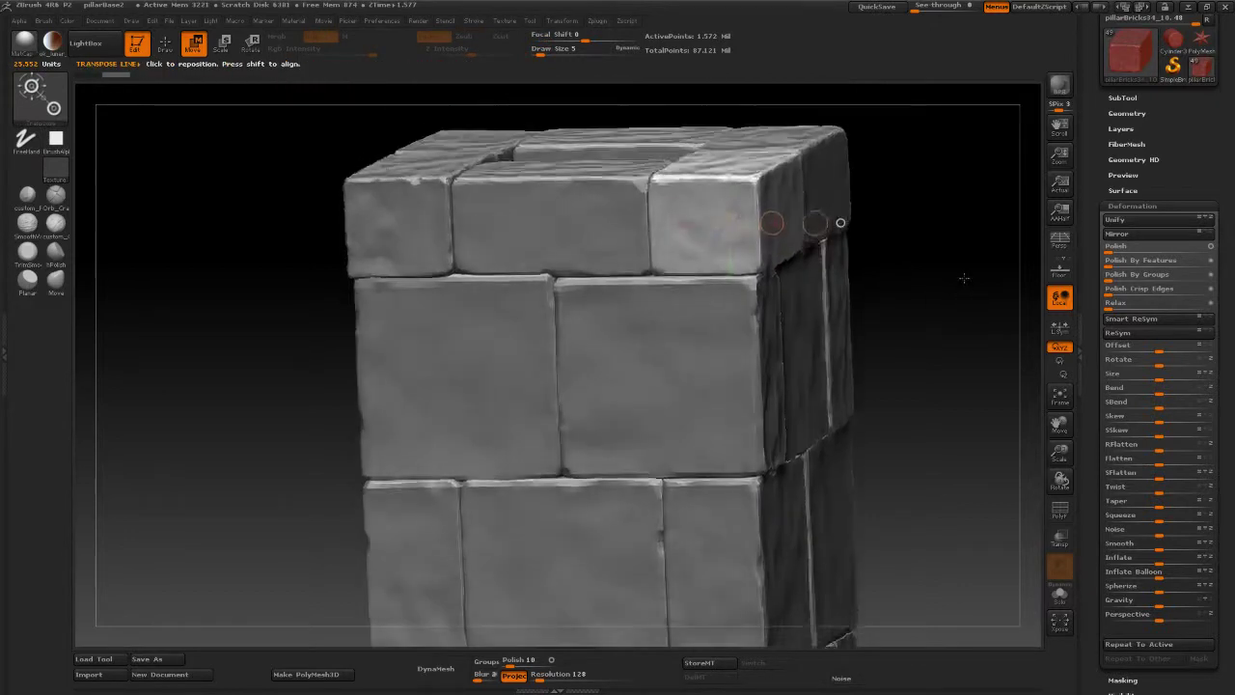
{"action": "mouse_move", "coordinate": [964, 298]}
{"action": "left_mouse_down", "text": "shift"}
{"action": "mouse_move", "coordinate": [965, 274]}
{"action": "mouse_move", "coordinate": [1001, 374]}
{"action": "mouse_move", "coordinate": [885, 368]}
{"action": "left_mouse_up", "text": "shift"}
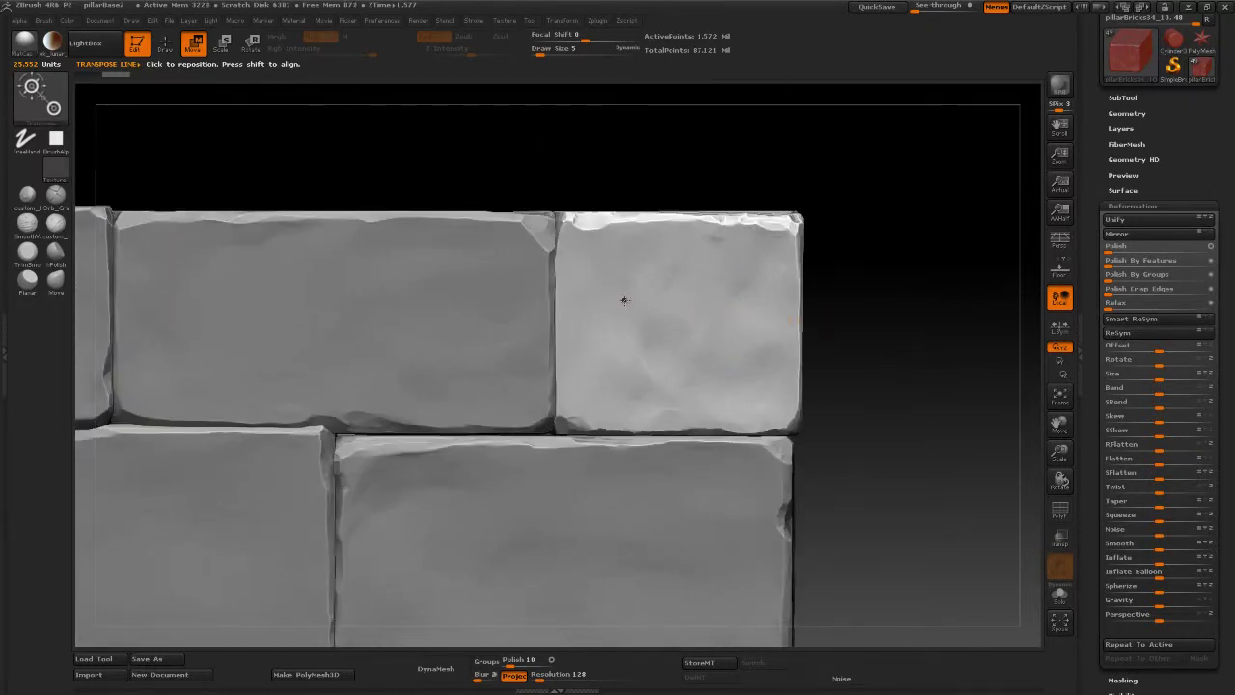
{"action": "left_click", "coordinate": [1059, 595]}
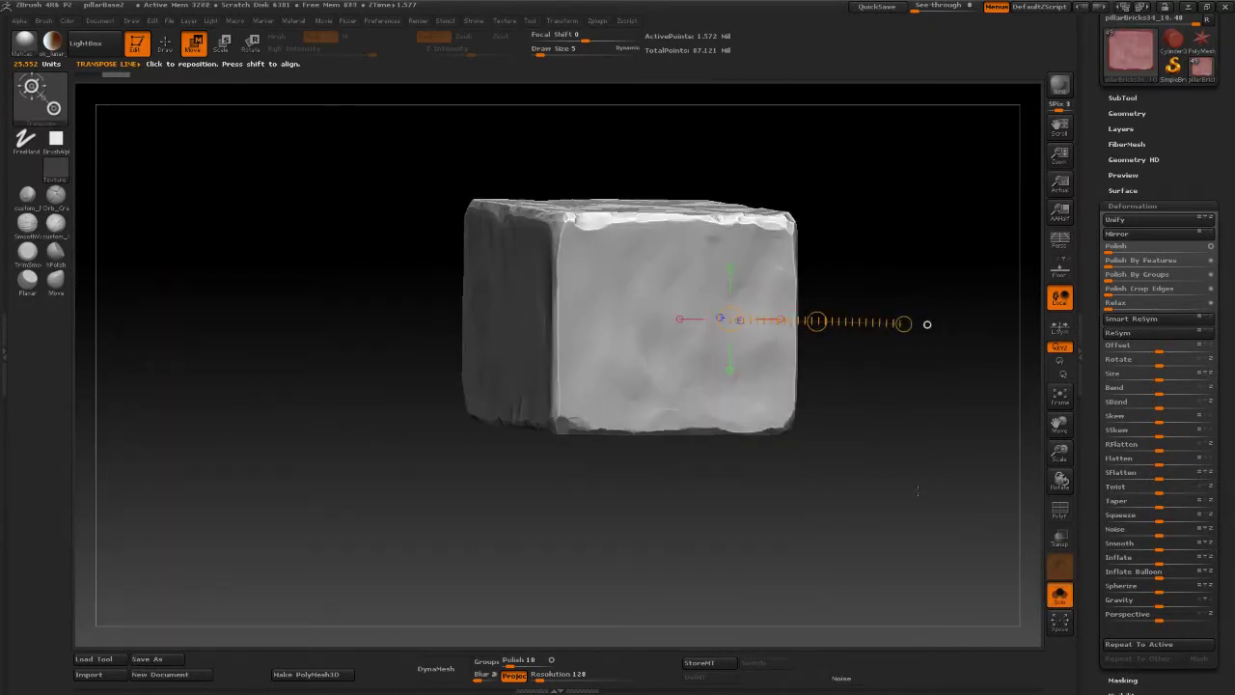
{"action": "left_click", "coordinate": [169, 45]}
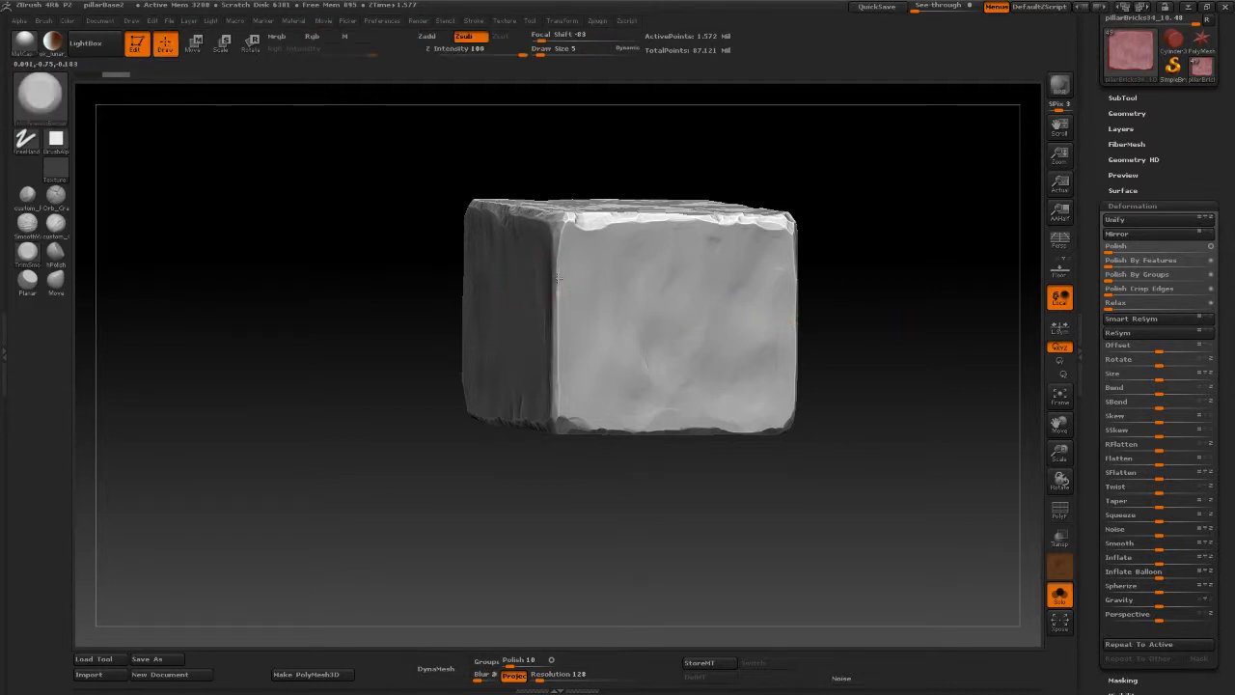
Step: Set Draw Size to 7 and chip the corner brick's top edge and front vertical corner
{"action": "key", "text": "space"}
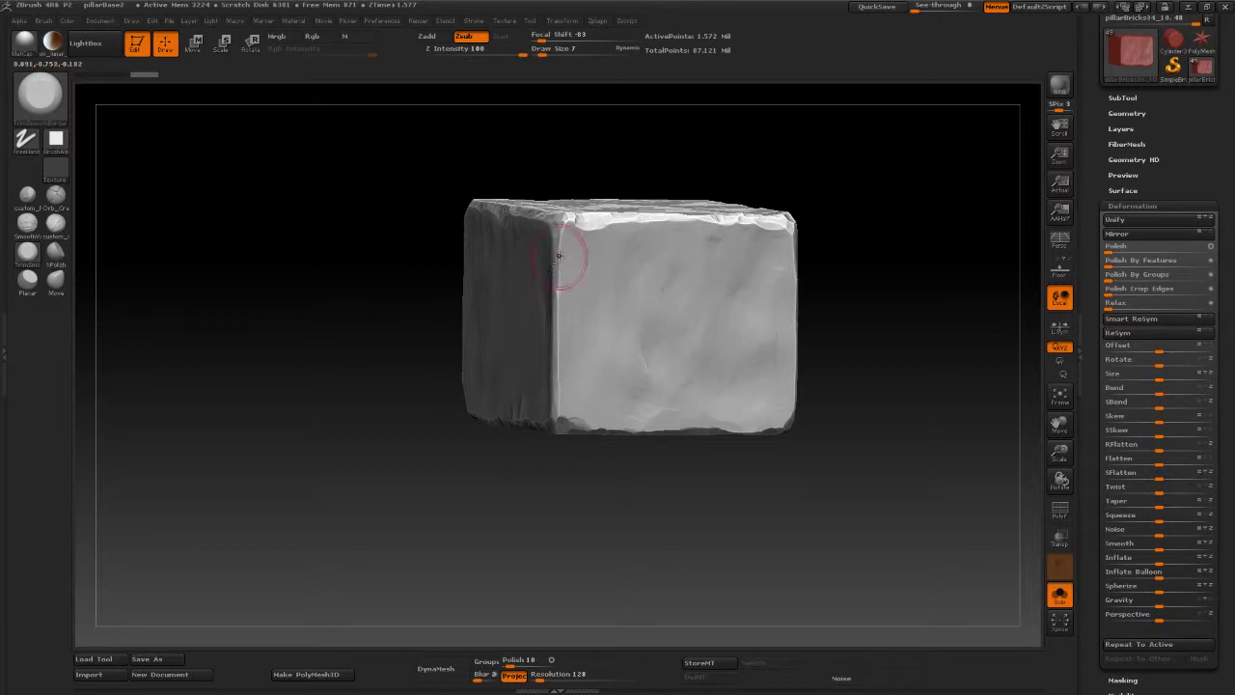
{"action": "mouse_move", "coordinate": [558, 256]}
{"action": "left_mouse_down"}
{"action": "mouse_move", "coordinate": [558, 362]}
{"action": "mouse_move", "coordinate": [559, 268]}
{"action": "left_mouse_up"}
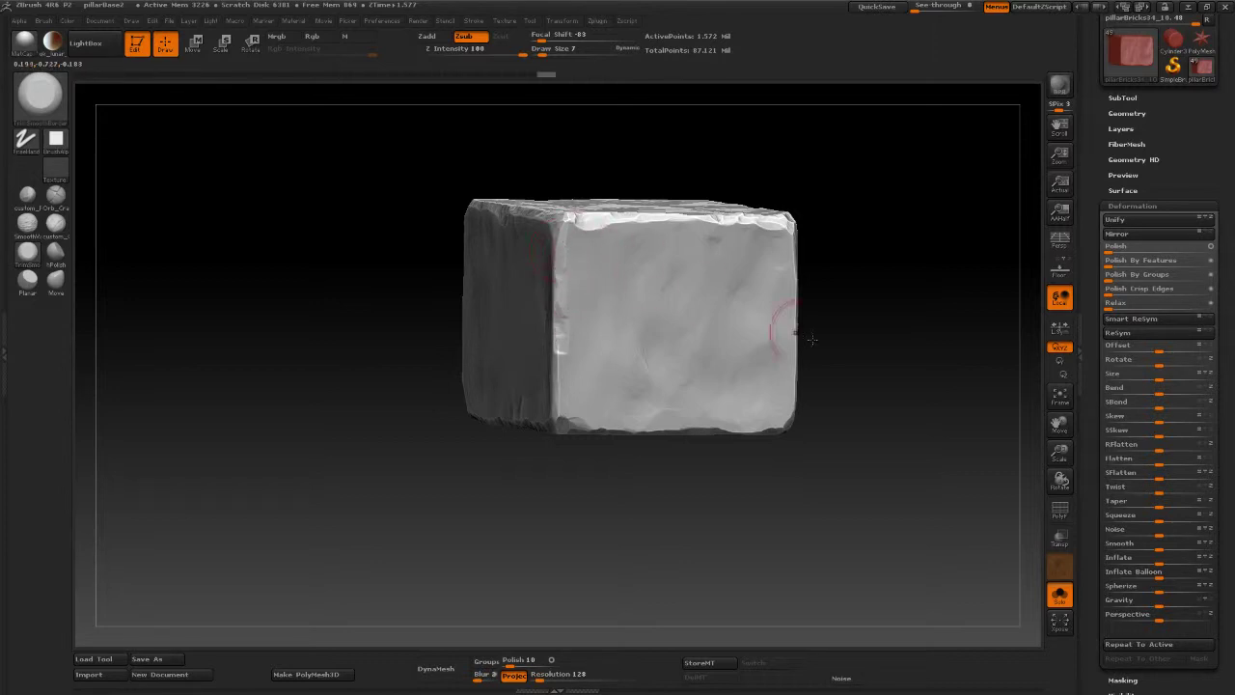
{"action": "mouse_move", "coordinate": [799, 336]}
{"action": "left_mouse_down", "text": "shift"}
{"action": "mouse_move", "coordinate": [901, 331]}
{"action": "mouse_move", "coordinate": [938, 262]}
{"action": "left_mouse_up", "text": "shift"}
{"action": "left_click_drag", "start_coordinate": [574, 319], "coordinate": [495, 413]}
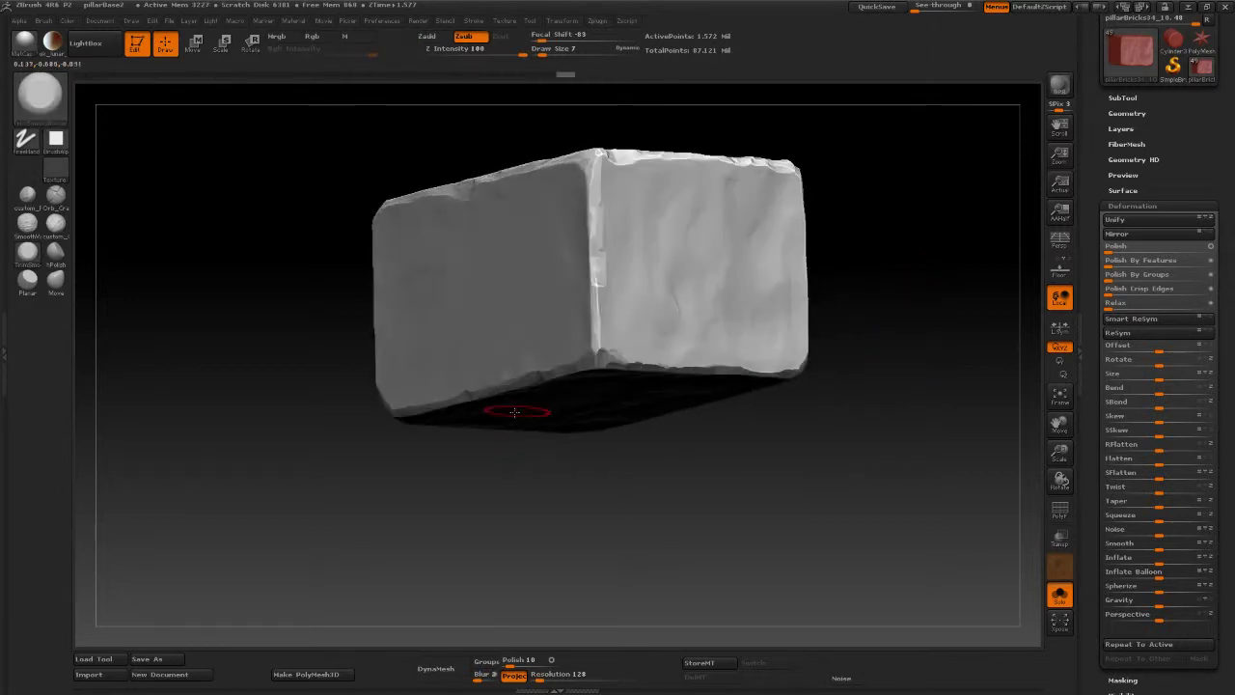
{"action": "key", "text": "f"}
{"action": "left_click_drag", "start_coordinate": [596, 353], "coordinate": [586, 241]}
Step: With a trim/chisel brush at Zadd intensity 83, chip further up the front vertical corner
{"action": "left_click", "coordinate": [27, 195]}
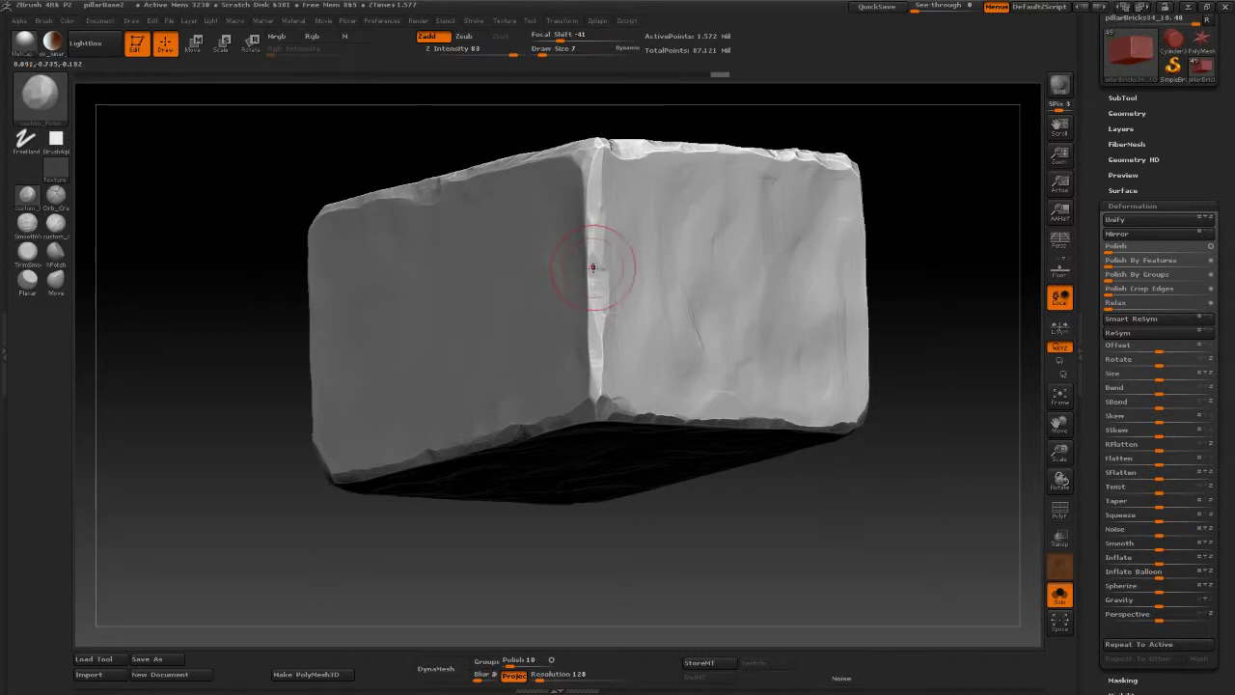
{"action": "left_click_drag", "start_coordinate": [591, 286], "coordinate": [598, 206]}
{"action": "left_click_drag", "start_coordinate": [596, 253], "coordinate": [598, 174]}
{"action": "left_click_drag", "start_coordinate": [600, 232], "coordinate": [602, 173]}
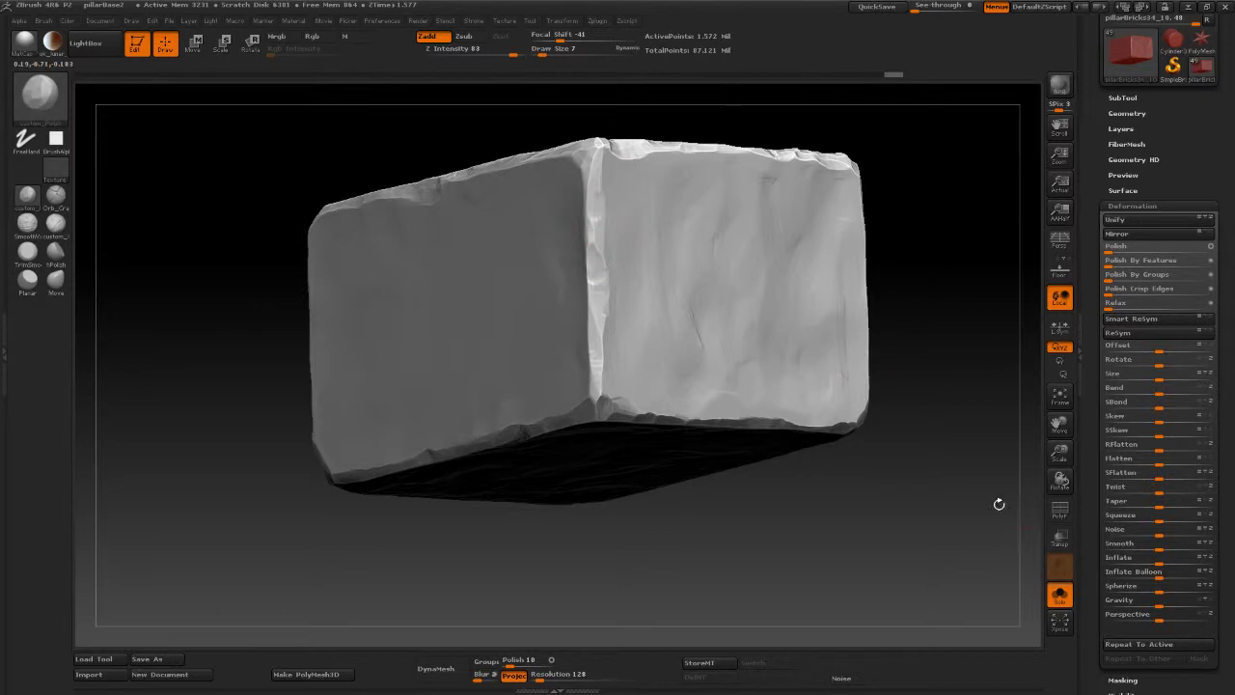
Step: Show all bricks and smooth stray specks along the seam between the corner brick and its neighbour
{"action": "left_click", "coordinate": [1059, 591]}
{"action": "left_click_drag", "start_coordinate": [945, 496], "coordinate": [920, 396]}
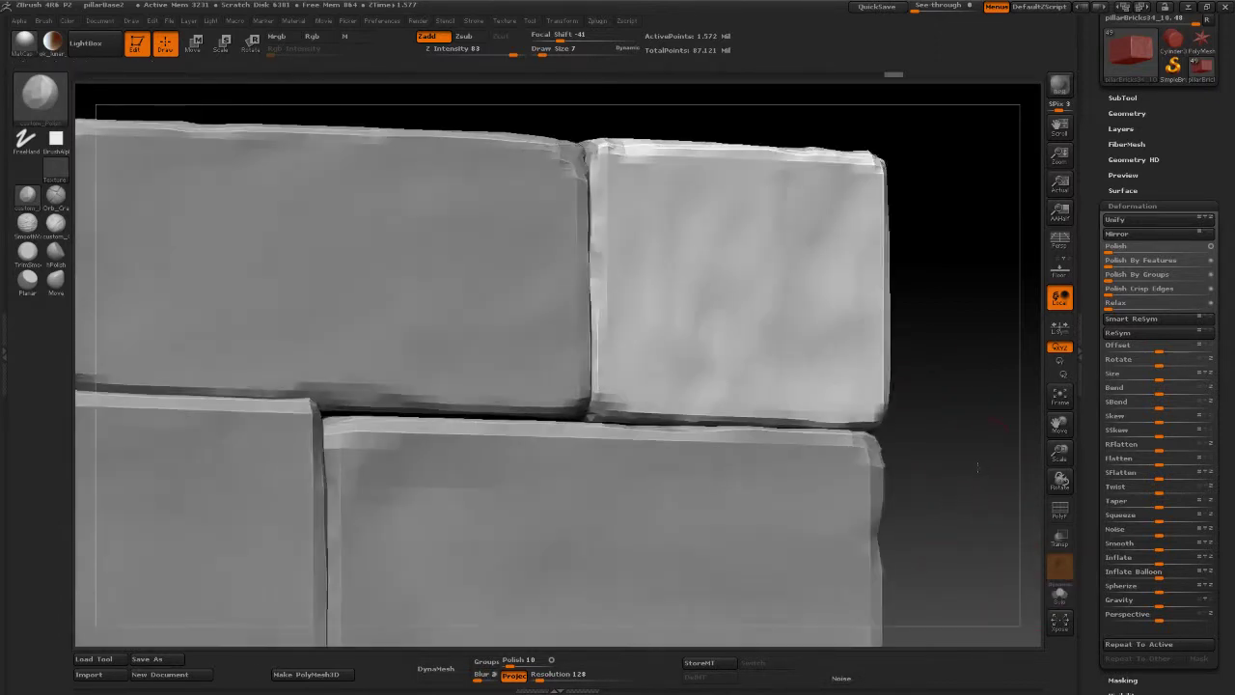
{"action": "key", "text": "shift"}
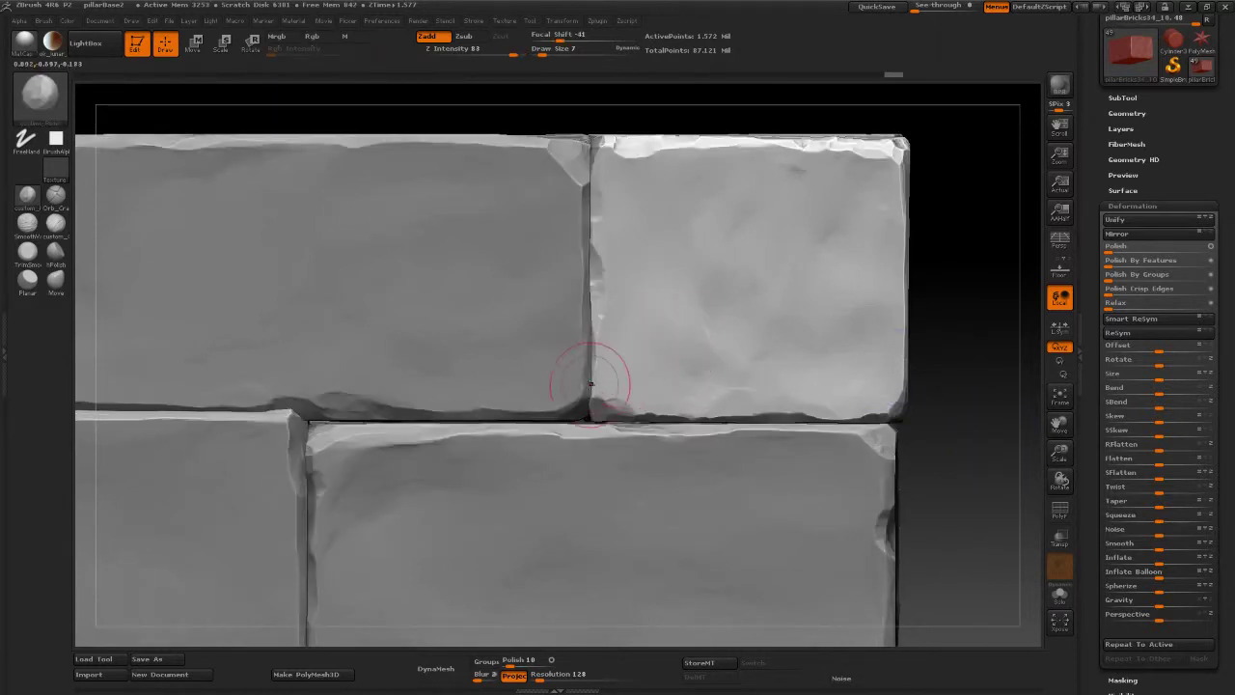
{"action": "mouse_move", "coordinate": [591, 387]}
{"action": "left_mouse_down", "text": "shift"}
{"action": "mouse_move", "coordinate": [591, 425]}
{"action": "mouse_move", "coordinate": [593, 350]}
{"action": "left_mouse_up", "text": "shift"}
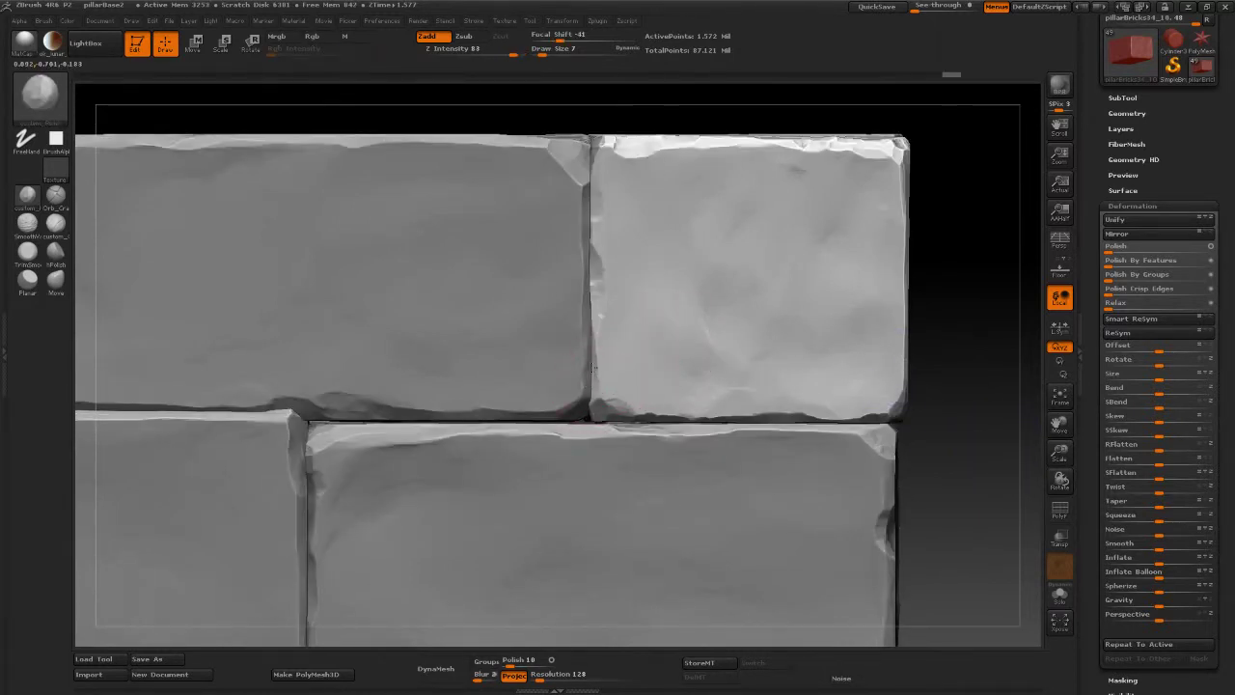
{"action": "left_click_drag", "start_coordinate": [611, 298], "coordinate": [571, 160], "text": "shift"}
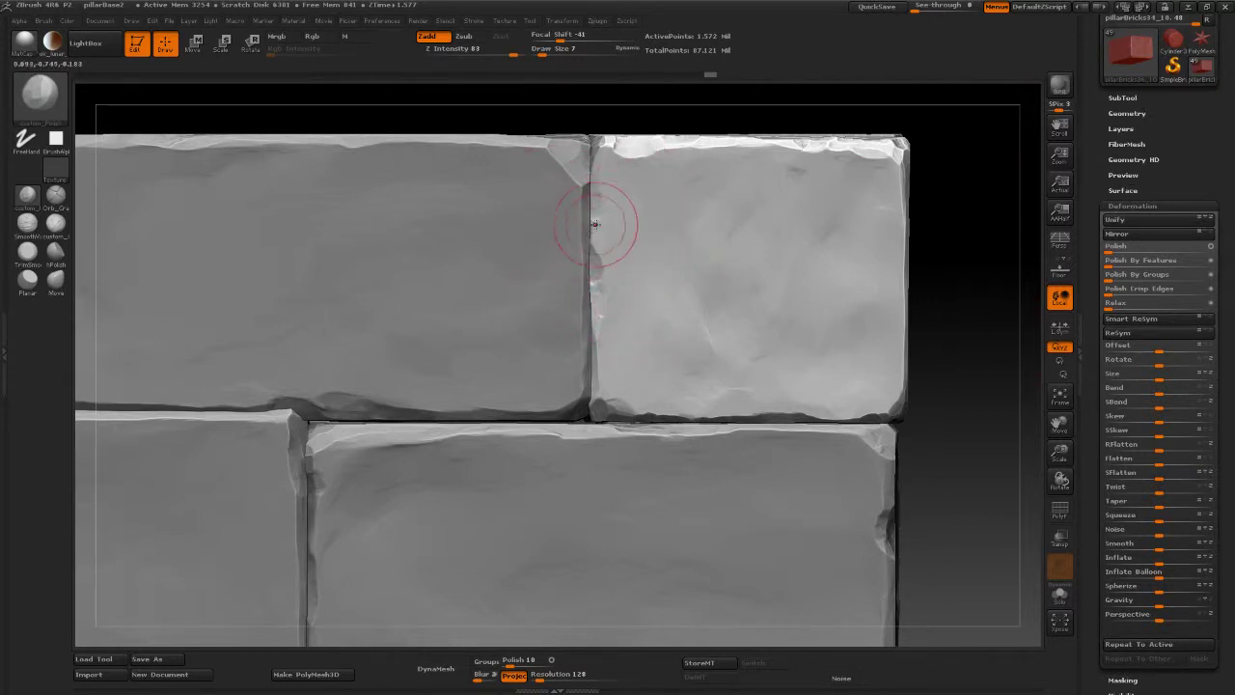
{"action": "mouse_move", "coordinate": [588, 221]}
{"action": "left_mouse_down", "text": "shift"}
{"action": "mouse_move", "coordinate": [592, 242]}
{"action": "mouse_move", "coordinate": [592, 206]}
{"action": "mouse_move", "coordinate": [592, 395]}
{"action": "left_mouse_up", "text": "shift"}
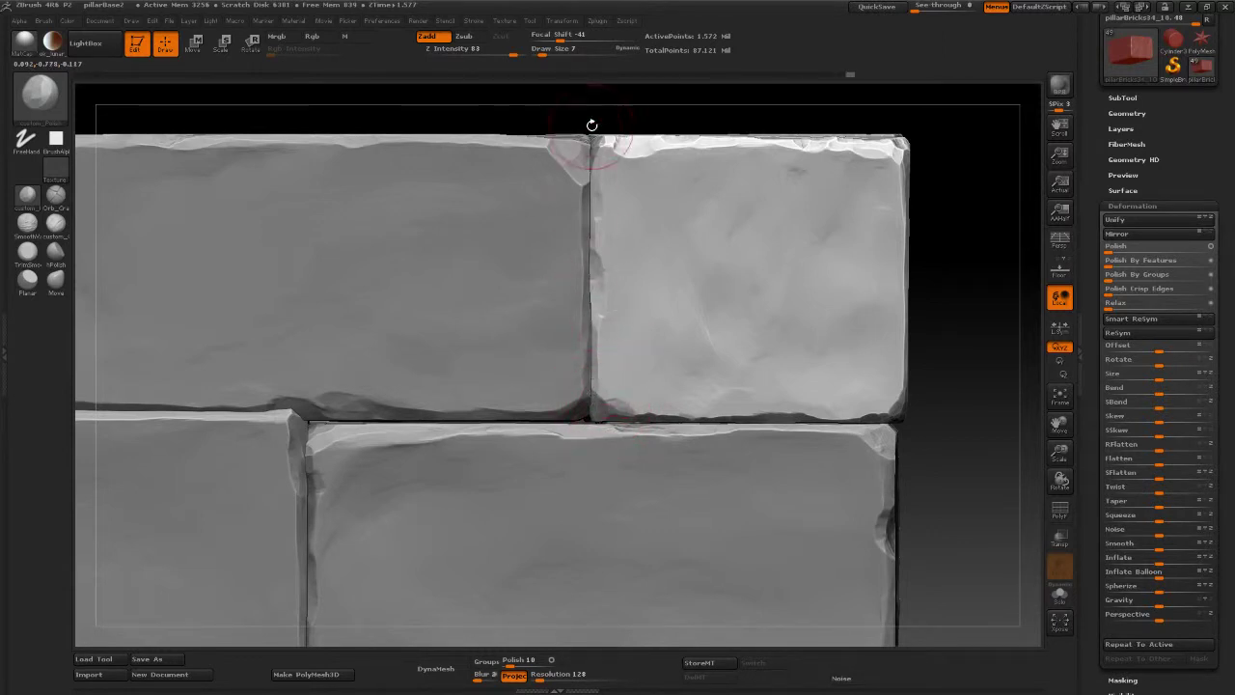
Step: Finish smoothing the seam's top end and zoom out to review the pillar
{"action": "left_click_drag", "start_coordinate": [593, 173], "coordinate": [590, 145], "text": "shift"}
{"action": "left_click_drag", "start_coordinate": [601, 187], "coordinate": [594, 149], "text": "shift"}
{"action": "left_click_drag", "start_coordinate": [987, 375], "coordinate": [932, 190], "text": "alt"}
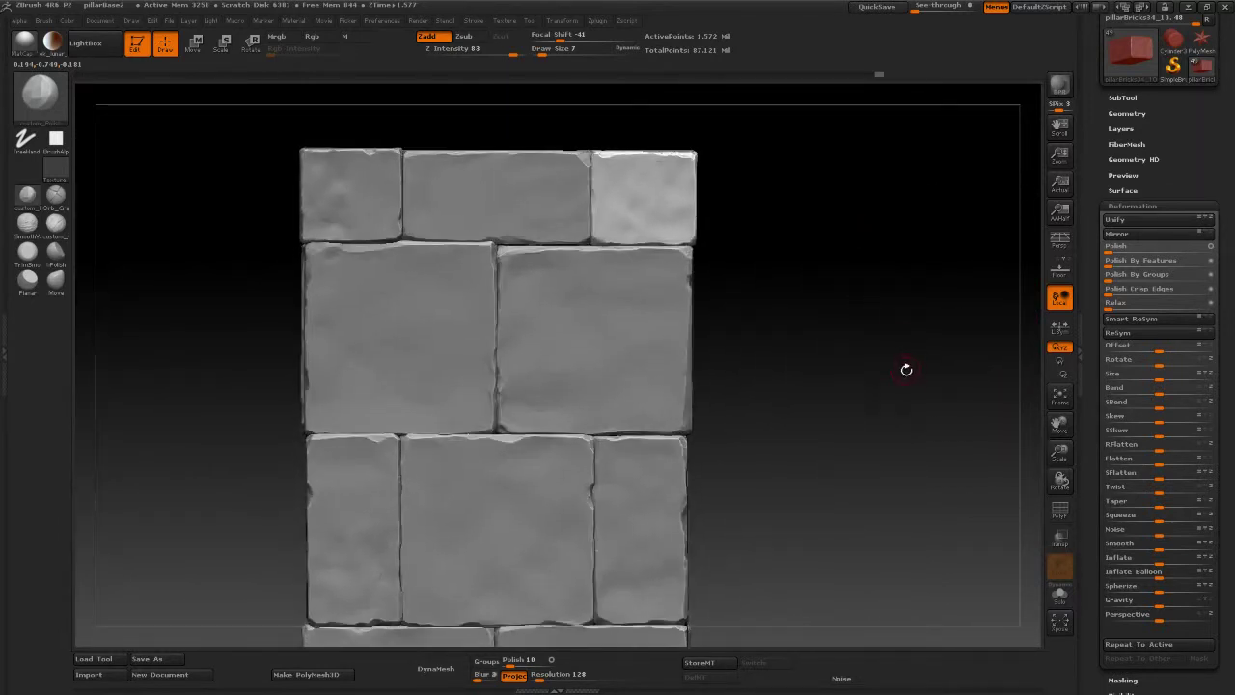
{"action": "left_click_drag", "start_coordinate": [905, 369], "coordinate": [900, 374]}
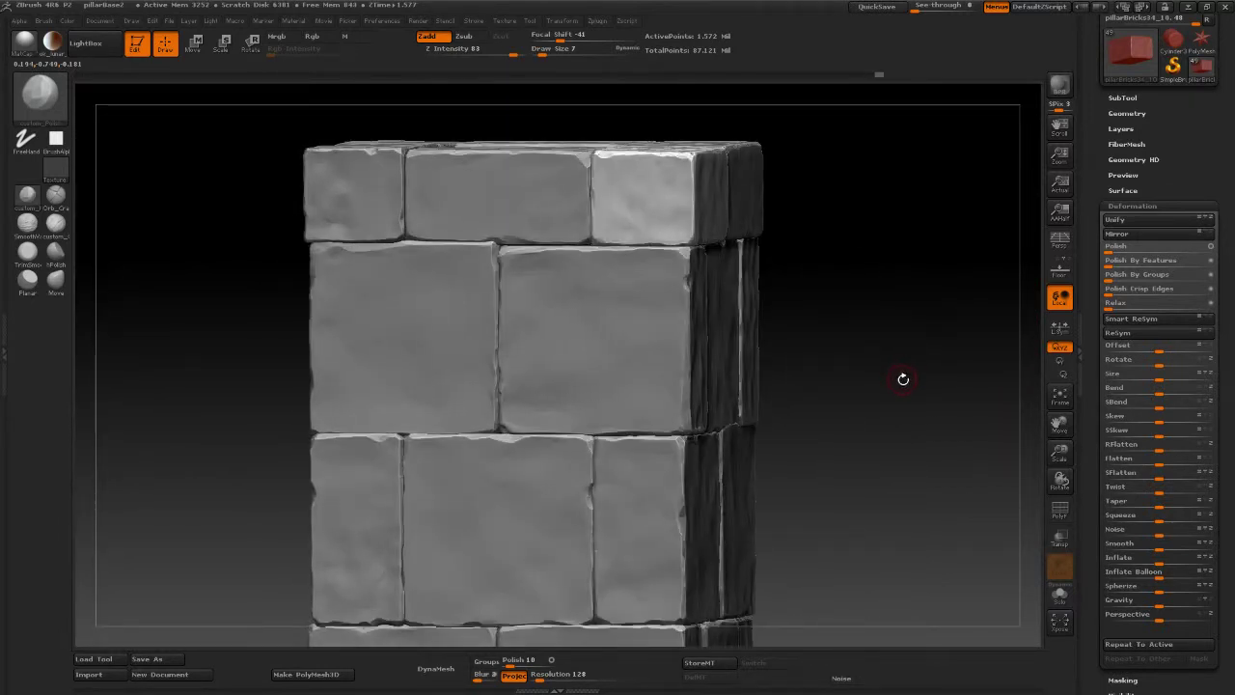
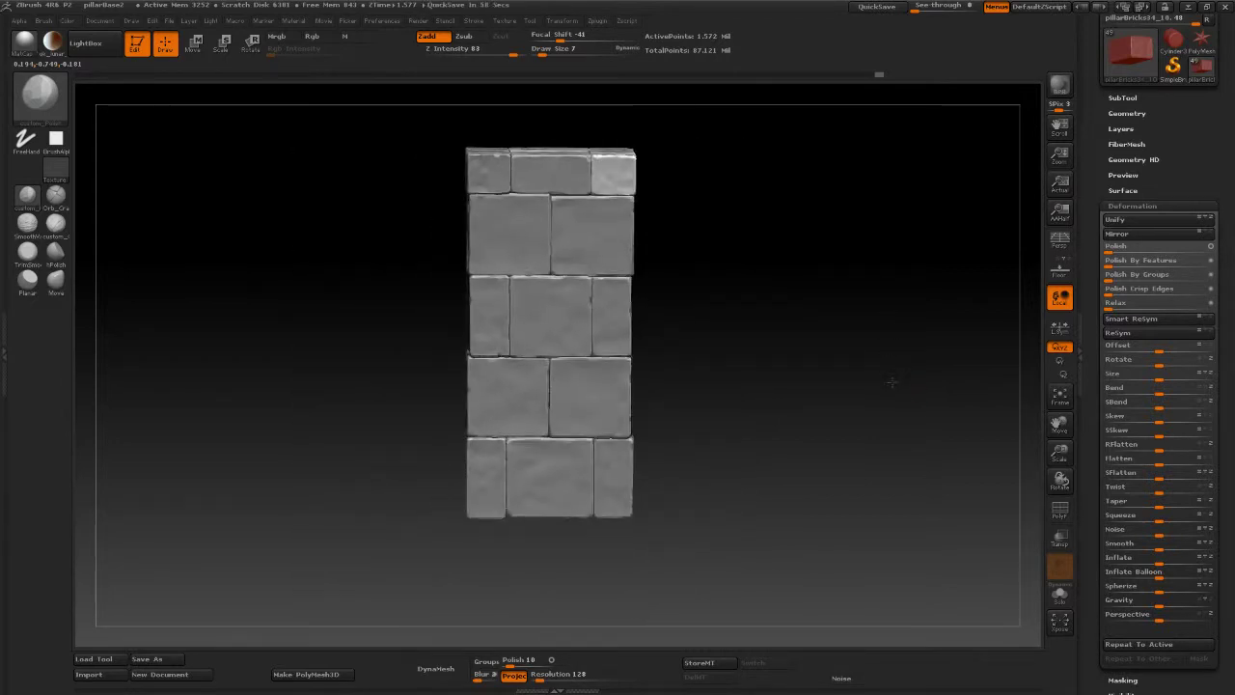
Step: Zoom in on the pillar and make the centre brick pillarBricks11_11 the active SubTool
{"action": "left_click_drag", "start_coordinate": [891, 382], "coordinate": [853, 225]}
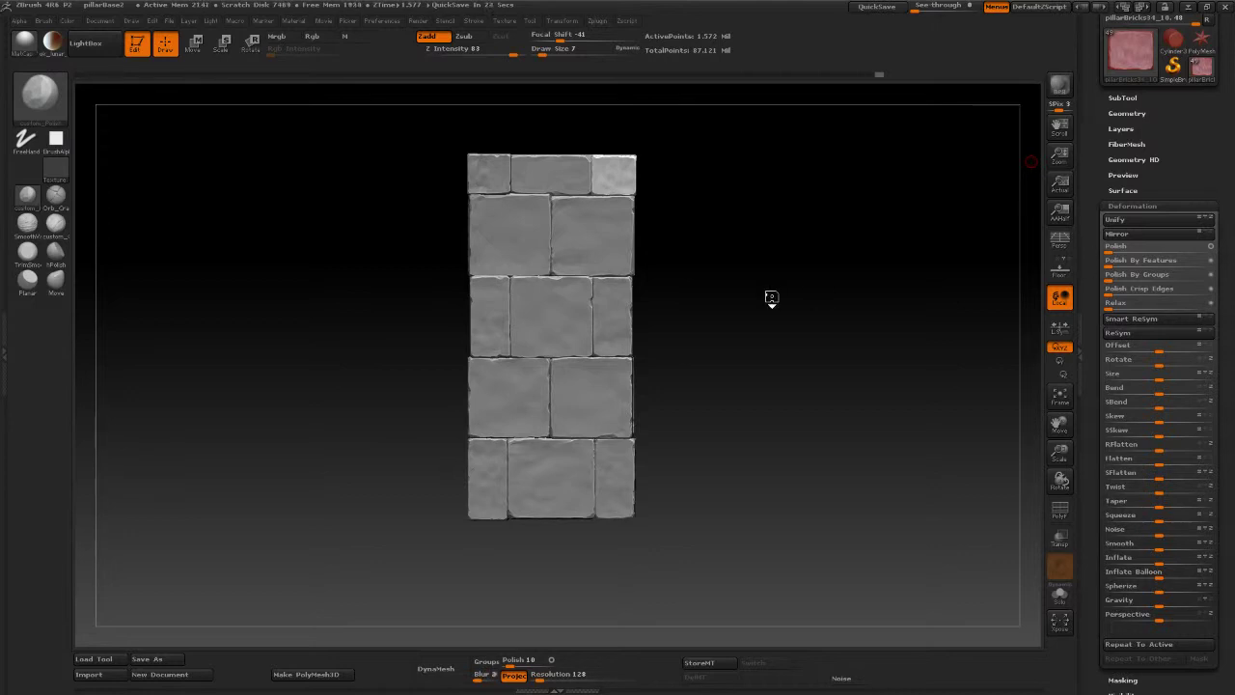
{"action": "mouse_move", "coordinate": [795, 289]}
{"action": "left_mouse_down", "text": "alt"}
{"action": "mouse_move", "coordinate": [841, 409]}
{"action": "mouse_move", "coordinate": [907, 448]}
{"action": "mouse_move", "coordinate": [871, 235]}
{"action": "mouse_move", "coordinate": [848, 270]}
{"action": "left_mouse_up", "text": "alt"}
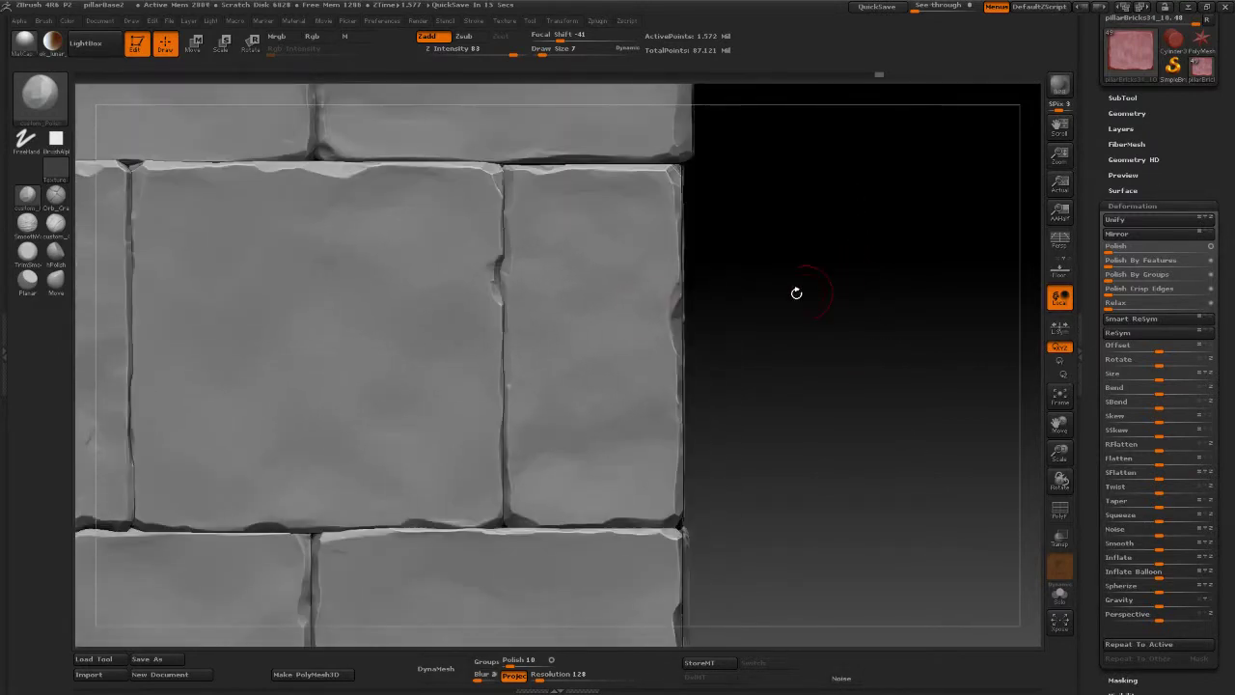
{"action": "left_click", "coordinate": [427, 339], "text": "alt"}
{"action": "left_click", "coordinate": [1056, 589]}
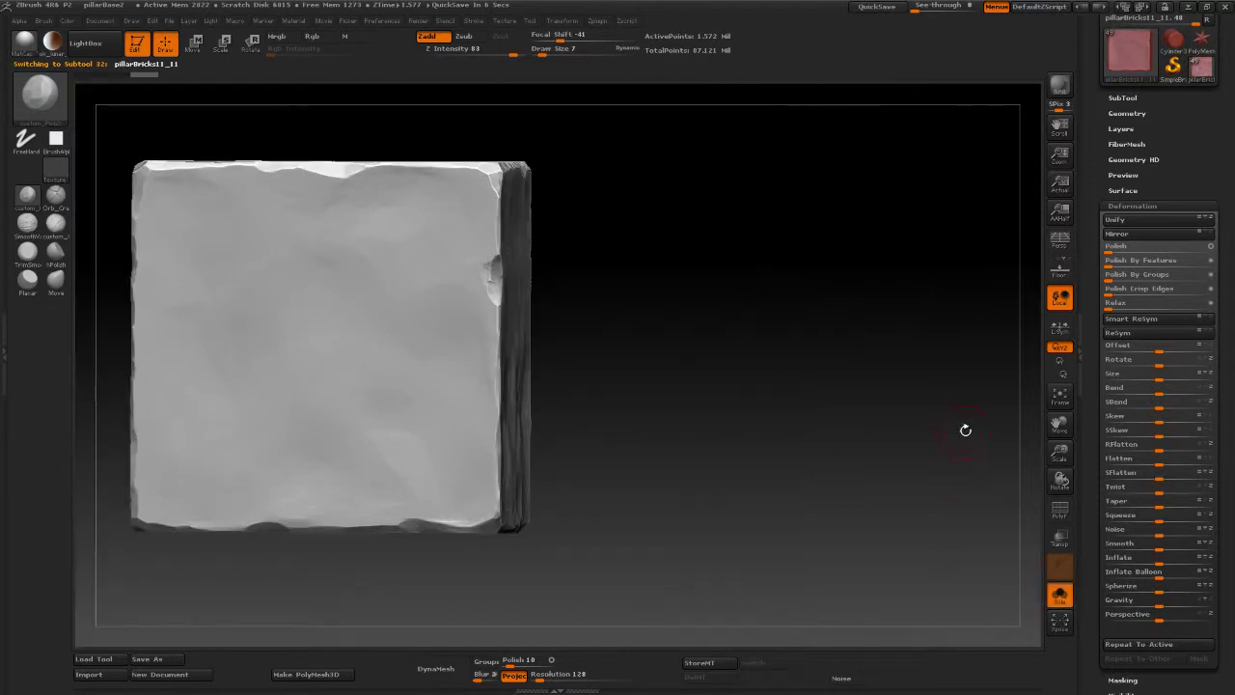
{"action": "mouse_move", "coordinate": [961, 427]}
{"action": "left_mouse_down"}
{"action": "mouse_move", "coordinate": [878, 379]}
{"action": "mouse_move", "coordinate": [861, 445]}
{"action": "mouse_move", "coordinate": [876, 292]}
{"action": "mouse_move", "coordinate": [867, 297]}
{"action": "left_mouse_up"}
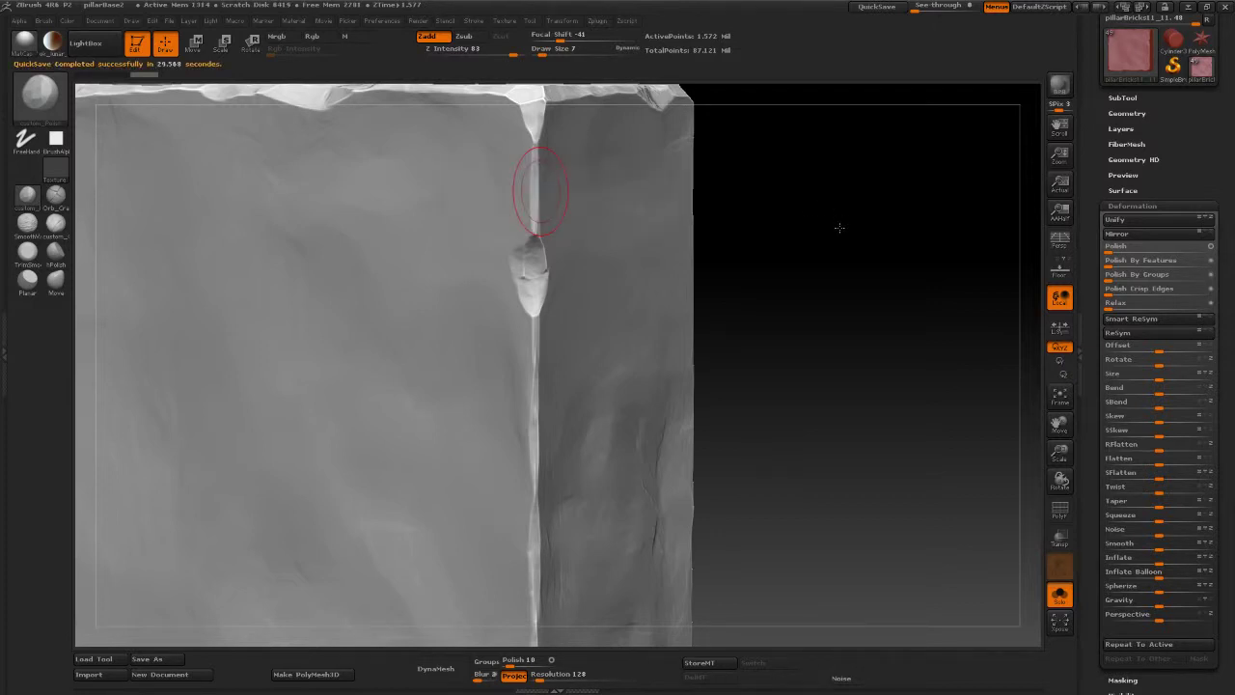
Step: Pick the ZSub carving brush and deepen the upper part of the vertical crack
{"action": "left_click_drag", "start_coordinate": [840, 221], "coordinate": [838, 213]}
{"action": "left_click", "coordinate": [27, 249]}
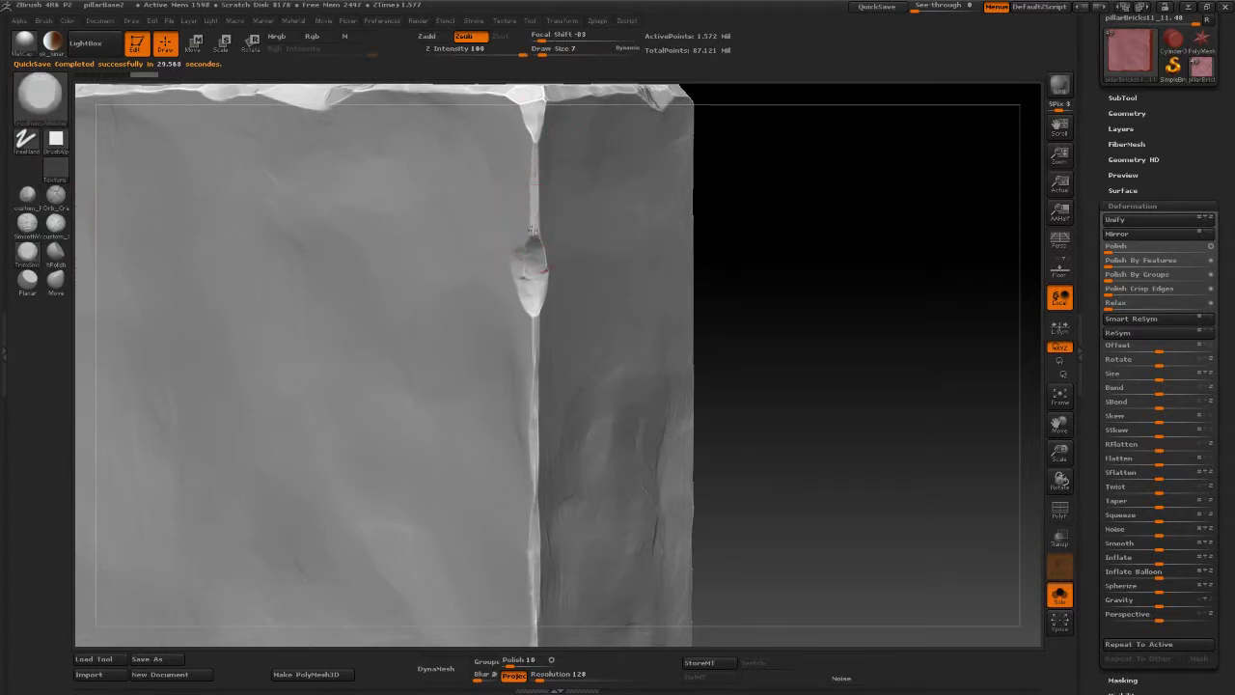
{"action": "mouse_move", "coordinate": [533, 205]}
{"action": "left_mouse_down"}
{"action": "mouse_move", "coordinate": [526, 226]}
{"action": "mouse_move", "coordinate": [530, 164]}
{"action": "mouse_move", "coordinate": [515, 124]}
{"action": "mouse_move", "coordinate": [541, 180]}
{"action": "mouse_move", "coordinate": [524, 206]}
{"action": "mouse_move", "coordinate": [537, 179]}
{"action": "left_mouse_up"}
{"action": "right_click_drag", "start_coordinate": [537, 179], "coordinate": [515, 242], "text": "alt"}
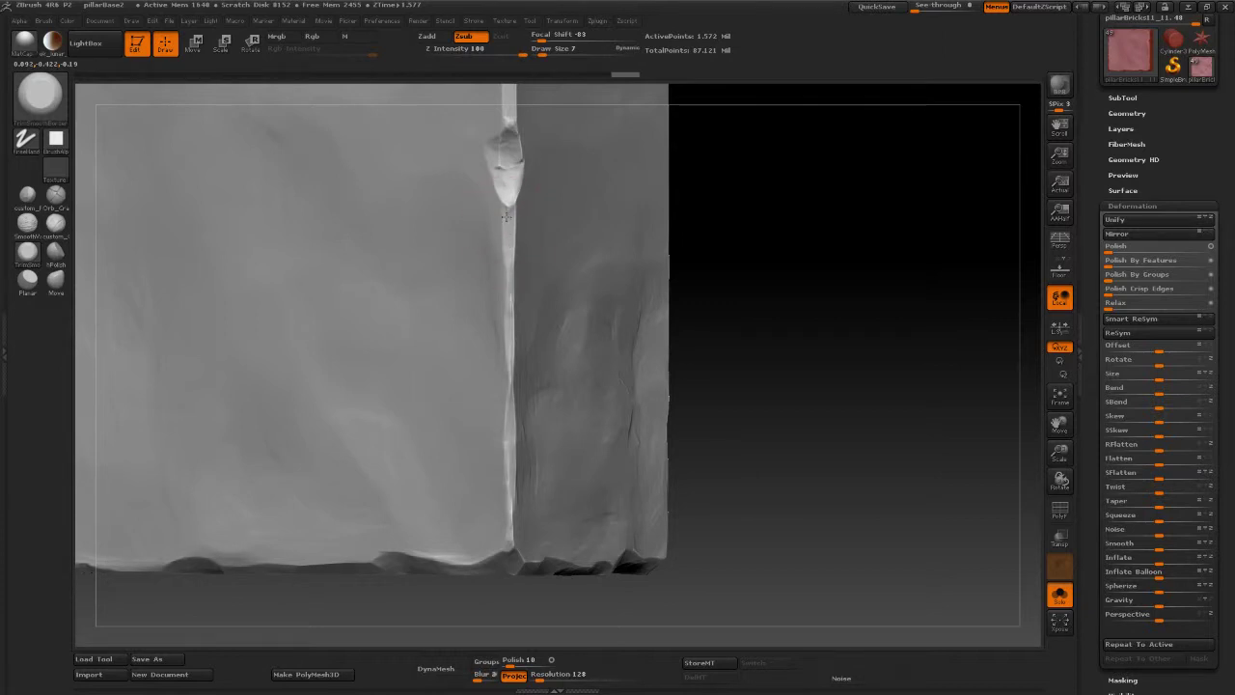
{"action": "left_click_drag", "start_coordinate": [510, 262], "coordinate": [508, 289]}
{"action": "right_click_drag", "start_coordinate": [506, 241], "coordinate": [493, 303], "text": "alt"}
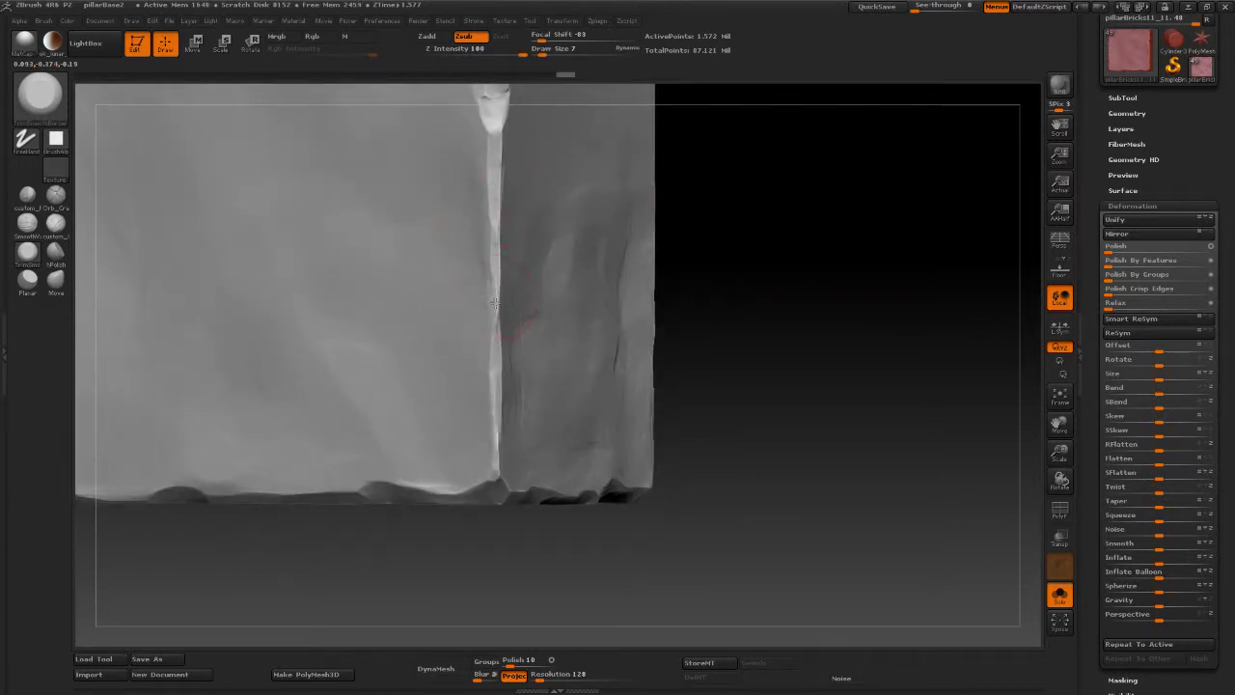
{"action": "left_click_drag", "start_coordinate": [492, 303], "coordinate": [493, 217]}
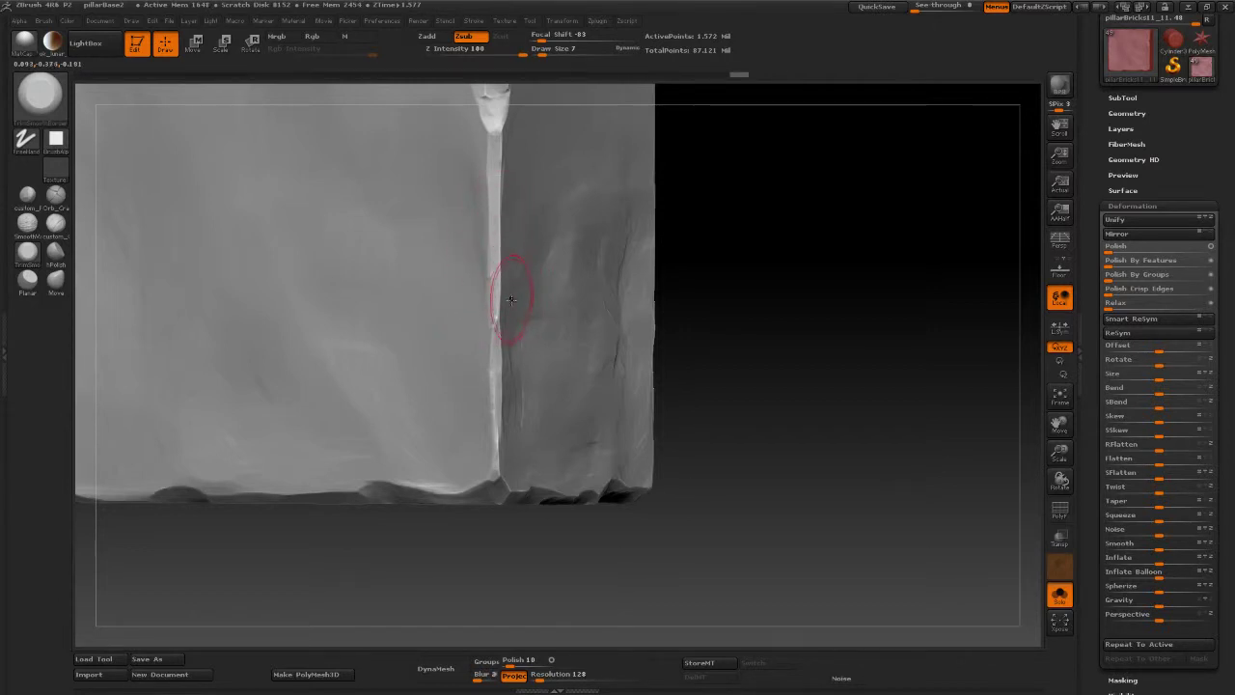
Step: Carve the rest of the seam crack from top to bottom, sharpening its full length
{"action": "left_click_drag", "start_coordinate": [494, 343], "coordinate": [493, 275]}
{"action": "left_click_drag", "start_coordinate": [498, 328], "coordinate": [497, 212]}
{"action": "right_click_drag", "start_coordinate": [628, 206], "coordinate": [586, 116]}
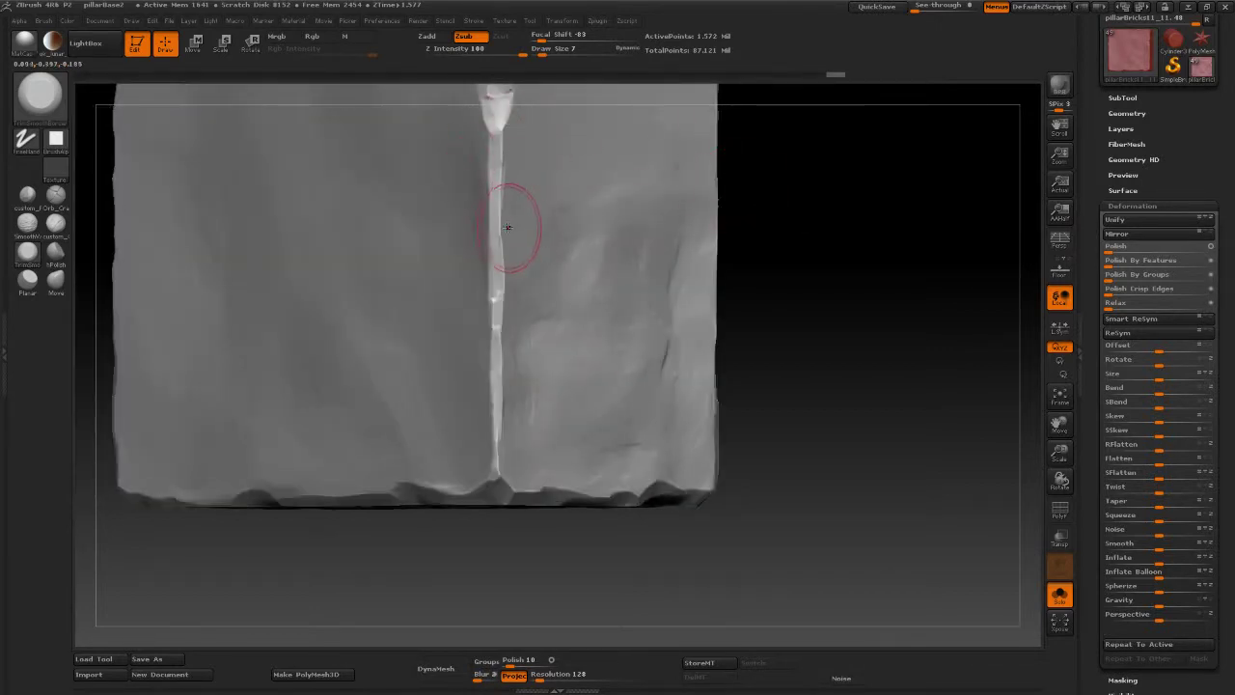
{"action": "left_click_drag", "start_coordinate": [500, 237], "coordinate": [496, 145]}
{"action": "left_click_drag", "start_coordinate": [497, 188], "coordinate": [497, 144]}
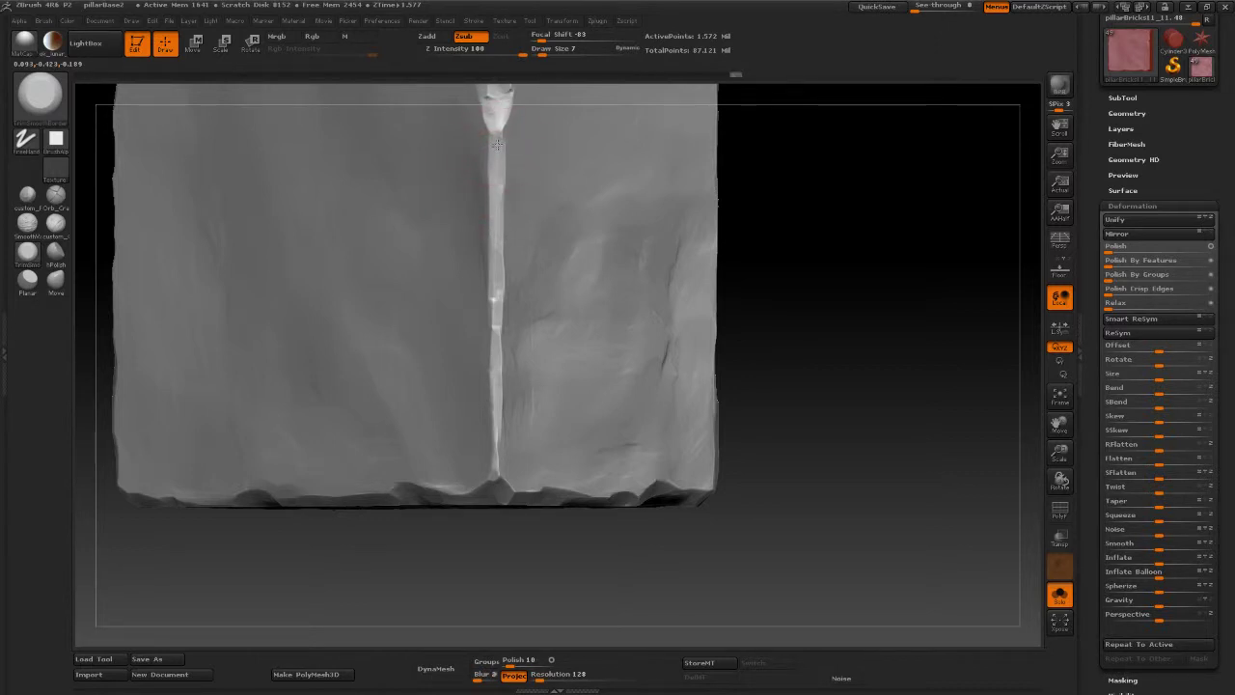
{"action": "left_click_drag", "start_coordinate": [499, 370], "coordinate": [499, 256]}
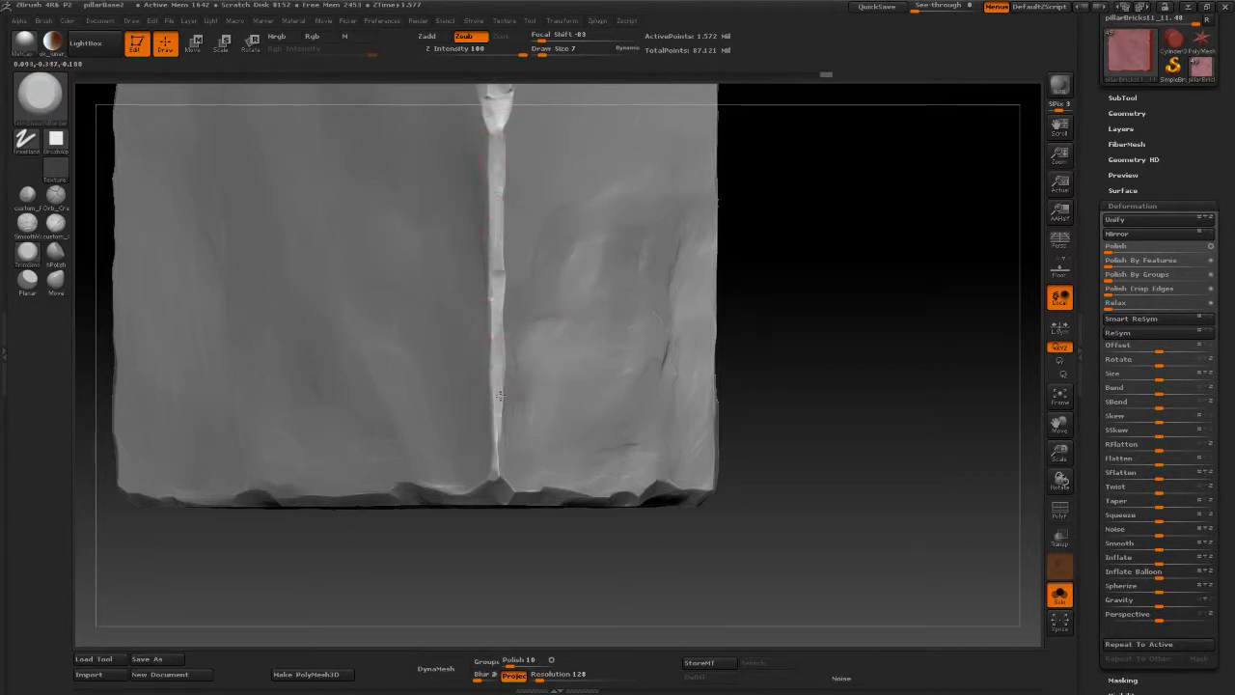
{"action": "mouse_move", "coordinate": [500, 395]}
{"action": "left_mouse_down"}
{"action": "mouse_move", "coordinate": [497, 466]}
{"action": "mouse_move", "coordinate": [497, 419]}
{"action": "left_mouse_up"}
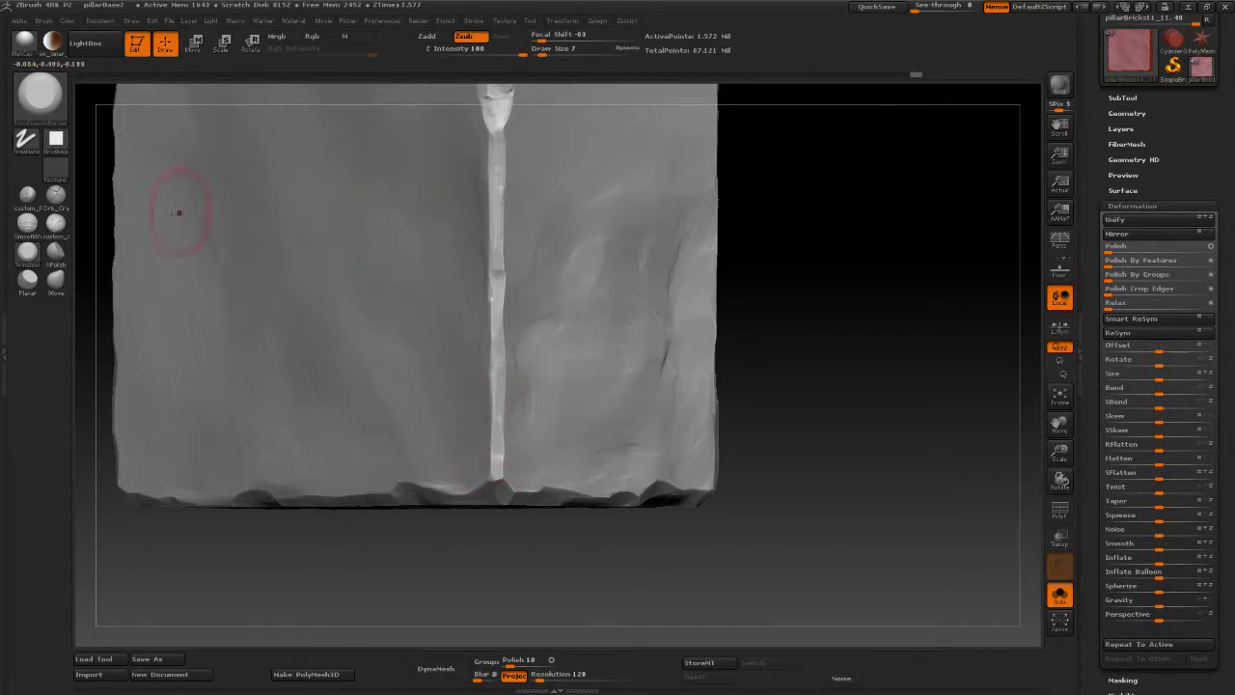
Step: Switch to the hPolish brush with the B-S-P hotkeys
{"action": "key", "text": "b"}
{"action": "key", "text": "s"}
{"action": "key", "text": "p"}
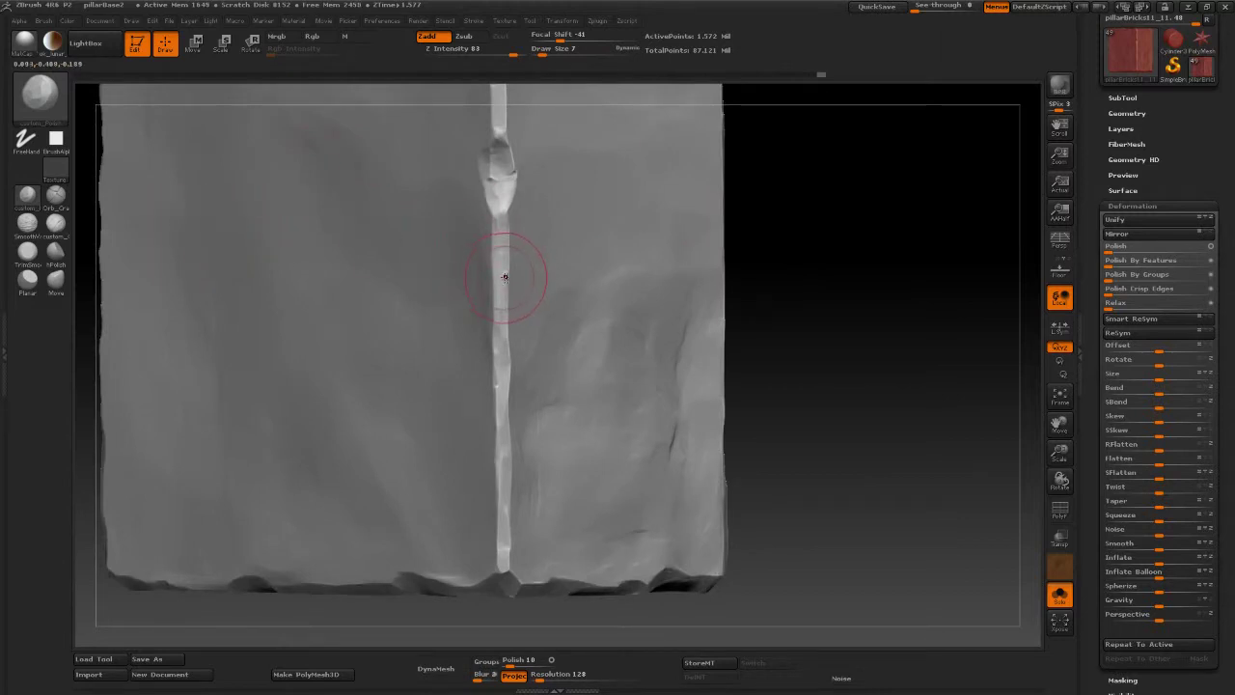
Step: Reselect the carving brush and rework the crack around its midpoint
{"action": "left_click", "coordinate": [28, 252]}
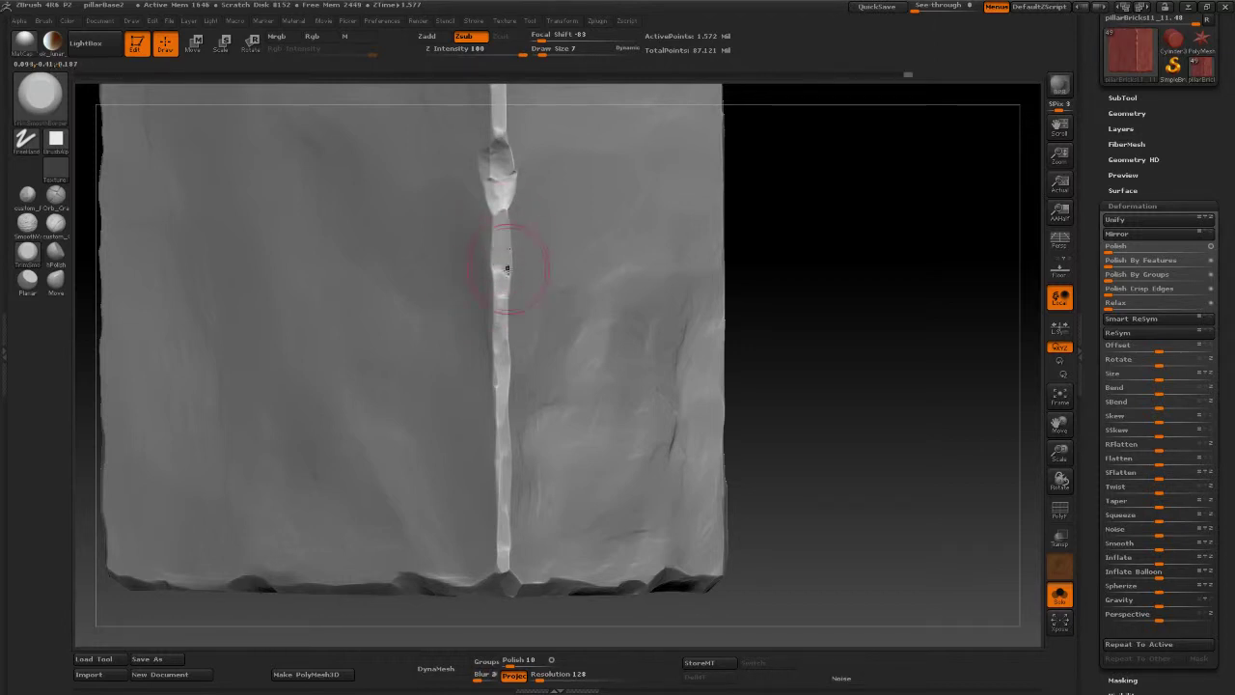
{"action": "left_click_drag", "start_coordinate": [507, 269], "coordinate": [502, 224], "text": "shift"}
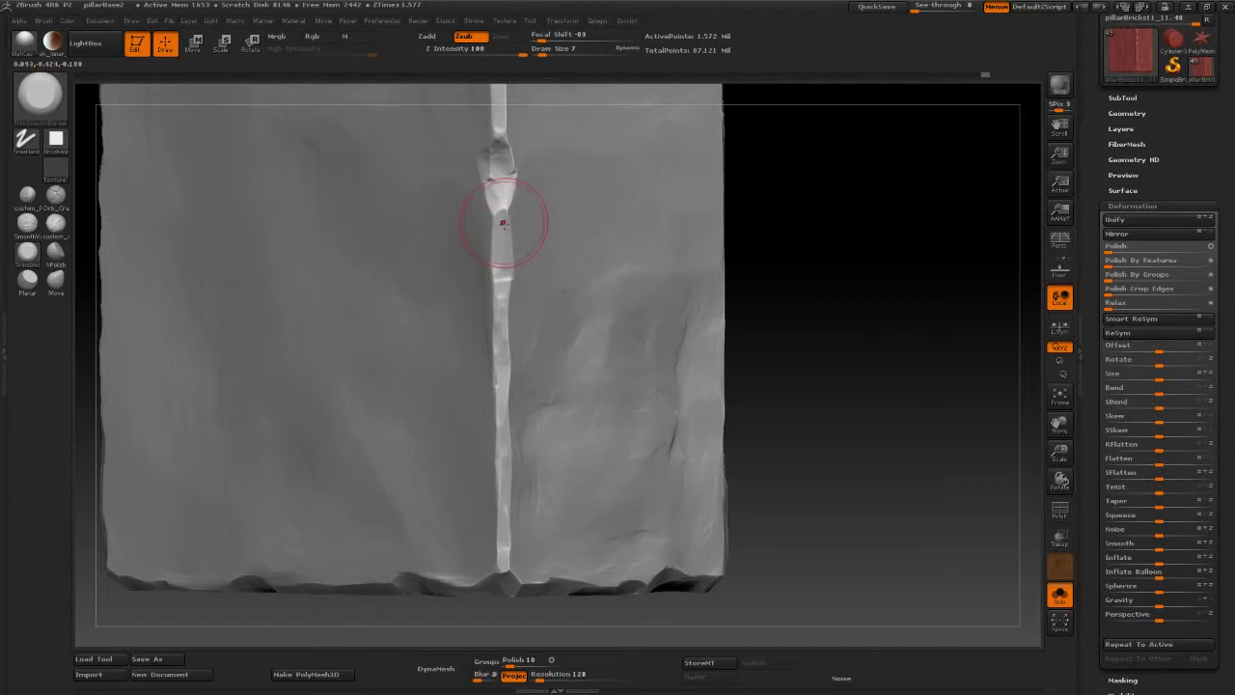
{"action": "left_click_drag", "start_coordinate": [799, 261], "coordinate": [797, 193]}
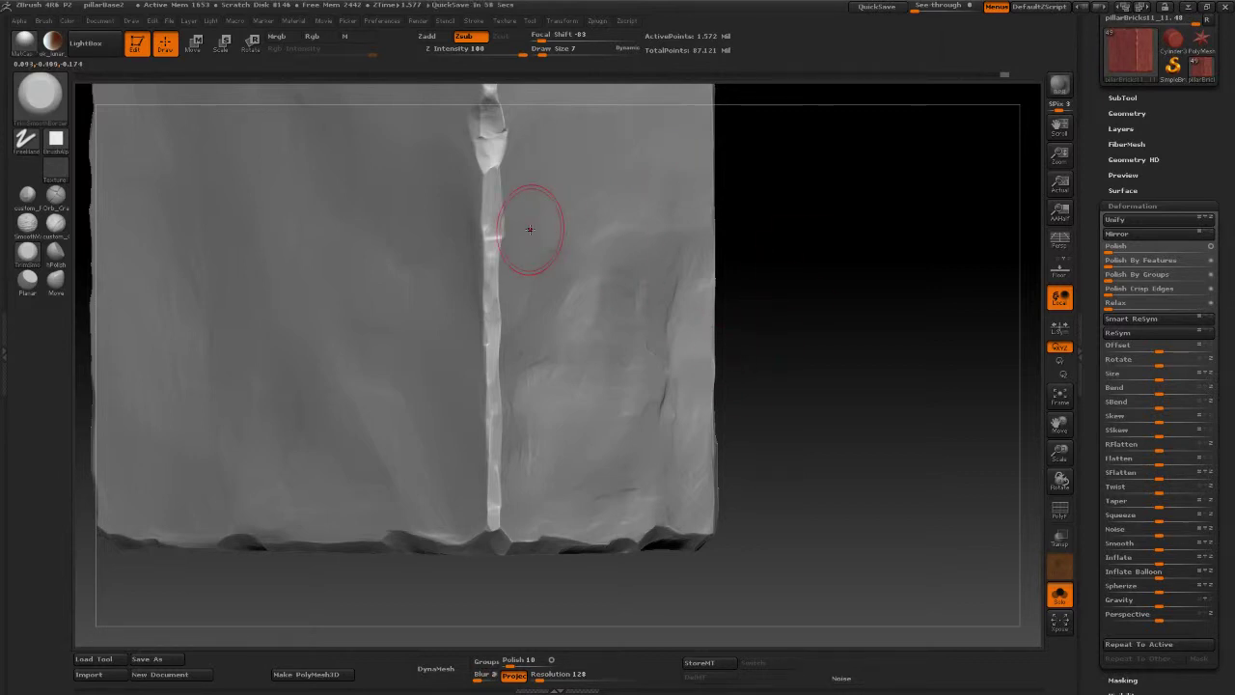
{"action": "left_click_drag", "start_coordinate": [478, 242], "coordinate": [489, 278]}
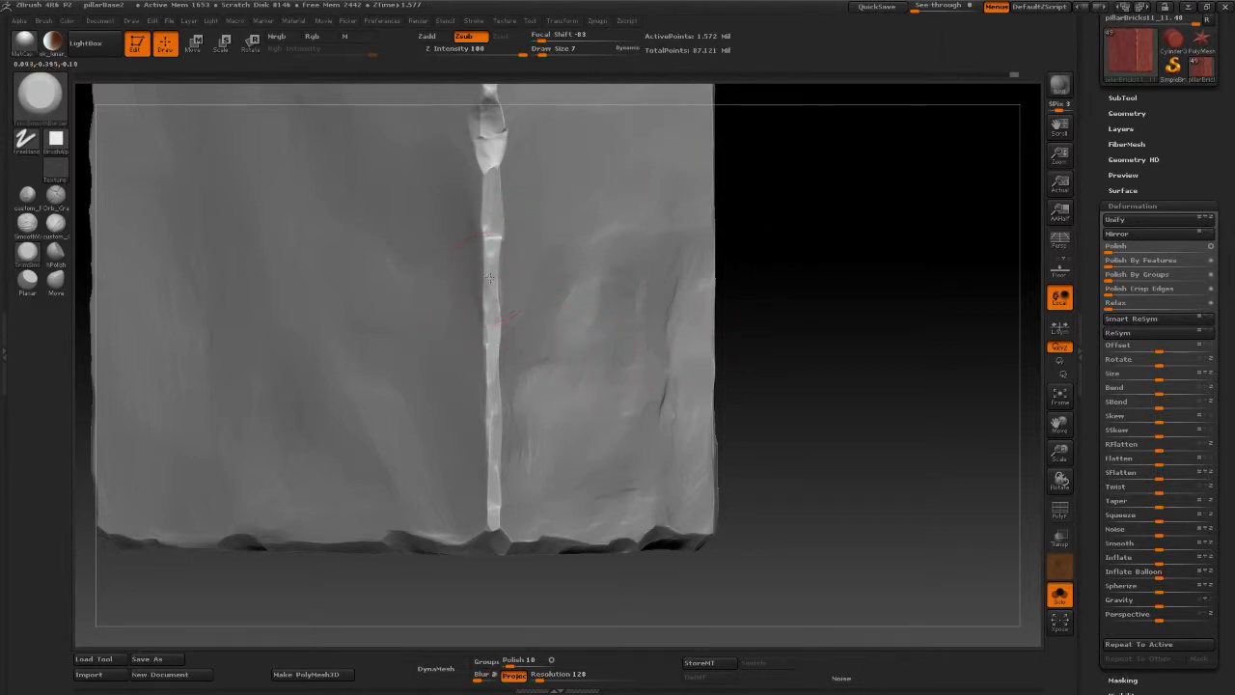
Step: Return to the carving brush via hotkeys and set its Draw Size to 4
{"action": "key", "text": "b"}
{"action": "key", "text": "m"}
{"action": "key", "text": "a"}
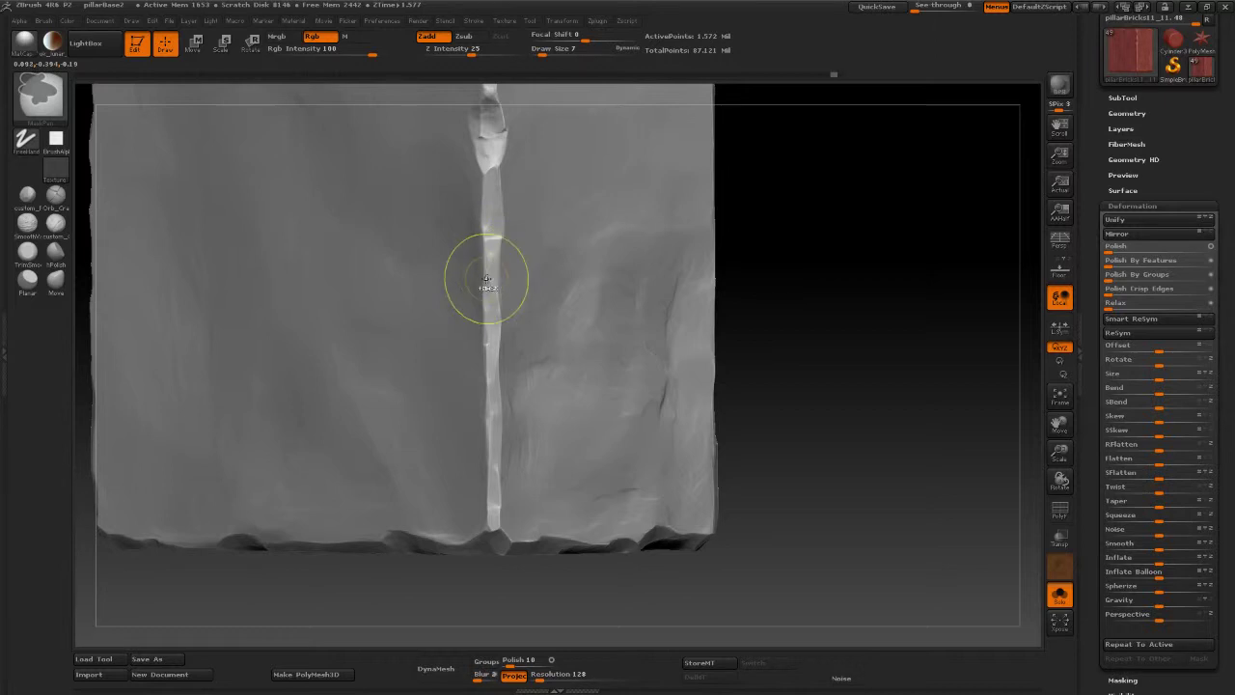
{"action": "key", "text": "b"}
{"action": "key", "text": "s"}
{"action": "key", "text": "t"}
{"action": "key", "text": "space"}
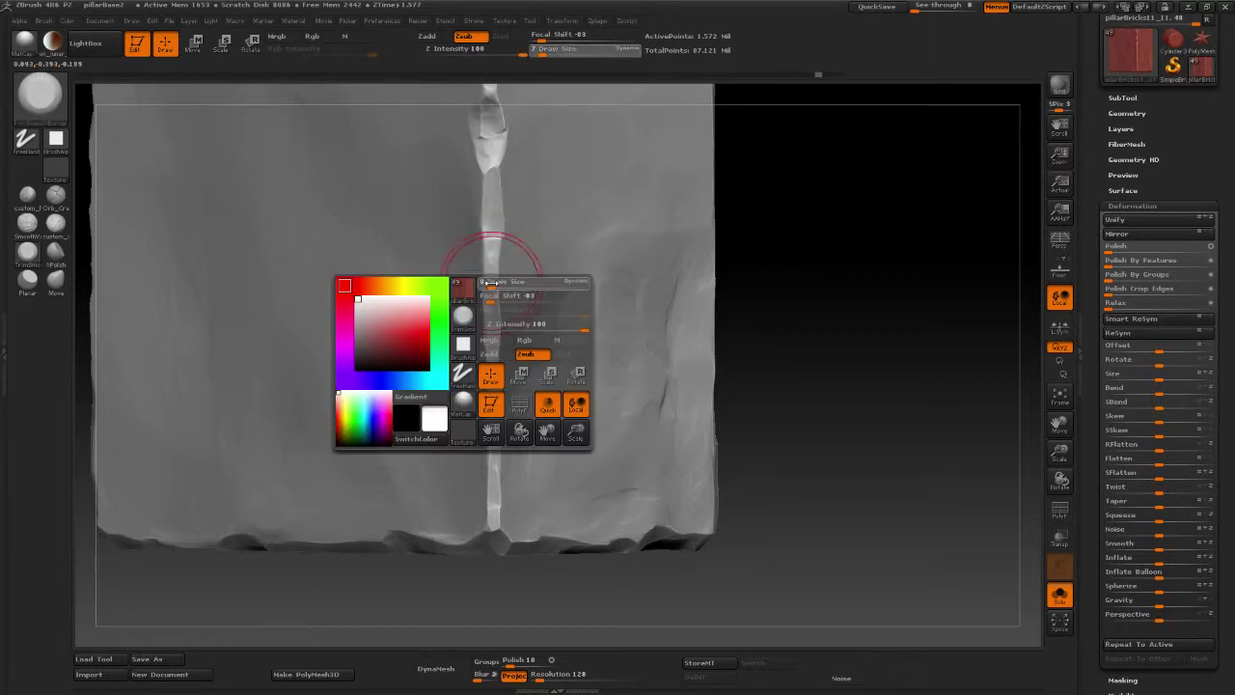
{"action": "left_click", "coordinate": [490, 281]}
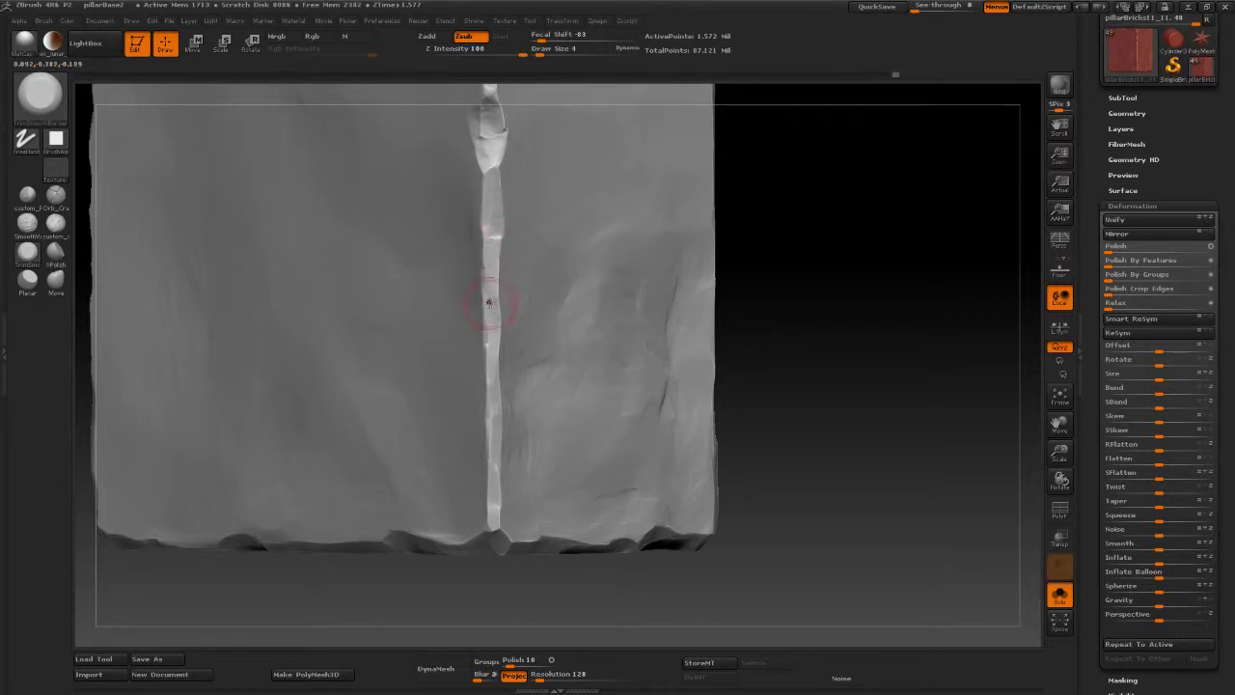
Step: Carve a fine line down the crease, smooth it, and zoom out to the whole brick
{"action": "left_click_drag", "start_coordinate": [489, 303], "coordinate": [489, 346]}
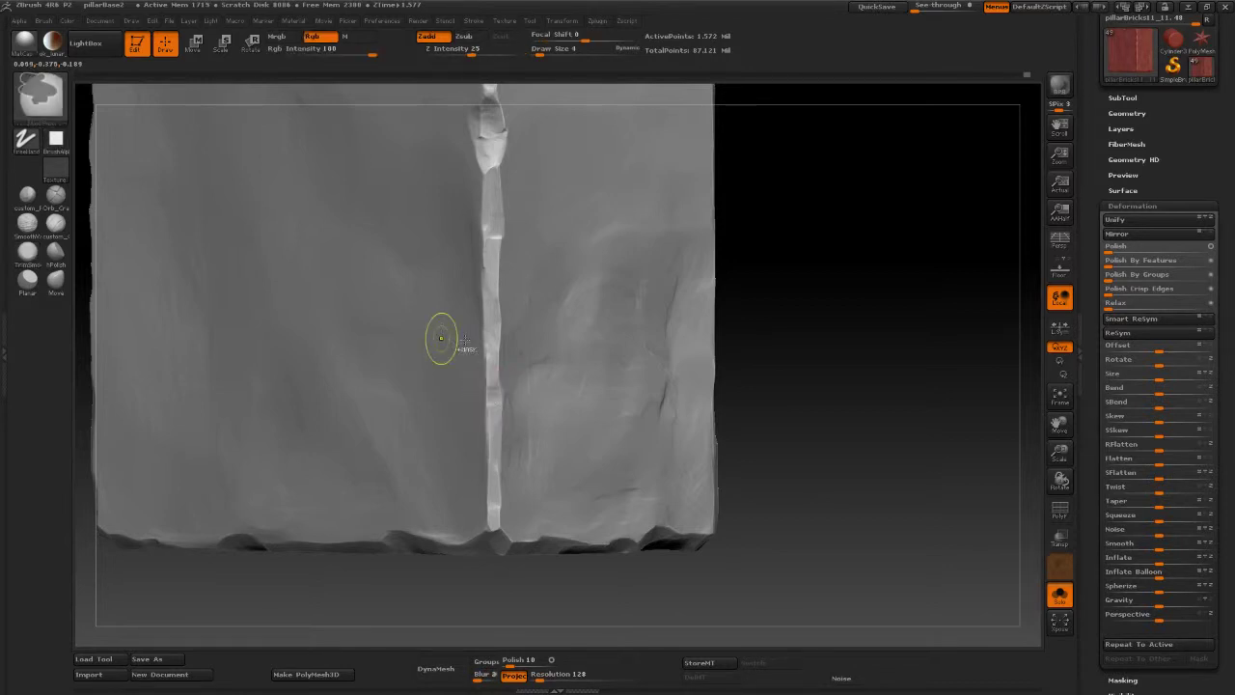
{"action": "left_click_drag", "start_coordinate": [477, 386], "coordinate": [491, 414], "text": "shift"}
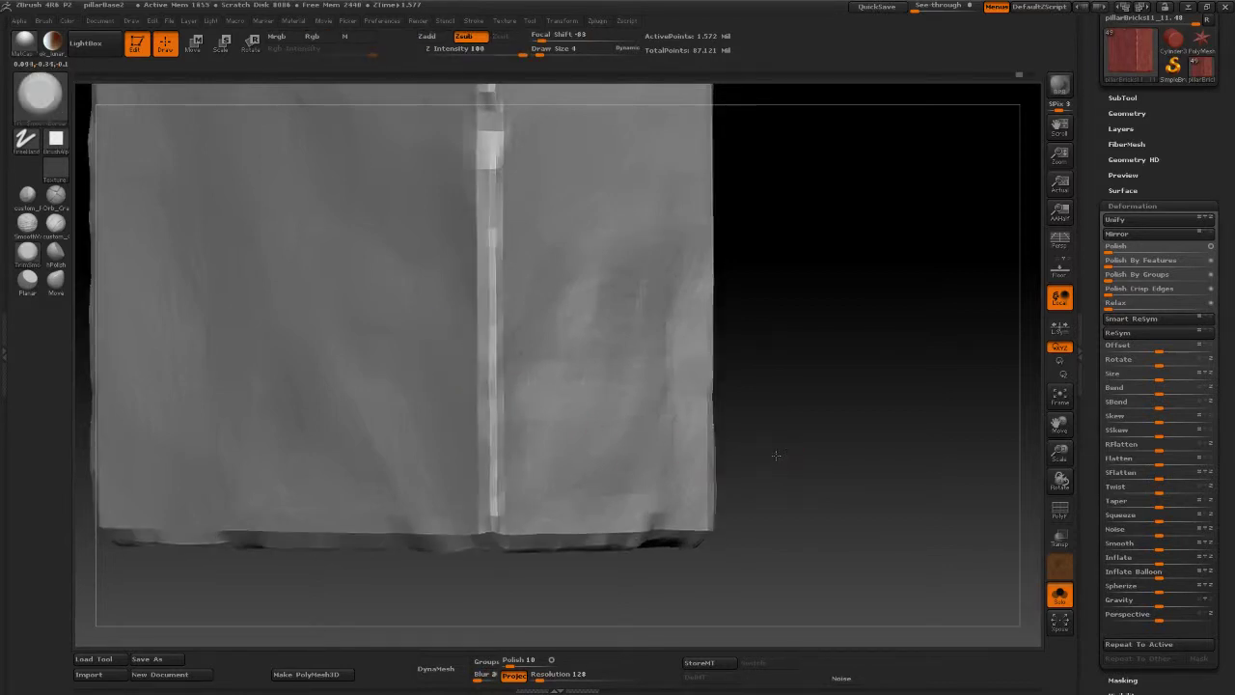
{"action": "right_click_drag", "start_coordinate": [504, 442], "coordinate": [739, 361], "text": "alt"}
{"action": "left_click_drag", "start_coordinate": [739, 361], "coordinate": [774, 398]}
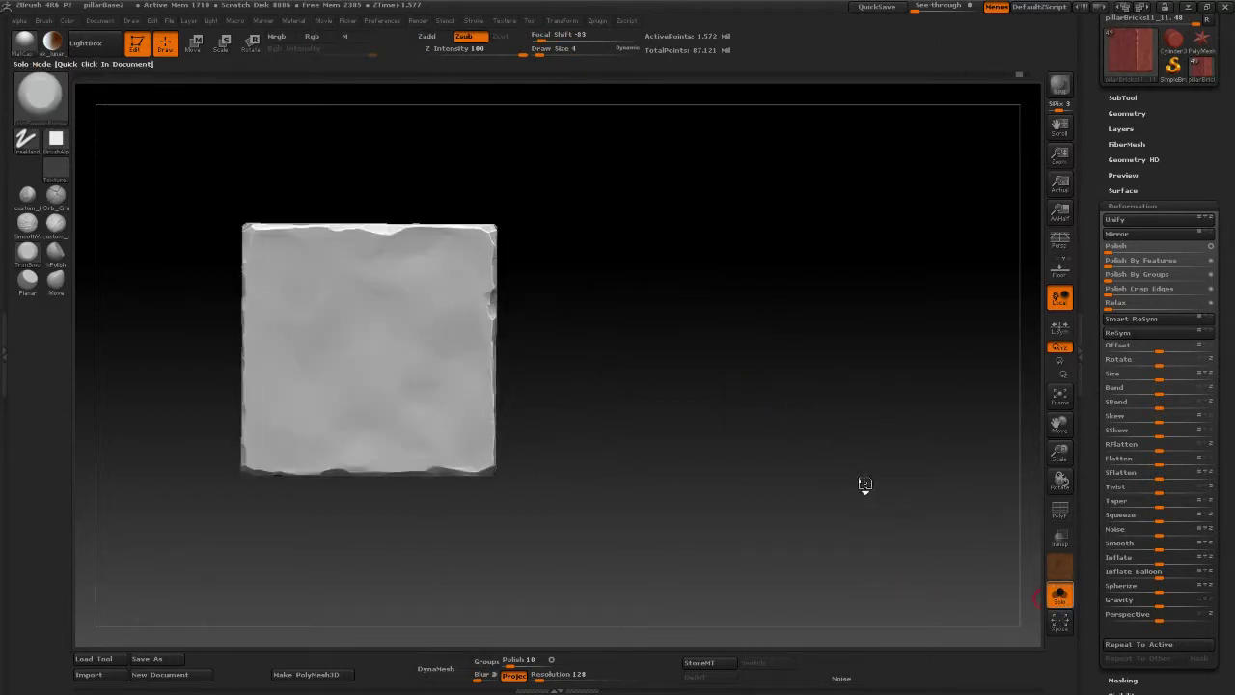
Step: Show all bricks again and select the right-hand brick pillarBricks10_01
{"action": "left_click", "coordinate": [862, 483]}
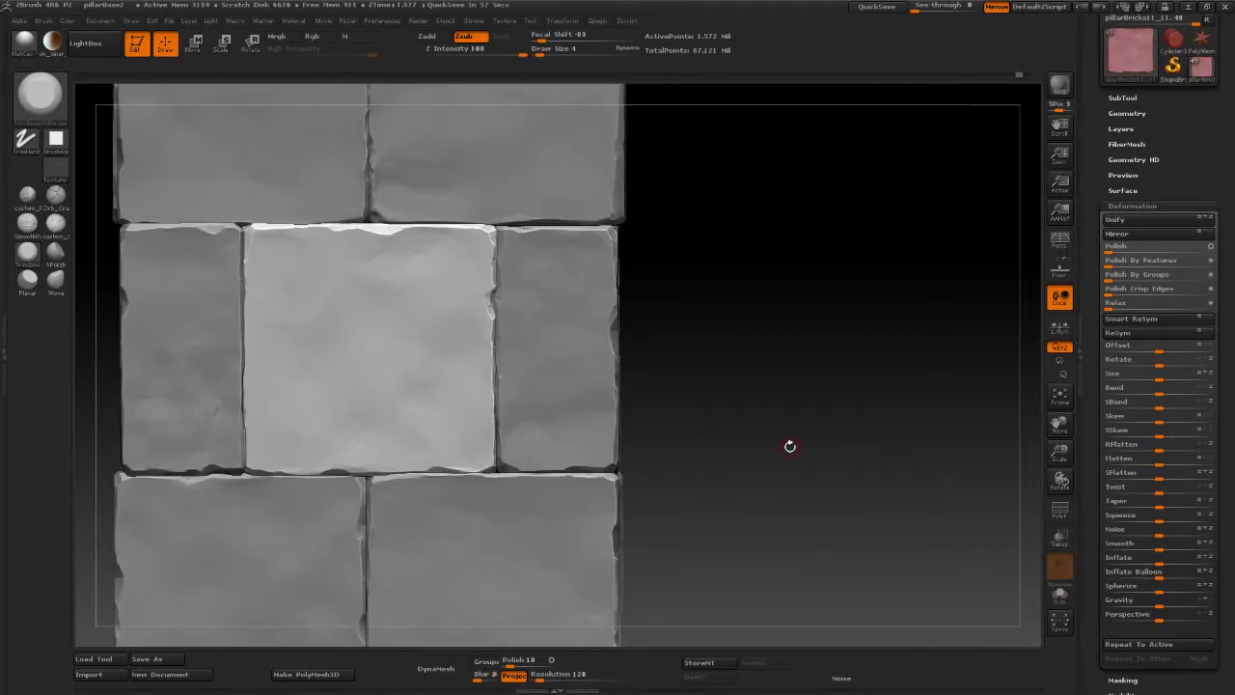
{"action": "mouse_move", "coordinate": [789, 445]}
{"action": "left_mouse_down"}
{"action": "mouse_move", "coordinate": [783, 375]}
{"action": "mouse_move", "coordinate": [793, 393]}
{"action": "left_mouse_up"}
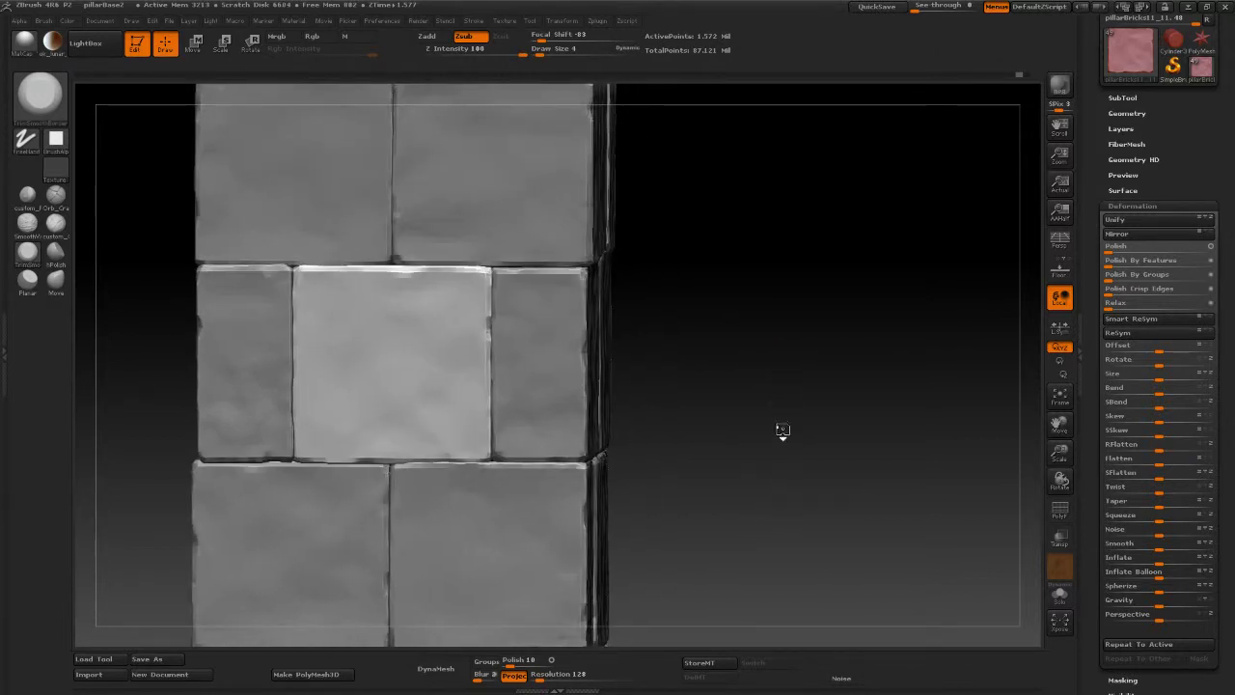
{"action": "left_click_drag", "start_coordinate": [779, 427], "coordinate": [770, 412], "text": "alt"}
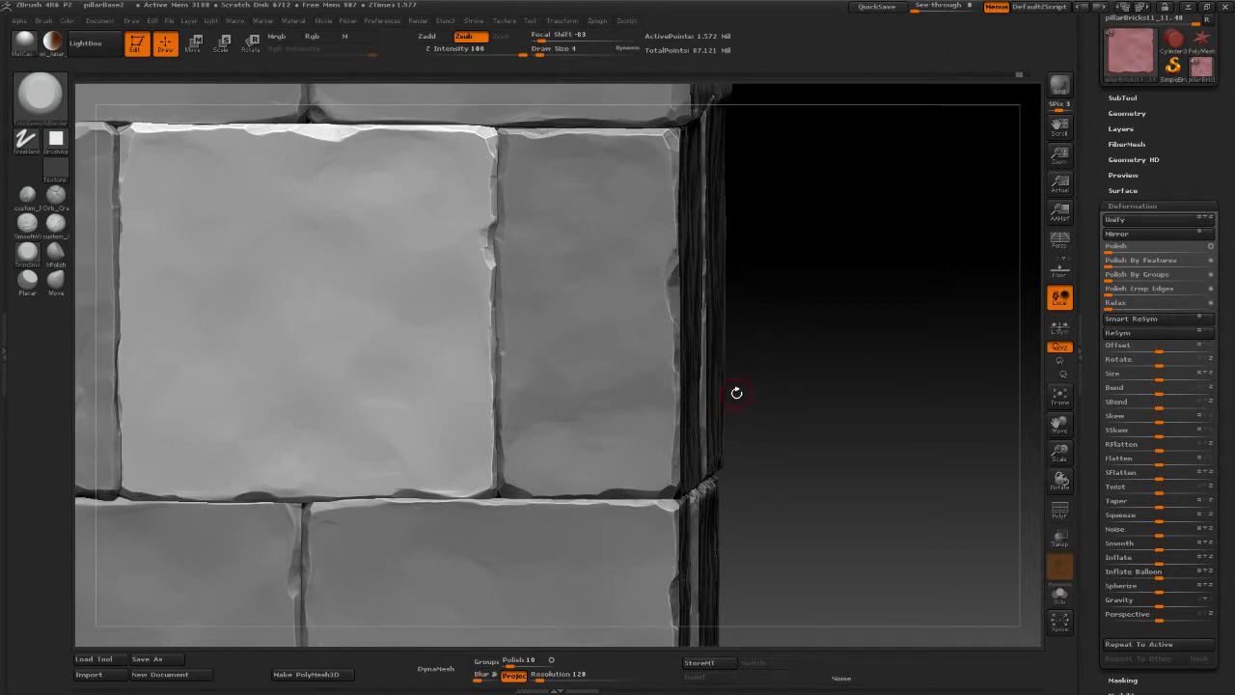
{"action": "left_click", "coordinate": [612, 326], "text": "alt"}
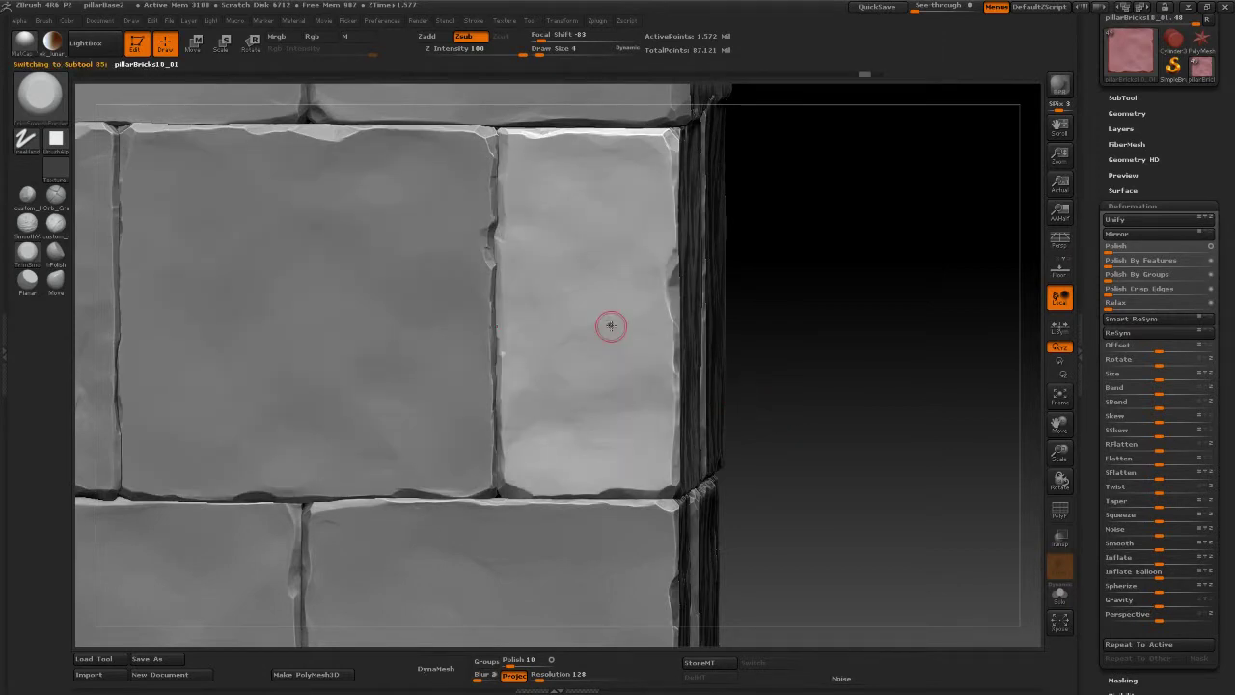
Step: Nudge the right-hand brick slightly sideways with the Move transpose
{"action": "left_click", "coordinate": [193, 42]}
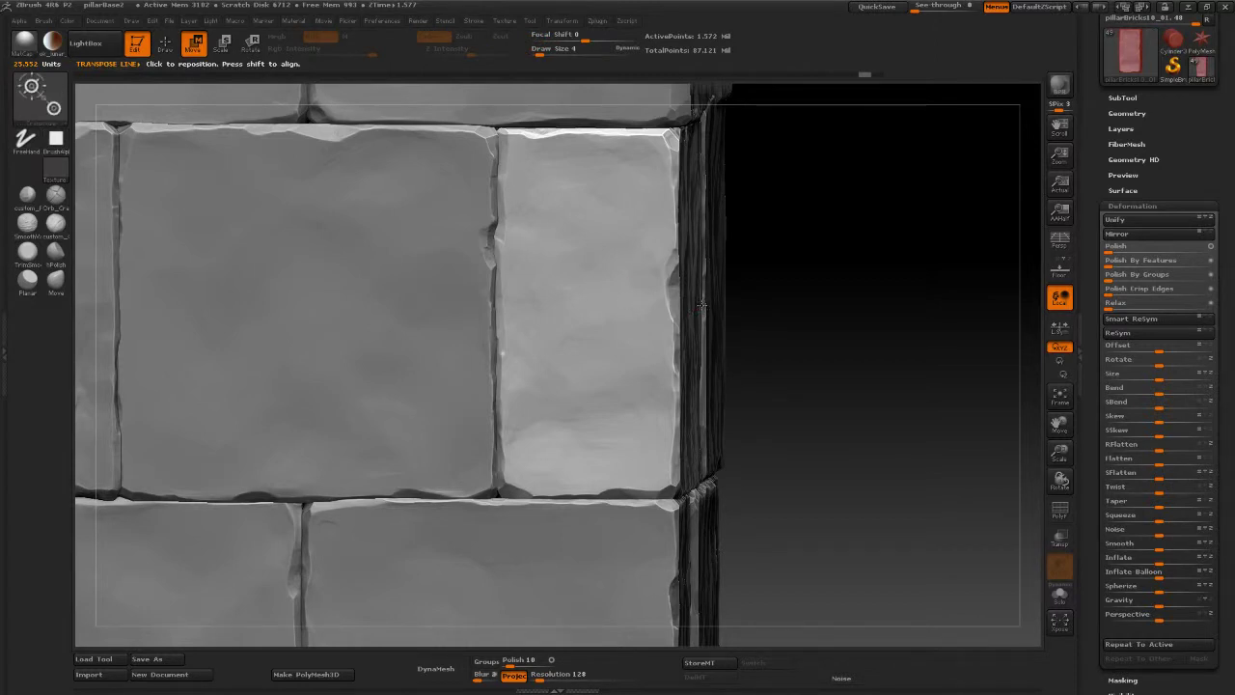
{"action": "left_click_drag", "start_coordinate": [573, 296], "coordinate": [800, 298]}
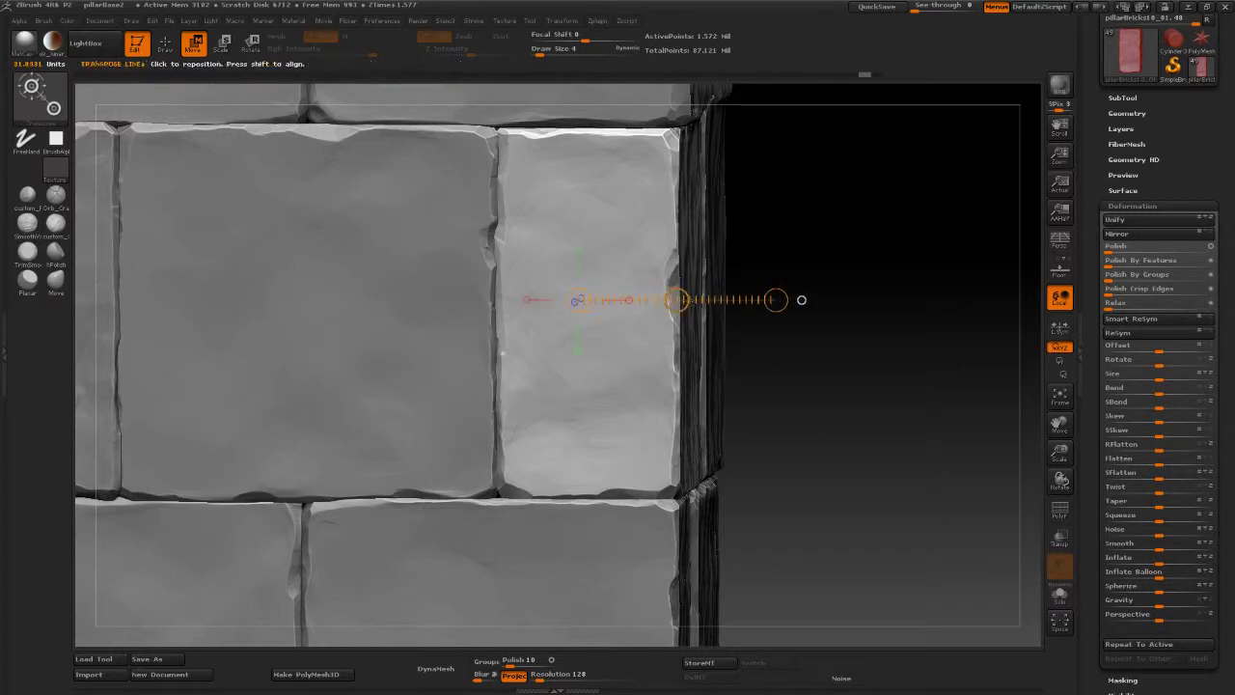
{"action": "left_click_drag", "start_coordinate": [686, 298], "coordinate": [691, 298]}
{"action": "key", "text": "ctrl+z"}
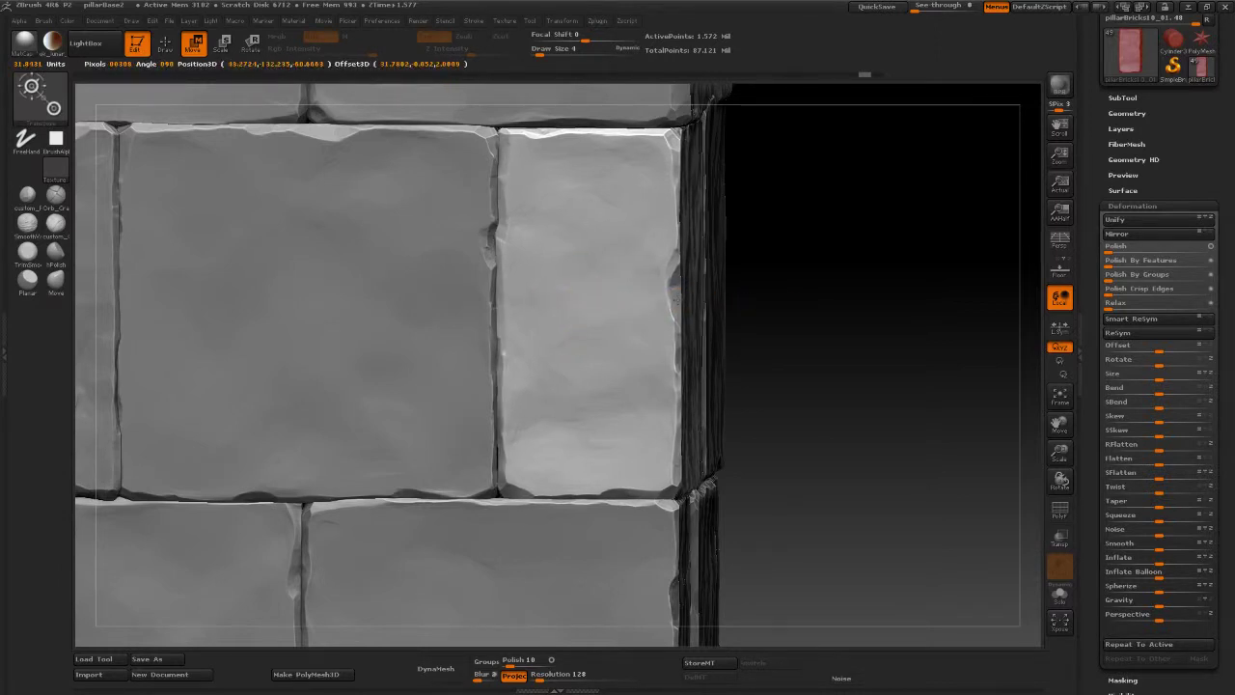
{"action": "key", "text": "ctrl+shift+z"}
{"action": "left_click_drag", "start_coordinate": [678, 299], "coordinate": [681, 299]}
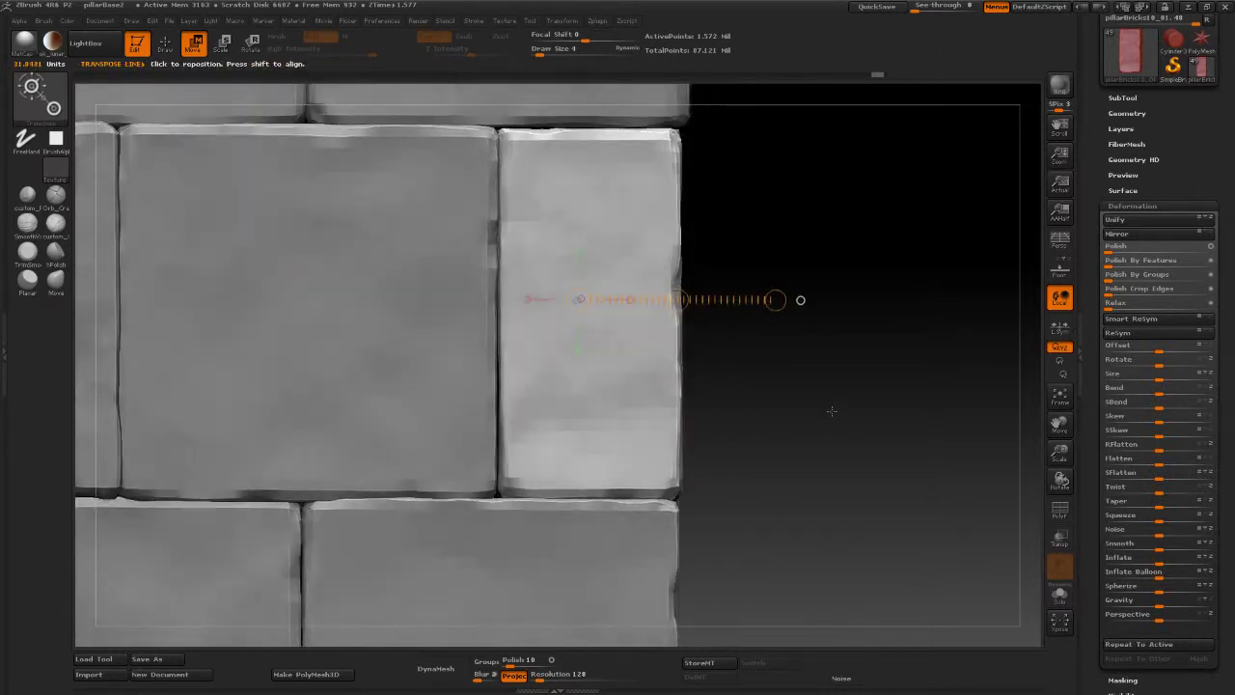
{"action": "left_click_drag", "start_coordinate": [837, 408], "coordinate": [791, 407]}
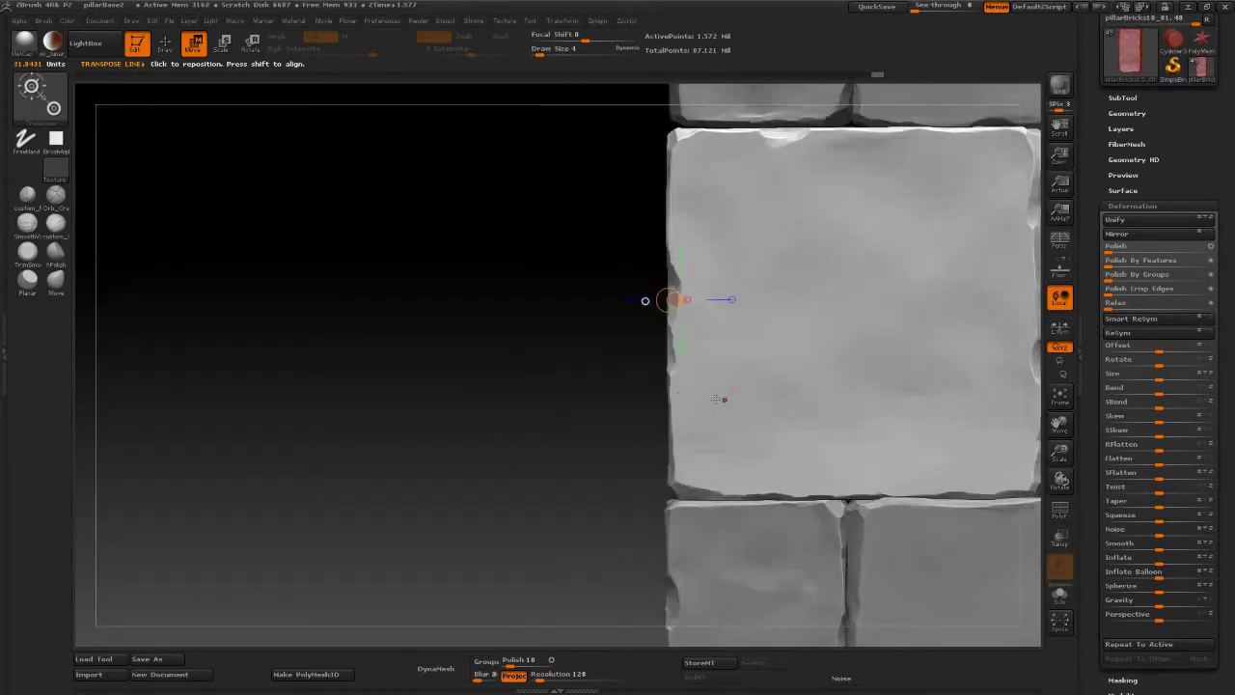
{"action": "left_click_drag", "start_coordinate": [510, 360], "coordinate": [994, 544]}
Step: With Solo on, tilt the brick slightly using a Rotate transpose line, then turn Solo off
{"action": "left_click", "coordinate": [1059, 595]}
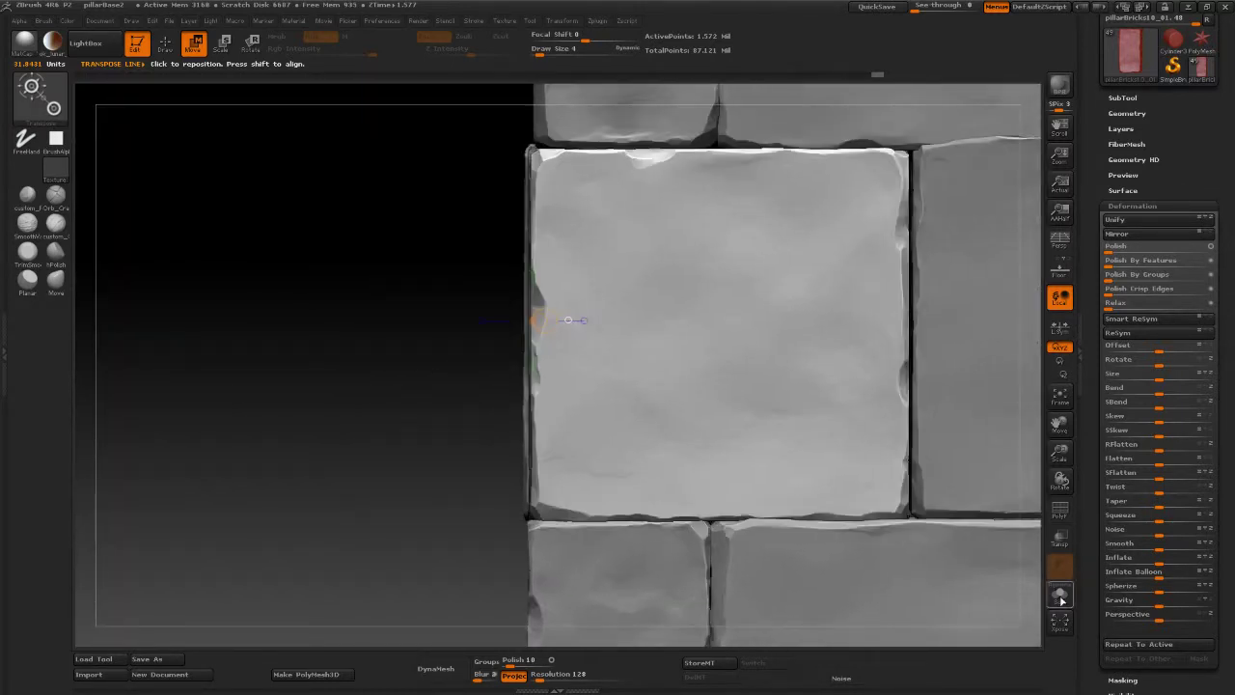
{"action": "left_click", "coordinate": [250, 42]}
{"action": "left_click_drag", "start_coordinate": [584, 319], "coordinate": [932, 319]}
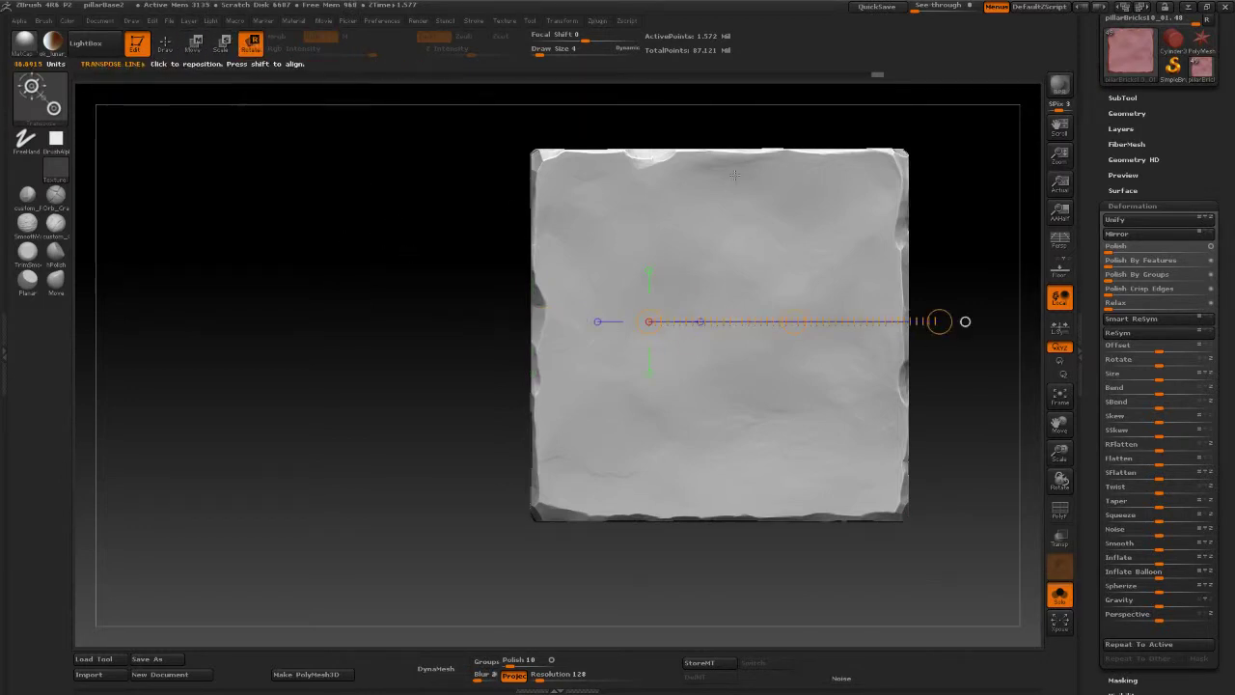
{"action": "left_click_drag", "start_coordinate": [289, 289], "coordinate": [211, 388], "text": "alt"}
{"action": "left_click_drag", "start_coordinate": [570, 420], "coordinate": [859, 419]}
{"action": "left_click_drag", "start_coordinate": [715, 421], "coordinate": [720, 421]}
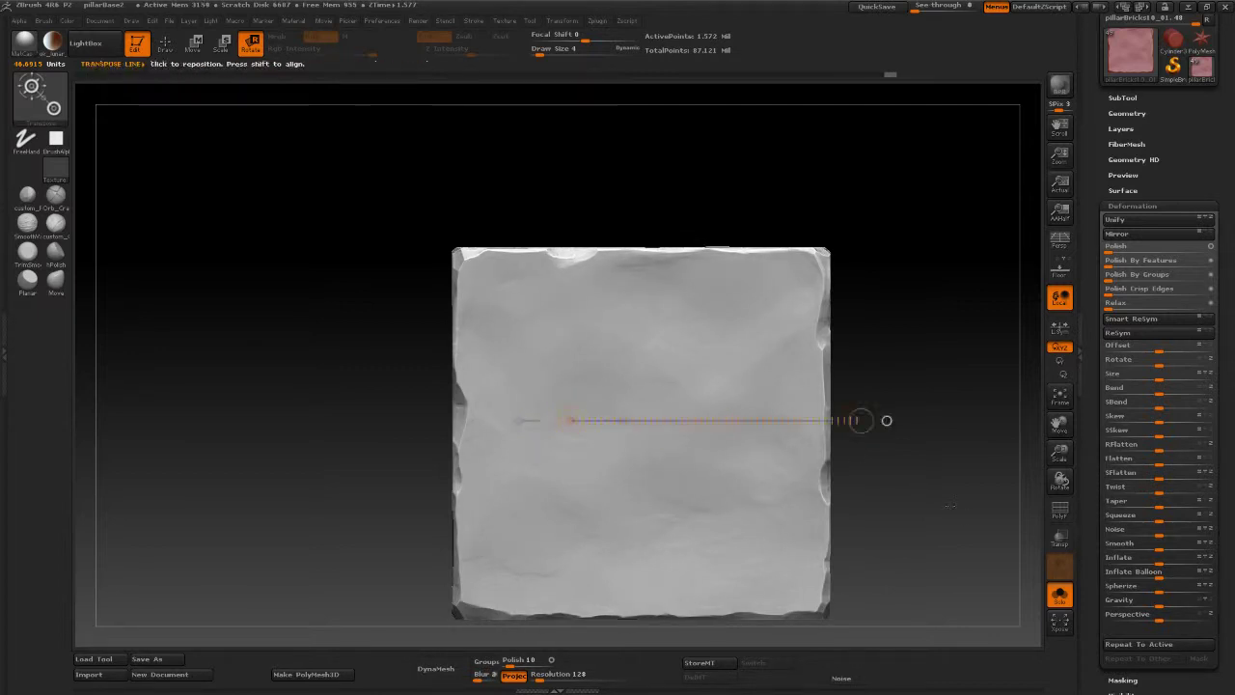
{"action": "left_click", "coordinate": [1060, 595]}
{"action": "mouse_move", "coordinate": [863, 420]}
{"action": "left_mouse_down"}
{"action": "mouse_move", "coordinate": [344, 256]}
{"action": "mouse_move", "coordinate": [870, 321]}
{"action": "mouse_move", "coordinate": [940, 366]}
{"action": "mouse_move", "coordinate": [934, 330]}
{"action": "mouse_move", "coordinate": [891, 305]}
{"action": "mouse_move", "coordinate": [904, 293]}
{"action": "left_mouse_up"}
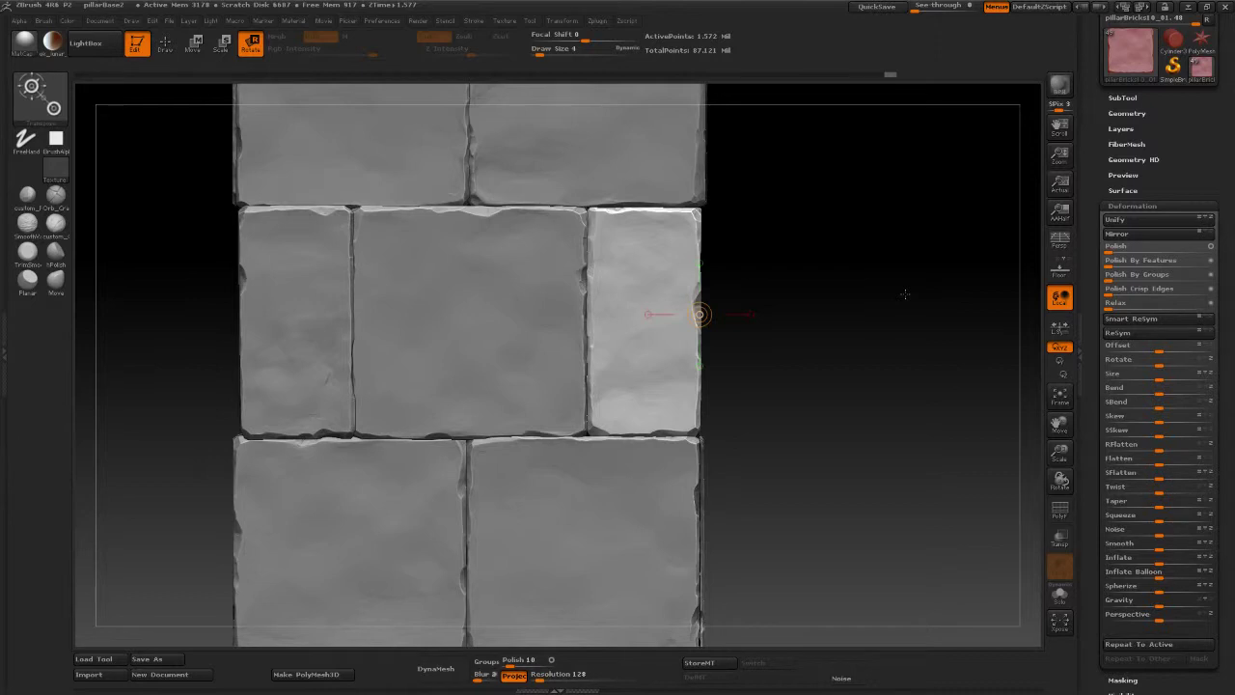
{"action": "left_click_drag", "start_coordinate": [907, 295], "coordinate": [1023, 263], "text": "alt"}
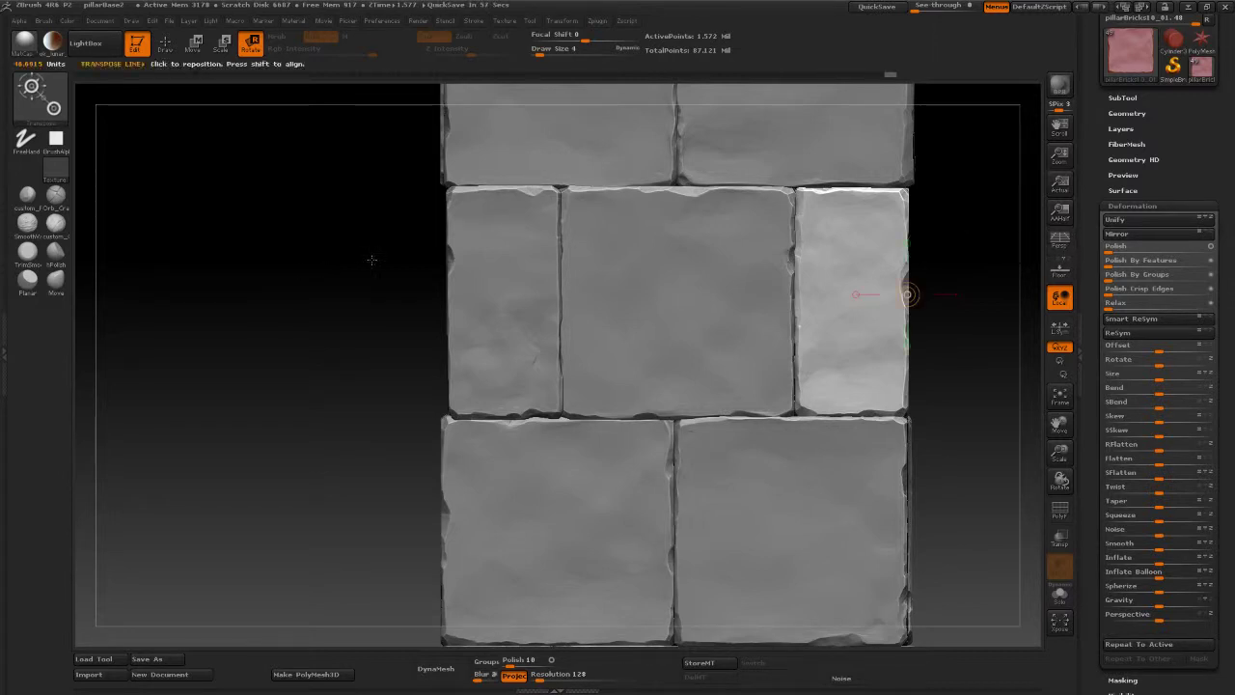
Step: Select the left middle-row brick and move it slightly to the left
{"action": "left_click", "coordinate": [503, 293], "text": "alt"}
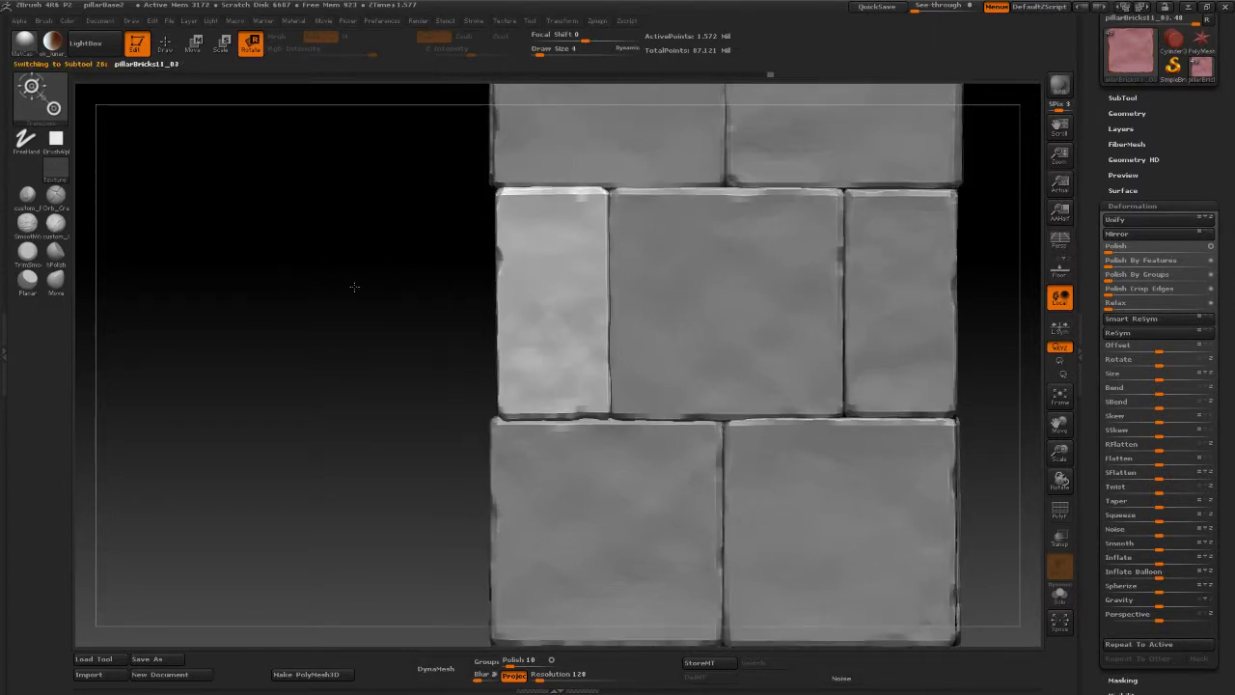
{"action": "left_click", "coordinate": [192, 46]}
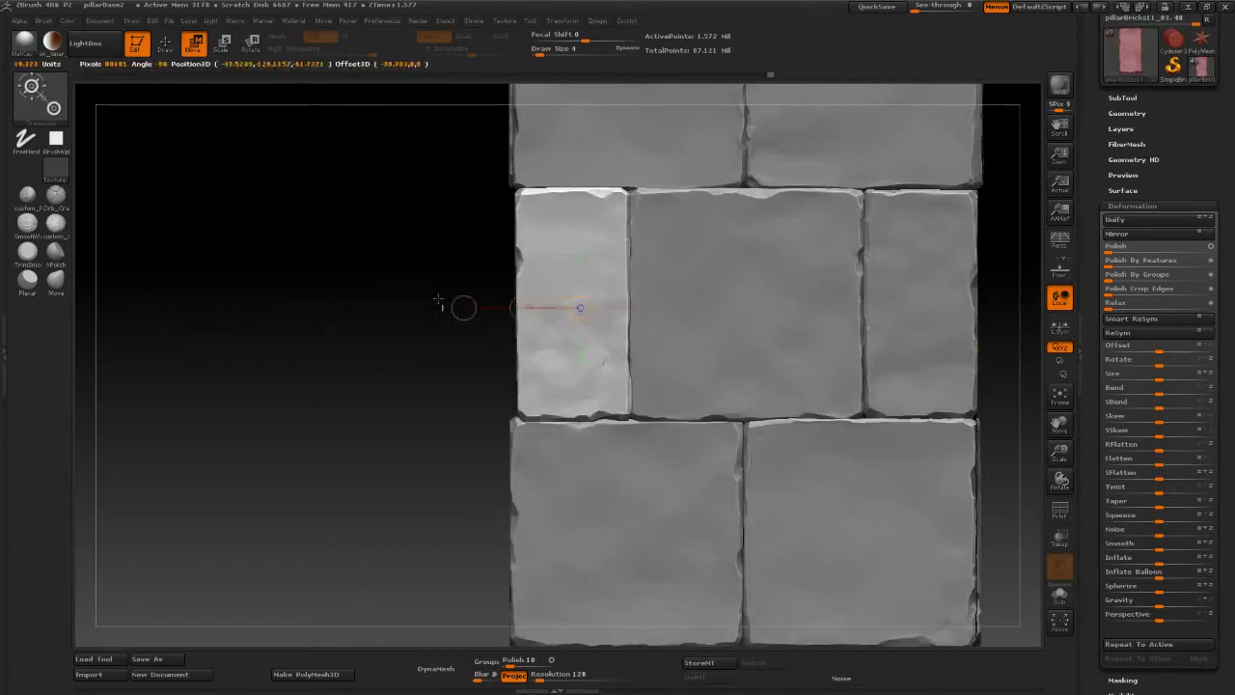
{"action": "left_click_drag", "start_coordinate": [460, 306], "coordinate": [501, 312]}
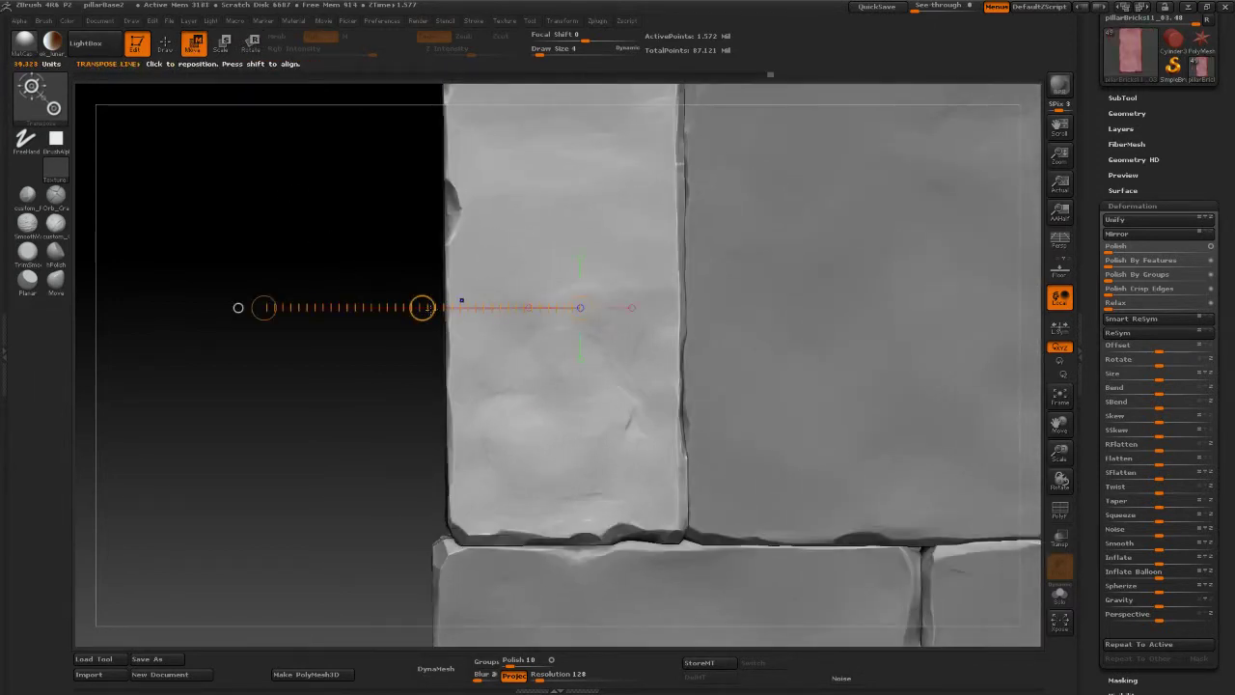
{"action": "left_click_drag", "start_coordinate": [422, 307], "coordinate": [410, 307]}
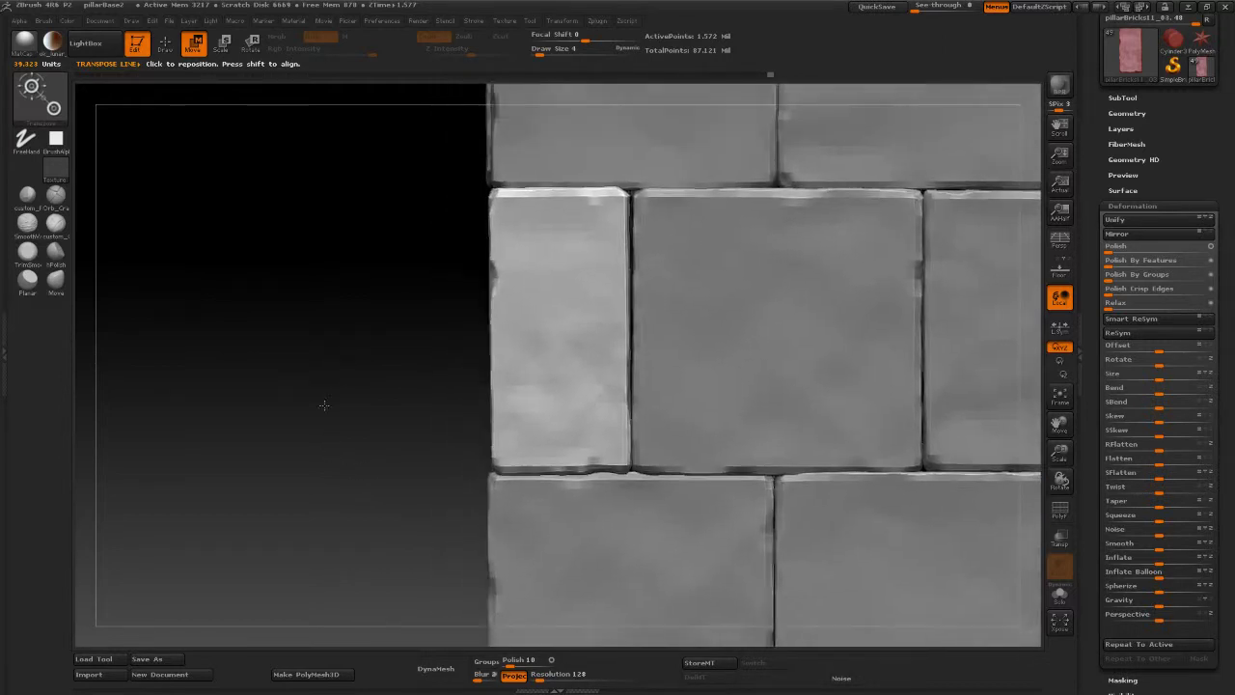
{"action": "left_click_drag", "start_coordinate": [350, 367], "coordinate": [563, 390]}
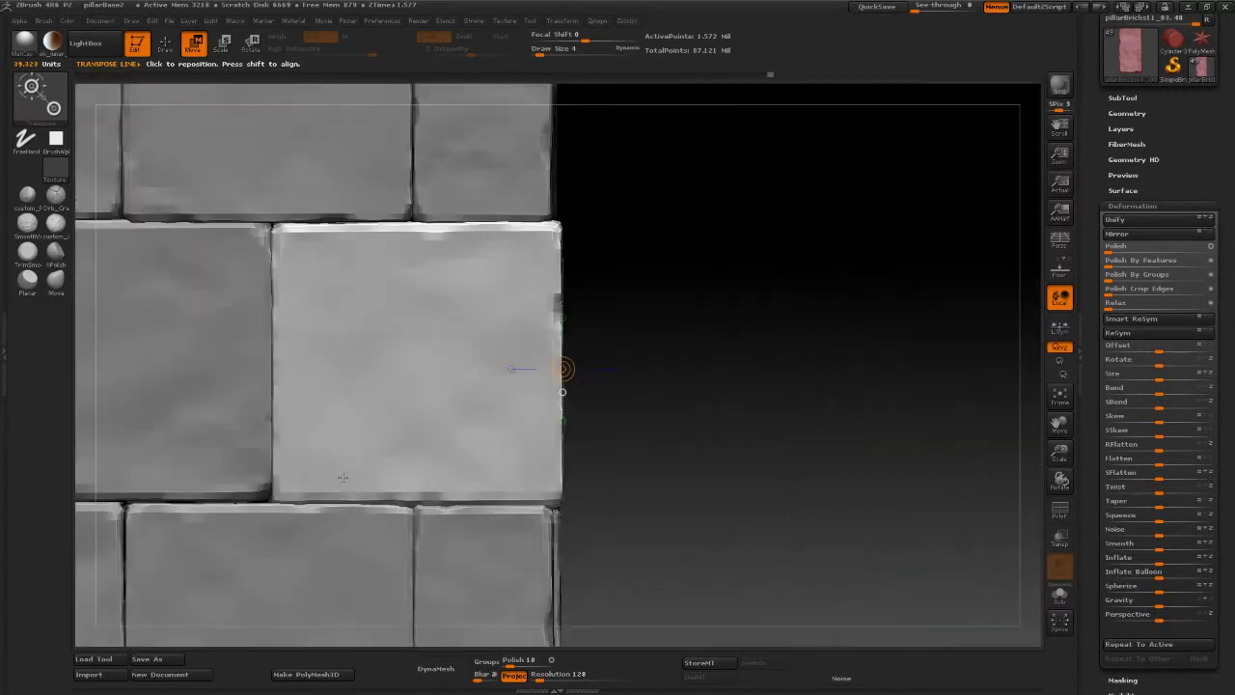
Step: Rotate the left brick a little, toggling Solo to check it from the side
{"action": "left_click", "coordinate": [250, 42]}
{"action": "left_click_drag", "start_coordinate": [361, 364], "coordinate": [699, 385], "text": "shift"}
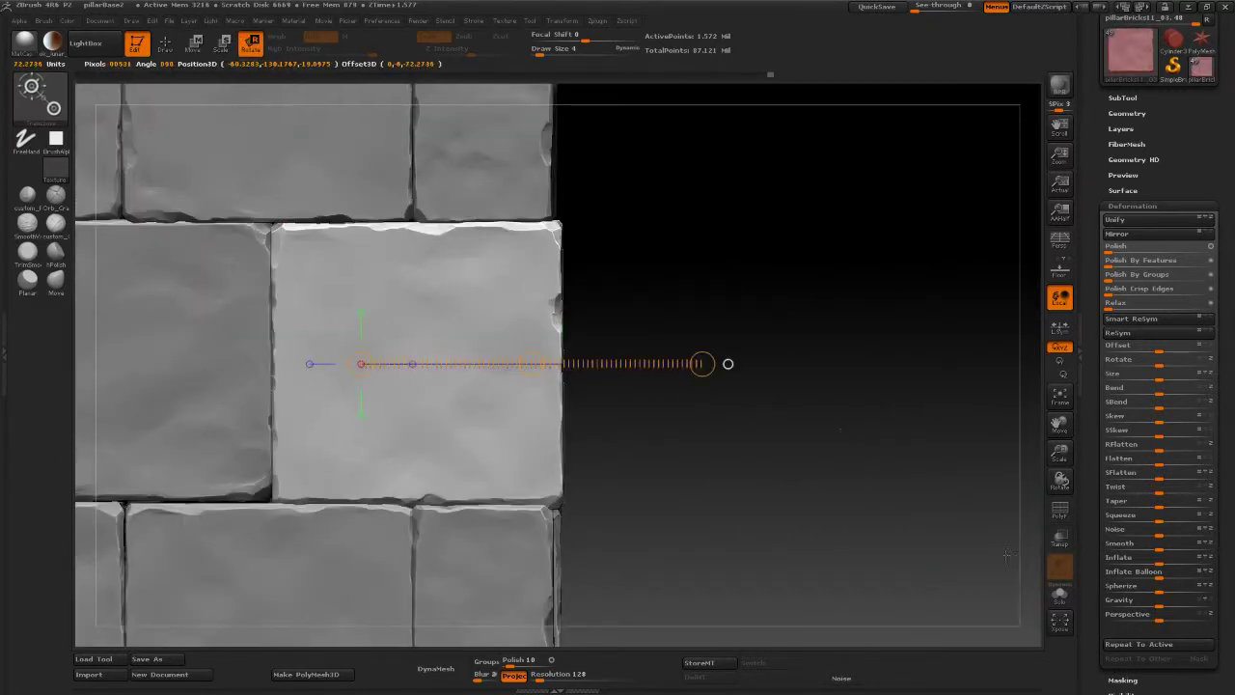
{"action": "left_click", "coordinate": [1059, 595]}
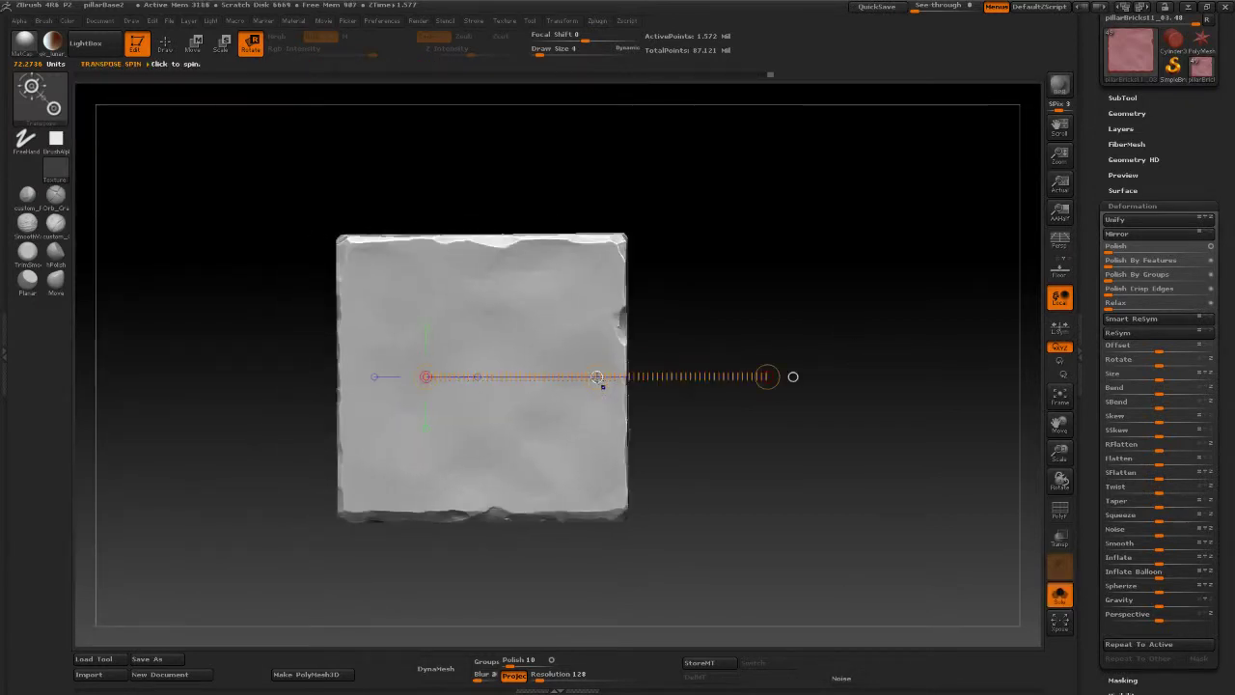
{"action": "left_click_drag", "start_coordinate": [597, 376], "coordinate": [593, 377]}
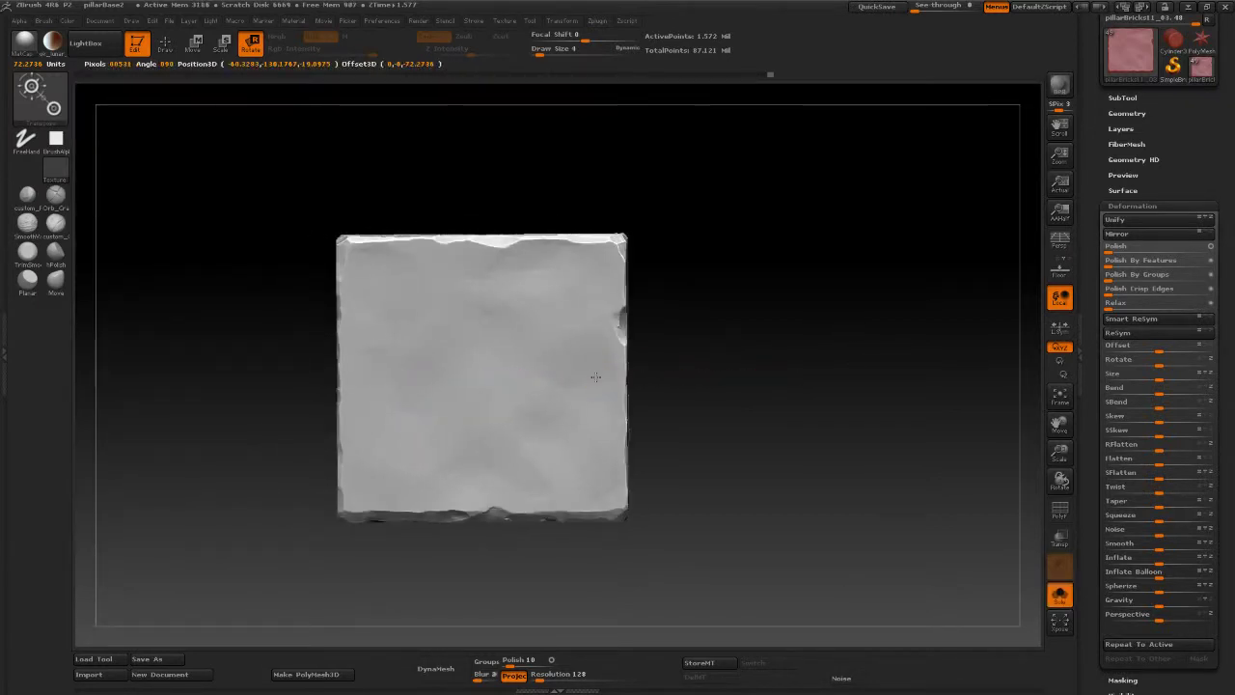
{"action": "mouse_move", "coordinate": [424, 376]}
{"action": "left_mouse_down"}
{"action": "mouse_move", "coordinate": [772, 376]}
{"action": "mouse_move", "coordinate": [653, 376]}
{"action": "left_mouse_up"}
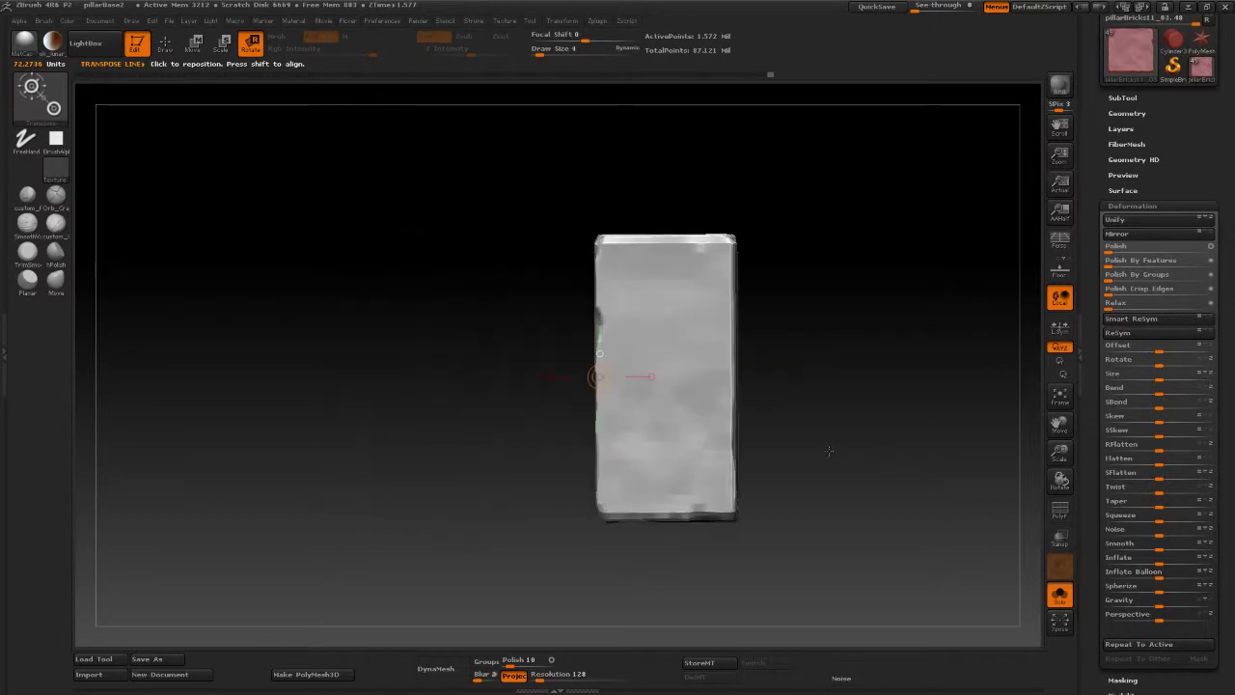
{"action": "left_click", "coordinate": [1053, 598]}
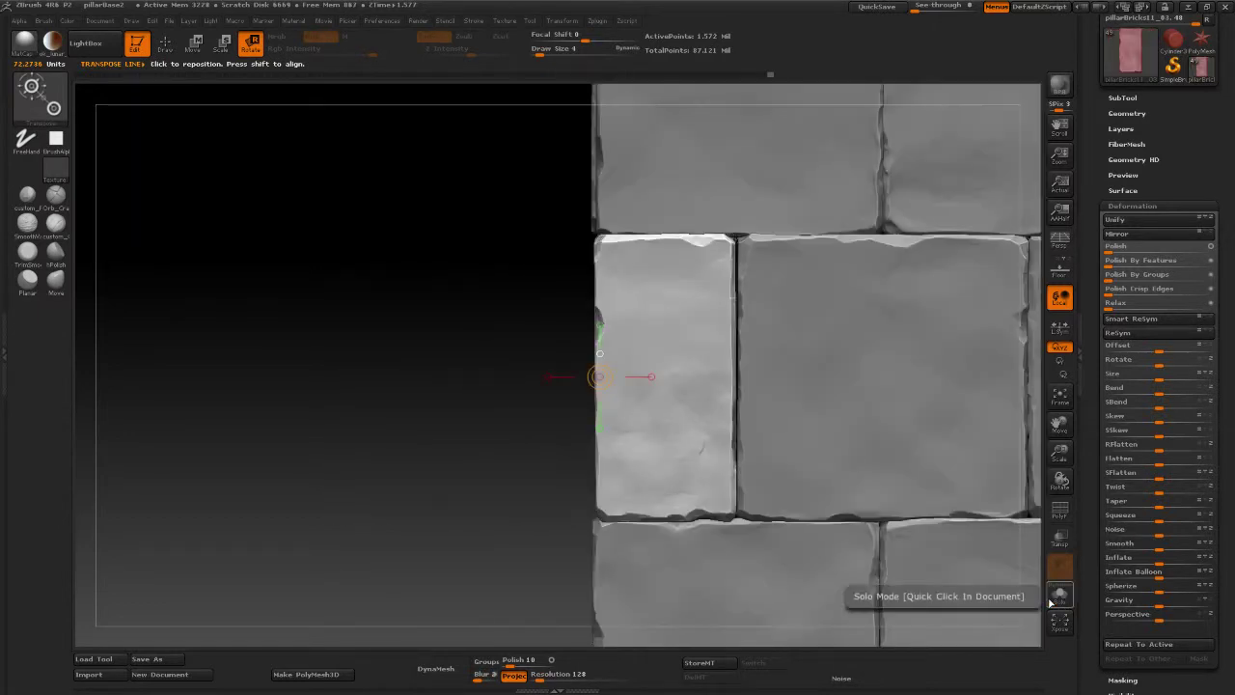
{"action": "left_click", "coordinate": [1053, 598]}
{"action": "left_click_drag", "start_coordinate": [652, 377], "coordinate": [766, 376]}
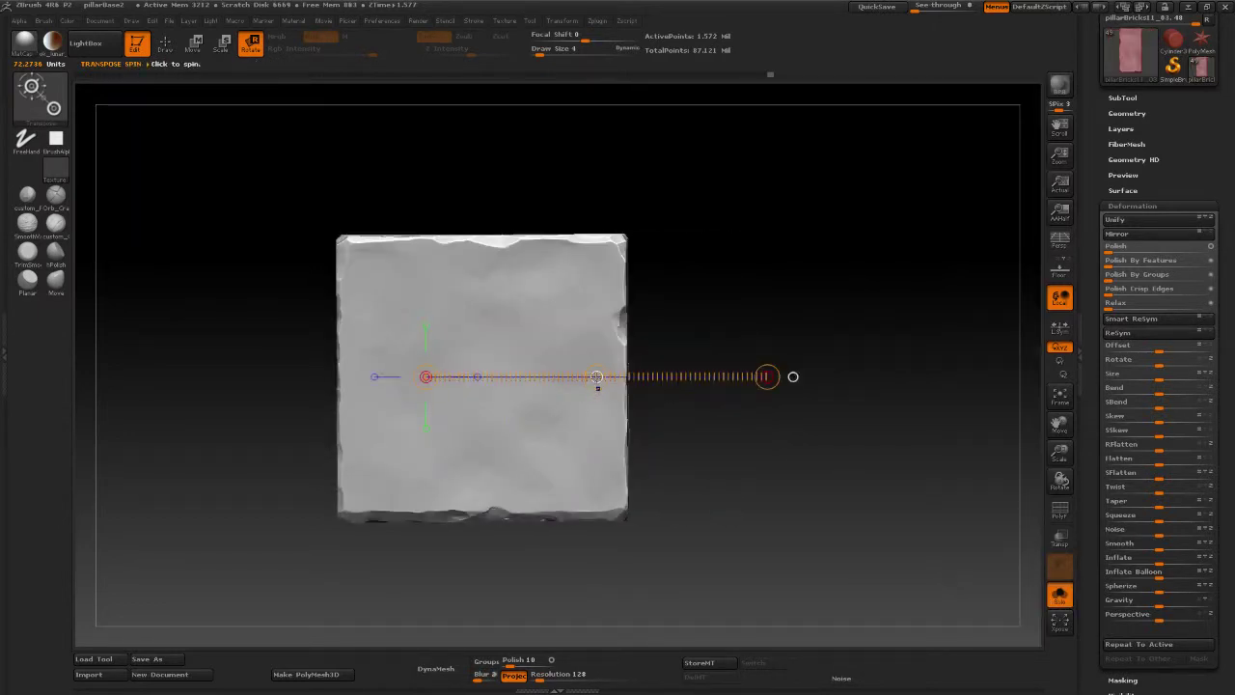
{"action": "left_click", "coordinate": [596, 376]}
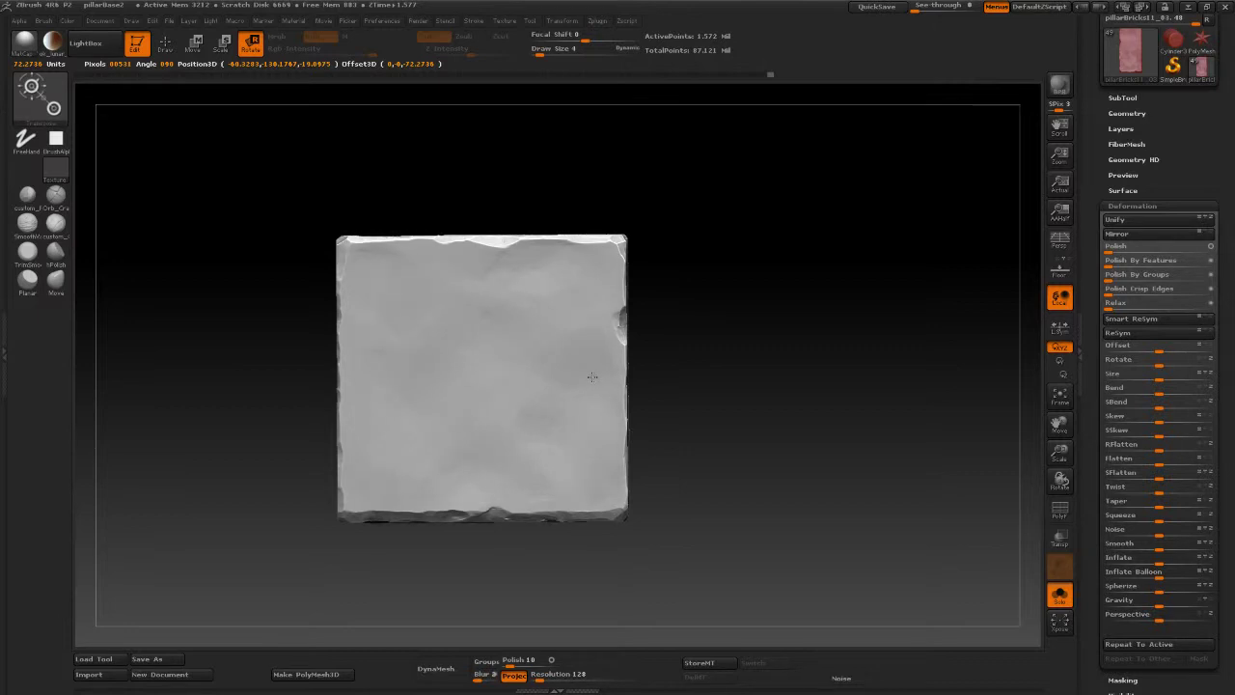
{"action": "mouse_move", "coordinate": [427, 377]}
{"action": "left_mouse_down"}
{"action": "mouse_move", "coordinate": [794, 376]}
{"action": "mouse_move", "coordinate": [651, 376]}
{"action": "left_mouse_up"}
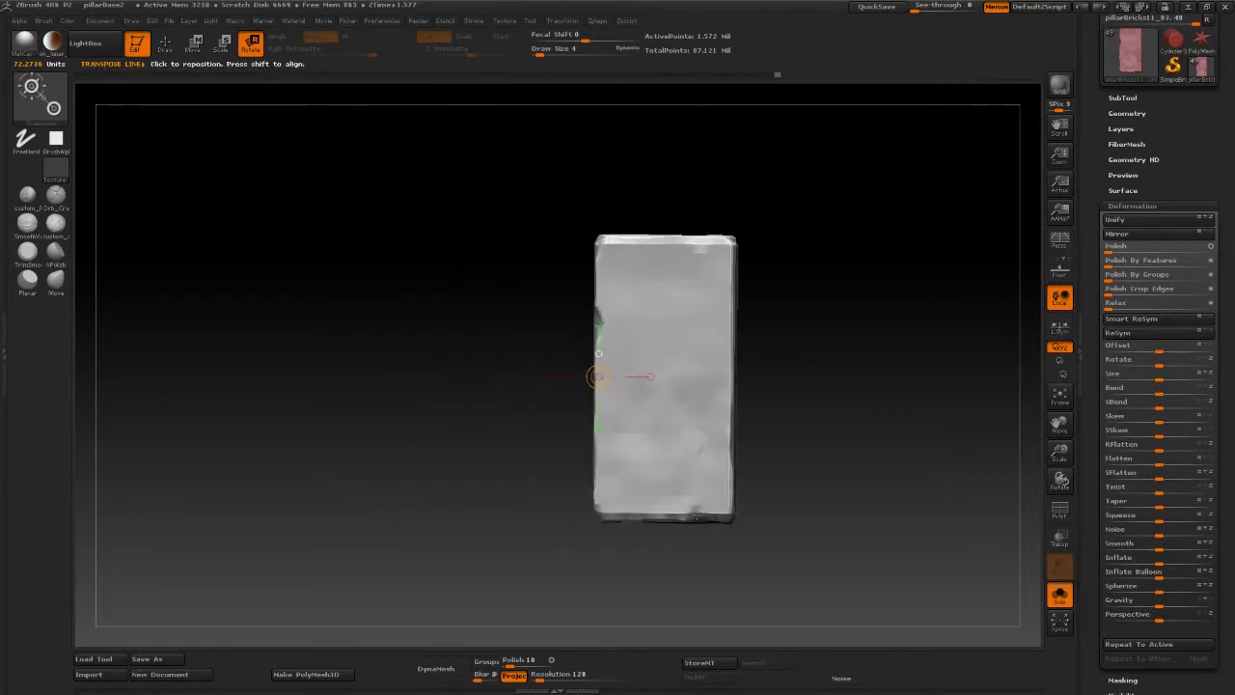
{"action": "left_click", "coordinate": [1057, 595]}
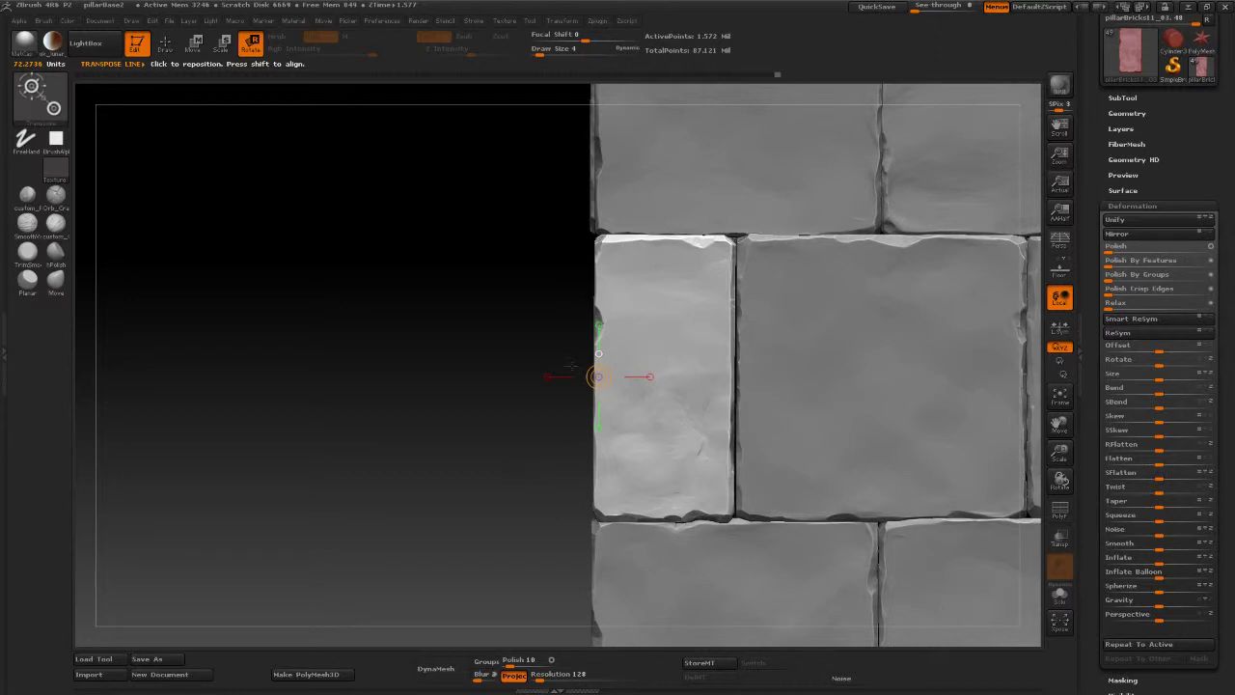
Step: Return to Move transpose on the left brick and zoom out to the whole pillar
{"action": "left_click", "coordinate": [193, 42]}
{"action": "left_click_drag", "start_coordinate": [647, 339], "coordinate": [714, 338]}
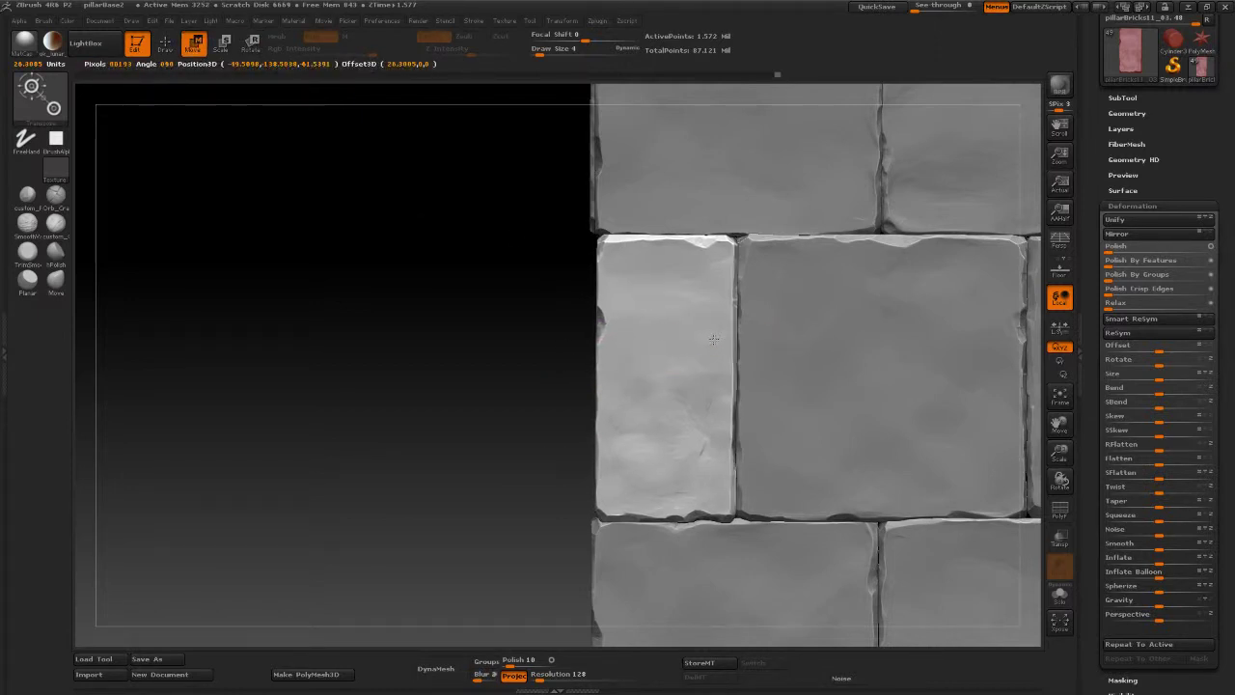
{"action": "mouse_move", "coordinate": [449, 342]}
{"action": "left_mouse_down", "text": "alt"}
{"action": "mouse_move", "coordinate": [484, 420]}
{"action": "mouse_move", "coordinate": [491, 395]}
{"action": "mouse_move", "coordinate": [652, 412]}
{"action": "left_mouse_up", "text": "alt"}
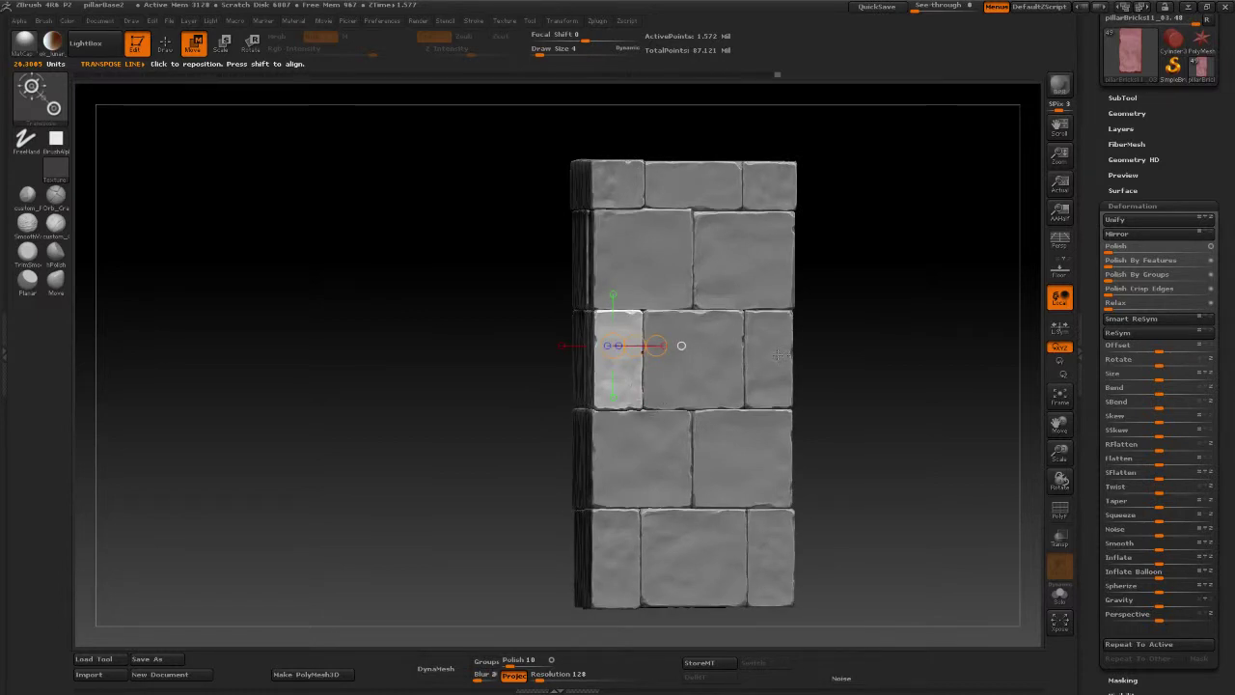
{"action": "left_click_drag", "start_coordinate": [872, 380], "coordinate": [835, 375]}
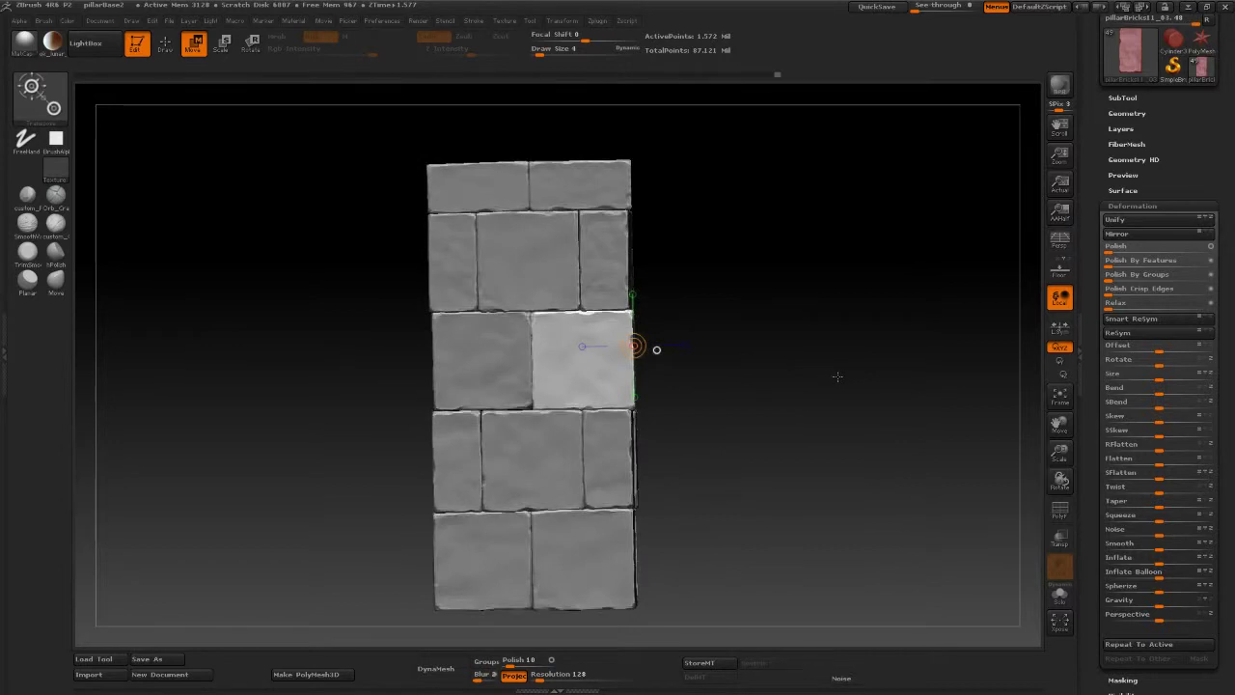
{"action": "left_click_drag", "start_coordinate": [734, 371], "coordinate": [769, 367]}
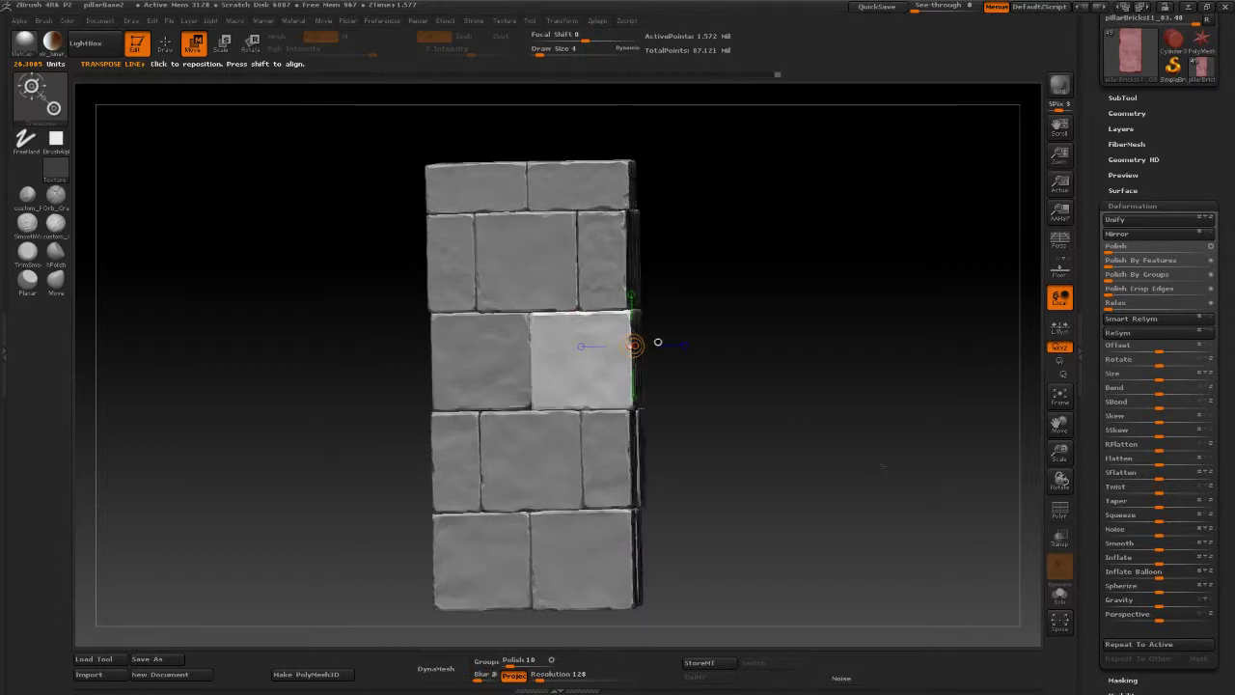
{"action": "mouse_move", "coordinate": [504, 238]}
{"action": "left_mouse_down"}
{"action": "mouse_move", "coordinate": [845, 460]}
{"action": "mouse_move", "coordinate": [844, 315]}
{"action": "mouse_move", "coordinate": [866, 453]}
{"action": "mouse_move", "coordinate": [845, 446]}
{"action": "mouse_move", "coordinate": [880, 452]}
{"action": "left_mouse_up"}
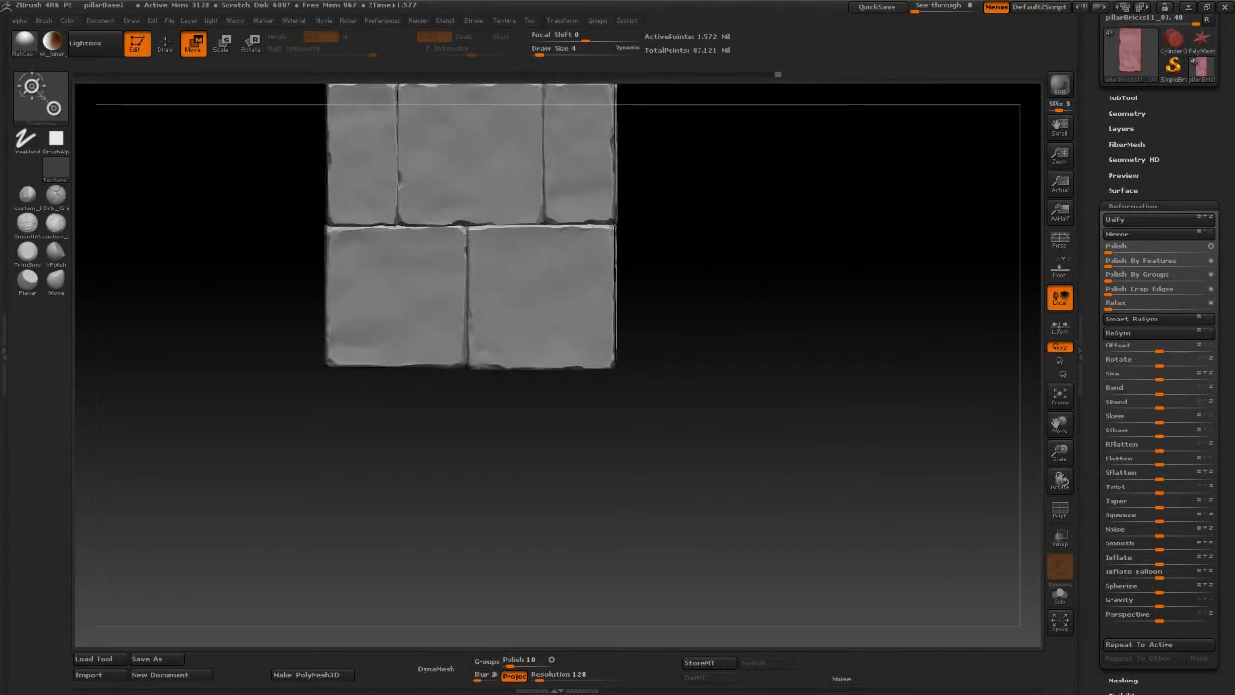
{"action": "left_click_drag", "start_coordinate": [682, 412], "coordinate": [813, 496], "text": "alt"}
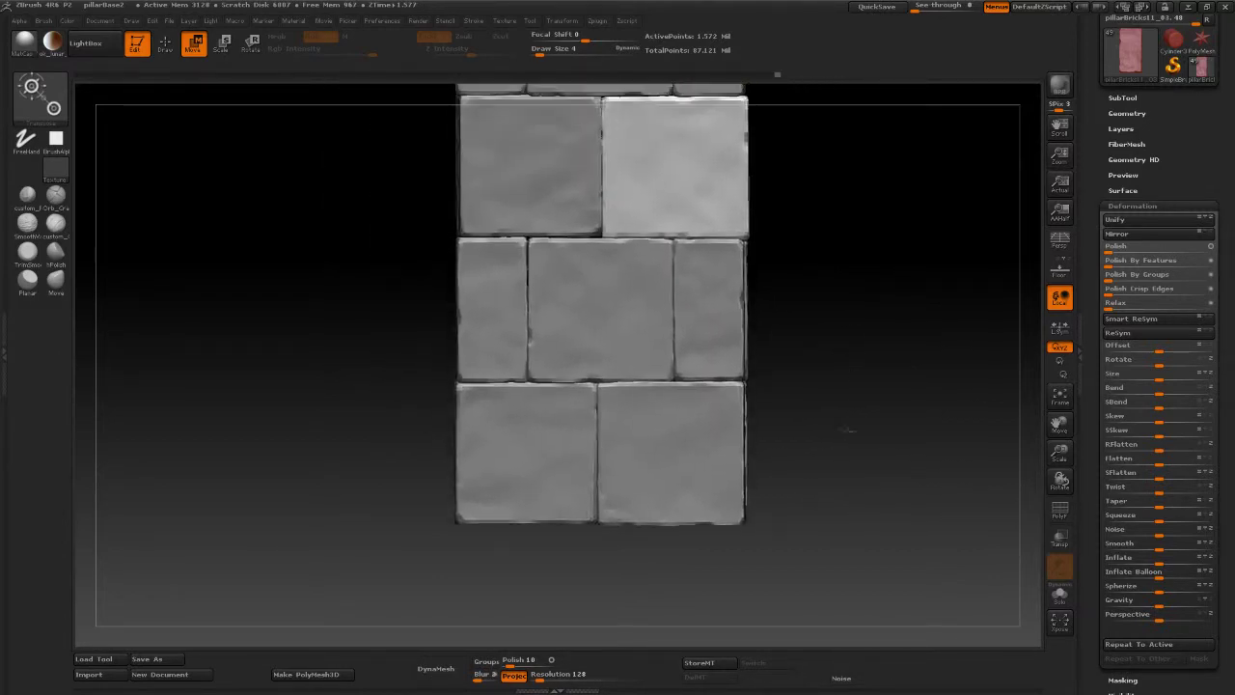
{"action": "mouse_move", "coordinate": [845, 318]}
{"action": "left_mouse_down", "text": "alt"}
{"action": "mouse_move", "coordinate": [845, 480]}
{"action": "mouse_move", "coordinate": [168, 315]}
{"action": "mouse_move", "coordinate": [427, 372]}
{"action": "left_mouse_up", "text": "alt"}
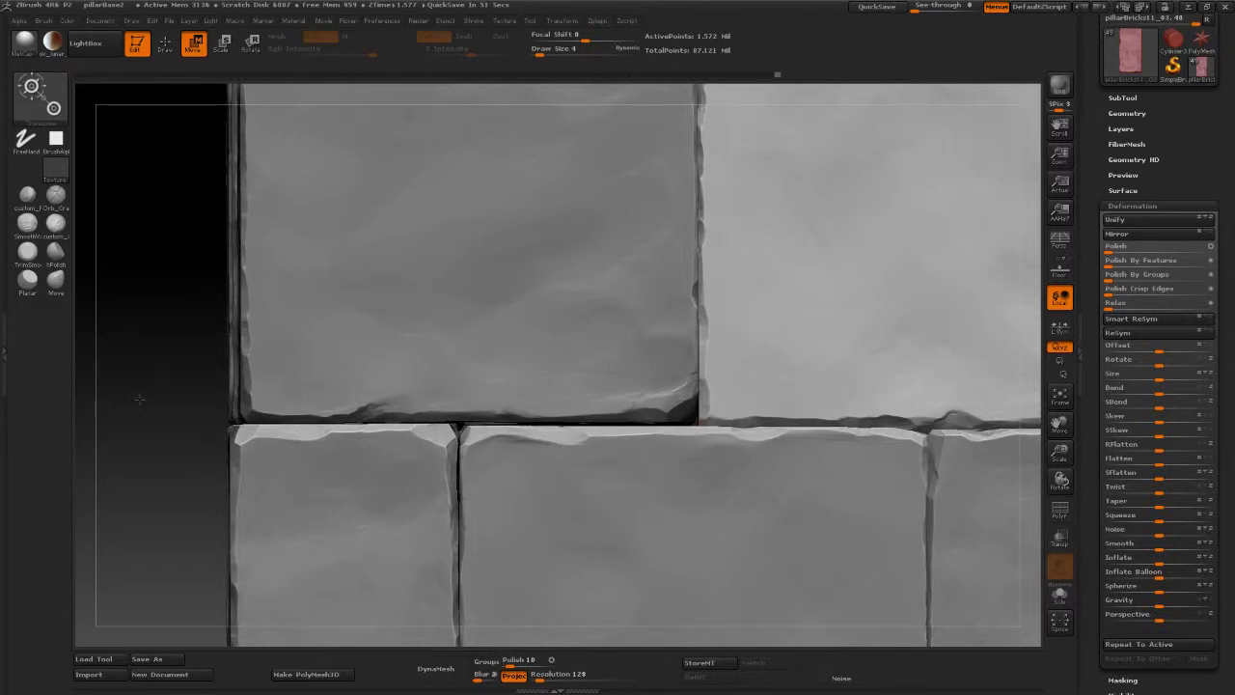
{"action": "left_click_drag", "start_coordinate": [225, 432], "coordinate": [385, 380], "text": "alt"}
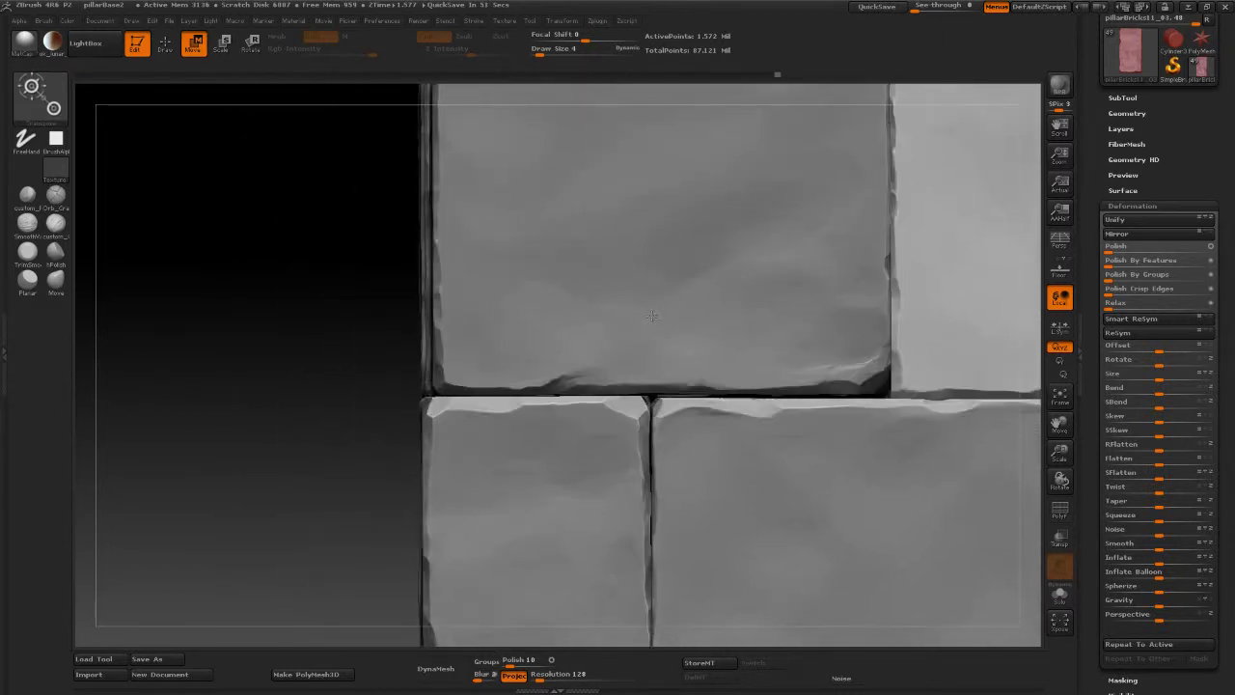
{"action": "left_click", "coordinate": [433, 322], "text": "alt"}
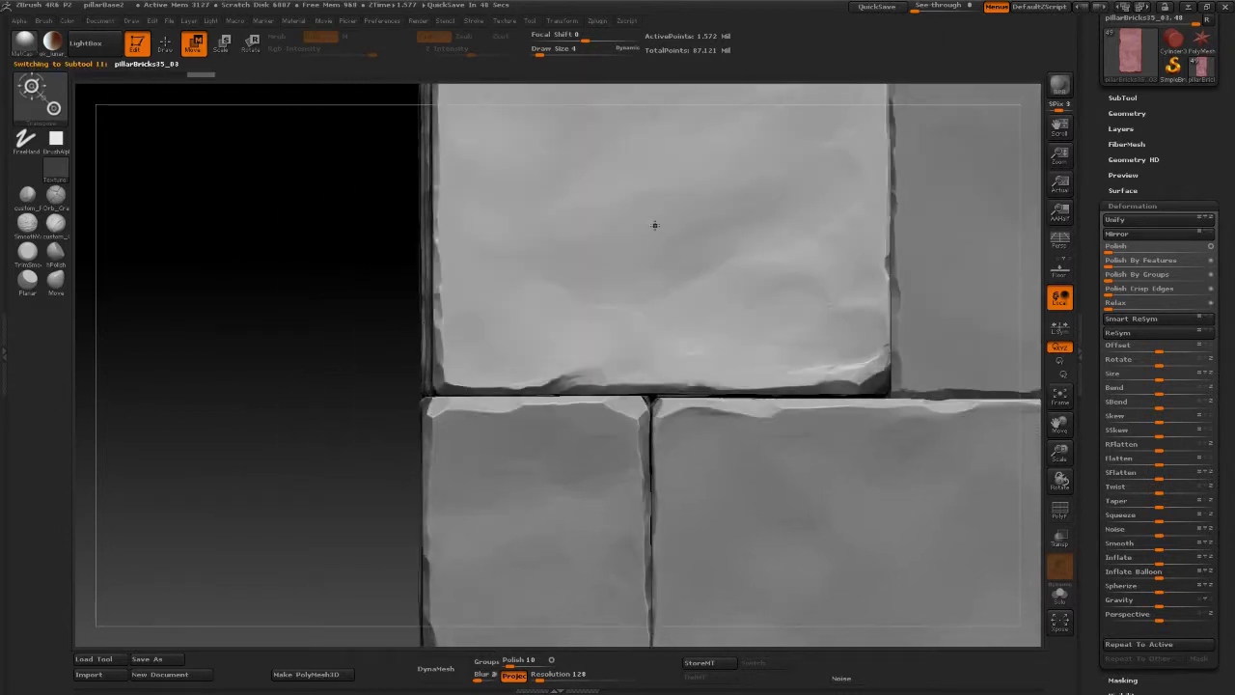
Step: Nudge the top brick with Move transpose lines so its edge lines up with its neighbours
{"action": "left_click_drag", "start_coordinate": [642, 188], "coordinate": [643, 386]}
{"action": "left_click_drag", "start_coordinate": [647, 279], "coordinate": [646, 282]}
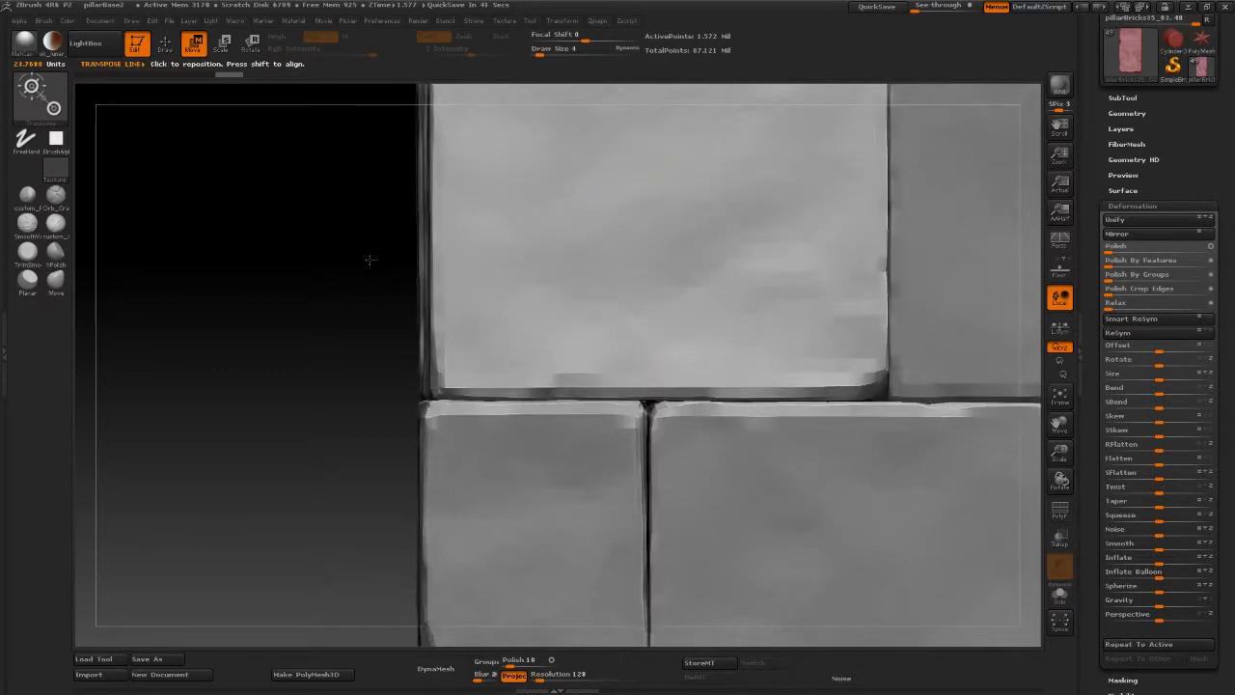
{"action": "left_click_drag", "start_coordinate": [366, 257], "coordinate": [335, 313]}
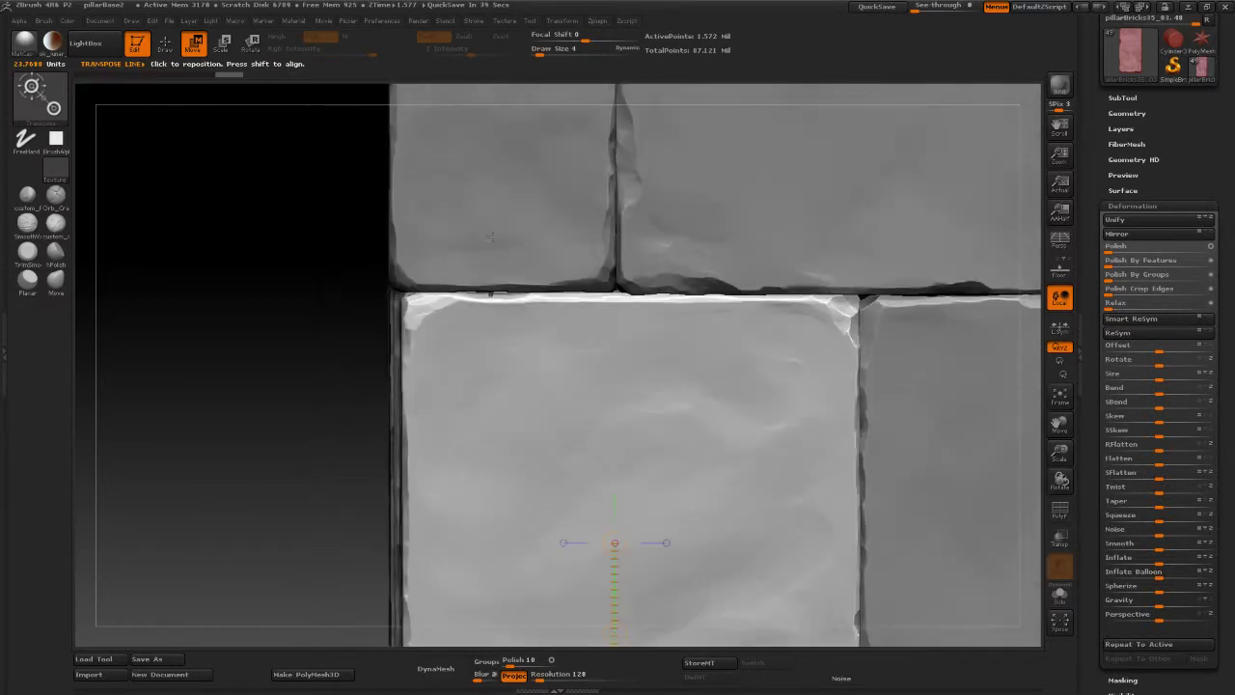
{"action": "mouse_move", "coordinate": [494, 288]}
{"action": "left_mouse_down"}
{"action": "mouse_move", "coordinate": [492, 181]}
{"action": "mouse_move", "coordinate": [539, 290]}
{"action": "left_mouse_up"}
{"action": "left_click", "coordinate": [539, 223]}
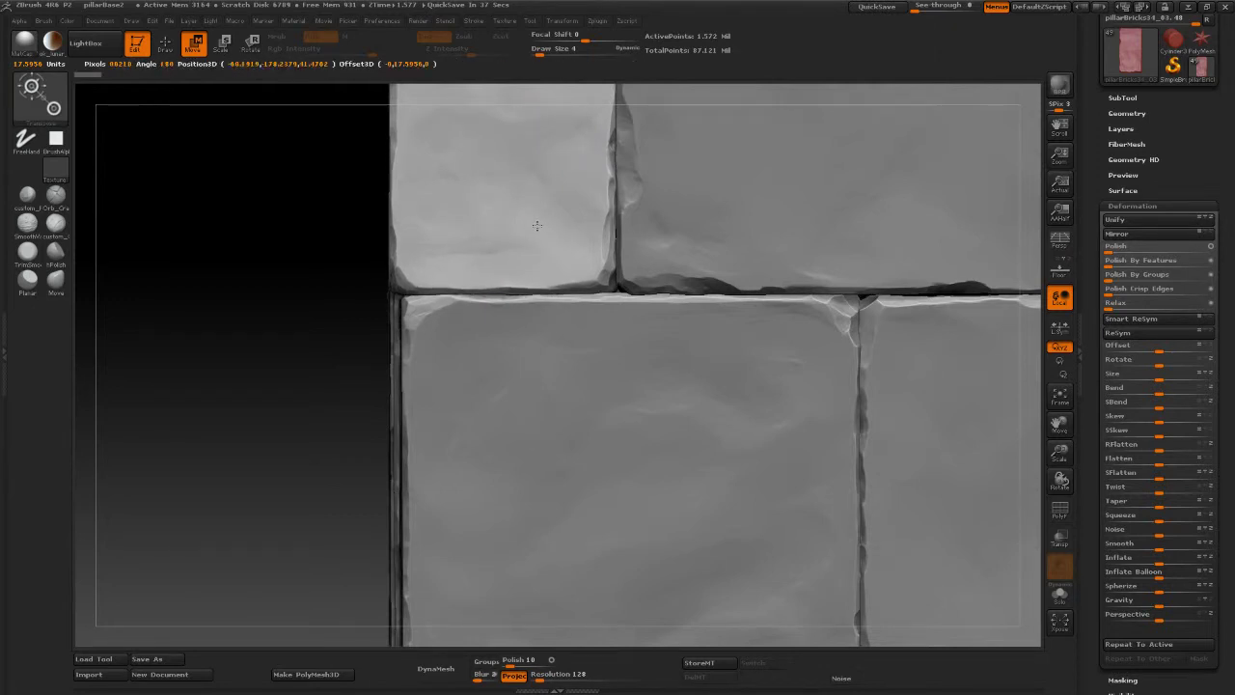
Step: Orbit the pillar and select another brick to work on
{"action": "mouse_move", "coordinate": [539, 153]}
{"action": "left_mouse_down"}
{"action": "mouse_move", "coordinate": [541, 290]}
{"action": "mouse_move", "coordinate": [806, 364]}
{"action": "mouse_move", "coordinate": [759, 261]}
{"action": "mouse_move", "coordinate": [689, 280]}
{"action": "mouse_move", "coordinate": [851, 304]}
{"action": "left_mouse_up"}
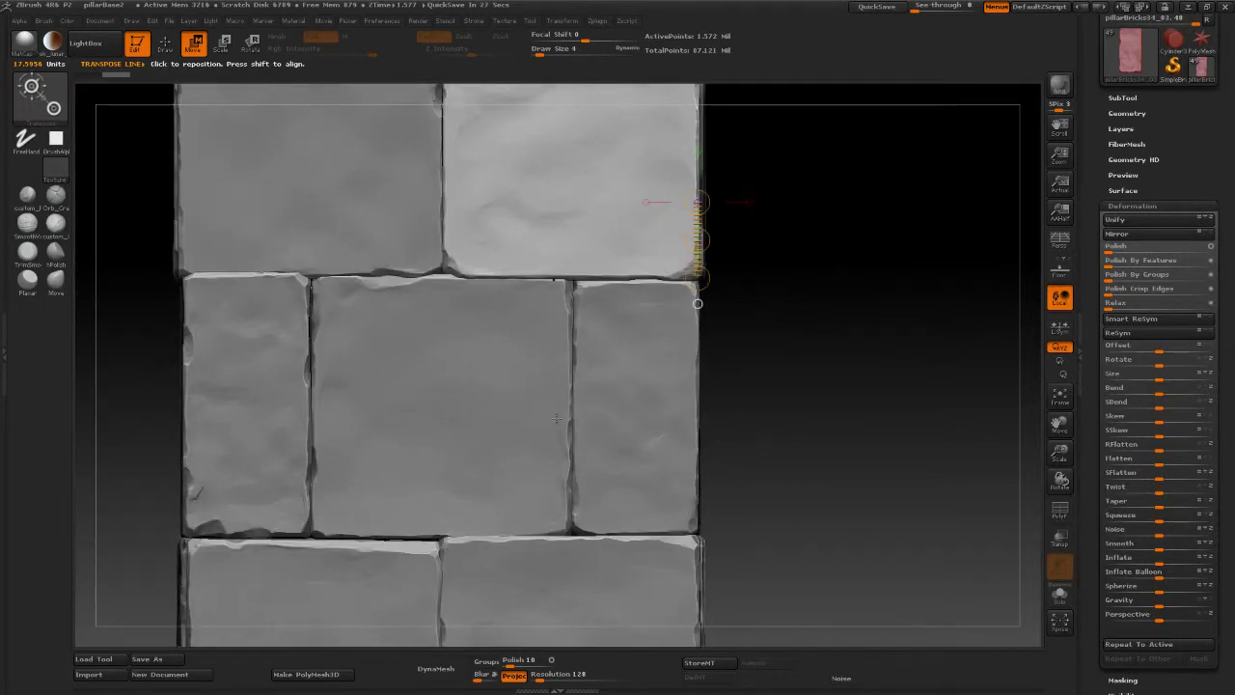
{"action": "left_click_drag", "start_coordinate": [550, 427], "coordinate": [503, 420]}
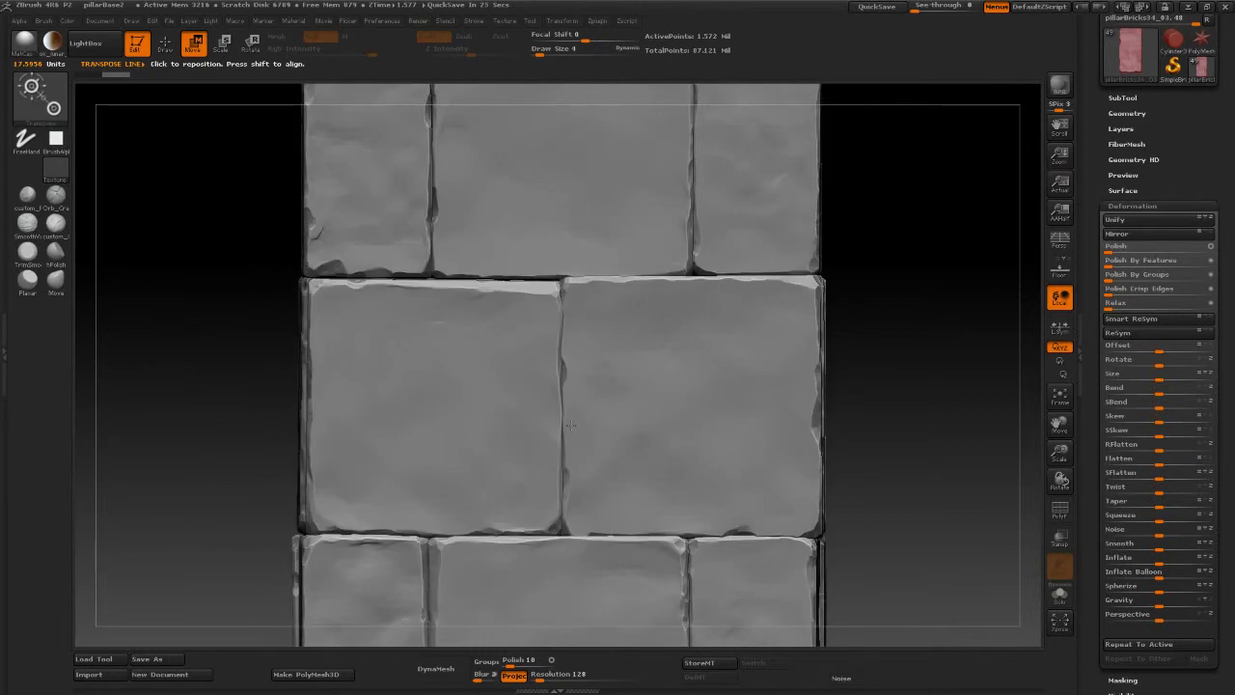
{"action": "left_click", "coordinate": [458, 418], "text": "alt"}
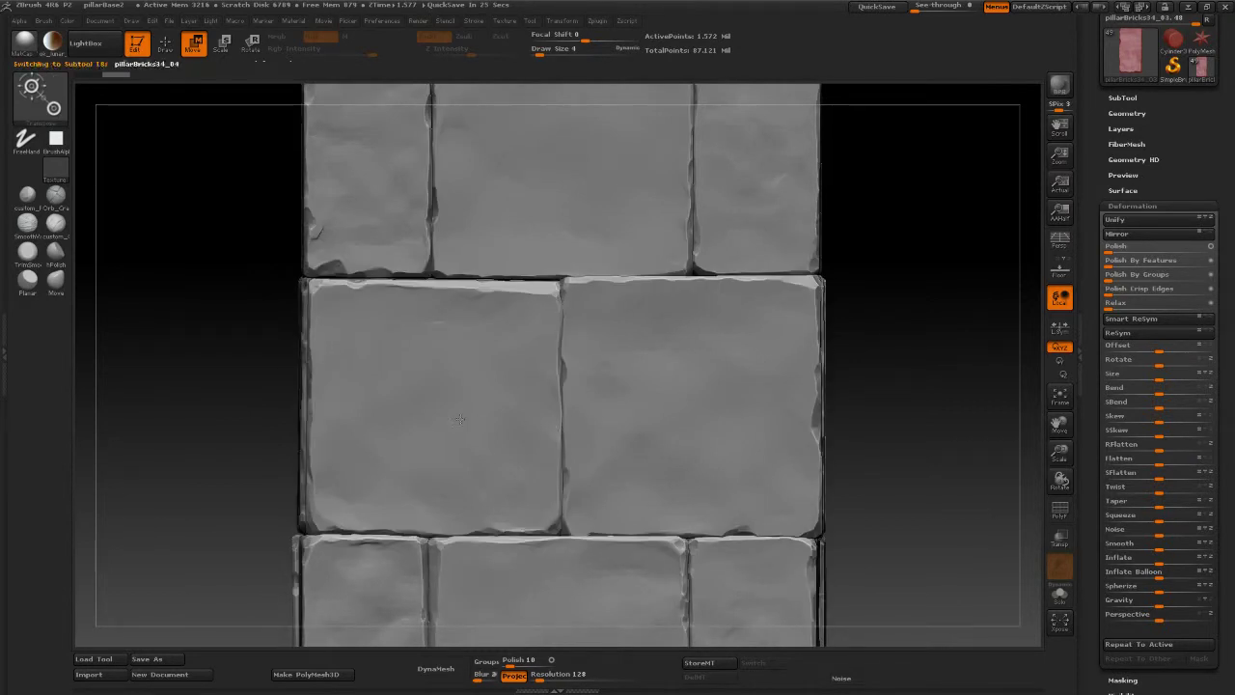
{"action": "mouse_move", "coordinate": [897, 425]}
{"action": "left_mouse_down"}
{"action": "mouse_move", "coordinate": [1000, 422]}
{"action": "mouse_move", "coordinate": [201, 333]}
{"action": "mouse_move", "coordinate": [234, 338]}
{"action": "mouse_move", "coordinate": [270, 129]}
{"action": "mouse_move", "coordinate": [244, 256]}
{"action": "left_mouse_up"}
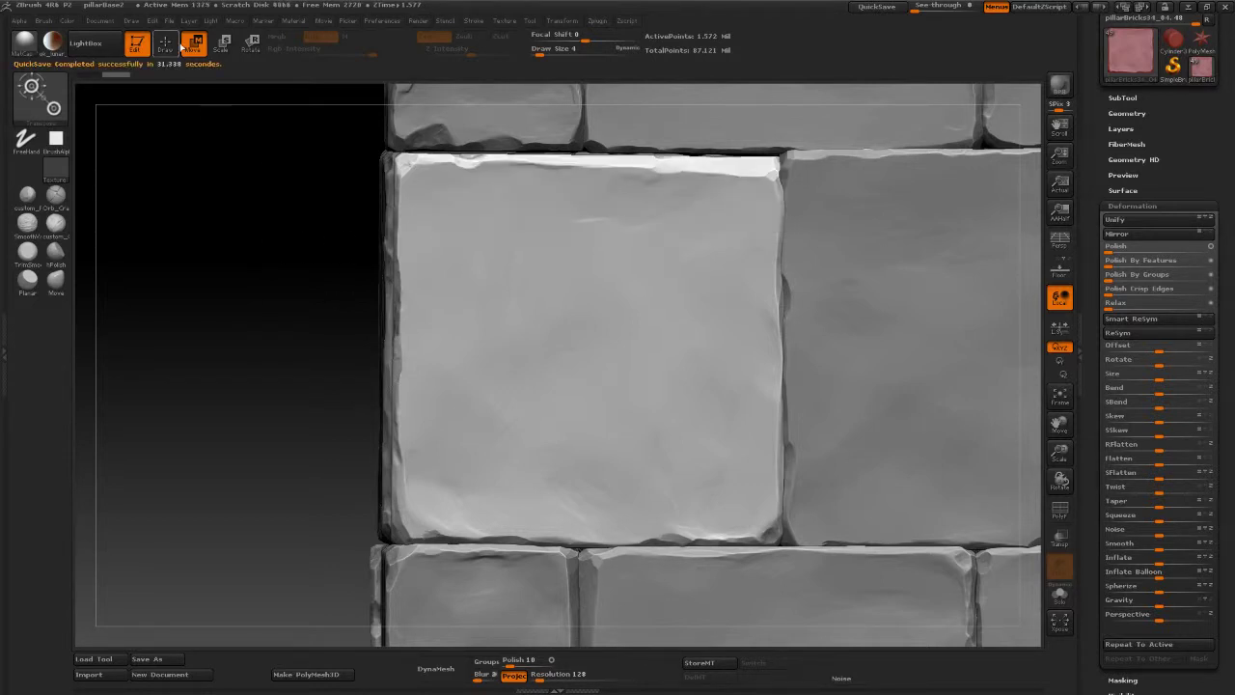
Step: Shift a brick slightly left, undoing a centre-brick move that opened a gap
{"action": "left_click_drag", "start_coordinate": [524, 350], "coordinate": [711, 351]}
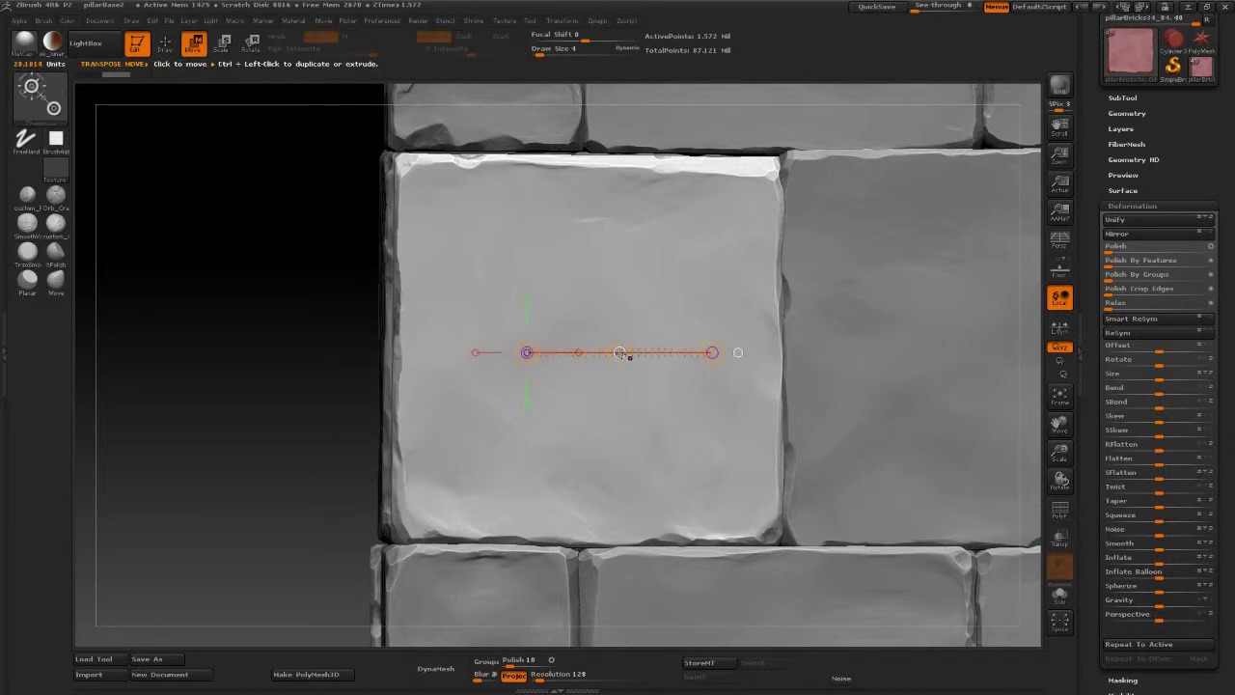
{"action": "left_click_drag", "start_coordinate": [628, 356], "coordinate": [611, 353]}
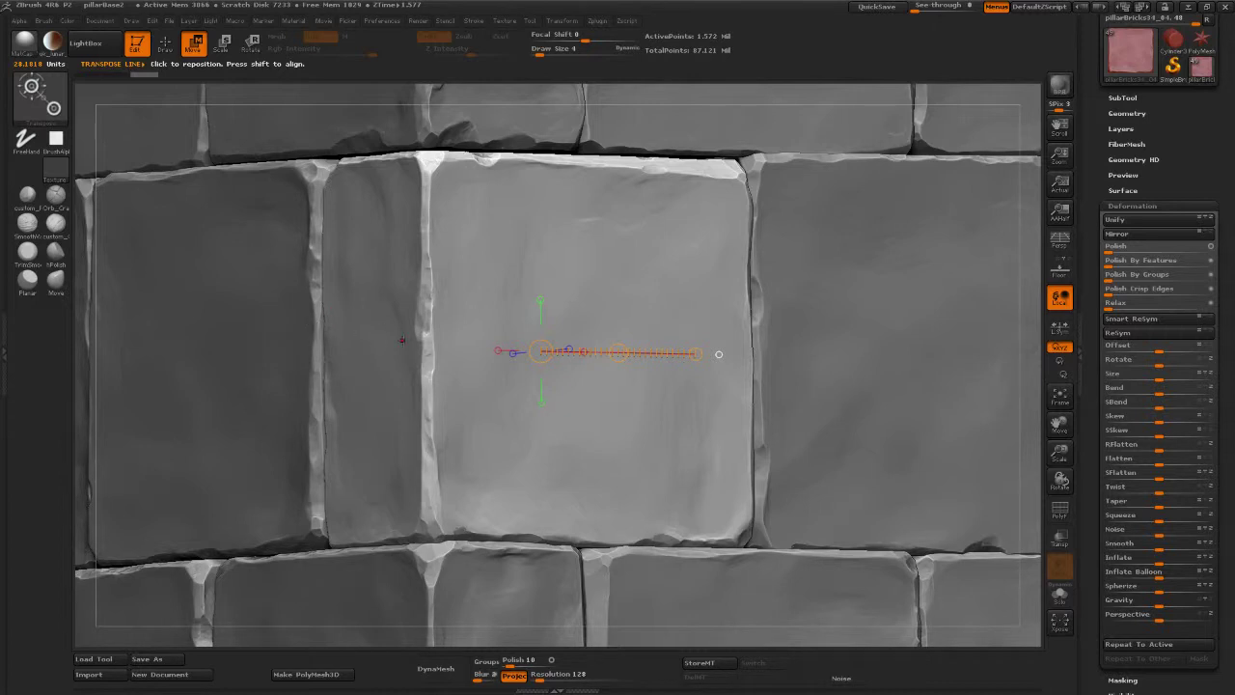
{"action": "left_click_drag", "start_coordinate": [404, 361], "coordinate": [369, 391]}
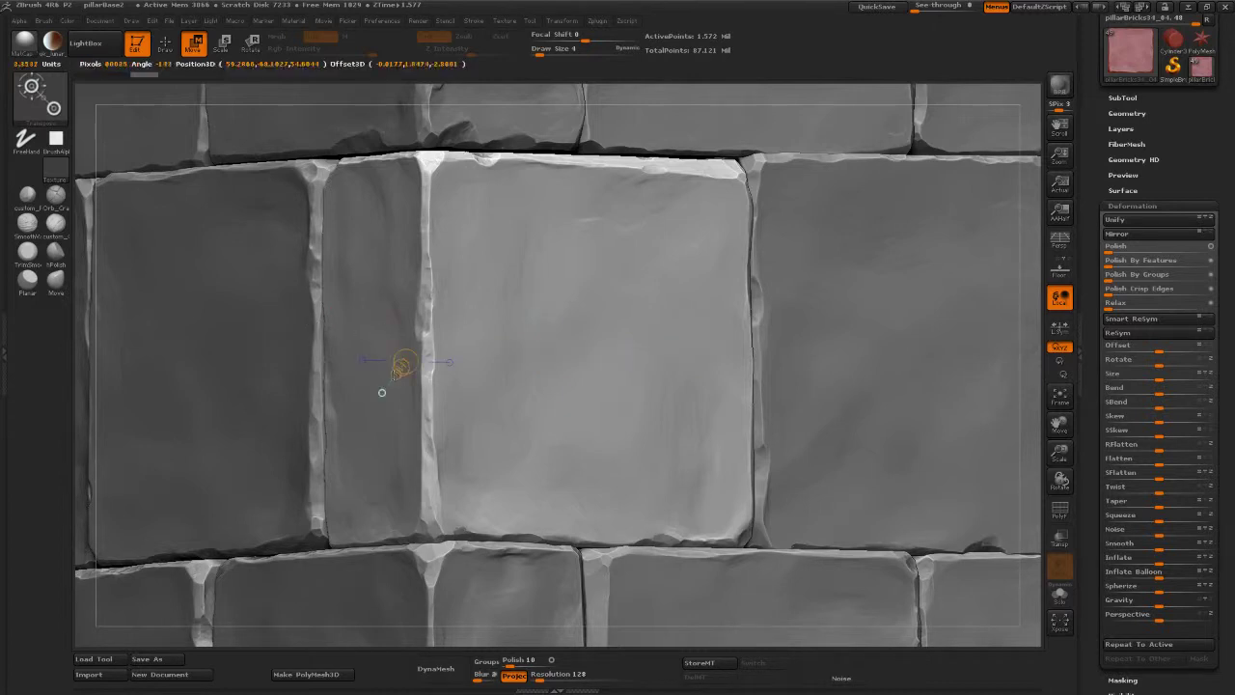
{"action": "left_click_drag", "start_coordinate": [581, 350], "coordinate": [538, 358]}
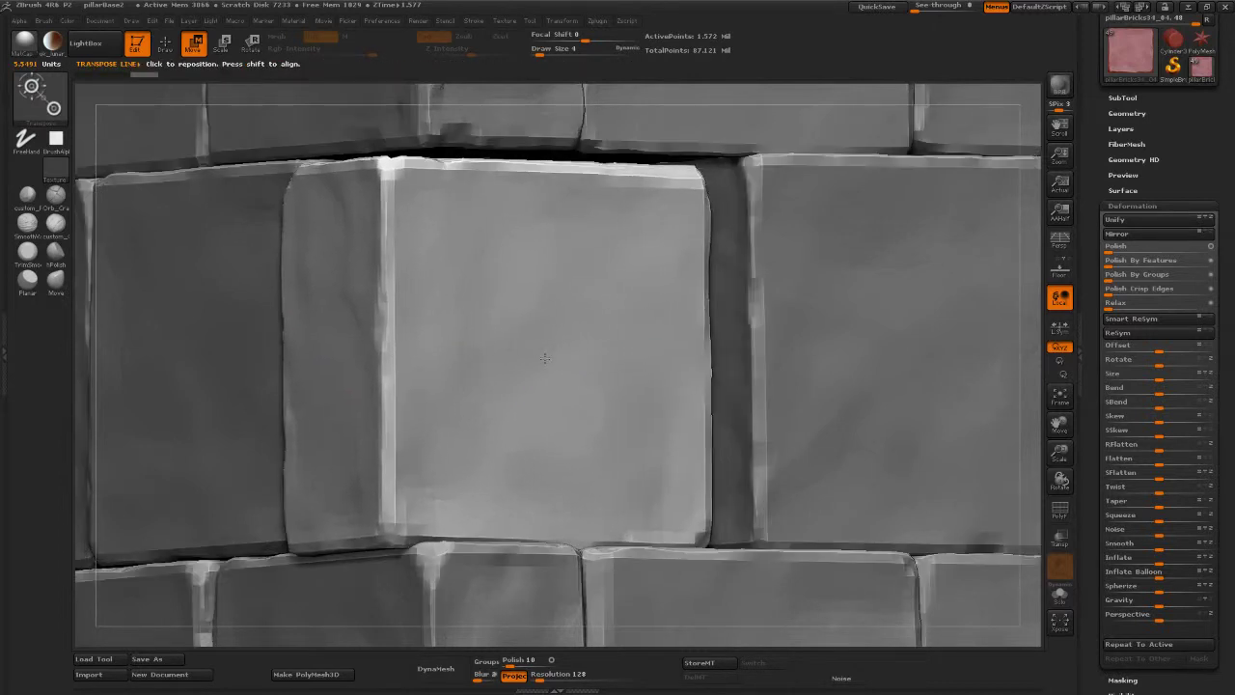
{"action": "key", "text": "ctrl+z"}
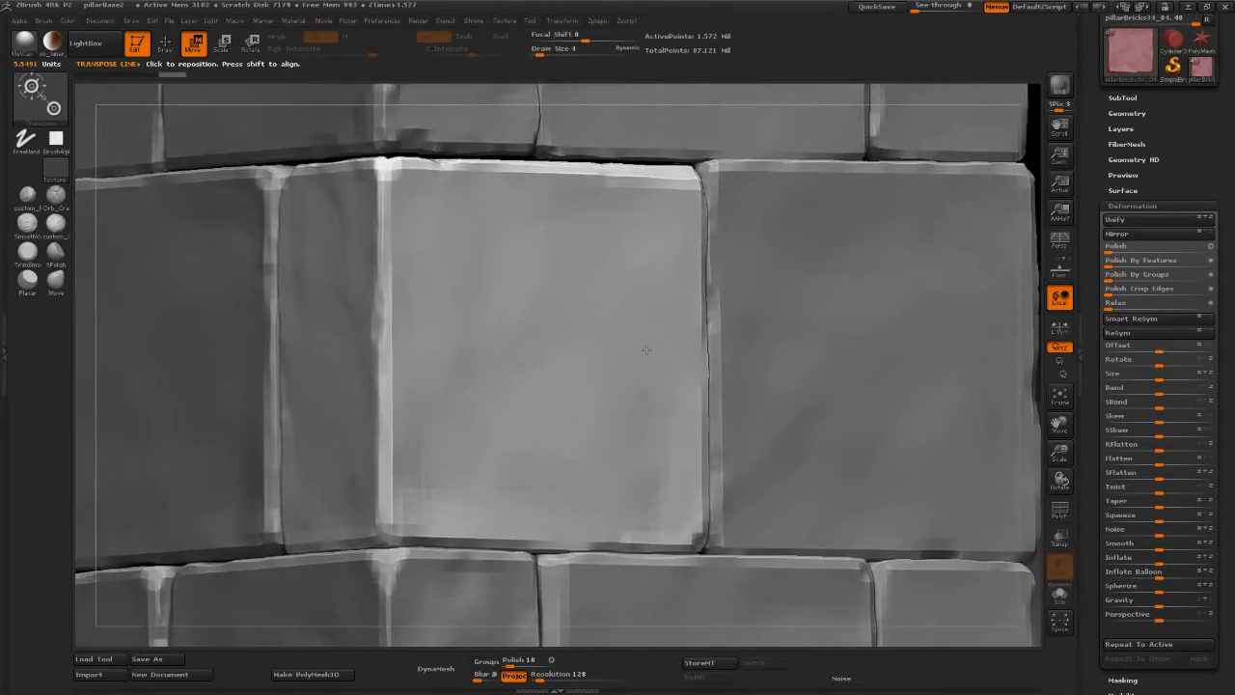
Step: Nudge a brick vertically into place and orbit to a straight front view of the pillar
{"action": "right_click_drag", "start_coordinate": [689, 344], "coordinate": [695, 320]}
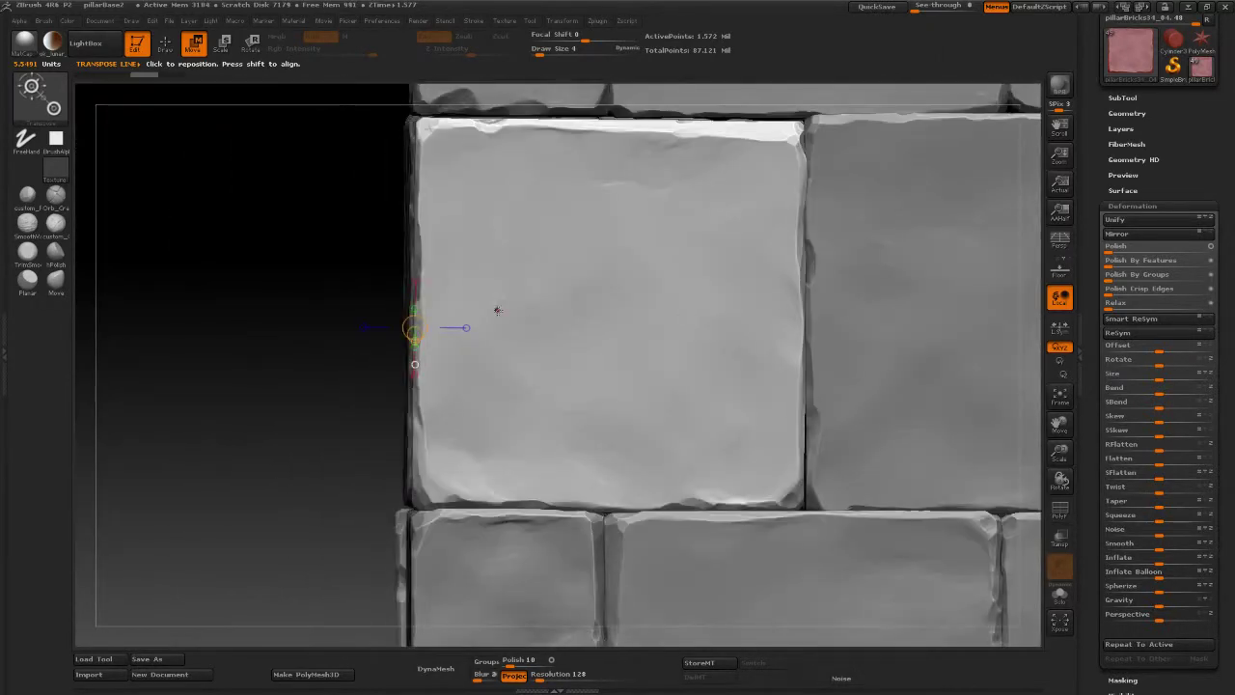
{"action": "left_click_drag", "start_coordinate": [603, 294], "coordinate": [603, 436]}
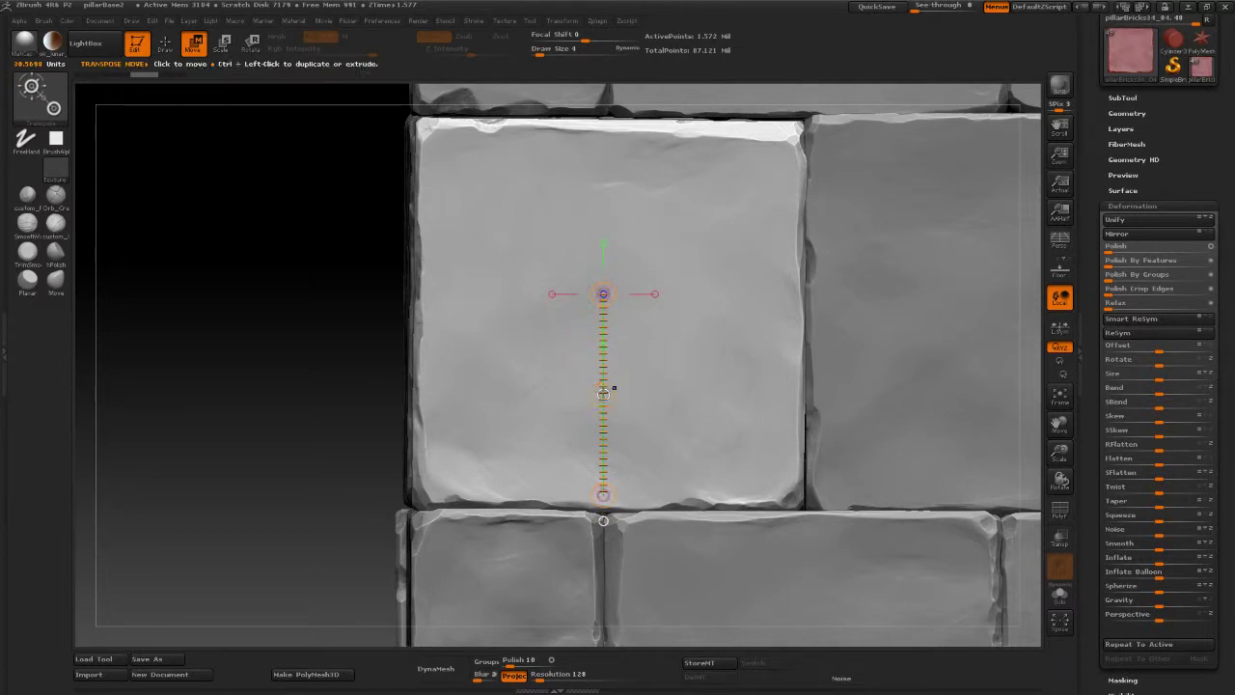
{"action": "left_click_drag", "start_coordinate": [609, 389], "coordinate": [601, 390]}
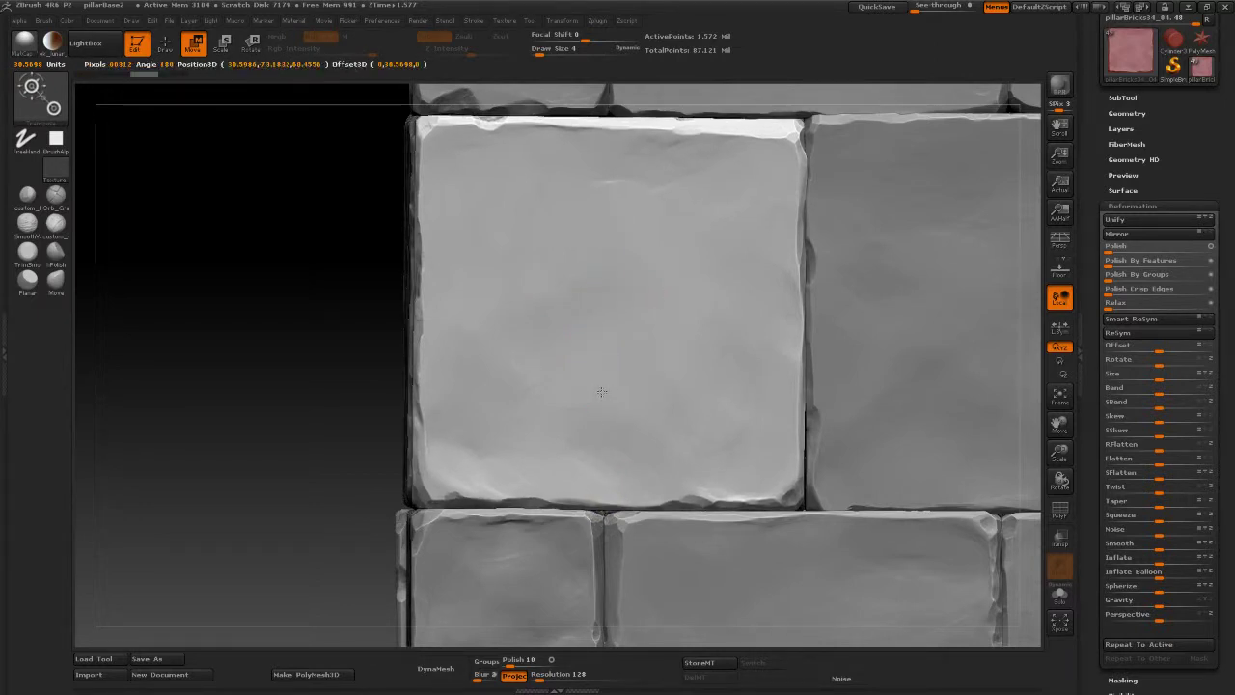
{"action": "right_click_drag", "start_coordinate": [601, 391], "coordinate": [600, 484]}
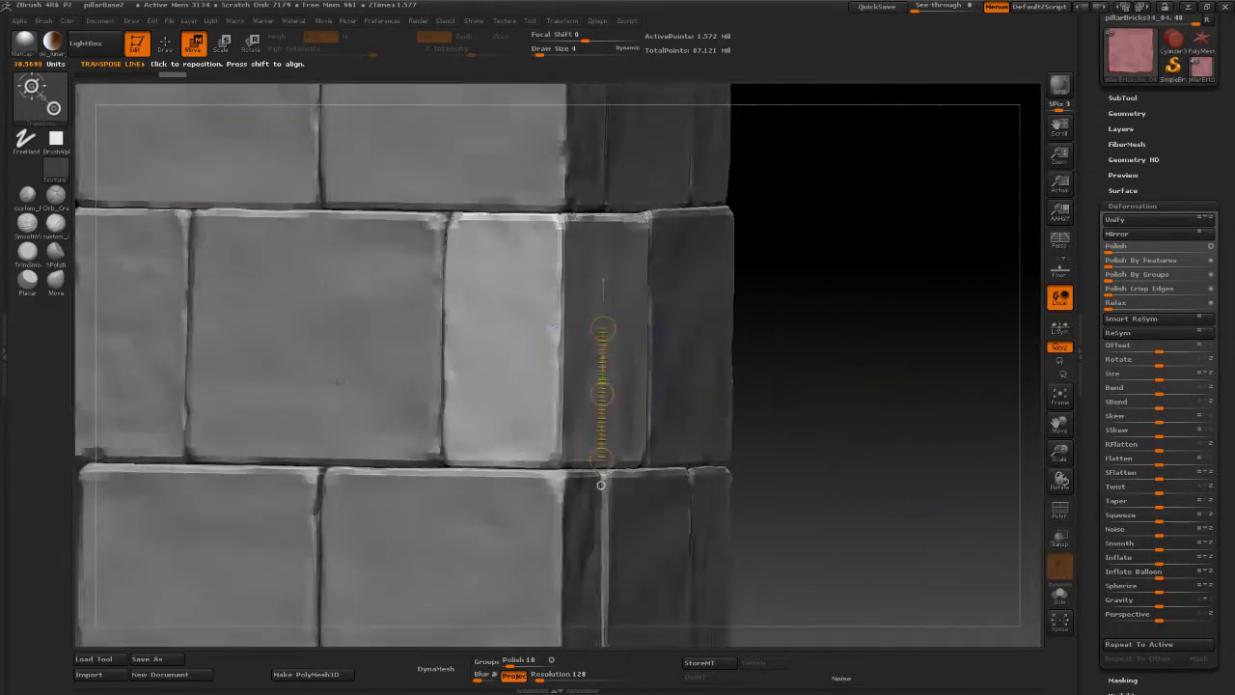
{"action": "right_click_drag", "start_coordinate": [338, 382], "coordinate": [662, 396]}
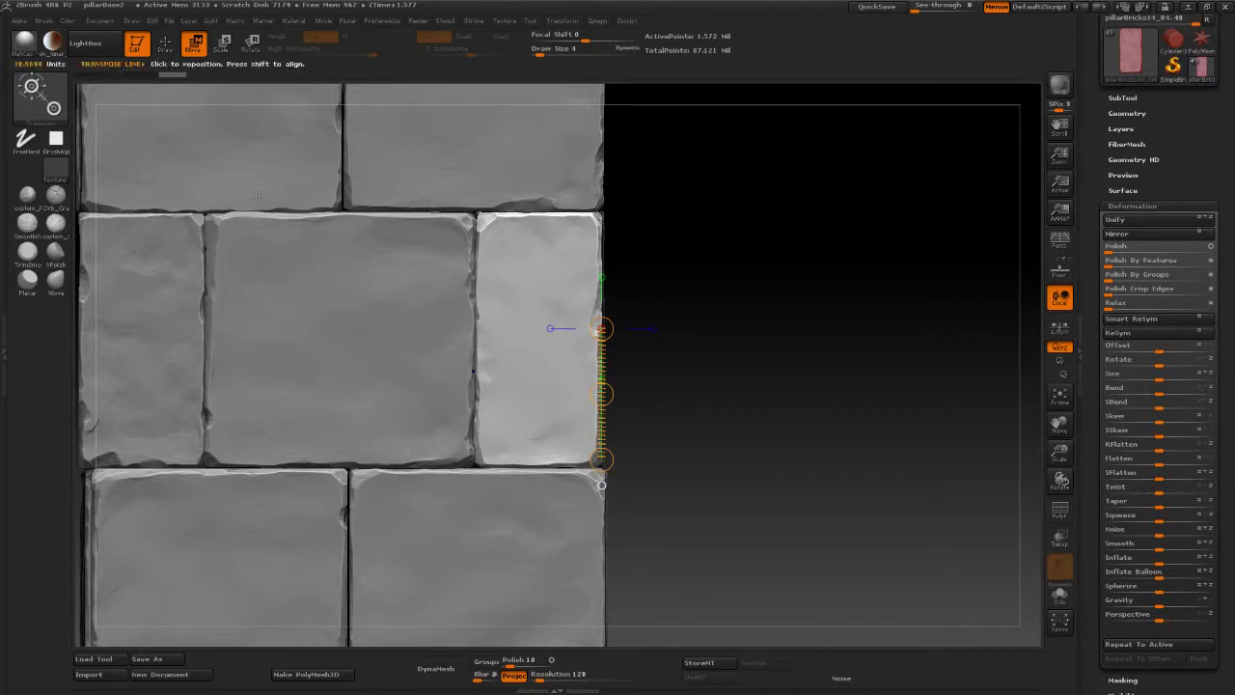
Step: Switch to Draw mode, select the left brick of the pair and widen it with Deformation Size
{"action": "left_click", "coordinate": [165, 42]}
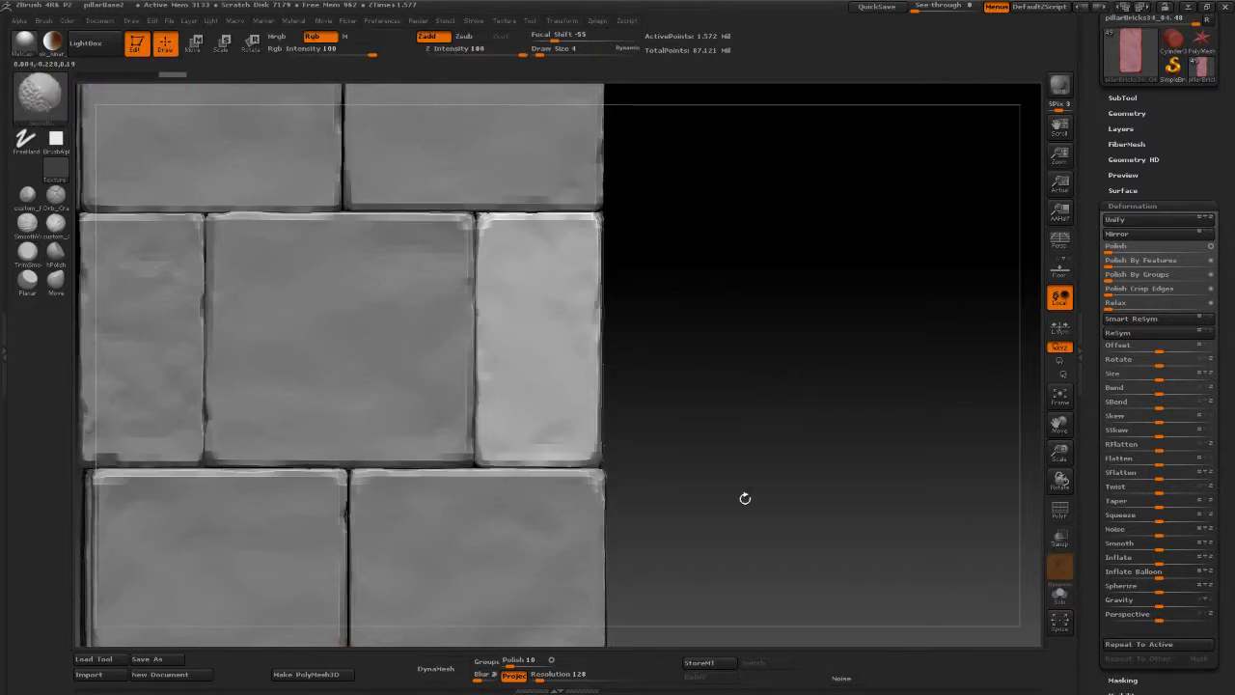
{"action": "left_click_drag", "start_coordinate": [744, 499], "coordinate": [903, 232], "text": "alt"}
{"action": "mouse_move", "coordinate": [688, 545]}
{"action": "left_mouse_down", "text": "alt"}
{"action": "mouse_move", "coordinate": [560, 558]}
{"action": "mouse_move", "coordinate": [575, 514]}
{"action": "left_mouse_up", "text": "alt"}
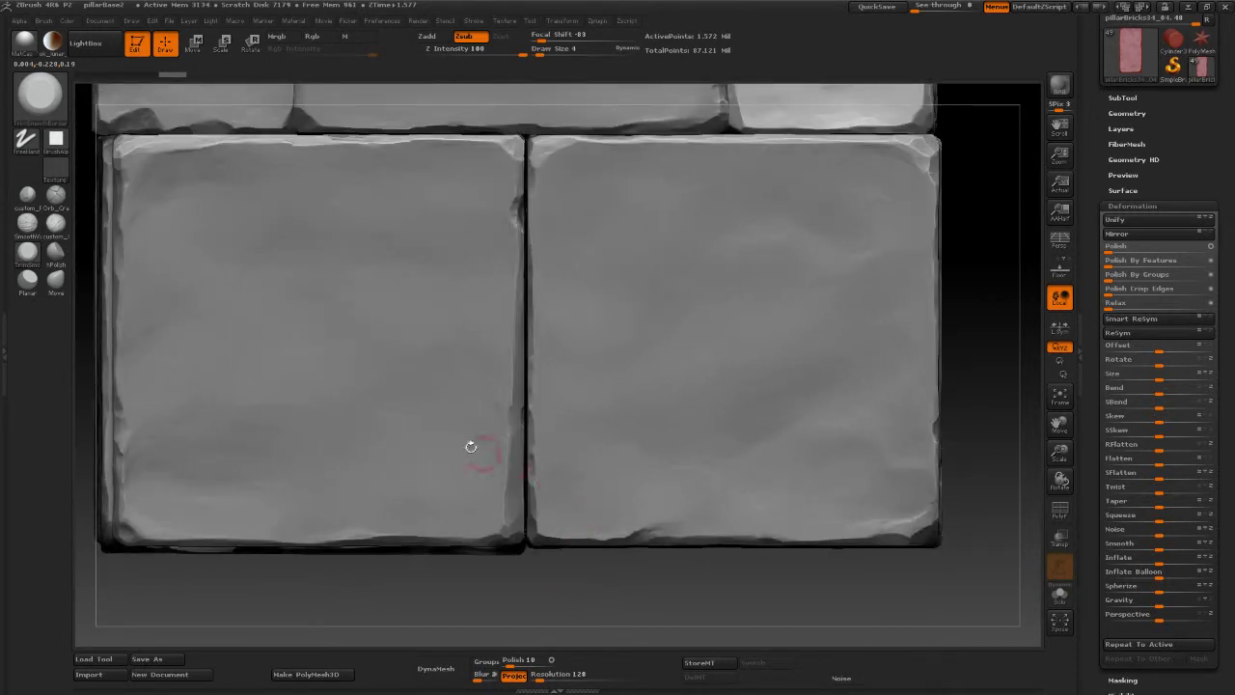
{"action": "left_click", "coordinate": [424, 412], "text": "alt"}
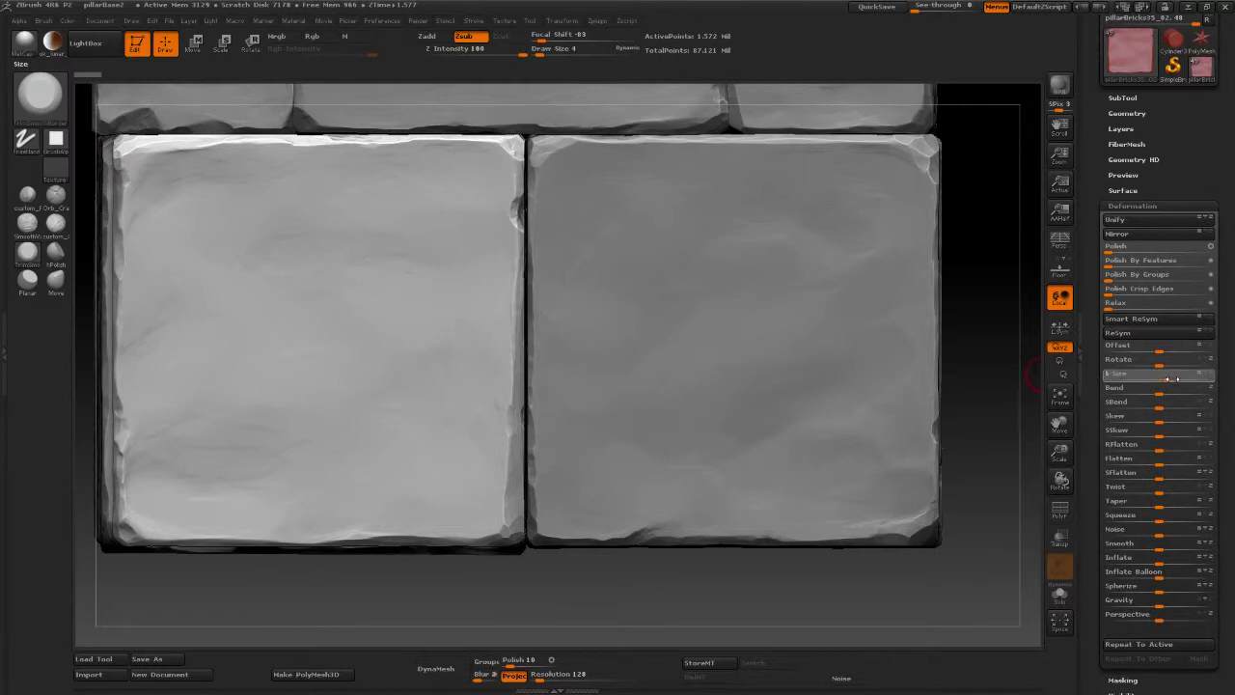
{"action": "key", "text": "ctrl"}
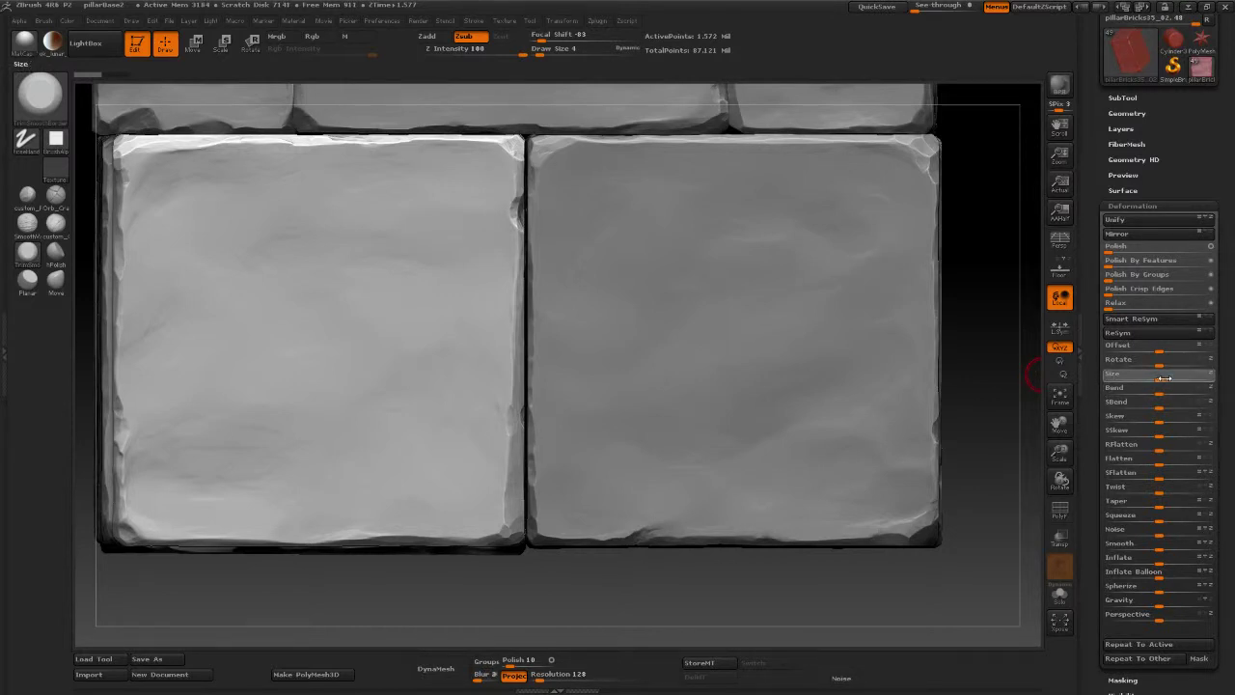
{"action": "left_click_drag", "start_coordinate": [1165, 378], "coordinate": [1166, 378]}
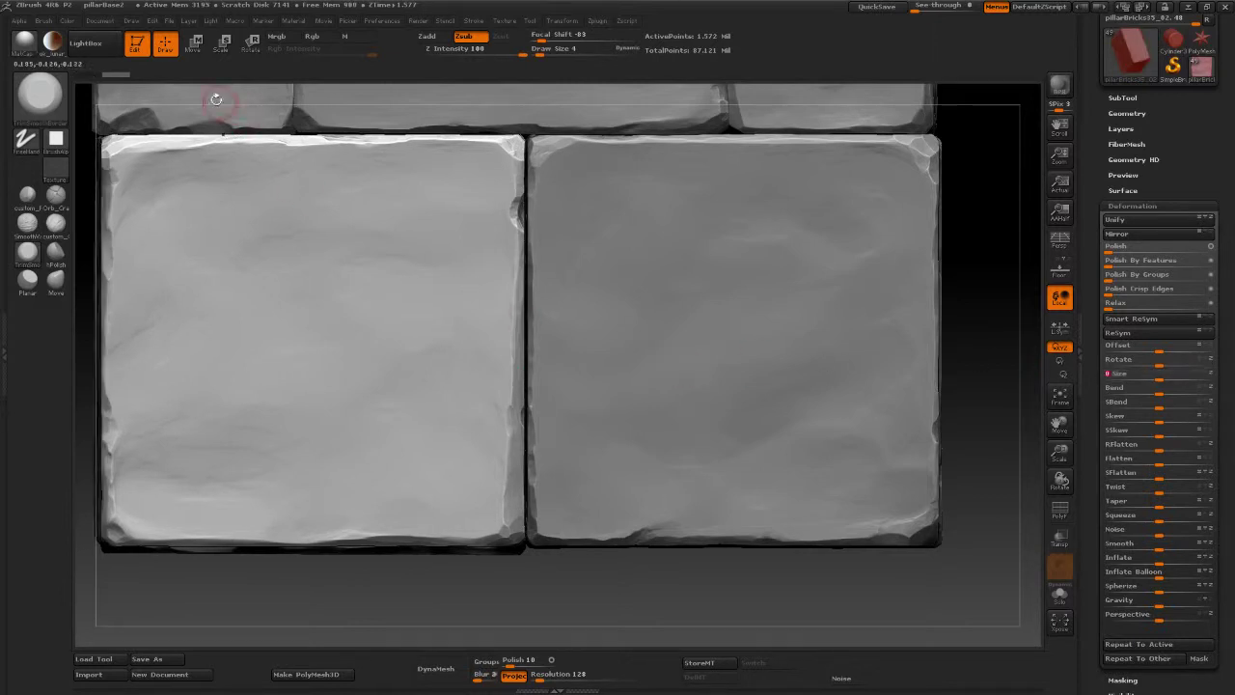
Step: Move the left brick slightly to the right with the W Move transpose
{"action": "key", "text": "w"}
{"action": "left_click_drag", "start_coordinate": [248, 358], "coordinate": [518, 358]}
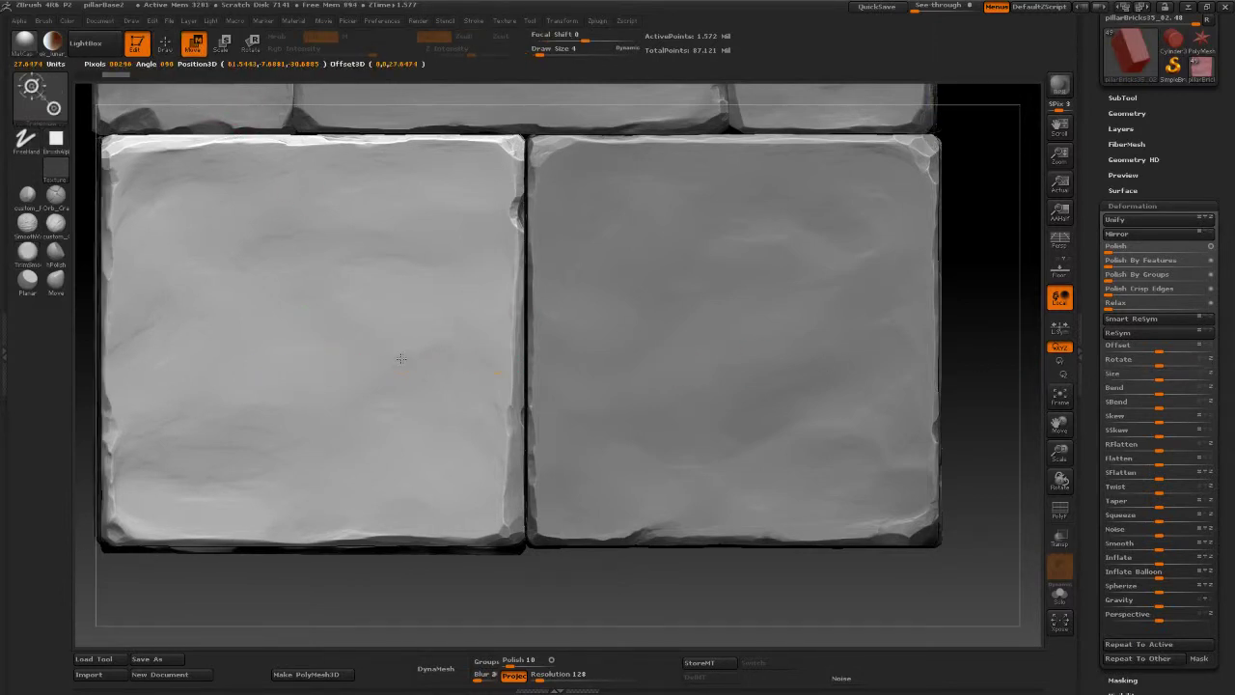
{"action": "left_click_drag", "start_coordinate": [401, 358], "coordinate": [403, 358]}
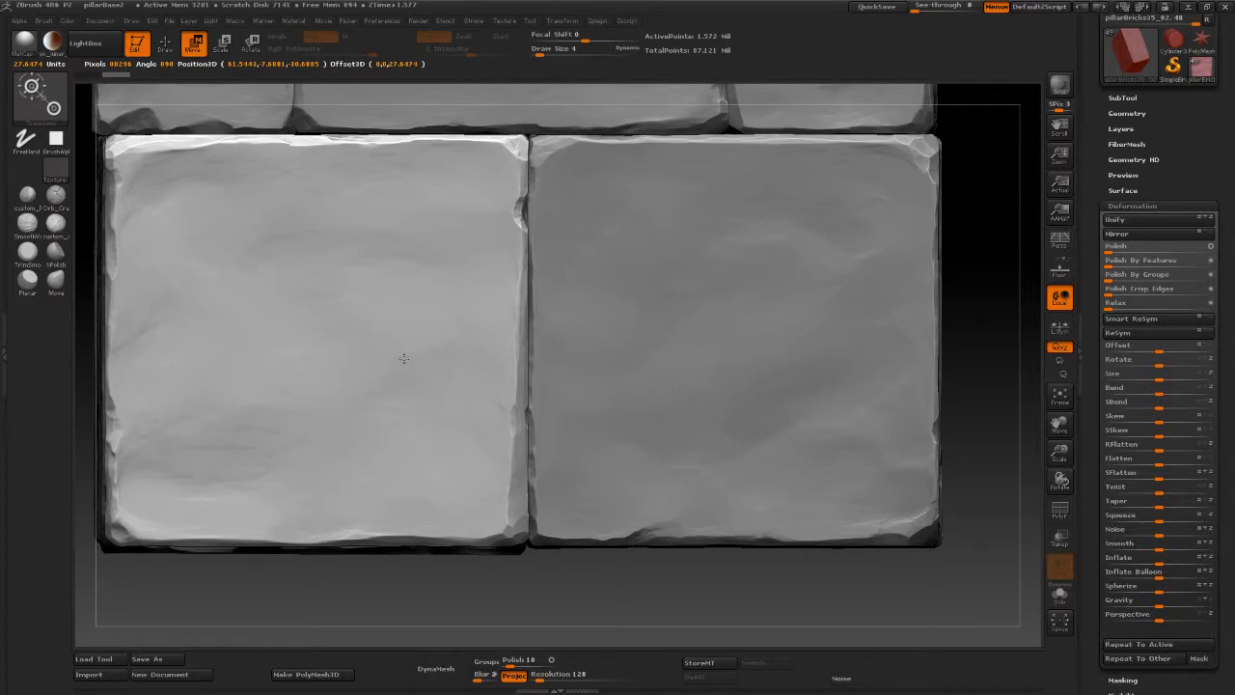
Step: Reframe the view on the bricks, solo the current brick and orbit to its left side
{"action": "left_click_drag", "start_coordinate": [482, 578], "coordinate": [526, 593]}
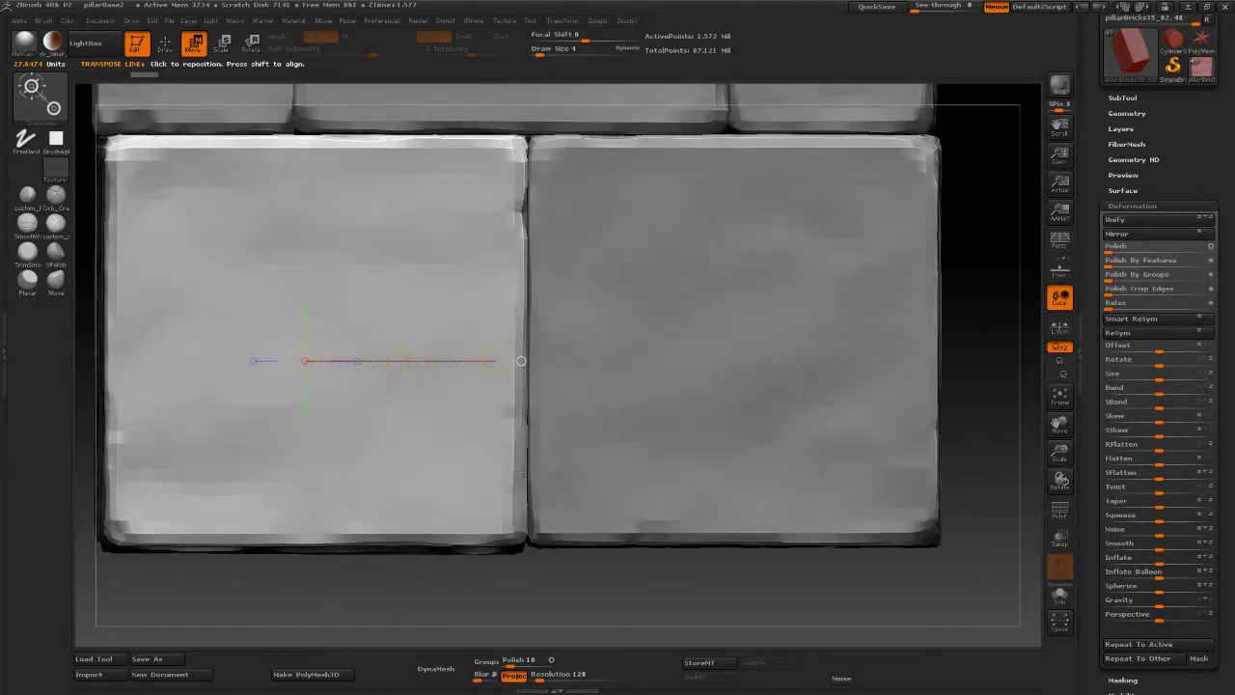
{"action": "left_click_drag", "start_coordinate": [877, 410], "coordinate": [797, 422], "text": "alt"}
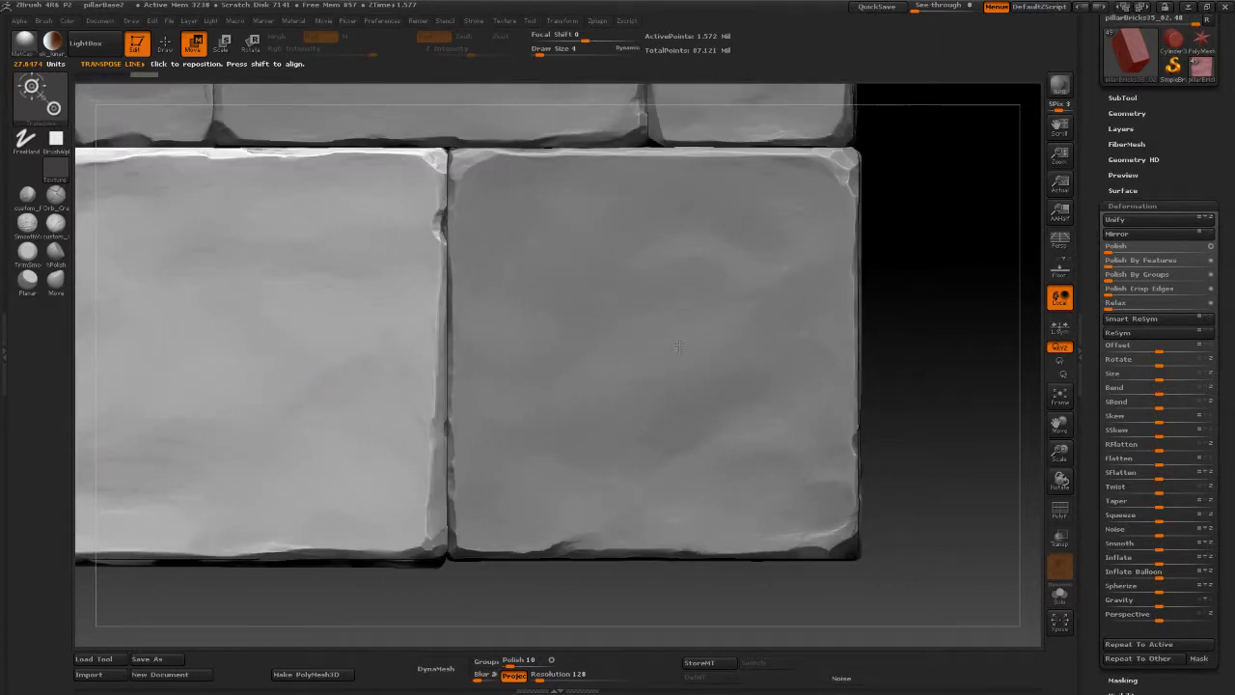
{"action": "left_click_drag", "start_coordinate": [943, 299], "coordinate": [923, 202], "text": "alt"}
{"action": "left_click_drag", "start_coordinate": [220, 367], "coordinate": [386, 366]}
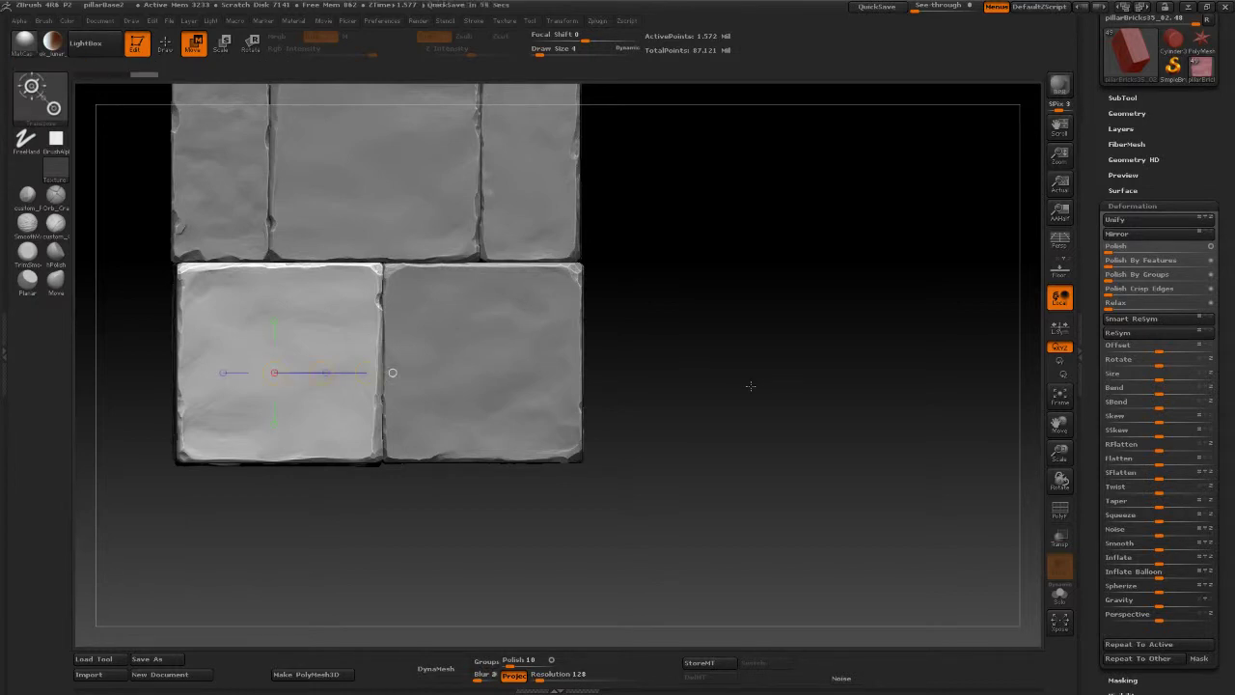
{"action": "left_click_drag", "start_coordinate": [750, 385], "coordinate": [797, 448], "text": "alt"}
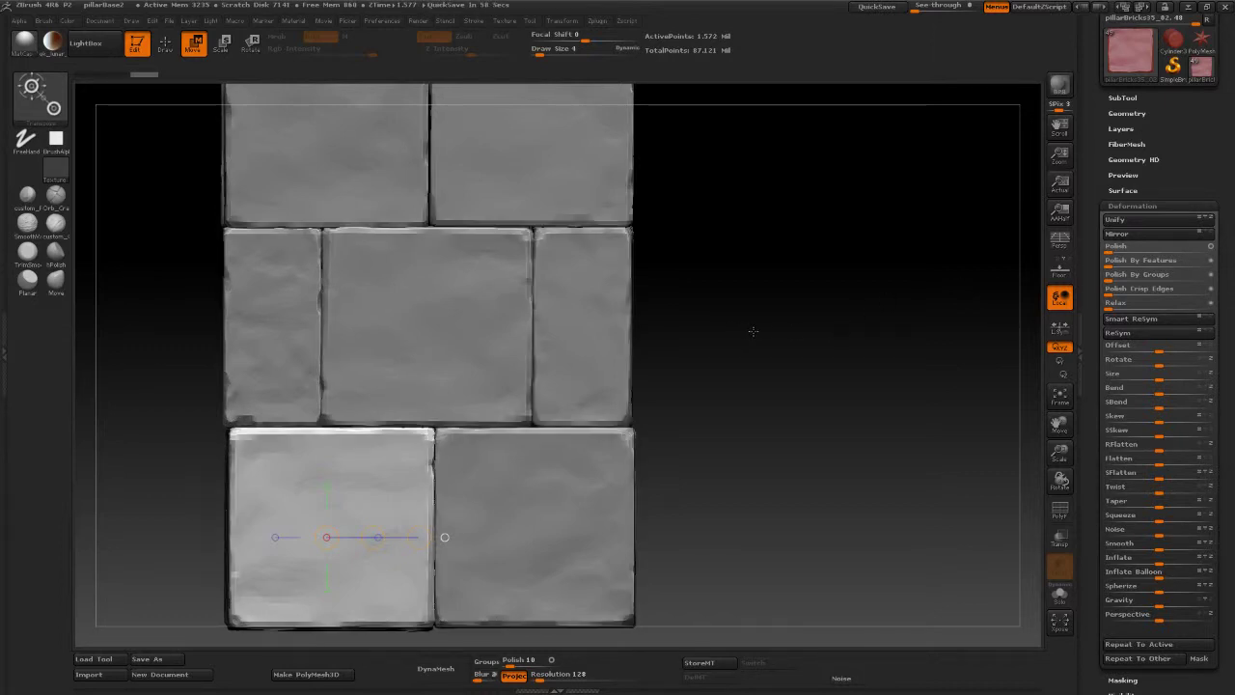
{"action": "left_click_drag", "start_coordinate": [733, 331], "coordinate": [781, 328], "text": "alt"}
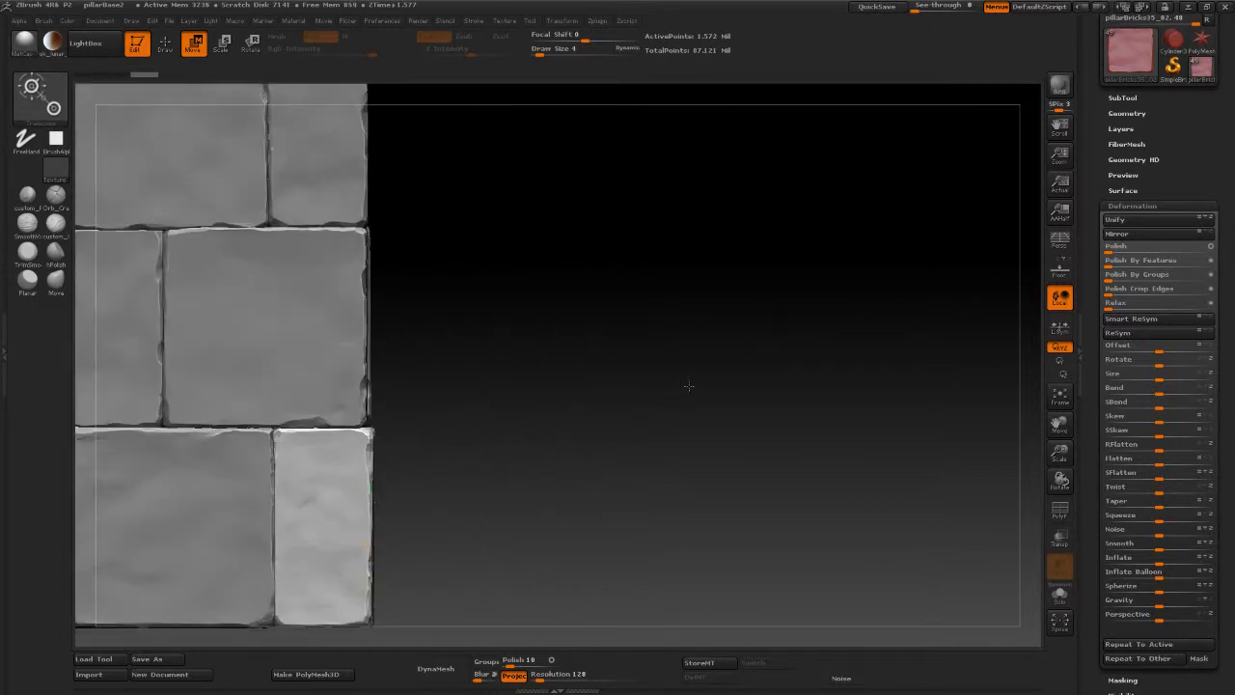
{"action": "left_click_drag", "start_coordinate": [685, 386], "coordinate": [836, 261], "text": "alt"}
{"action": "mouse_move", "coordinate": [765, 320]}
{"action": "left_mouse_down", "text": "alt"}
{"action": "mouse_move", "coordinate": [825, 311]}
{"action": "mouse_move", "coordinate": [877, 328]}
{"action": "mouse_move", "coordinate": [775, 342]}
{"action": "left_mouse_up", "text": "alt"}
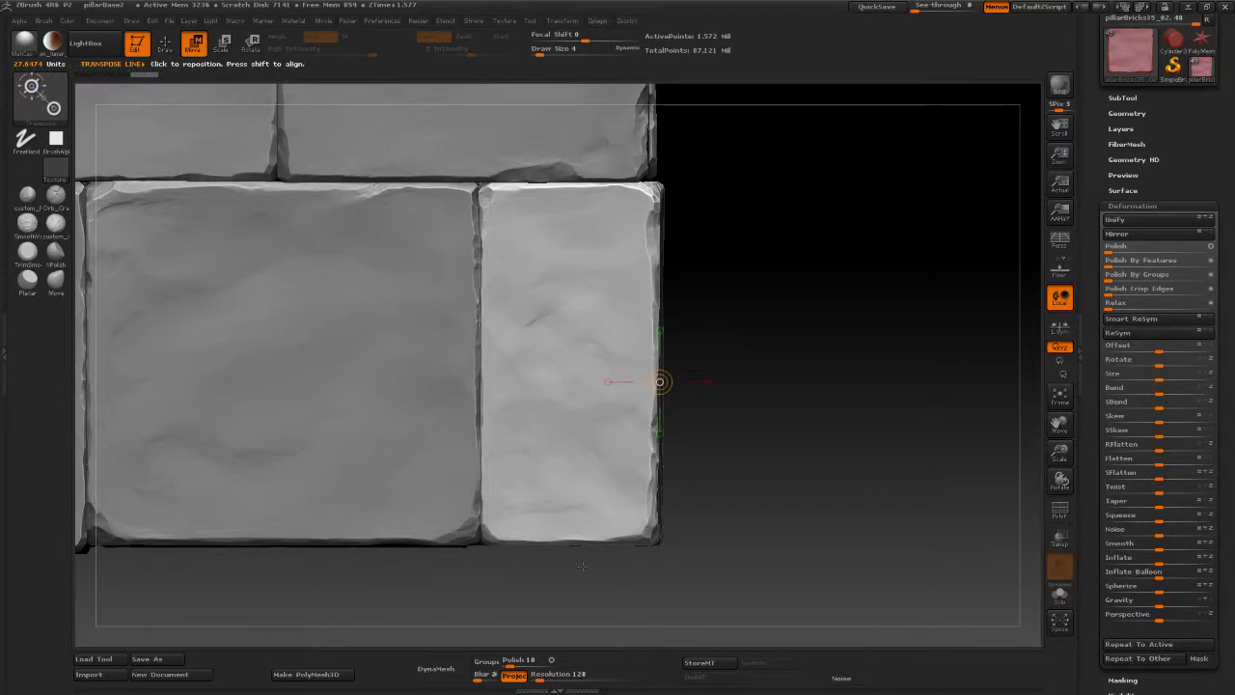
{"action": "left_click", "coordinate": [1058, 595]}
{"action": "left_click_drag", "start_coordinate": [791, 507], "coordinate": [898, 506]}
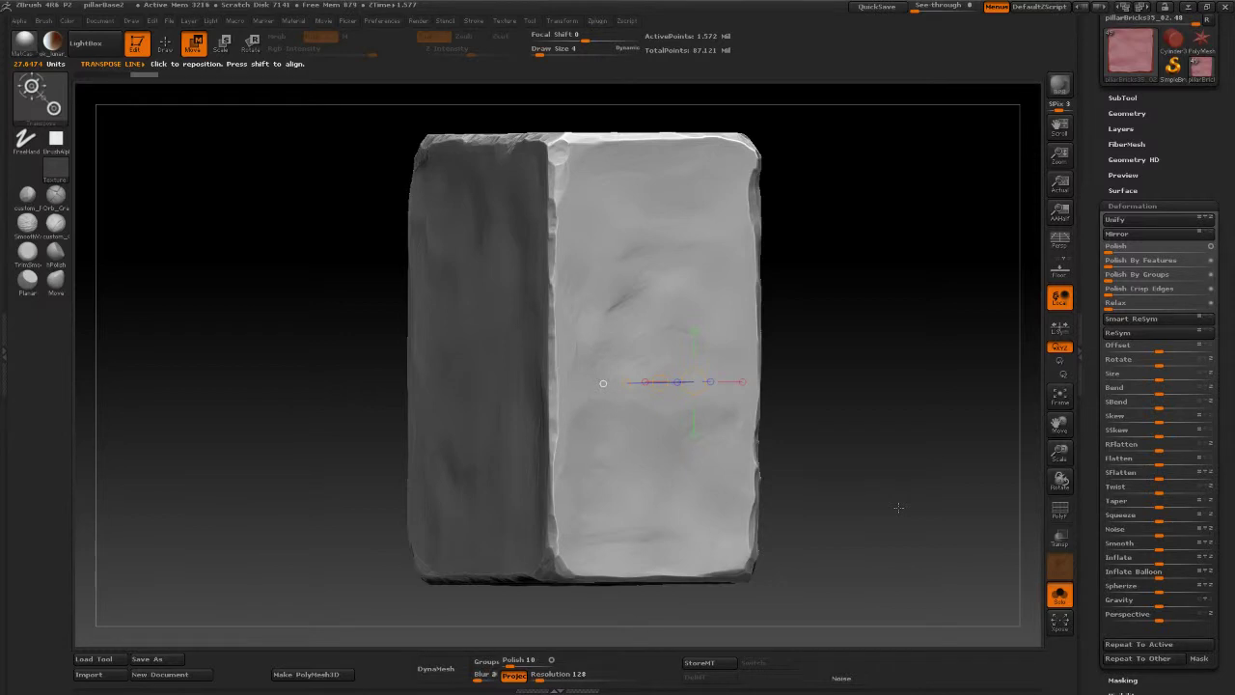
Step: Switch to the Planar brush at Draw Size 7 and flatten the corner seam from bottom to top
{"action": "left_click", "coordinate": [26, 280]}
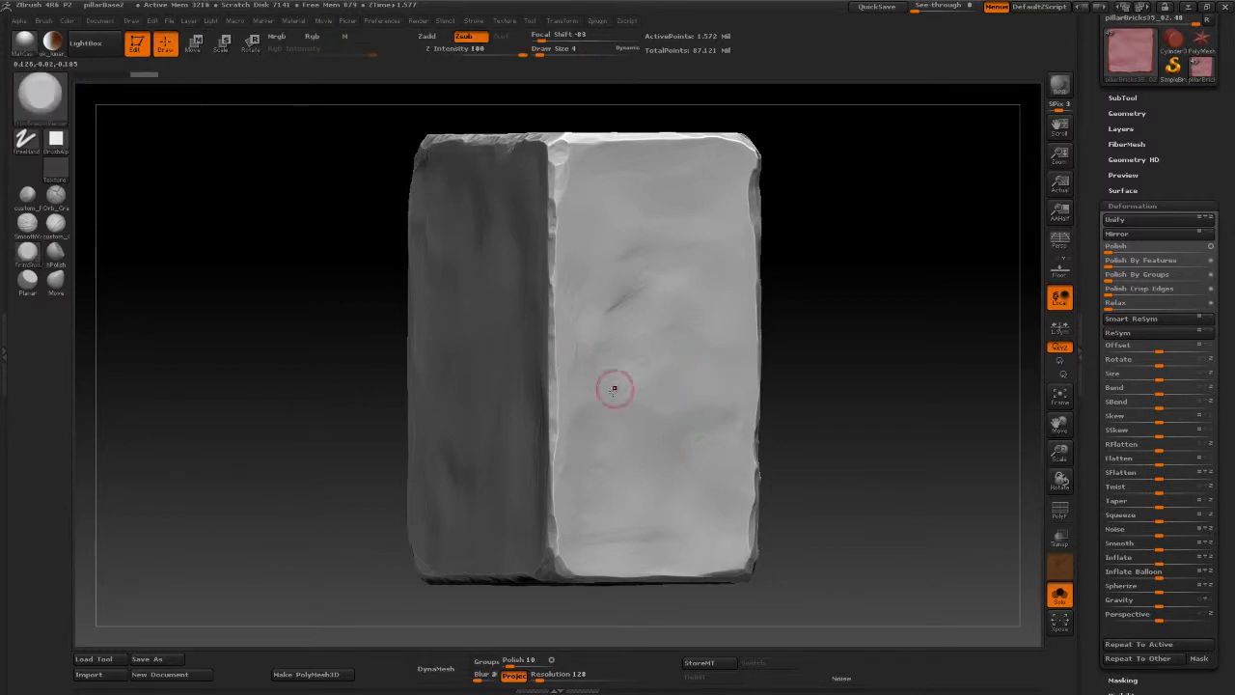
{"action": "key", "text": "space"}
{"action": "left_click_drag", "start_coordinate": [553, 459], "coordinate": [569, 458]}
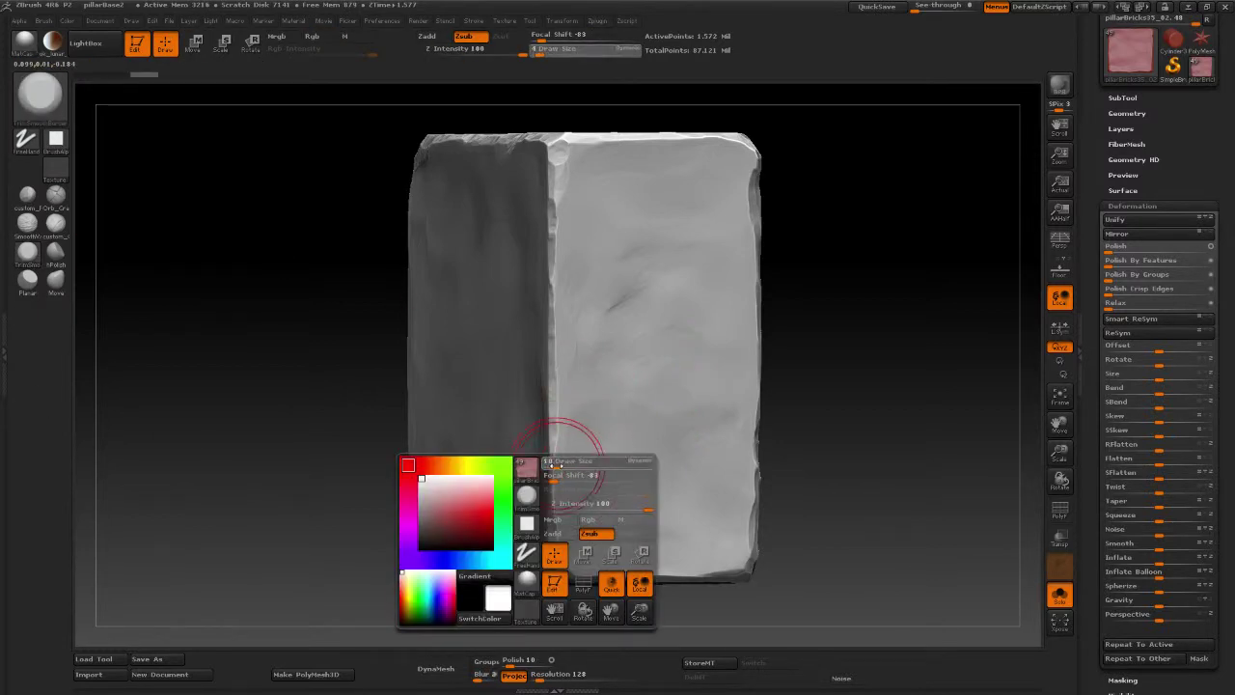
{"action": "left_click_drag", "start_coordinate": [552, 513], "coordinate": [553, 545]}
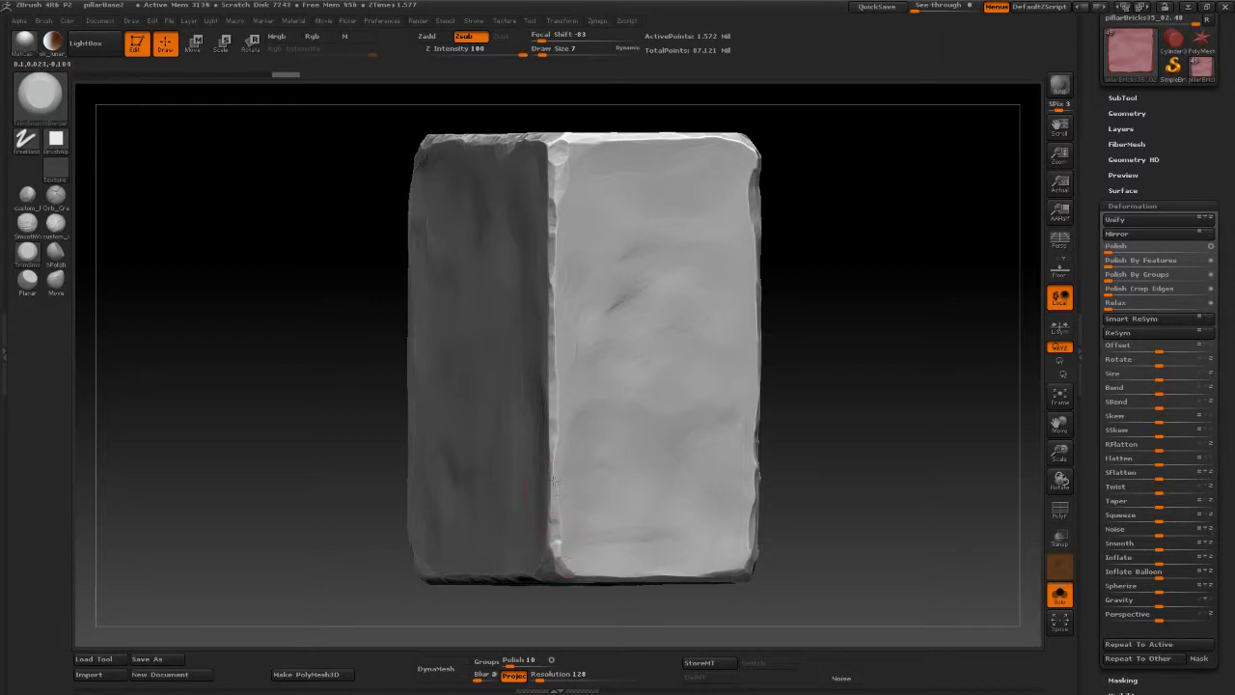
{"action": "left_click_drag", "start_coordinate": [553, 497], "coordinate": [553, 470]}
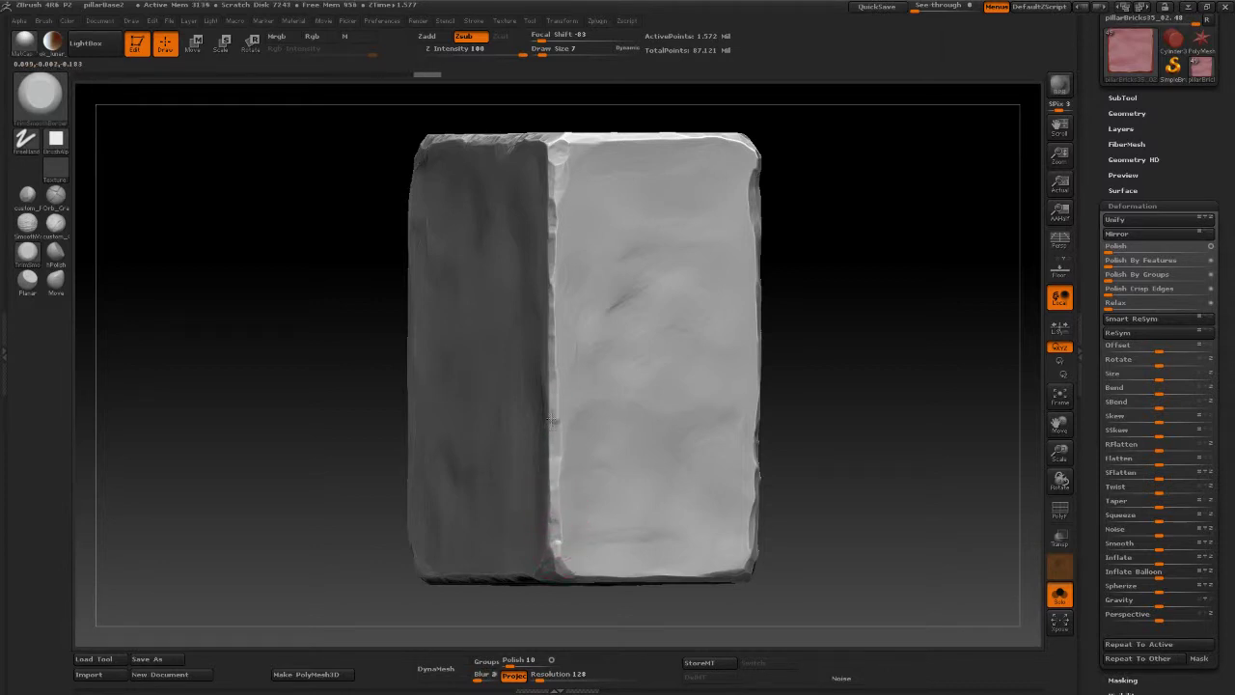
{"action": "left_click_drag", "start_coordinate": [550, 418], "coordinate": [552, 370]}
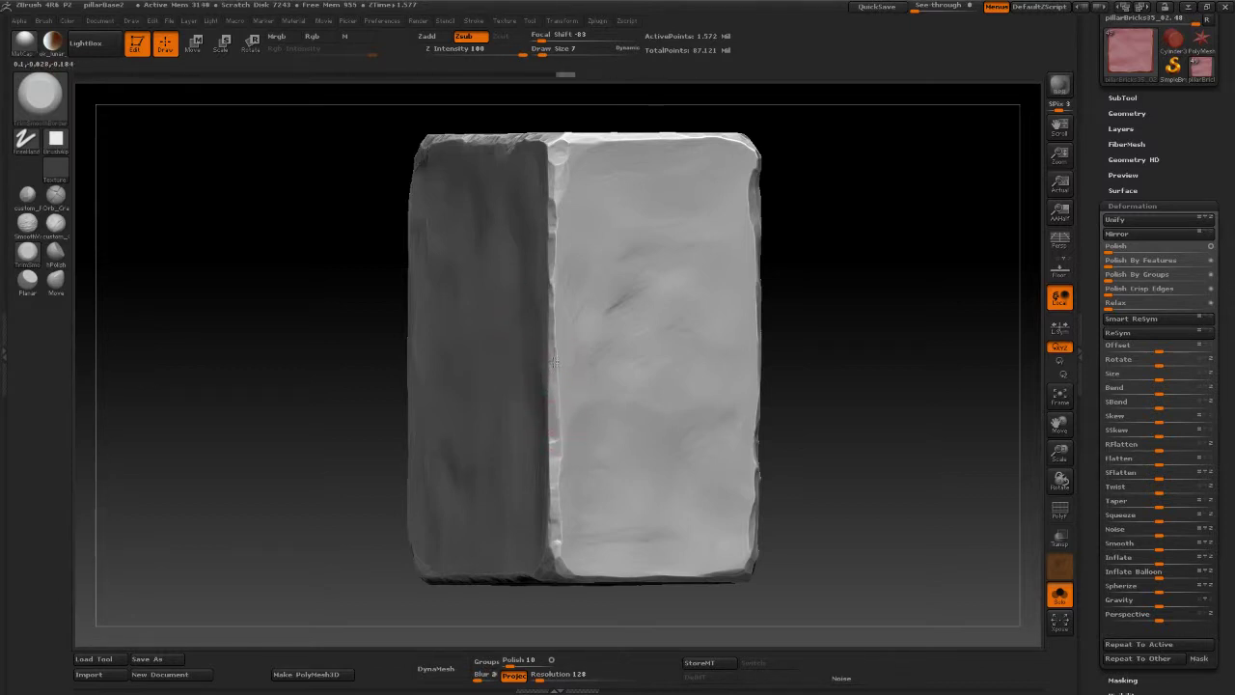
{"action": "mouse_move", "coordinate": [546, 309]}
{"action": "left_mouse_down"}
{"action": "mouse_move", "coordinate": [551, 276]}
{"action": "mouse_move", "coordinate": [525, 212]}
{"action": "left_mouse_up"}
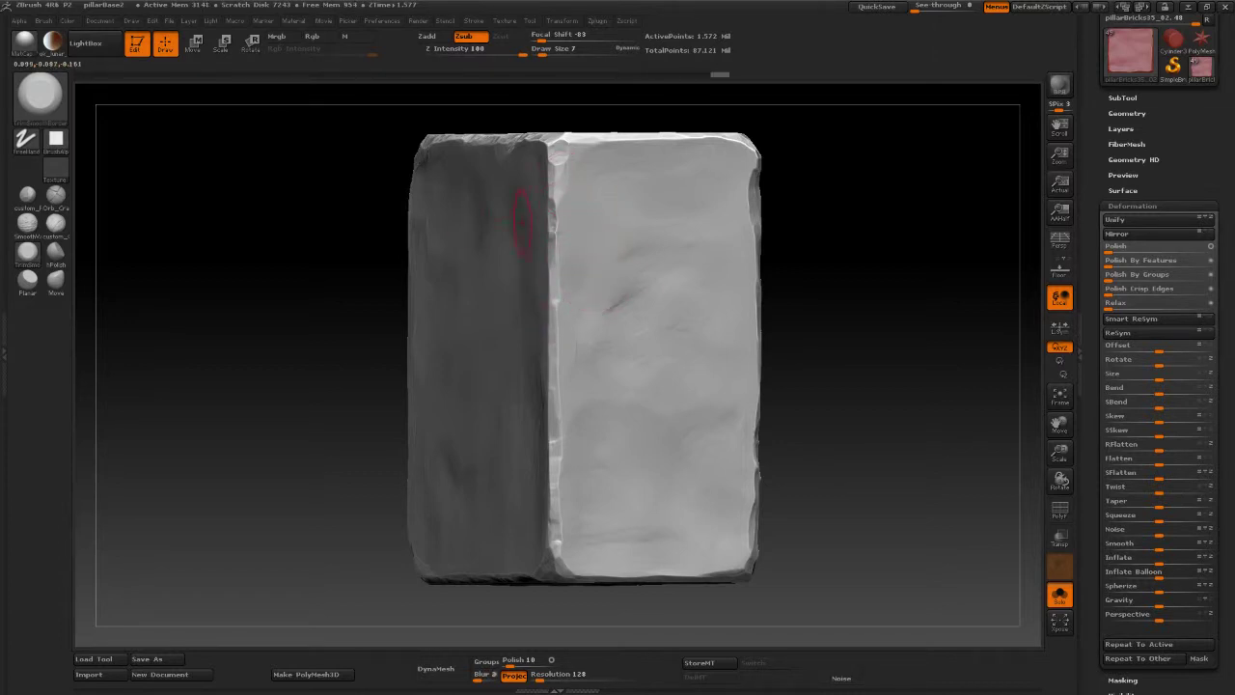
Step: Rotate the brick and re-flatten the seam from other angles, toggling Solo to check
{"action": "mouse_move", "coordinate": [846, 296]}
{"action": "left_mouse_down"}
{"action": "mouse_move", "coordinate": [565, 187]}
{"action": "mouse_move", "coordinate": [549, 235]}
{"action": "mouse_move", "coordinate": [552, 201]}
{"action": "mouse_move", "coordinate": [565, 289]}
{"action": "mouse_move", "coordinate": [552, 279]}
{"action": "mouse_move", "coordinate": [555, 189]}
{"action": "left_mouse_up"}
{"action": "mouse_move", "coordinate": [559, 311]}
{"action": "left_mouse_down"}
{"action": "mouse_move", "coordinate": [553, 331]}
{"action": "mouse_move", "coordinate": [556, 290]}
{"action": "mouse_move", "coordinate": [577, 310]}
{"action": "left_mouse_up"}
{"action": "left_click_drag", "start_coordinate": [820, 338], "coordinate": [943, 395]}
{"action": "mouse_move", "coordinate": [938, 464]}
{"action": "left_mouse_down", "text": "shift"}
{"action": "mouse_move", "coordinate": [948, 433]}
{"action": "mouse_move", "coordinate": [910, 372]}
{"action": "mouse_move", "coordinate": [871, 454]}
{"action": "mouse_move", "coordinate": [916, 501]}
{"action": "left_mouse_up", "text": "shift"}
{"action": "left_click", "coordinate": [1059, 579]}
{"action": "left_click", "coordinate": [1059, 593]}
{"action": "mouse_move", "coordinate": [849, 521]}
{"action": "left_mouse_down"}
{"action": "mouse_move", "coordinate": [876, 513]}
{"action": "mouse_move", "coordinate": [873, 579]}
{"action": "left_mouse_up"}
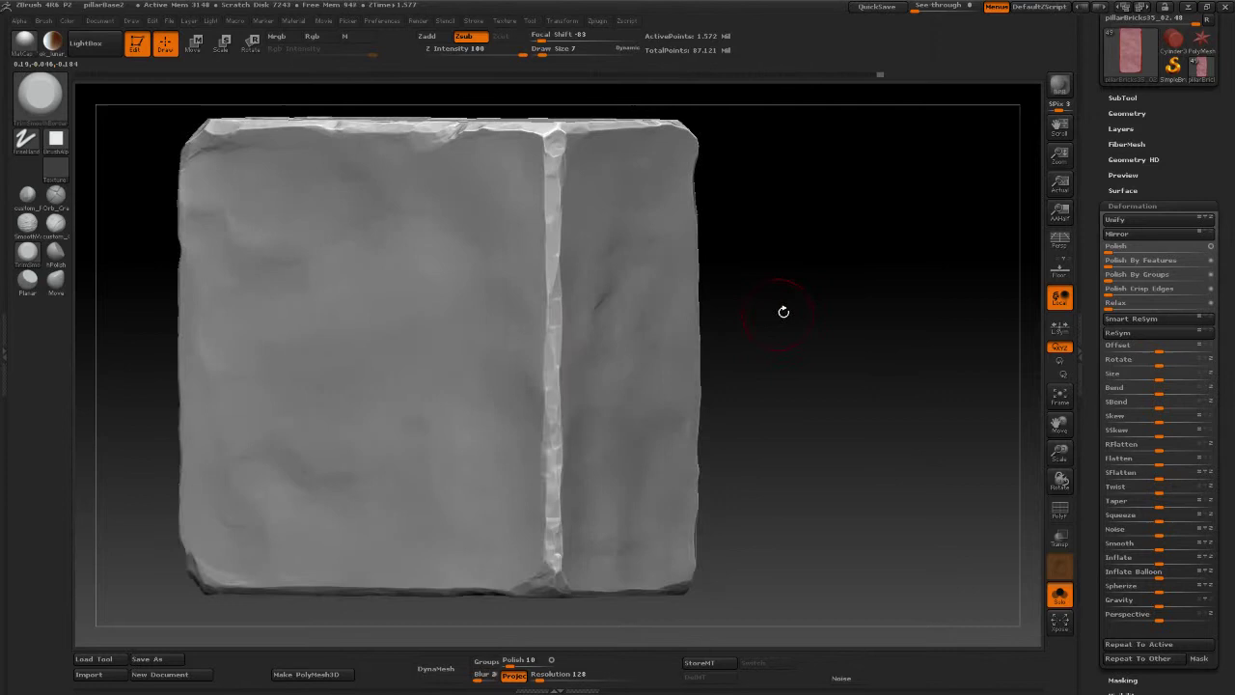
{"action": "left_click_drag", "start_coordinate": [785, 311], "coordinate": [569, 275]}
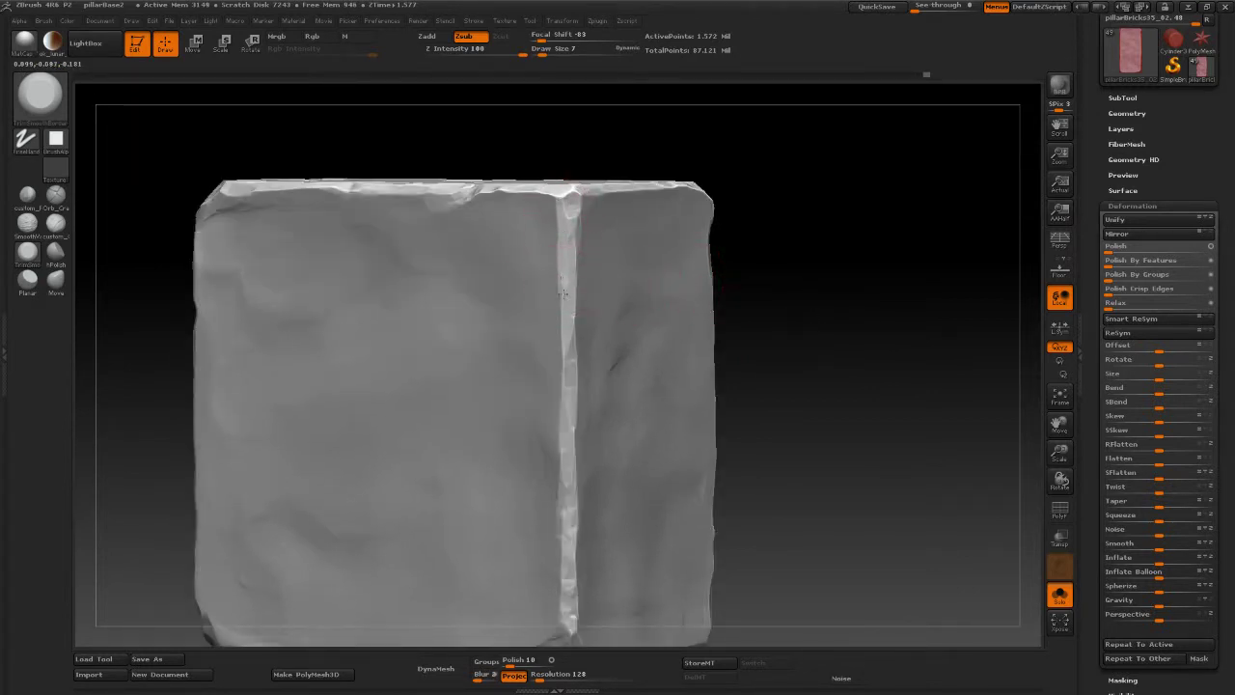
{"action": "left_click_drag", "start_coordinate": [559, 312], "coordinate": [559, 353]}
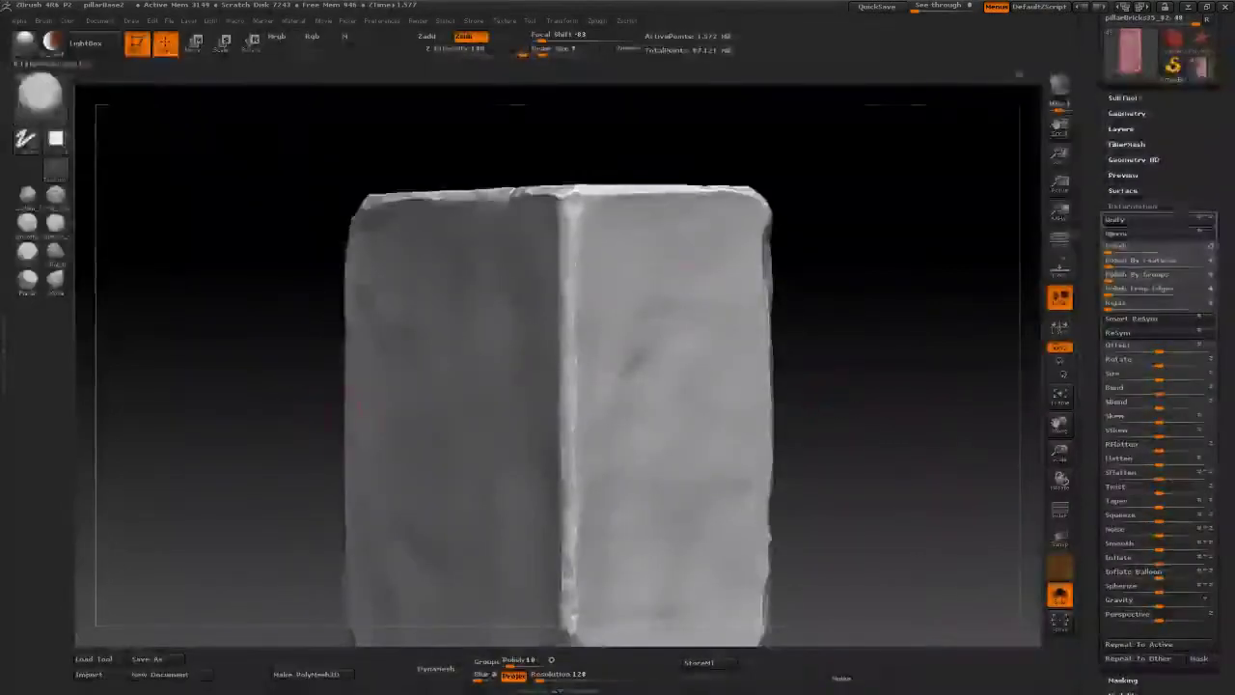
{"action": "left_click_drag", "start_coordinate": [846, 325], "coordinate": [866, 308]}
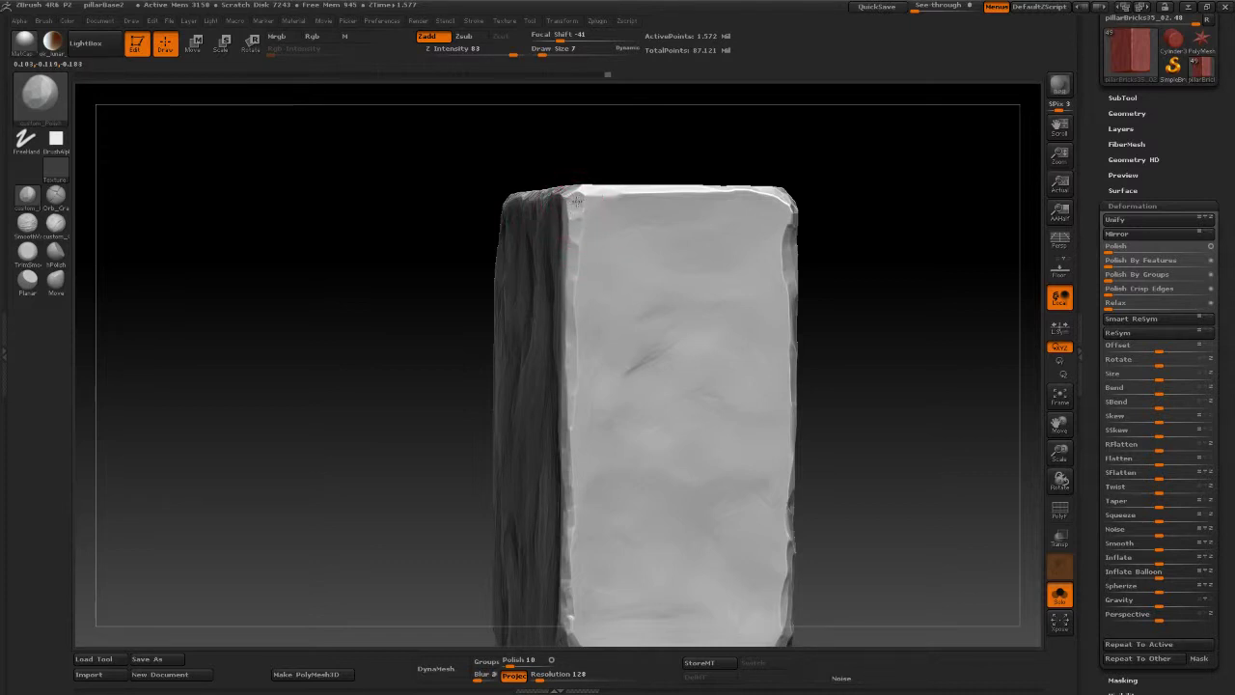
Step: With Zadd at intensity 83, sculpt the brick's vertical front-side corner crease crisper, chipping its lower half
{"action": "left_click_drag", "start_coordinate": [576, 201], "coordinate": [578, 201]}
{"action": "left_click_drag", "start_coordinate": [982, 363], "coordinate": [978, 272], "text": "alt"}
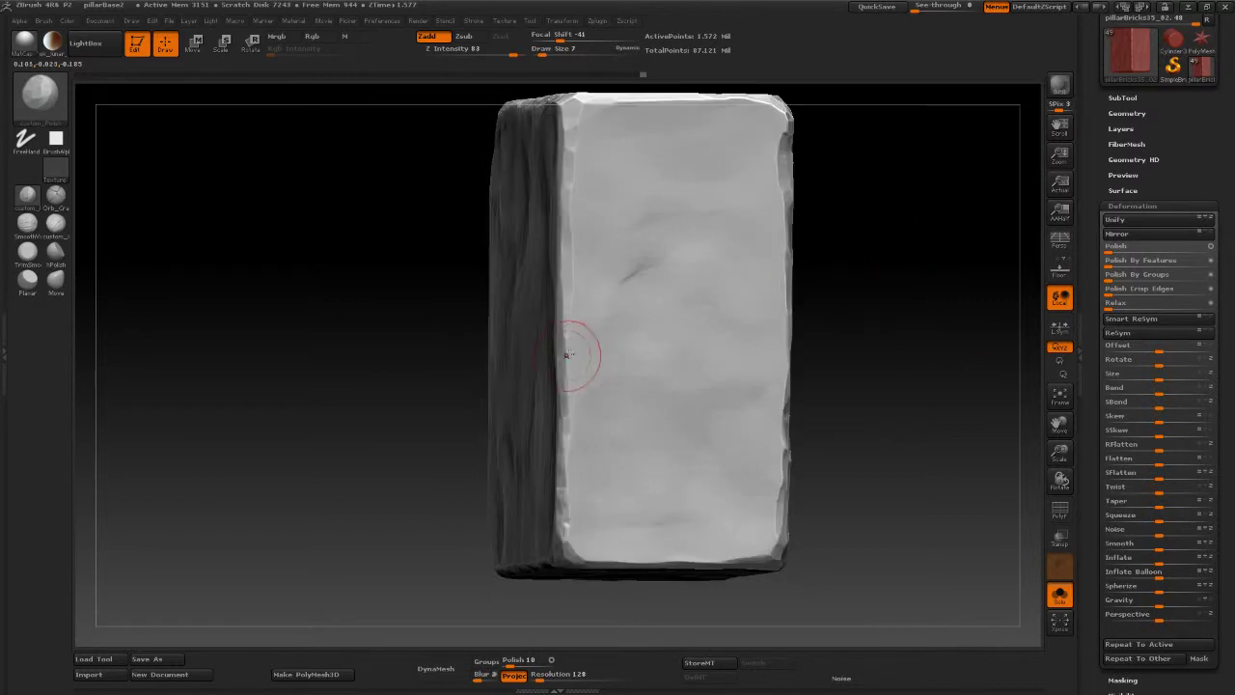
{"action": "left_click_drag", "start_coordinate": [564, 336], "coordinate": [565, 321]}
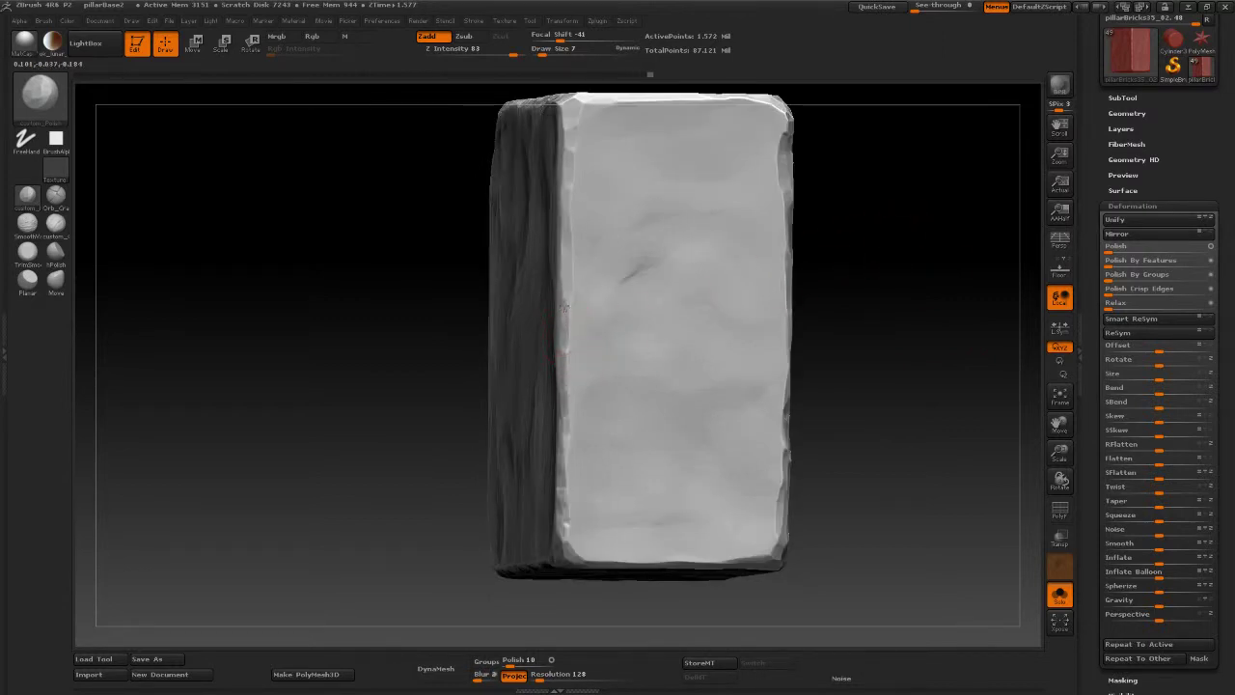
{"action": "left_click_drag", "start_coordinate": [860, 270], "coordinate": [871, 208], "text": "alt"}
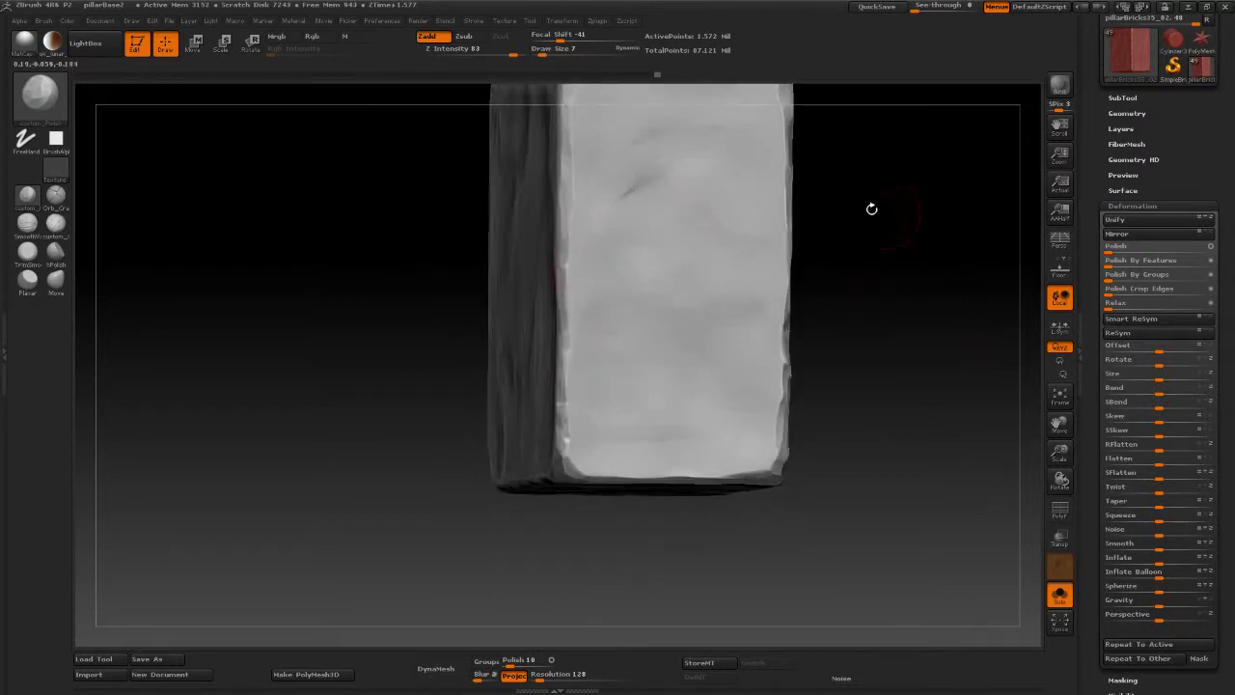
{"action": "left_click_drag", "start_coordinate": [866, 406], "coordinate": [964, 399]}
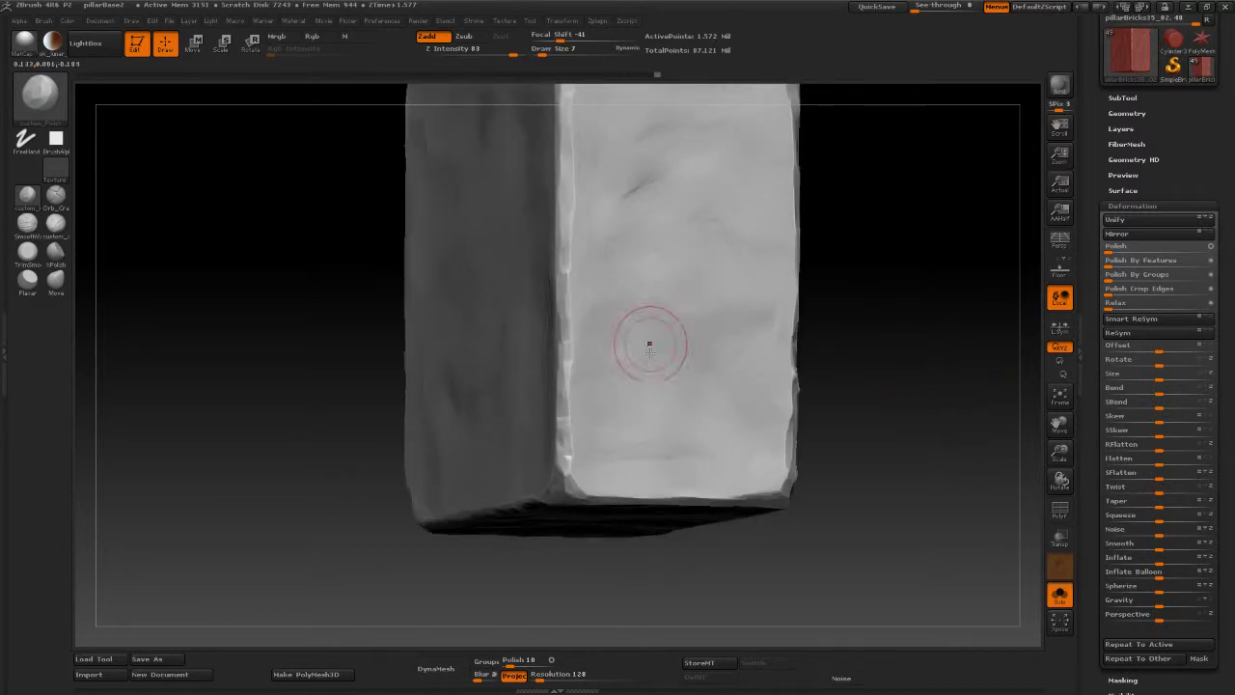
{"action": "left_click_drag", "start_coordinate": [562, 434], "coordinate": [561, 444]}
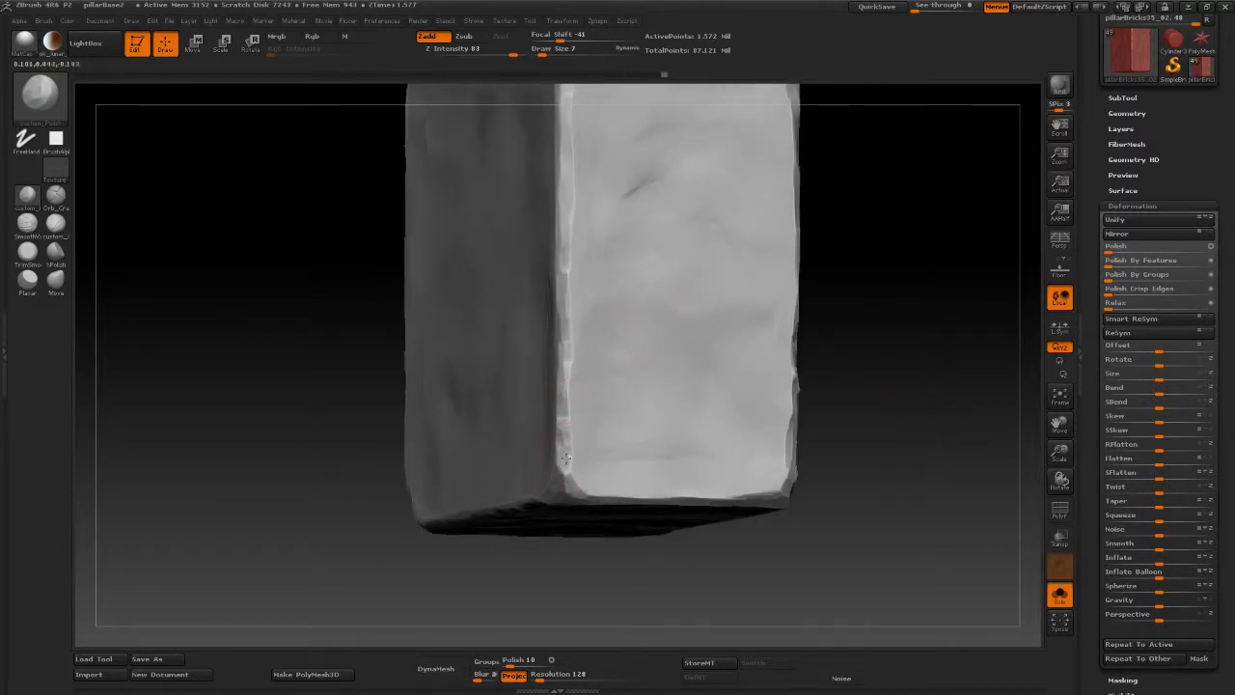
{"action": "left_click_drag", "start_coordinate": [564, 435], "coordinate": [556, 289]}
{"action": "left_click_drag", "start_coordinate": [923, 358], "coordinate": [858, 380]}
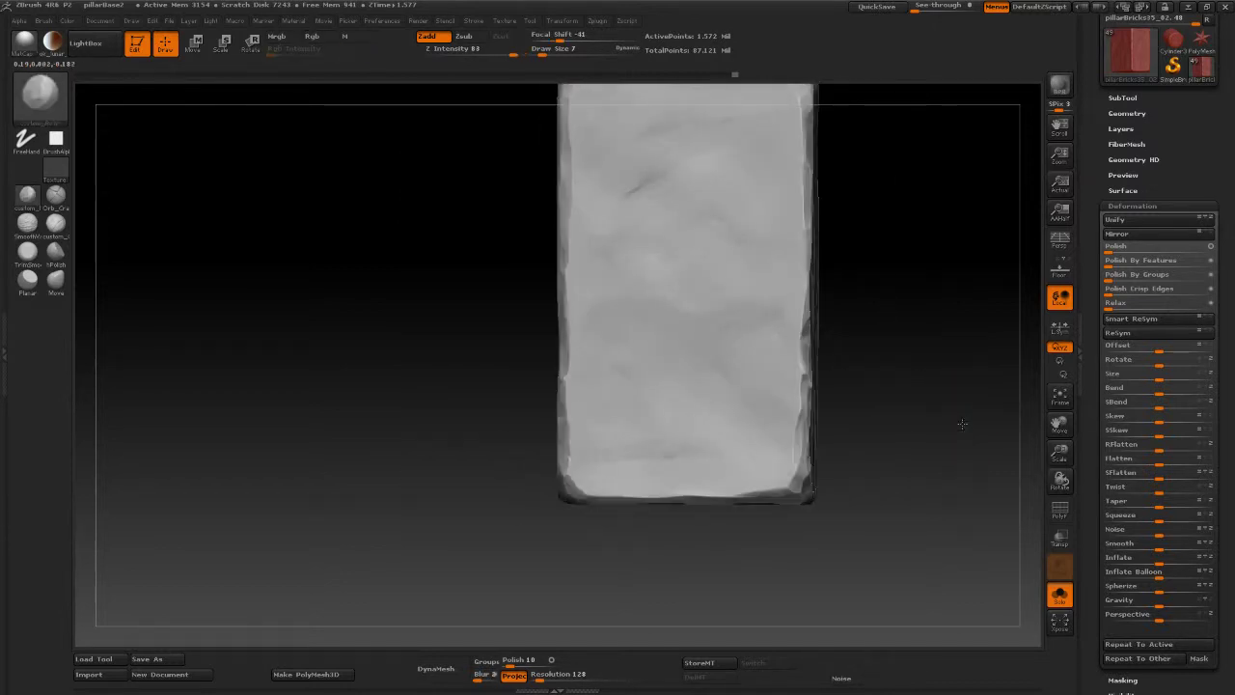
Step: Show all bricks, select brick pillarBricks35_04 and isolate it with Solo
{"action": "left_click_drag", "start_coordinate": [962, 422], "coordinate": [915, 300], "text": "alt"}
{"action": "left_click", "coordinate": [1060, 595]}
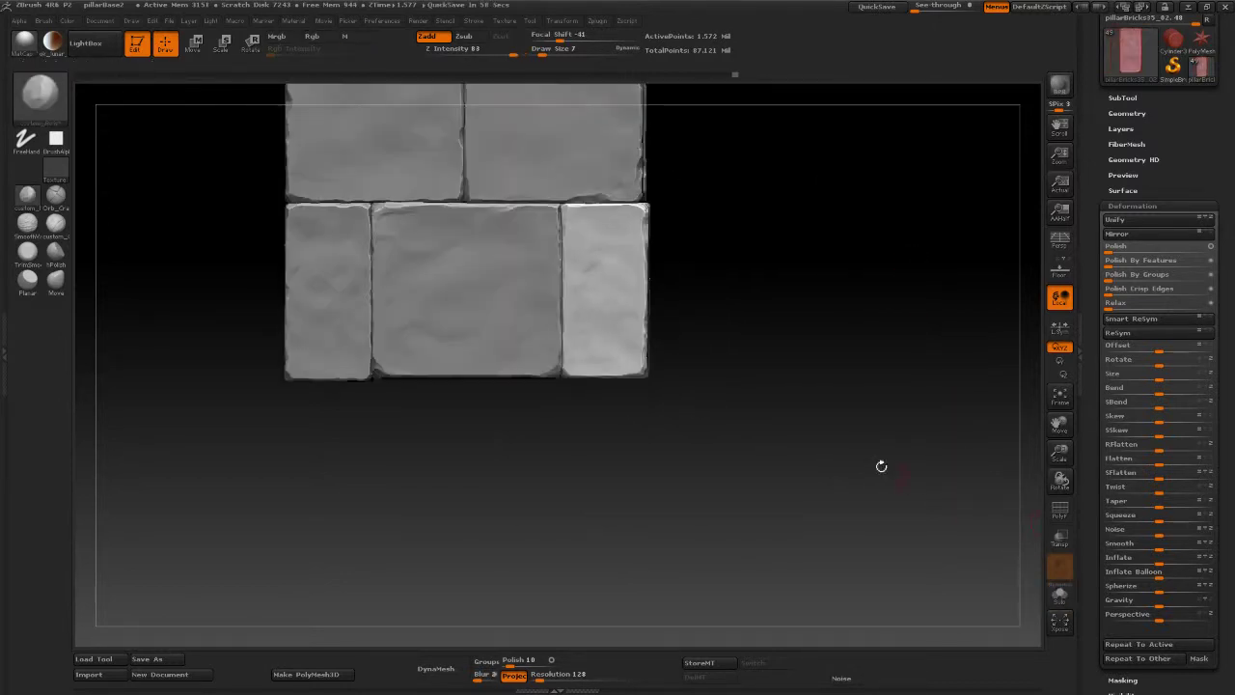
{"action": "mouse_move", "coordinate": [880, 466]}
{"action": "left_mouse_down", "text": "alt"}
{"action": "mouse_move", "coordinate": [859, 432]}
{"action": "mouse_move", "coordinate": [882, 407]}
{"action": "mouse_move", "coordinate": [908, 421]}
{"action": "mouse_move", "coordinate": [868, 432]}
{"action": "mouse_move", "coordinate": [864, 449]}
{"action": "left_mouse_up", "text": "alt"}
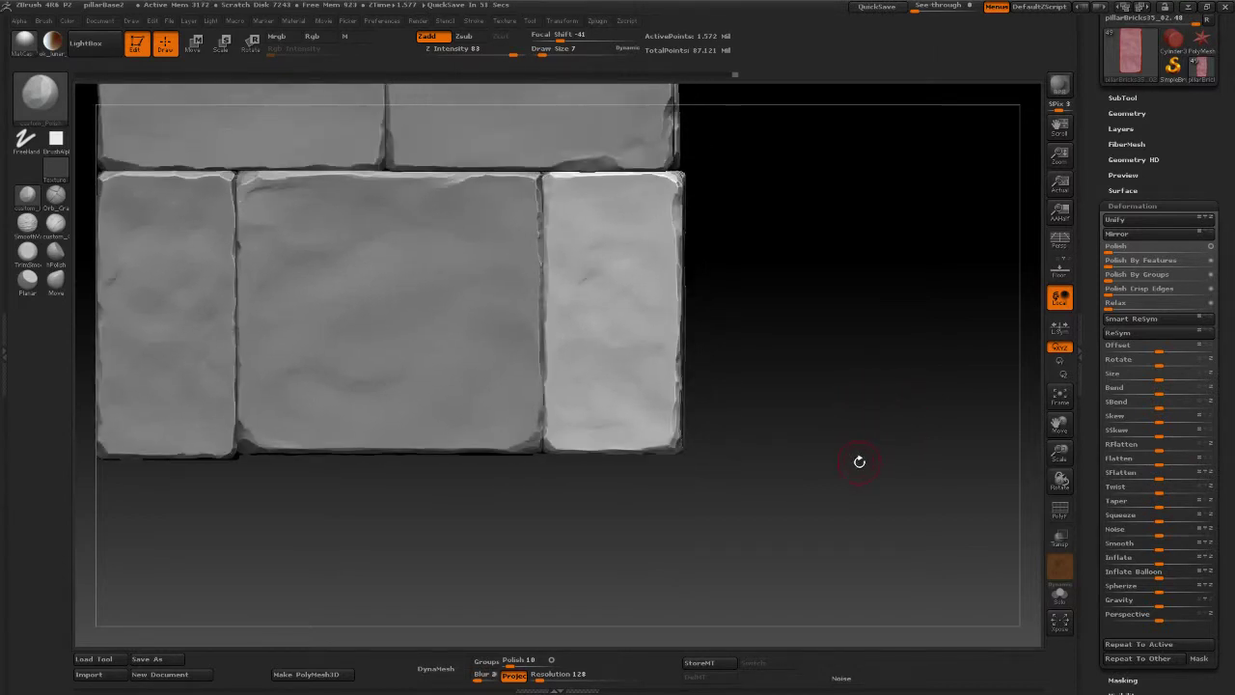
{"action": "left_click_drag", "start_coordinate": [860, 461], "coordinate": [463, 478], "text": "alt"}
{"action": "left_click", "coordinate": [672, 490], "text": "alt"}
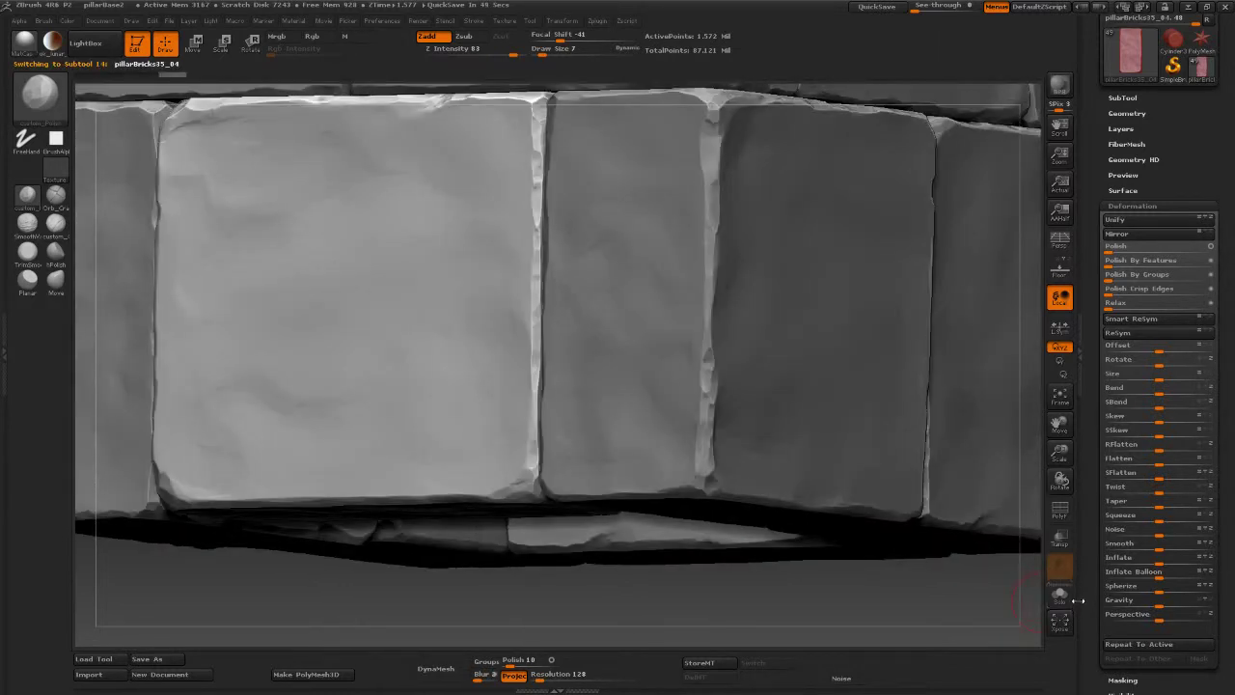
{"action": "left_click", "coordinate": [1059, 595]}
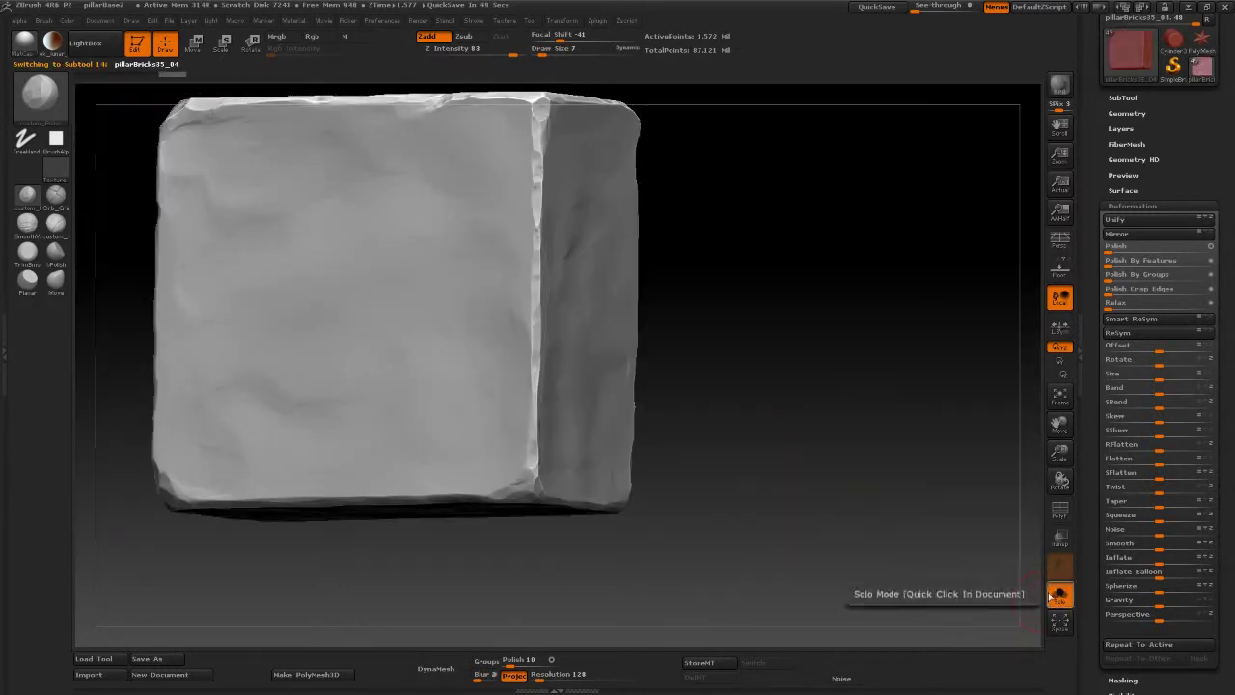
Step: Choose a Zsub brush and orbit to inspect the brick, ending on a front-on wall view
{"action": "left_click", "coordinate": [27, 253]}
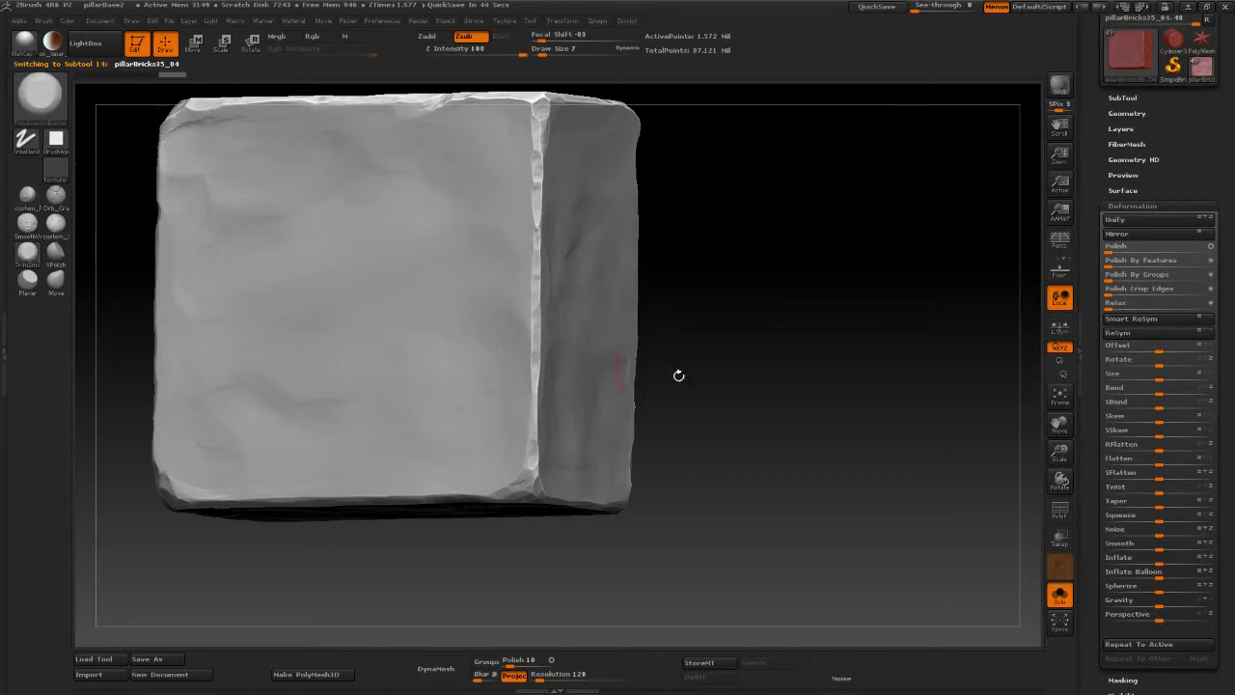
{"action": "left_click_drag", "start_coordinate": [835, 423], "coordinate": [802, 408]}
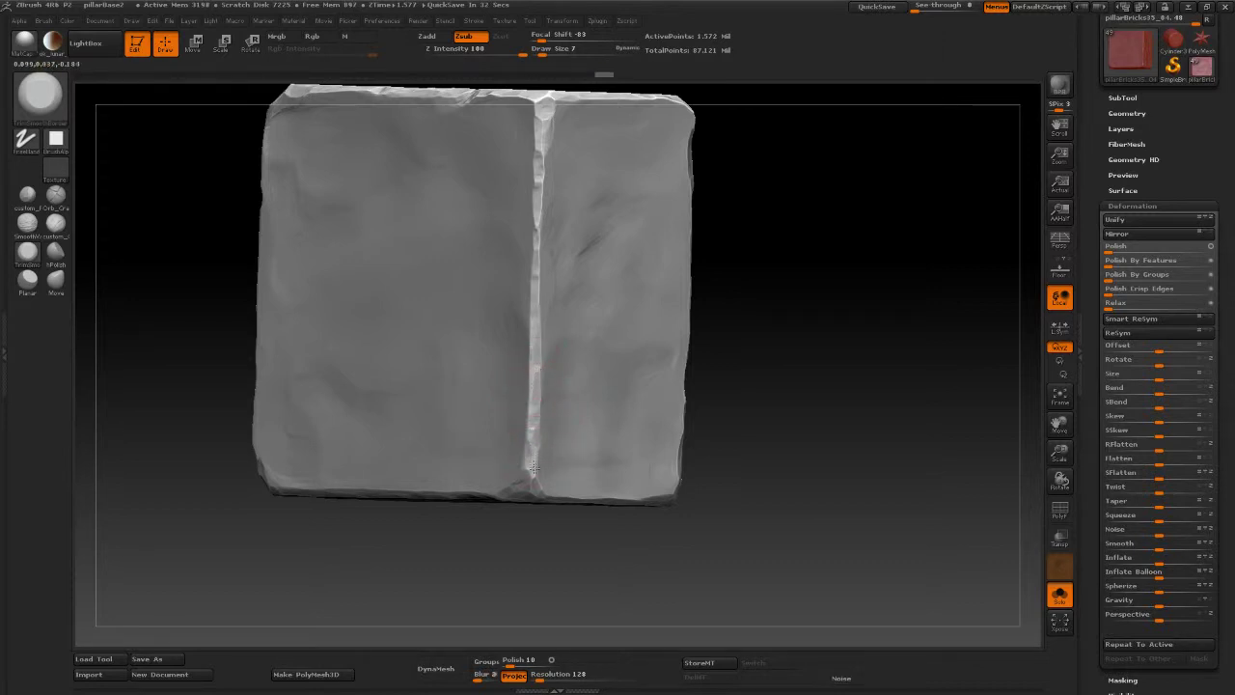
{"action": "mouse_move", "coordinate": [866, 539]}
{"action": "left_mouse_down"}
{"action": "mouse_move", "coordinate": [851, 445]}
{"action": "mouse_move", "coordinate": [796, 417]}
{"action": "left_mouse_up"}
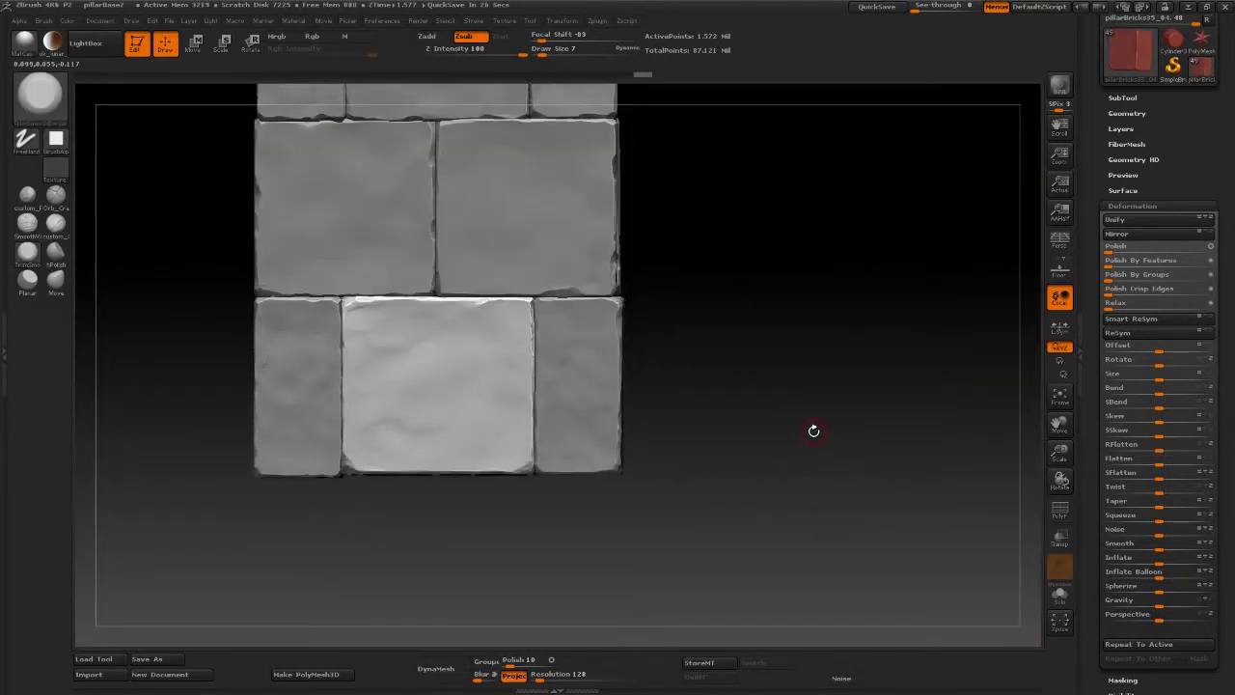
Step: Zoom out and pan to frame the whole brick pillar with its top row fully visible
{"action": "left_click_drag", "start_coordinate": [826, 477], "coordinate": [808, 428], "text": "alt"}
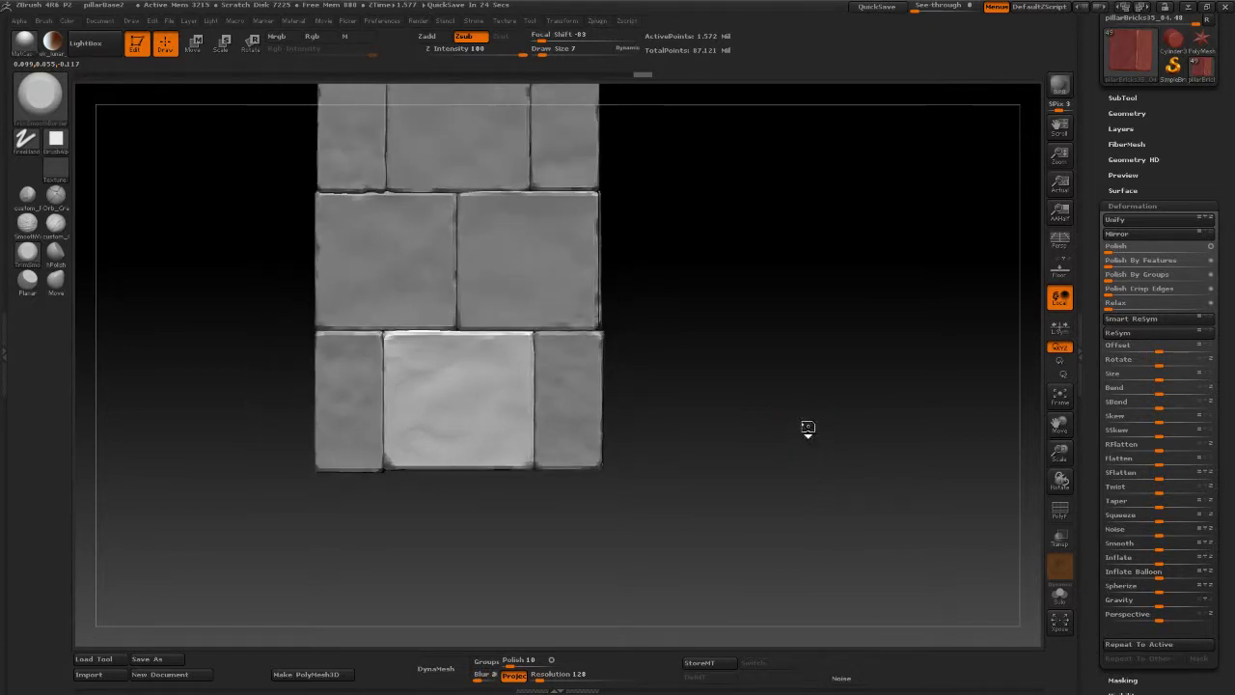
{"action": "mouse_move", "coordinate": [846, 496]}
{"action": "left_mouse_down", "text": "alt"}
{"action": "mouse_move", "coordinate": [816, 474]}
{"action": "mouse_move", "coordinate": [791, 411]}
{"action": "mouse_move", "coordinate": [791, 429]}
{"action": "left_mouse_up", "text": "alt"}
{"action": "mouse_move", "coordinate": [753, 383]}
{"action": "left_mouse_down", "text": "alt"}
{"action": "mouse_move", "coordinate": [794, 292]}
{"action": "mouse_move", "coordinate": [778, 306]}
{"action": "left_mouse_up", "text": "alt"}
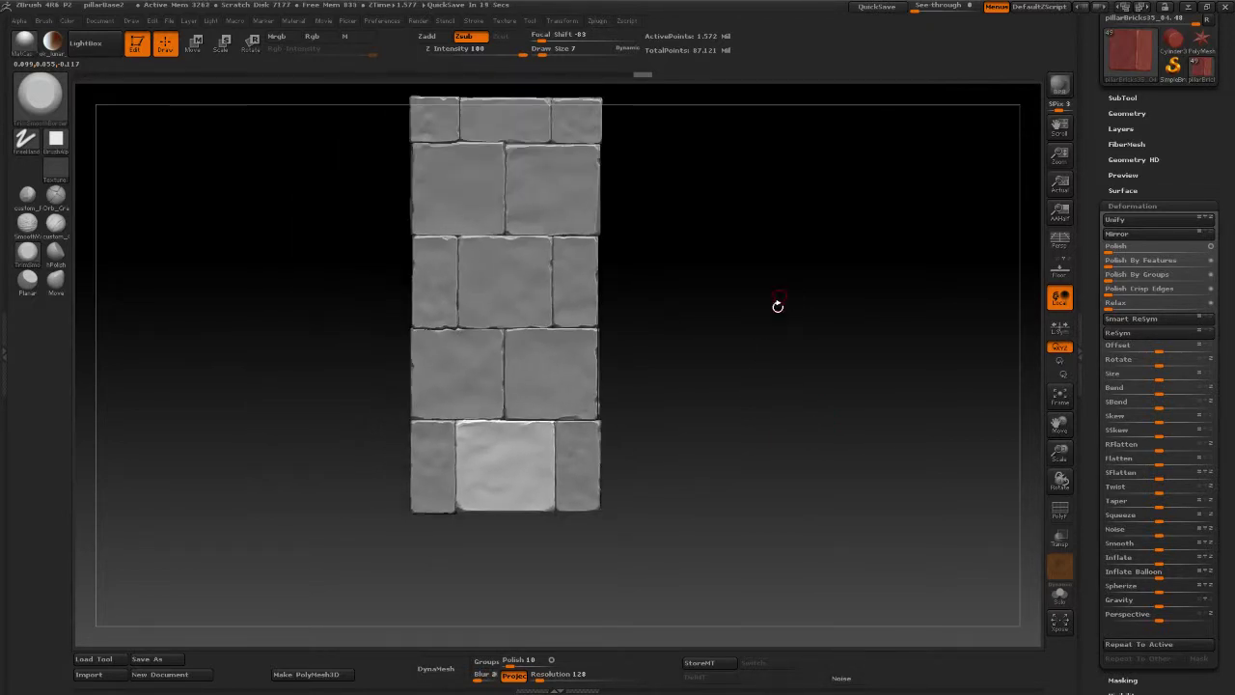
{"action": "mouse_move", "coordinate": [757, 393]}
{"action": "left_mouse_down", "text": "alt"}
{"action": "mouse_move", "coordinate": [793, 455]}
{"action": "mouse_move", "coordinate": [774, 418]}
{"action": "mouse_move", "coordinate": [717, 378]}
{"action": "left_mouse_up", "text": "alt"}
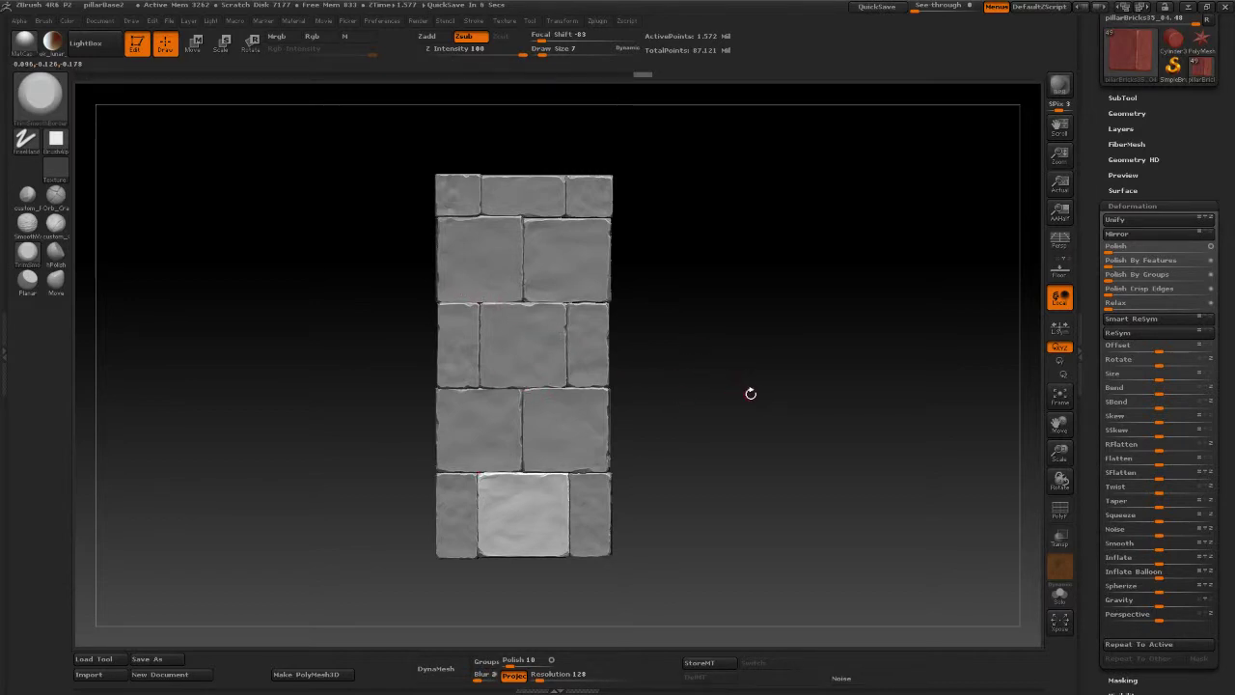
{"action": "scroll", "coordinate": [789, 410], "scroll_direction": "up", "scroll_amount": 5}
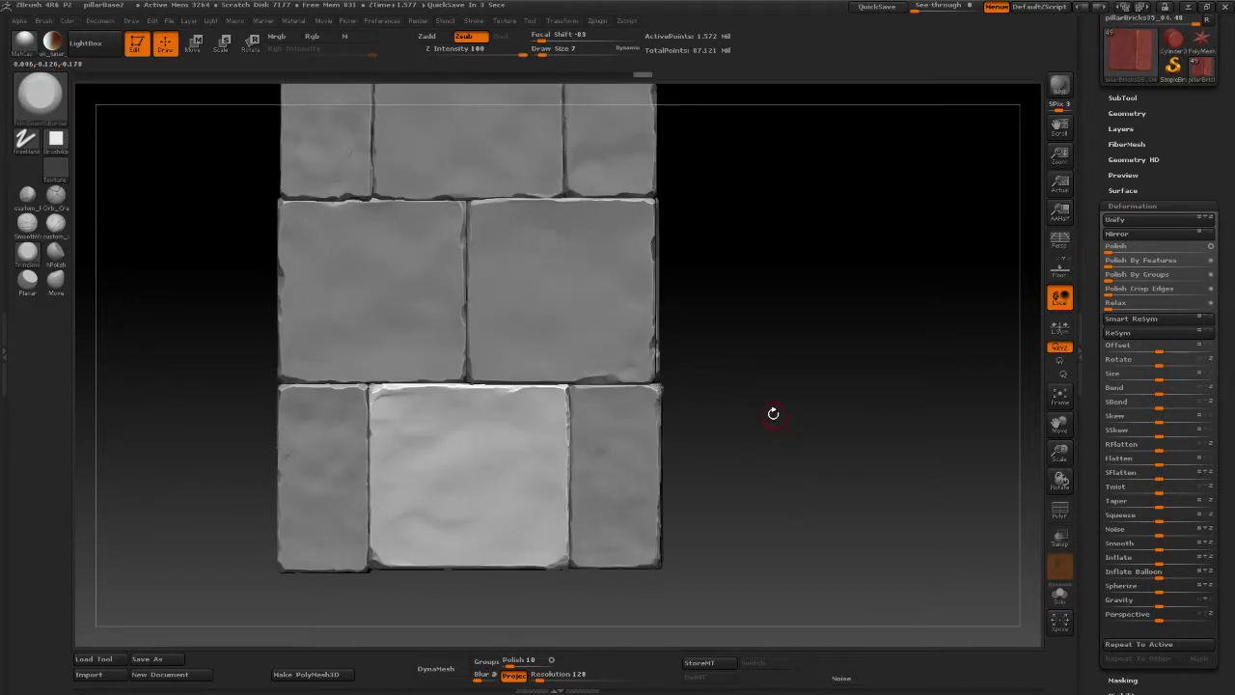
{"action": "left_click_drag", "start_coordinate": [770, 360], "coordinate": [796, 398], "text": "alt"}
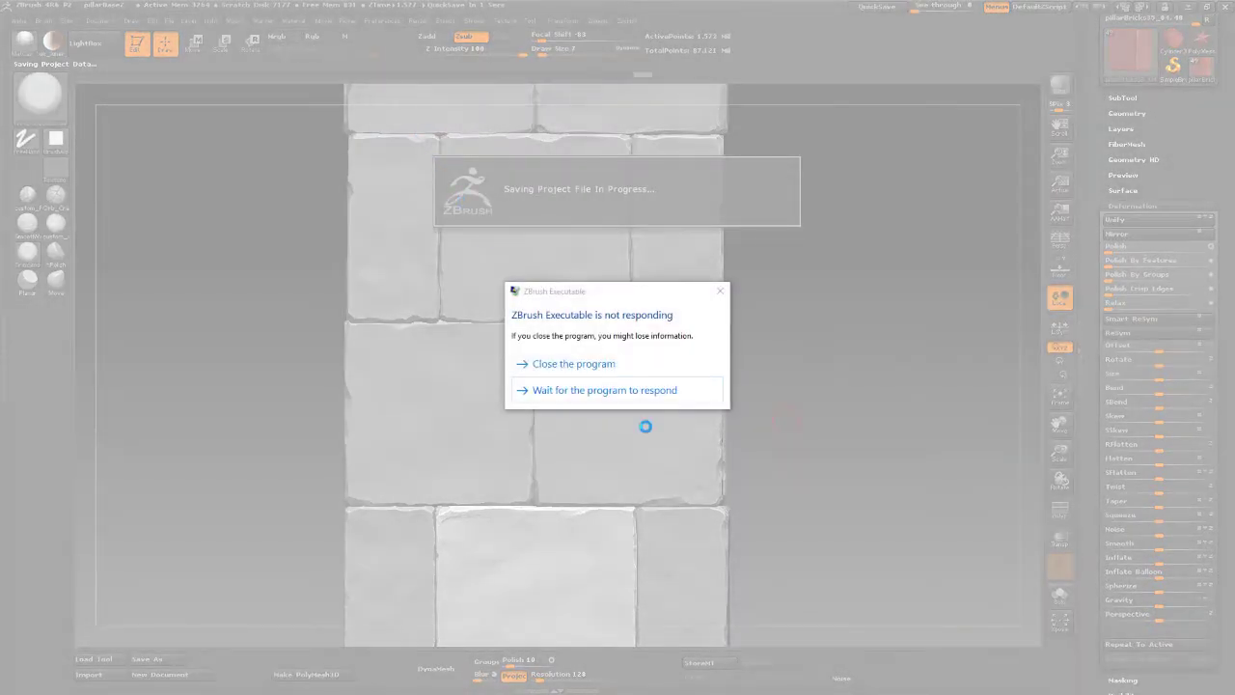
Step: Wait twice on the not-responding warning, then close ZBrush and cancel the Windows problem check
{"action": "left_click", "coordinate": [602, 392]}
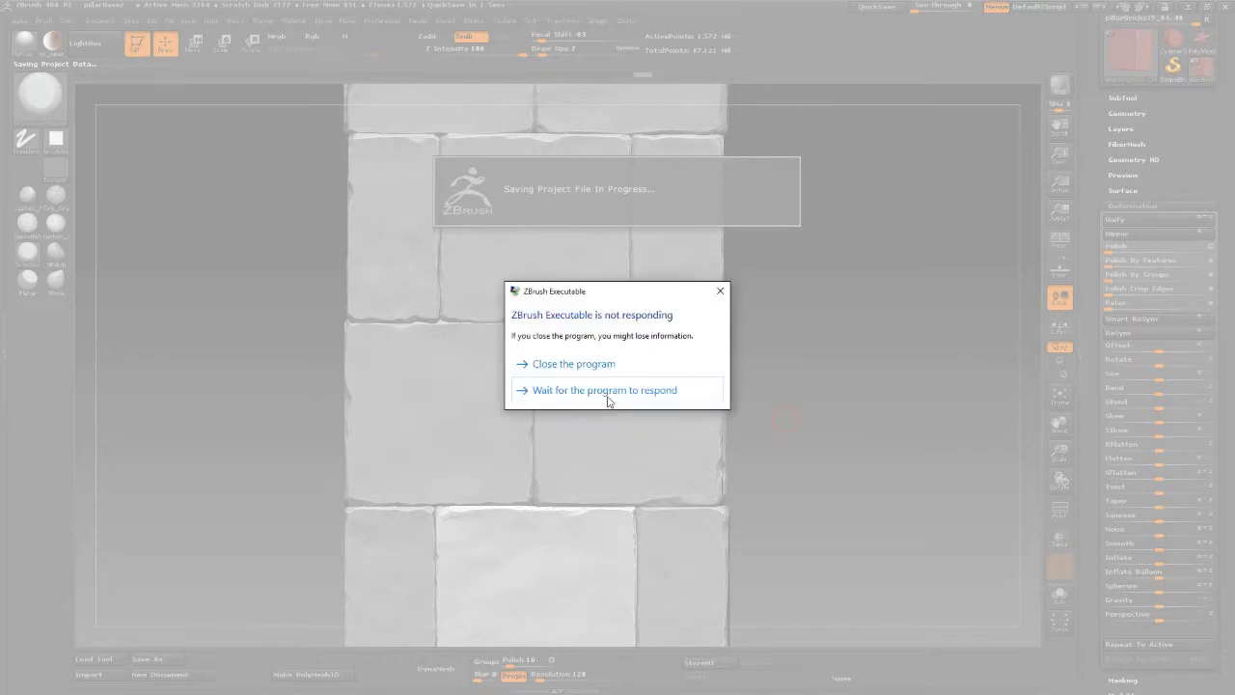
{"action": "left_click", "coordinate": [574, 390]}
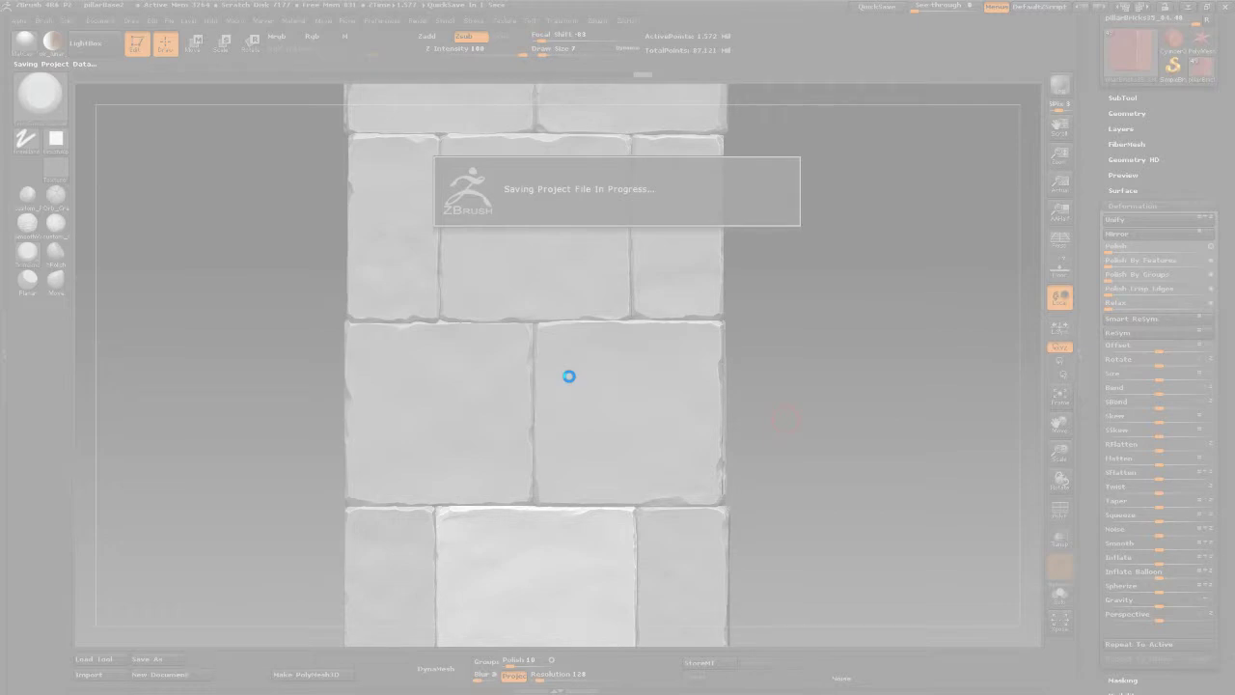
{"action": "left_click", "coordinate": [571, 362]}
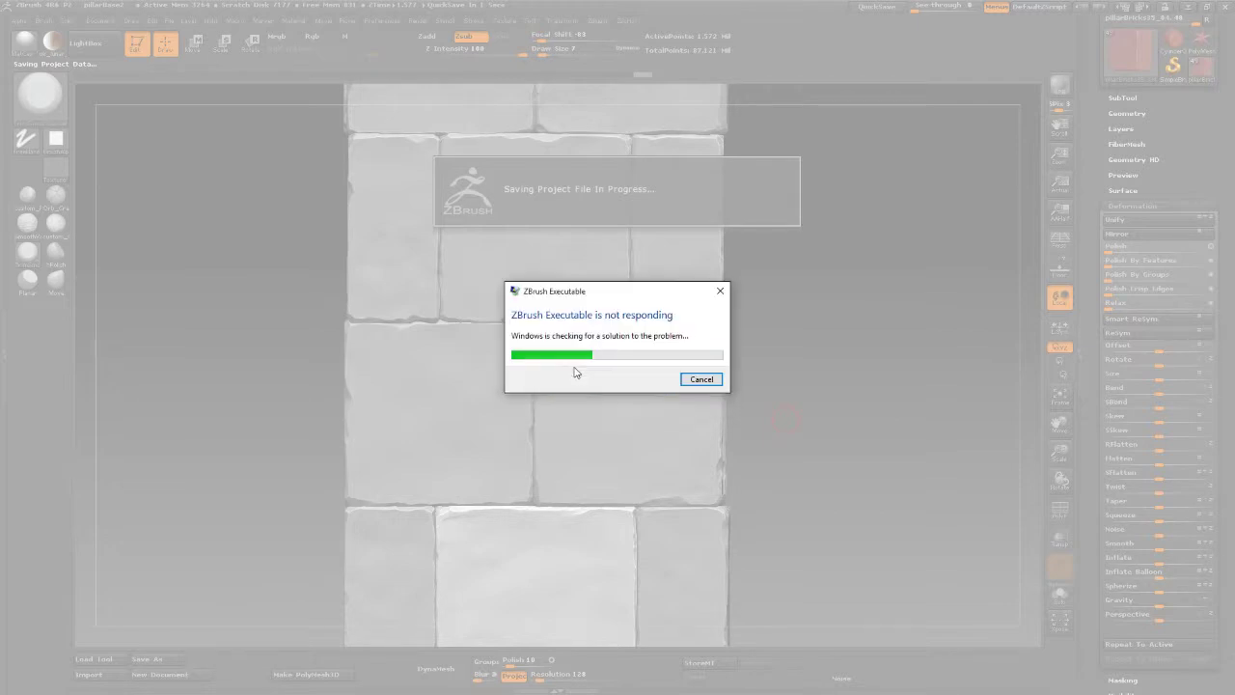
{"action": "left_click", "coordinate": [696, 379]}
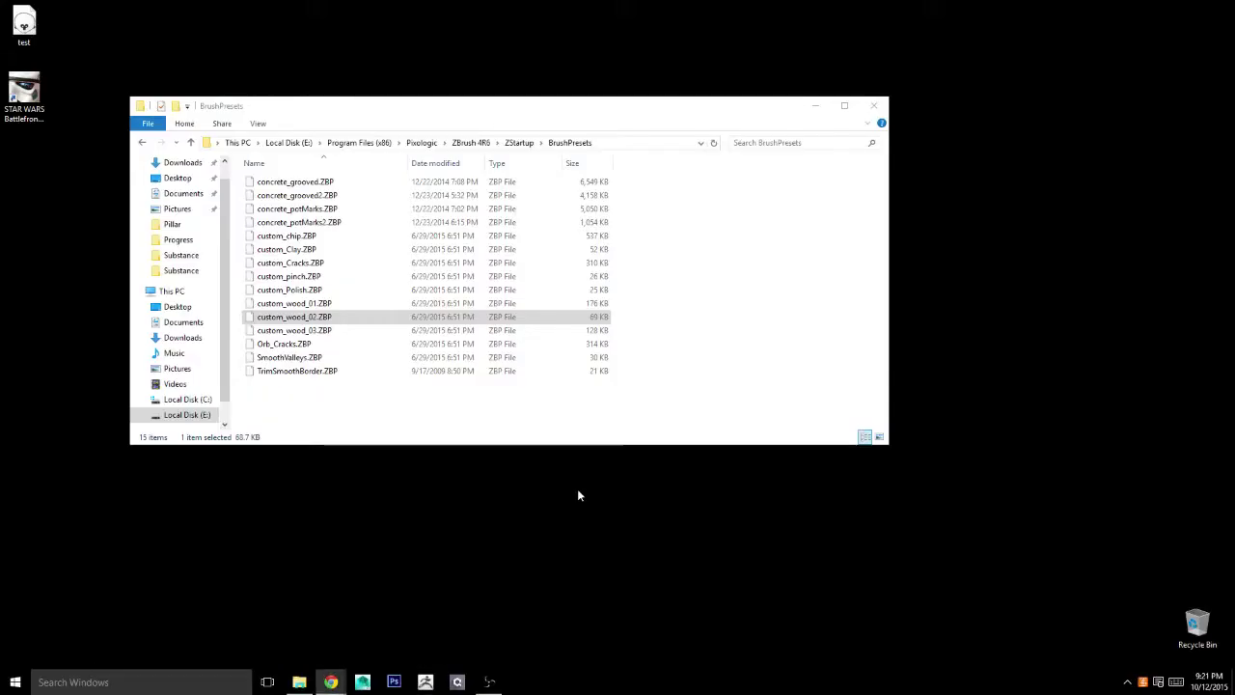
Step: Relaunch ZBrush from its taskbar icon
{"action": "left_click", "coordinate": [431, 687]}
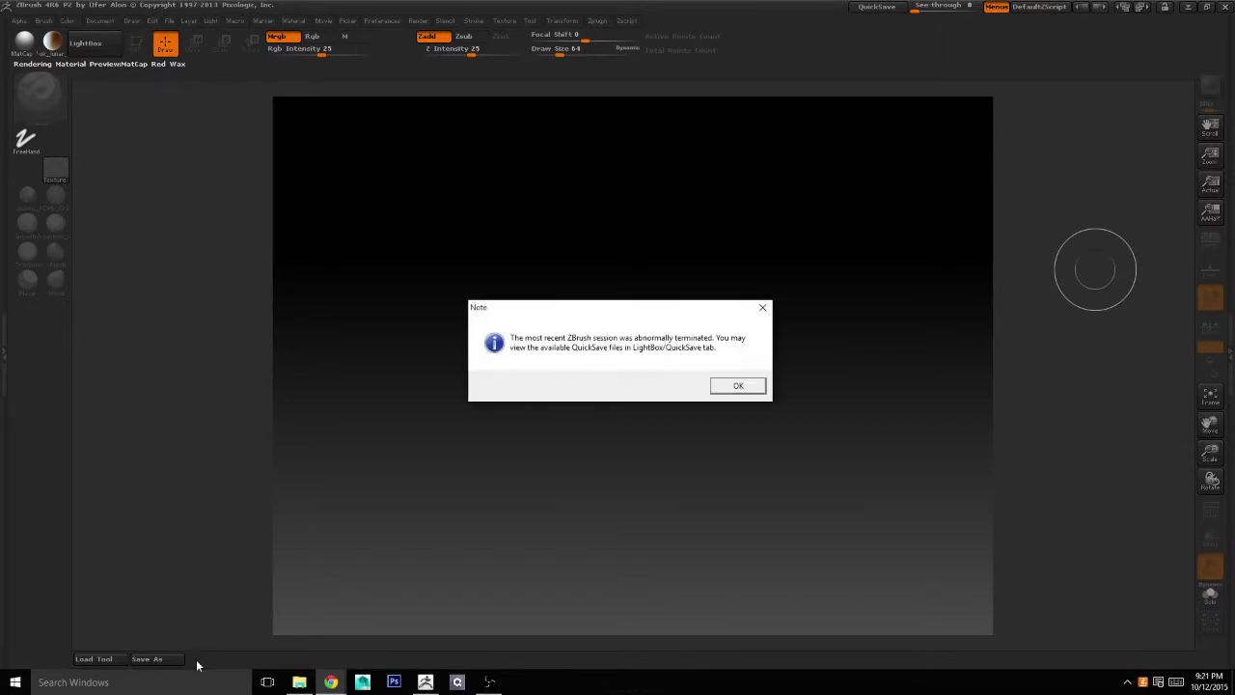
Step: Dismiss the abnormal-termination note and restore the QS_3585.ZPR quicksave from Lightbox
{"action": "left_click", "coordinate": [731, 386]}
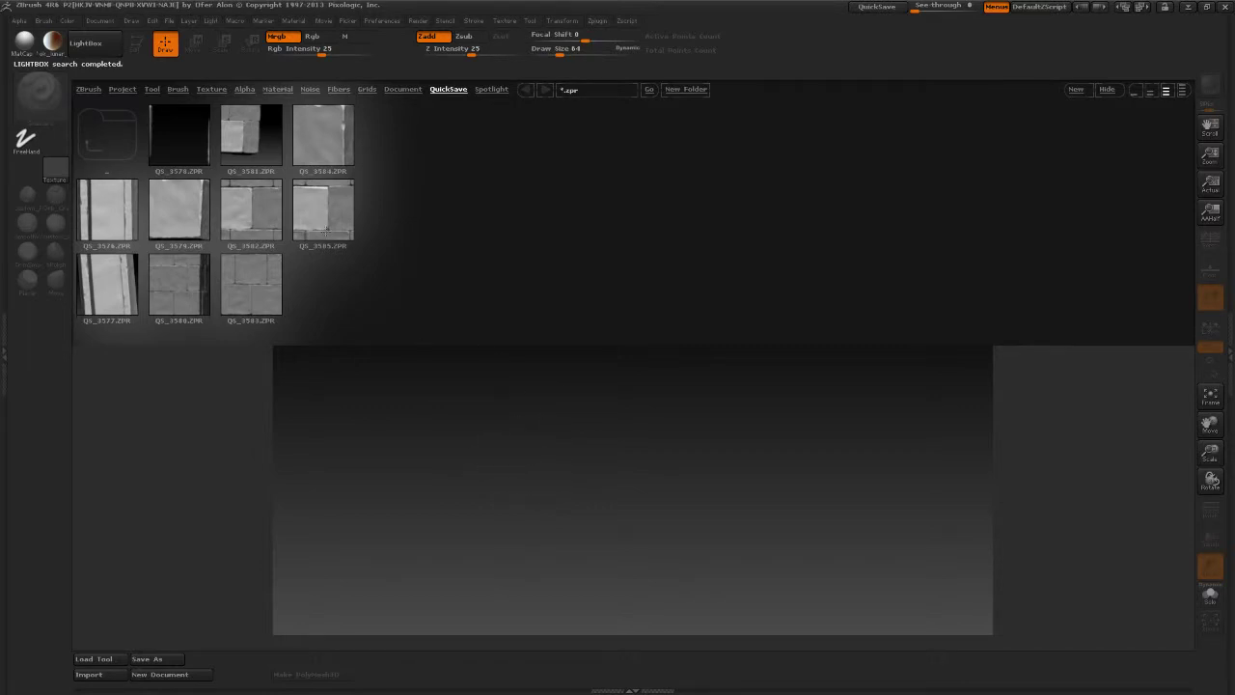
{"action": "double_click", "coordinate": [352, 243]}
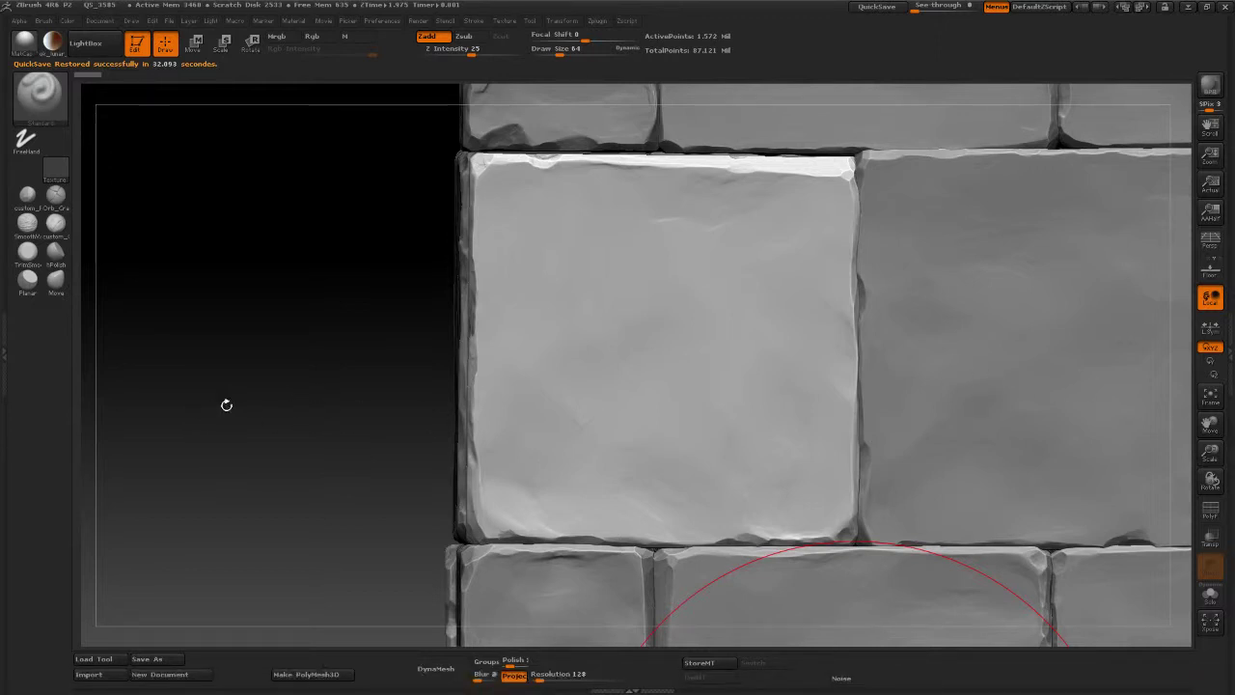
Step: Orbit and zoom to inspect the restored pillar's chipped front face, then bring up the File menu
{"action": "mouse_move", "coordinate": [225, 408]}
{"action": "left_mouse_down"}
{"action": "mouse_move", "coordinate": [226, 394]}
{"action": "mouse_move", "coordinate": [242, 414]}
{"action": "mouse_move", "coordinate": [279, 418]}
{"action": "mouse_move", "coordinate": [292, 392]}
{"action": "mouse_move", "coordinate": [193, 319]}
{"action": "mouse_move", "coordinate": [287, 358]}
{"action": "mouse_move", "coordinate": [302, 350]}
{"action": "left_mouse_up"}
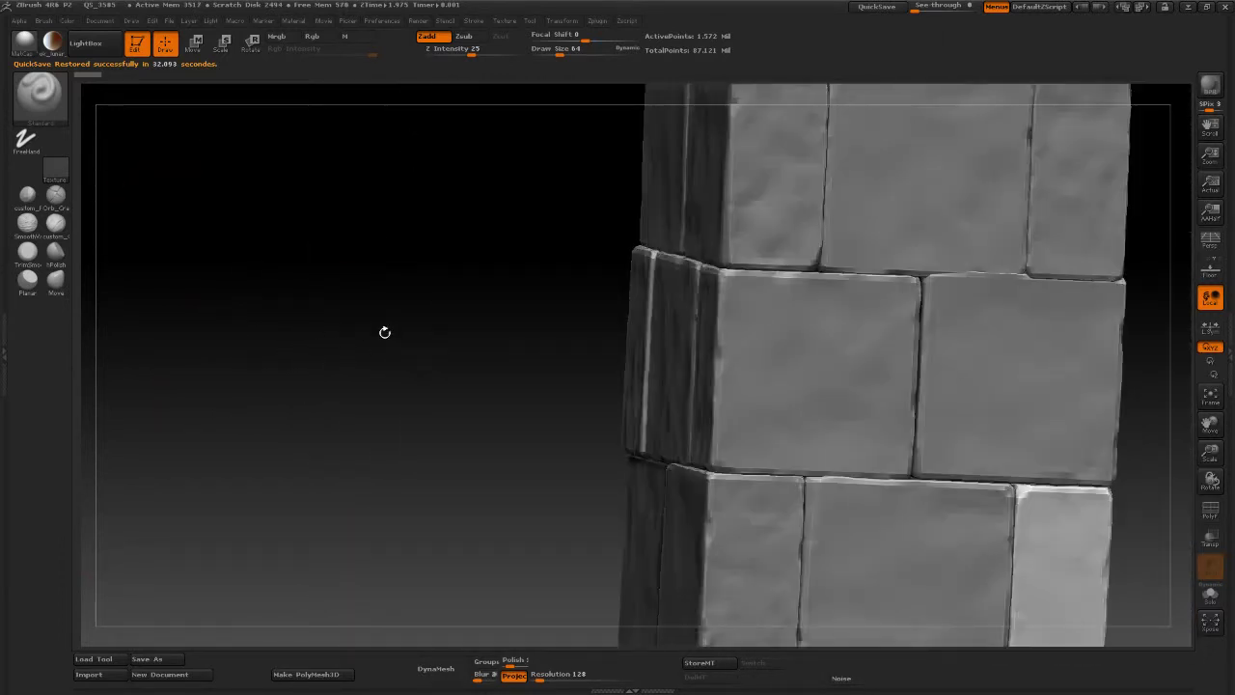
{"action": "mouse_move", "coordinate": [384, 332]}
{"action": "left_mouse_down"}
{"action": "mouse_move", "coordinate": [444, 339]}
{"action": "mouse_move", "coordinate": [417, 295]}
{"action": "mouse_move", "coordinate": [951, 408]}
{"action": "left_mouse_up"}
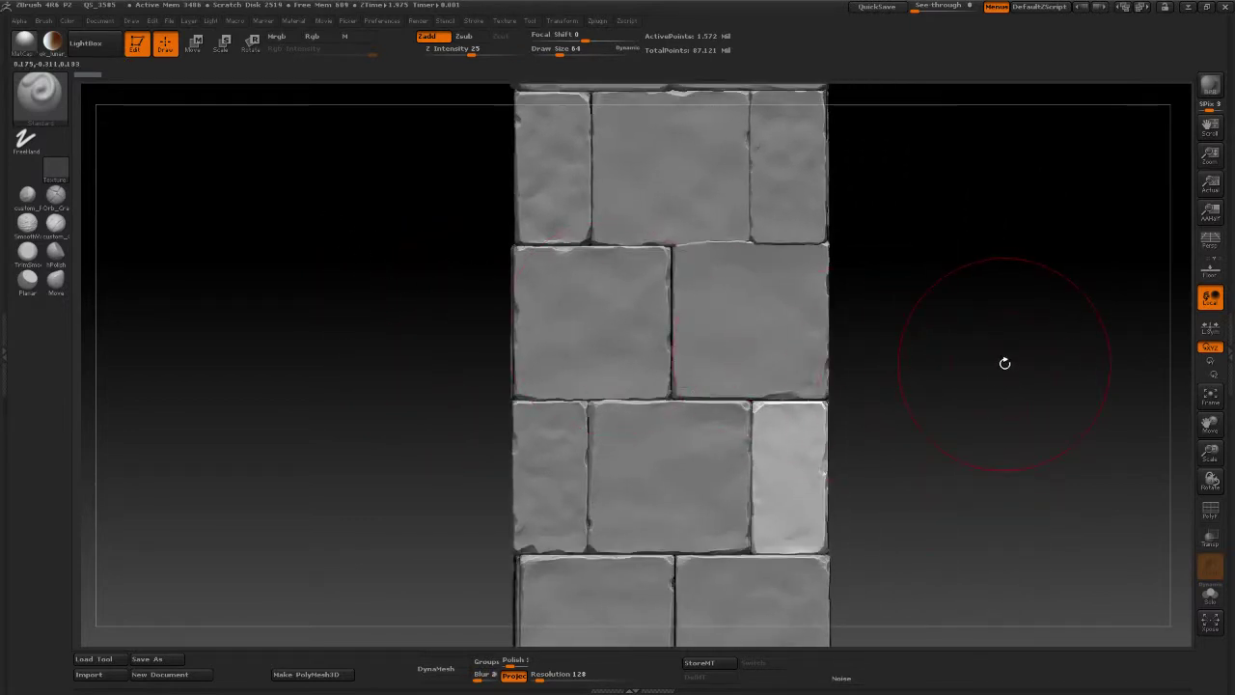
{"action": "left_click_drag", "start_coordinate": [1000, 357], "coordinate": [1019, 386], "text": "alt"}
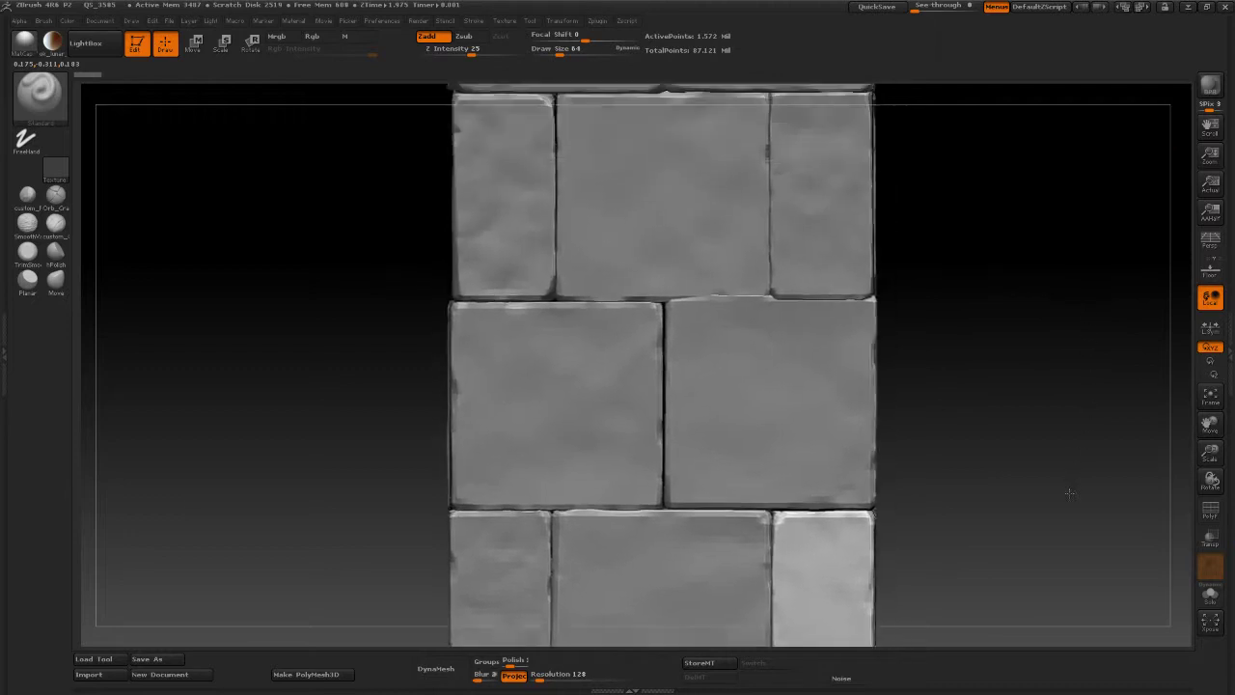
{"action": "mouse_move", "coordinate": [1069, 493]}
{"action": "left_mouse_down"}
{"action": "mouse_move", "coordinate": [1072, 333]}
{"action": "mouse_move", "coordinate": [1019, 405]}
{"action": "mouse_move", "coordinate": [1038, 339]}
{"action": "left_mouse_up"}
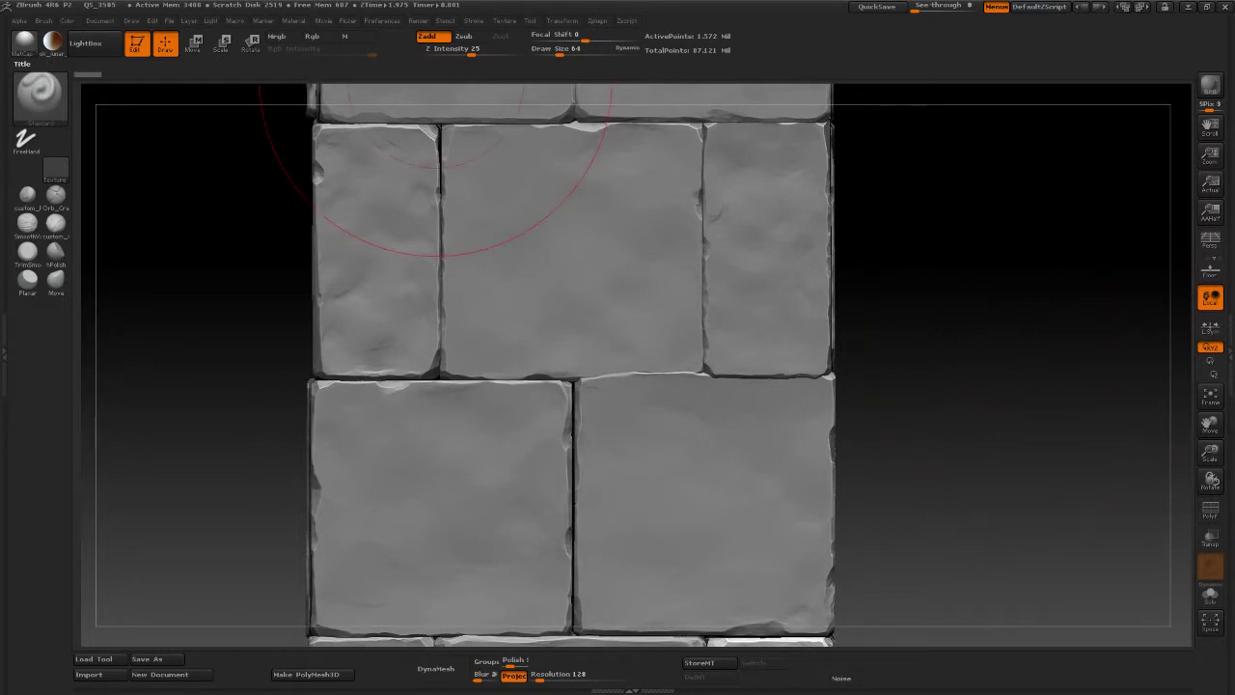
{"action": "left_click", "coordinate": [169, 20]}
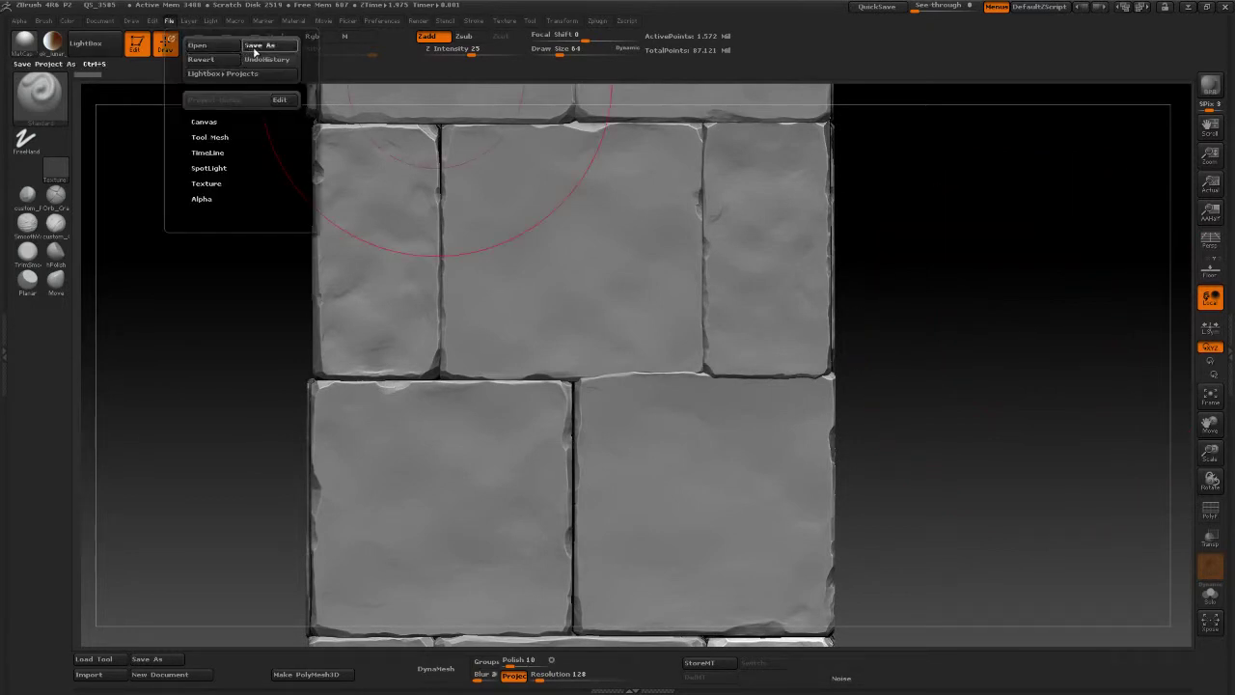
Step: Save As over pillarBase2.ZPR in E:\Personal Projects\Fantasy Cave\Zbrush Sculpts\Pillar, confirming the overwrite
{"action": "left_click", "coordinate": [259, 45]}
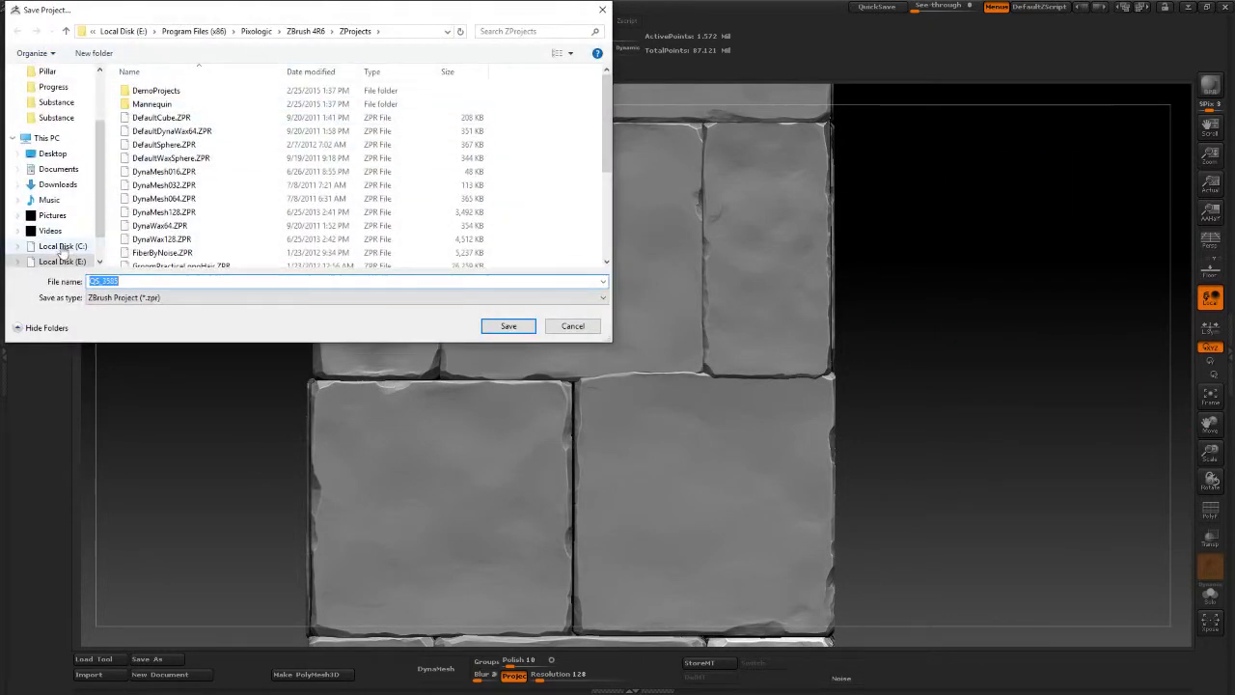
{"action": "left_click", "coordinate": [63, 261]}
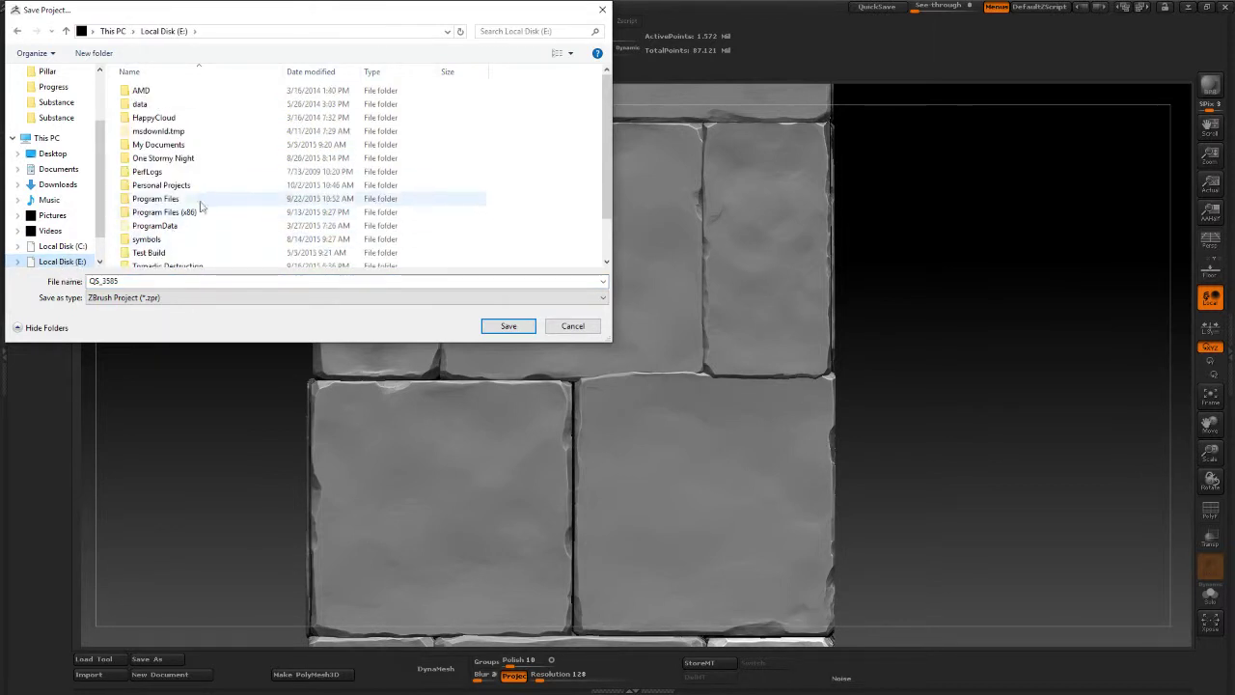
{"action": "double_click", "coordinate": [198, 185]}
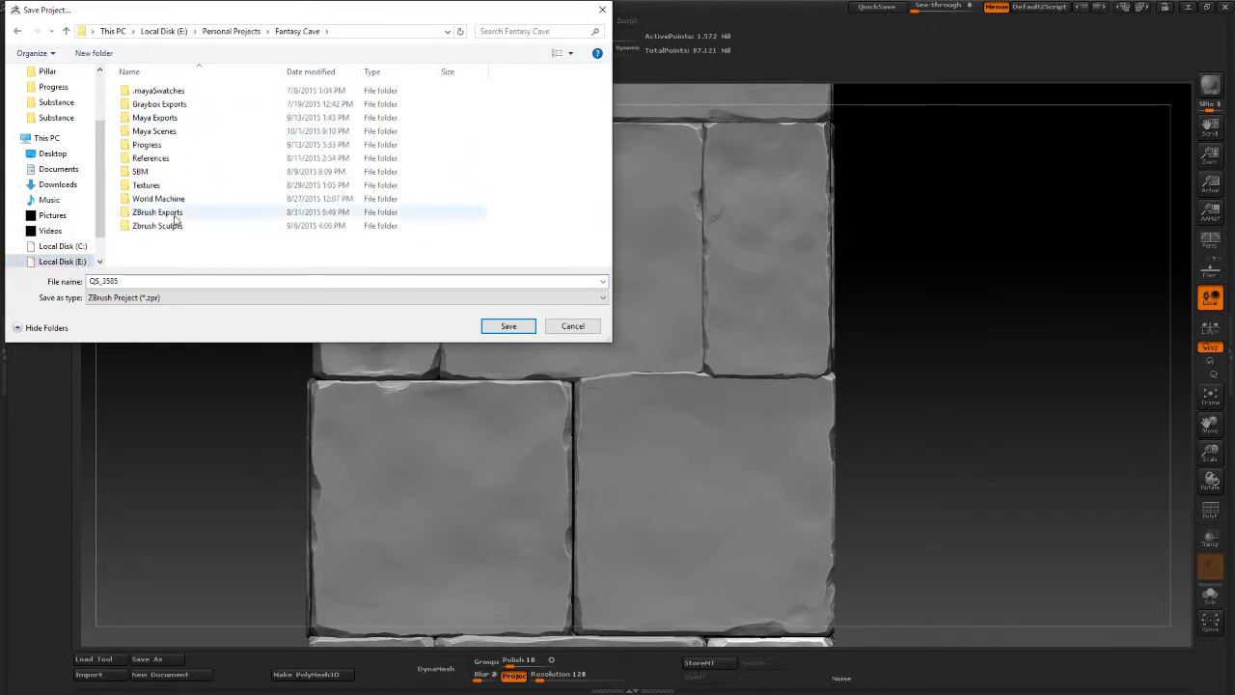
{"action": "double_click", "coordinate": [160, 225]}
{"action": "double_click", "coordinate": [173, 91]}
{"action": "double_click", "coordinate": [179, 109]}
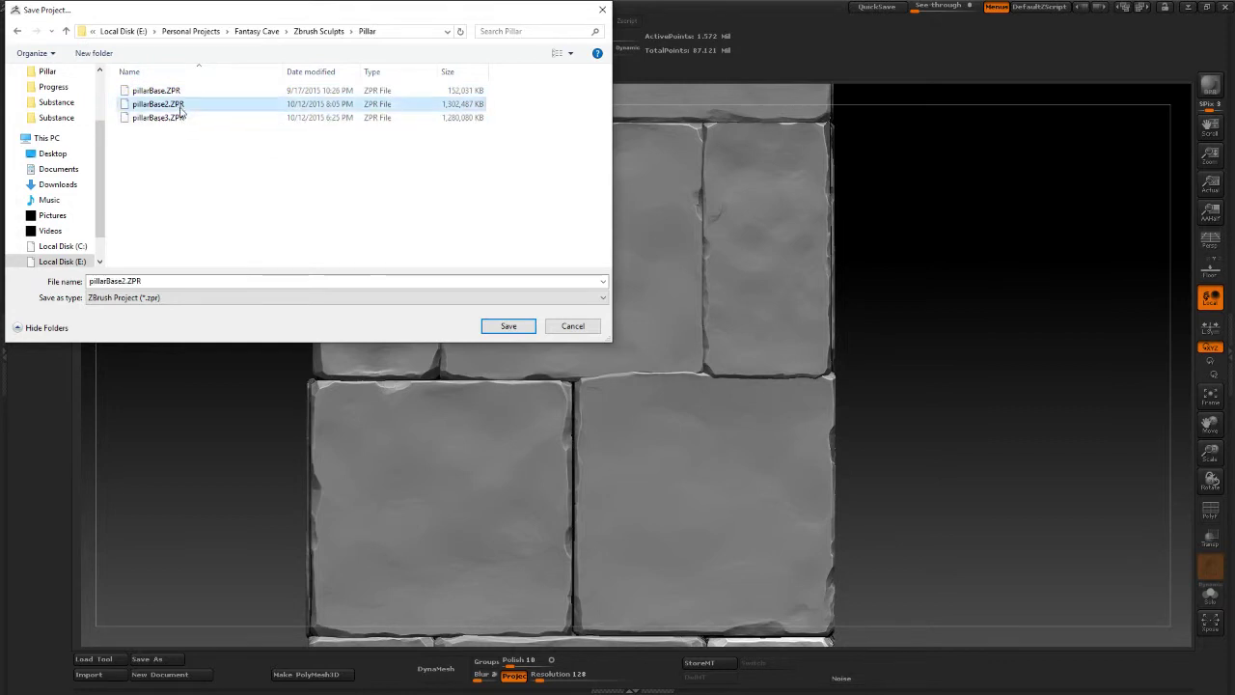
{"action": "left_click", "coordinate": [620, 382]}
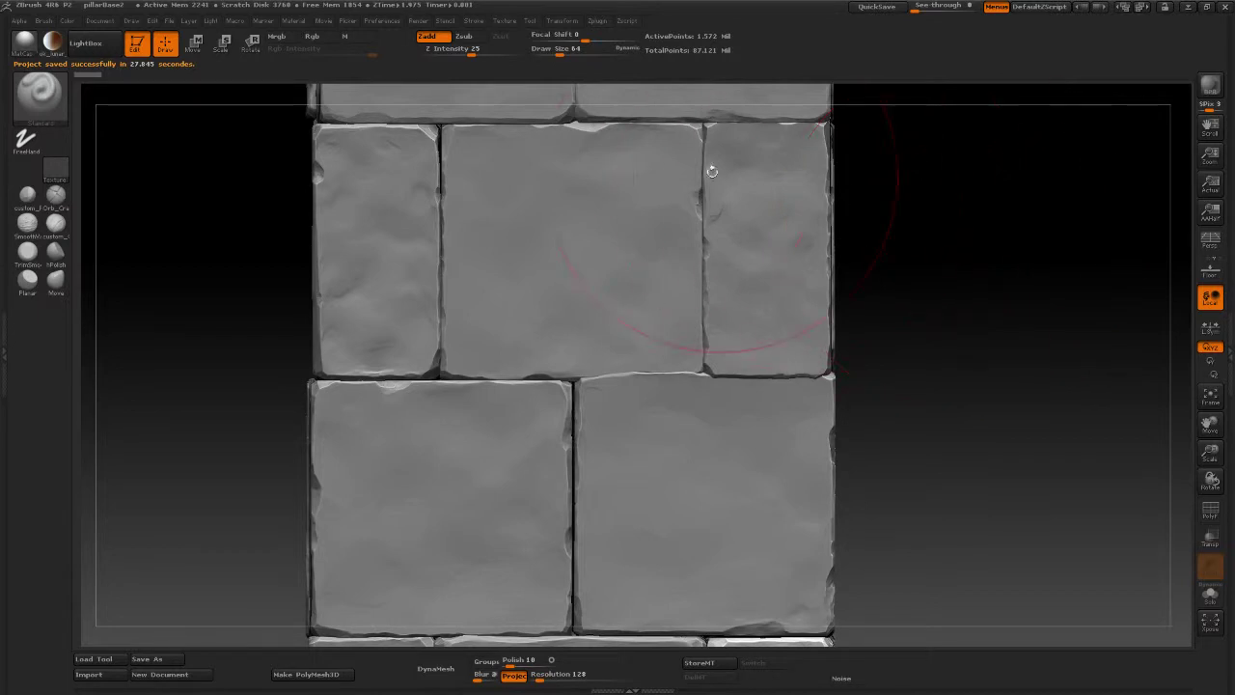
Step: Nudge brick pillarBricks11_08 right with a transpose line, undo it, and return to sculpting
{"action": "left_click", "coordinate": [781, 251], "text": "alt"}
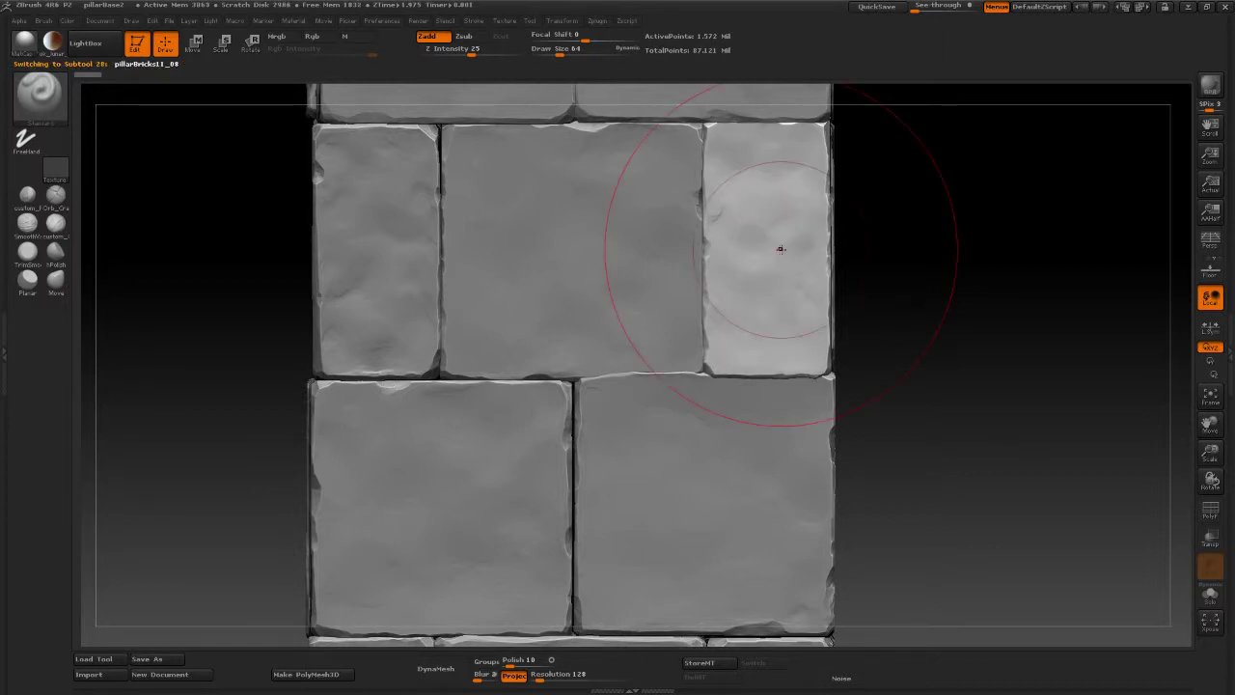
{"action": "key", "text": "w"}
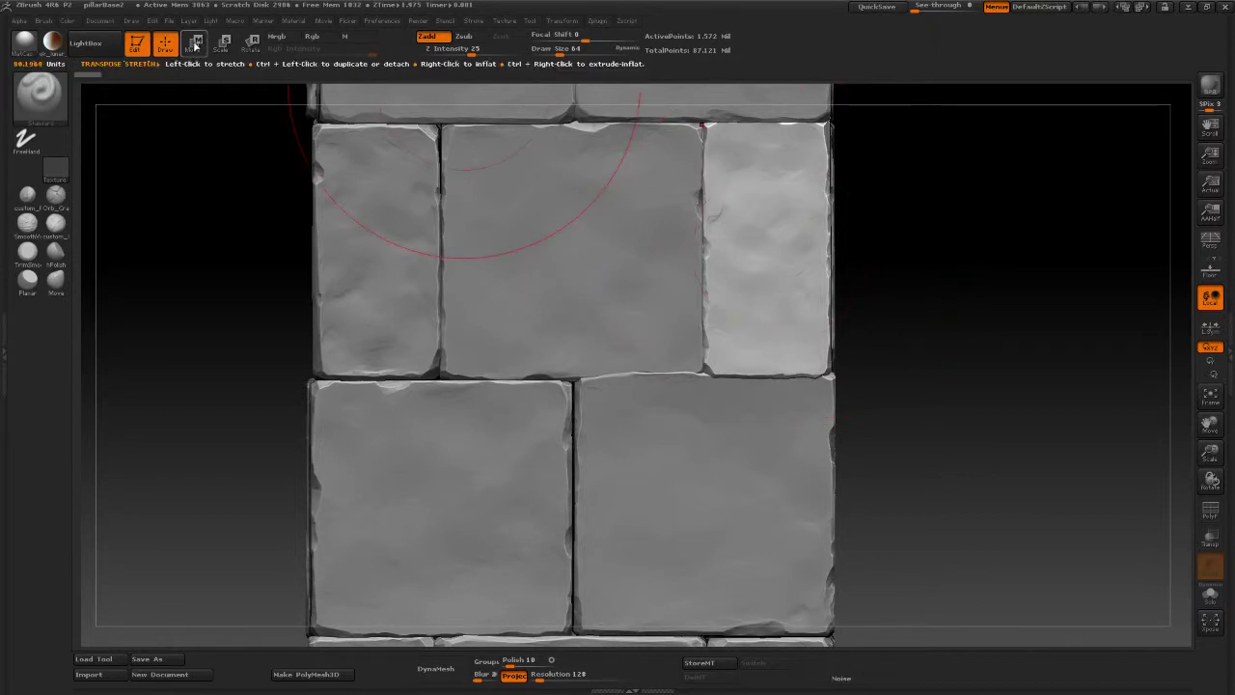
{"action": "left_click_drag", "start_coordinate": [761, 250], "coordinate": [938, 250]}
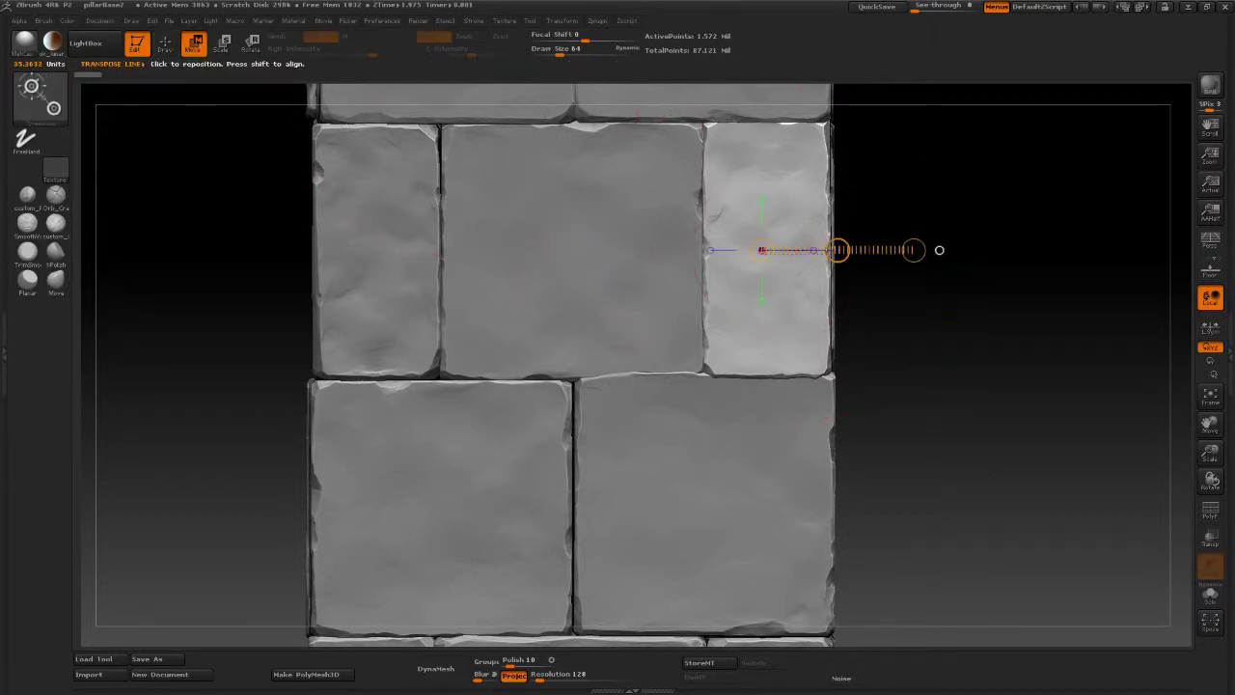
{"action": "left_click_drag", "start_coordinate": [837, 250], "coordinate": [838, 251]}
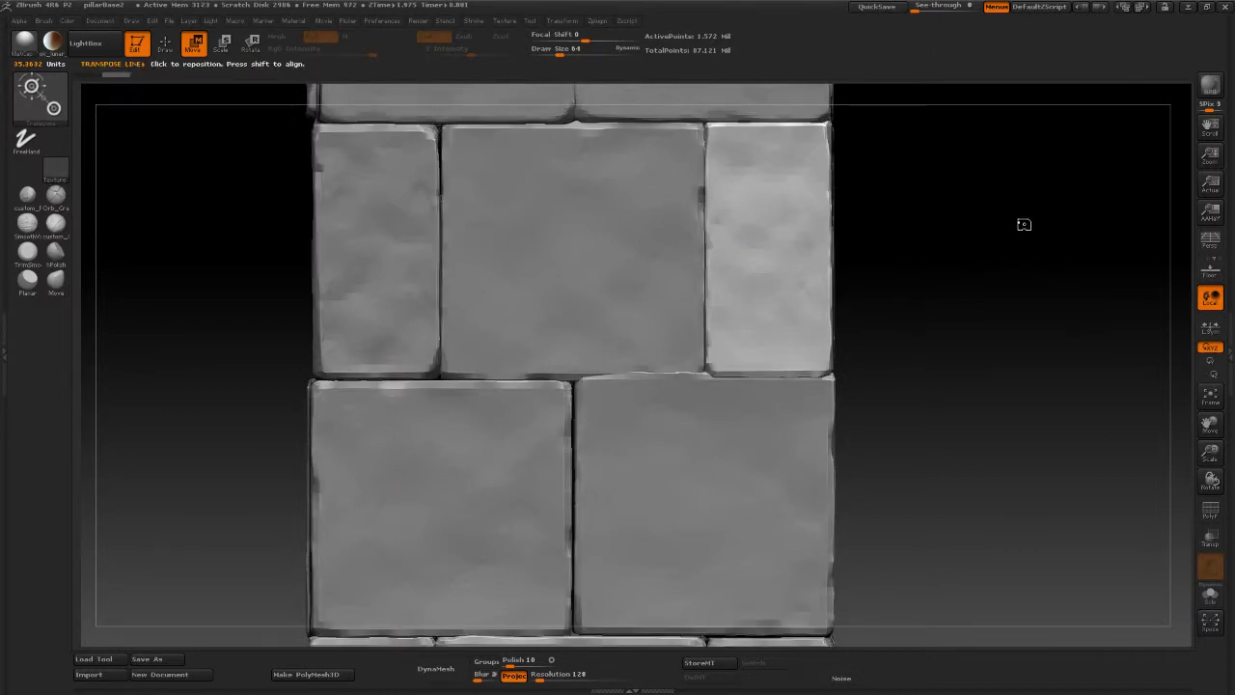
{"action": "key", "text": "ctrl+z"}
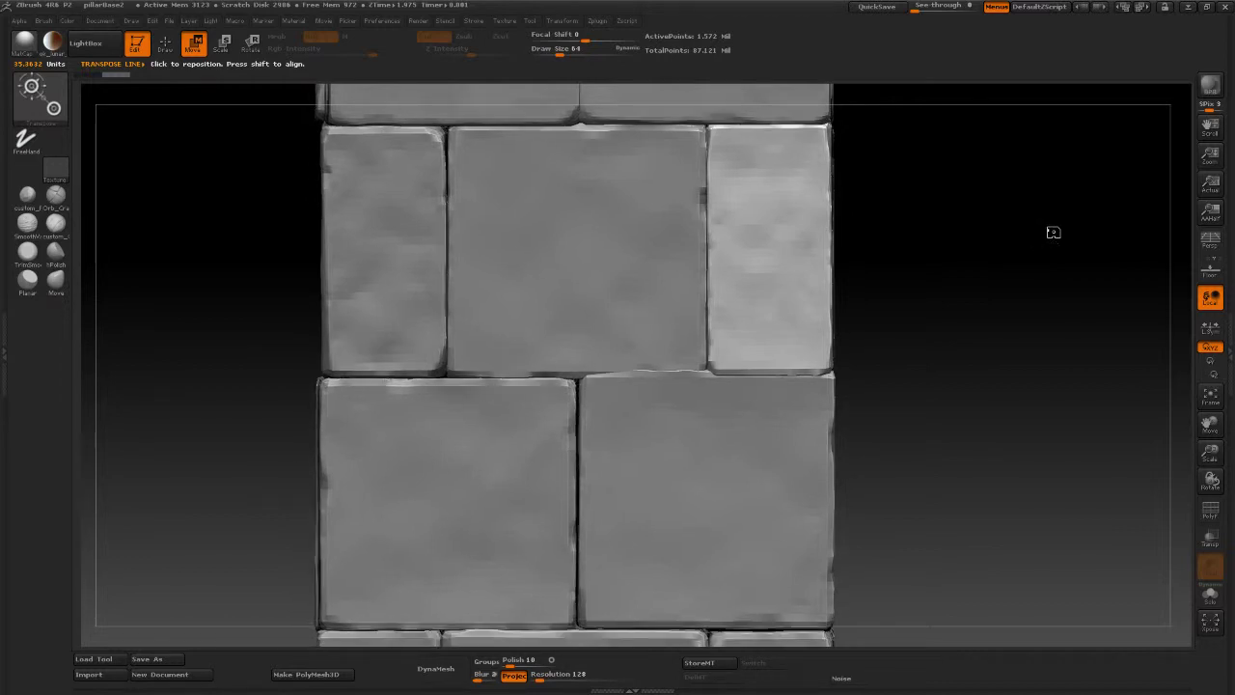
{"action": "key", "text": "ctrl+z"}
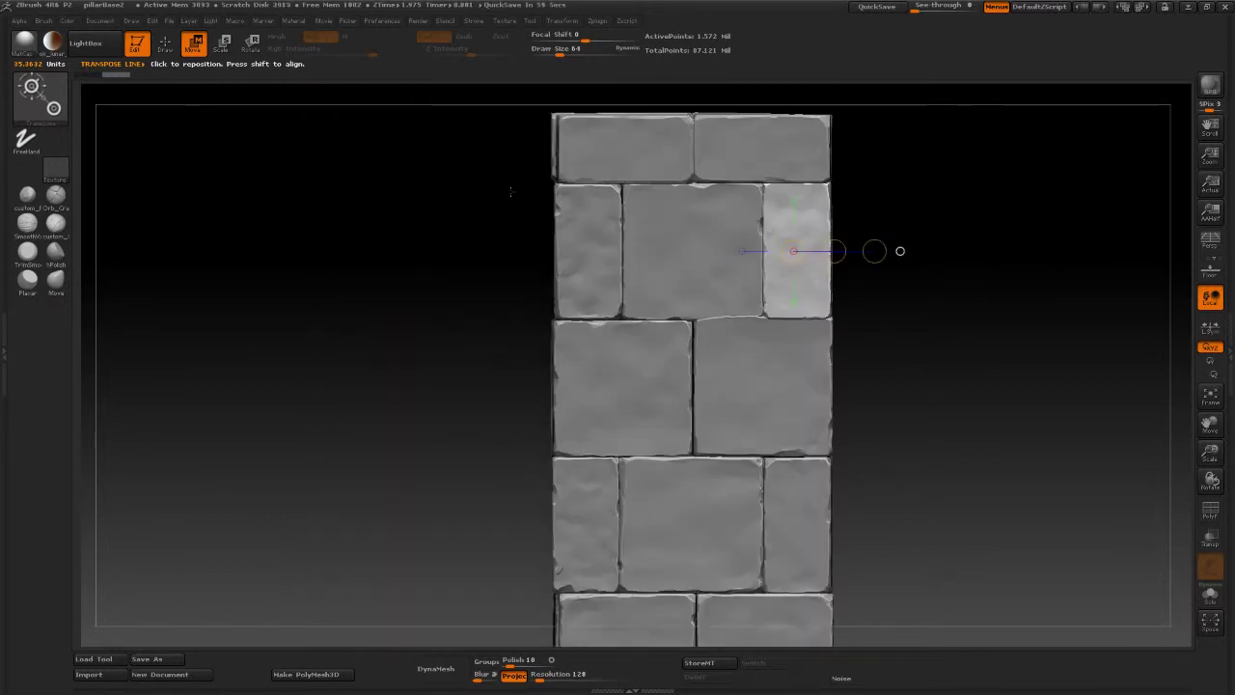
{"action": "key", "text": "q"}
{"action": "mouse_move", "coordinate": [929, 261]}
{"action": "right_mouse_down", "text": "ctrl"}
{"action": "mouse_move", "coordinate": [984, 295]}
{"action": "mouse_move", "coordinate": [1016, 351]}
{"action": "mouse_move", "coordinate": [1006, 267]}
{"action": "mouse_move", "coordinate": [968, 240]}
{"action": "right_mouse_up", "text": "ctrl"}
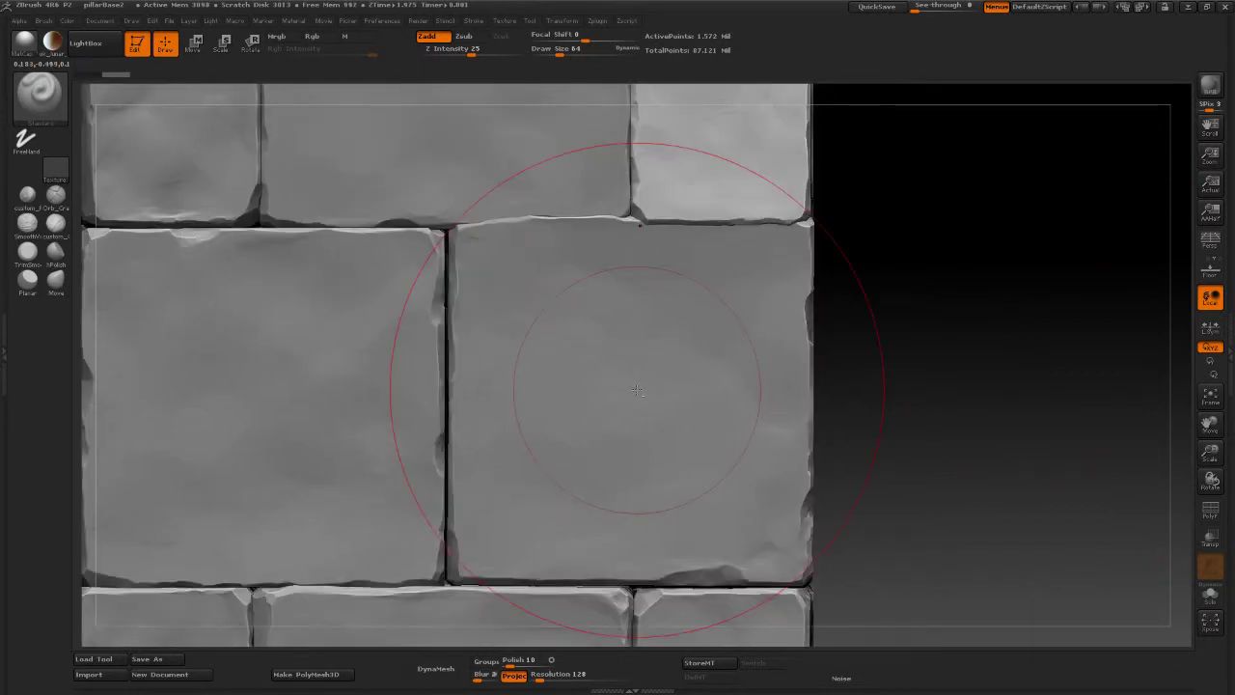
Step: Slide centre brick pillarBricks11_09 slightly down with a vertical transpose line, then reframe the pillar
{"action": "left_click", "coordinate": [672, 384], "text": "alt"}
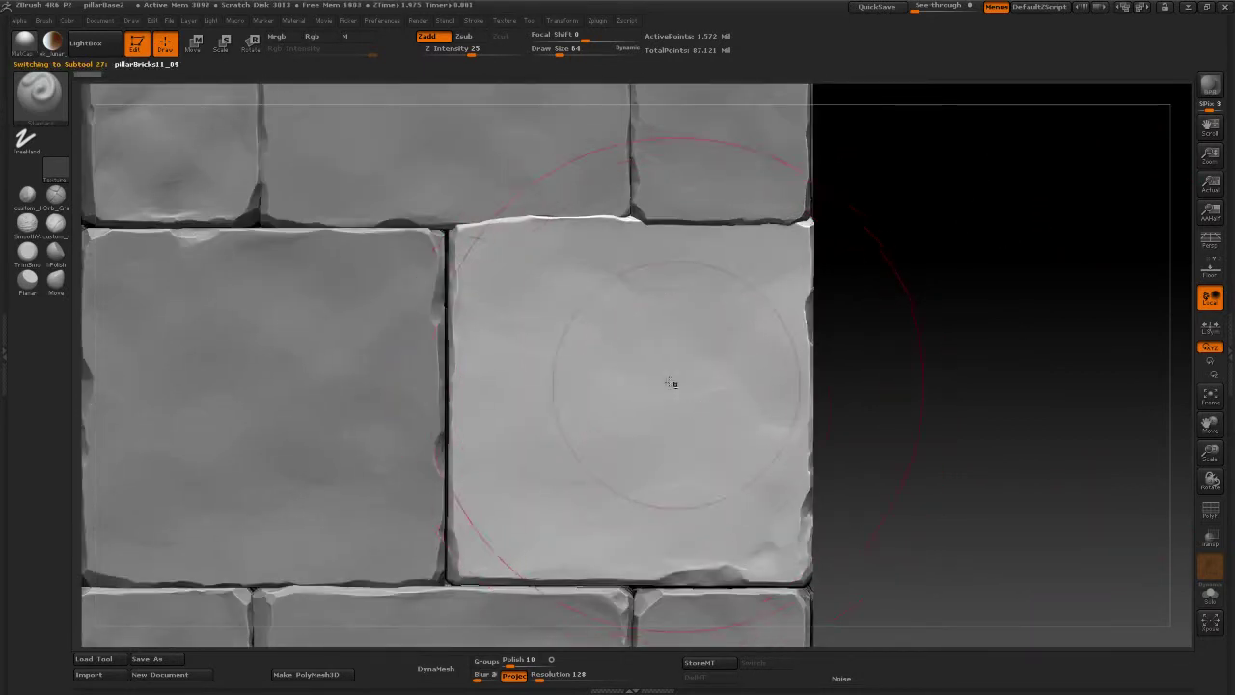
{"action": "key", "text": "w"}
{"action": "left_click_drag", "start_coordinate": [634, 408], "coordinate": [628, 590]}
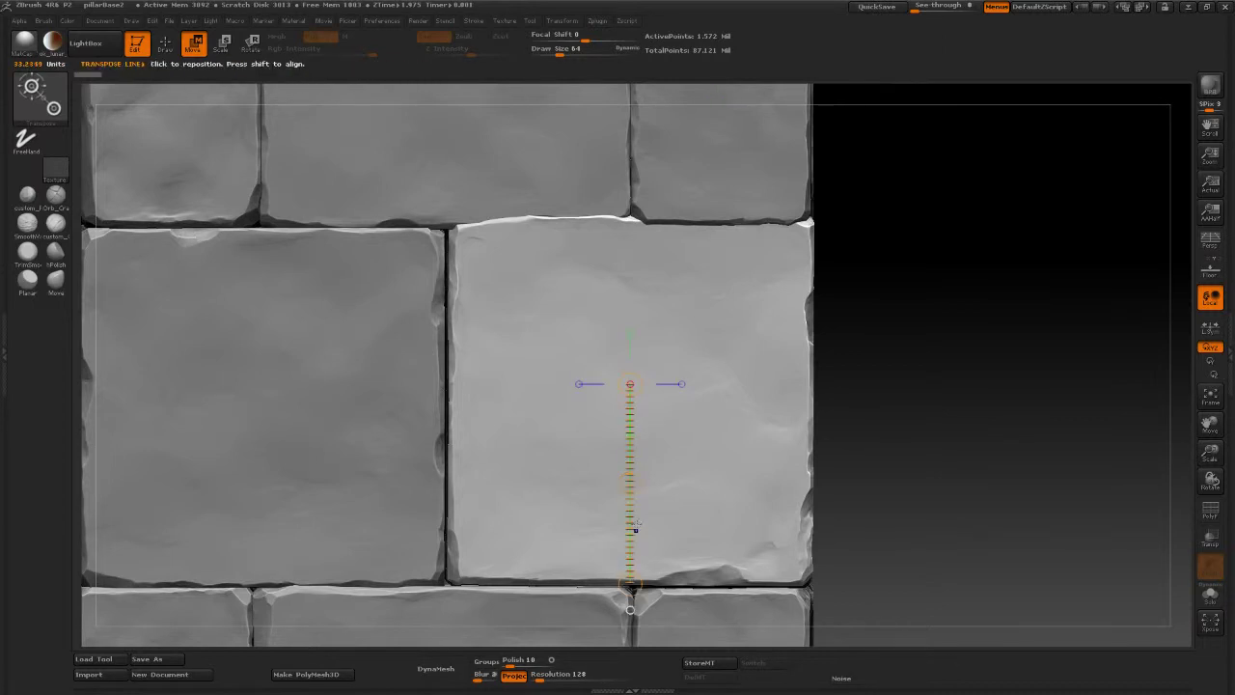
{"action": "left_click", "coordinate": [629, 486]}
{"action": "left_click_drag", "start_coordinate": [629, 486], "coordinate": [628, 492]}
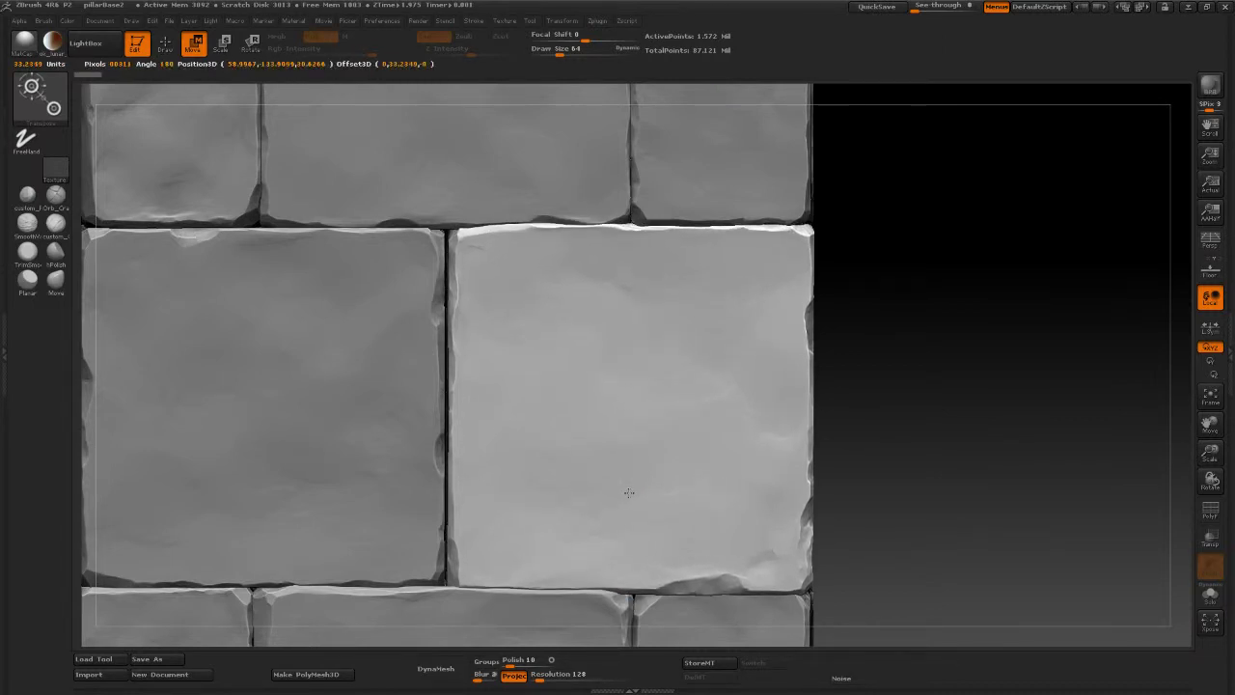
{"action": "left_click_drag", "start_coordinate": [628, 492], "coordinate": [627, 491]}
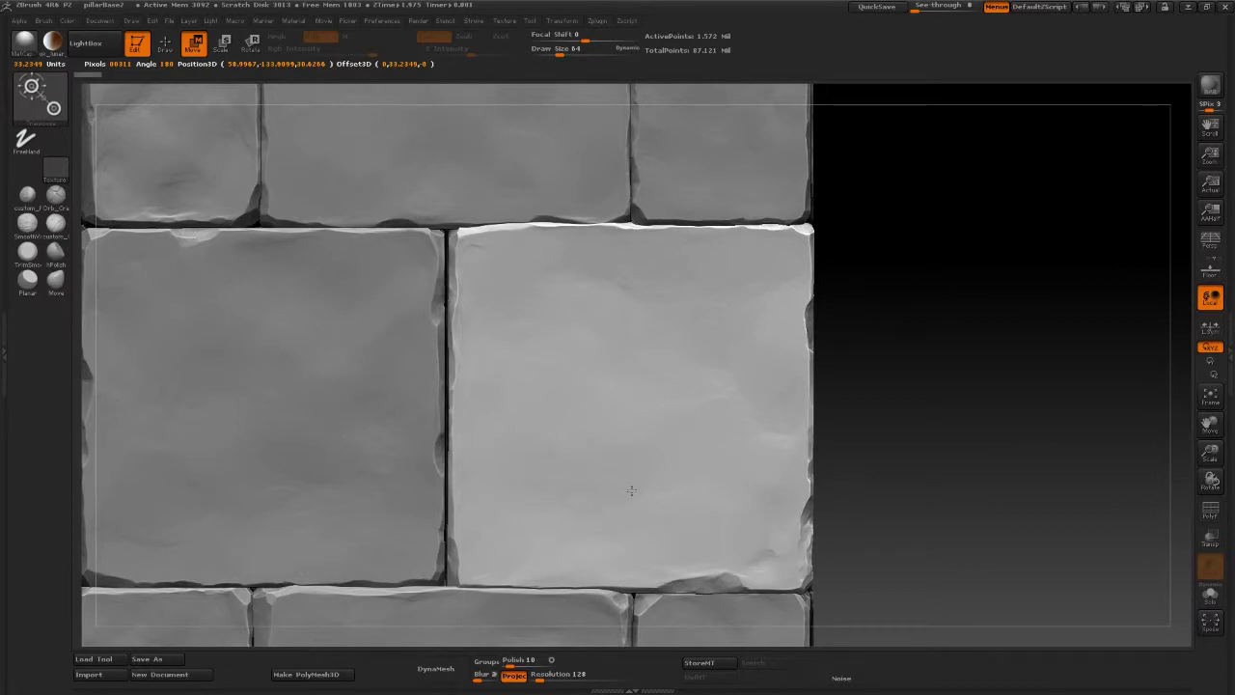
{"action": "key", "text": "f"}
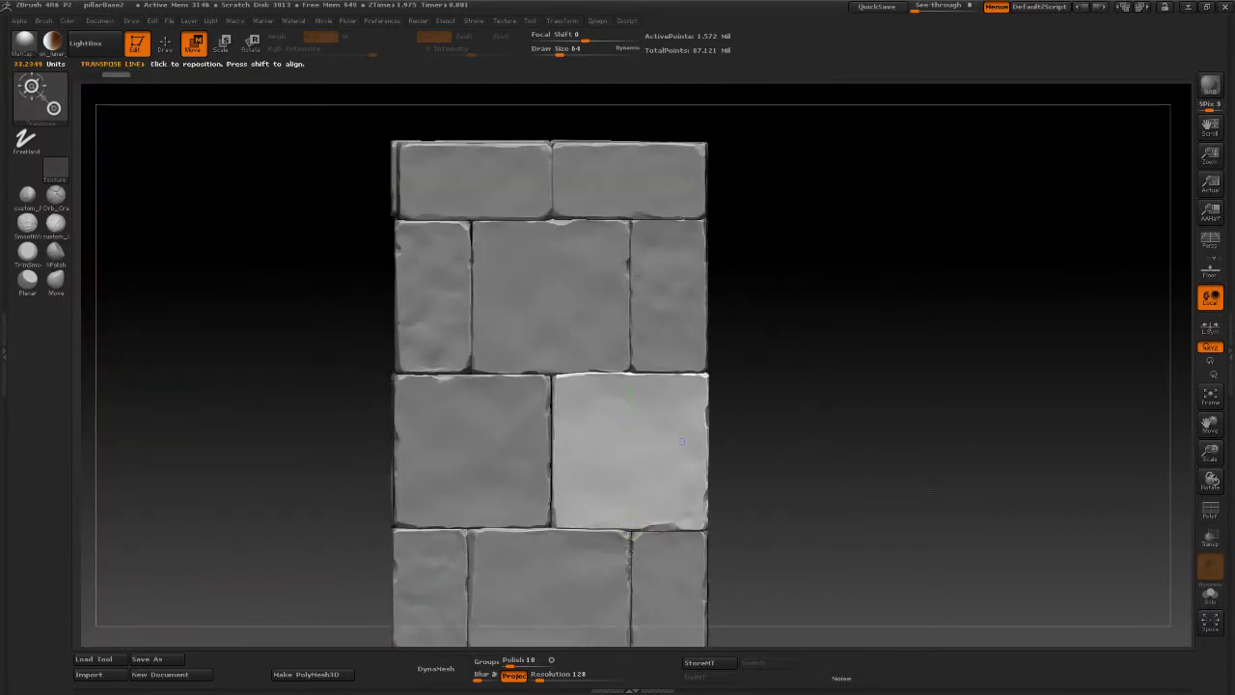
{"action": "mouse_move", "coordinate": [930, 489]}
{"action": "left_mouse_down", "text": "alt"}
{"action": "mouse_move", "coordinate": [823, 385]}
{"action": "mouse_move", "coordinate": [828, 397]}
{"action": "mouse_move", "coordinate": [749, 350]}
{"action": "mouse_move", "coordinate": [880, 421]}
{"action": "mouse_move", "coordinate": [854, 450]}
{"action": "left_mouse_up", "text": "alt"}
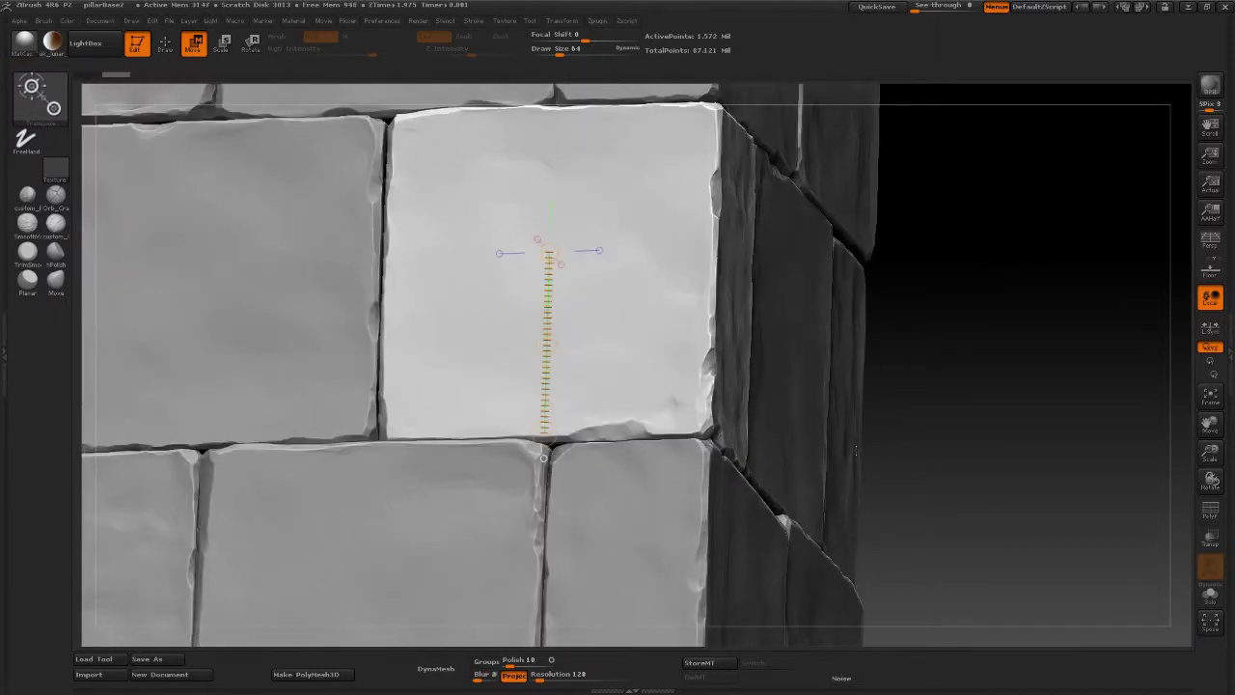
Step: Isolate the right brick, shrink the brush to size 7 and sculpt along its lower edge
{"action": "left_click", "coordinate": [1209, 600]}
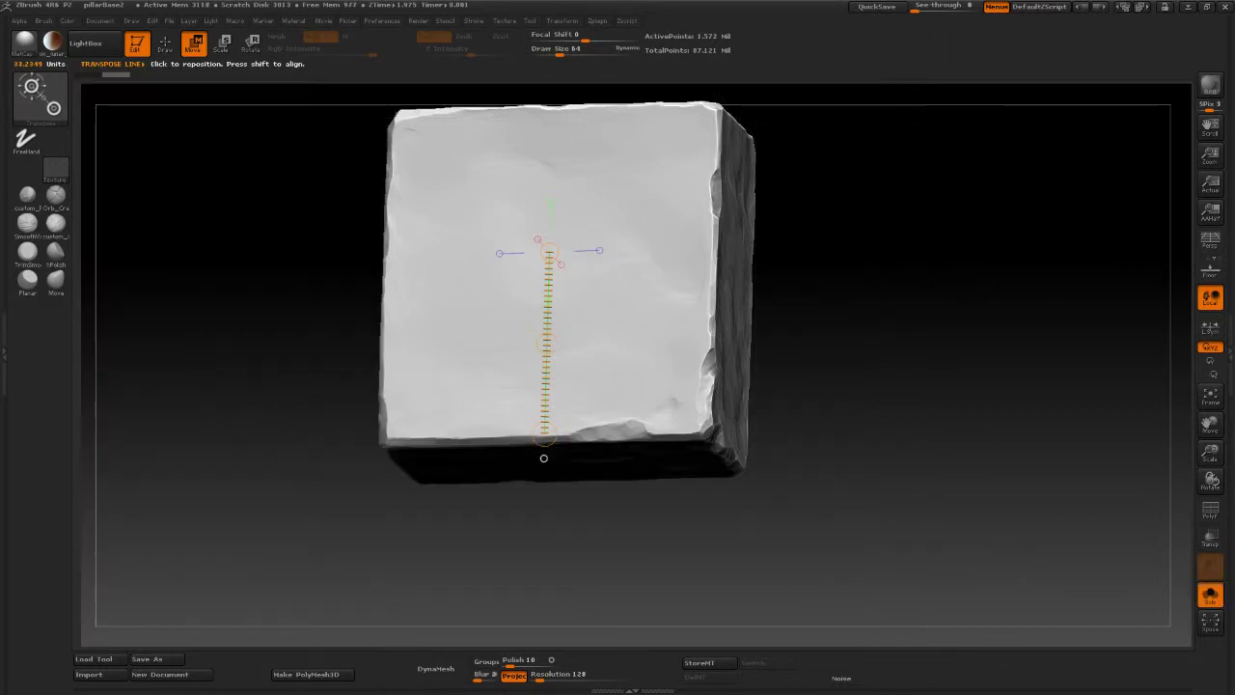
{"action": "key", "text": "q"}
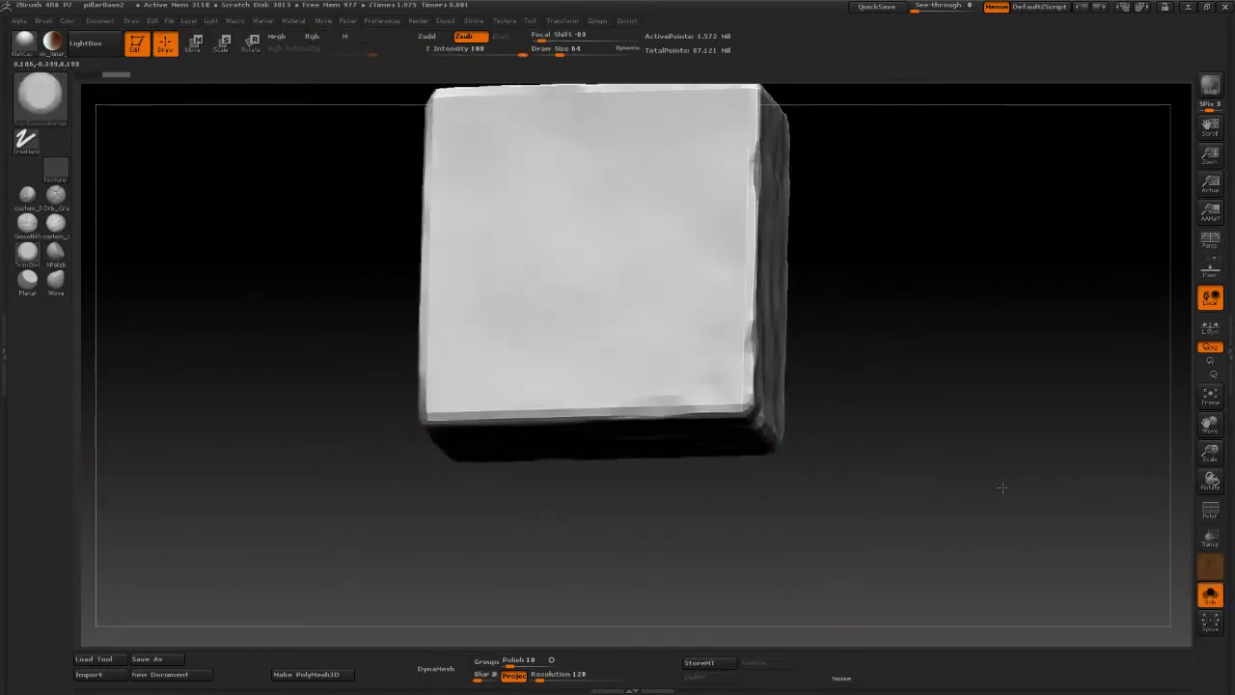
{"action": "left_click_drag", "start_coordinate": [971, 496], "coordinate": [775, 342]}
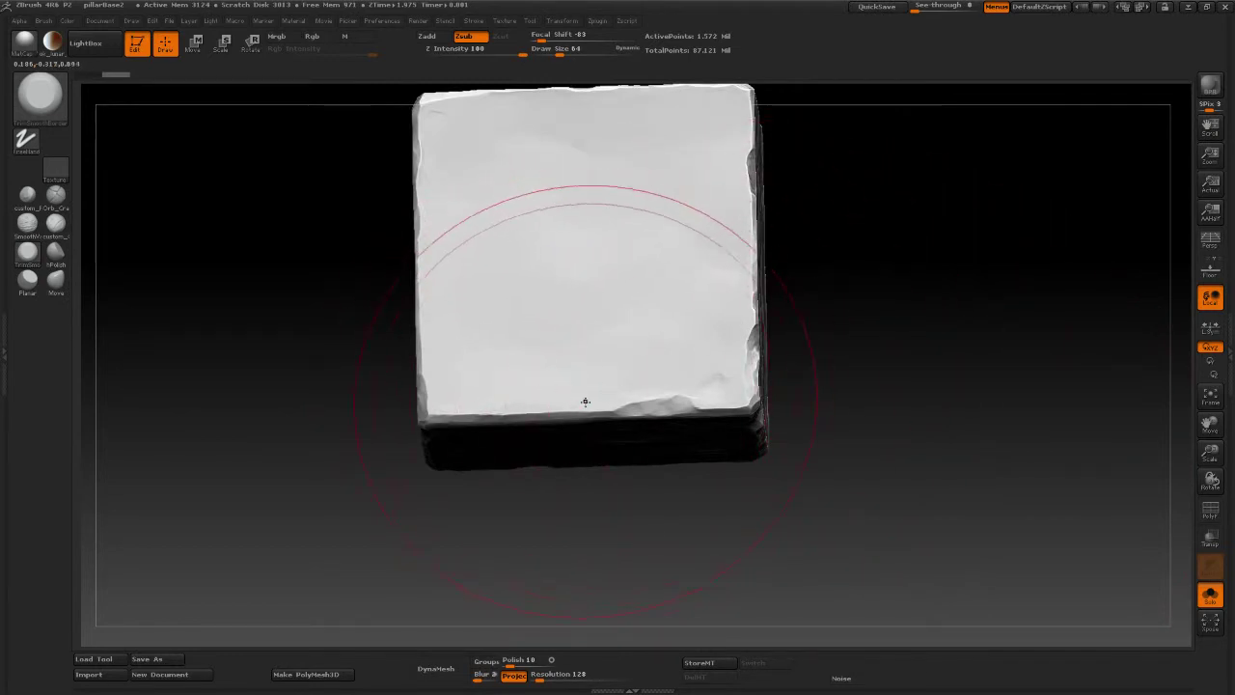
{"action": "key", "text": "space"}
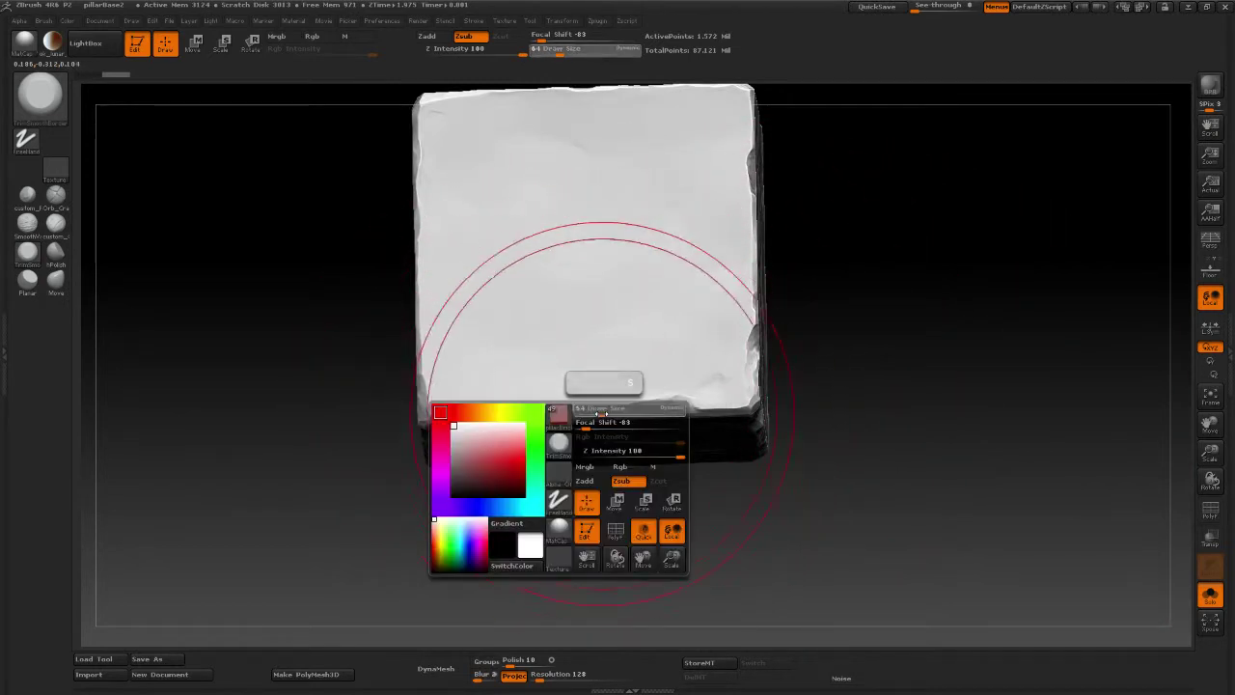
{"action": "left_click_drag", "start_coordinate": [592, 410], "coordinate": [579, 413]}
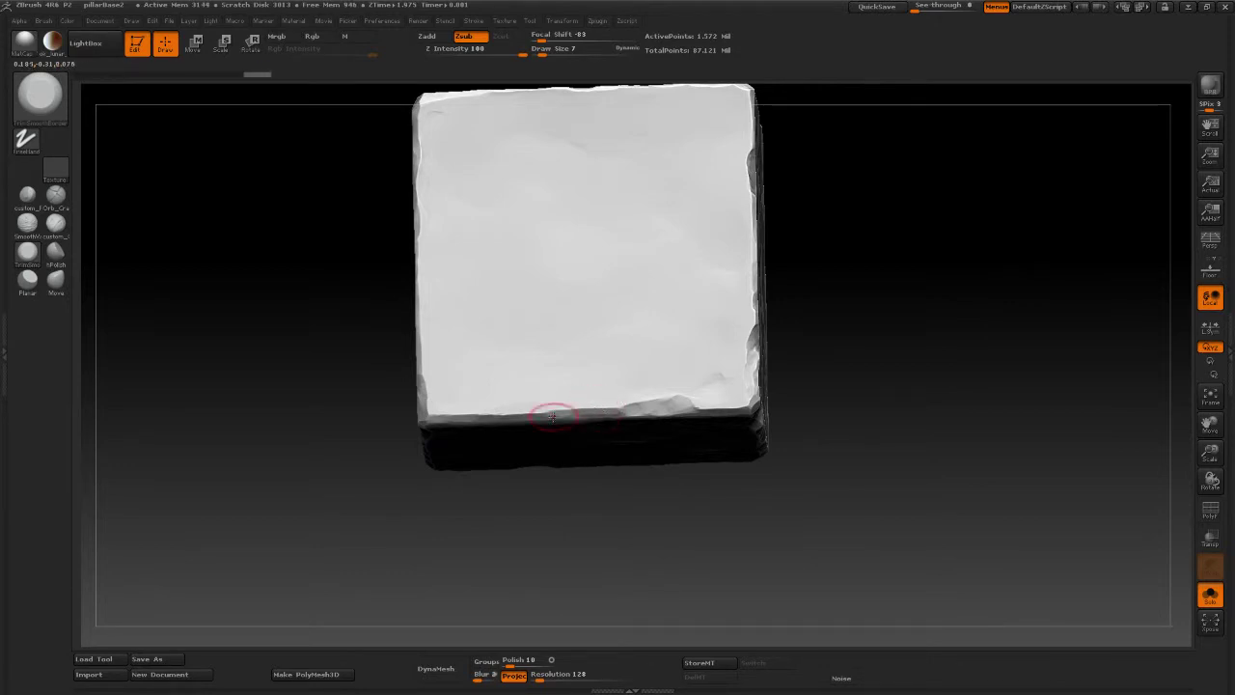
{"action": "mouse_move", "coordinate": [518, 414]}
{"action": "left_mouse_down"}
{"action": "mouse_move", "coordinate": [440, 419]}
{"action": "mouse_move", "coordinate": [535, 409]}
{"action": "left_mouse_up"}
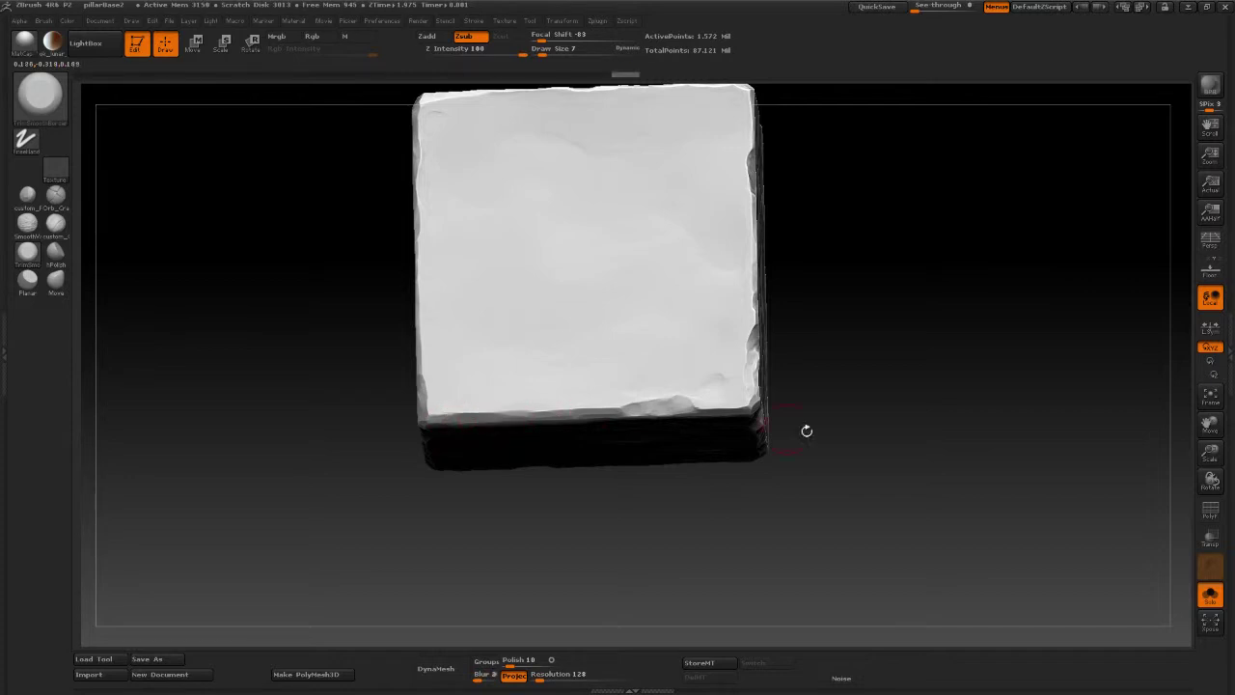
Step: Toggle Solo to compare the brick with its neighbours, re-isolating it from a straight front view
{"action": "left_click", "coordinate": [1211, 595]}
{"action": "mouse_move", "coordinate": [940, 425]}
{"action": "left_mouse_down"}
{"action": "mouse_move", "coordinate": [889, 393]}
{"action": "mouse_move", "coordinate": [868, 398]}
{"action": "left_mouse_up"}
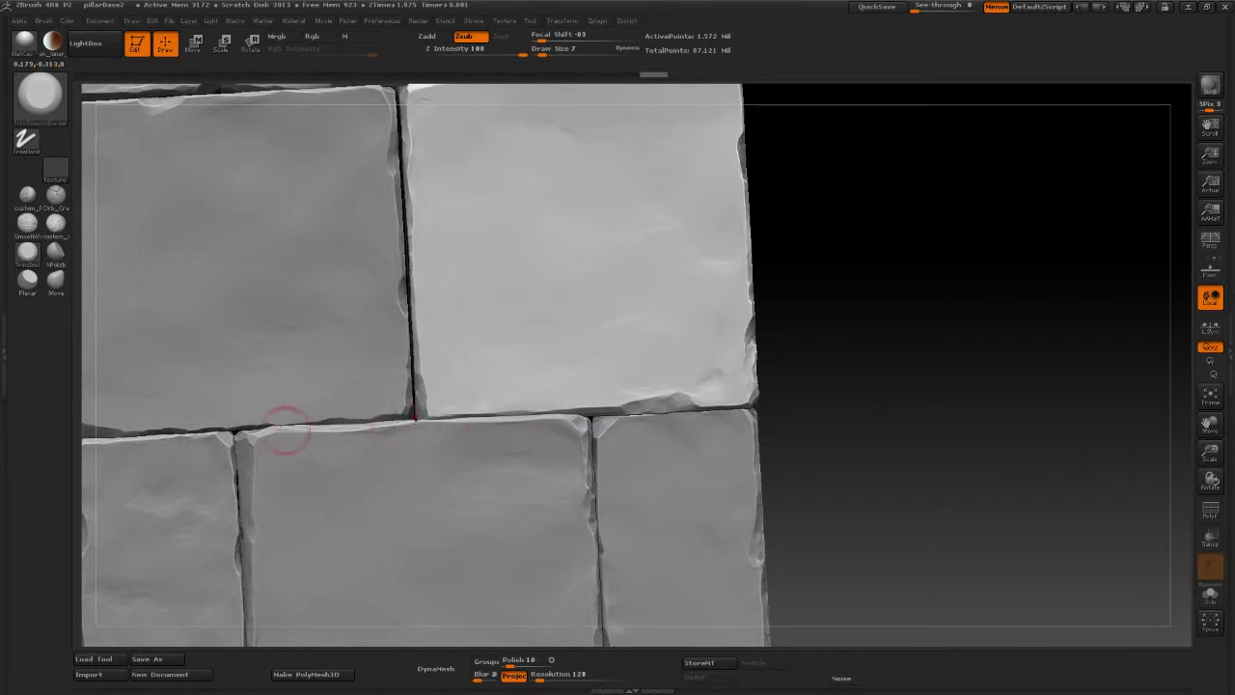
{"action": "left_click", "coordinate": [1210, 595]}
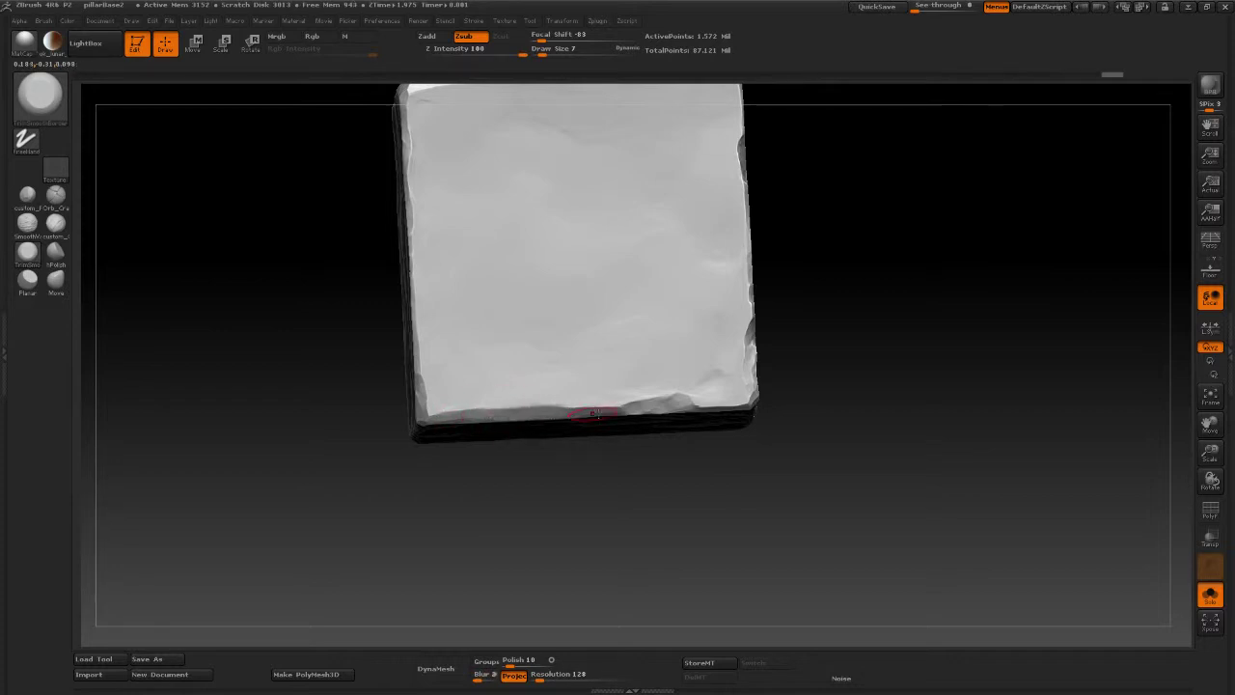
{"action": "left_click", "coordinate": [1201, 595]}
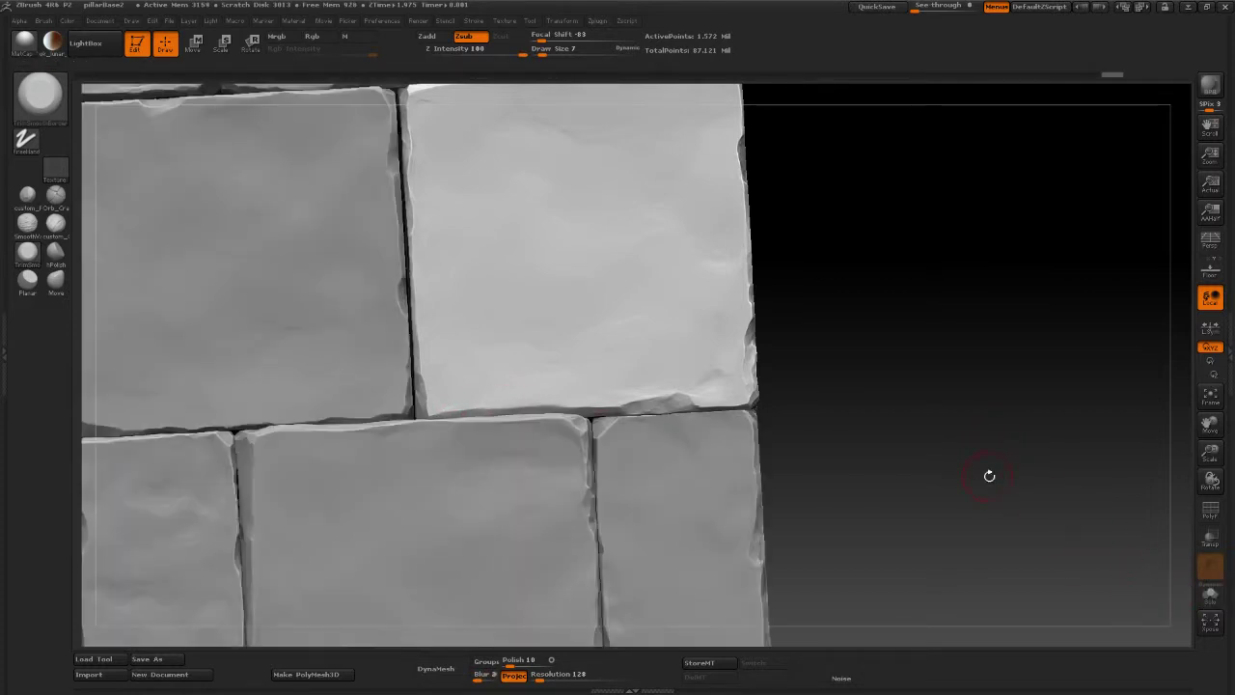
{"action": "mouse_move", "coordinate": [989, 475]}
{"action": "left_mouse_down"}
{"action": "mouse_move", "coordinate": [913, 384]}
{"action": "mouse_move", "coordinate": [843, 425]}
{"action": "mouse_move", "coordinate": [902, 474]}
{"action": "mouse_move", "coordinate": [884, 468]}
{"action": "mouse_move", "coordinate": [903, 462]}
{"action": "left_mouse_up"}
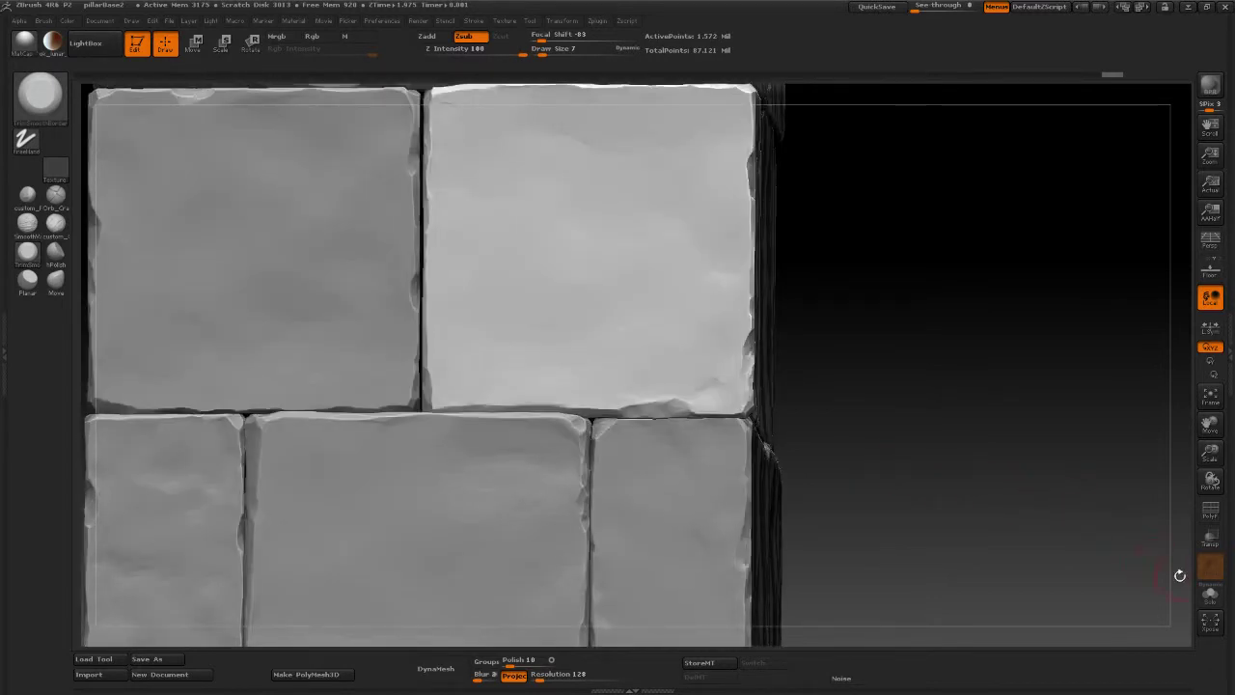
{"action": "left_click", "coordinate": [1210, 594]}
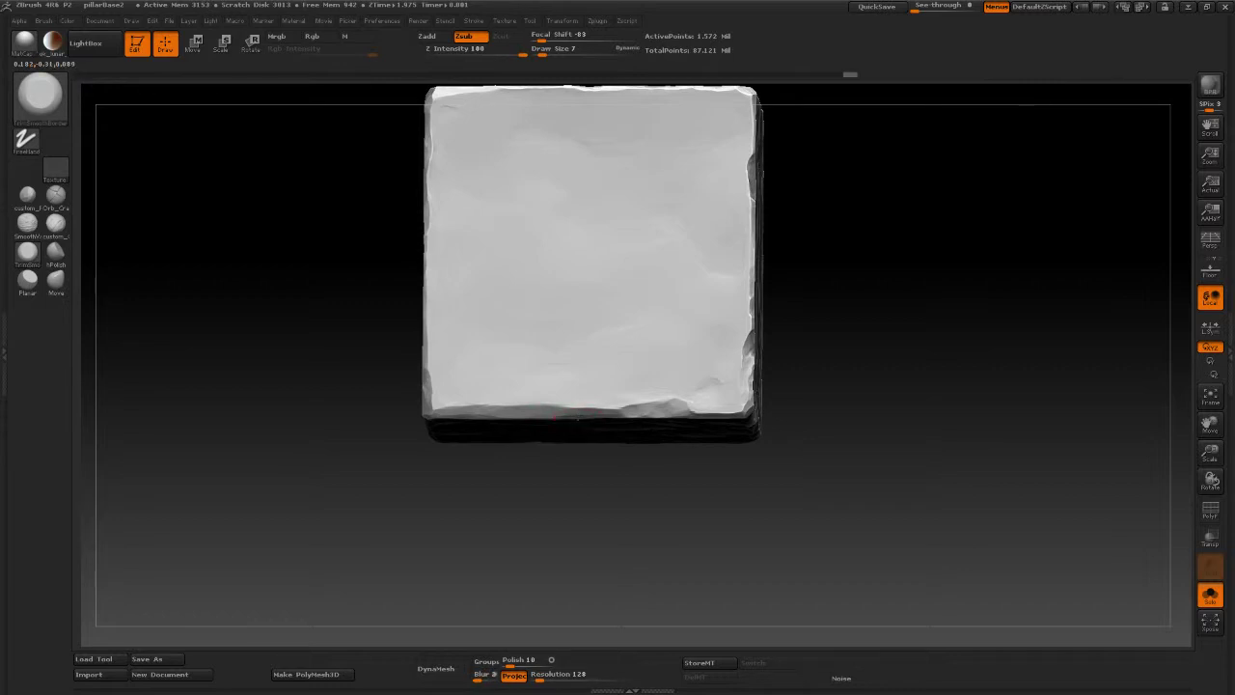
Step: Set Draw Size to 6 and check the brick's right side against the pillar
{"action": "key", "text": "space"}
{"action": "left_click_drag", "start_coordinate": [576, 413], "coordinate": [577, 413]}
{"action": "left_click_drag", "start_coordinate": [824, 415], "coordinate": [598, 295]}
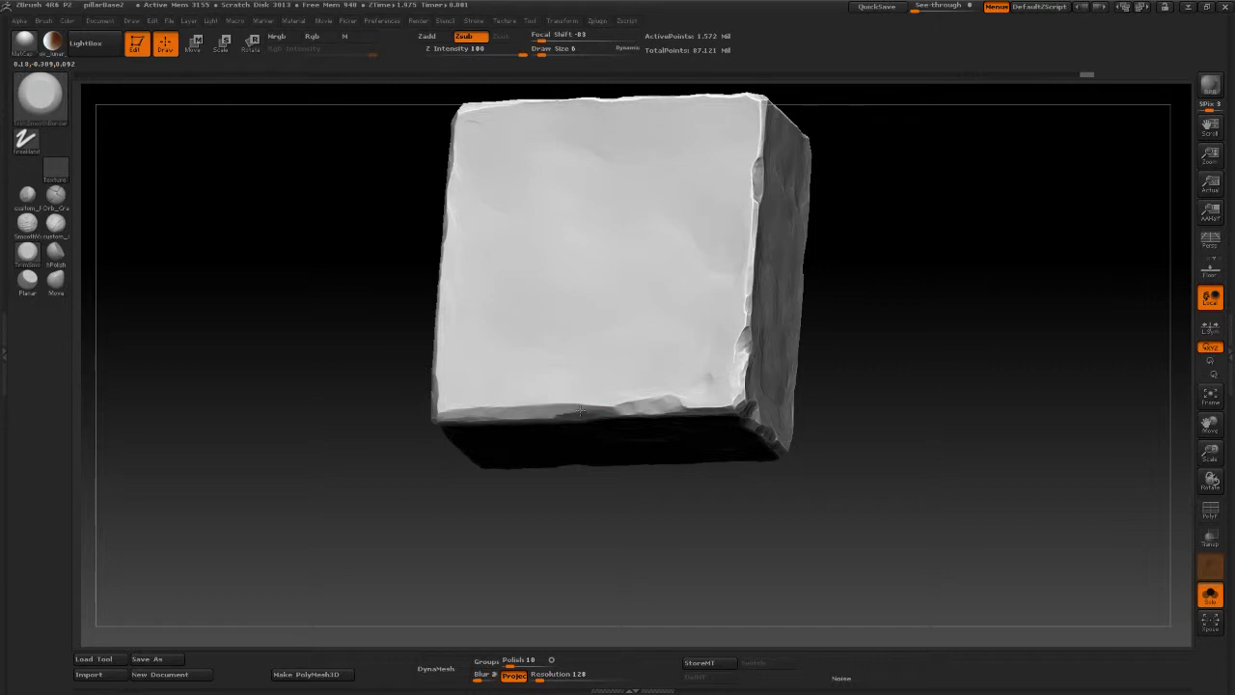
{"action": "left_click", "coordinate": [1045, 499]}
{"action": "left_click_drag", "start_coordinate": [1066, 469], "coordinate": [1055, 498]}
{"action": "left_click", "coordinate": [1210, 593]}
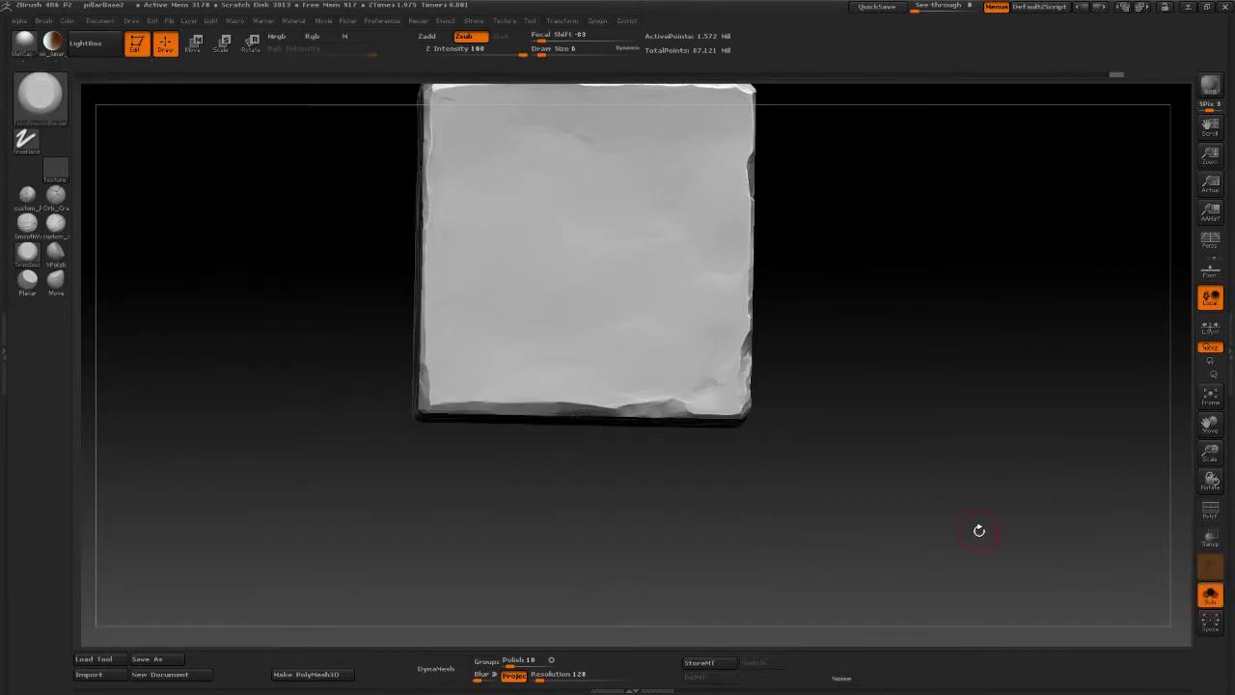
Step: Zoom in and isolate the brick, turning it to show its left side and bottom
{"action": "left_click_drag", "start_coordinate": [978, 530], "coordinate": [959, 479]}
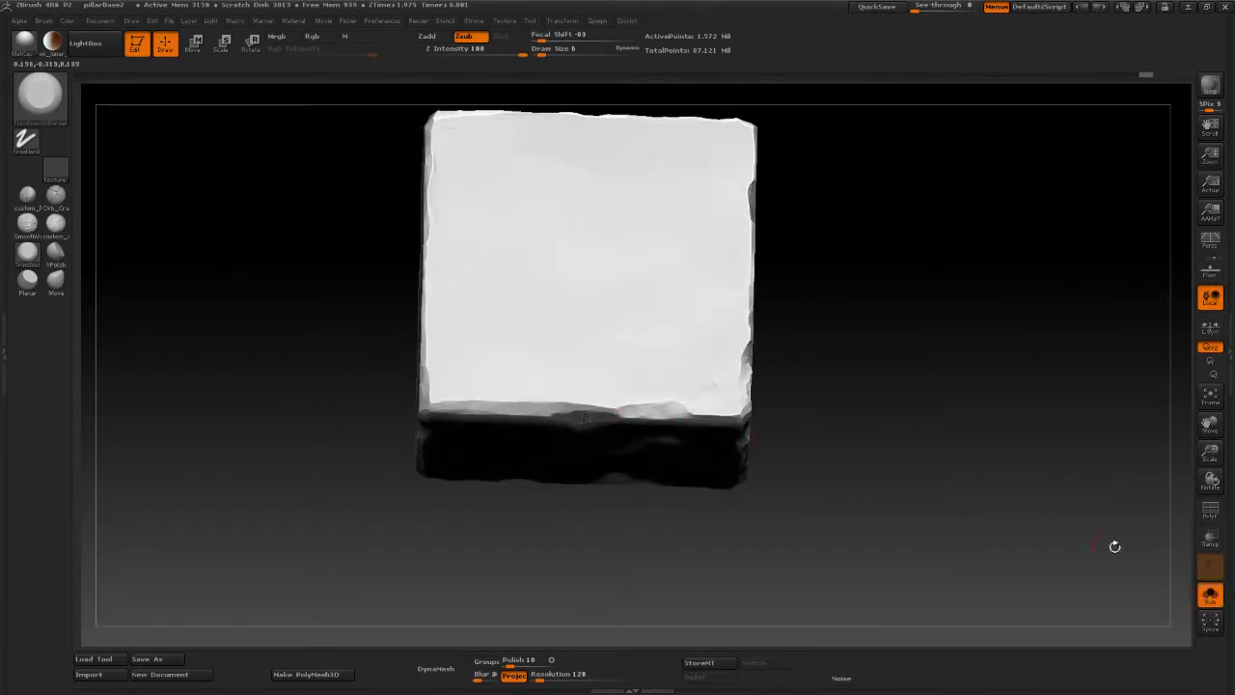
{"action": "left_click", "coordinate": [1210, 594]}
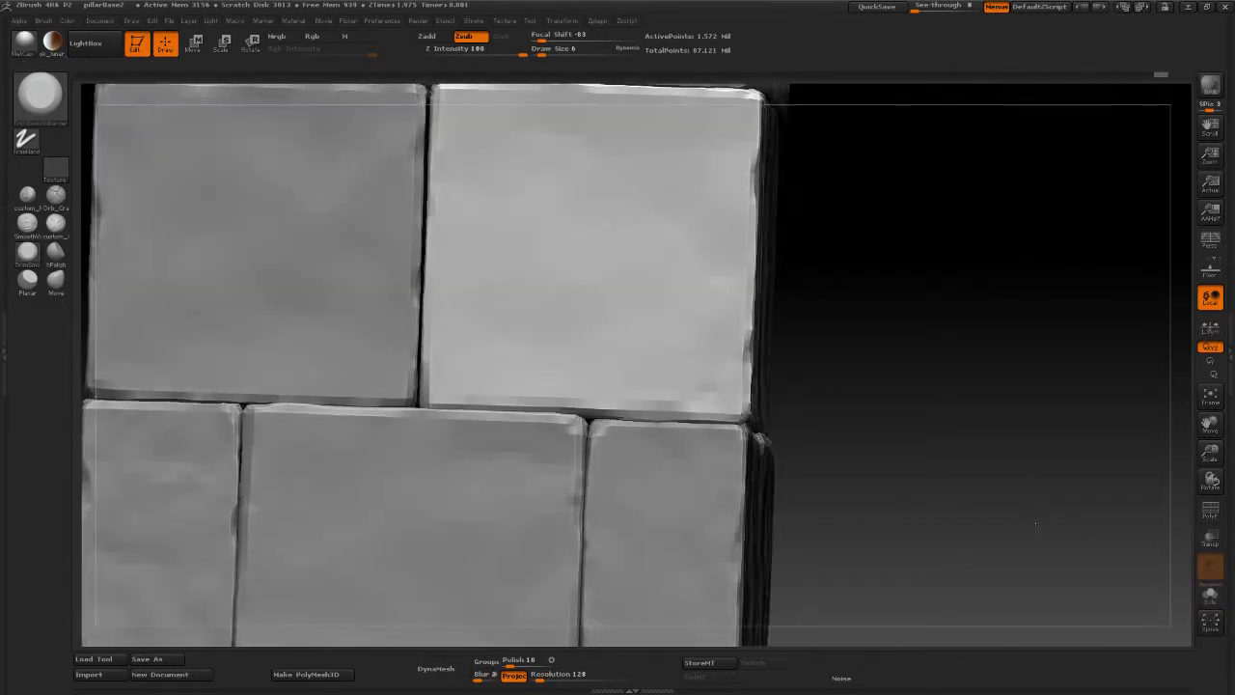
{"action": "mouse_move", "coordinate": [1036, 525]}
{"action": "left_mouse_down", "text": "shift"}
{"action": "mouse_move", "coordinate": [946, 497]}
{"action": "mouse_move", "coordinate": [897, 440]}
{"action": "left_mouse_up", "text": "shift"}
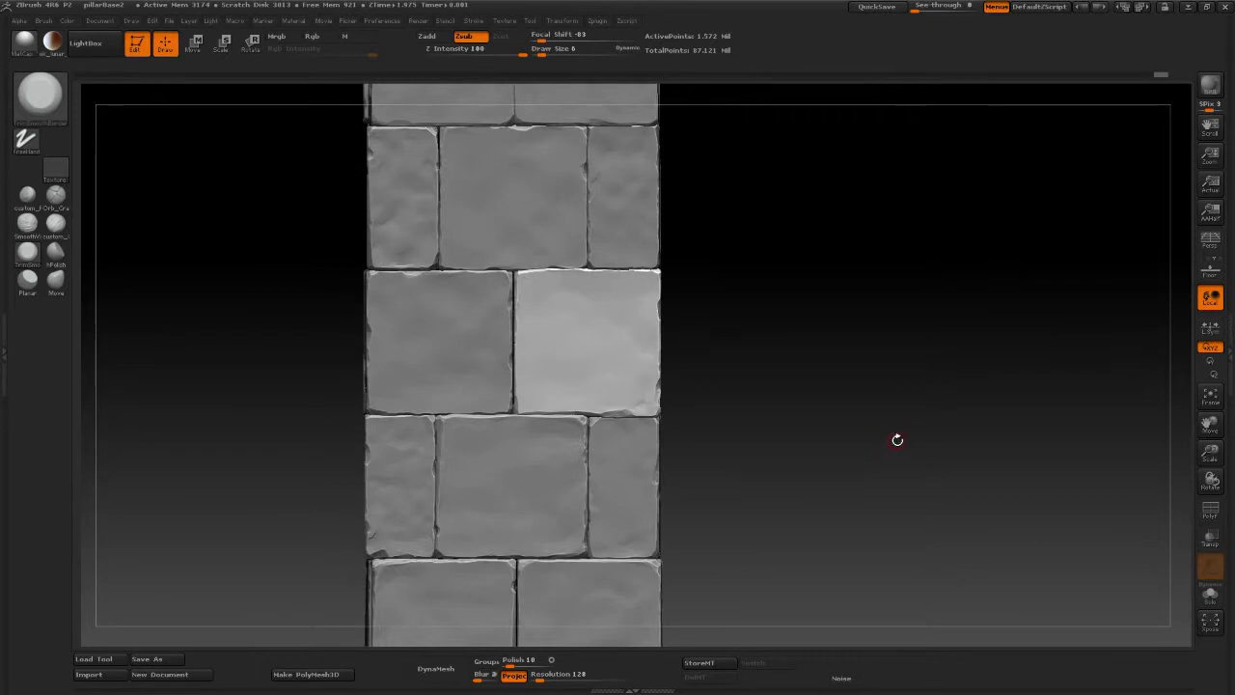
{"action": "left_click_drag", "start_coordinate": [884, 437], "coordinate": [1059, 448], "text": "alt"}
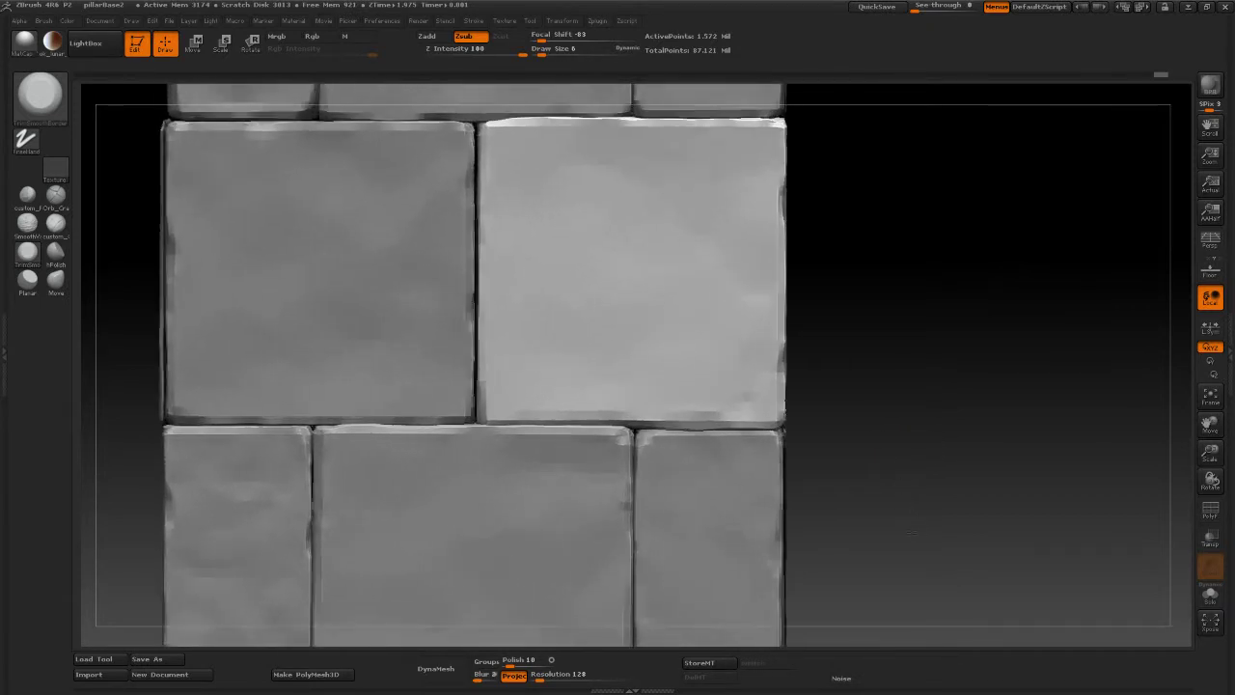
{"action": "left_click", "coordinate": [1210, 594]}
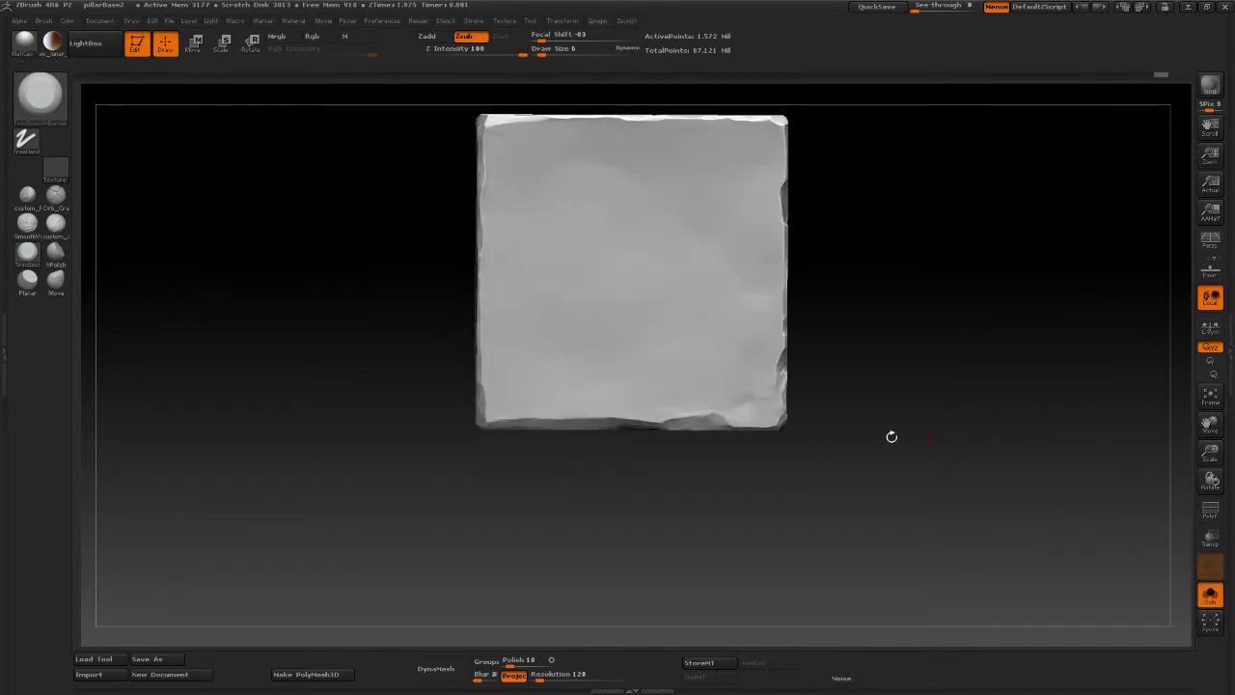
{"action": "mouse_move", "coordinate": [771, 545]}
{"action": "left_mouse_down"}
{"action": "mouse_move", "coordinate": [885, 472]}
{"action": "mouse_move", "coordinate": [739, 419]}
{"action": "mouse_move", "coordinate": [425, 403]}
{"action": "left_mouse_up"}
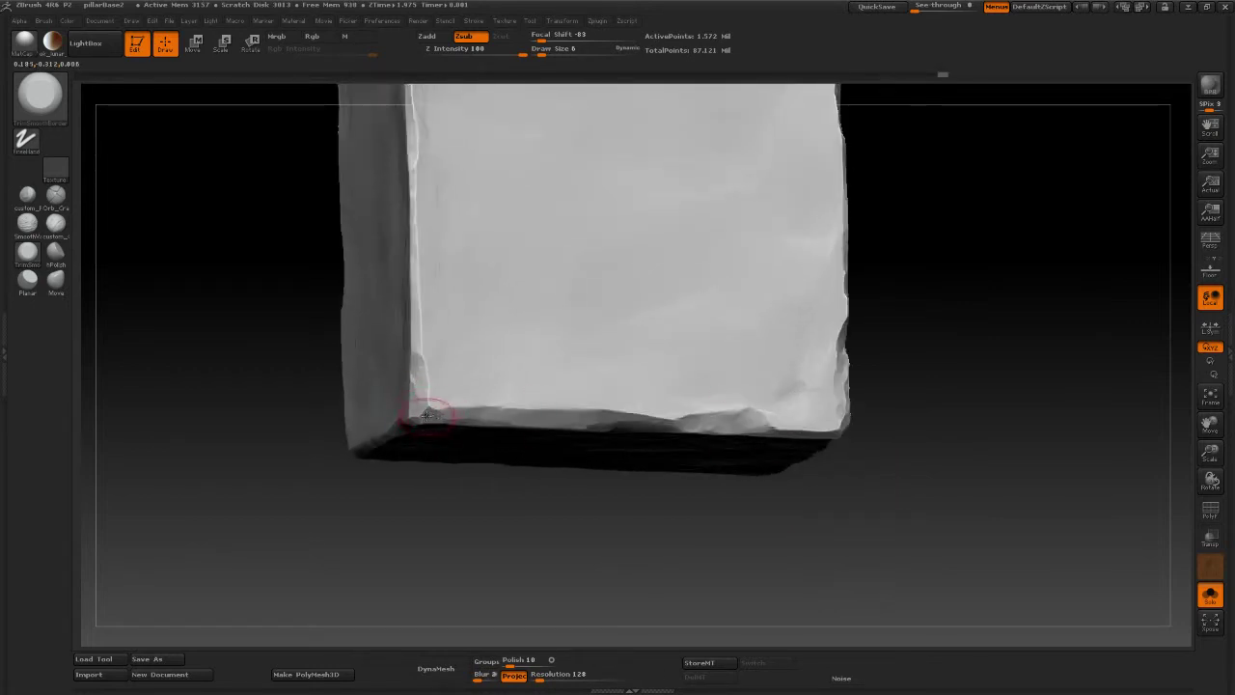
Step: Chip the brick's bottom-left corner edge, switching to Zsub to carve inward
{"action": "left_click_drag", "start_coordinate": [428, 415], "coordinate": [431, 413]}
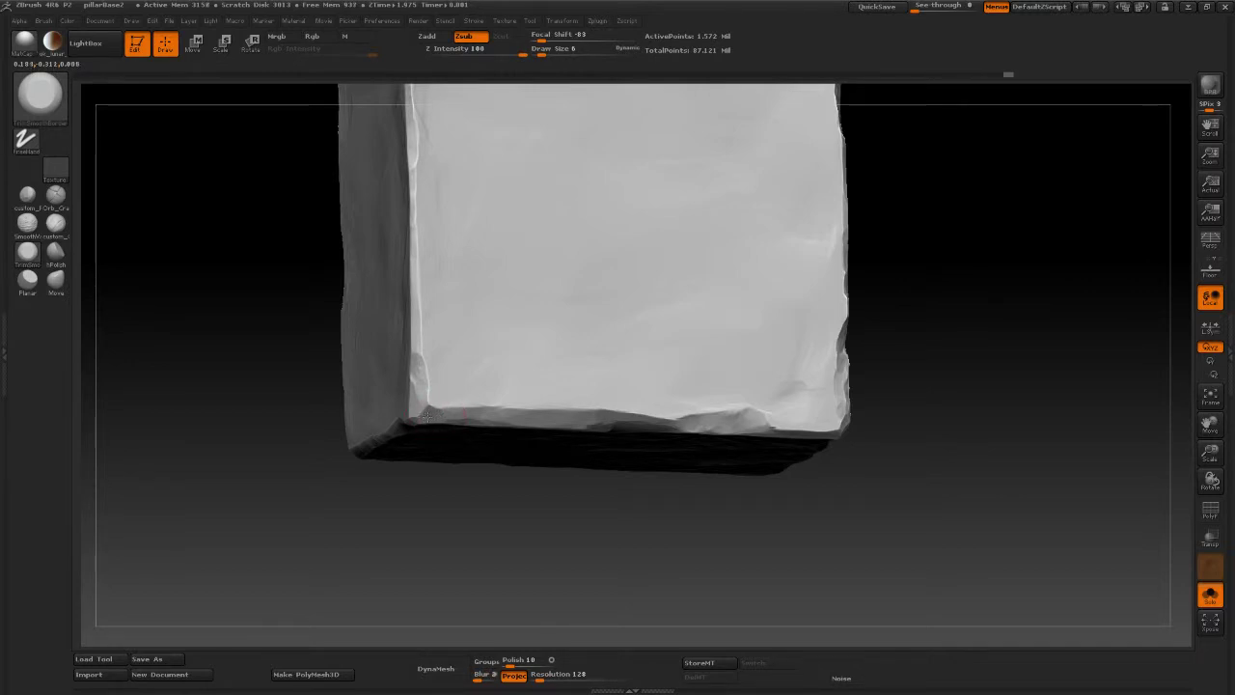
{"action": "left_click_drag", "start_coordinate": [981, 480], "coordinate": [998, 474], "text": "shift"}
{"action": "left_click", "coordinate": [1209, 594]}
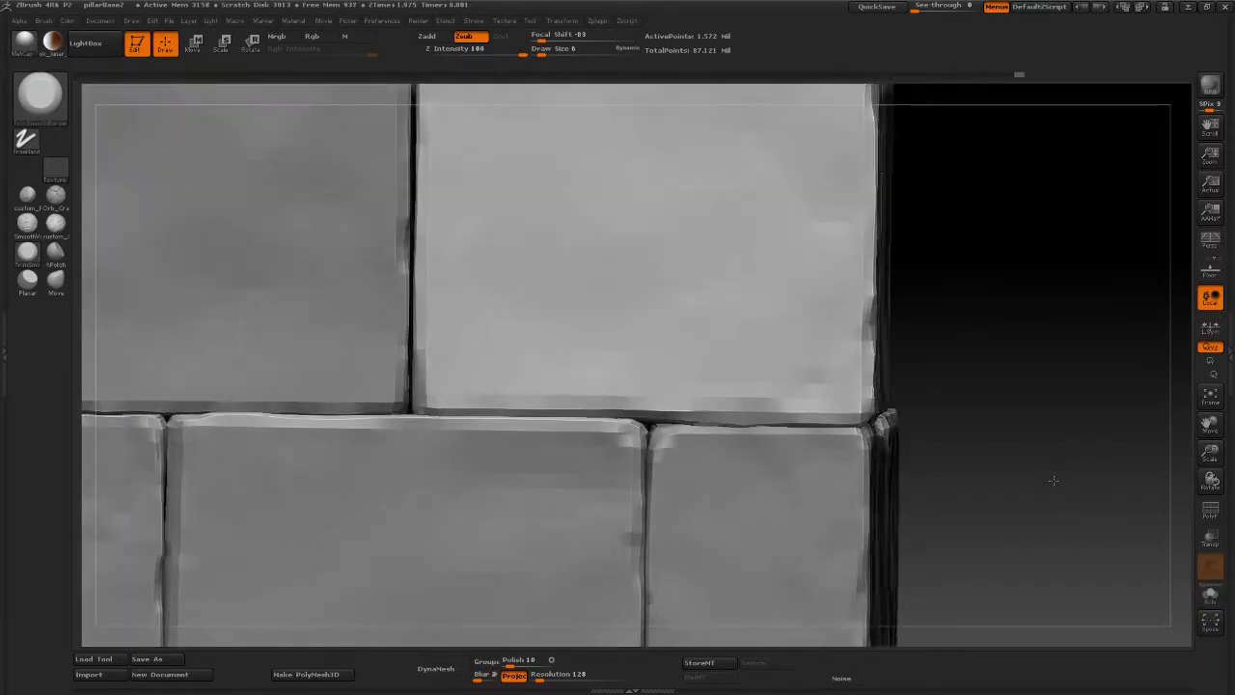
{"action": "key", "text": "1"}
{"action": "left_click", "coordinate": [1210, 594]}
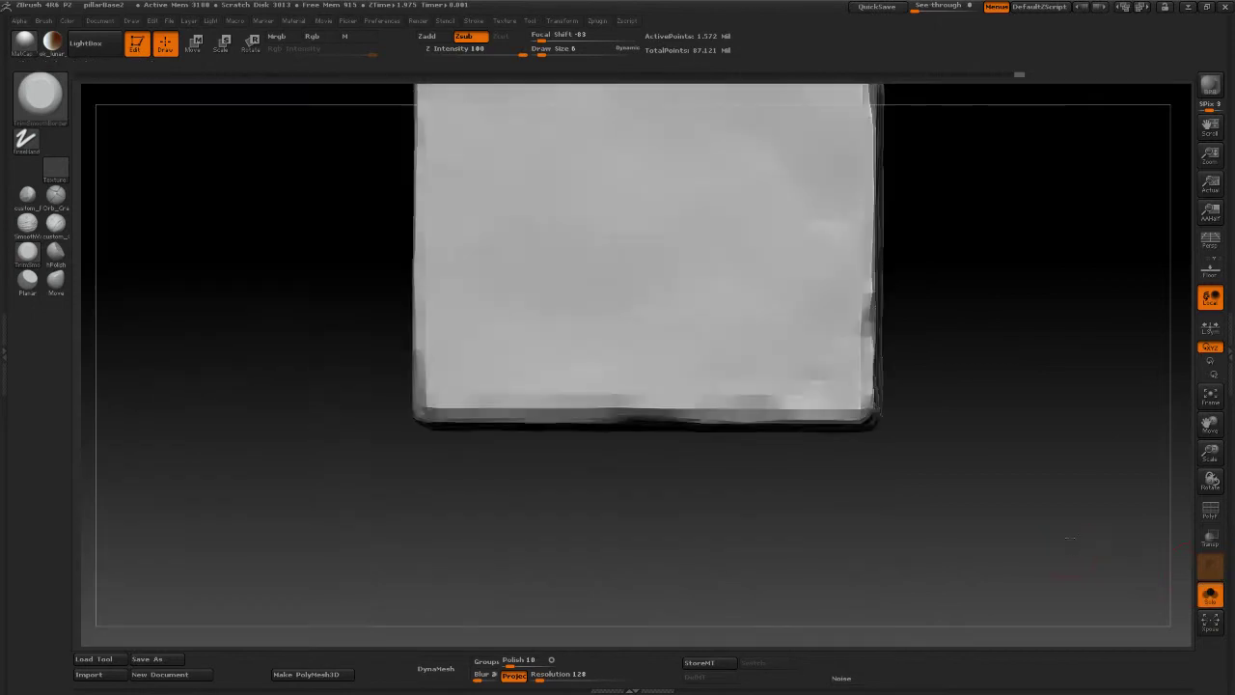
{"action": "left_click_drag", "start_coordinate": [436, 420], "coordinate": [444, 413]}
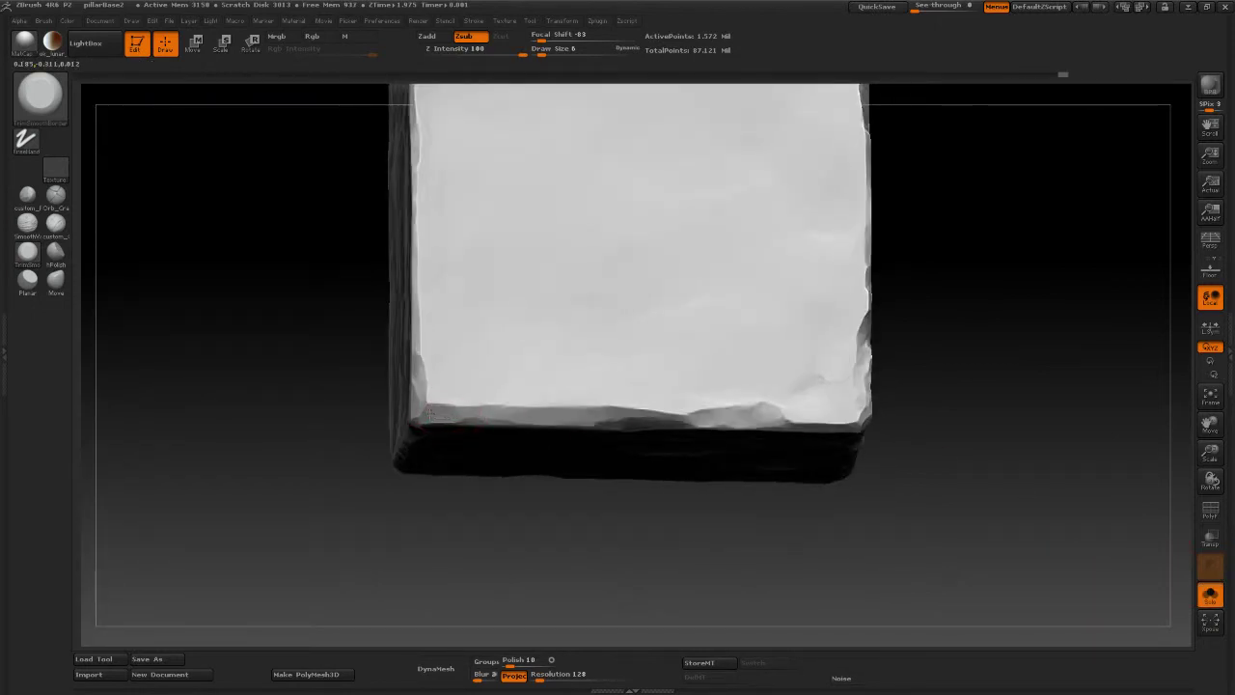
{"action": "left_click_drag", "start_coordinate": [413, 428], "coordinate": [409, 422]}
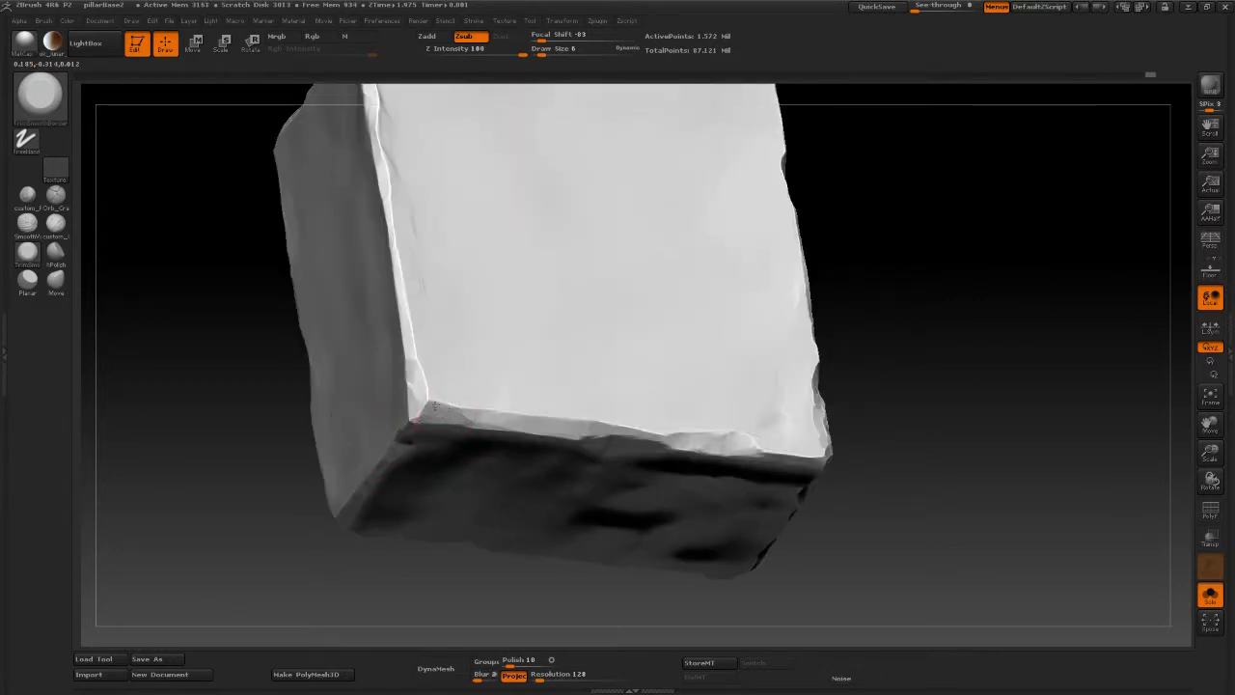
Step: Show the neighbouring bricks and reframe the pillar front-on, zoomed in on the bricks
{"action": "left_click", "coordinate": [1210, 593]}
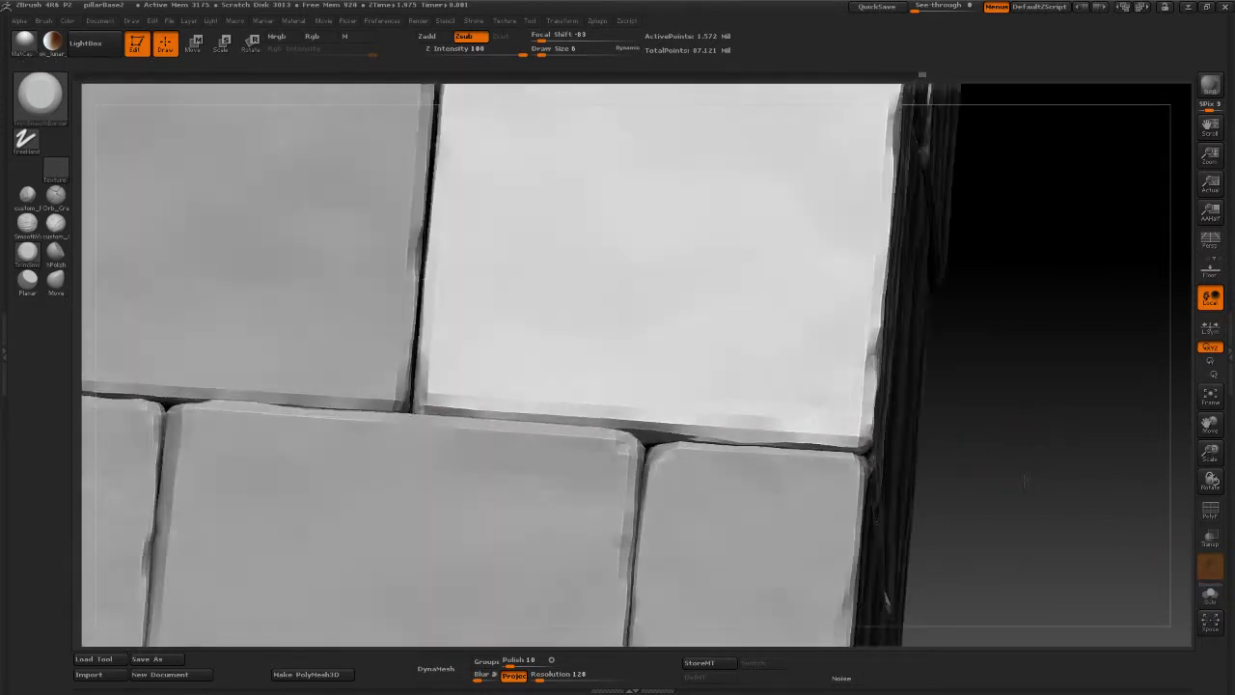
{"action": "left_click_drag", "start_coordinate": [1024, 479], "coordinate": [1036, 450], "text": "shift"}
{"action": "mouse_move", "coordinate": [1086, 513]}
{"action": "left_mouse_down", "text": "alt"}
{"action": "mouse_move", "coordinate": [1078, 422]}
{"action": "mouse_move", "coordinate": [1022, 398]}
{"action": "mouse_move", "coordinate": [1002, 430]}
{"action": "left_mouse_up", "text": "alt"}
{"action": "mouse_move", "coordinate": [936, 494]}
{"action": "left_mouse_down", "text": "alt"}
{"action": "mouse_move", "coordinate": [794, 441]}
{"action": "mouse_move", "coordinate": [800, 454]}
{"action": "left_mouse_up", "text": "alt"}
{"action": "mouse_move", "coordinate": [858, 482]}
{"action": "left_mouse_down", "text": "alt"}
{"action": "mouse_move", "coordinate": [862, 422]}
{"action": "mouse_move", "coordinate": [866, 433]}
{"action": "left_mouse_up", "text": "alt"}
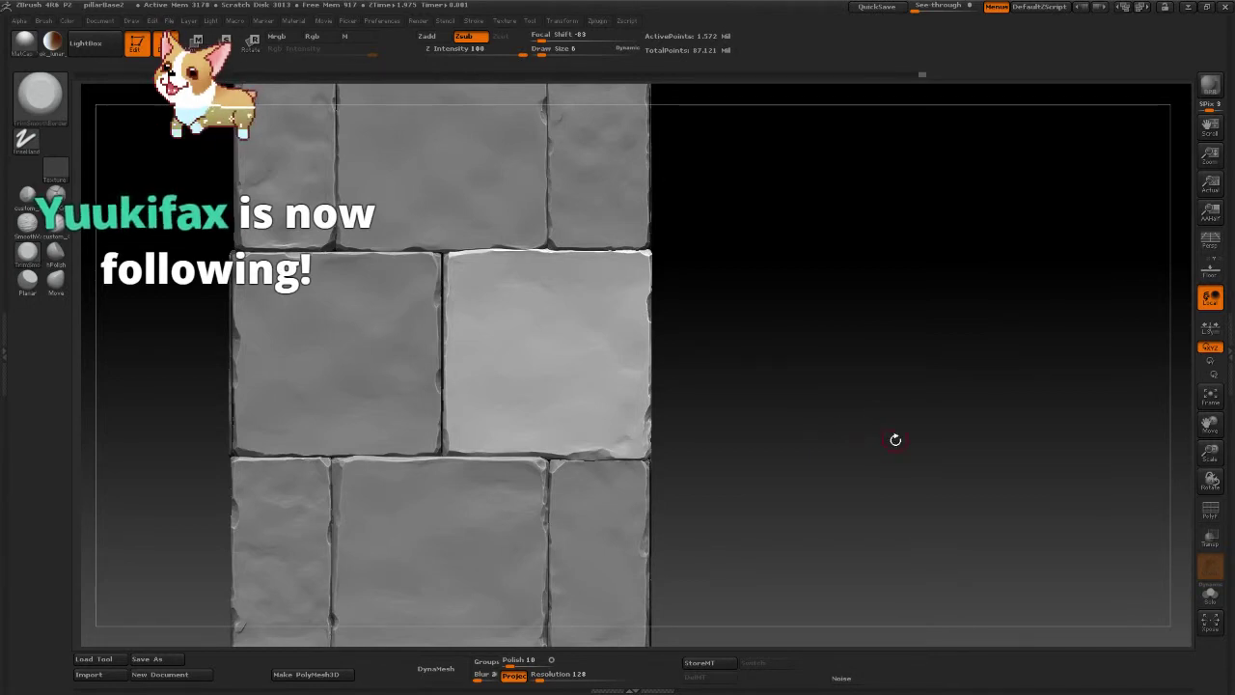
{"action": "left_click_drag", "start_coordinate": [859, 500], "coordinate": [982, 499], "text": "alt"}
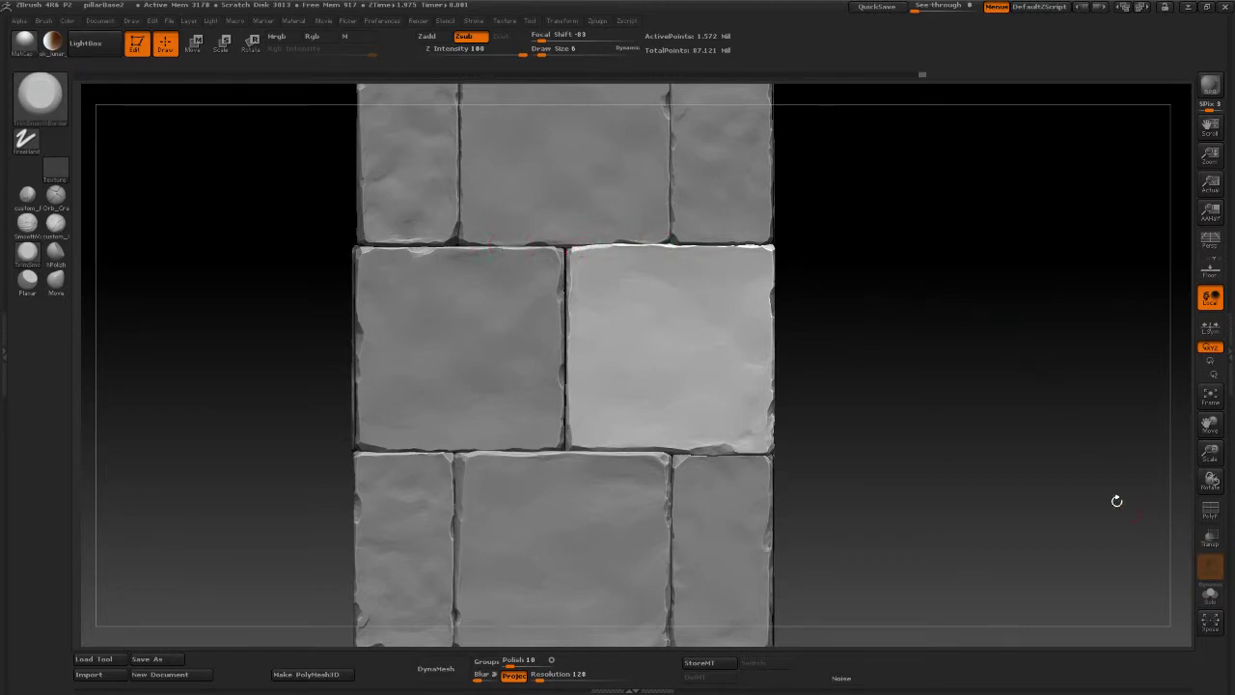
Step: Select and solo the top-middle brick, then chip and roughen its lower edge
{"action": "left_click", "coordinate": [573, 191], "text": "alt"}
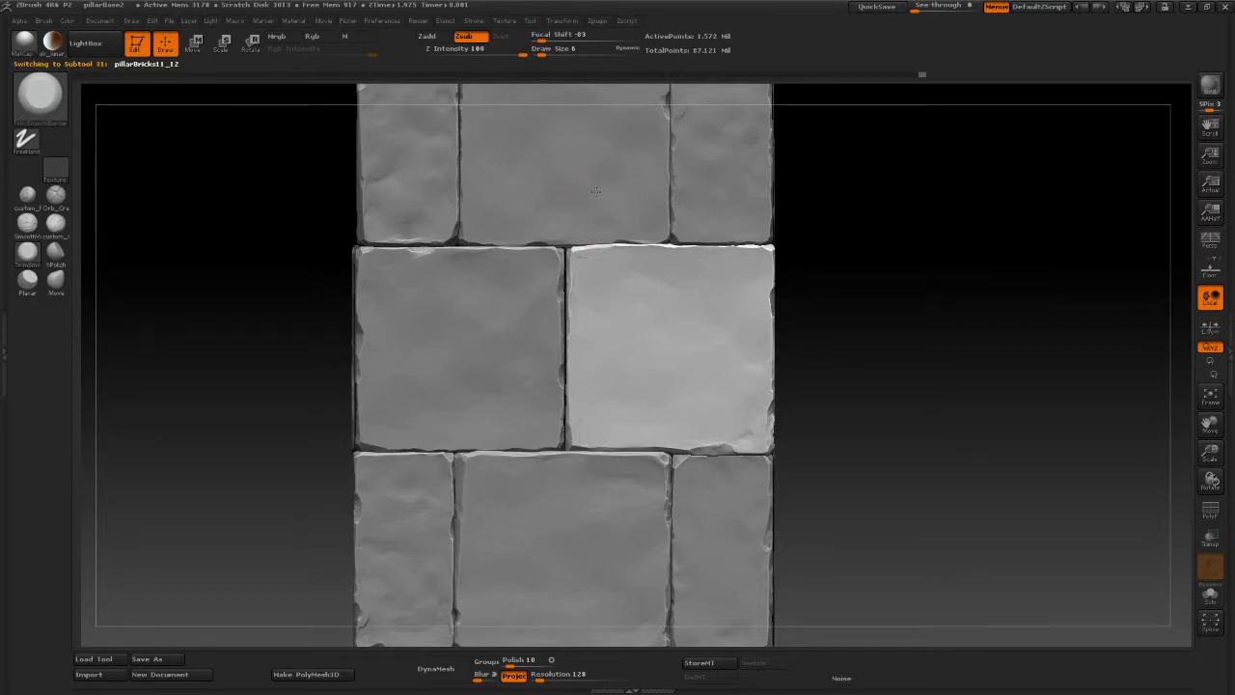
{"action": "left_click", "coordinate": [1210, 593]}
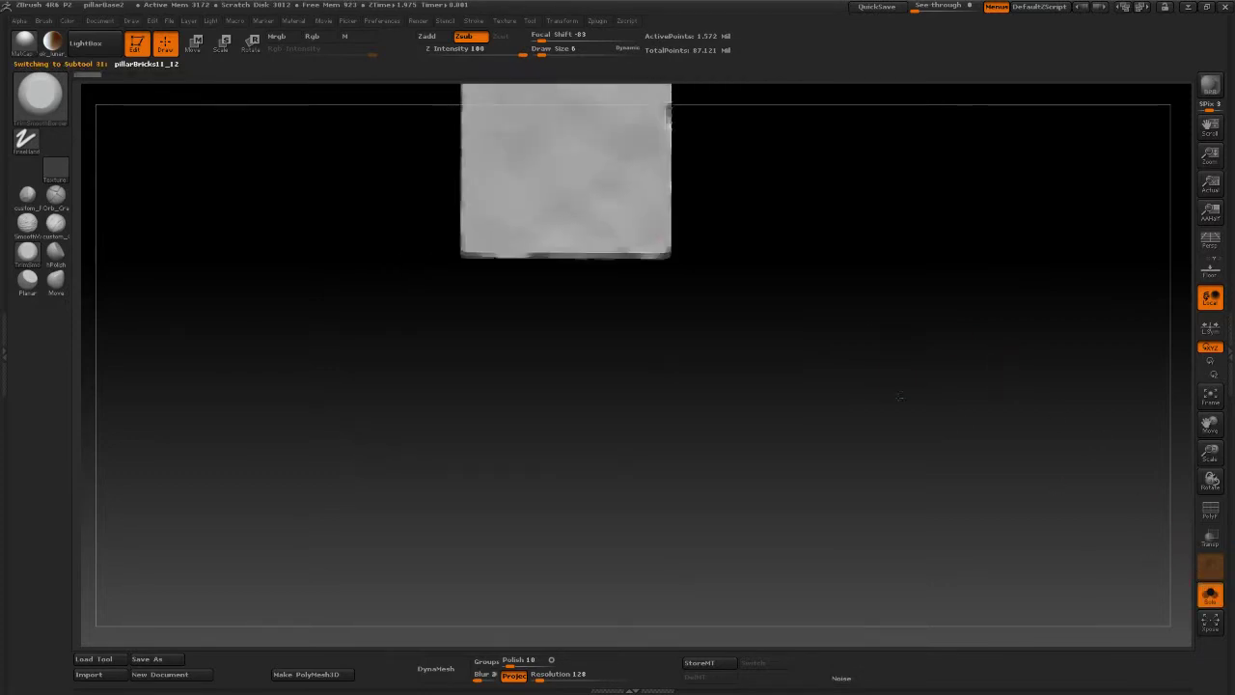
{"action": "mouse_move", "coordinate": [913, 524]}
{"action": "left_mouse_down"}
{"action": "mouse_move", "coordinate": [910, 457]}
{"action": "mouse_move", "coordinate": [955, 516]}
{"action": "mouse_move", "coordinate": [958, 500]}
{"action": "left_mouse_up"}
{"action": "left_click_drag", "start_coordinate": [587, 398], "coordinate": [627, 398]}
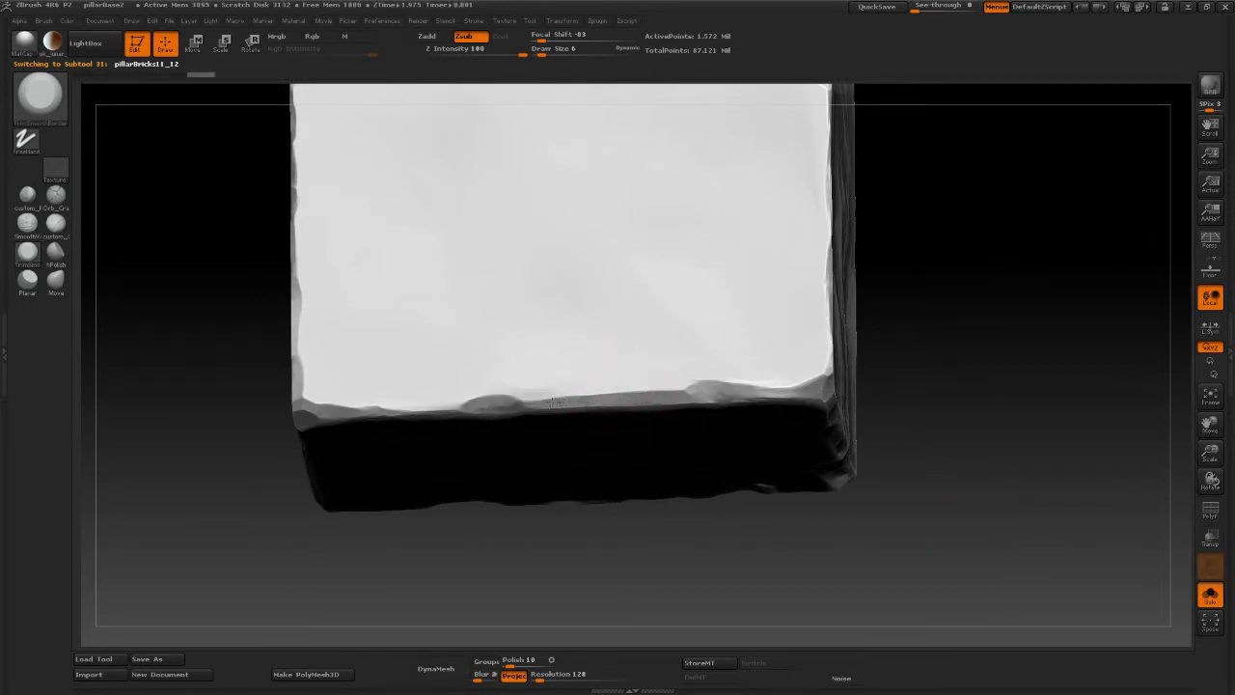
{"action": "left_click_drag", "start_coordinate": [545, 402], "coordinate": [566, 402]}
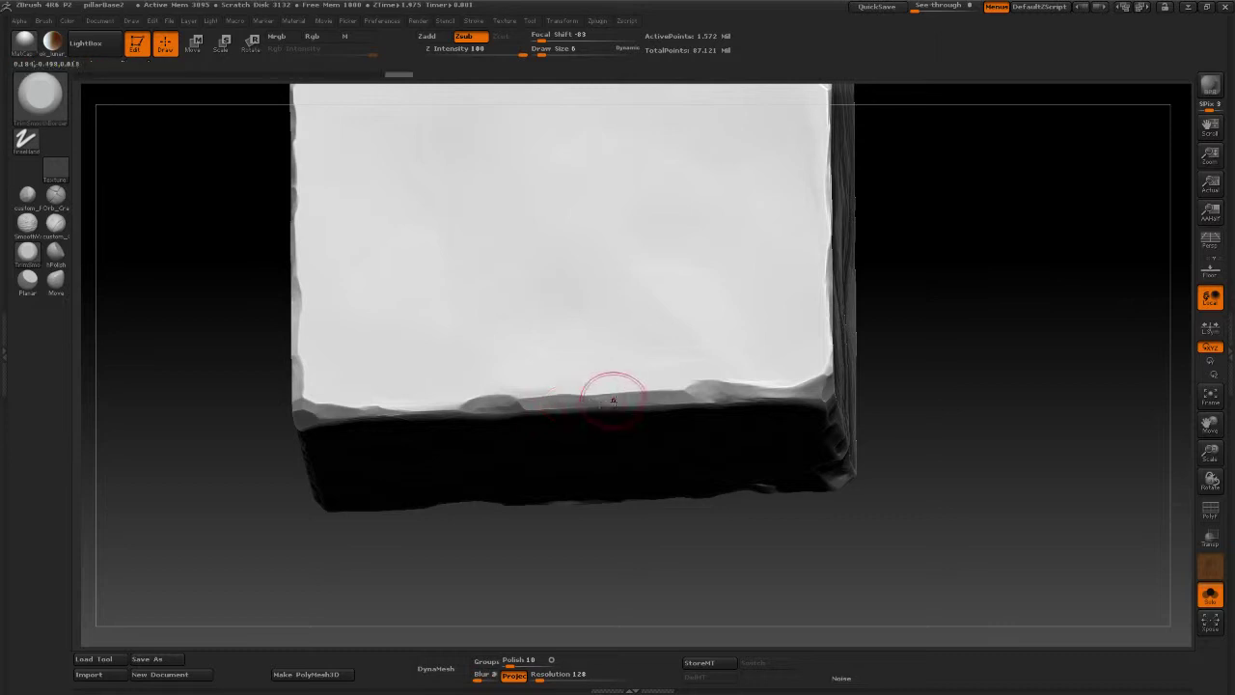
{"action": "mouse_move", "coordinate": [777, 390]}
{"action": "left_mouse_down"}
{"action": "mouse_move", "coordinate": [748, 391]}
{"action": "mouse_move", "coordinate": [762, 389]}
{"action": "left_mouse_up"}
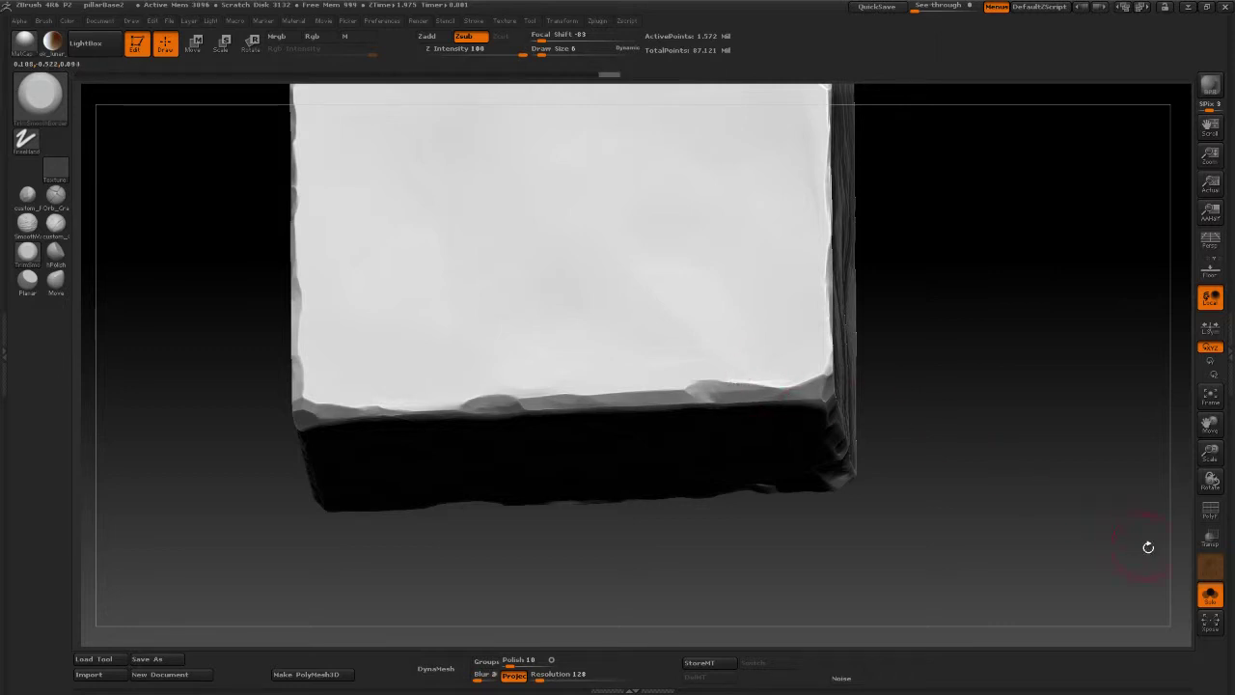
Step: Toggle Solo on and off to compare the brick against its neighbours from the front
{"action": "left_click", "coordinate": [1209, 595]}
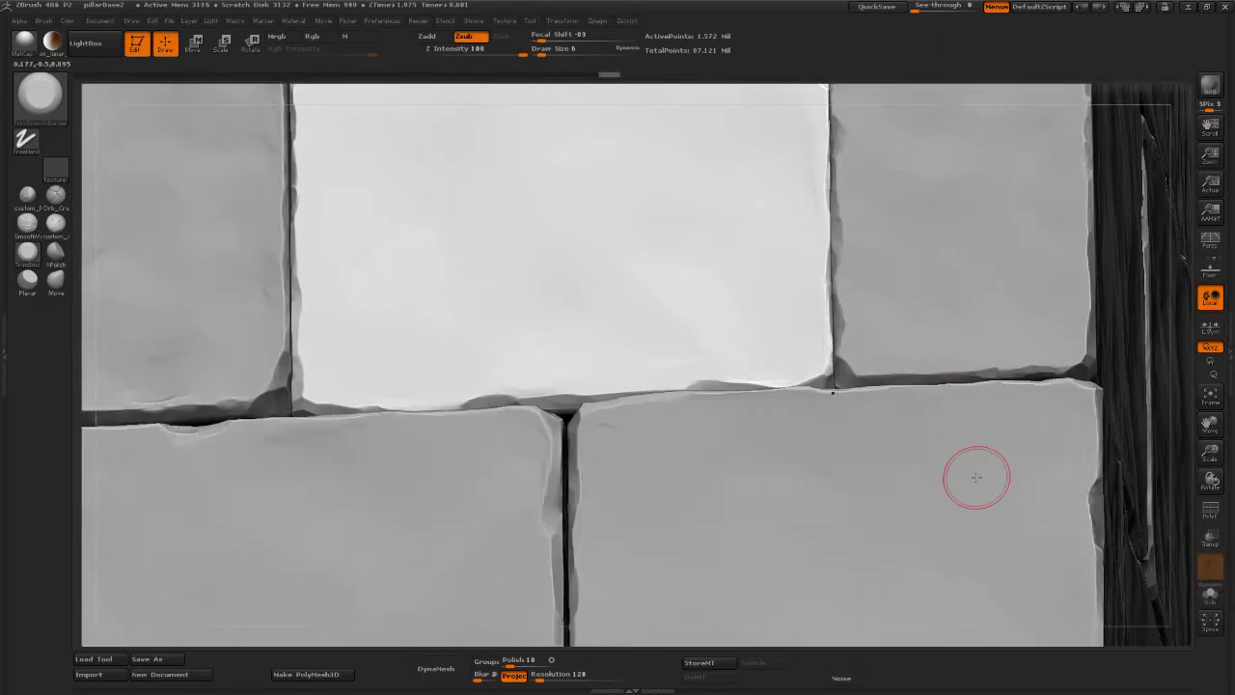
{"action": "right_click_drag", "start_coordinate": [959, 505], "coordinate": [974, 489], "text": "shift"}
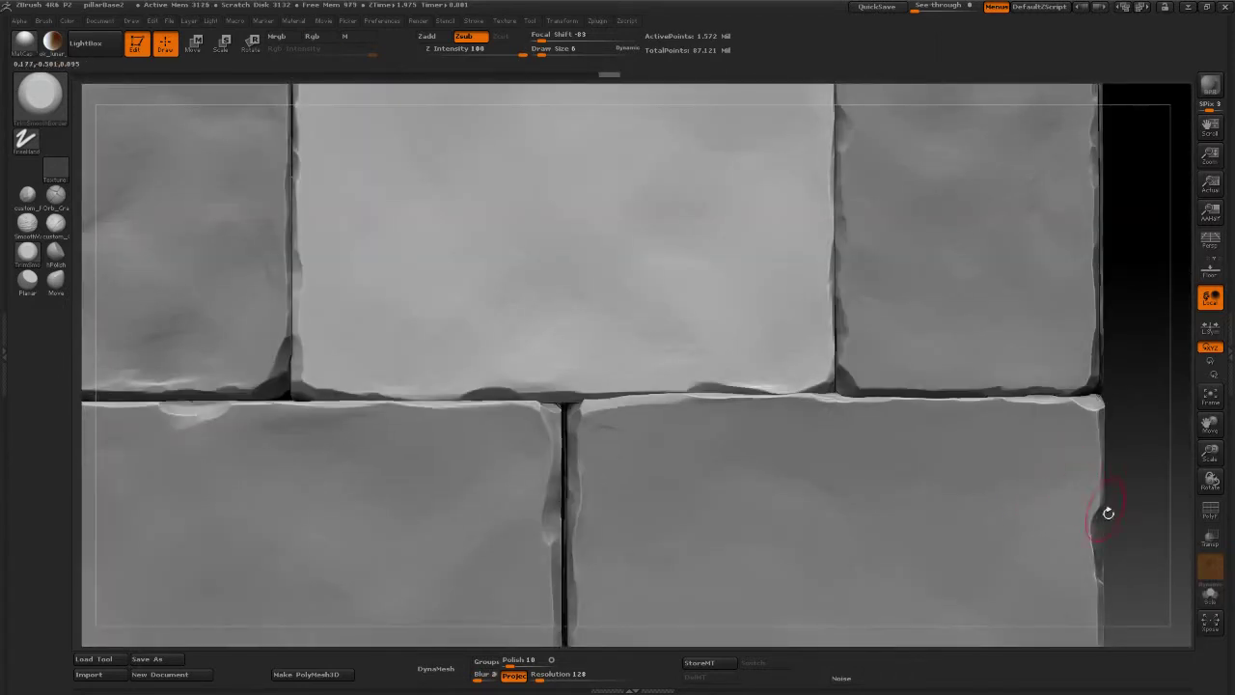
{"action": "left_click", "coordinate": [1210, 596]}
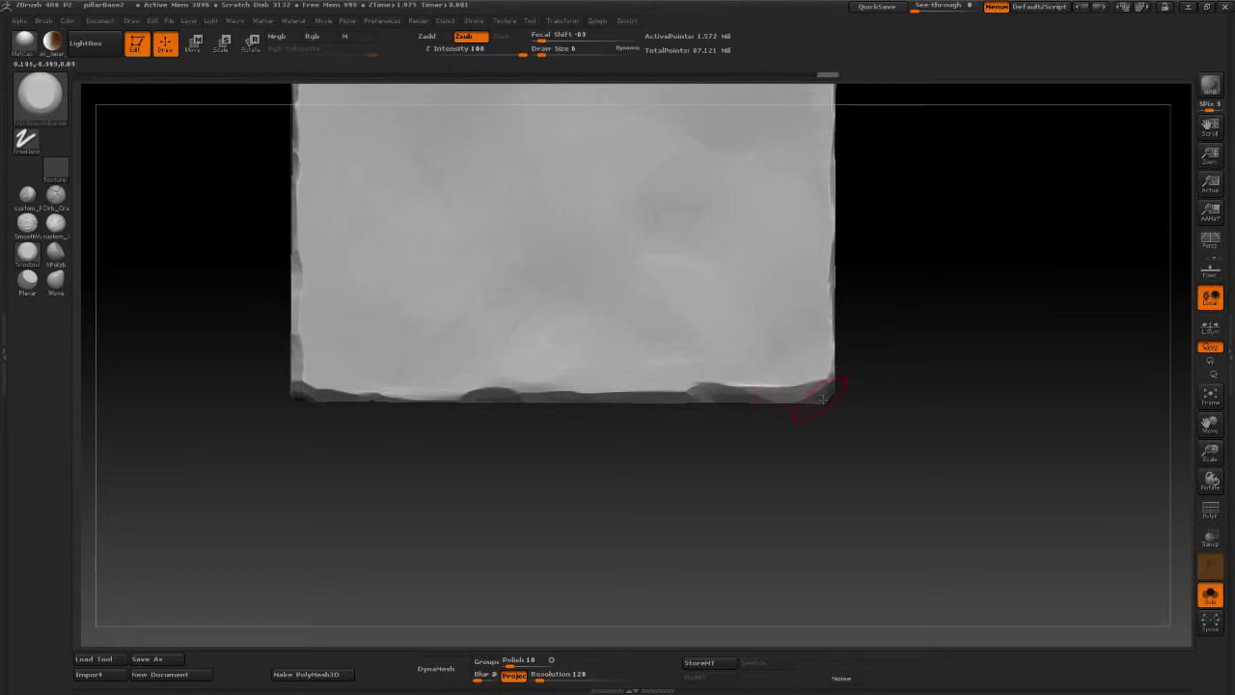
{"action": "left_click", "coordinate": [1214, 597]}
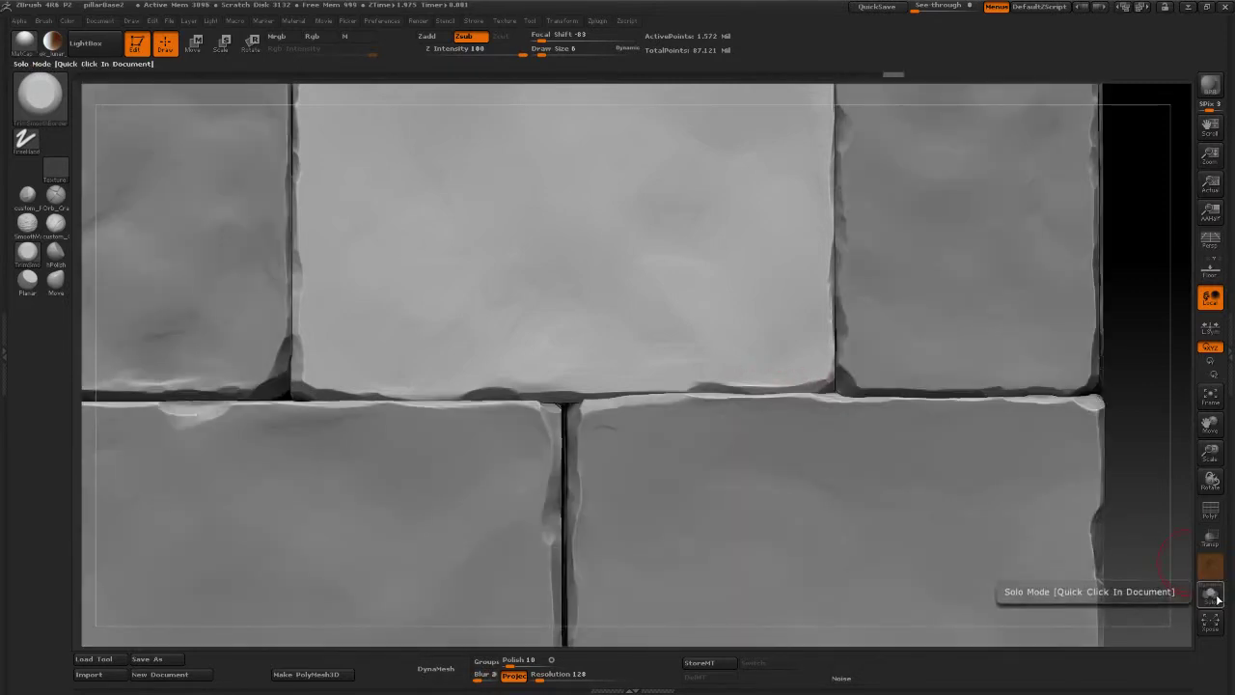
{"action": "left_click", "coordinate": [1213, 598]}
{"action": "left_click", "coordinate": [1213, 597]}
{"action": "left_click", "coordinate": [1213, 597]}
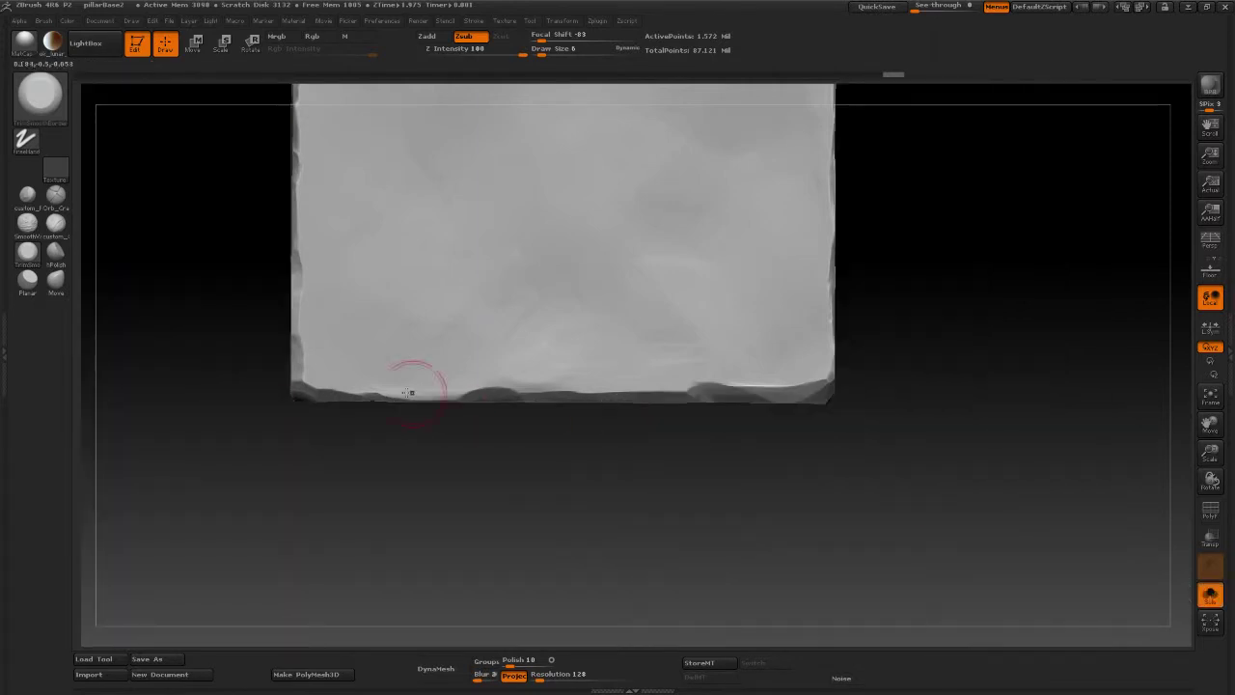
Step: Turn to the brick's underside, raise bumps on the lower edge and Shift-smooth part of it
{"action": "mouse_move", "coordinate": [415, 401]}
{"action": "left_mouse_down"}
{"action": "mouse_move", "coordinate": [426, 488]}
{"action": "mouse_move", "coordinate": [441, 408]}
{"action": "left_mouse_up"}
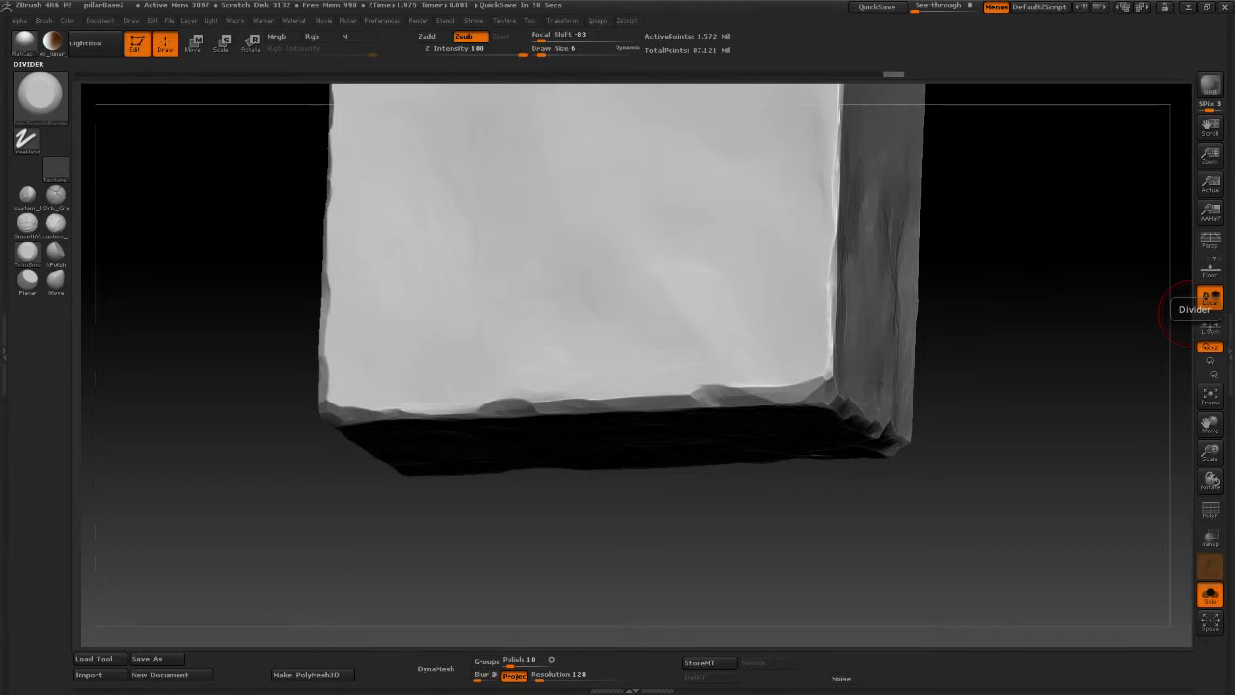
{"action": "mouse_move", "coordinate": [253, 529]}
{"action": "left_mouse_down"}
{"action": "mouse_move", "coordinate": [400, 432]}
{"action": "mouse_move", "coordinate": [470, 431]}
{"action": "left_mouse_up"}
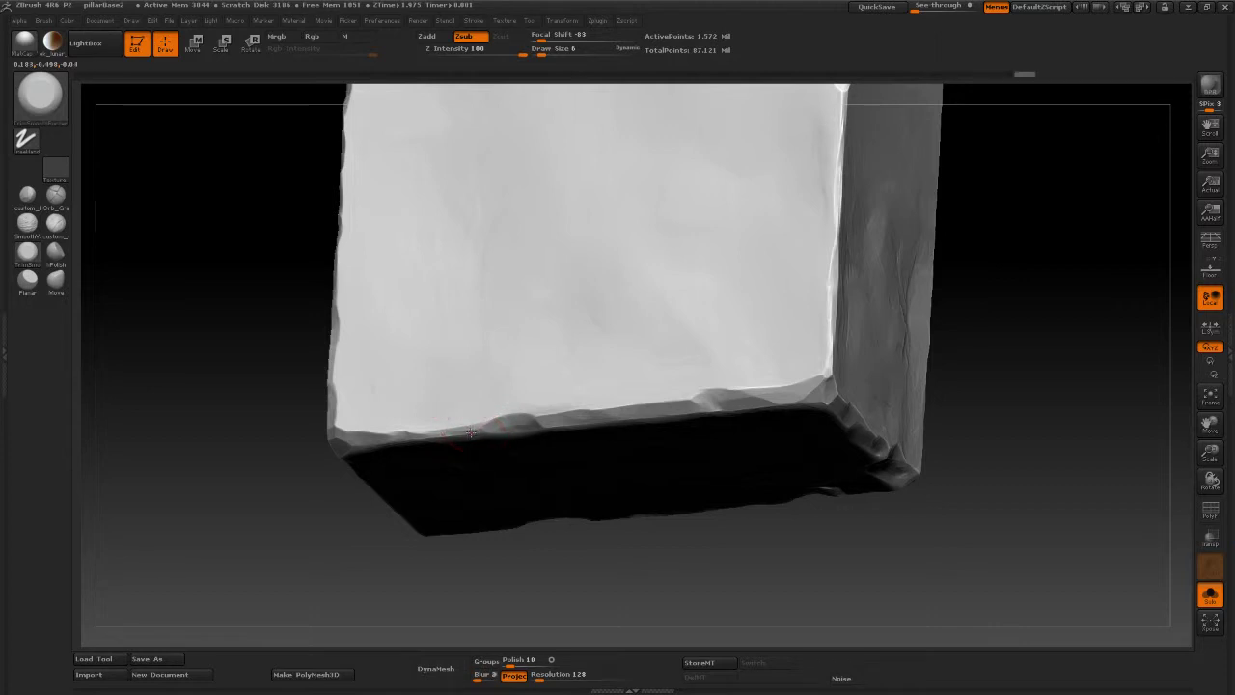
{"action": "left_click_drag", "start_coordinate": [464, 428], "coordinate": [512, 421]}
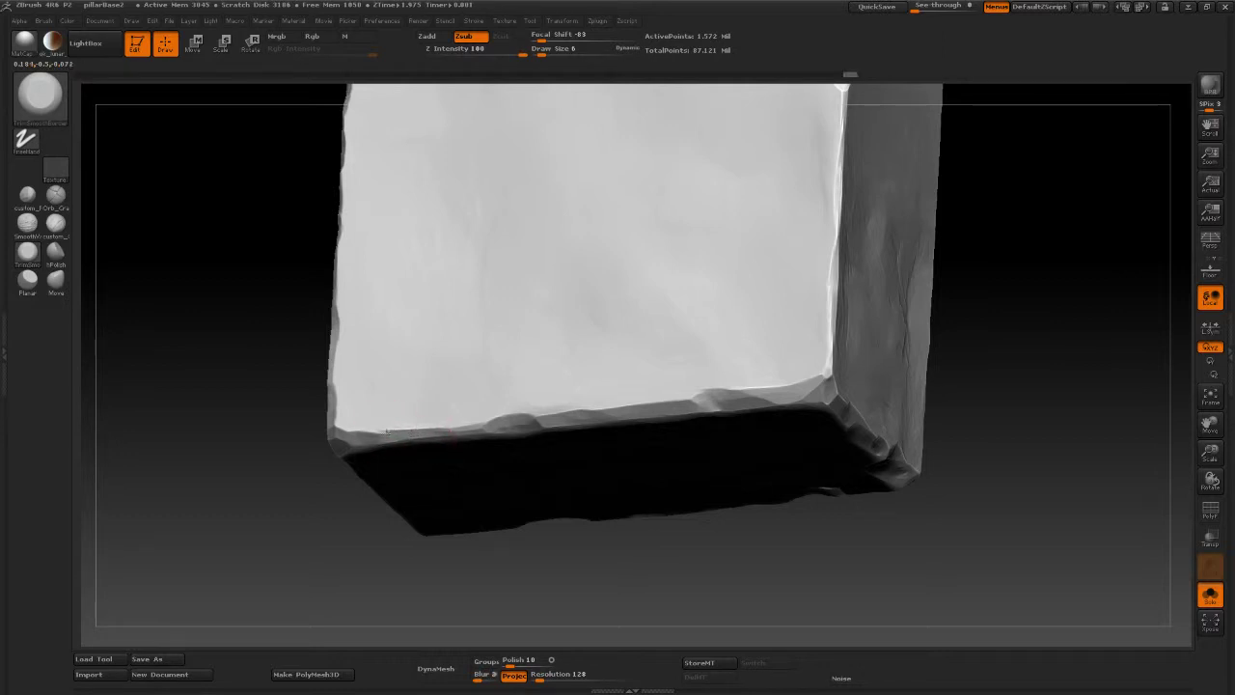
{"action": "left_click_drag", "start_coordinate": [374, 436], "coordinate": [467, 430]}
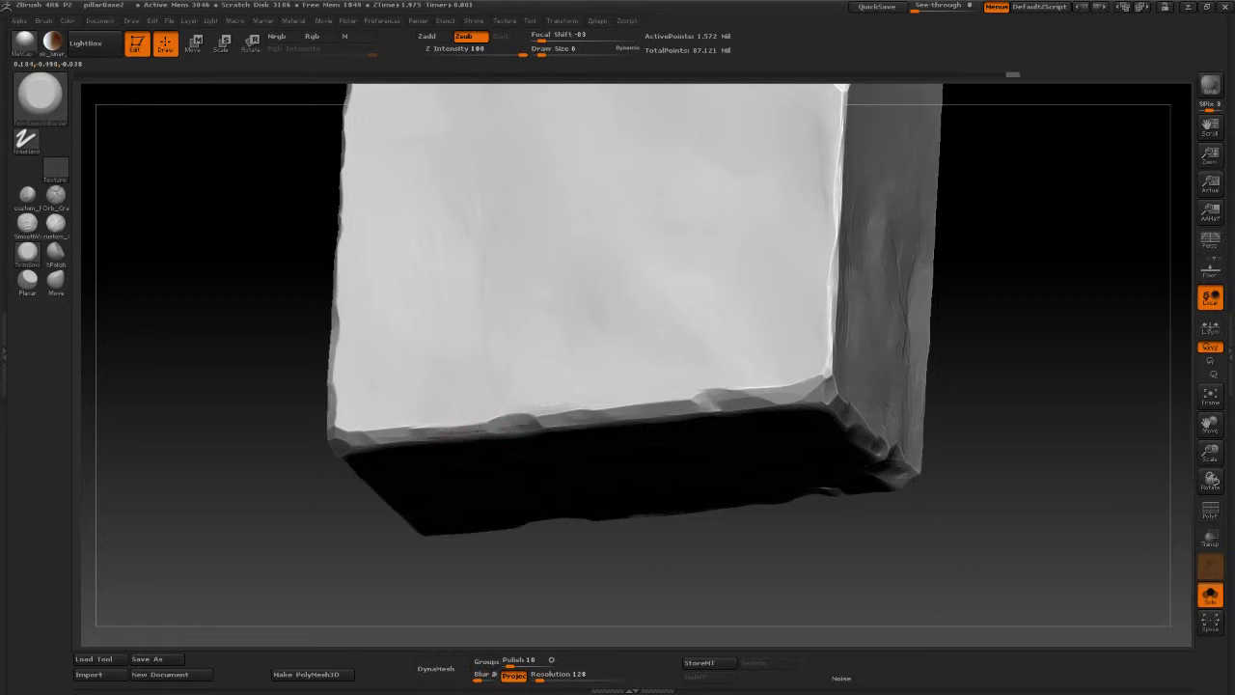
{"action": "left_click_drag", "start_coordinate": [404, 434], "coordinate": [384, 434]}
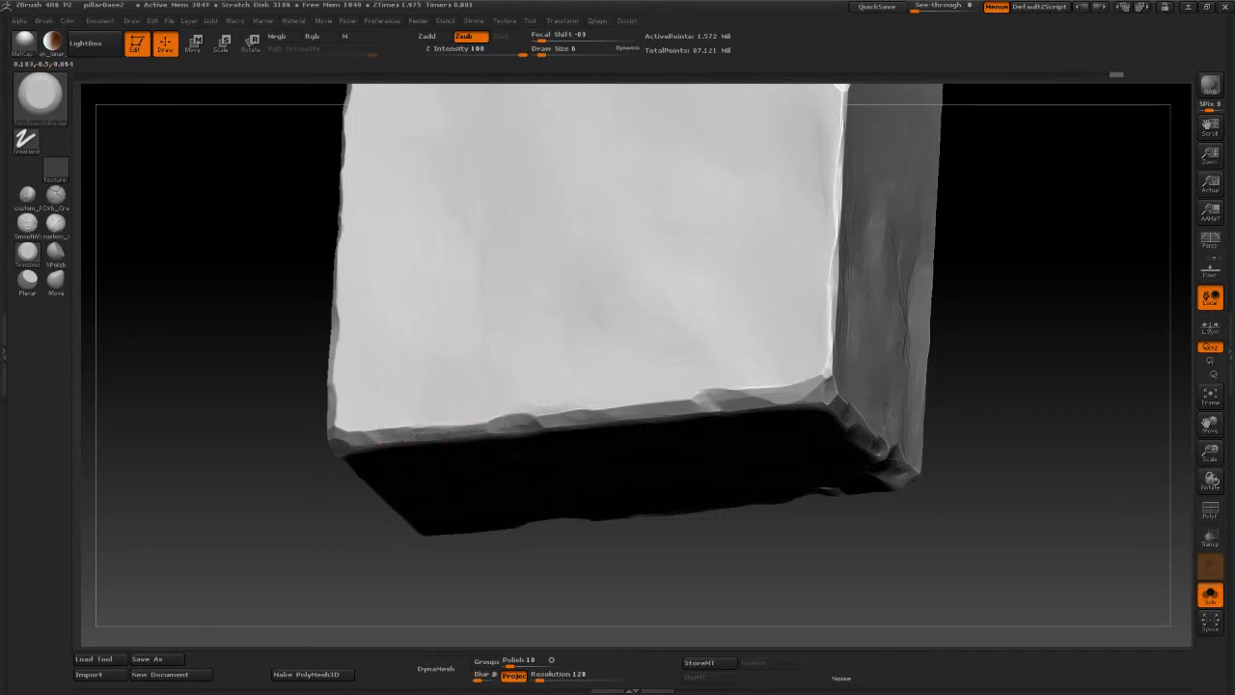
{"action": "left_click_drag", "start_coordinate": [1056, 469], "coordinate": [1081, 500], "text": "shift"}
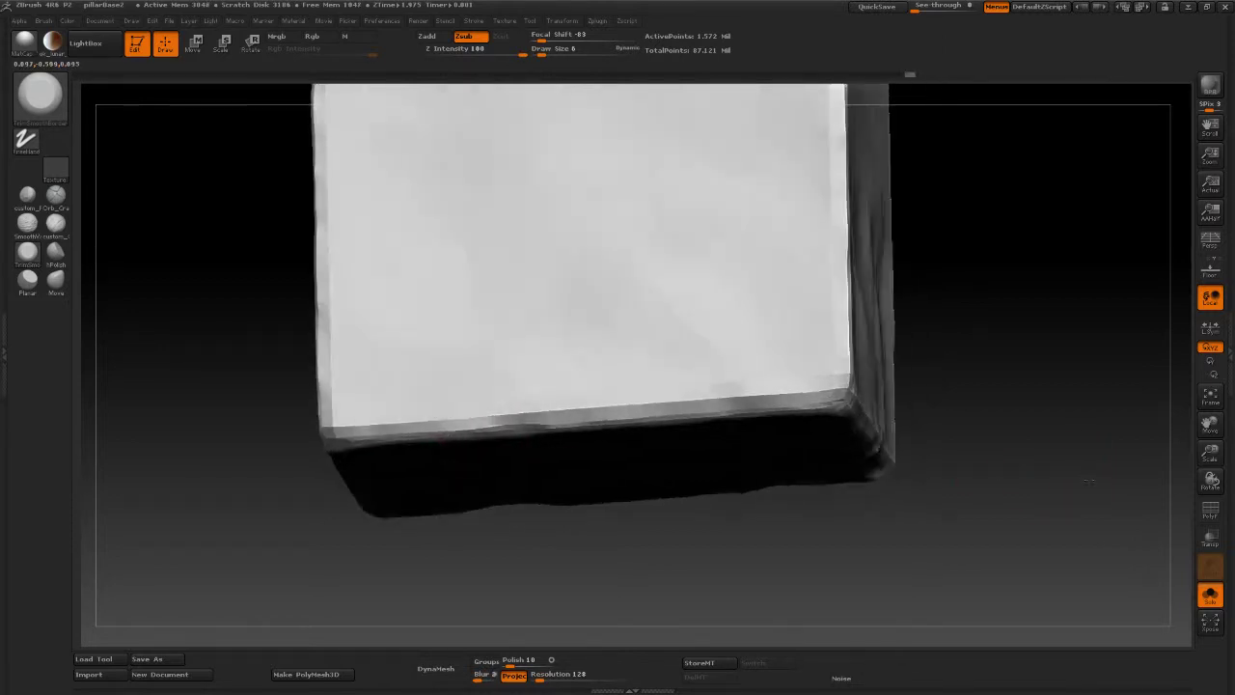
Step: Refine the bottom edge once more in Solo, then show the full brick pillar again
{"action": "left_click", "coordinate": [1210, 595]}
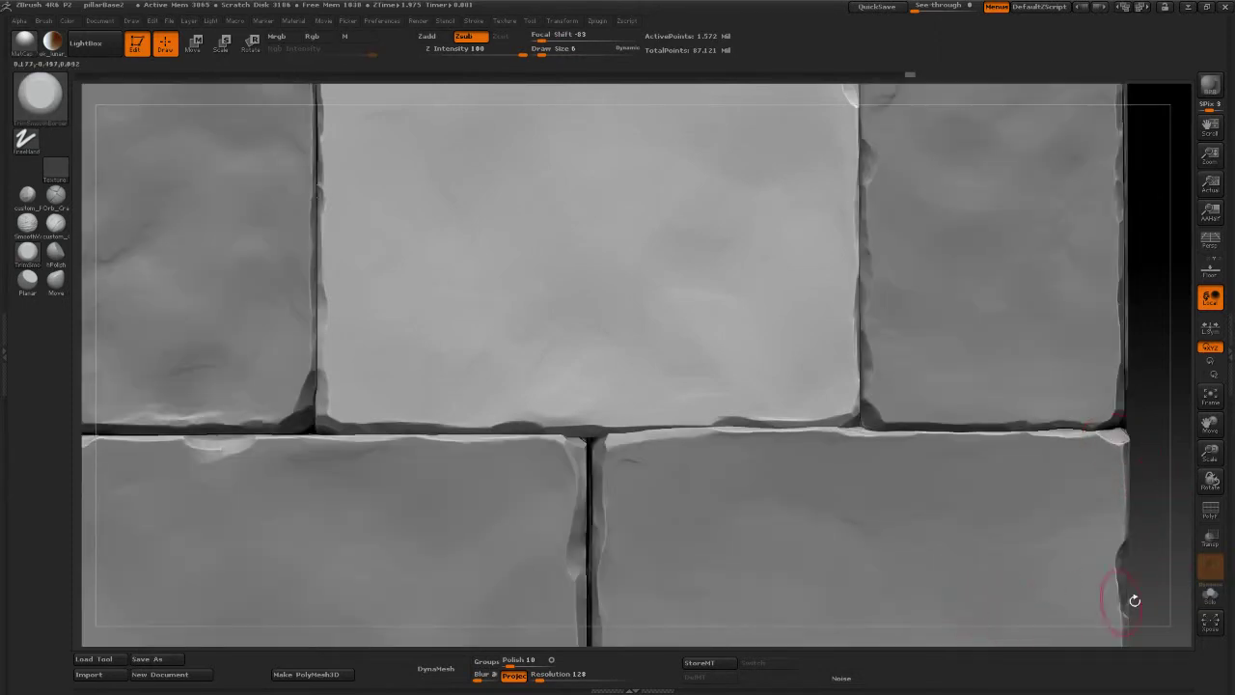
{"action": "left_click", "coordinate": [1210, 595]}
{"action": "mouse_move", "coordinate": [640, 412]}
{"action": "left_mouse_down"}
{"action": "mouse_move", "coordinate": [709, 422]}
{"action": "mouse_move", "coordinate": [628, 427]}
{"action": "left_mouse_up"}
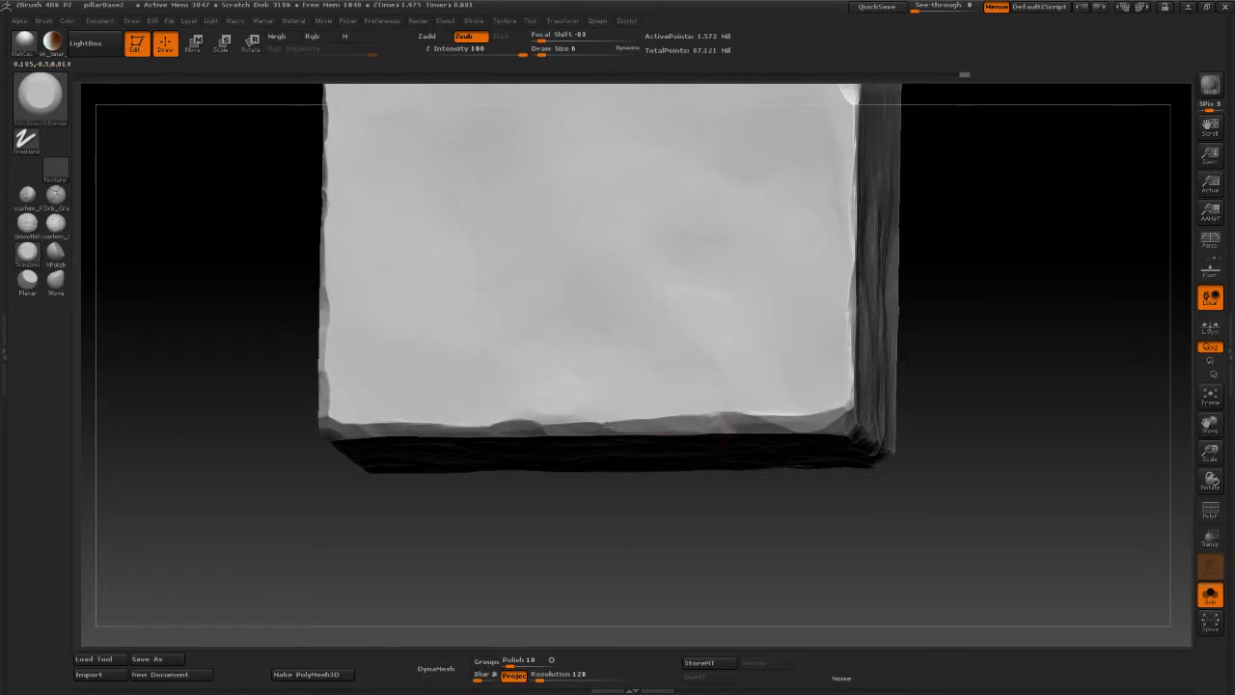
{"action": "left_click", "coordinate": [1209, 595]}
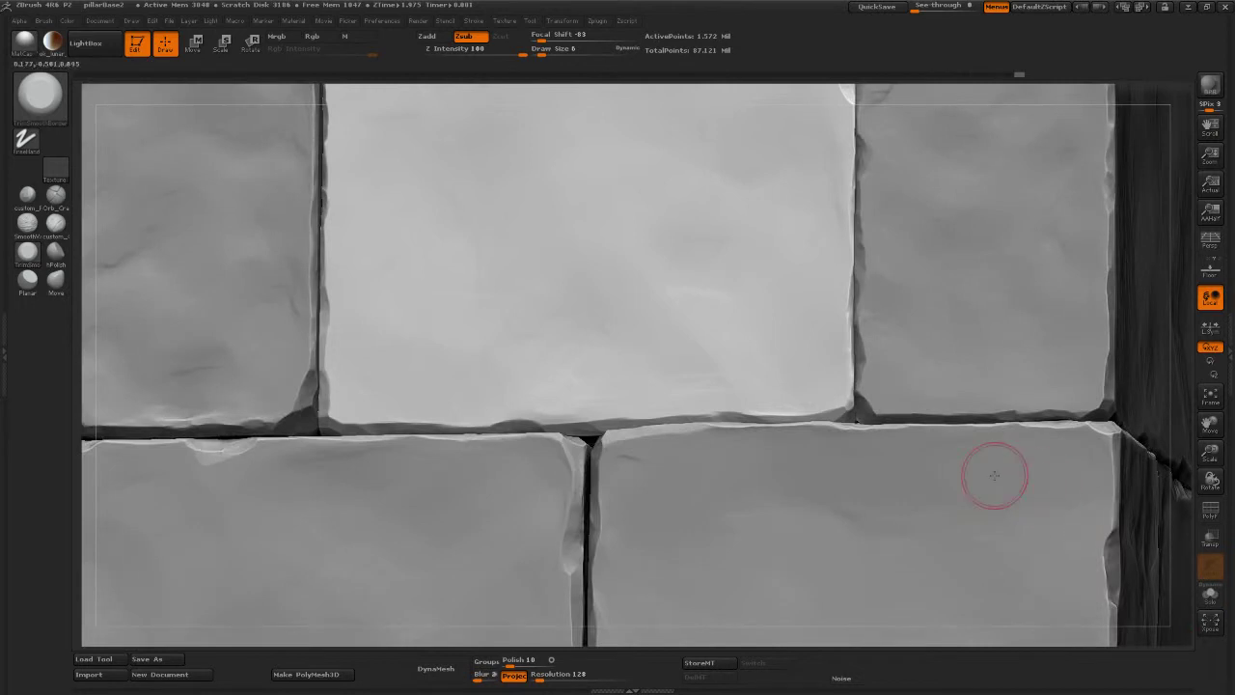
{"action": "mouse_move", "coordinate": [994, 474]}
{"action": "left_mouse_down"}
{"action": "mouse_move", "coordinate": [974, 441]}
{"action": "mouse_move", "coordinate": [821, 402]}
{"action": "left_mouse_up"}
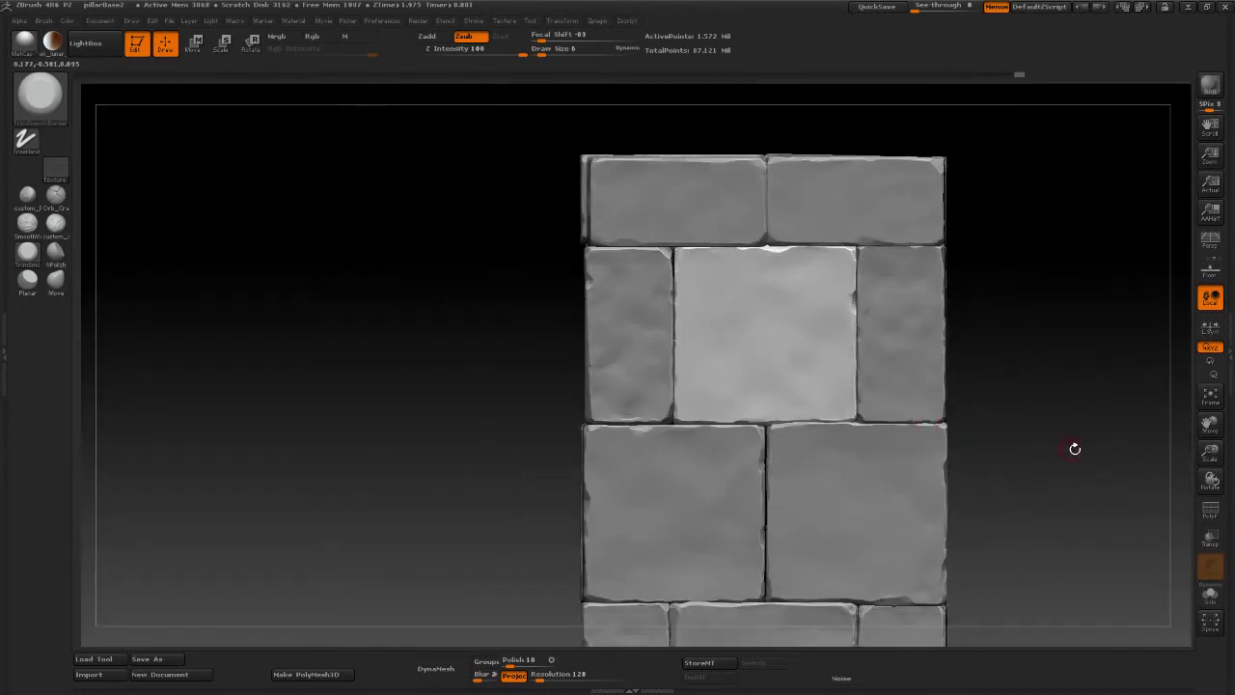
Step: Solo bricks one at a time to rework their undersides and seam edges, checking against the wall
{"action": "mouse_move", "coordinate": [1028, 388]}
{"action": "left_mouse_down"}
{"action": "mouse_move", "coordinate": [1054, 437]}
{"action": "mouse_move", "coordinate": [1071, 424]}
{"action": "left_mouse_up"}
{"action": "left_click", "coordinate": [1210, 595]}
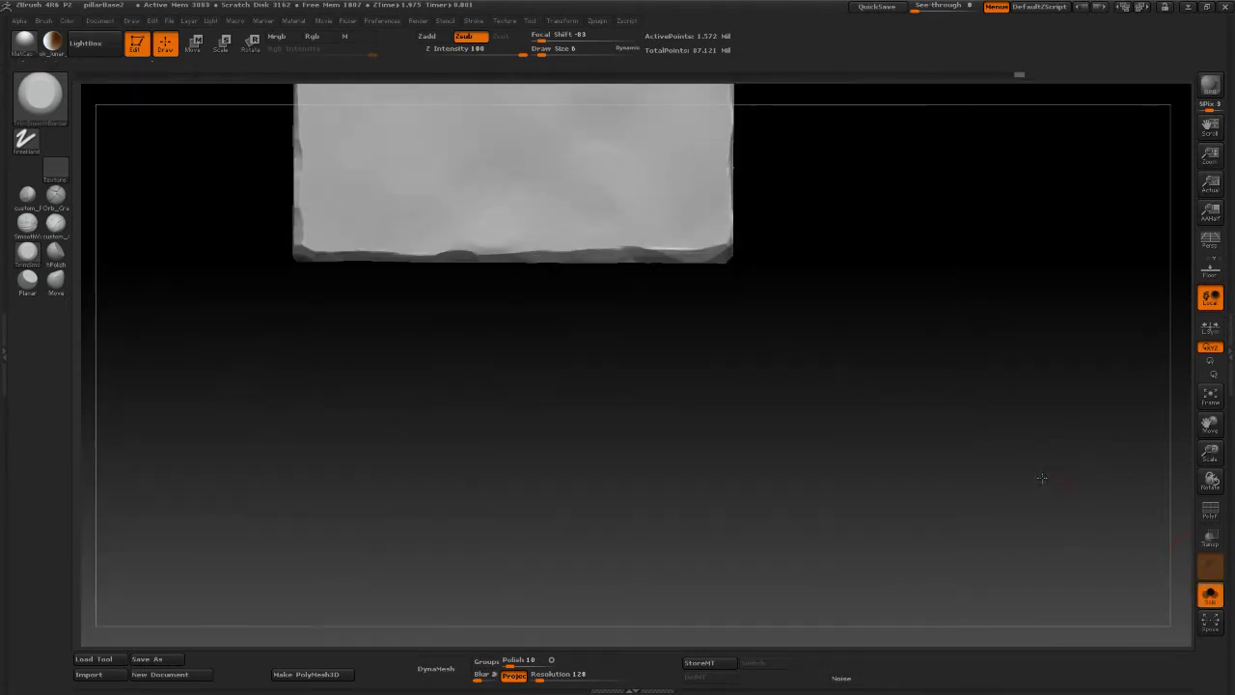
{"action": "left_click_drag", "start_coordinate": [1035, 468], "coordinate": [1035, 426]}
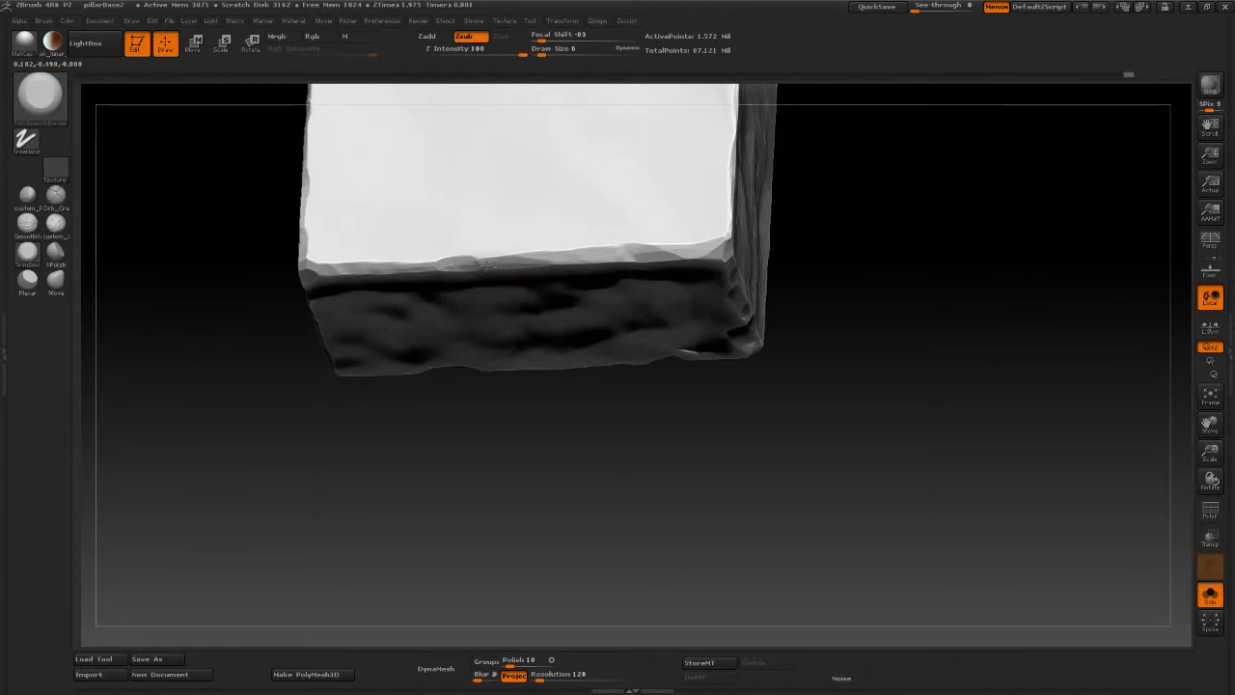
{"action": "left_click", "coordinate": [1210, 595]}
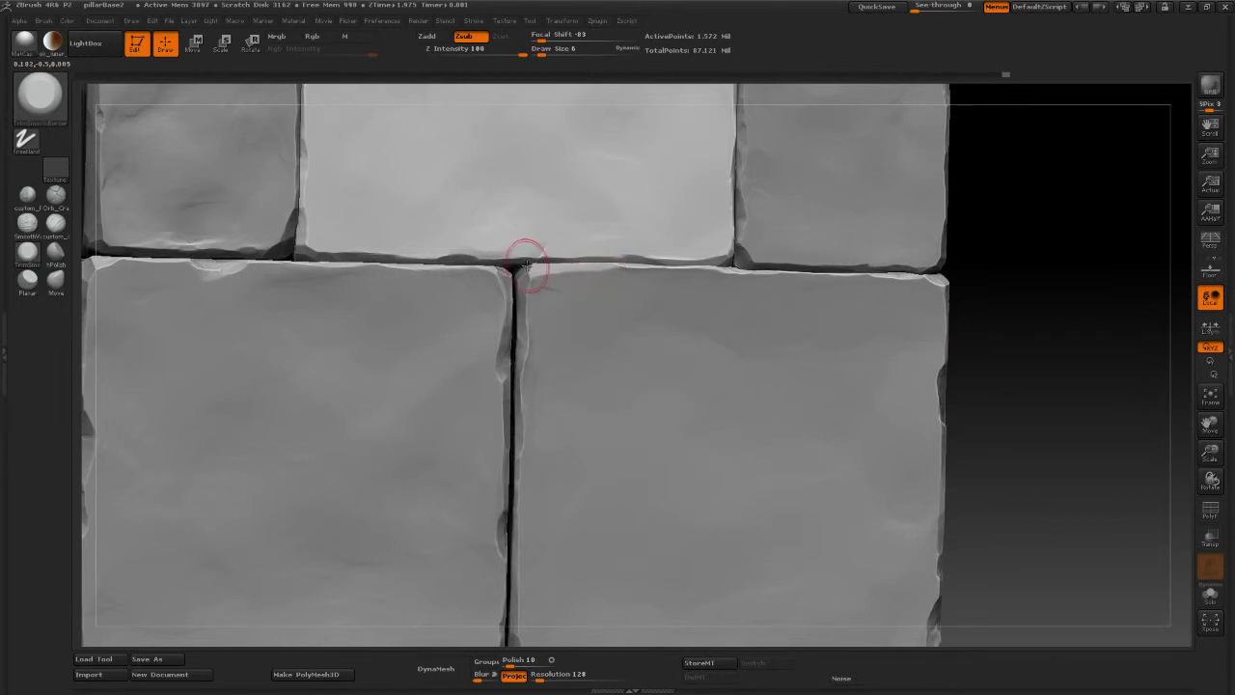
{"action": "left_click_drag", "start_coordinate": [1060, 294], "coordinate": [1129, 303]}
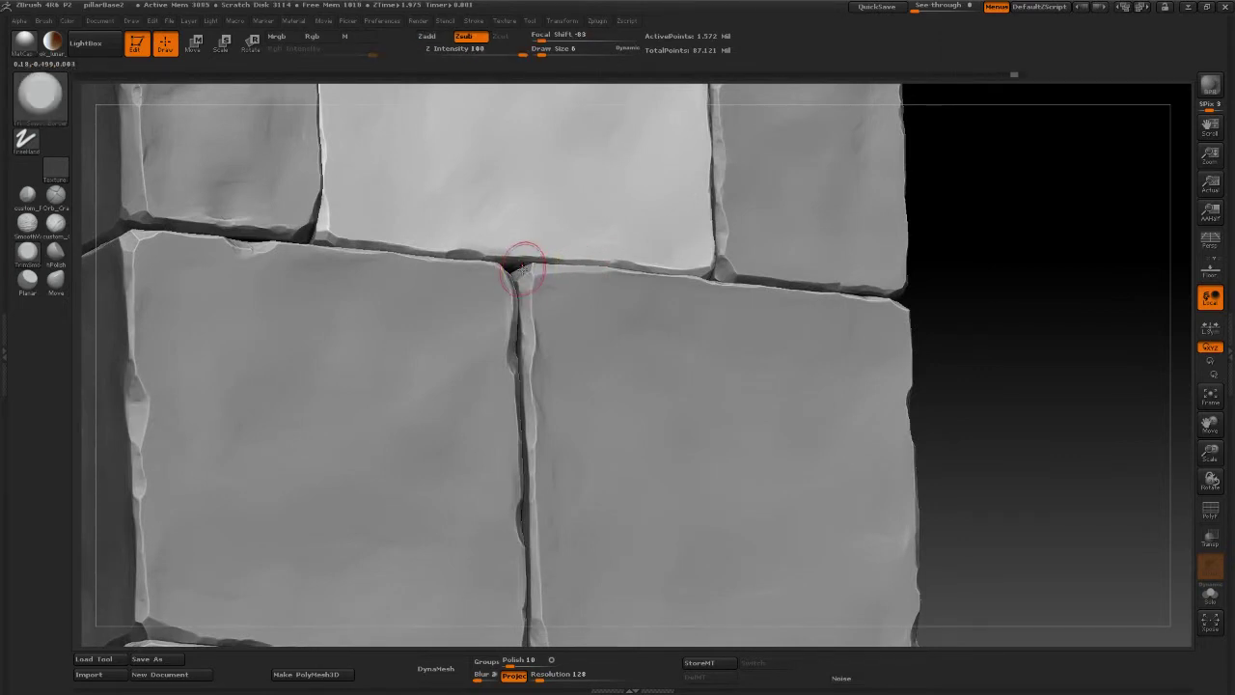
{"action": "left_click", "coordinate": [1210, 595]}
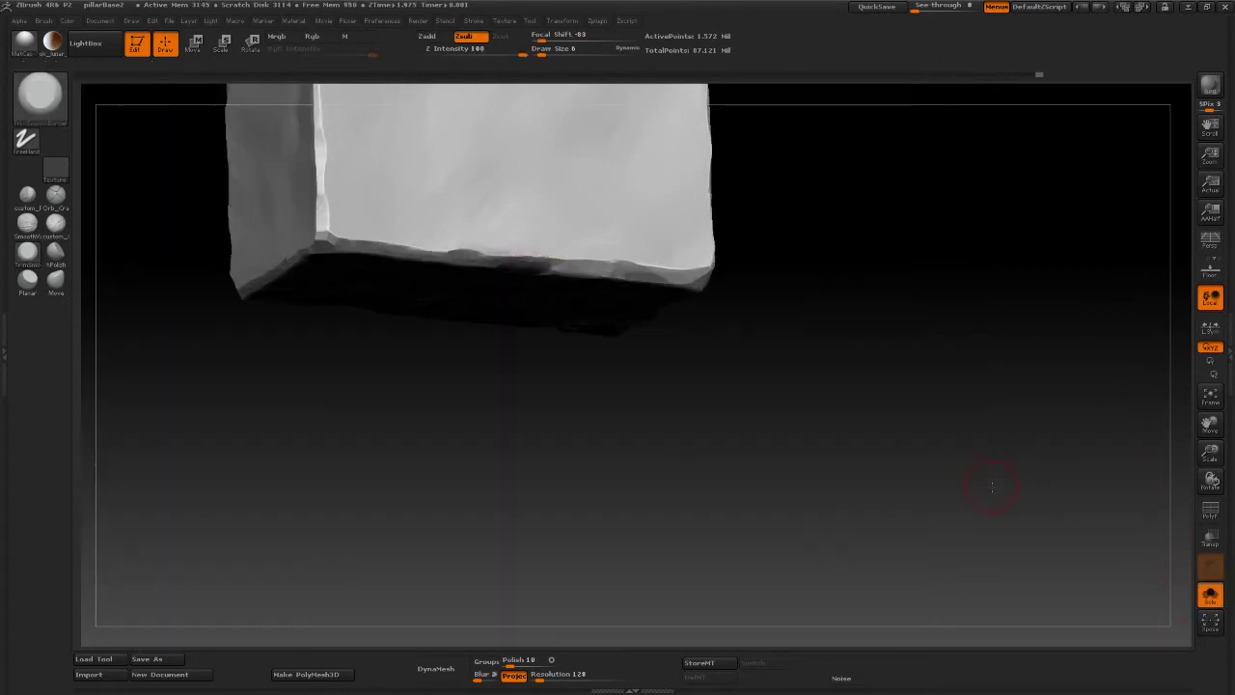
{"action": "left_click_drag", "start_coordinate": [987, 490], "coordinate": [981, 460]}
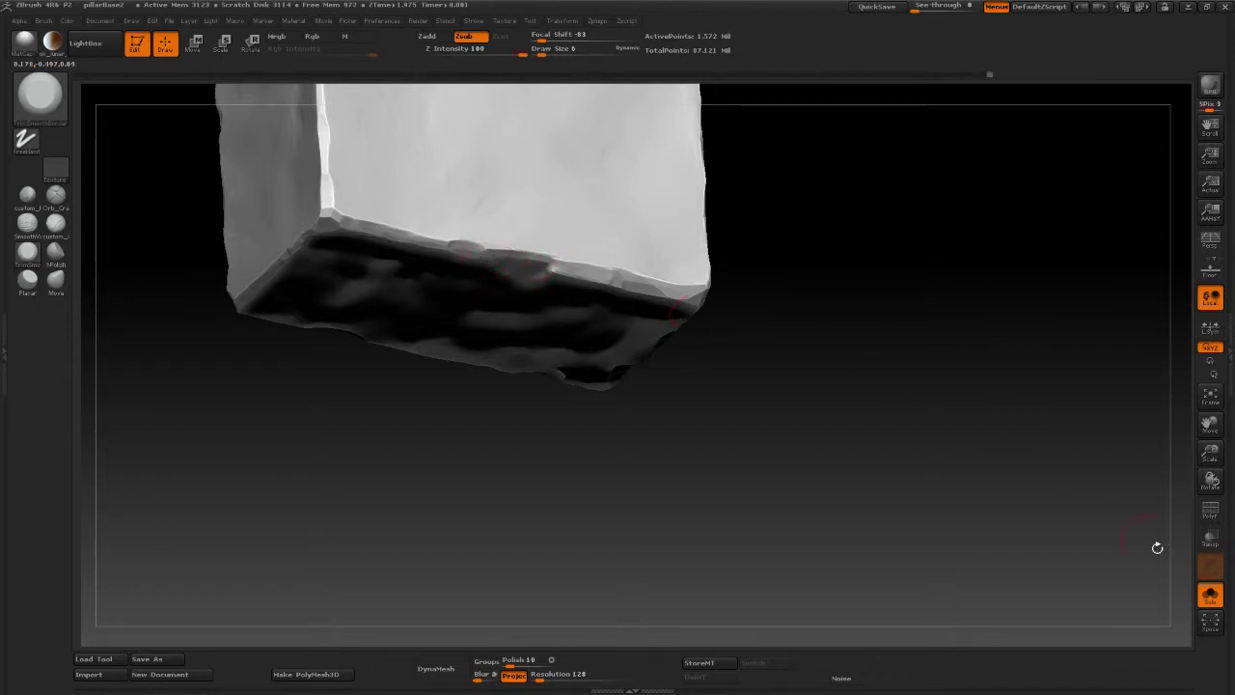
{"action": "left_click", "coordinate": [1209, 595]}
{"action": "left_click_drag", "start_coordinate": [1025, 462], "coordinate": [1049, 510], "text": "shift"}
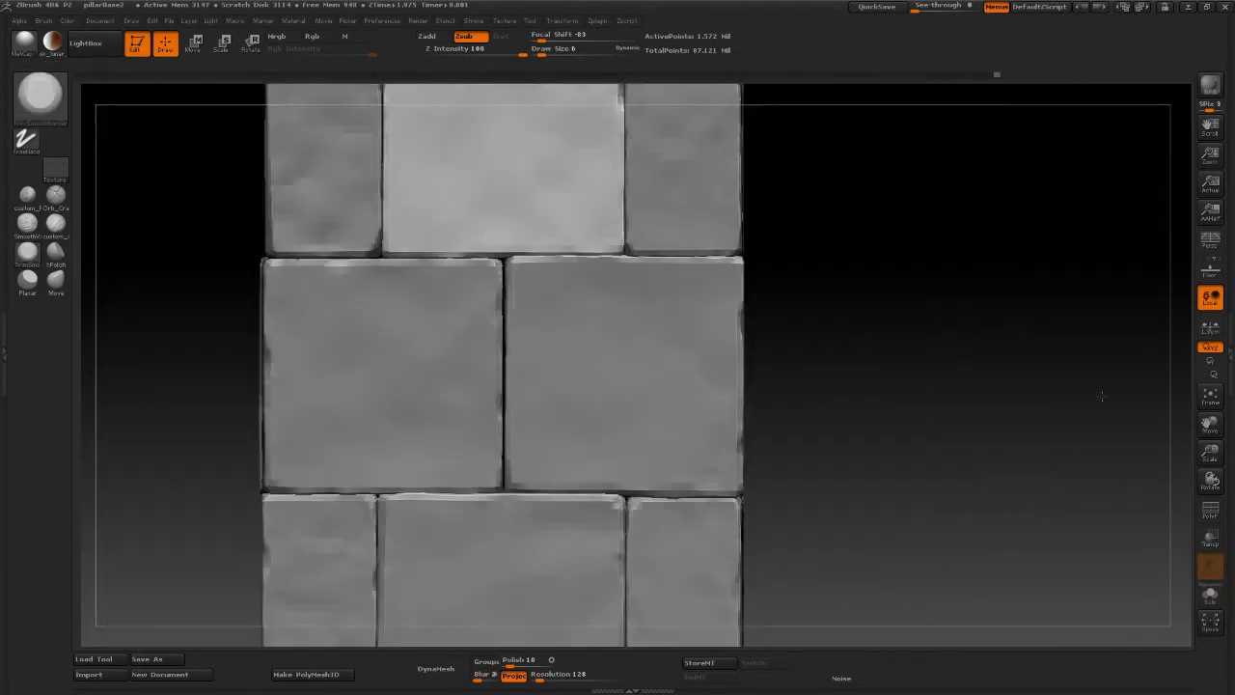
Step: Refine one more soloed brick, then restore the pillar, hide the wooden core and frame with F
{"action": "left_click_drag", "start_coordinate": [1101, 395], "coordinate": [1056, 327], "text": "alt"}
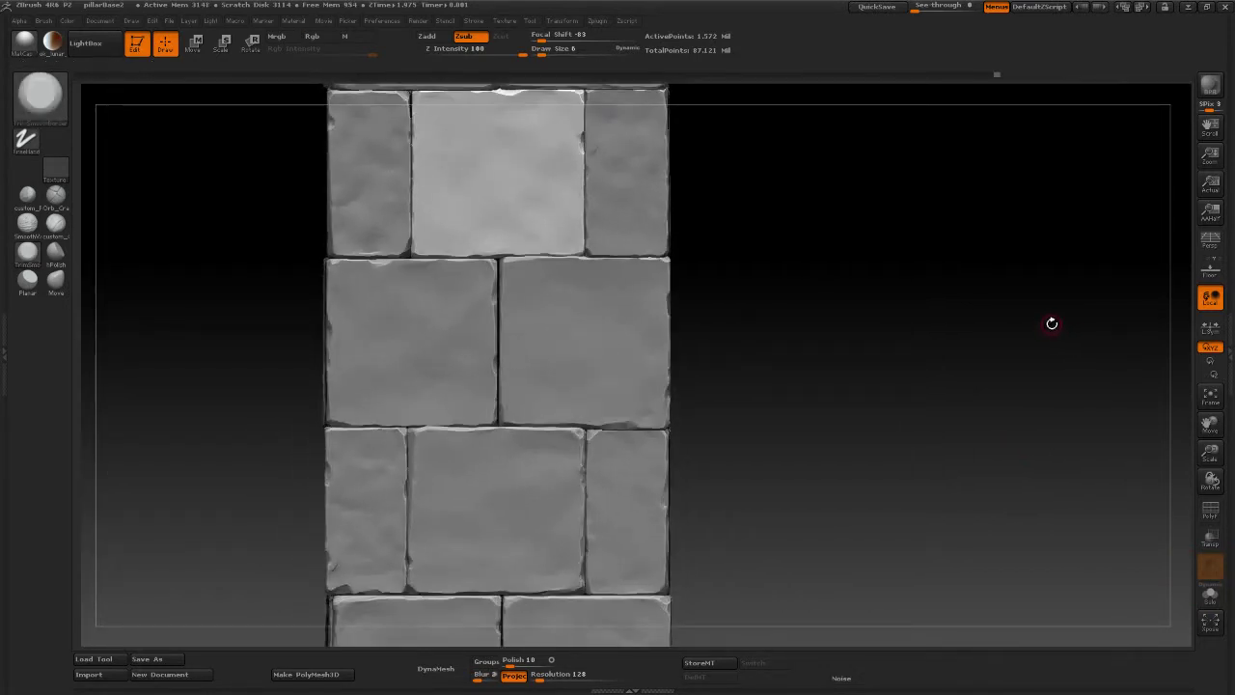
{"action": "left_click", "coordinate": [1210, 595]}
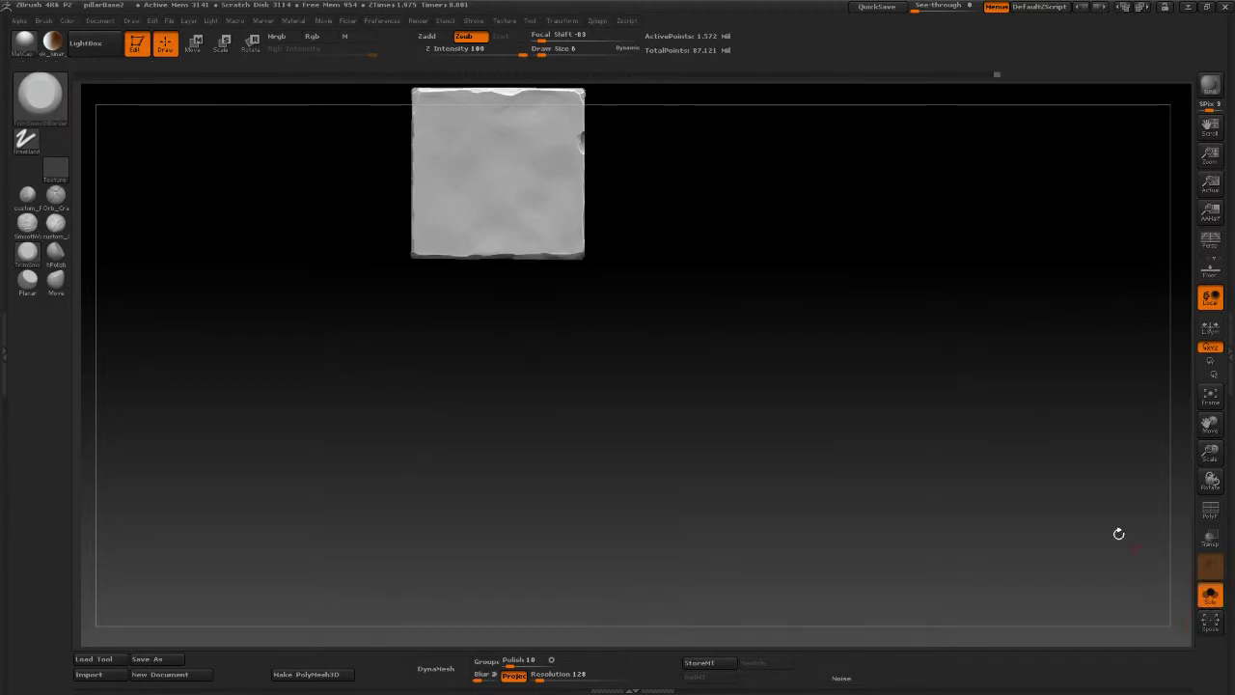
{"action": "mouse_move", "coordinate": [1116, 532]}
{"action": "left_mouse_down", "text": "alt"}
{"action": "mouse_move", "coordinate": [863, 348]}
{"action": "mouse_move", "coordinate": [628, 344]}
{"action": "left_mouse_up", "text": "alt"}
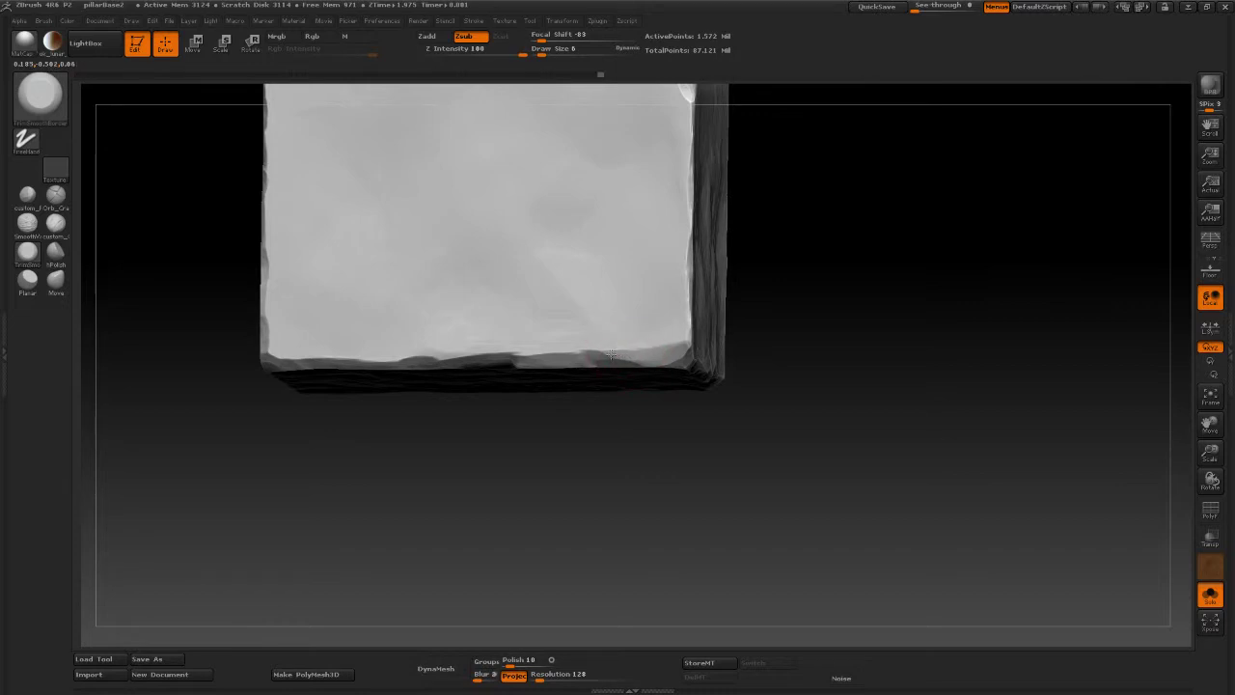
{"action": "left_click", "coordinate": [1210, 595]}
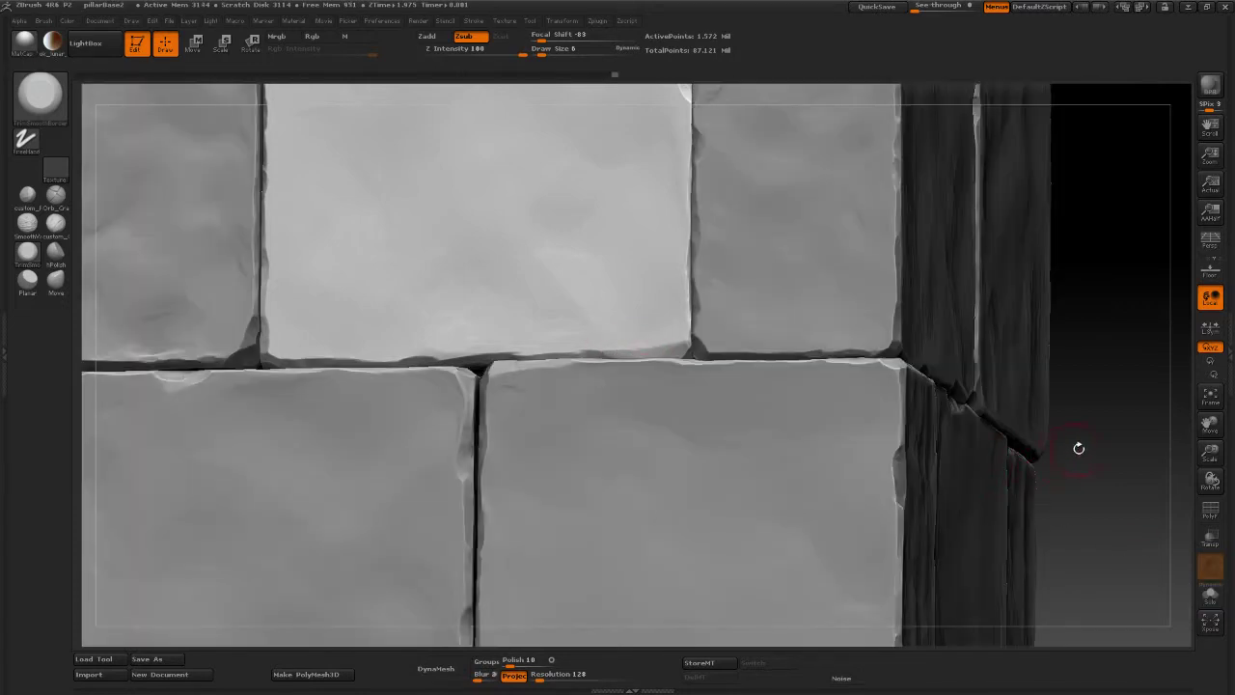
{"action": "key", "text": "f"}
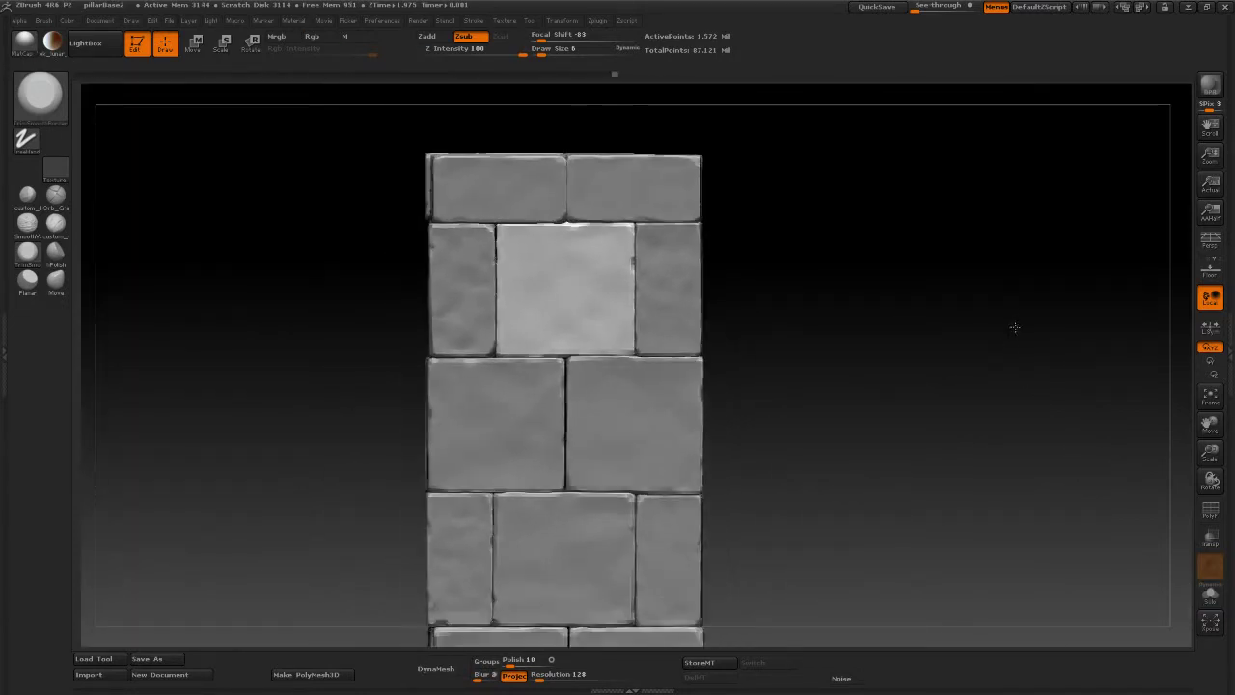
{"action": "mouse_move", "coordinate": [1014, 327]}
{"action": "left_mouse_down"}
{"action": "mouse_move", "coordinate": [1022, 318]}
{"action": "mouse_move", "coordinate": [998, 403]}
{"action": "mouse_move", "coordinate": [989, 283]}
{"action": "left_mouse_up"}
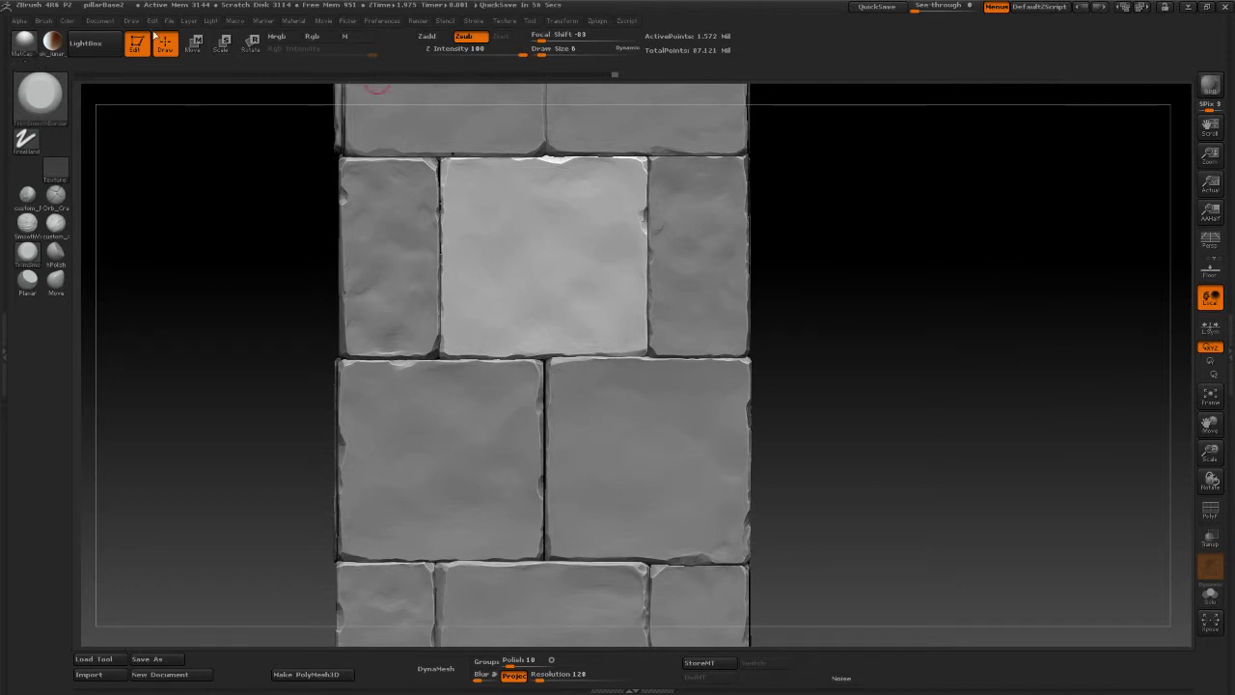
Step: Save As over pillarBase2.ZPR and confirm replacing the existing file
{"action": "left_click", "coordinate": [168, 21]}
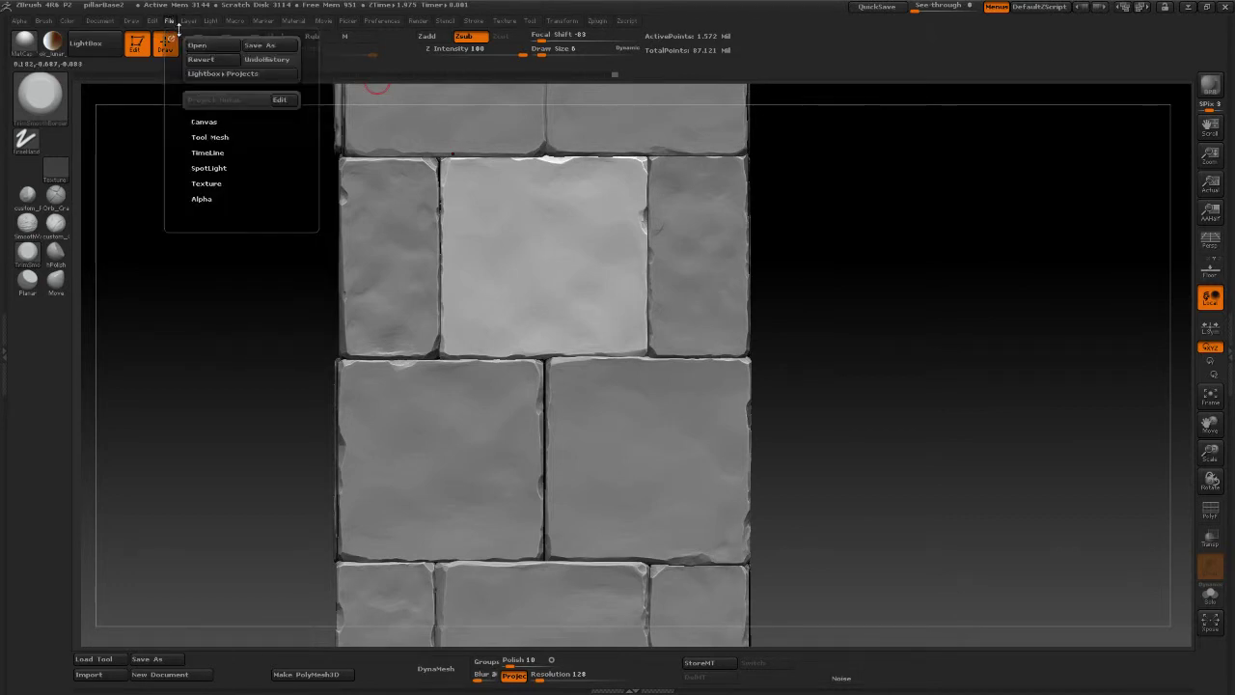
{"action": "left_click", "coordinate": [265, 43]}
{"action": "left_click", "coordinate": [290, 104]}
{"action": "left_click", "coordinate": [508, 326]}
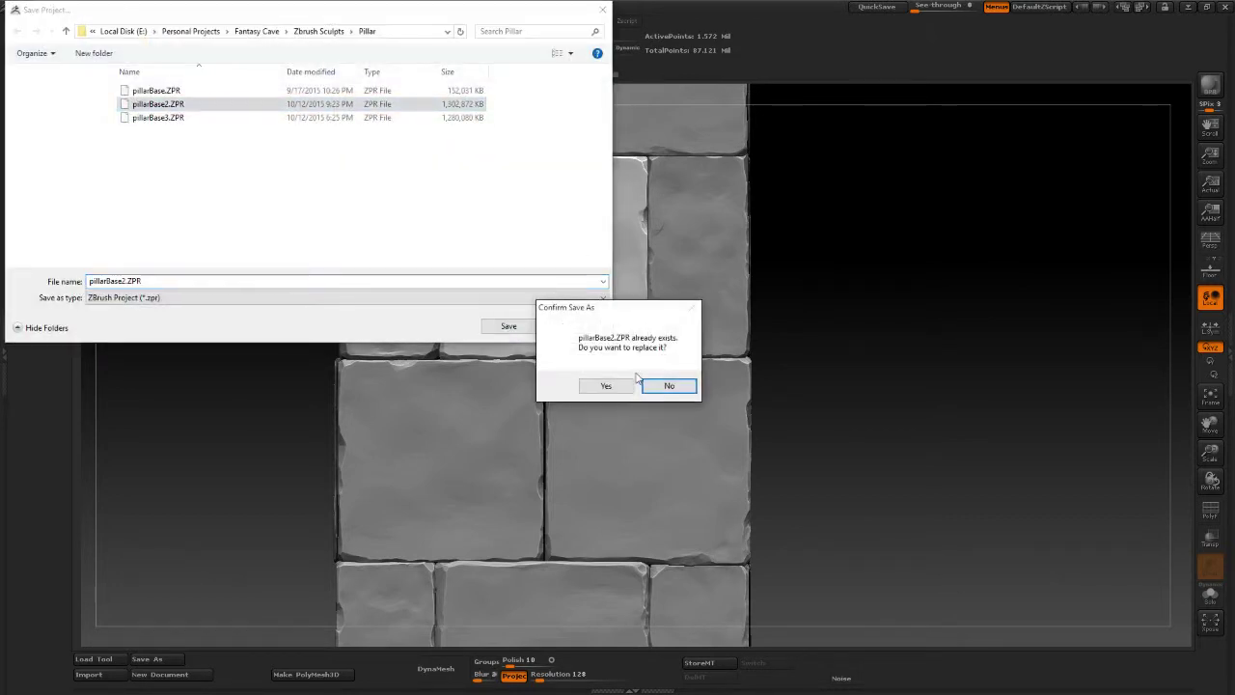
{"action": "left_click", "coordinate": [617, 386]}
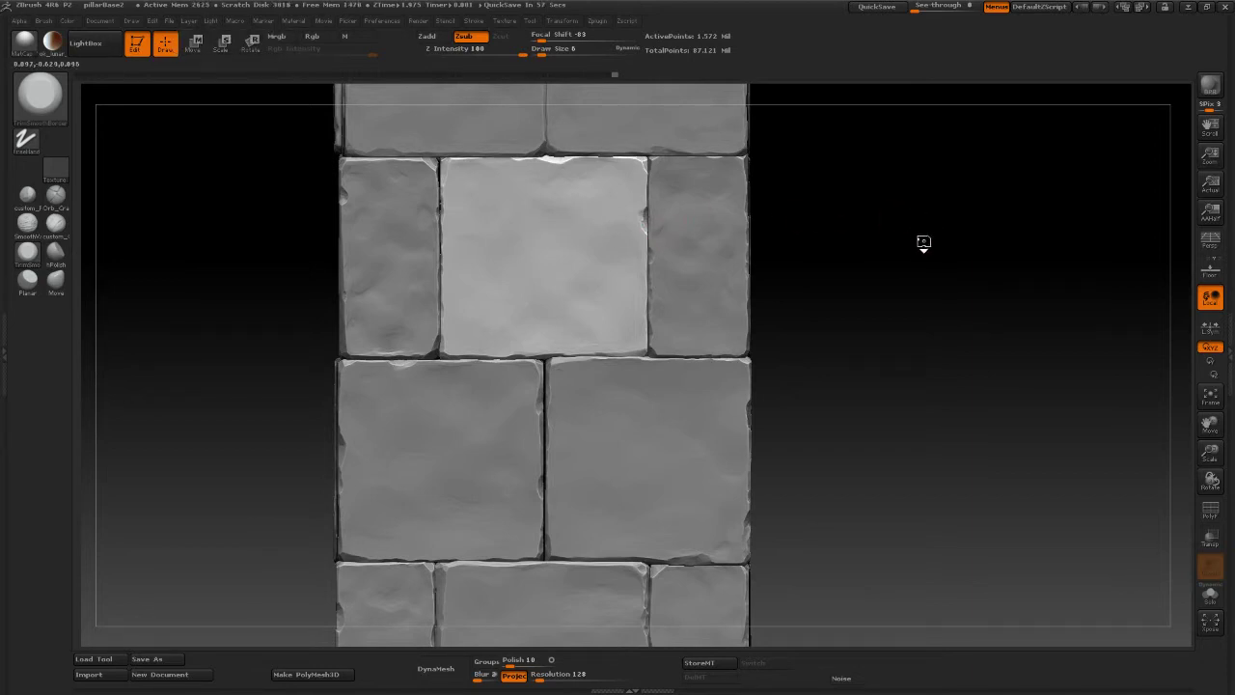
Step: Rotate the pillar toward its top and solo the centre block to view its top face
{"action": "left_click_drag", "start_coordinate": [923, 242], "coordinate": [942, 242]}
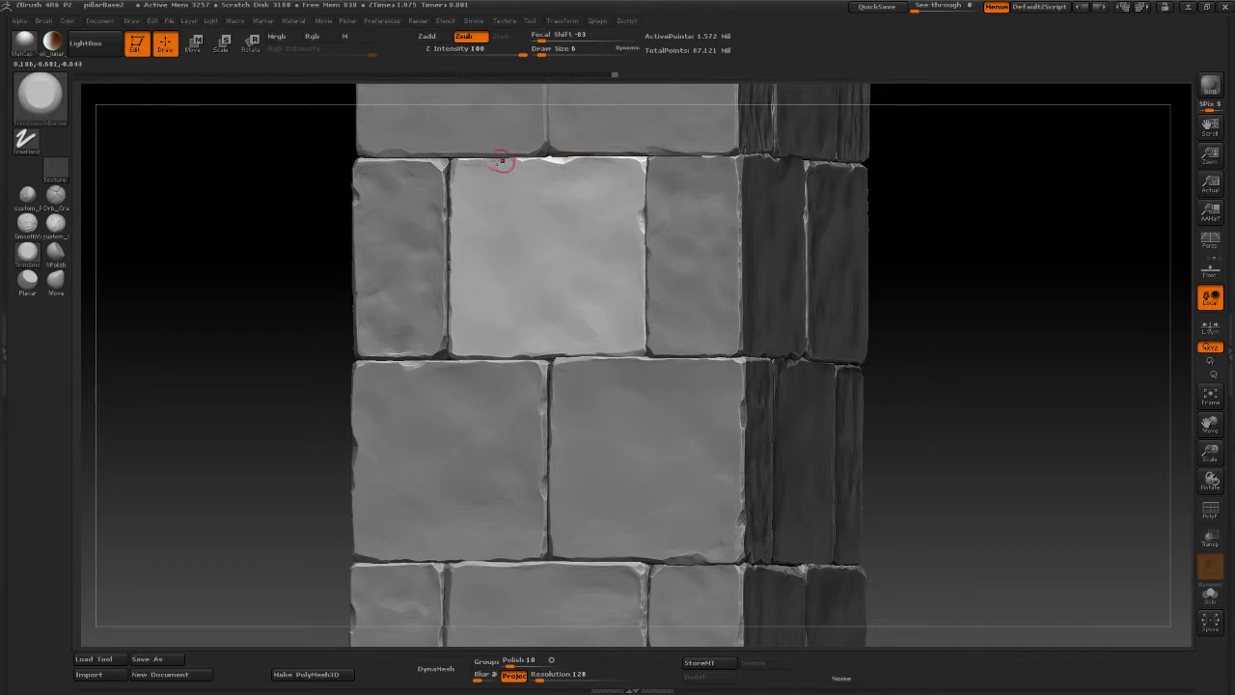
{"action": "left_click_drag", "start_coordinate": [928, 274], "coordinate": [934, 284]}
{"action": "left_click_drag", "start_coordinate": [965, 334], "coordinate": [975, 386]}
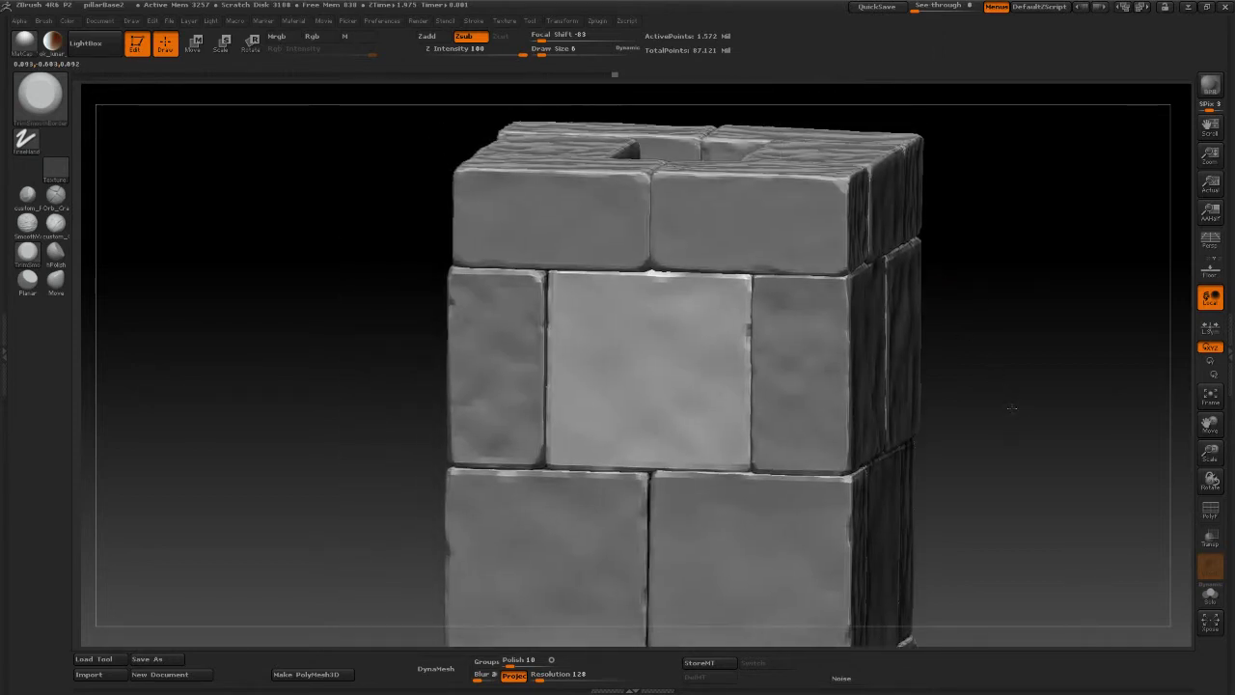
{"action": "left_click", "coordinate": [1200, 598]}
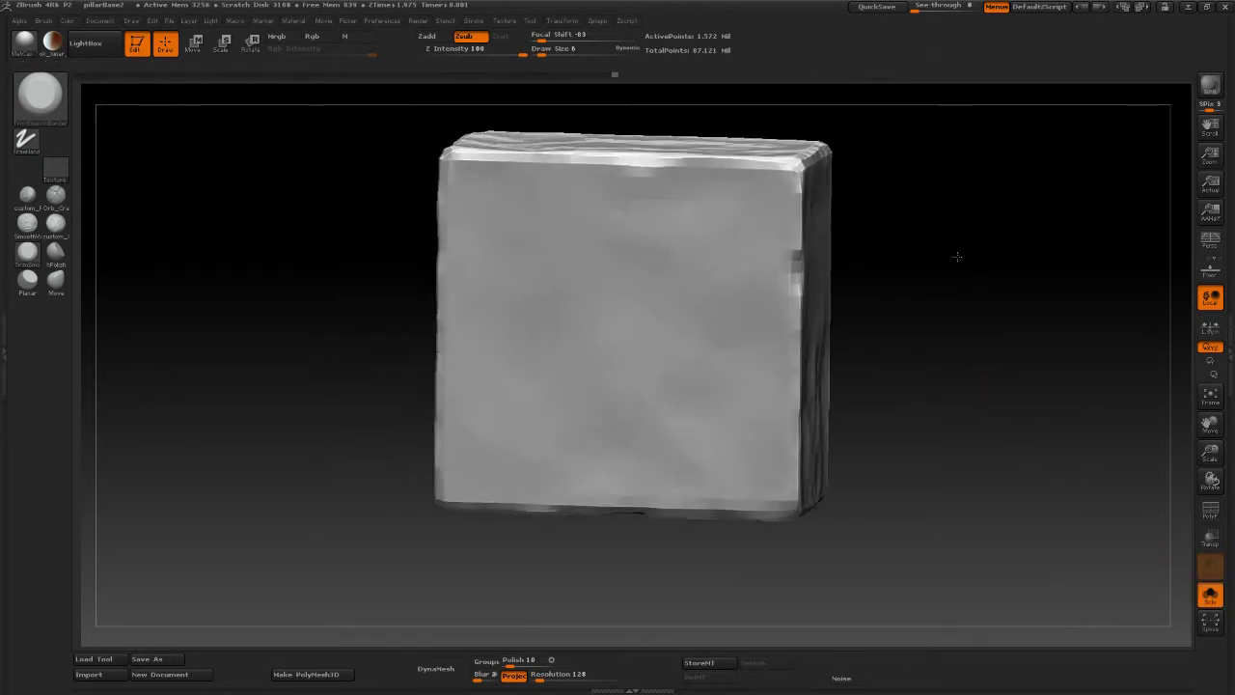
{"action": "left_click_drag", "start_coordinate": [1003, 319], "coordinate": [1009, 328]}
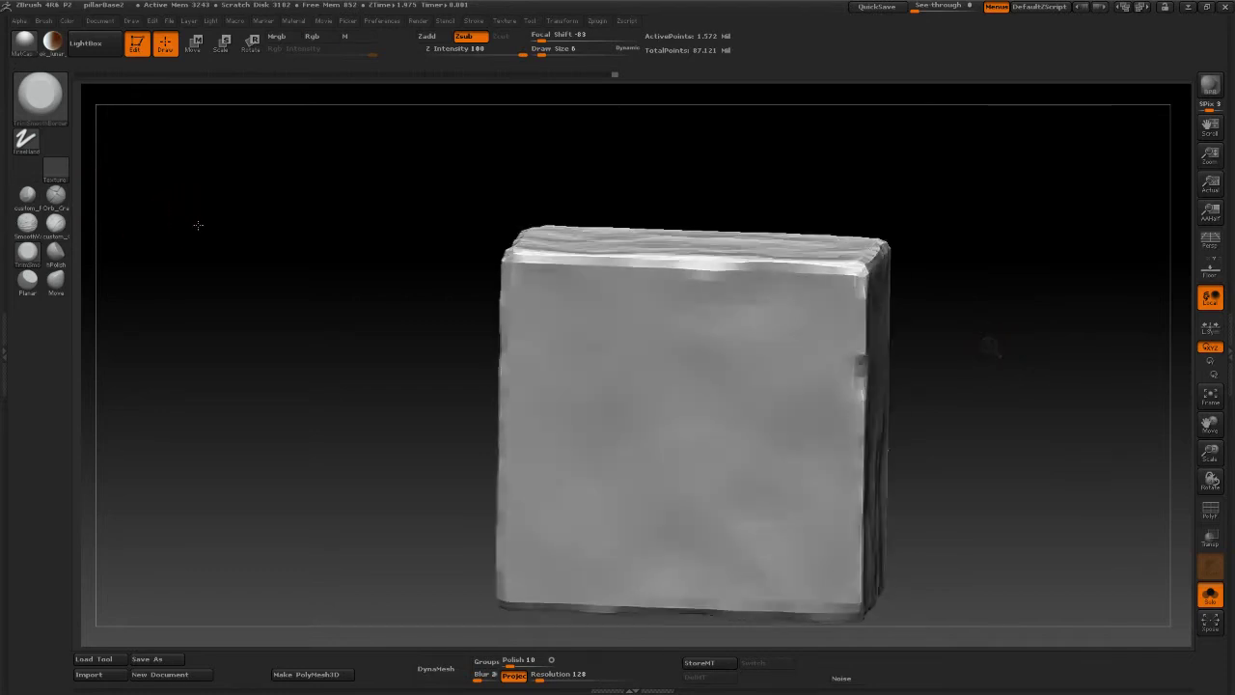
{"action": "left_click_drag", "start_coordinate": [193, 225], "coordinate": [187, 240]}
{"action": "left_click_drag", "start_coordinate": [305, 243], "coordinate": [534, 215]}
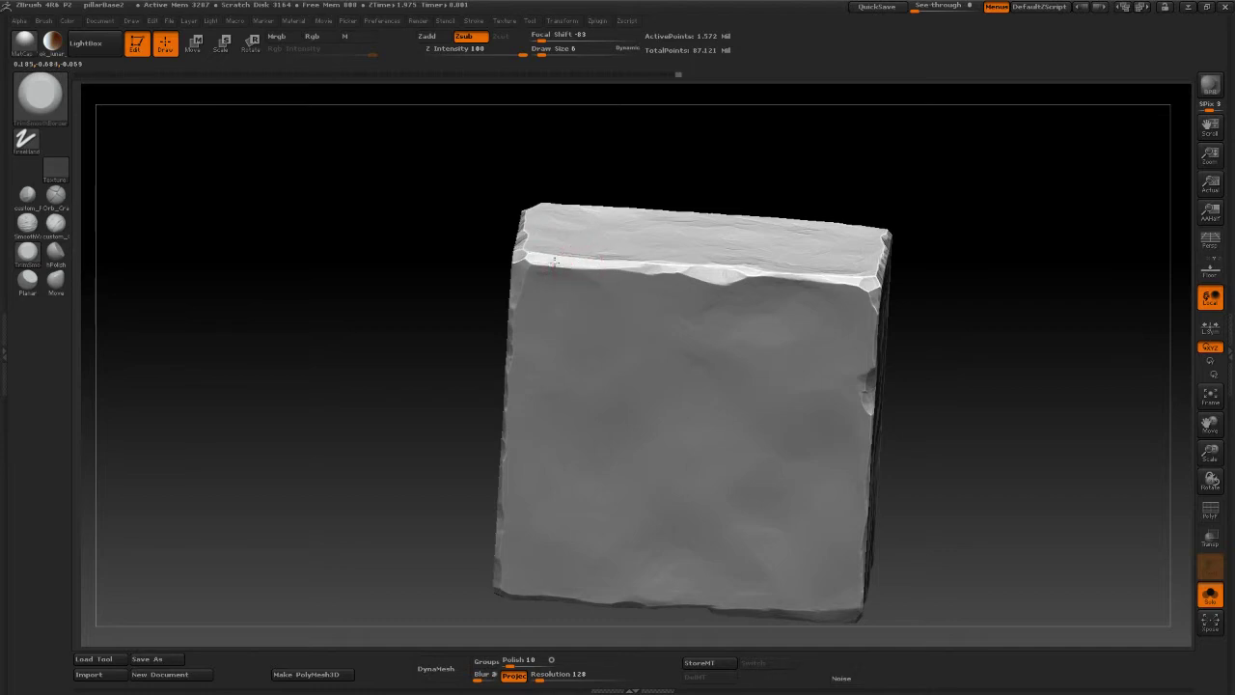
{"action": "left_click_drag", "start_coordinate": [1068, 385], "coordinate": [1067, 353], "text": "shift"}
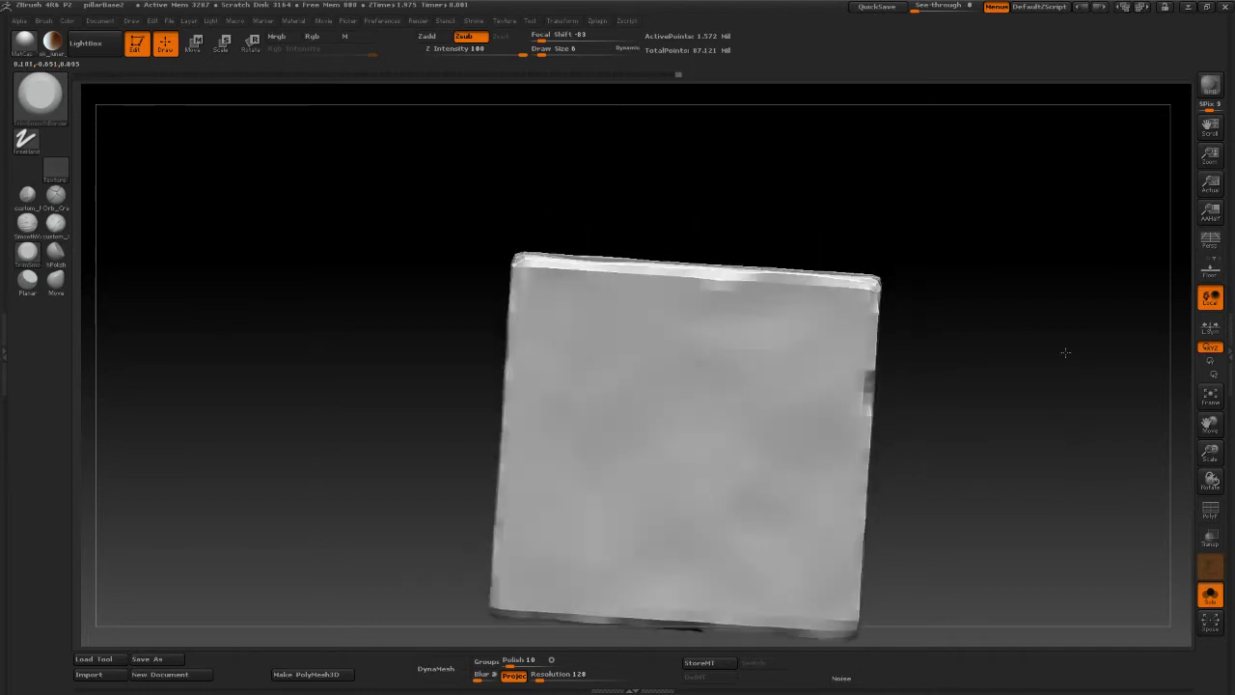
Step: Re-solo the centre block and chip a ragged line along its top front edge
{"action": "left_click", "coordinate": [1210, 594]}
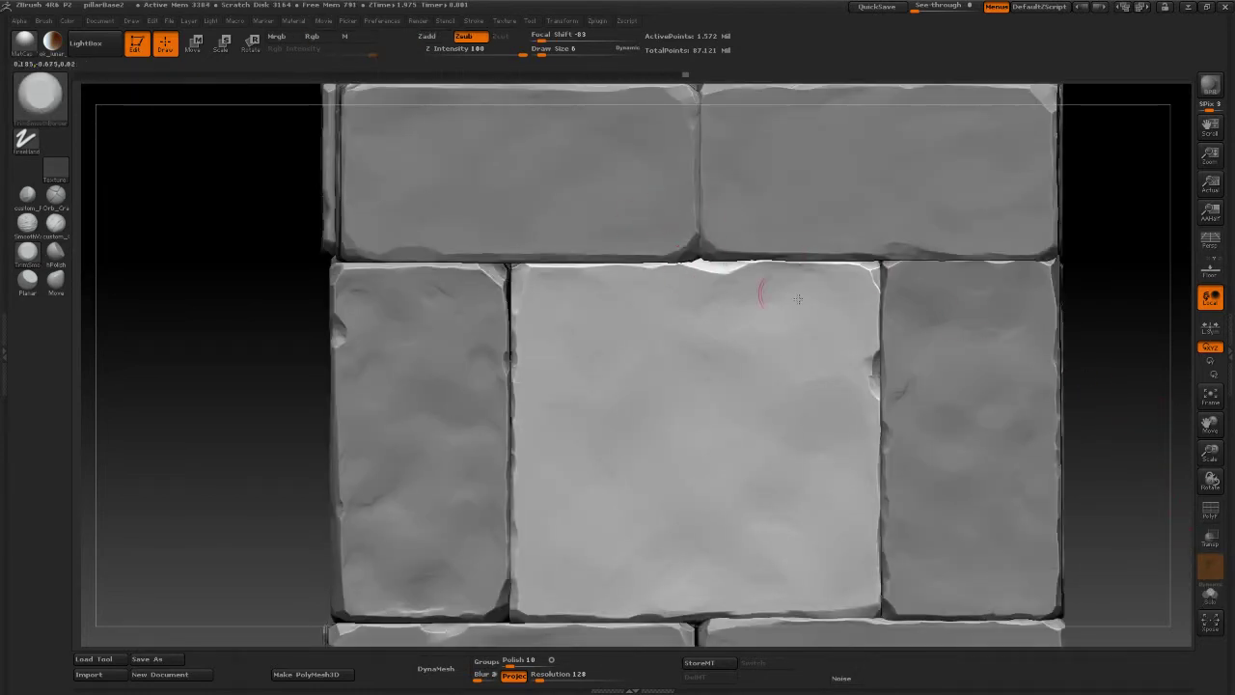
{"action": "left_click", "coordinate": [1209, 594]}
{"action": "left_click_drag", "start_coordinate": [1116, 454], "coordinate": [987, 363]}
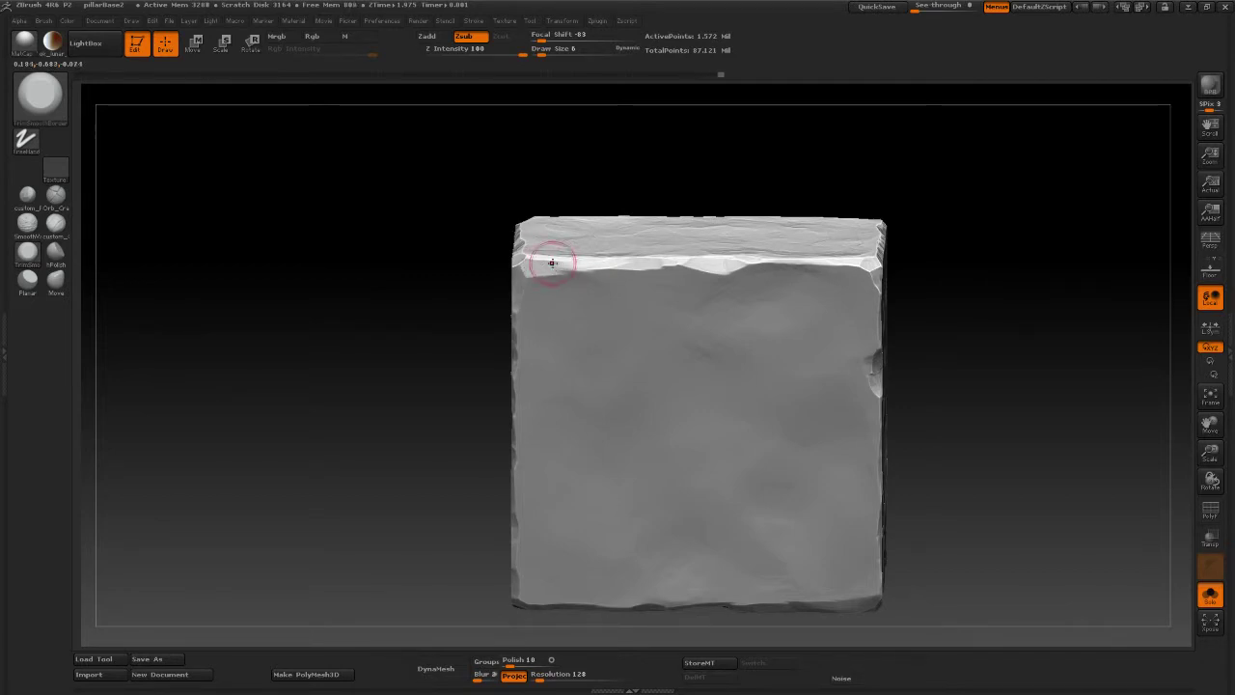
{"action": "left_click", "coordinate": [552, 268]}
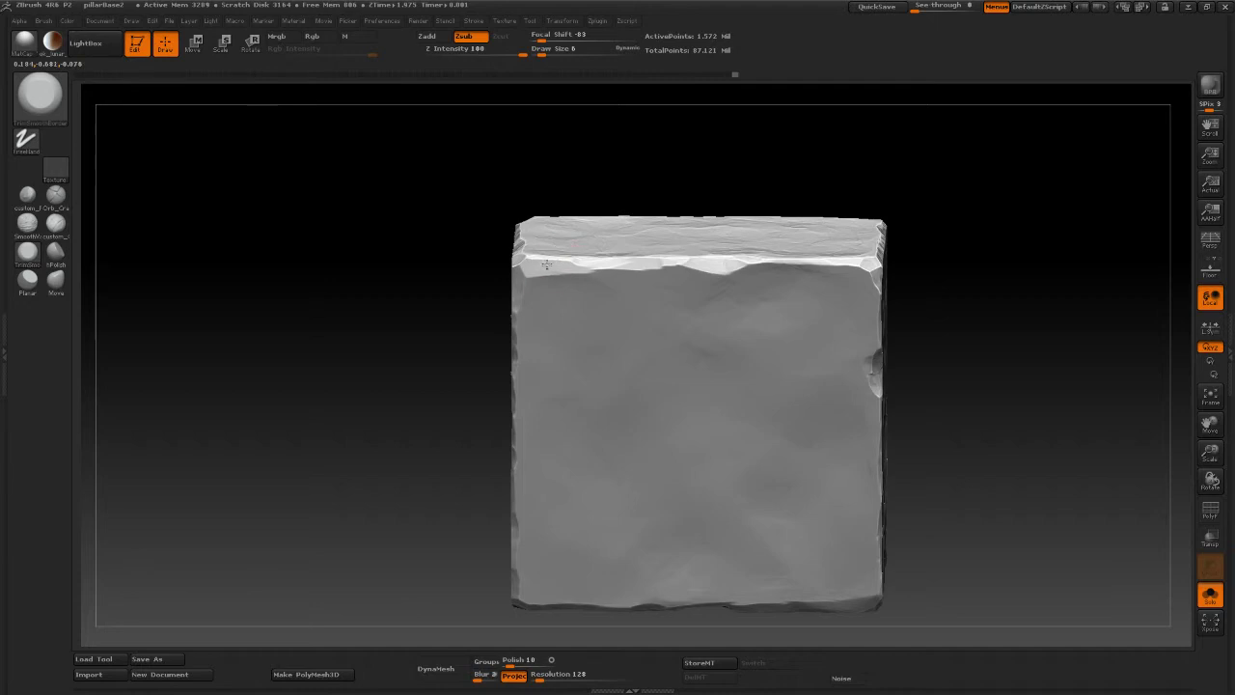
{"action": "left_click", "coordinate": [556, 260]}
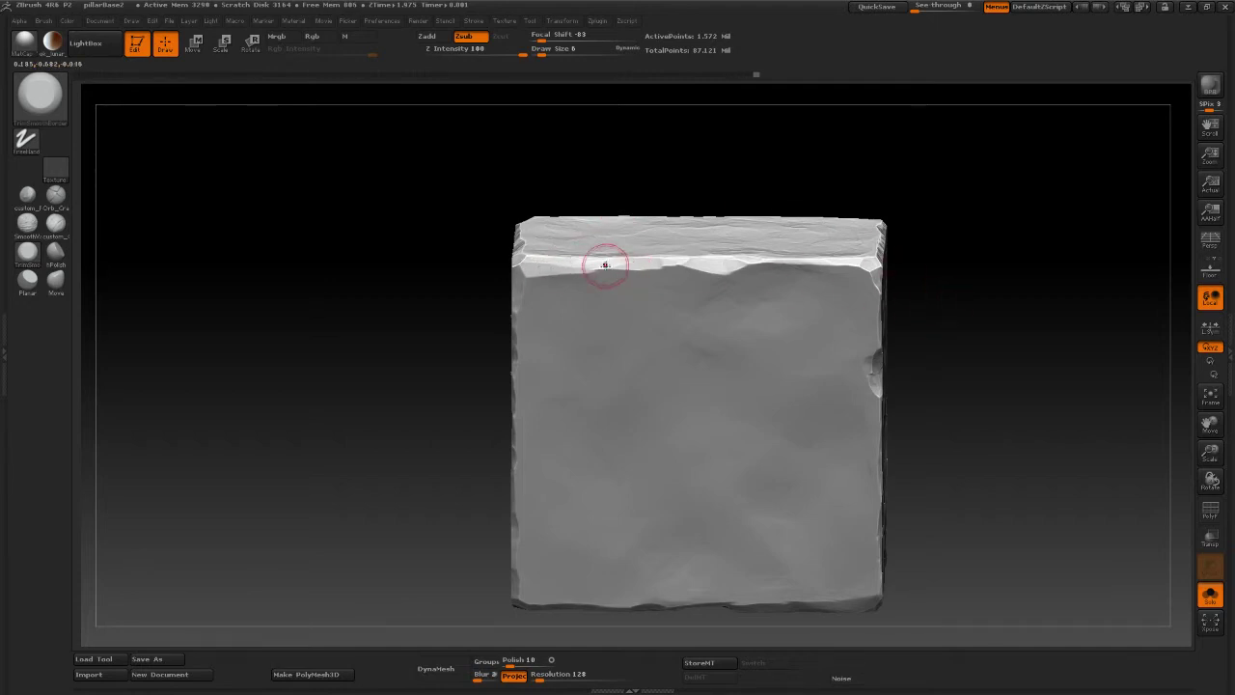
{"action": "left_click_drag", "start_coordinate": [606, 264], "coordinate": [573, 267]}
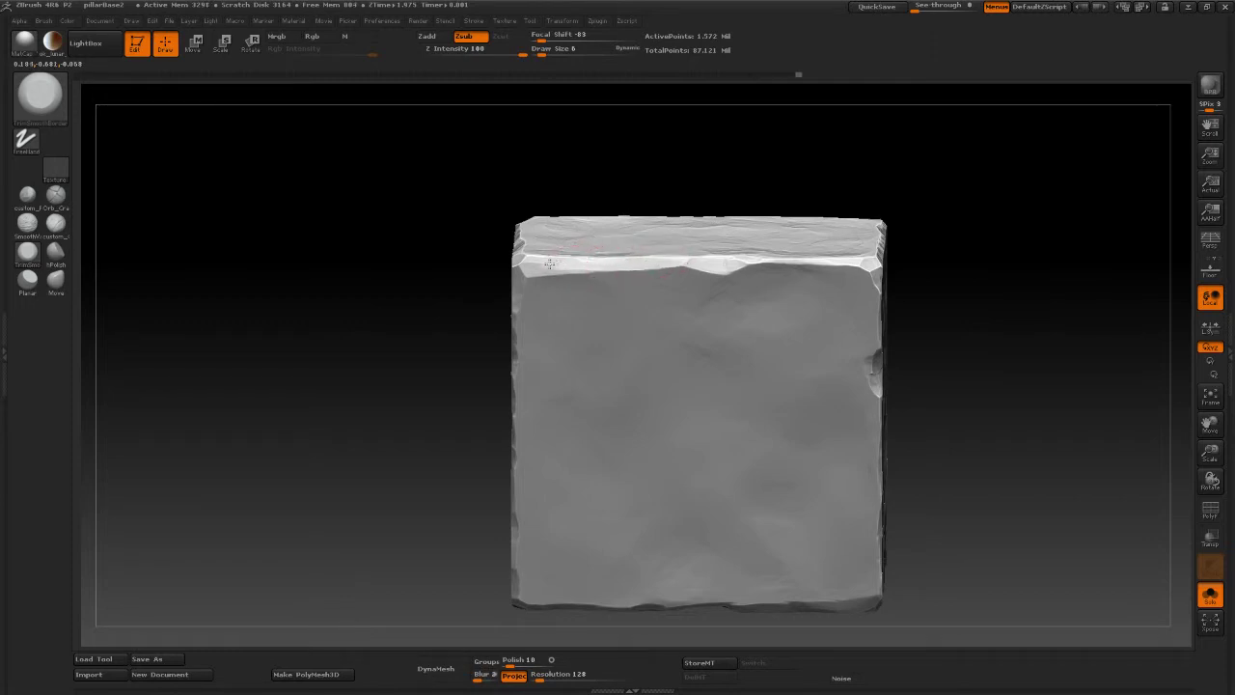
{"action": "left_click", "coordinate": [1209, 595]}
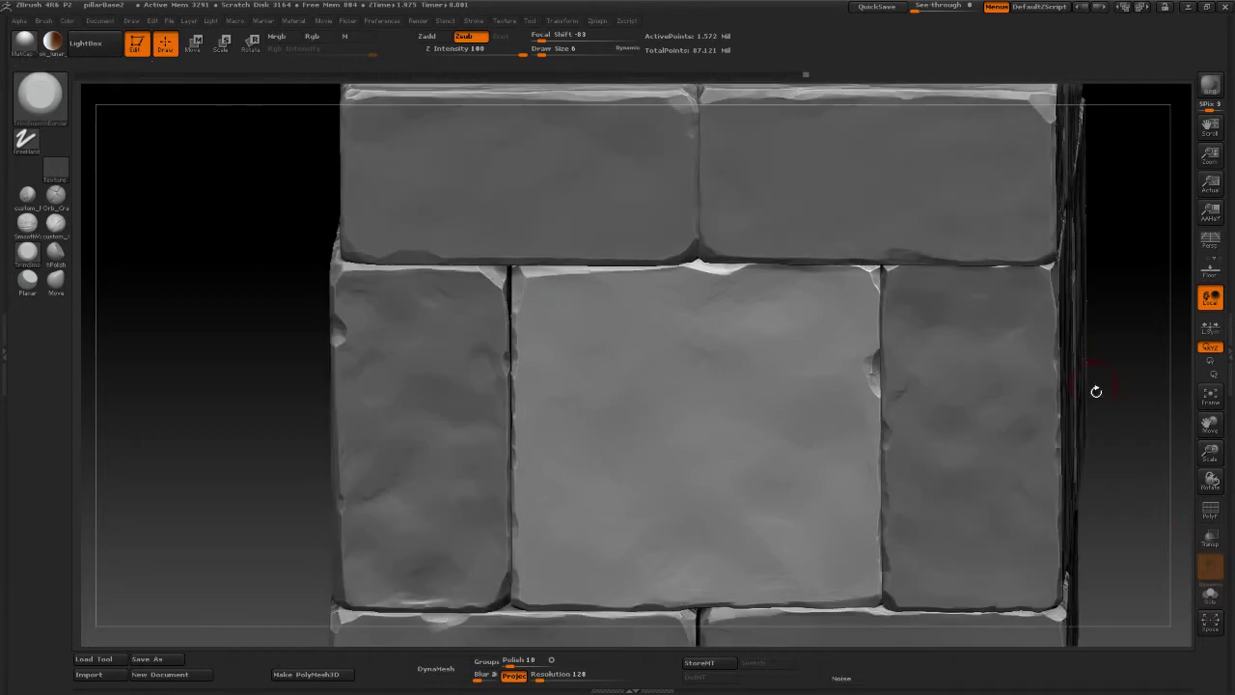
{"action": "key", "text": "p"}
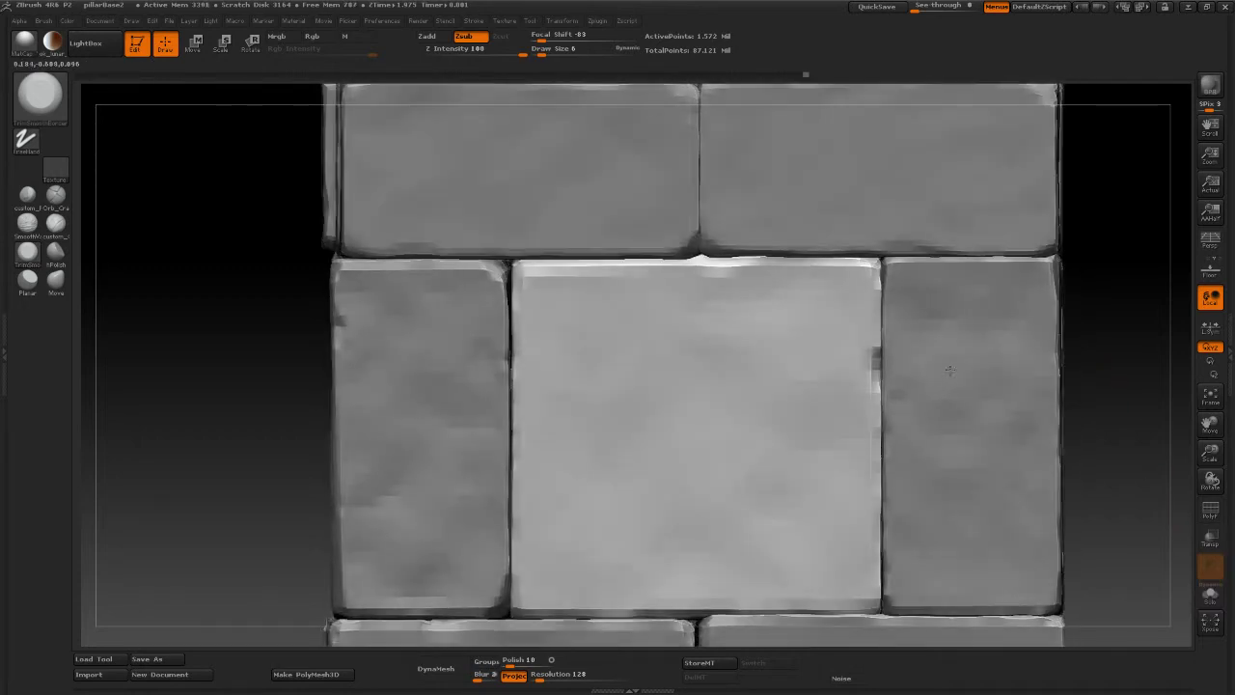
{"action": "mouse_move", "coordinate": [1036, 326]}
{"action": "left_mouse_down", "text": "alt"}
{"action": "mouse_move", "coordinate": [1054, 307]}
{"action": "mouse_move", "coordinate": [919, 309]}
{"action": "mouse_move", "coordinate": [917, 279]}
{"action": "mouse_move", "coordinate": [929, 313]}
{"action": "left_mouse_up", "text": "alt"}
{"action": "left_click", "coordinate": [1209, 595]}
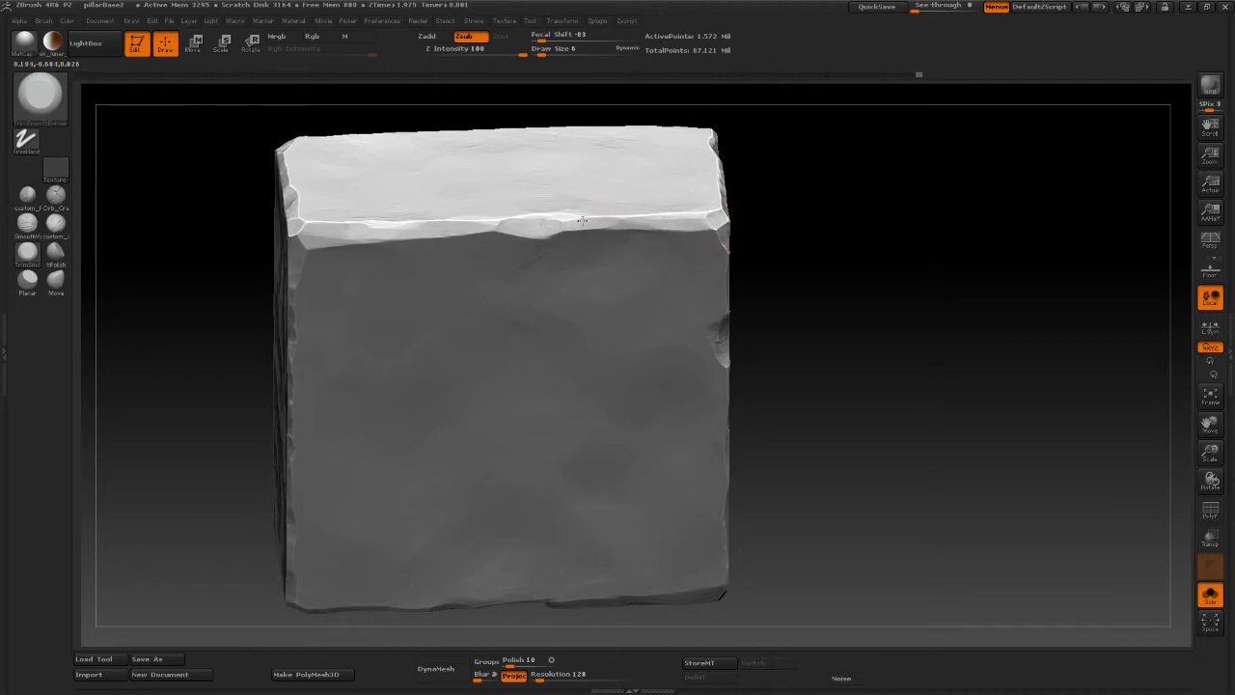
{"action": "left_click_drag", "start_coordinate": [936, 319], "coordinate": [1093, 302], "text": "shift"}
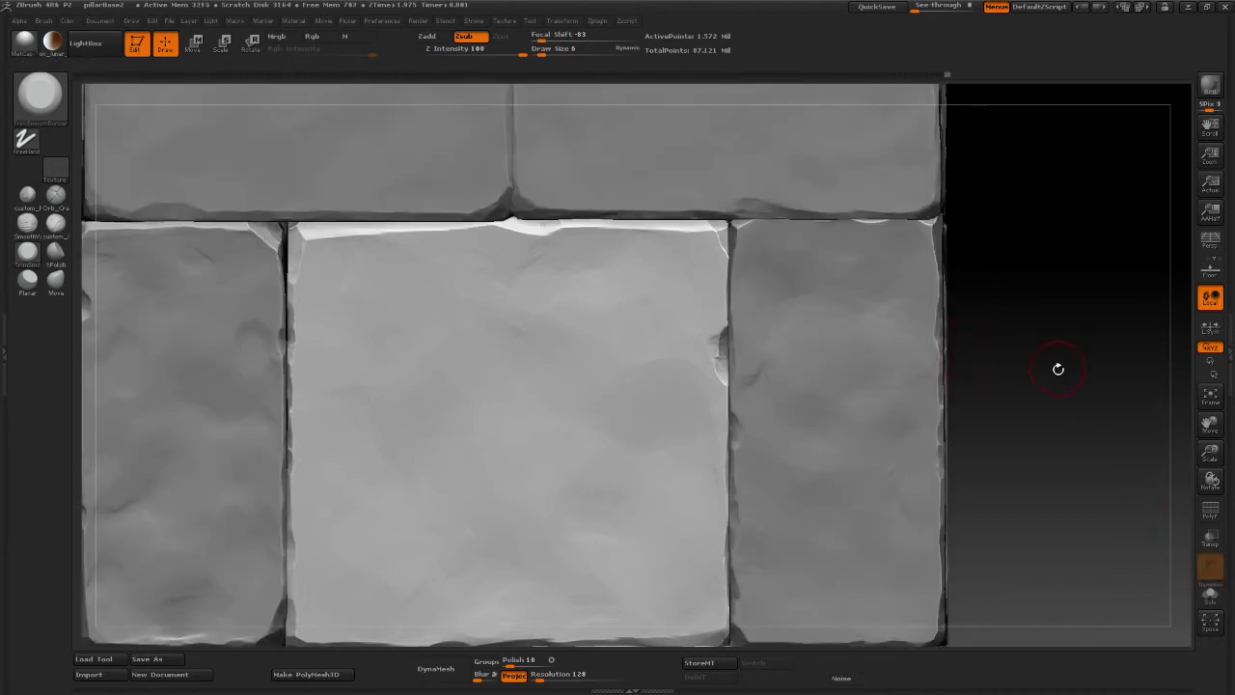
{"action": "left_click_drag", "start_coordinate": [1058, 370], "coordinate": [1014, 275], "text": "alt"}
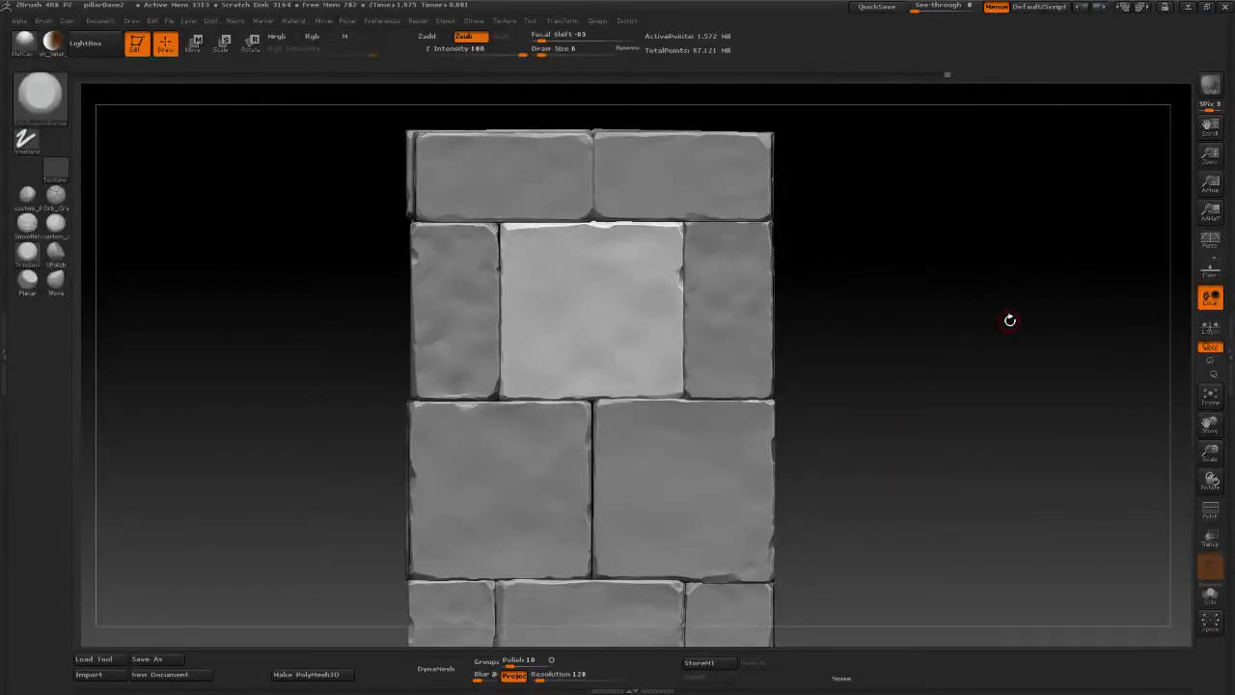
{"action": "left_click_drag", "start_coordinate": [981, 429], "coordinate": [968, 394], "text": "alt"}
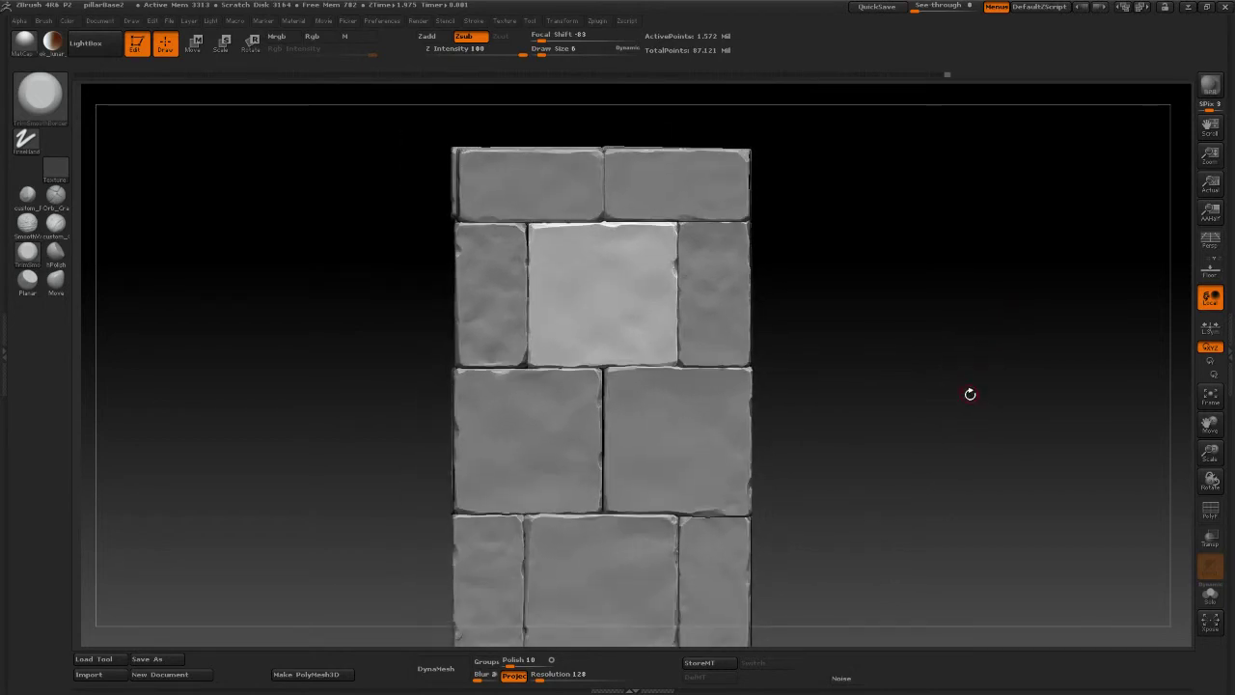
{"action": "left_click_drag", "start_coordinate": [966, 302], "coordinate": [970, 322], "text": "alt"}
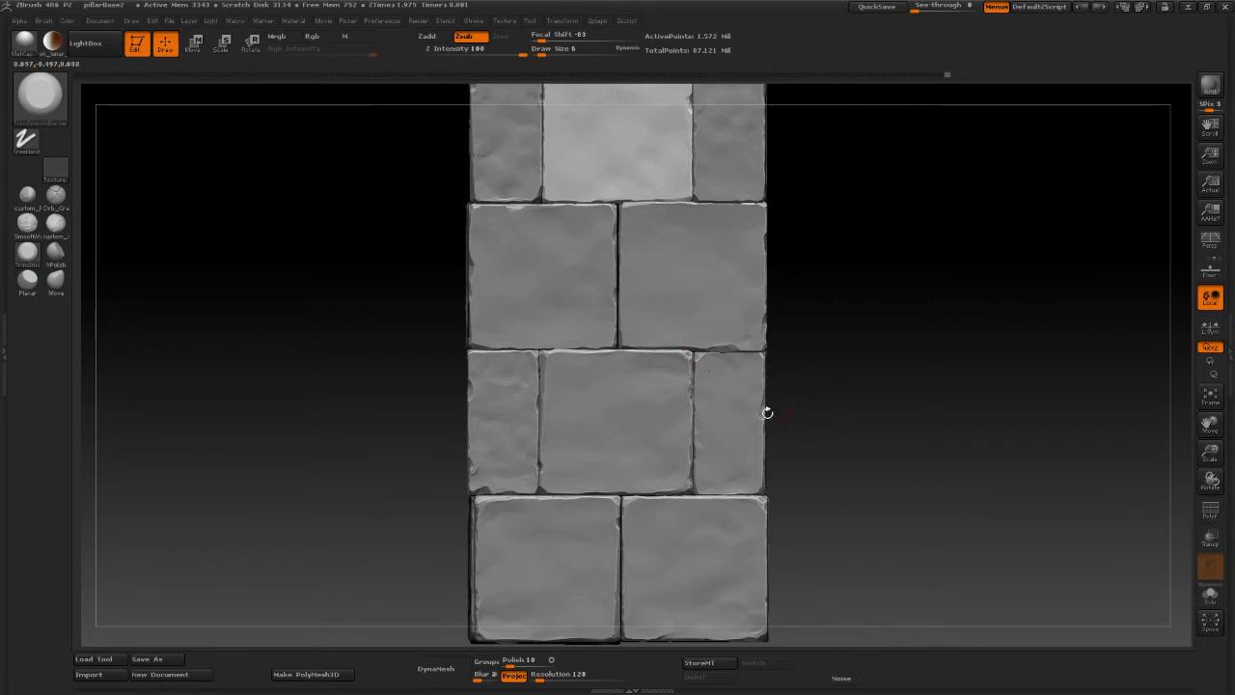
{"action": "mouse_move", "coordinate": [889, 462]}
{"action": "left_mouse_down"}
{"action": "mouse_move", "coordinate": [880, 479]}
{"action": "mouse_move", "coordinate": [852, 367]}
{"action": "mouse_move", "coordinate": [878, 372]}
{"action": "mouse_move", "coordinate": [970, 235]}
{"action": "left_mouse_up"}
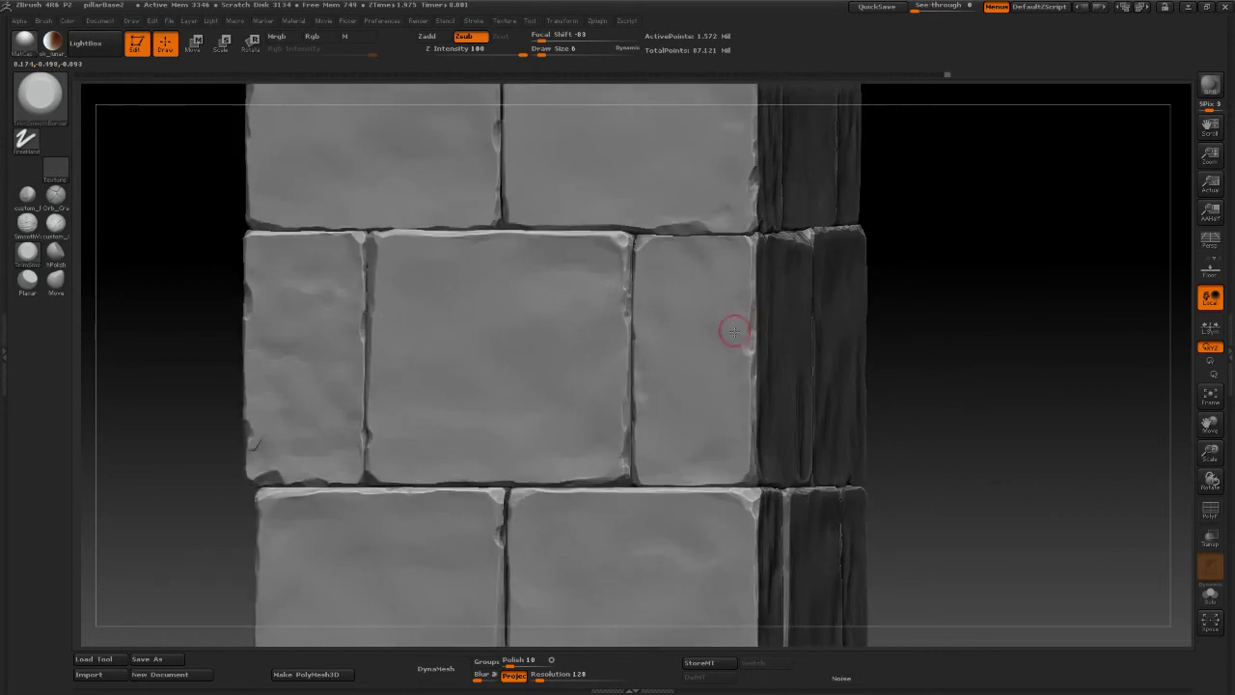
Step: Select subtool pillarBricks34_04, solo it, and raise Draw Size from 6 to 9
{"action": "left_click", "coordinate": [738, 326], "text": "alt"}
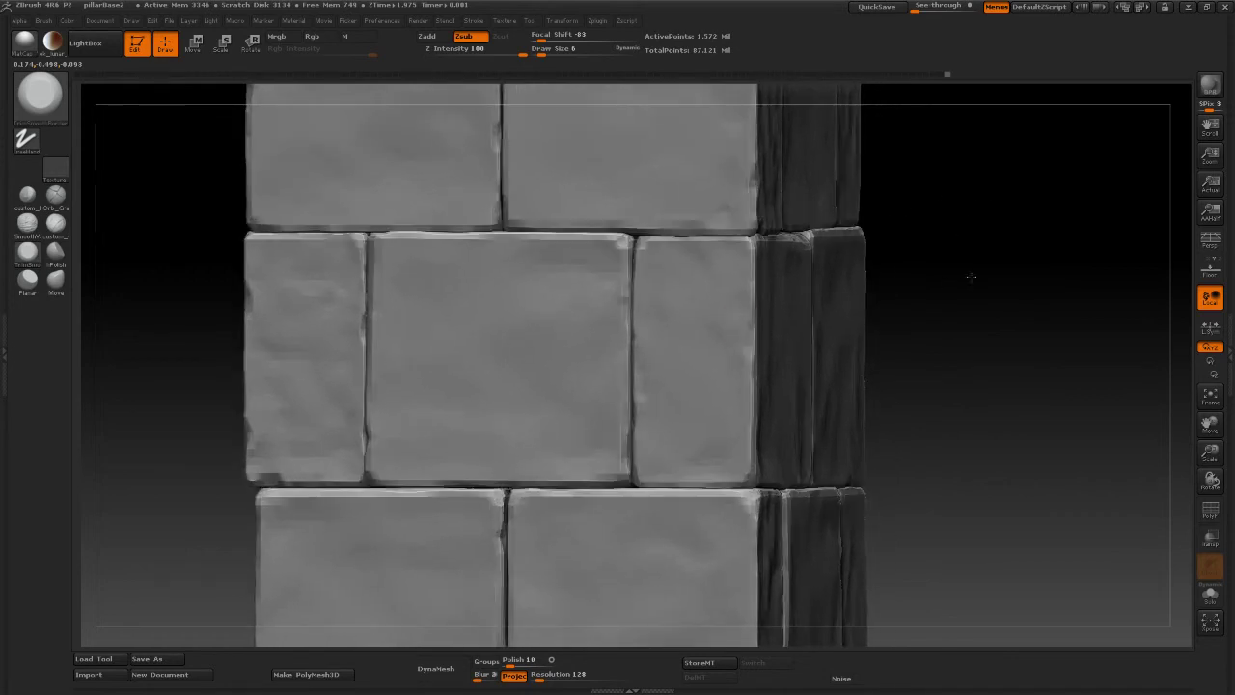
{"action": "left_click", "coordinate": [1210, 595]}
{"action": "left_click_drag", "start_coordinate": [1015, 394], "coordinate": [1028, 439]}
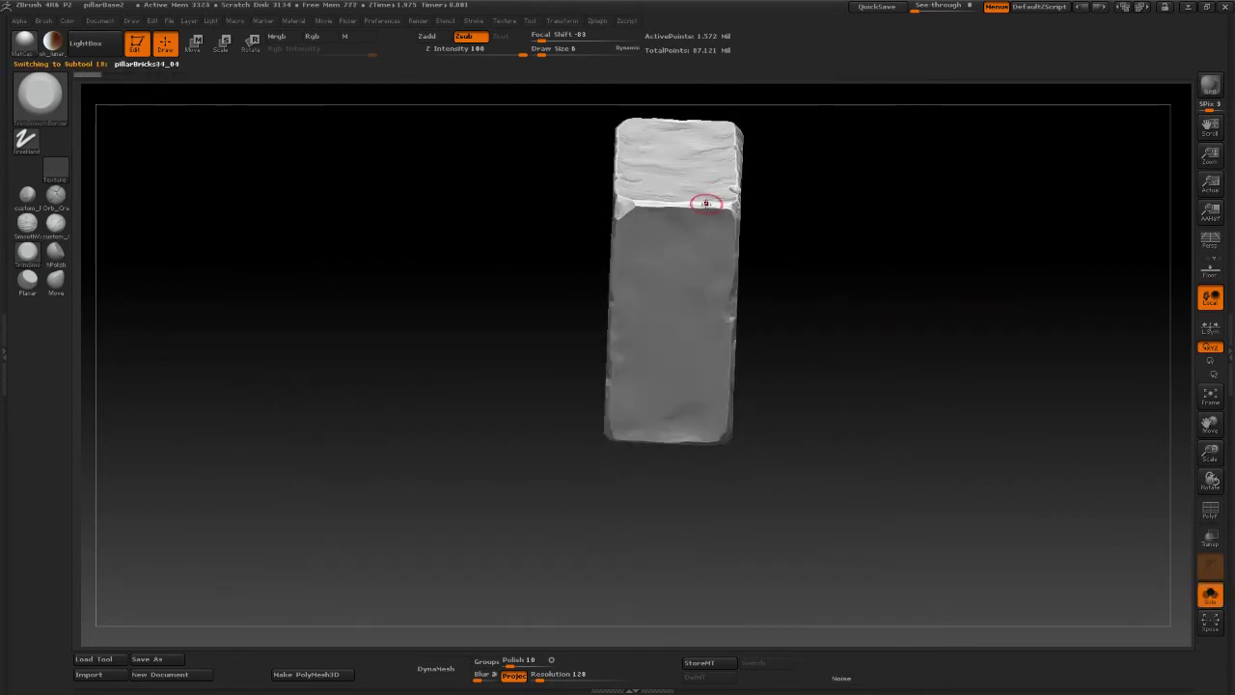
{"action": "key", "text": "space"}
{"action": "mouse_move", "coordinate": [690, 202]}
{"action": "left_mouse_down"}
{"action": "mouse_move", "coordinate": [636, 204]}
{"action": "mouse_move", "coordinate": [723, 205]}
{"action": "mouse_move", "coordinate": [635, 201]}
{"action": "mouse_move", "coordinate": [622, 217]}
{"action": "mouse_move", "coordinate": [624, 205]}
{"action": "mouse_move", "coordinate": [740, 203]}
{"action": "left_mouse_up"}
Step: Turn Solo off and orbit the full pillar to review the upper brick rows
{"action": "left_click_drag", "start_coordinate": [911, 294], "coordinate": [964, 319], "text": "shift"}
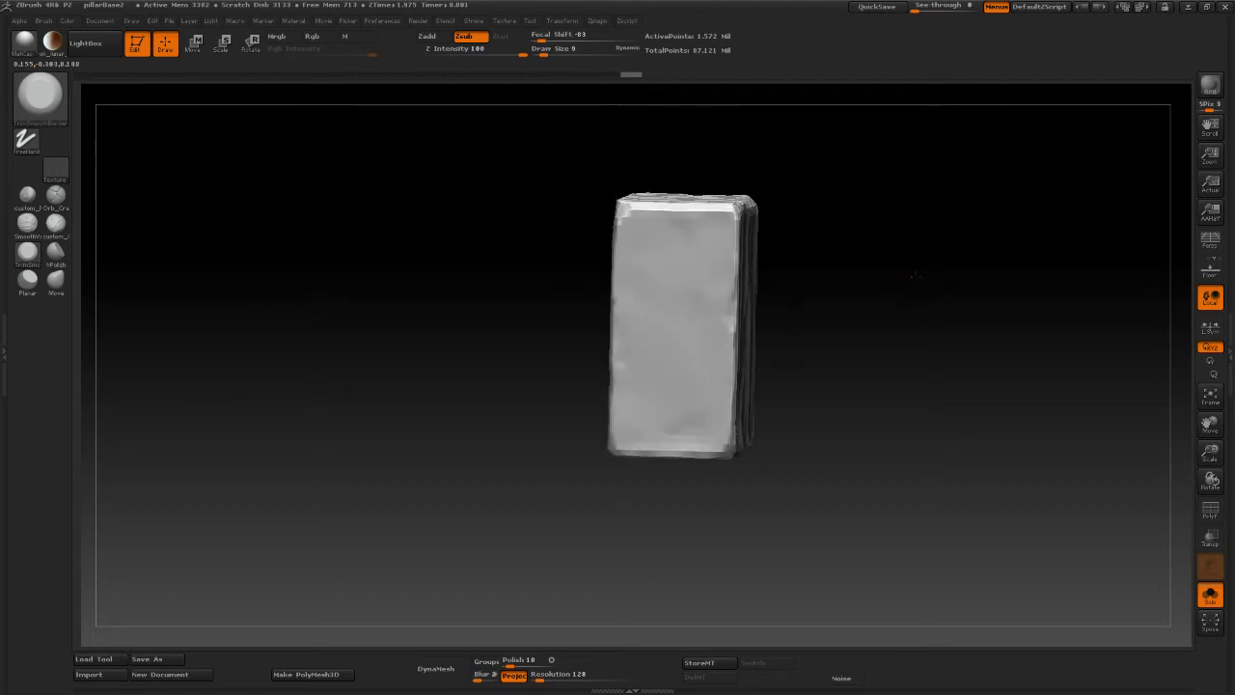
{"action": "left_click", "coordinate": [1210, 595]}
{"action": "left_click_drag", "start_coordinate": [1045, 387], "coordinate": [983, 406], "text": "alt"}
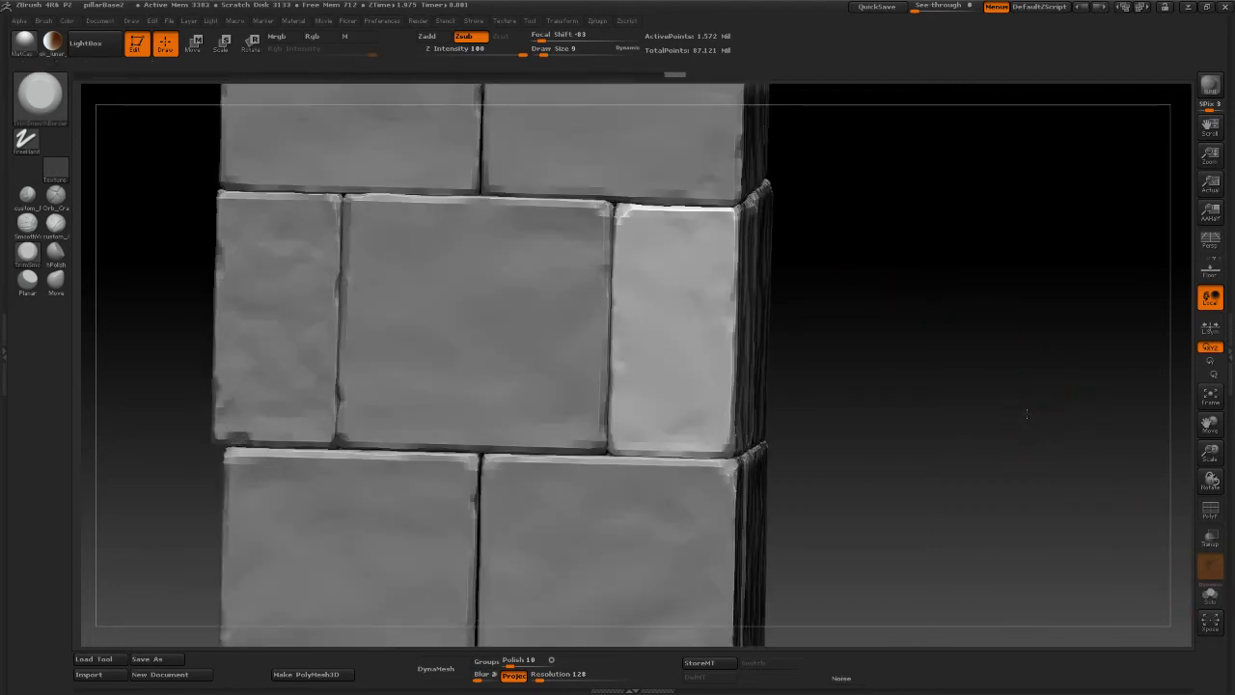
{"action": "key", "text": "shift"}
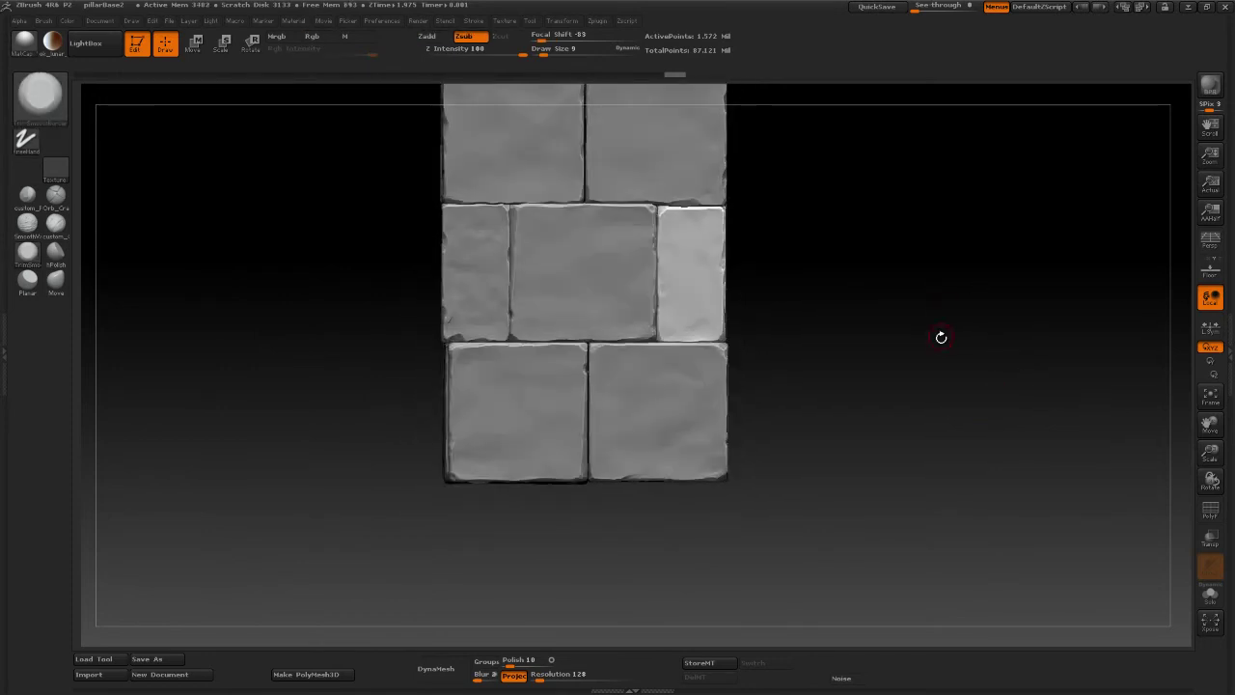
{"action": "left_click_drag", "start_coordinate": [940, 338], "coordinate": [1047, 340], "text": "shift"}
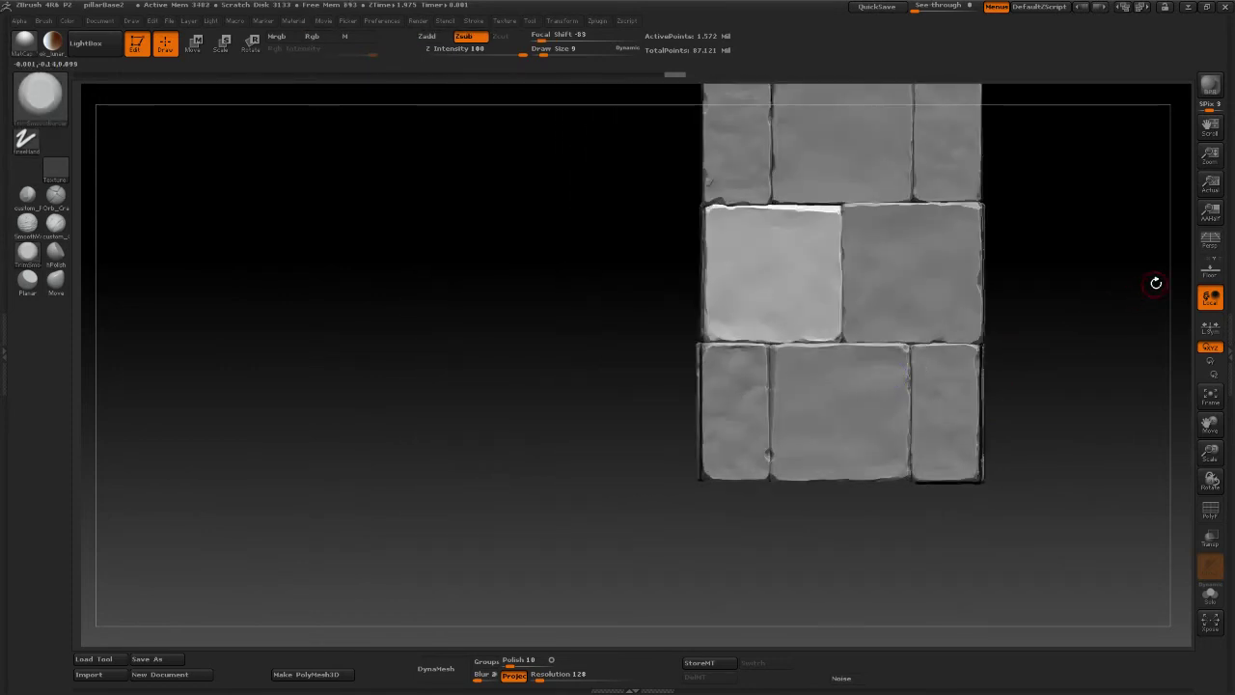
{"action": "mouse_move", "coordinate": [1157, 280]}
{"action": "left_mouse_down", "text": "shift"}
{"action": "mouse_move", "coordinate": [1006, 353]}
{"action": "mouse_move", "coordinate": [1025, 345]}
{"action": "left_mouse_up", "text": "shift"}
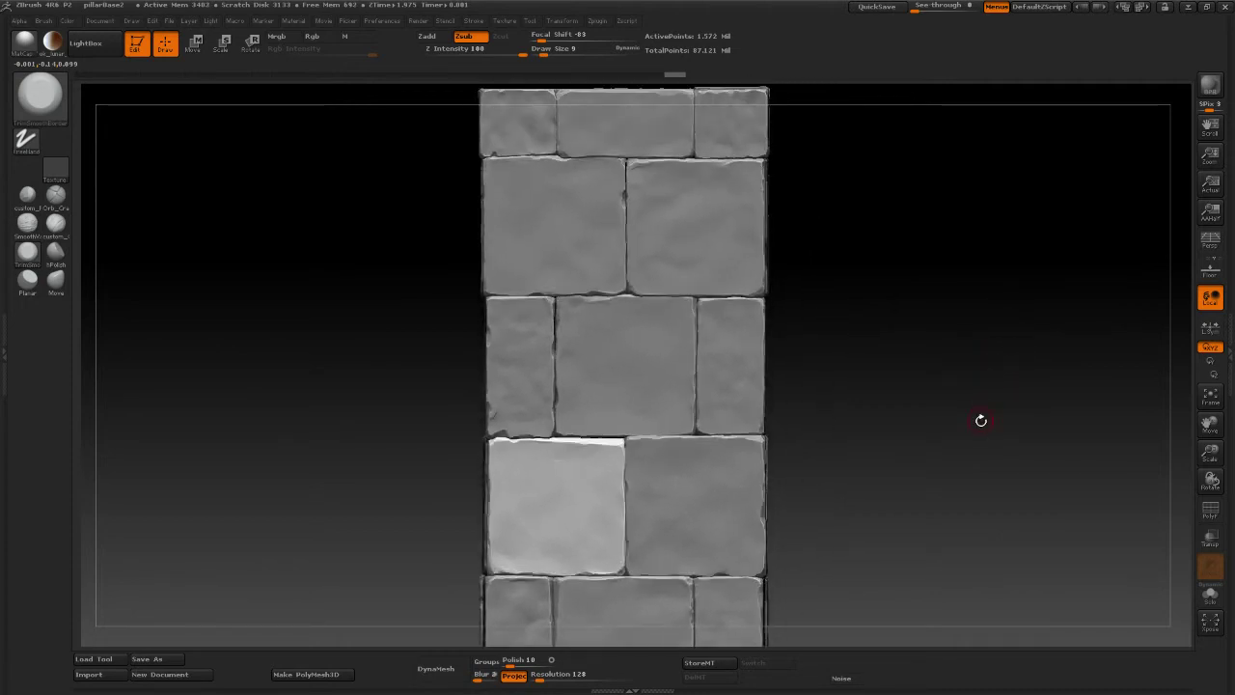
{"action": "left_click_drag", "start_coordinate": [980, 419], "coordinate": [1003, 405], "text": "alt"}
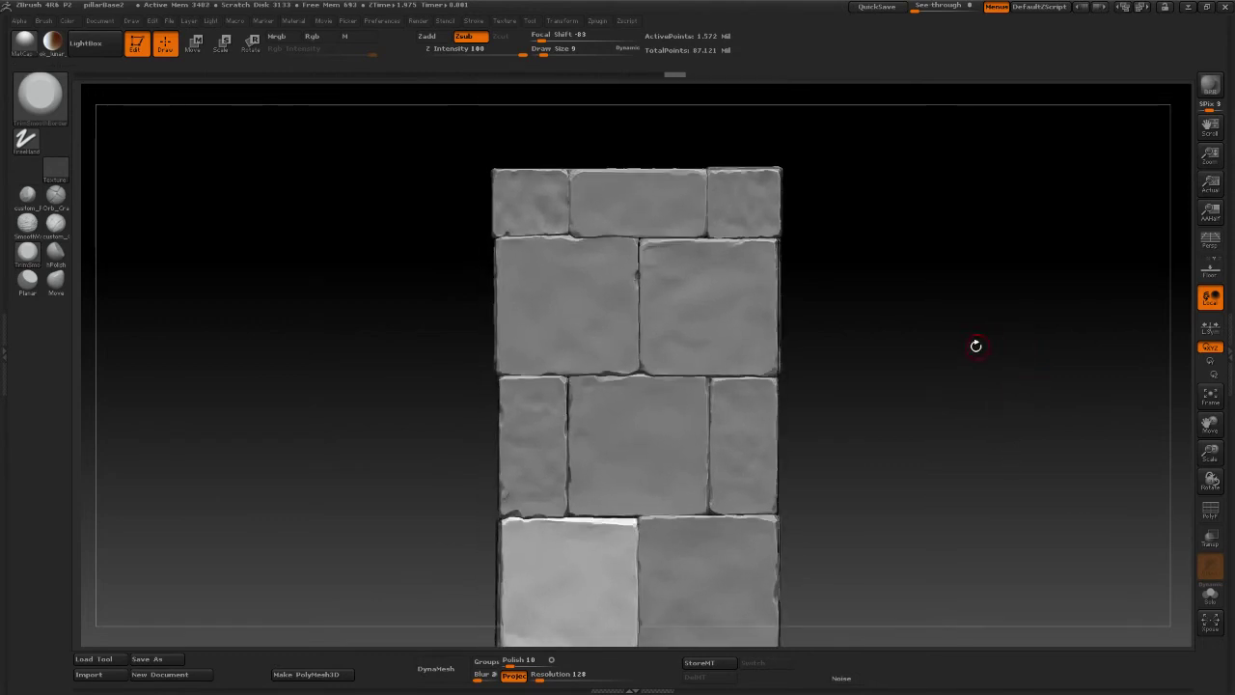
{"action": "mouse_move", "coordinate": [975, 344]}
{"action": "left_mouse_down", "text": "alt"}
{"action": "mouse_move", "coordinate": [997, 404]}
{"action": "mouse_move", "coordinate": [982, 337]}
{"action": "left_mouse_up", "text": "alt"}
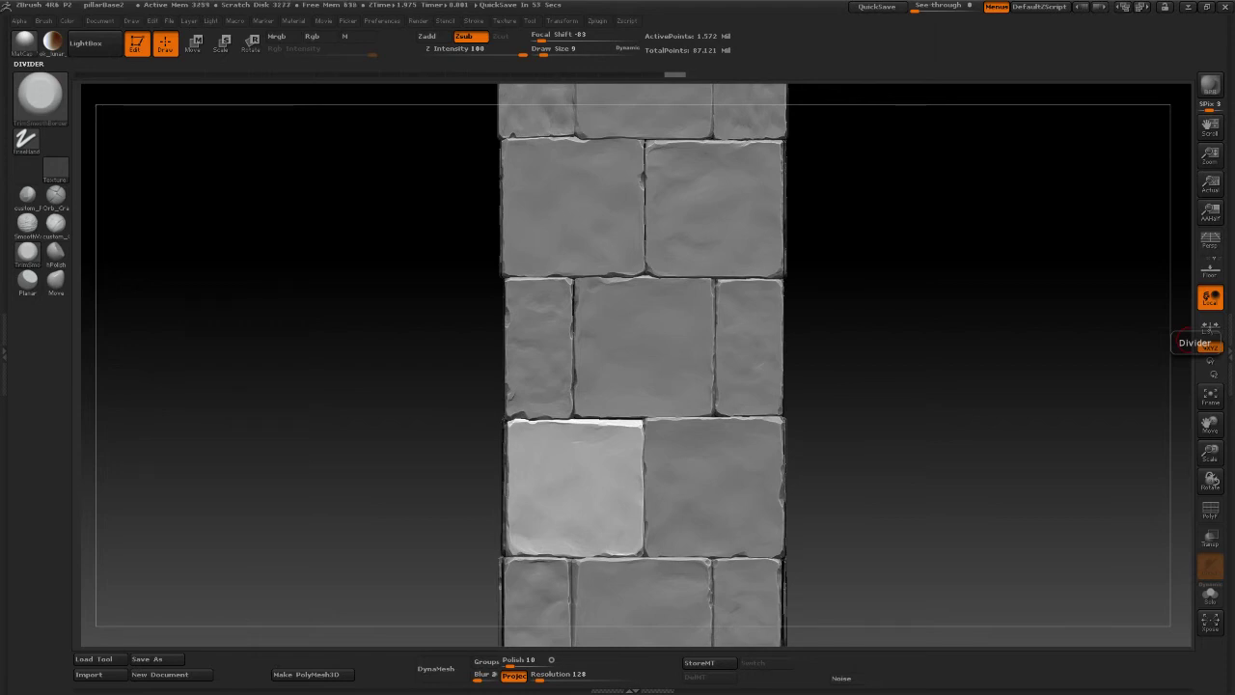
Step: Resave the project as pillarBase2, confirming replacement of the existing file
{"action": "left_click_drag", "start_coordinate": [917, 270], "coordinate": [892, 267]}
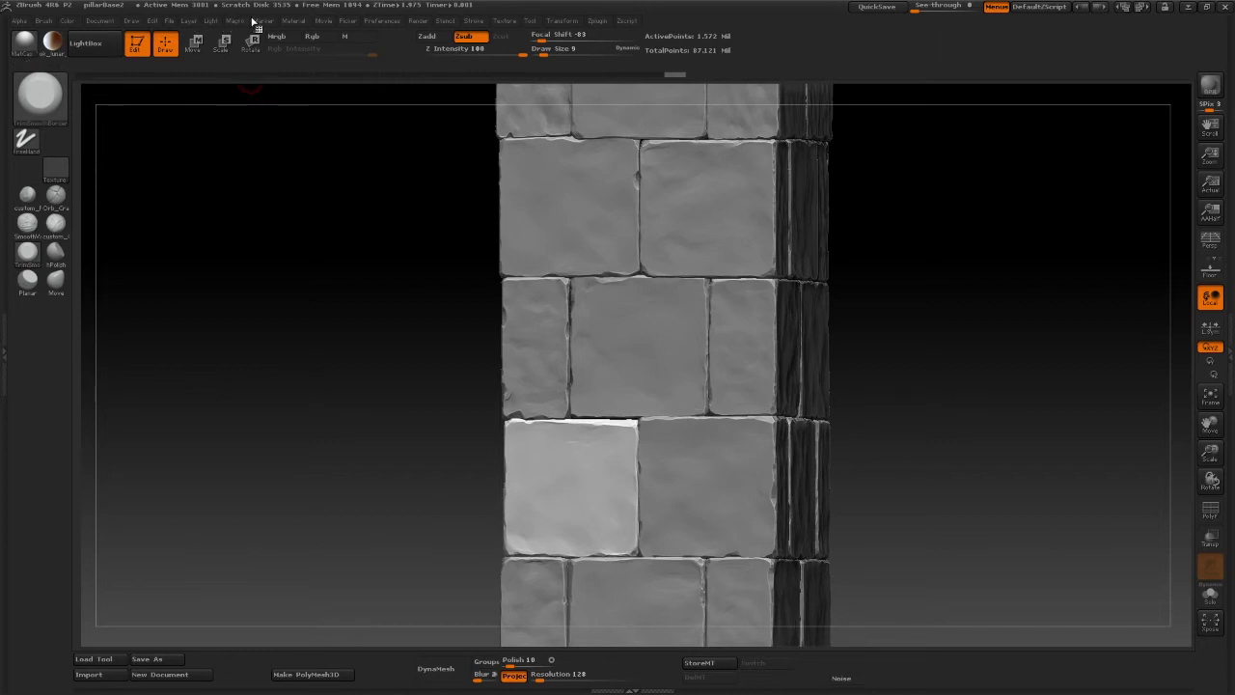
{"action": "left_click", "coordinate": [174, 21]}
{"action": "left_click", "coordinate": [254, 45]}
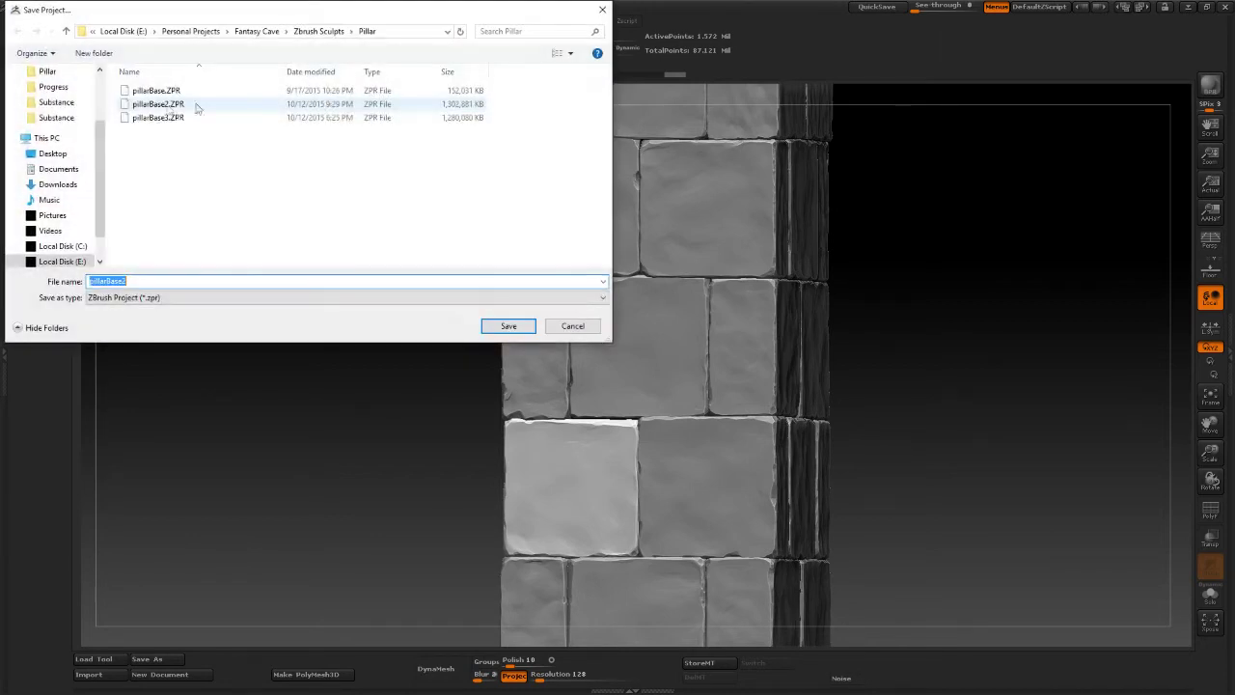
{"action": "left_click", "coordinate": [509, 325]}
{"action": "left_click", "coordinate": [644, 343]}
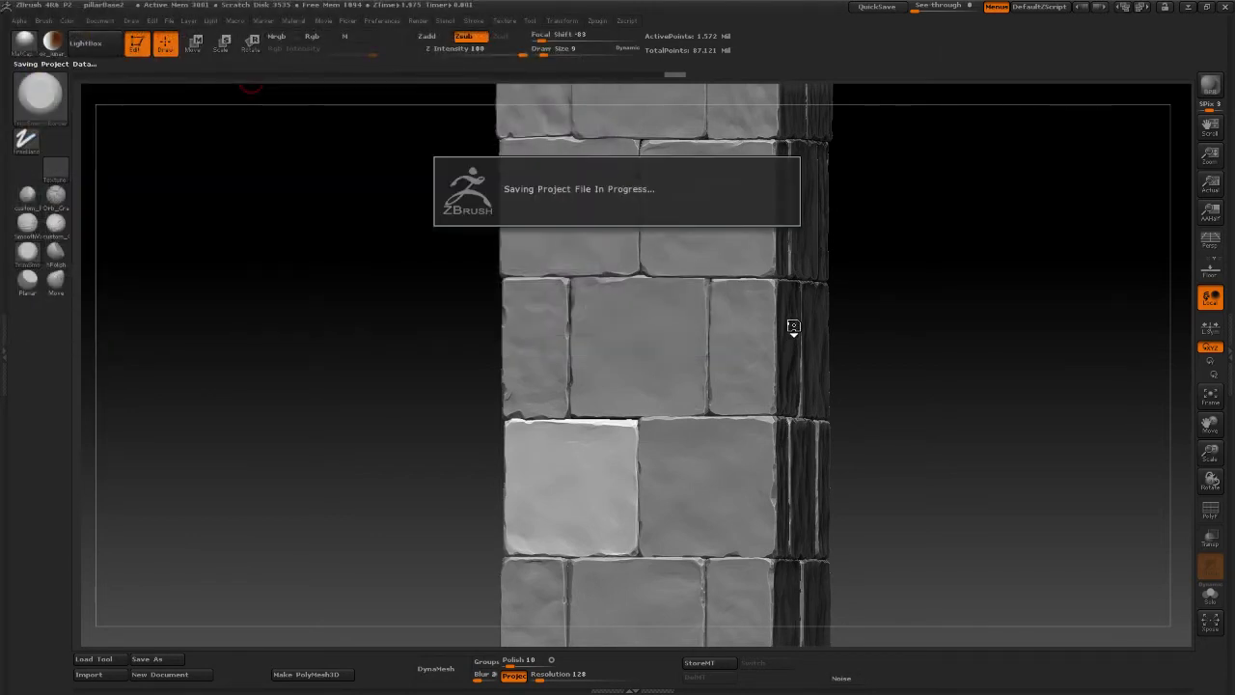